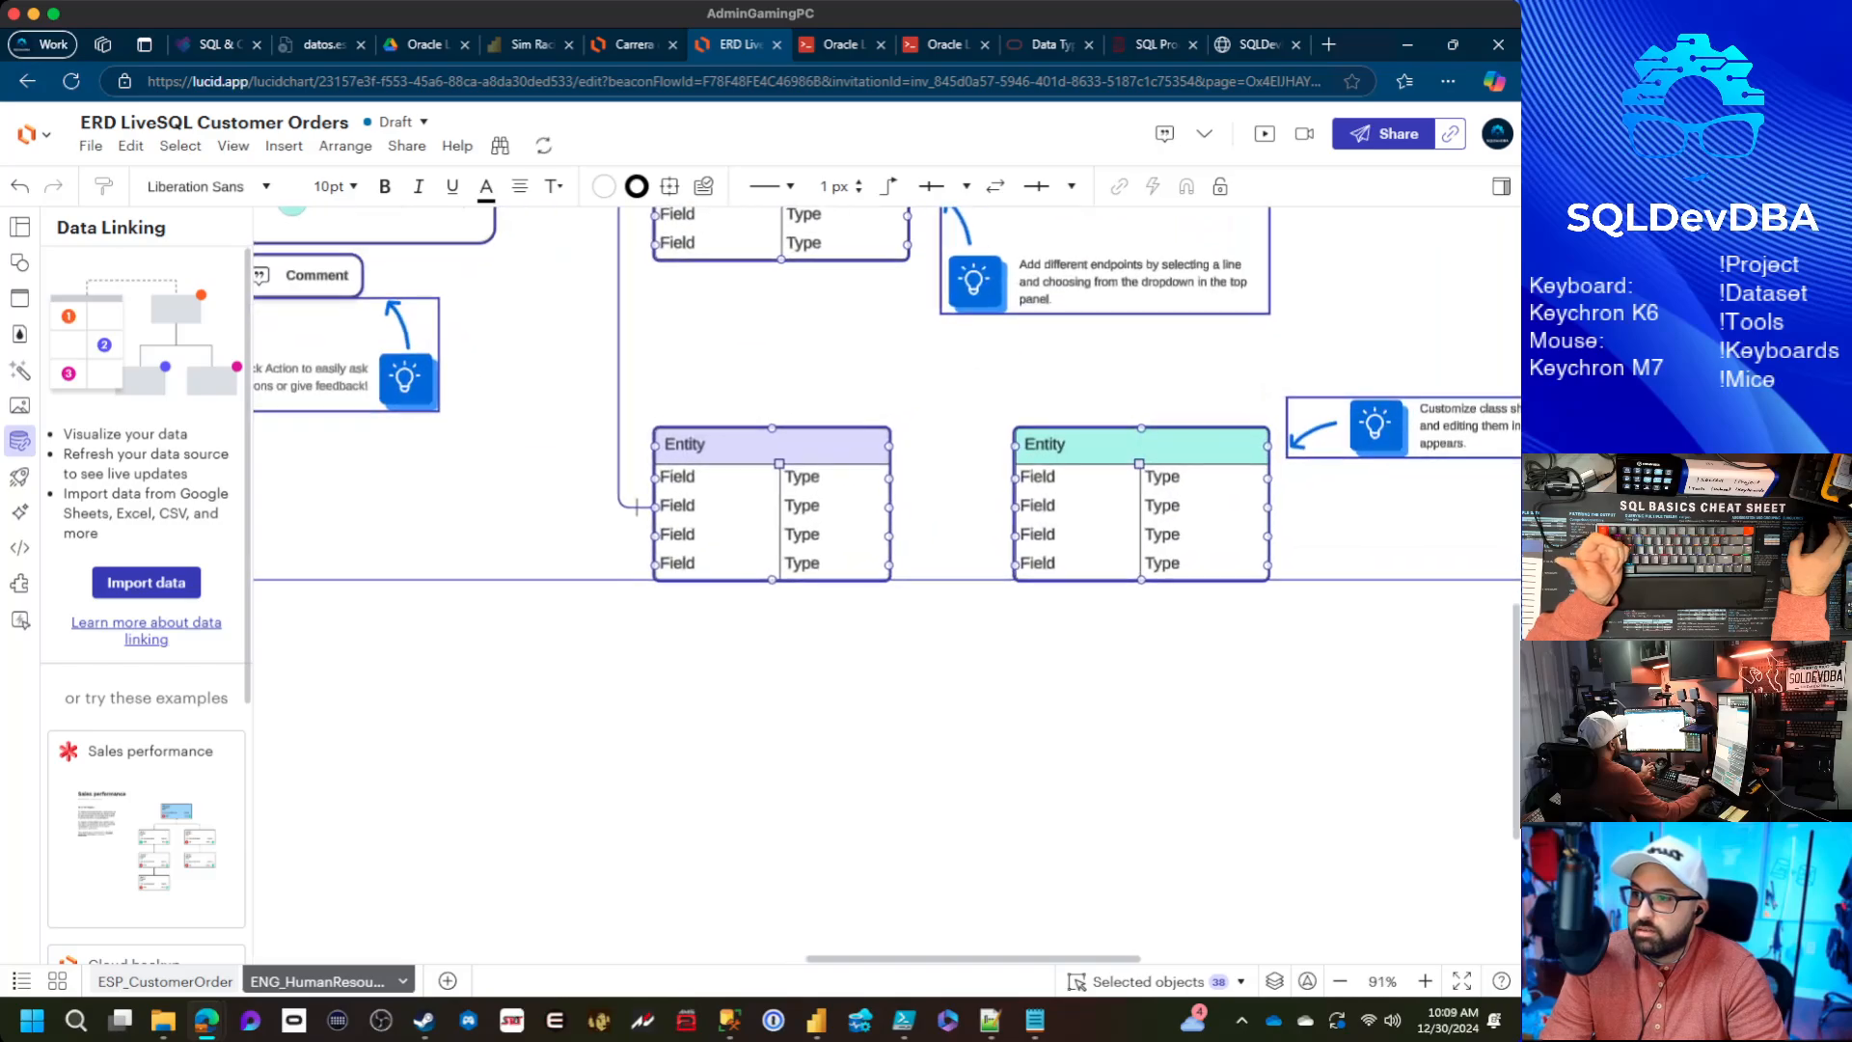
Clear the current selection and delete the tip about customizing class shapes beside the teal entity
scroll(1060, 536, down, 3)
drag(1060, 535, 1034, 636)
key(Escape)
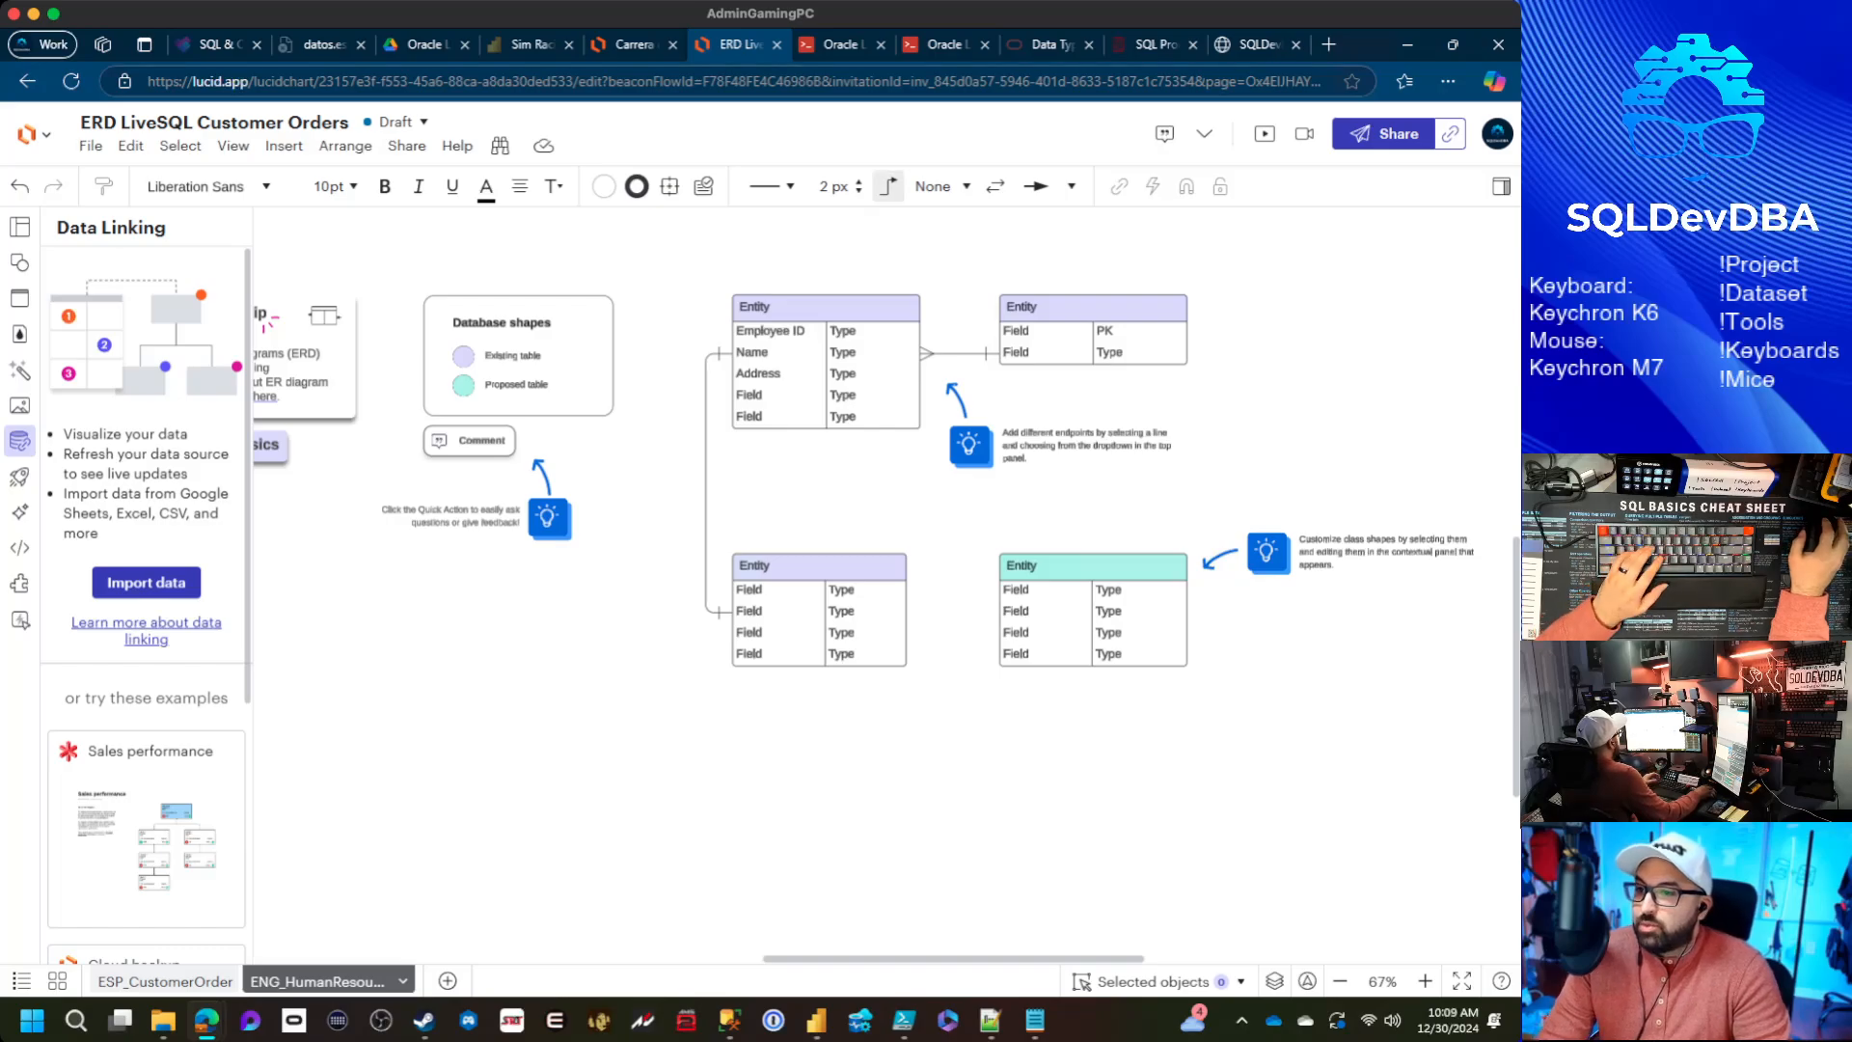
drag(1363, 680, 1196, 530)
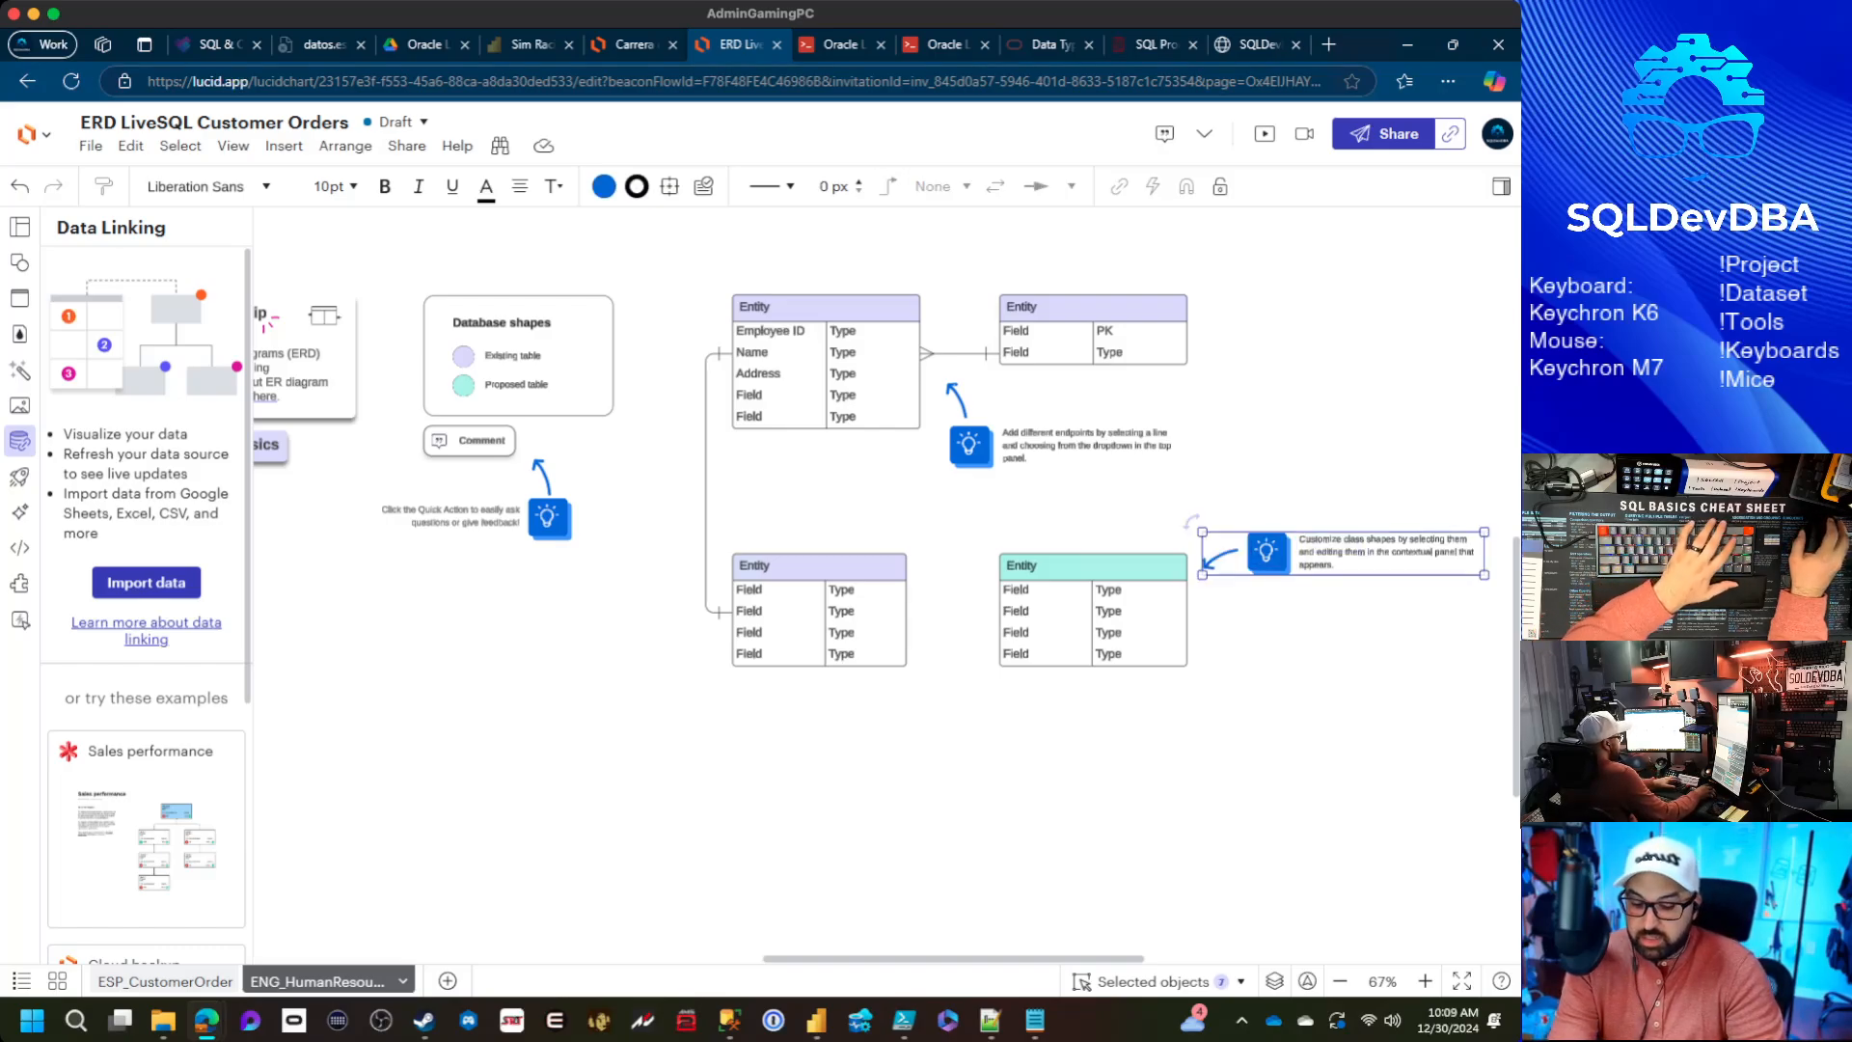
key(Delete)
Delete the two relationship lines between the entities and the tip about line endpoints
click(963, 354)
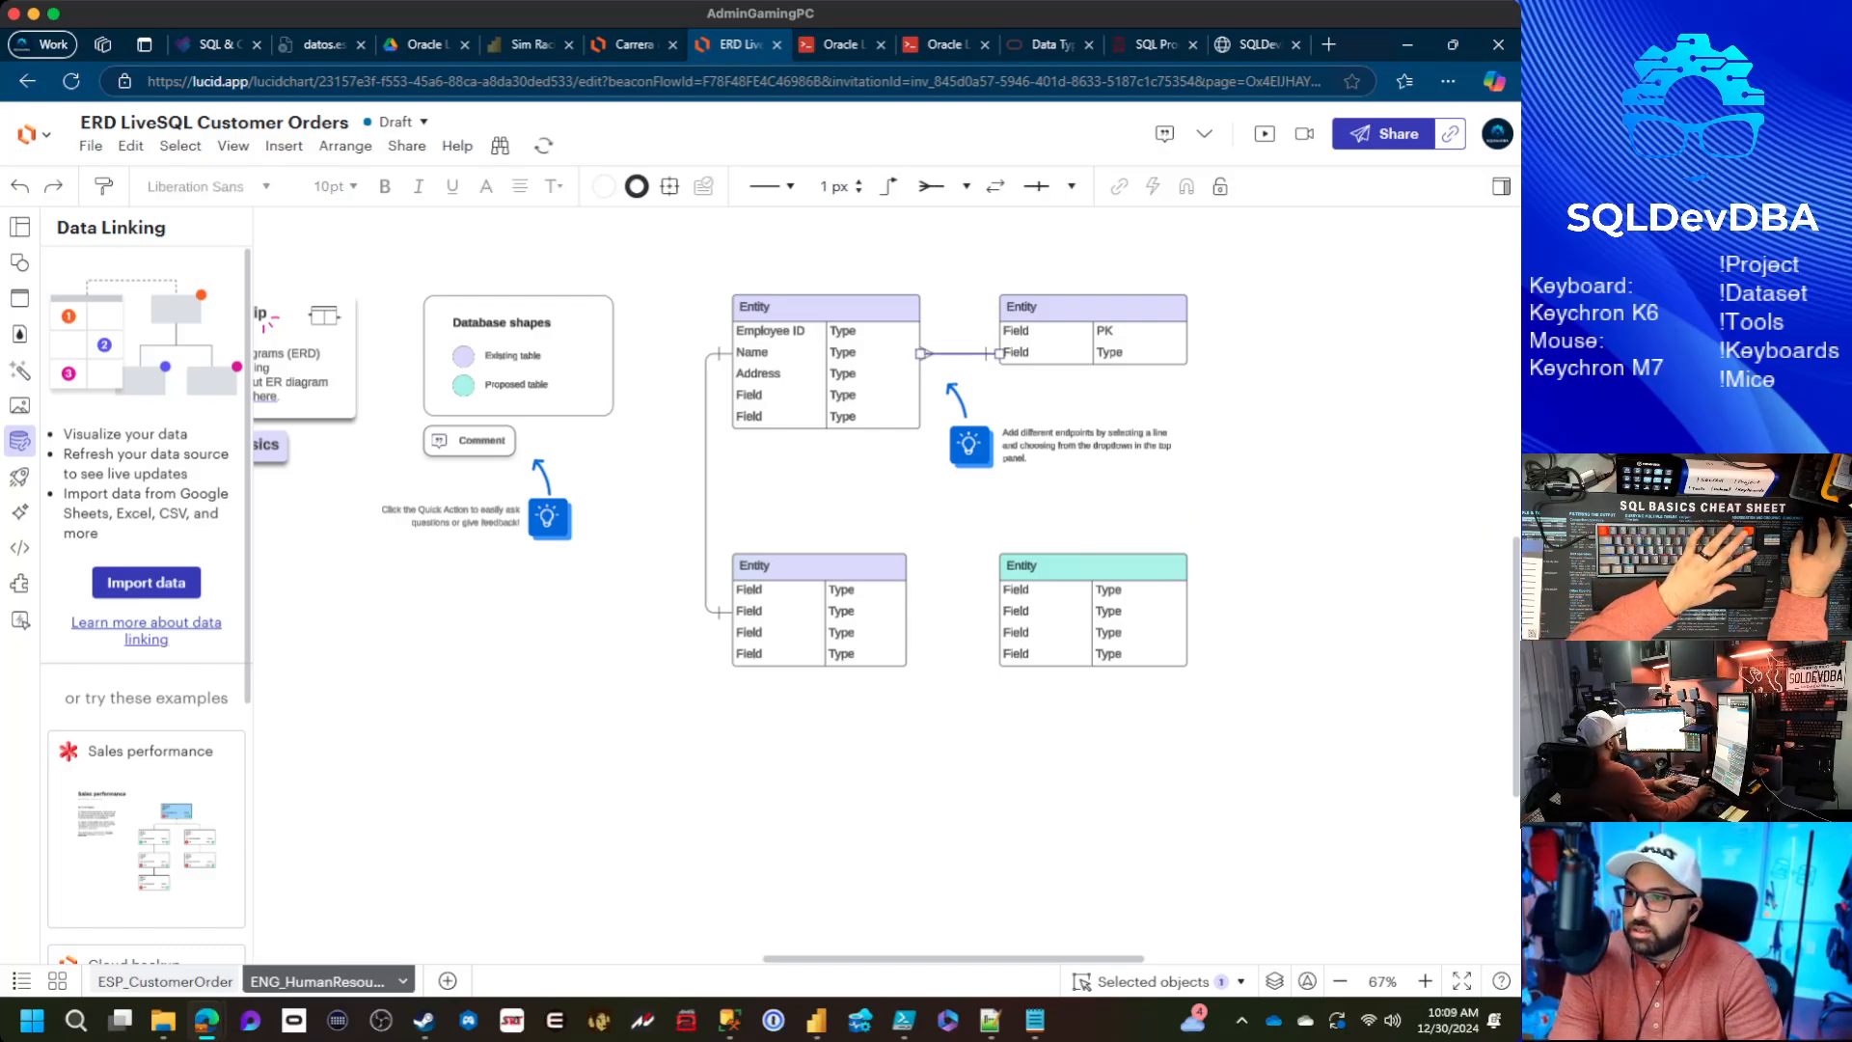
key(Delete)
click(970, 444)
key(Delete)
click(706, 502)
key(Delete)
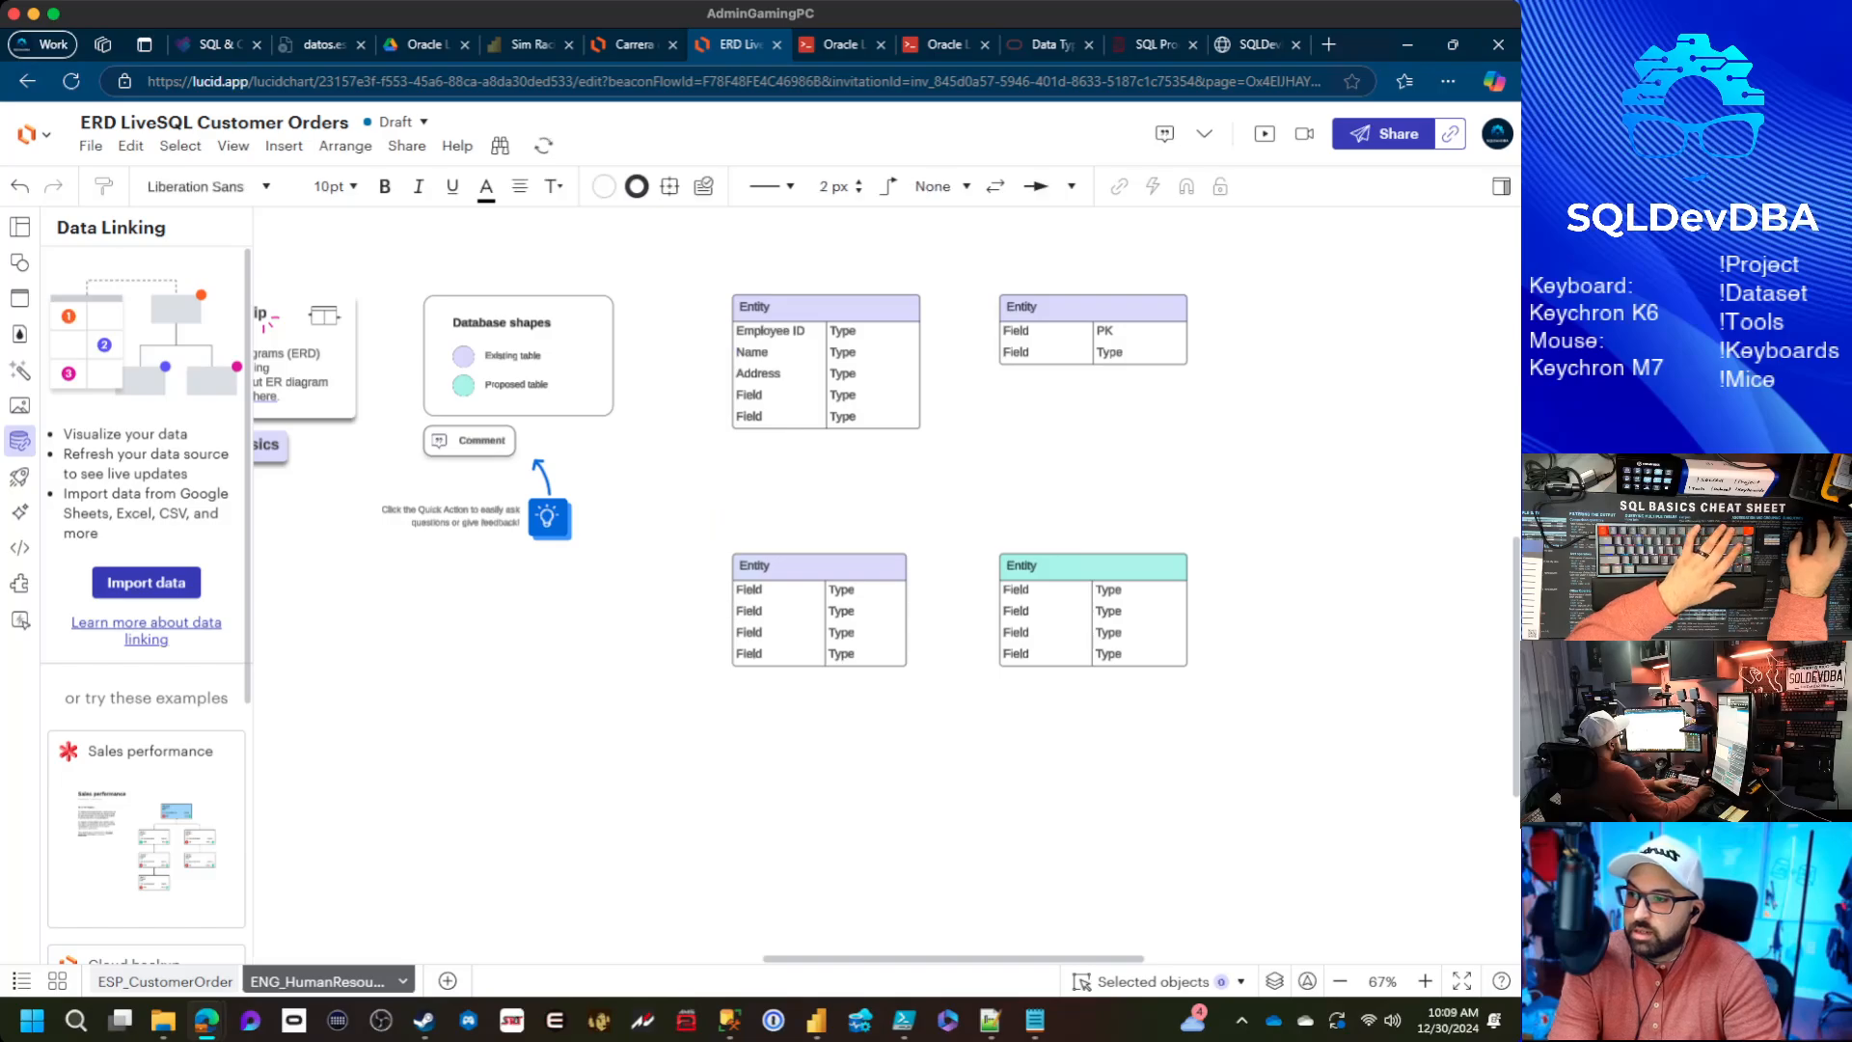
Delete the lower purple entity and the two-field purple entity, and move the teal entity up level with the Employee ID entity
drag(697, 521, 1360, 700)
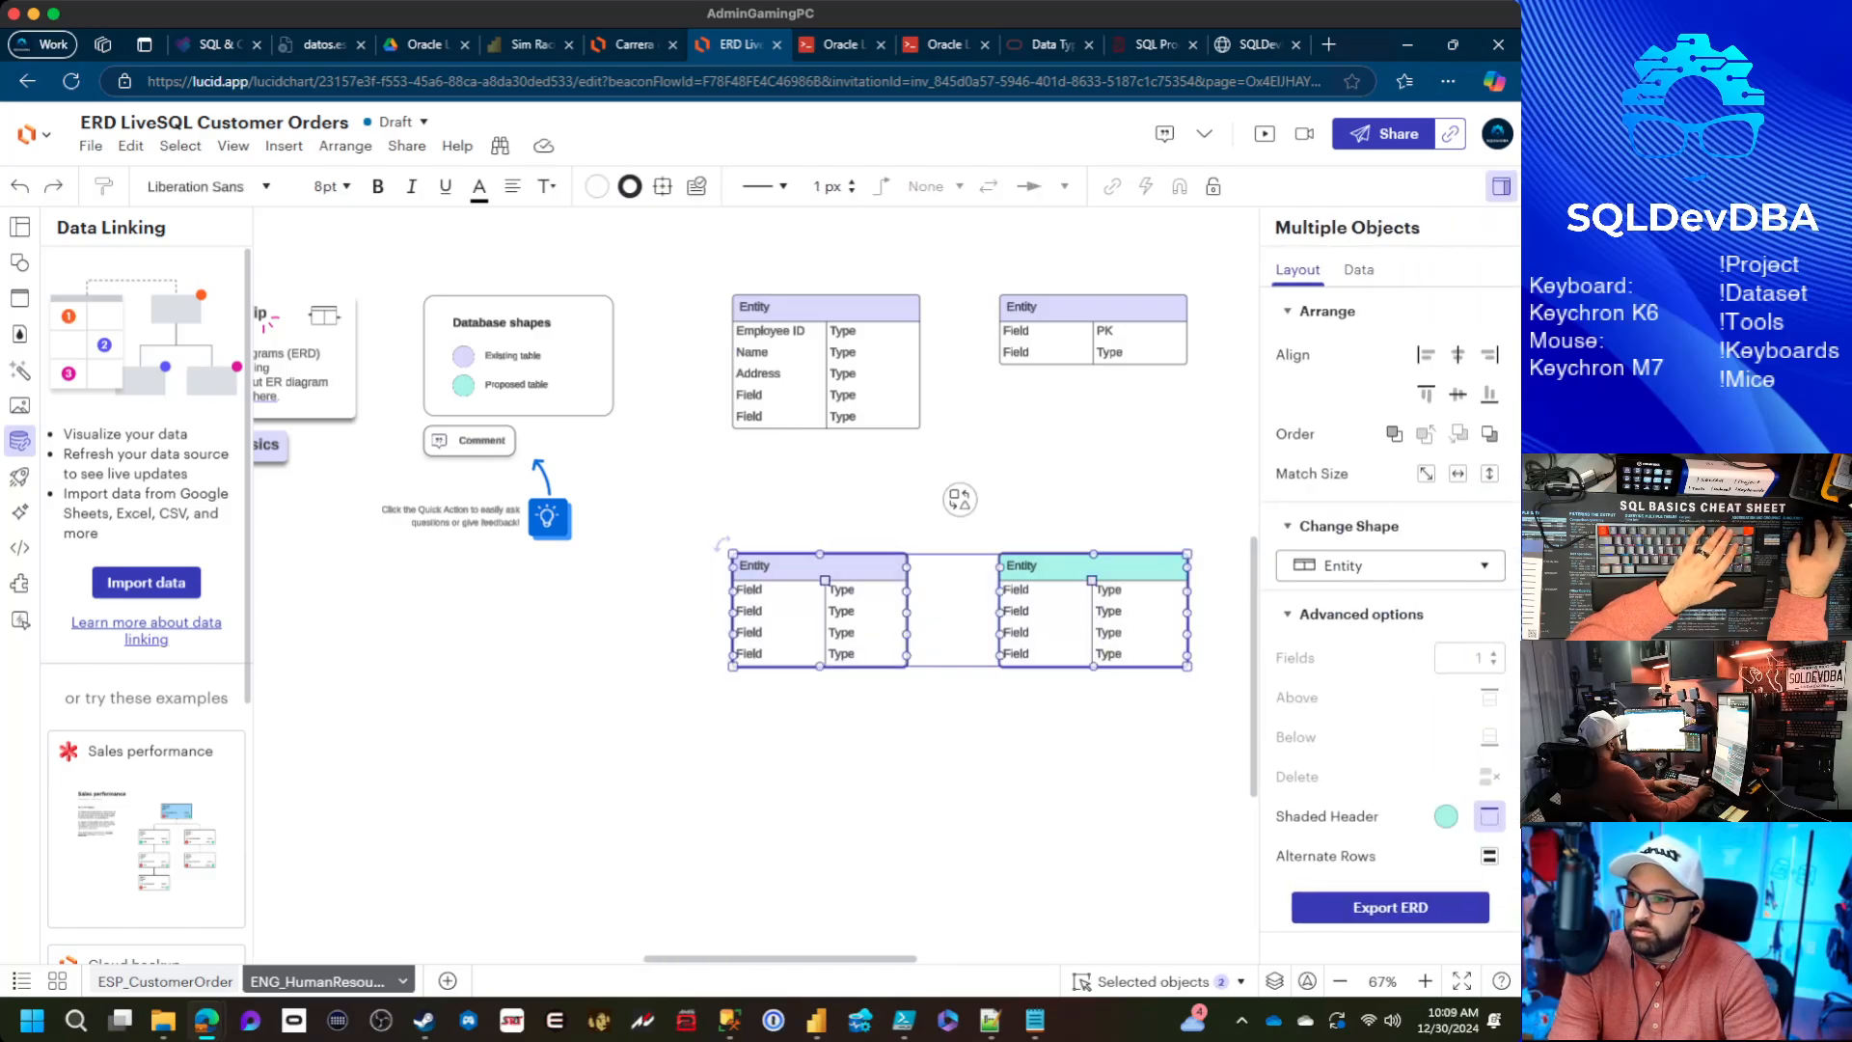
click(954, 718)
click(820, 566)
key(Delete)
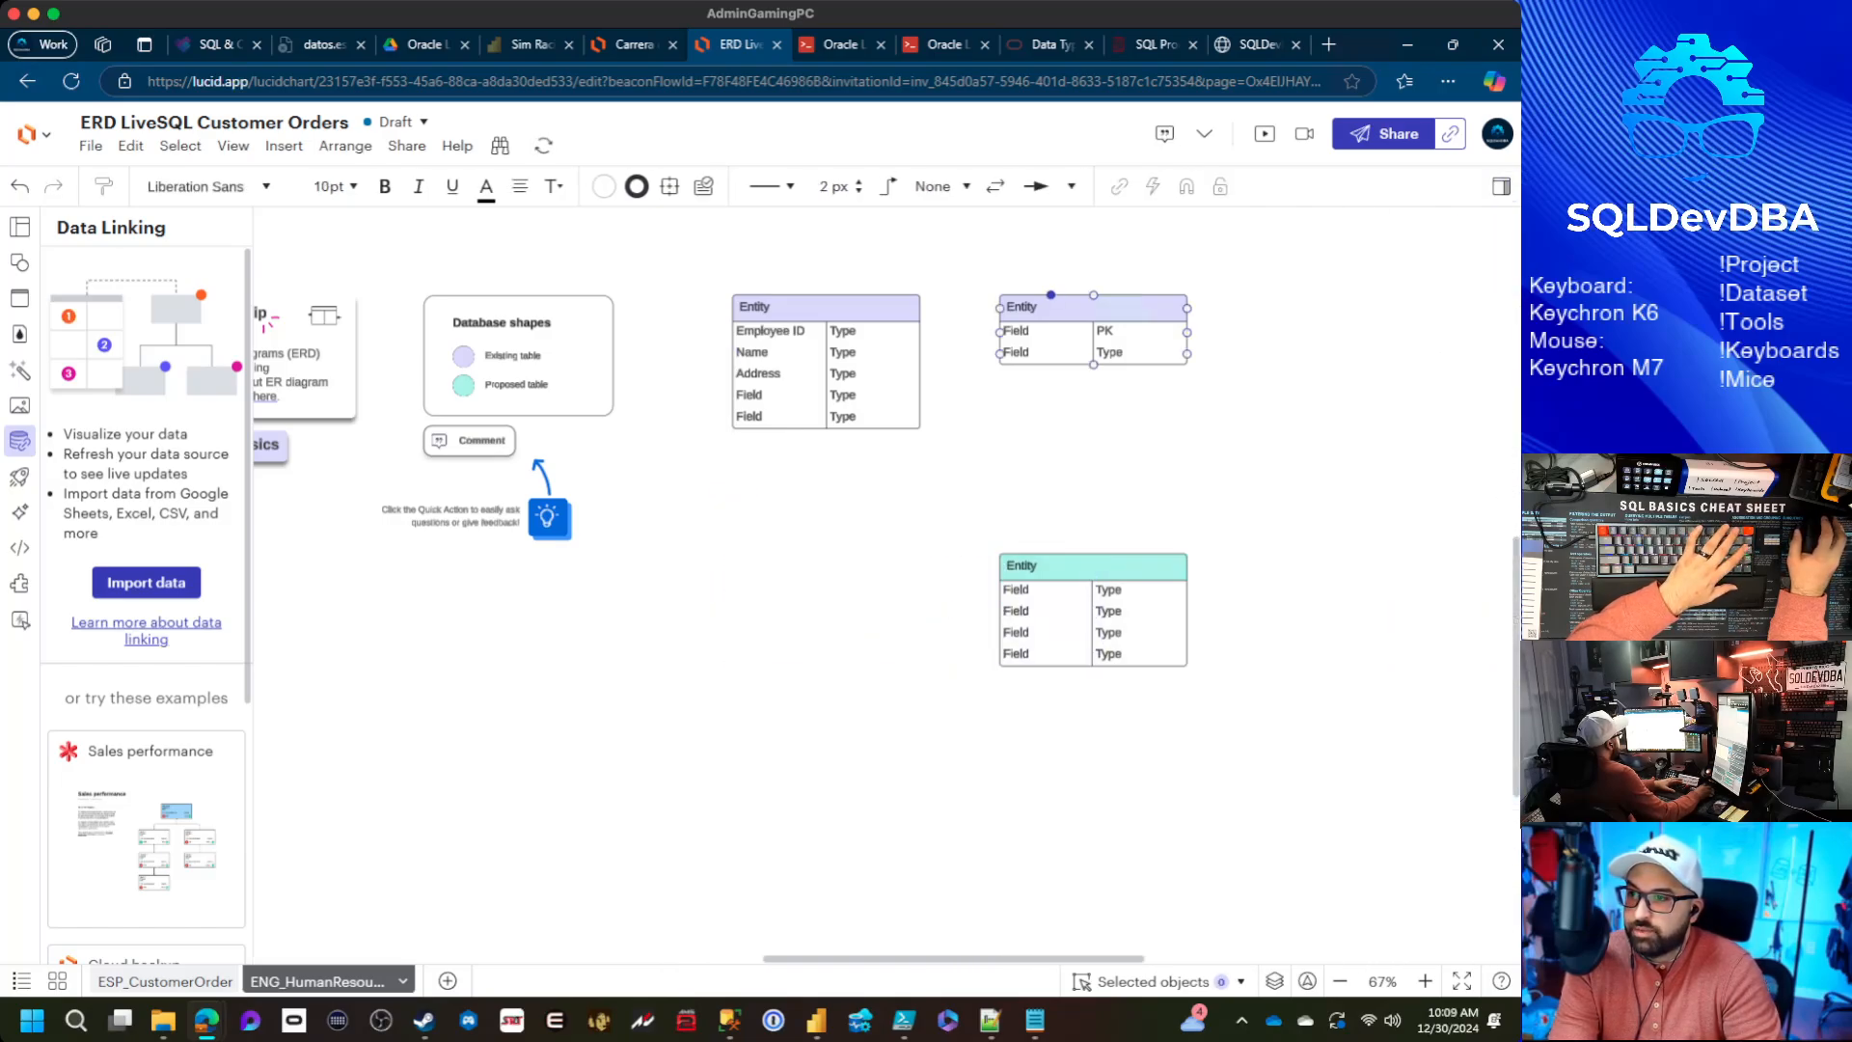
click(1054, 307)
key(Delete)
drag(1090, 565, 1252, 302)
Delete the ERD introduction card, the Lucidchart basics card, the database shapes legend, and the comment box with its tip
mouse_move(823, 513)
mouse_down()
mouse_move(1002, 579)
mouse_move(1256, 632)
mouse_up()
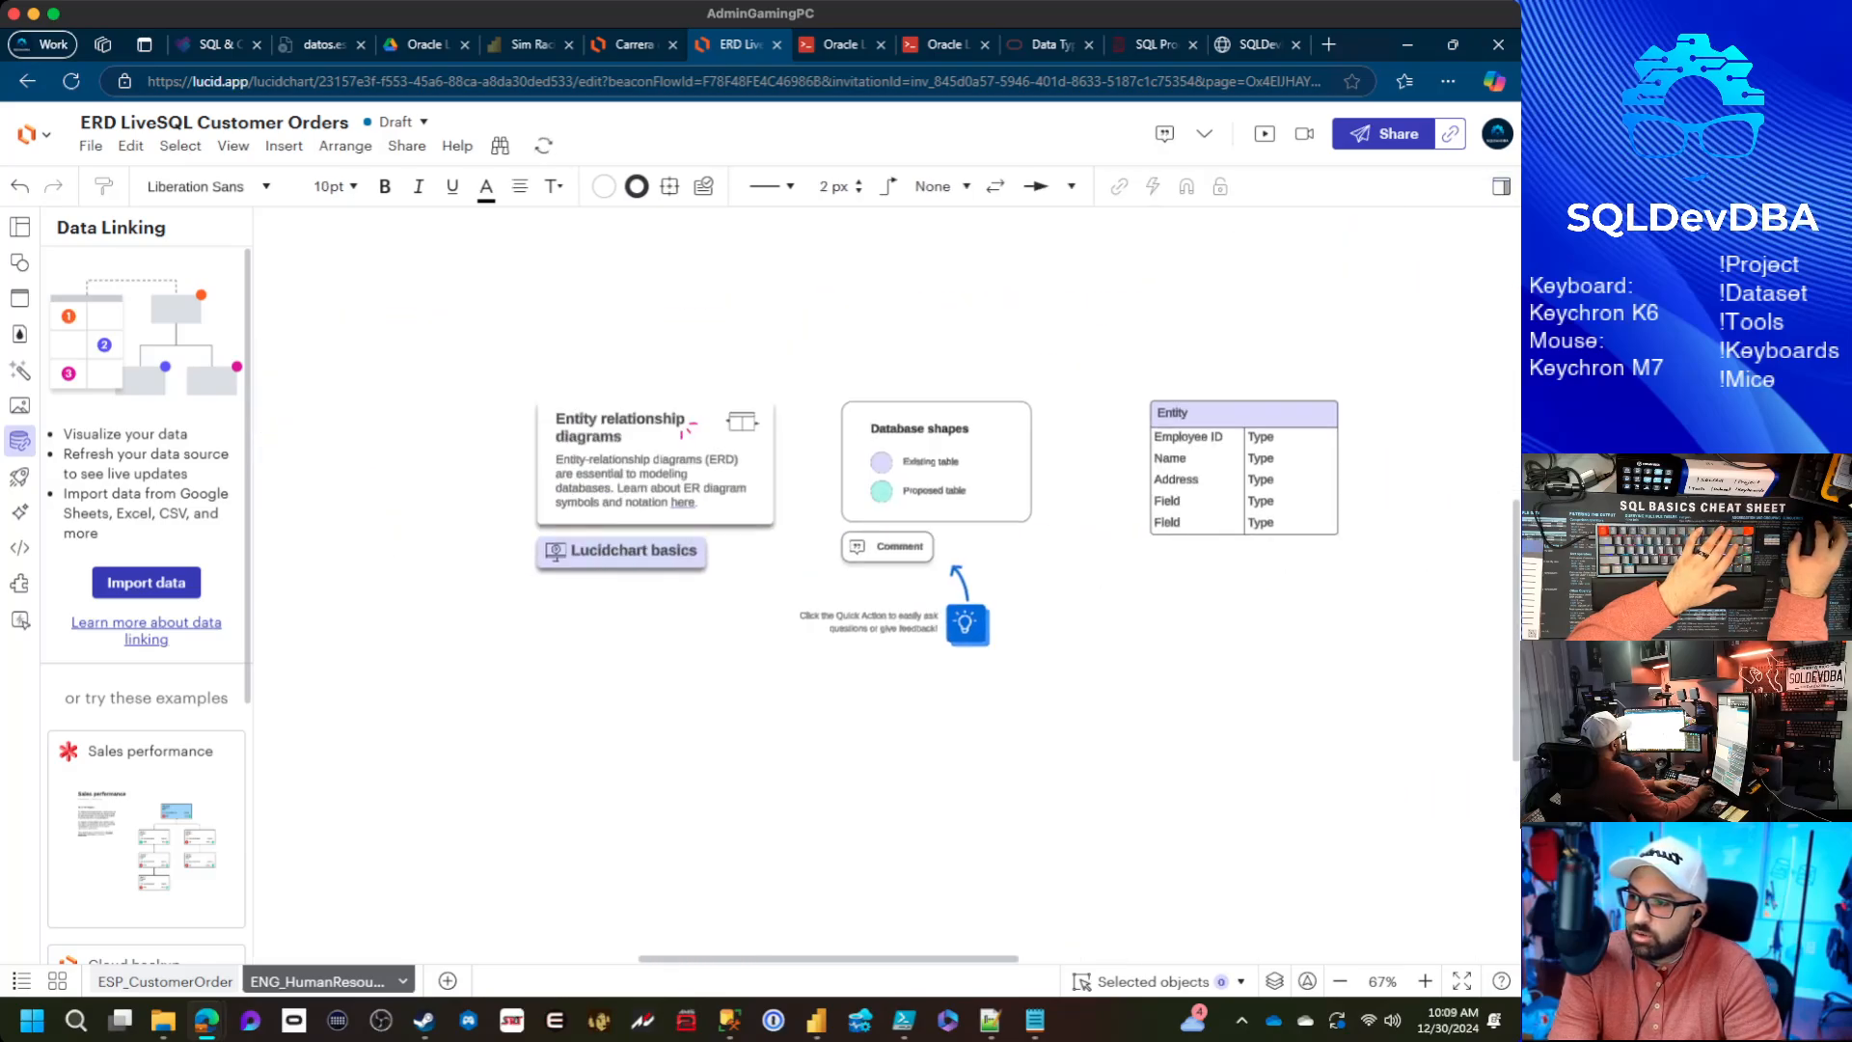
drag(1130, 677, 494, 301)
key(Delete)
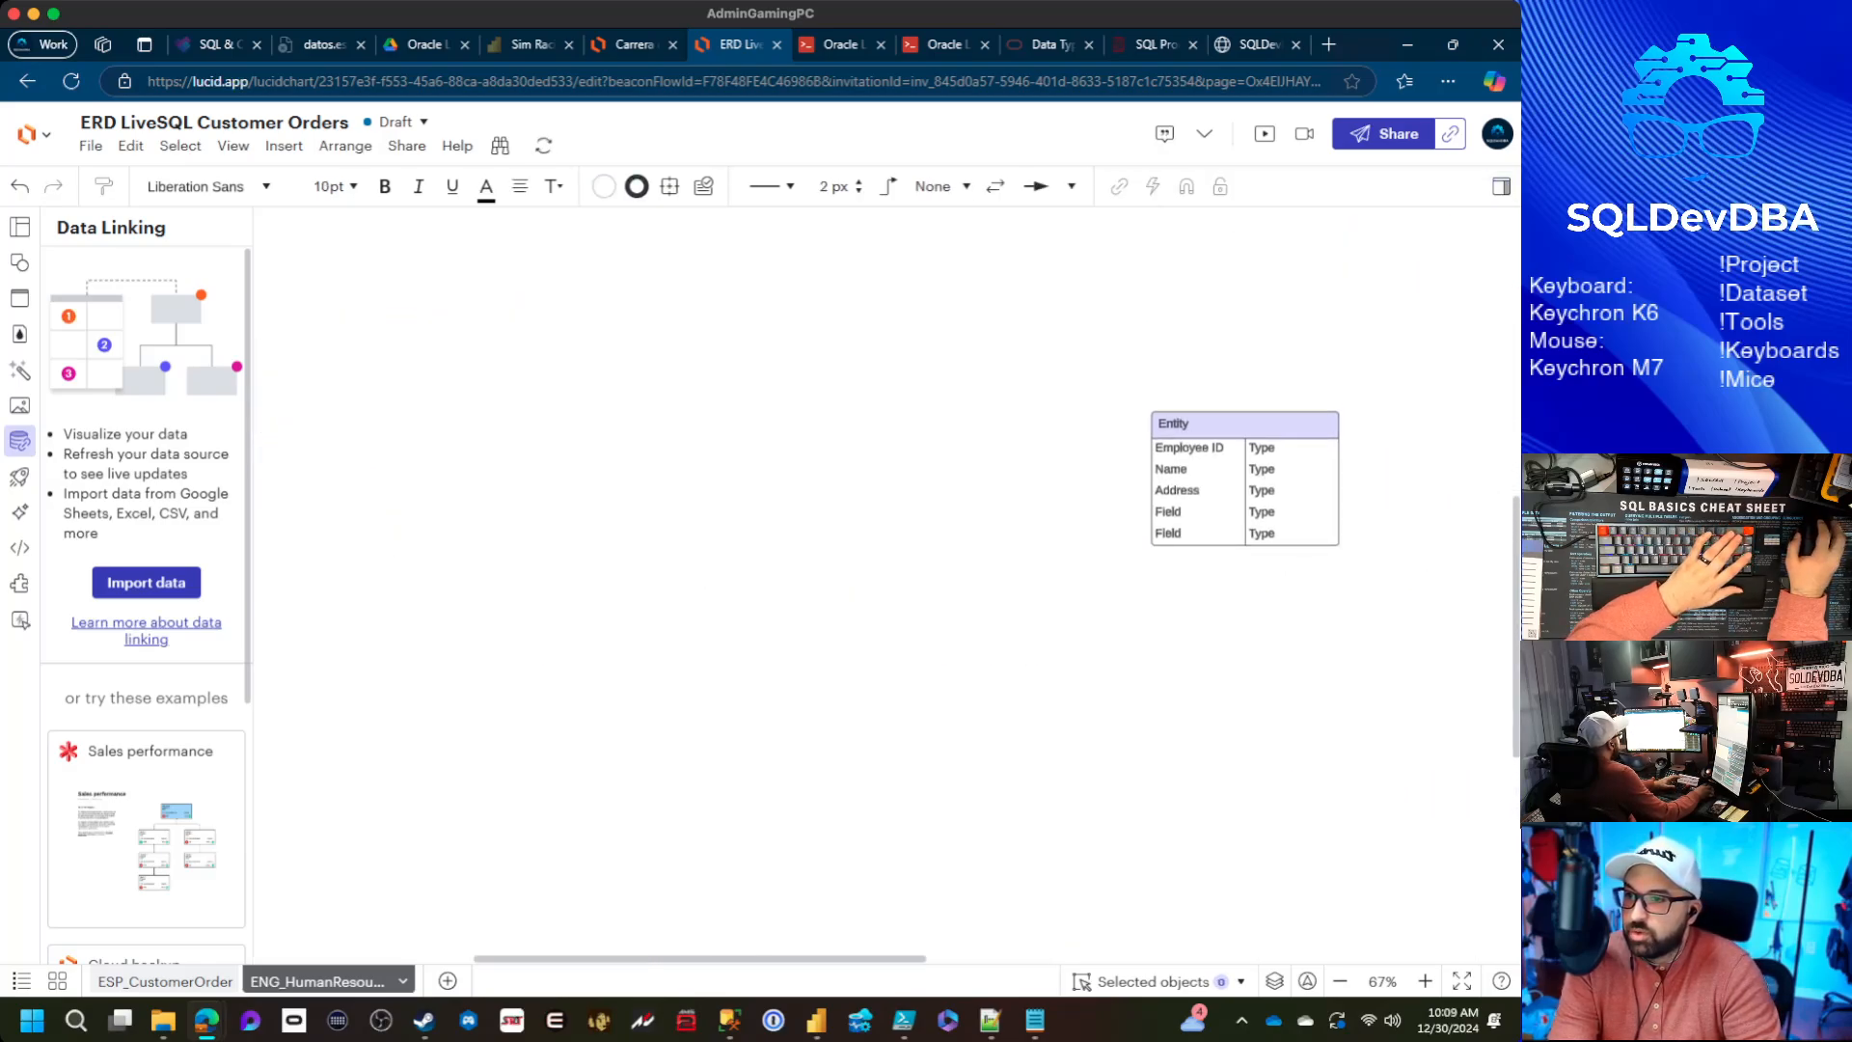
drag(1061, 579, 246, 494)
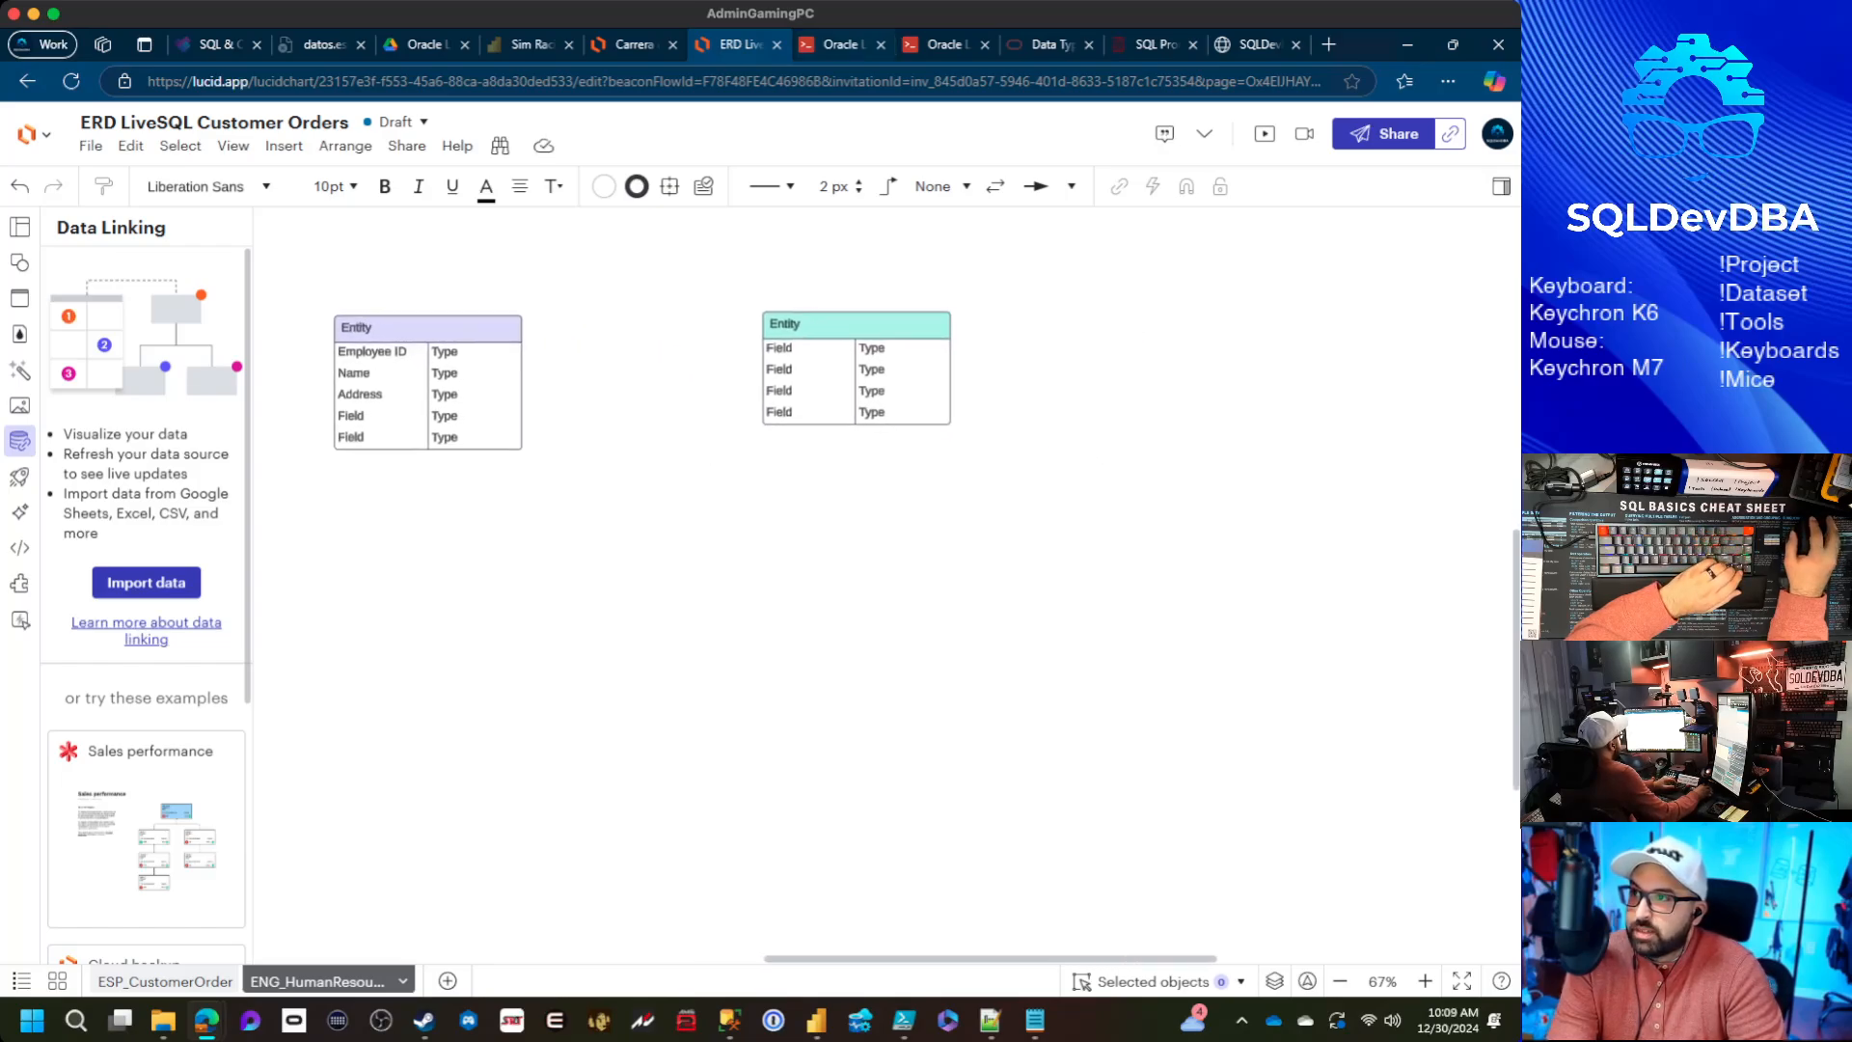
Switch to the Oracle Live SQL worksheet showing the Human Resources (HR) tables
click(947, 44)
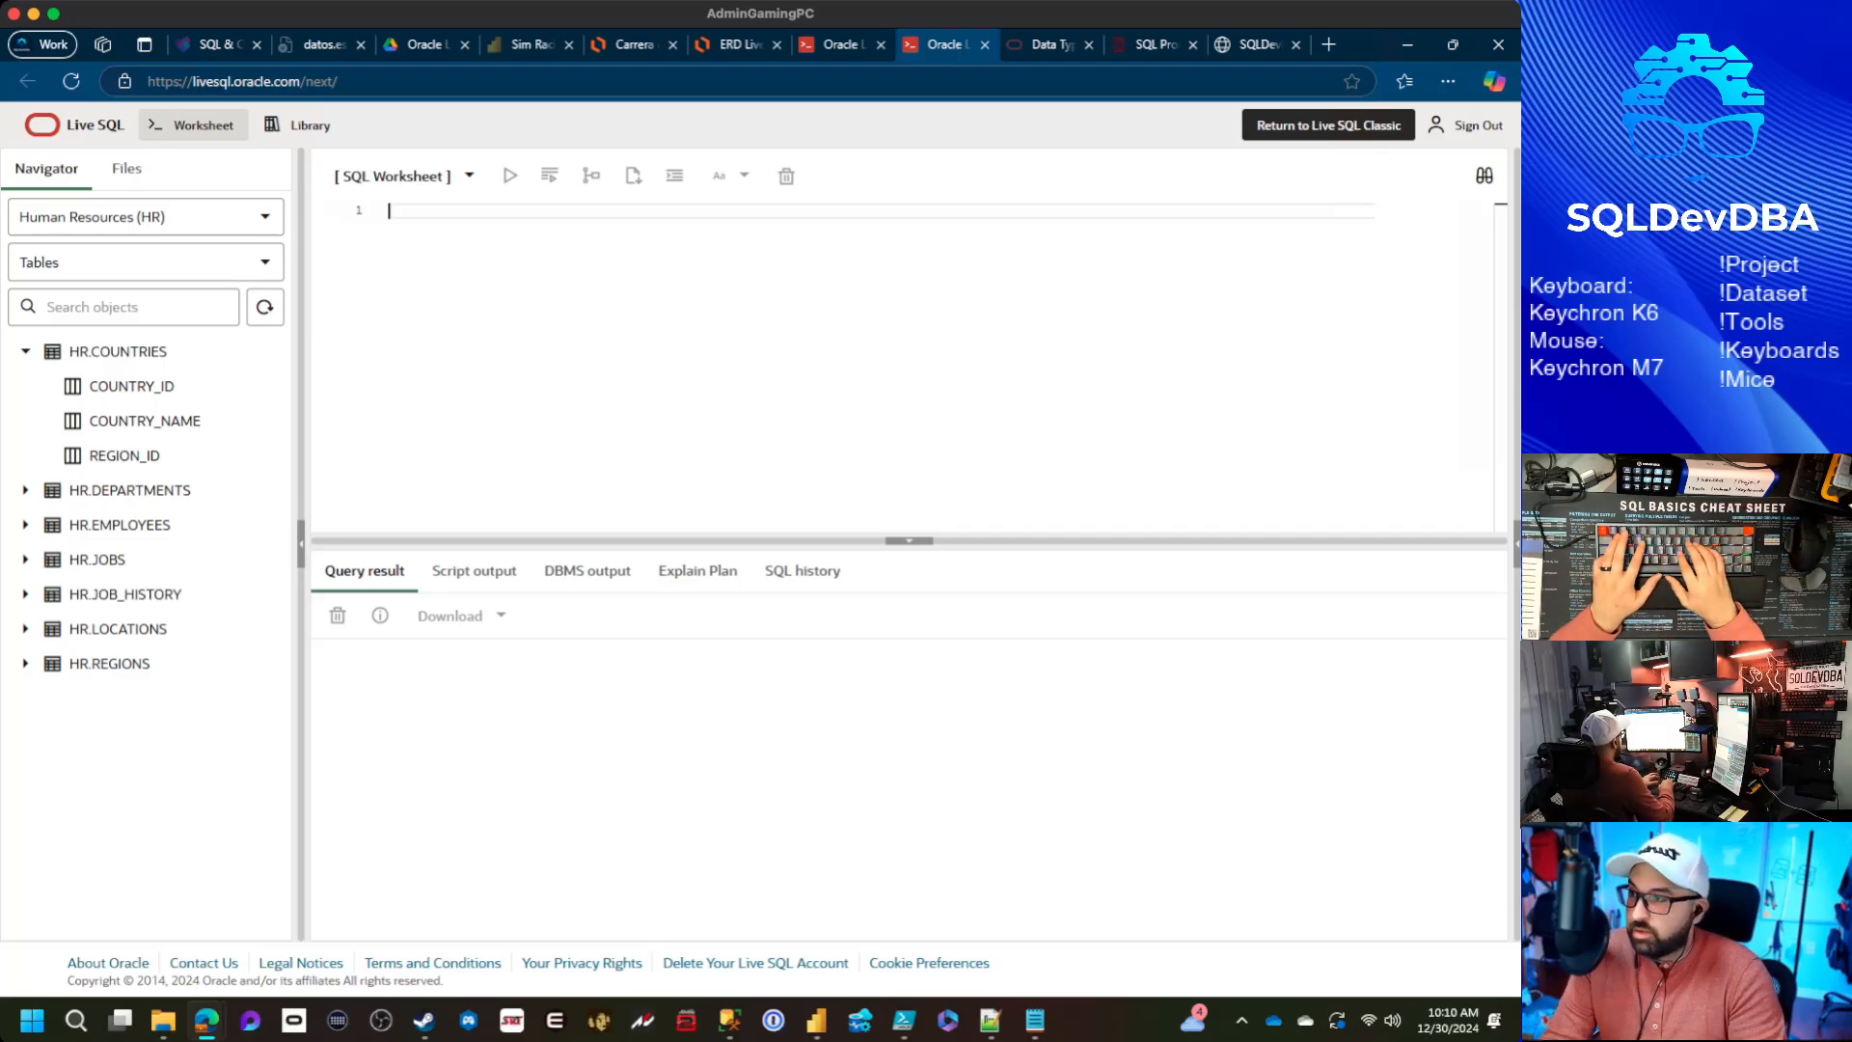
text(DESCR)
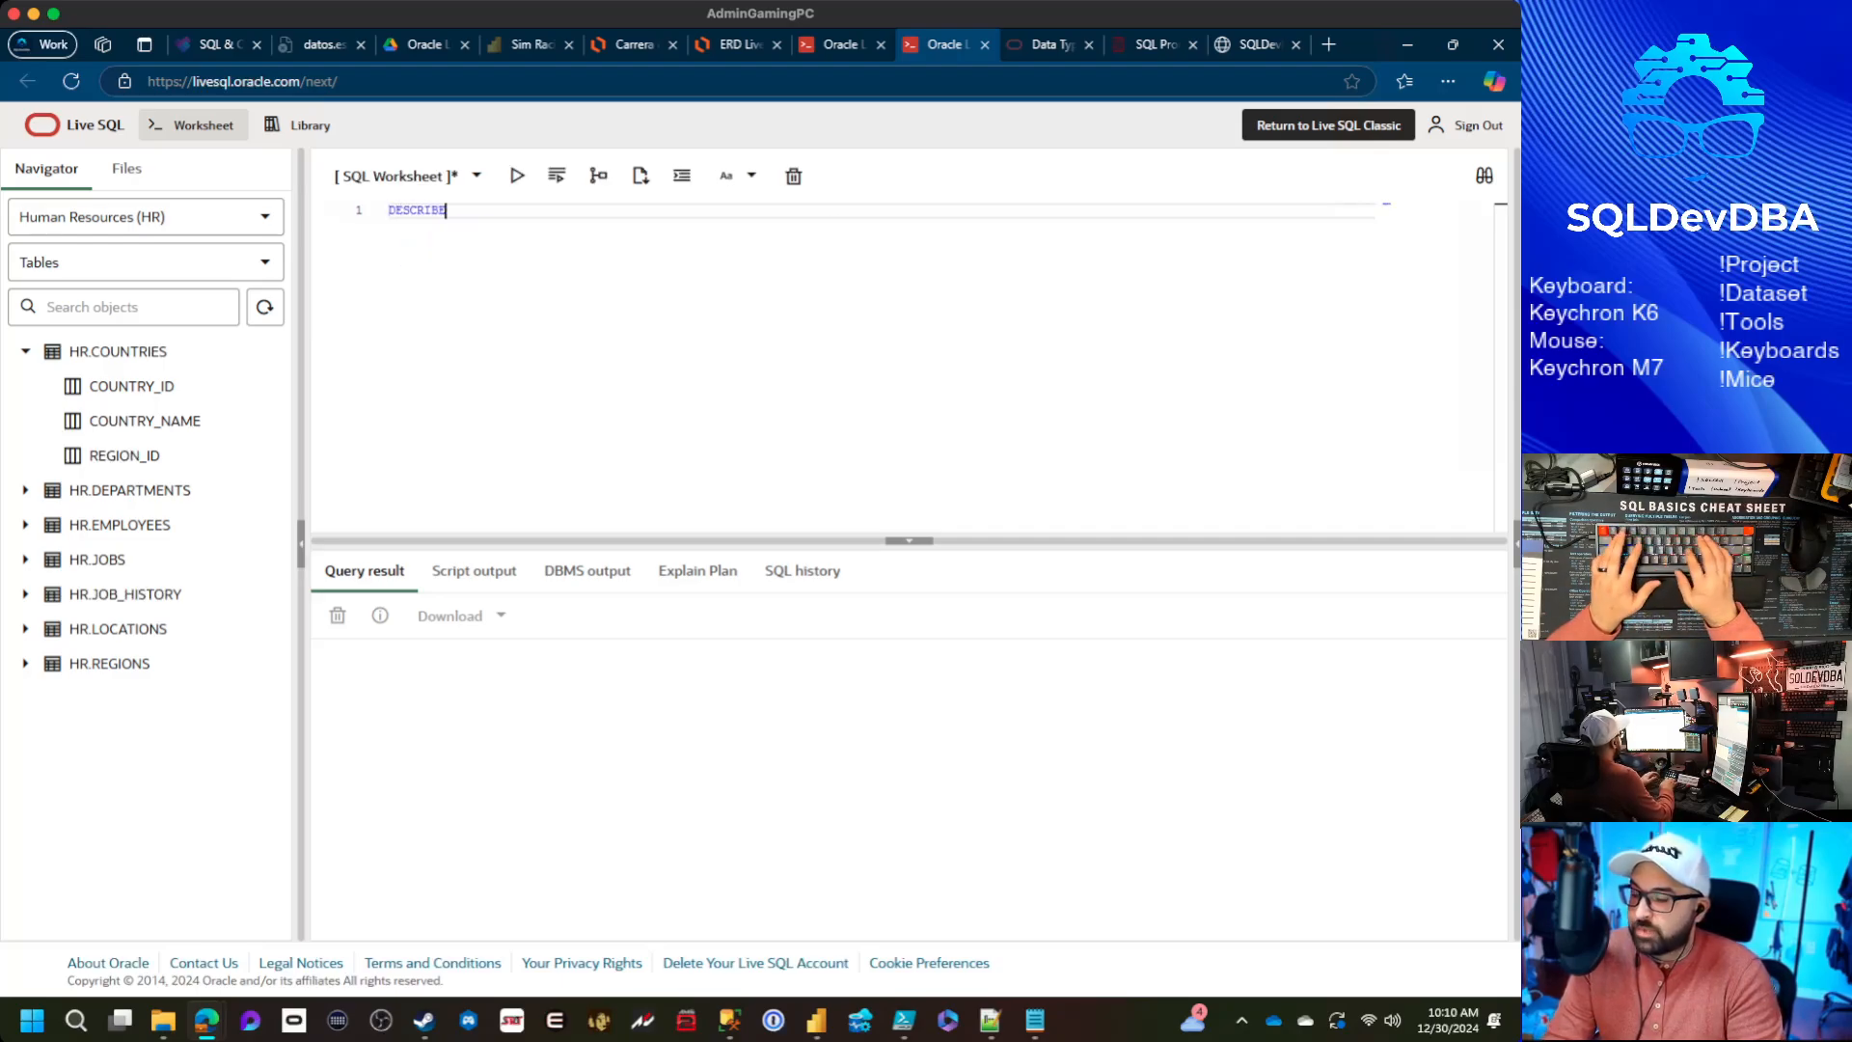
text(IBE)
key(BackSpace)
key(BackSpace)
key(BackSpace)
key(BackSpace)
key(BackSpace)
key(BackSpace)
key(BackSpace)
key(BackSpace)
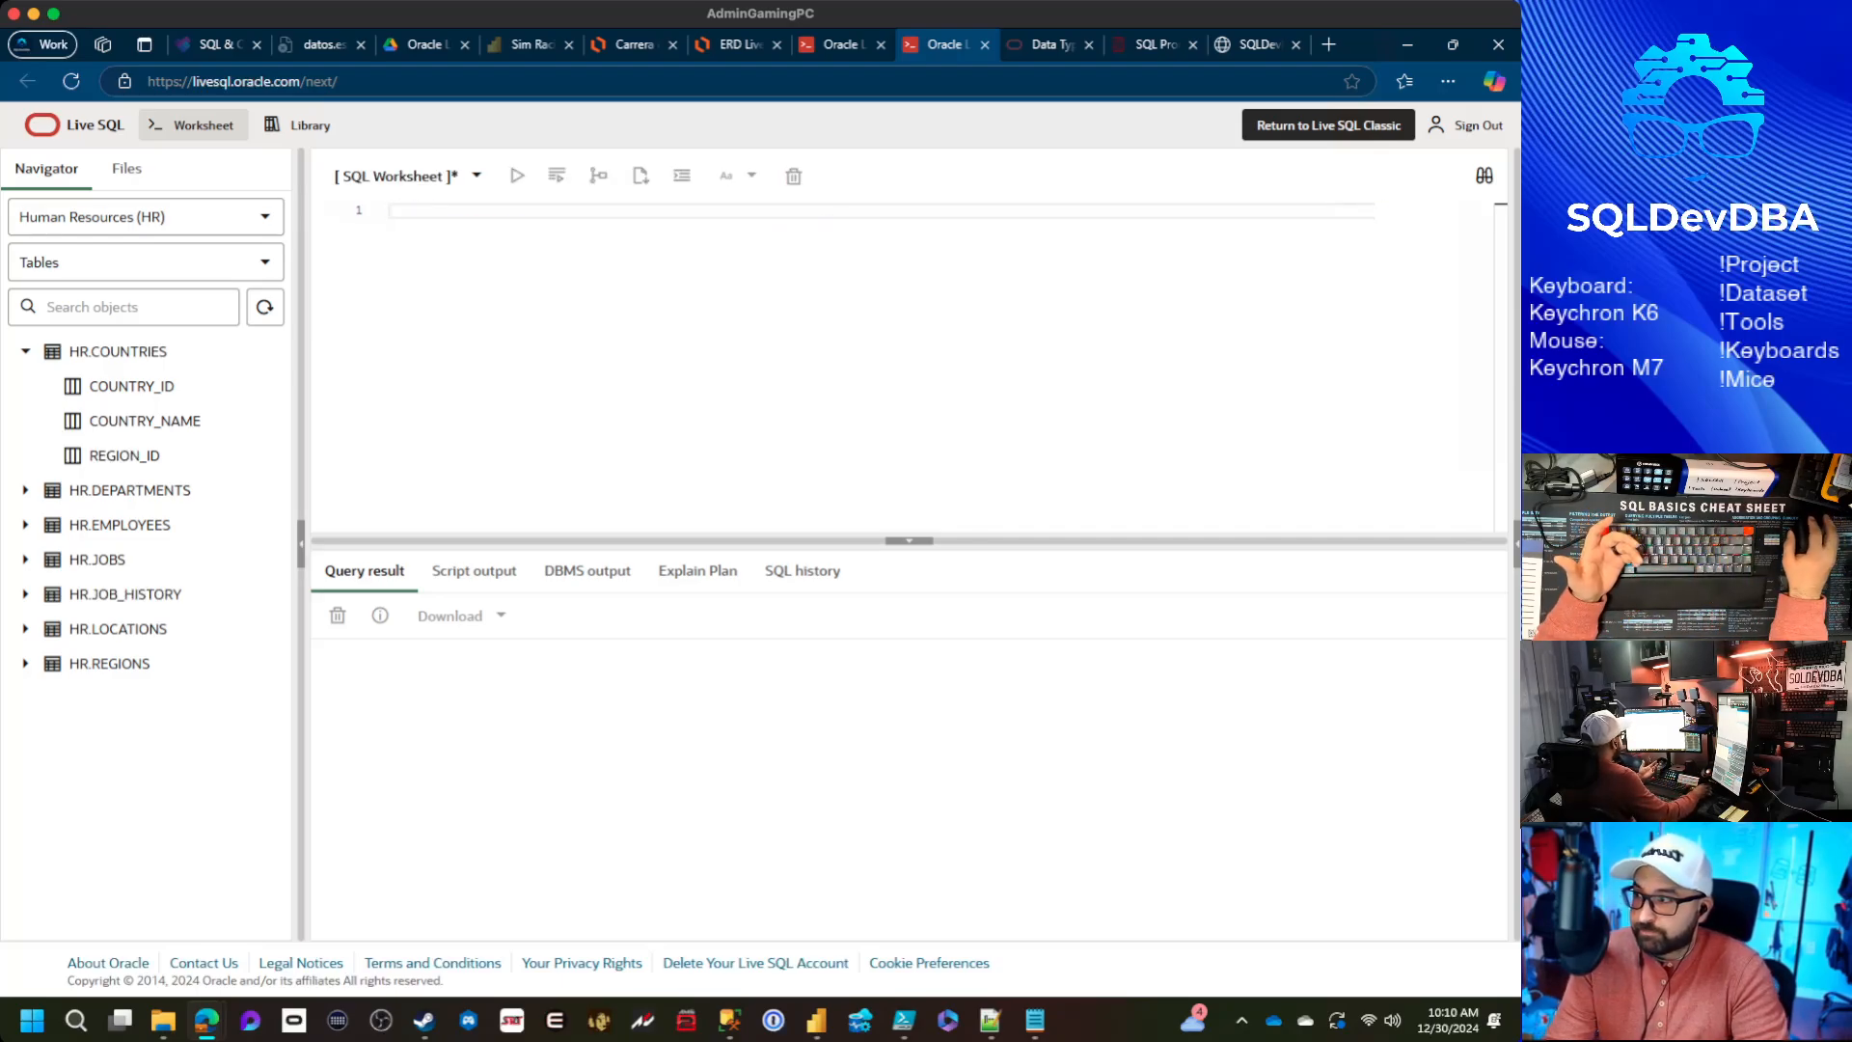
Generate a DESCRIBE statement for the HR.COUNTRIES table from the object list and run it
right_click(120, 351)
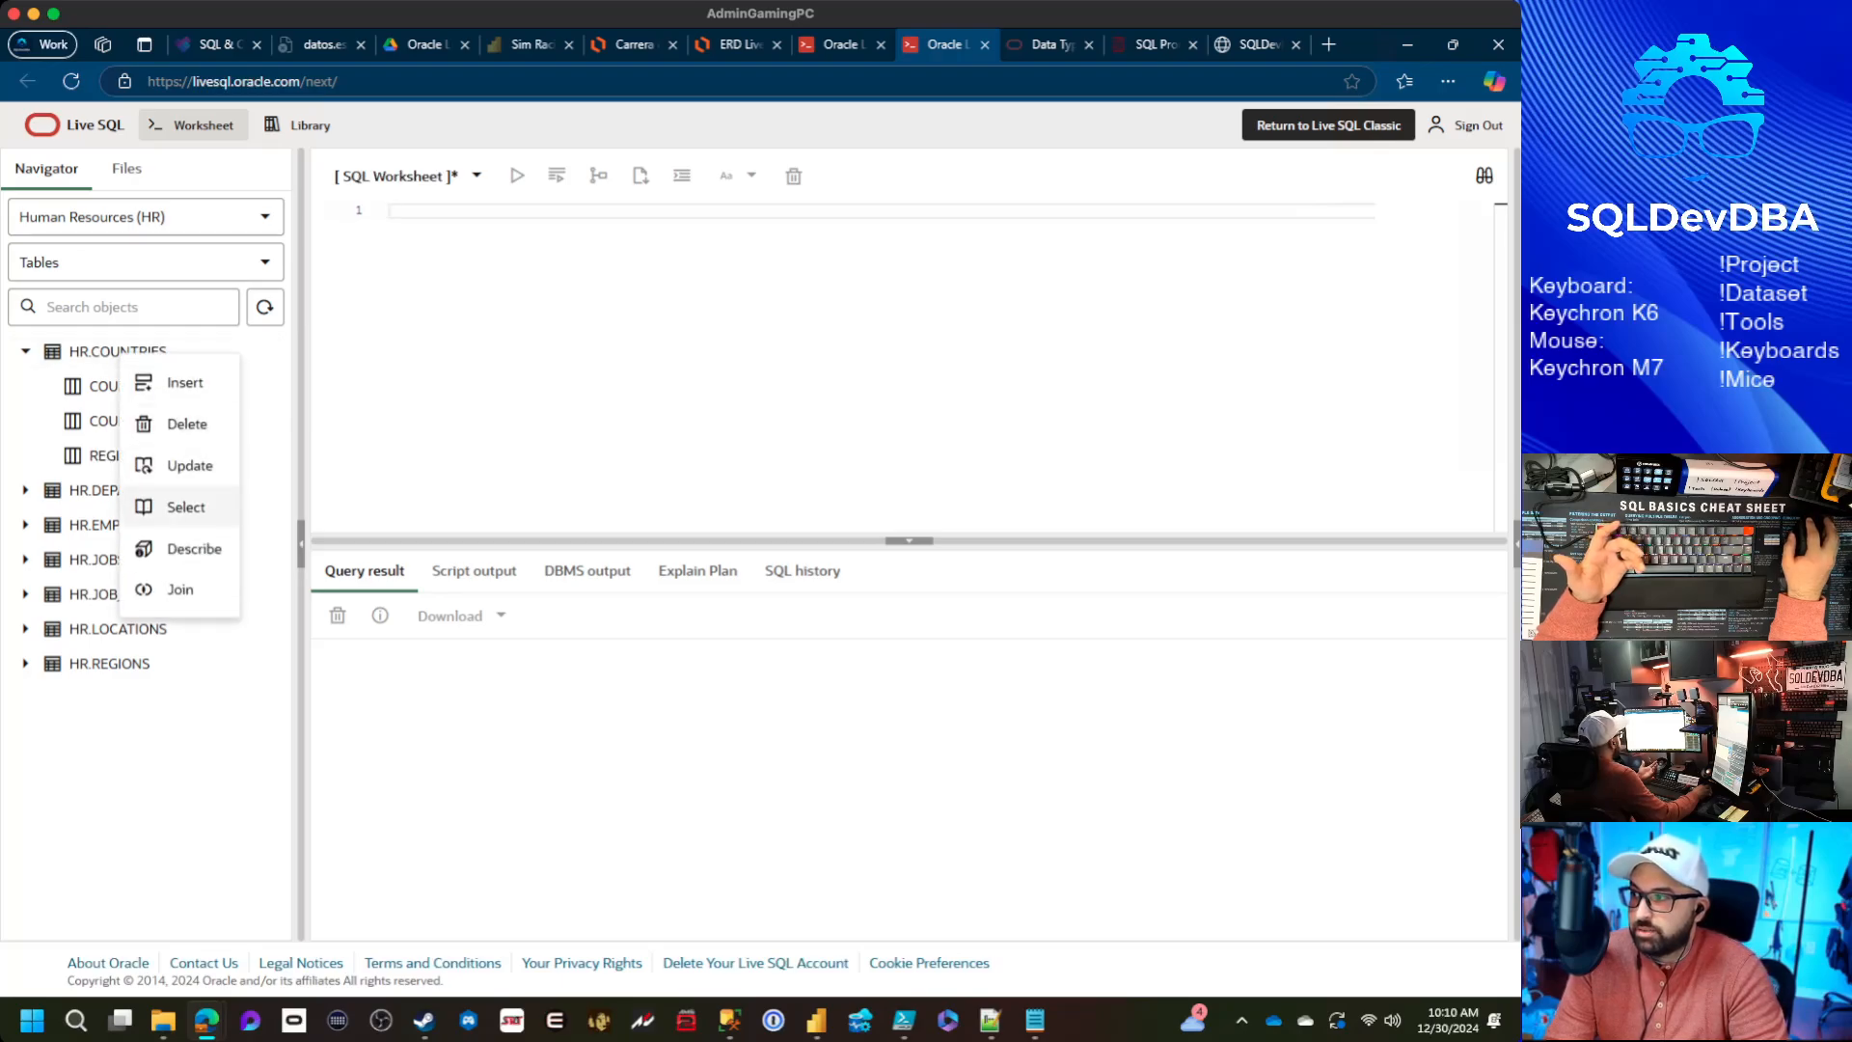
click(188, 548)
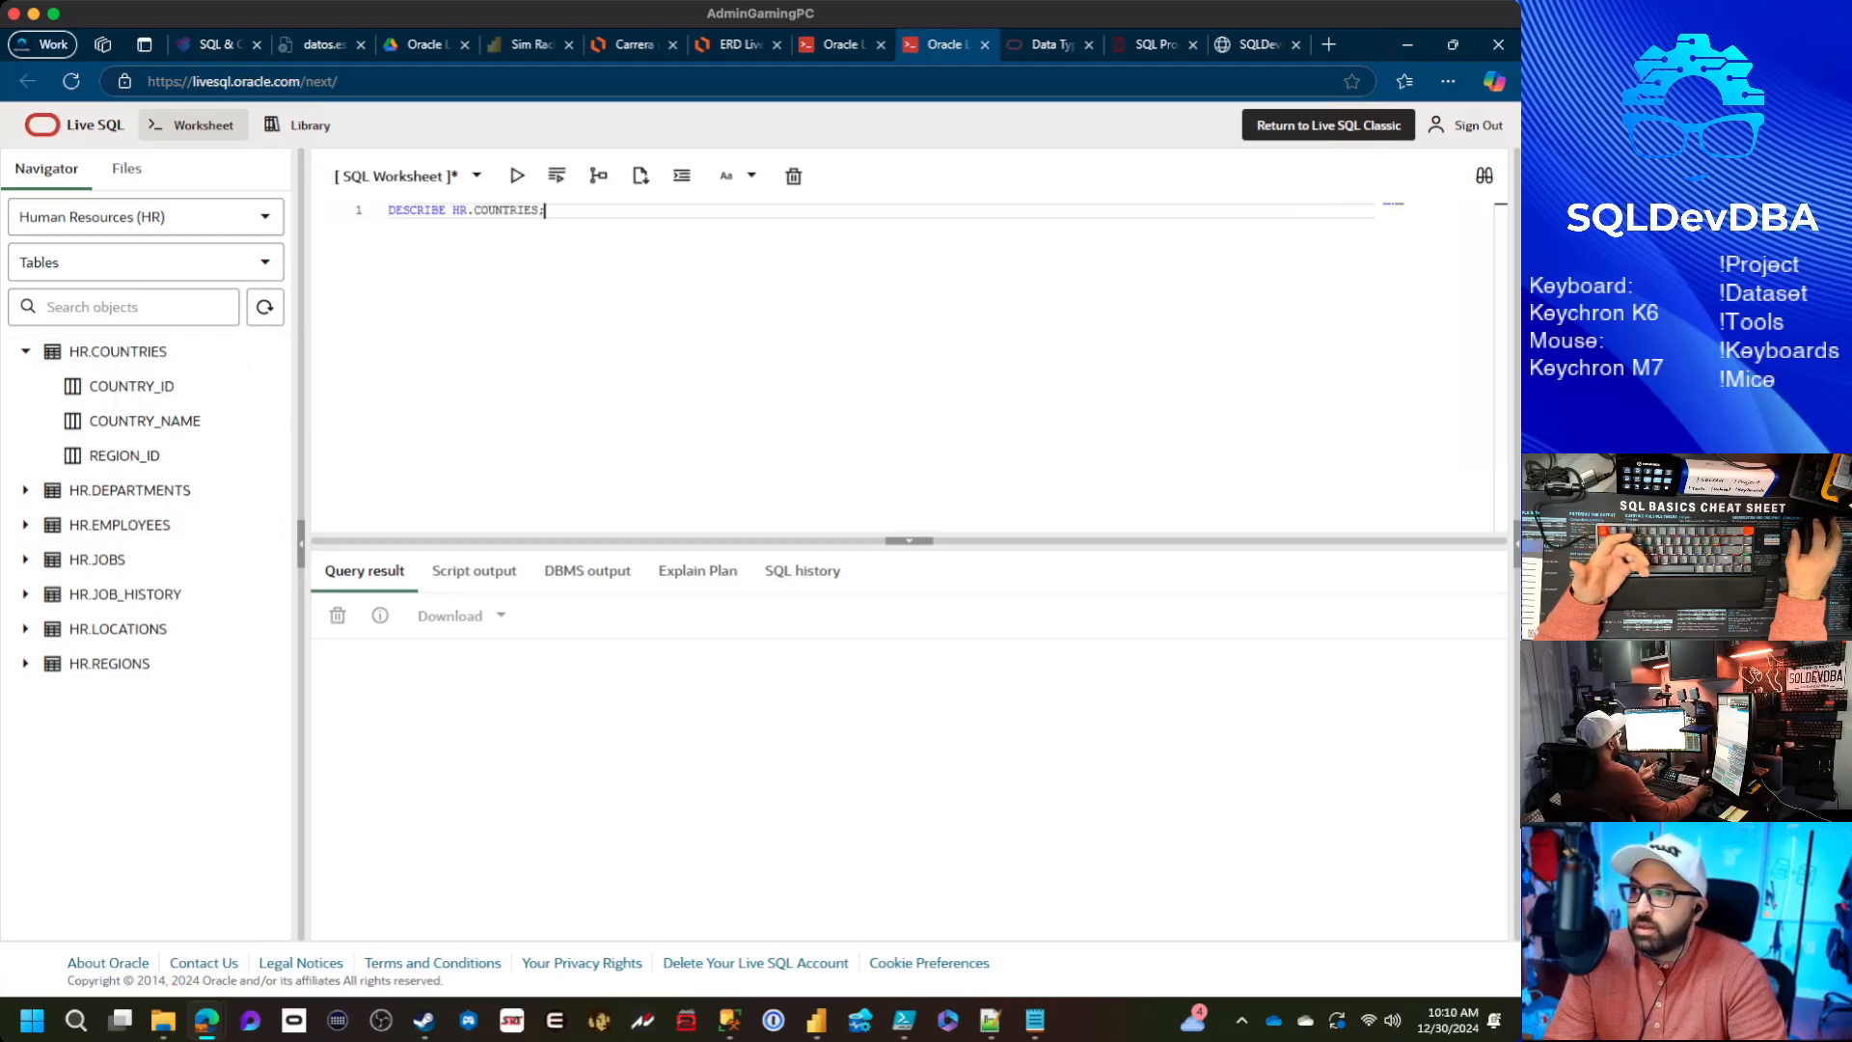
key(ctrl+a)
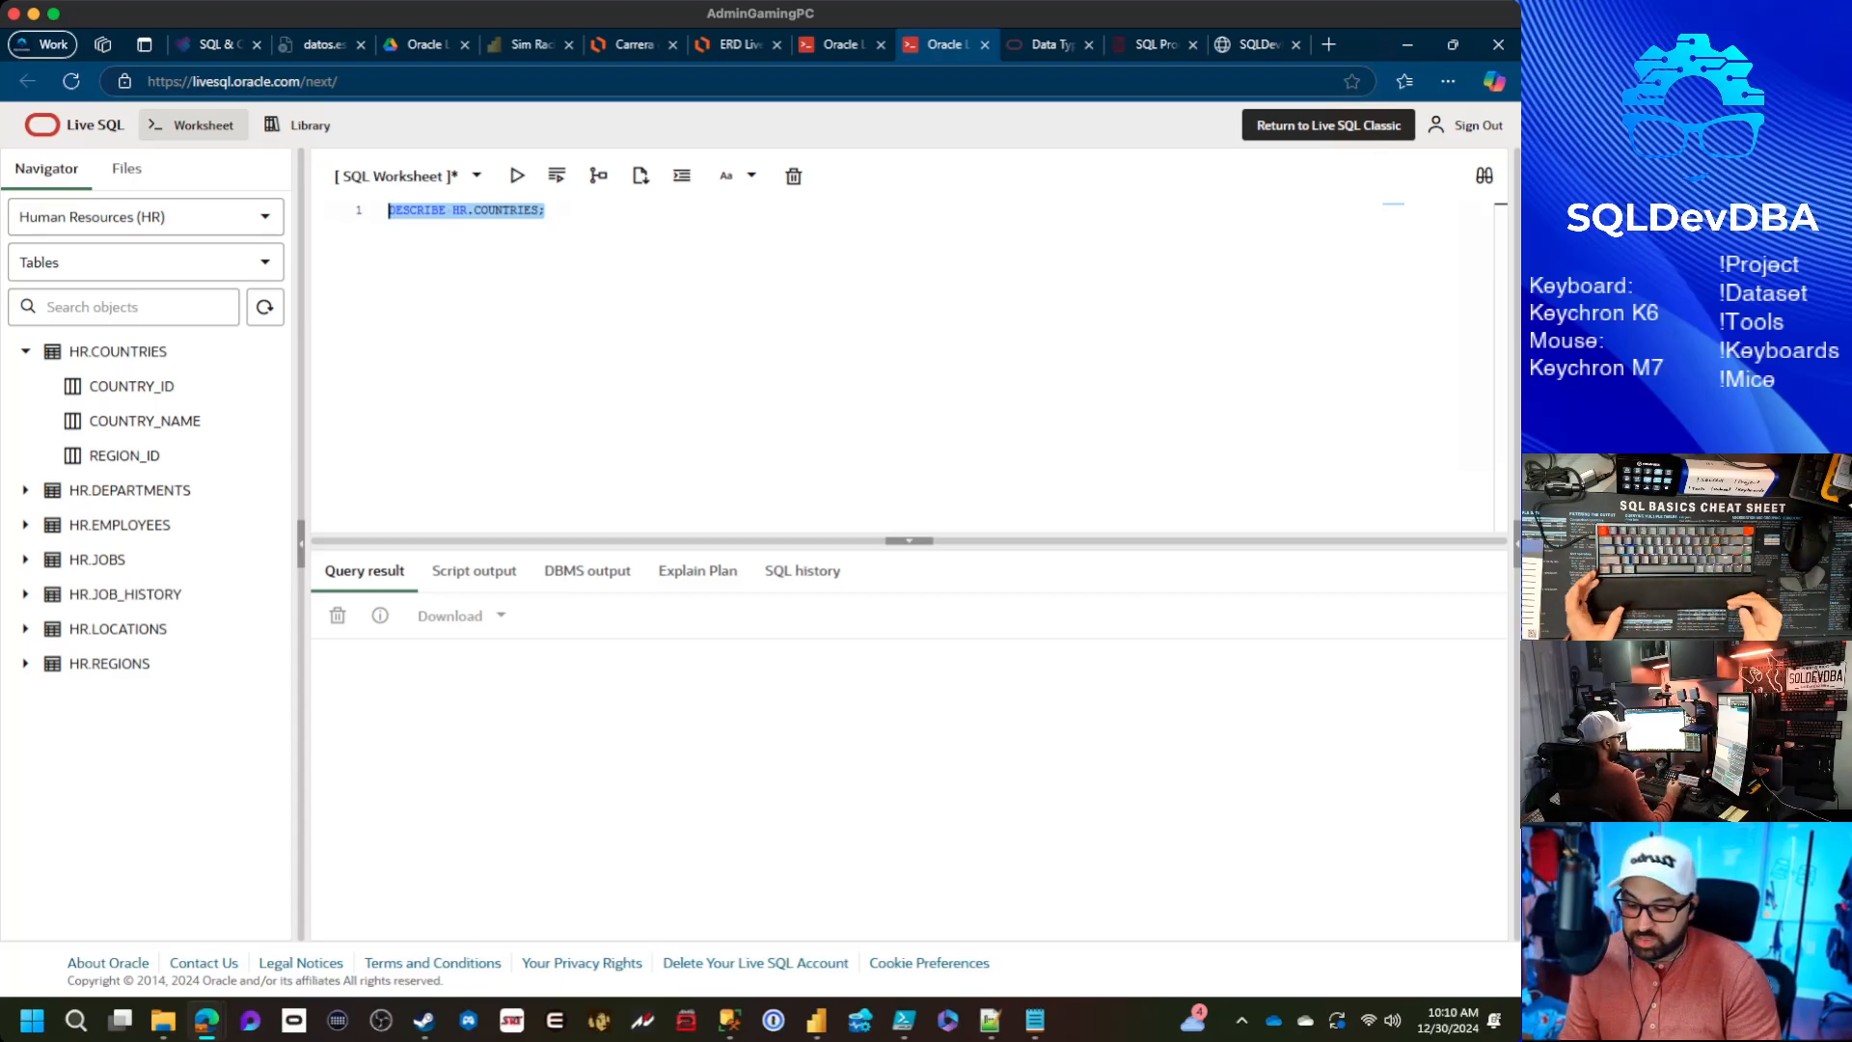
key(ctrl+Return)
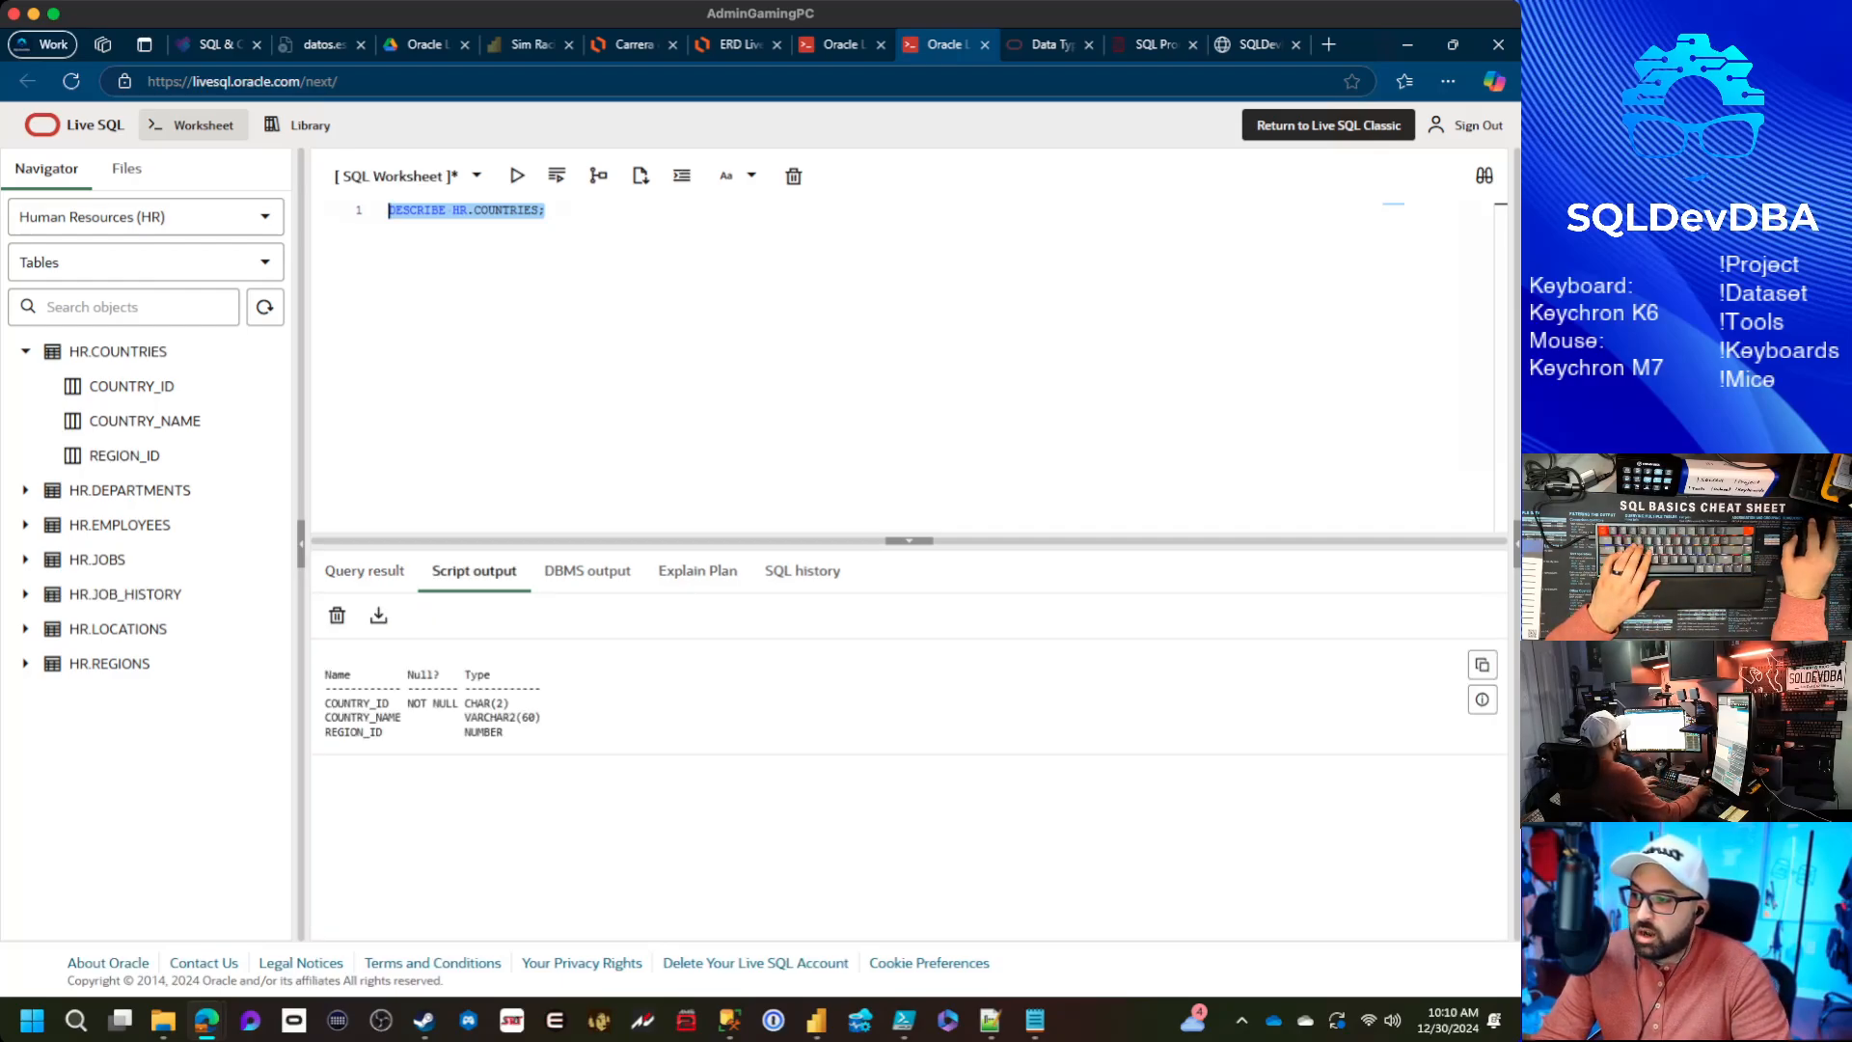
Copy the full HR.COUNTRIES description from the script output and paste it as text onto the Lucidchart canvas
drag(538, 735, 324, 644)
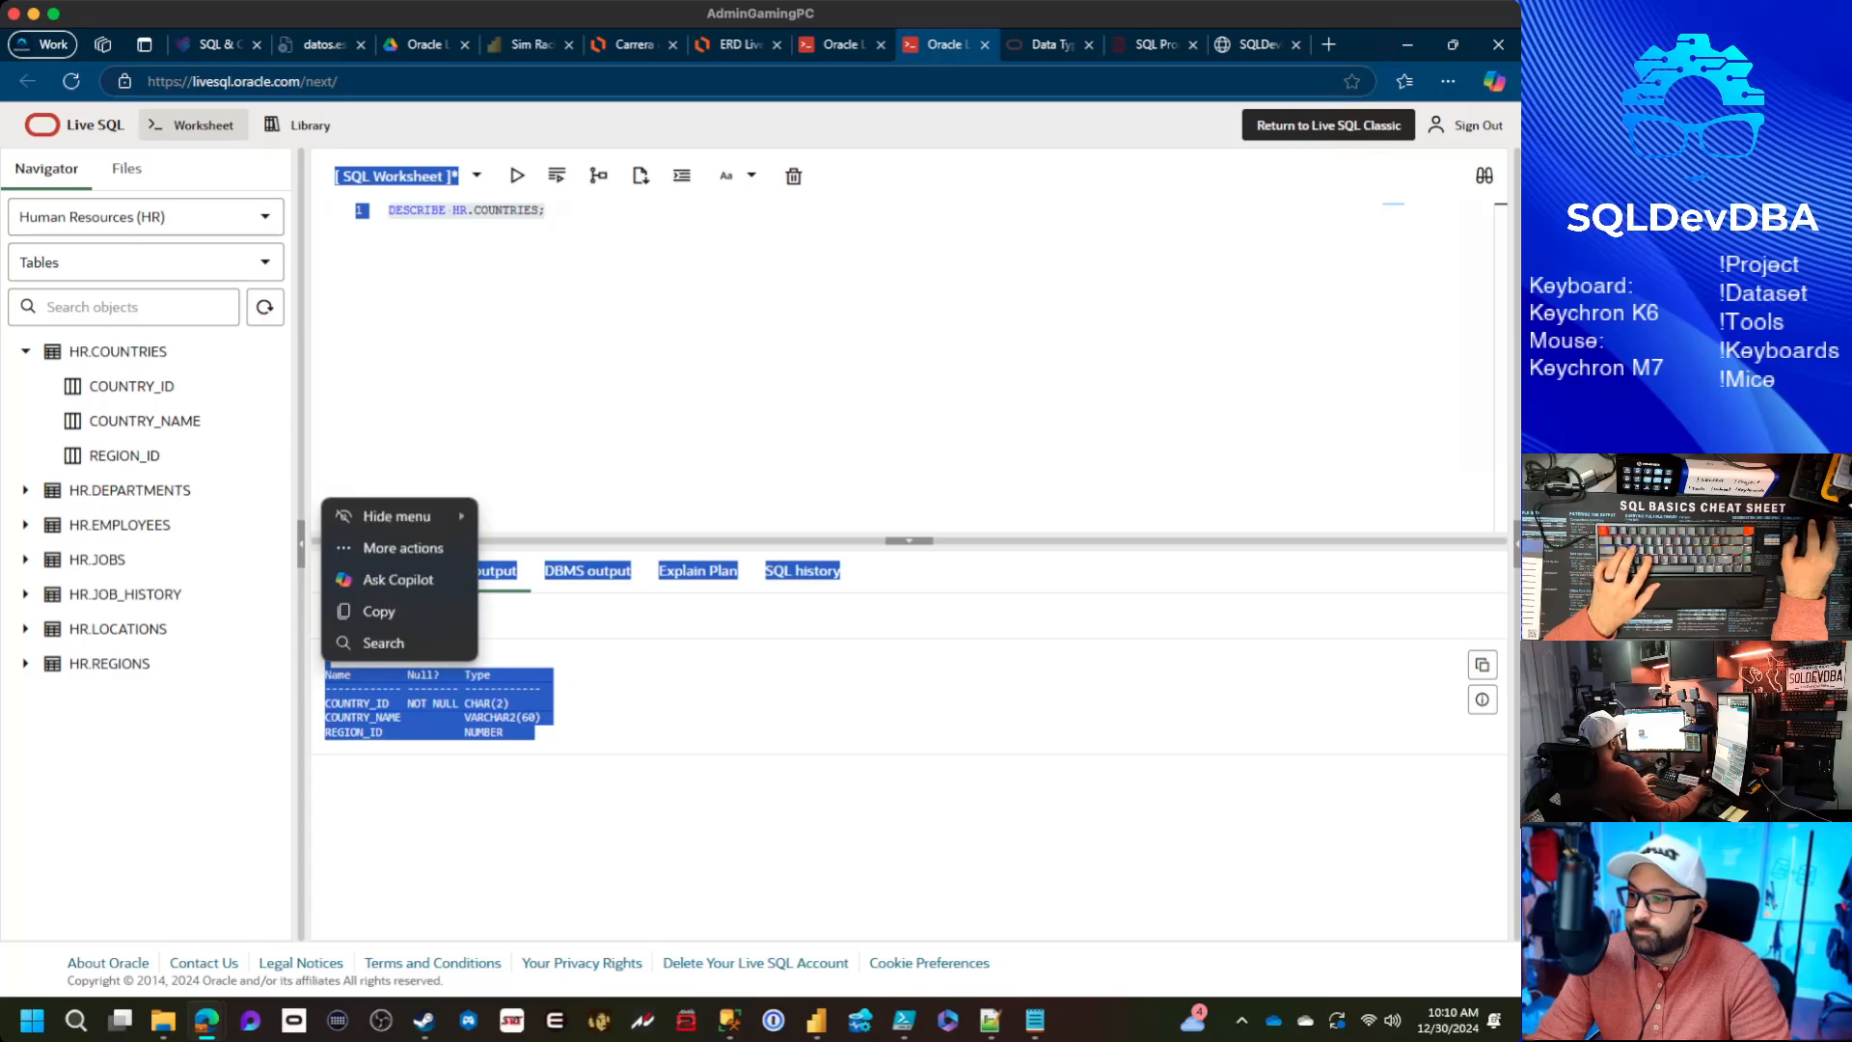
click(560, 738)
drag(536, 735, 325, 675)
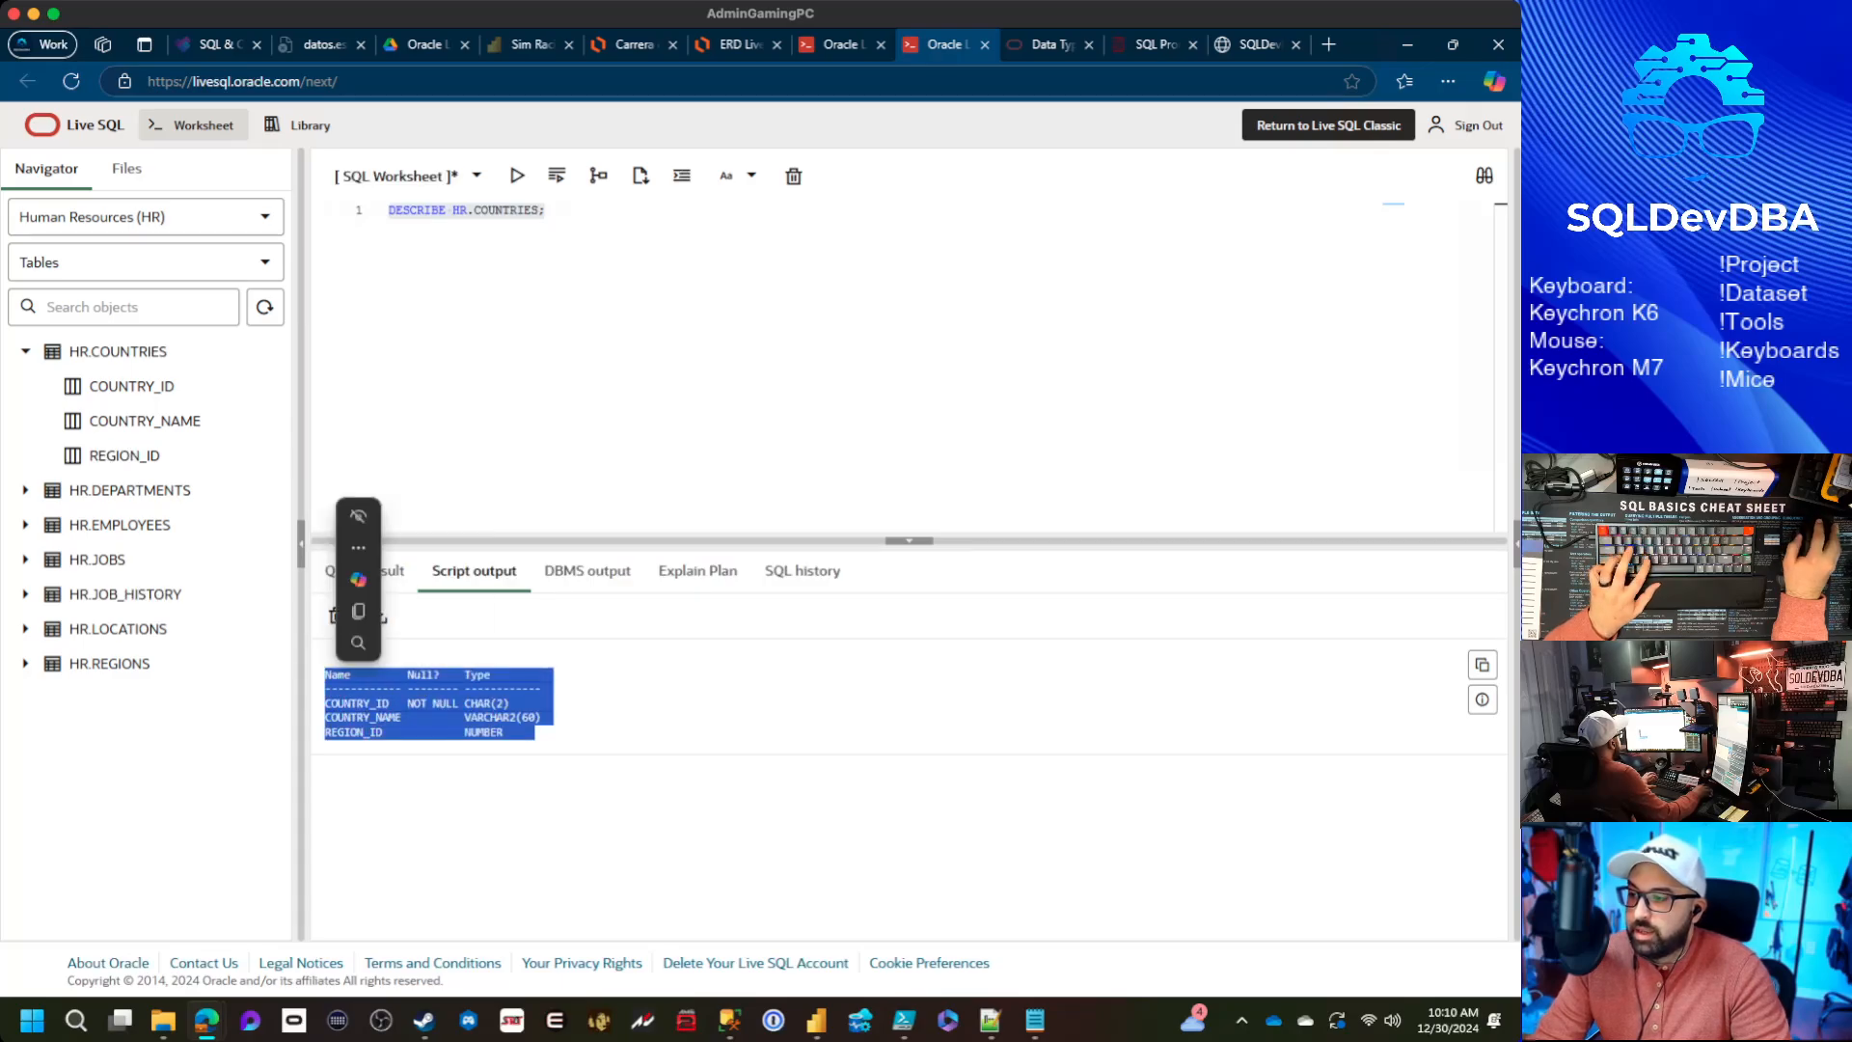
key(ctrl+c)
key(ctrl+shift+Tab)
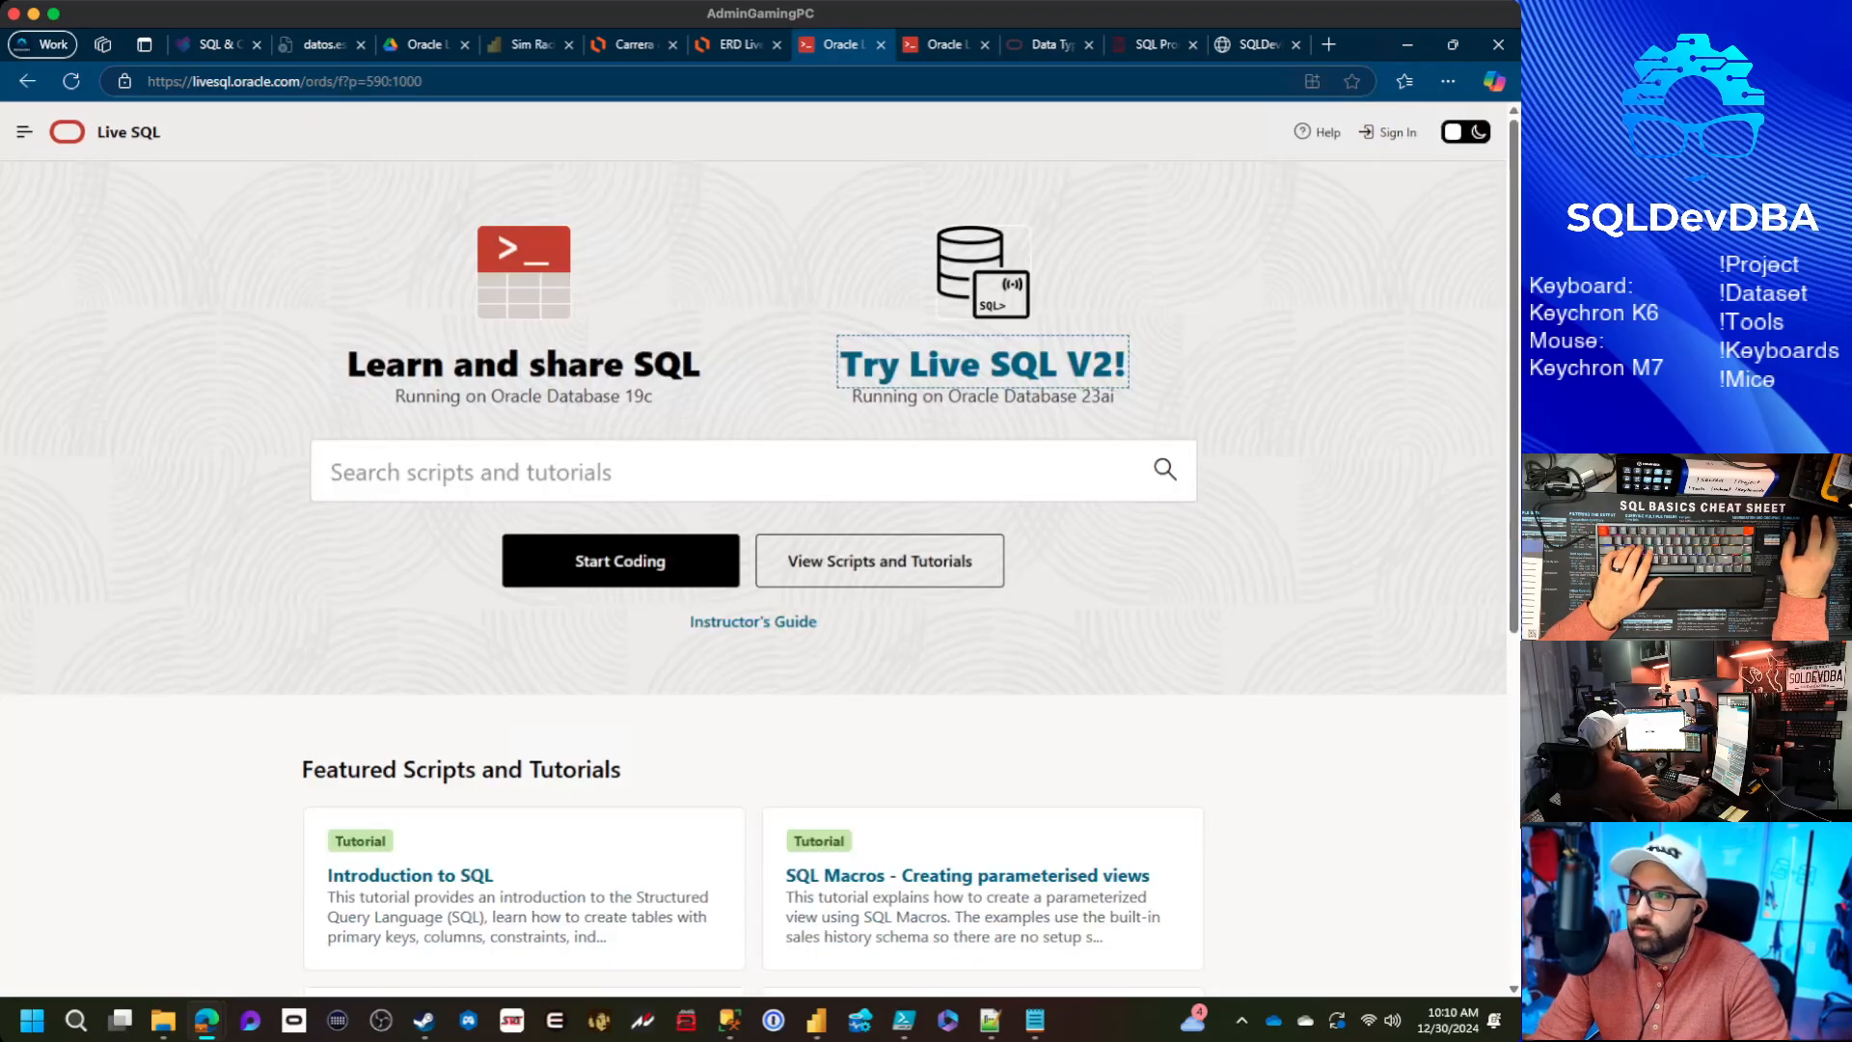
key(ctrl+shift+Tab)
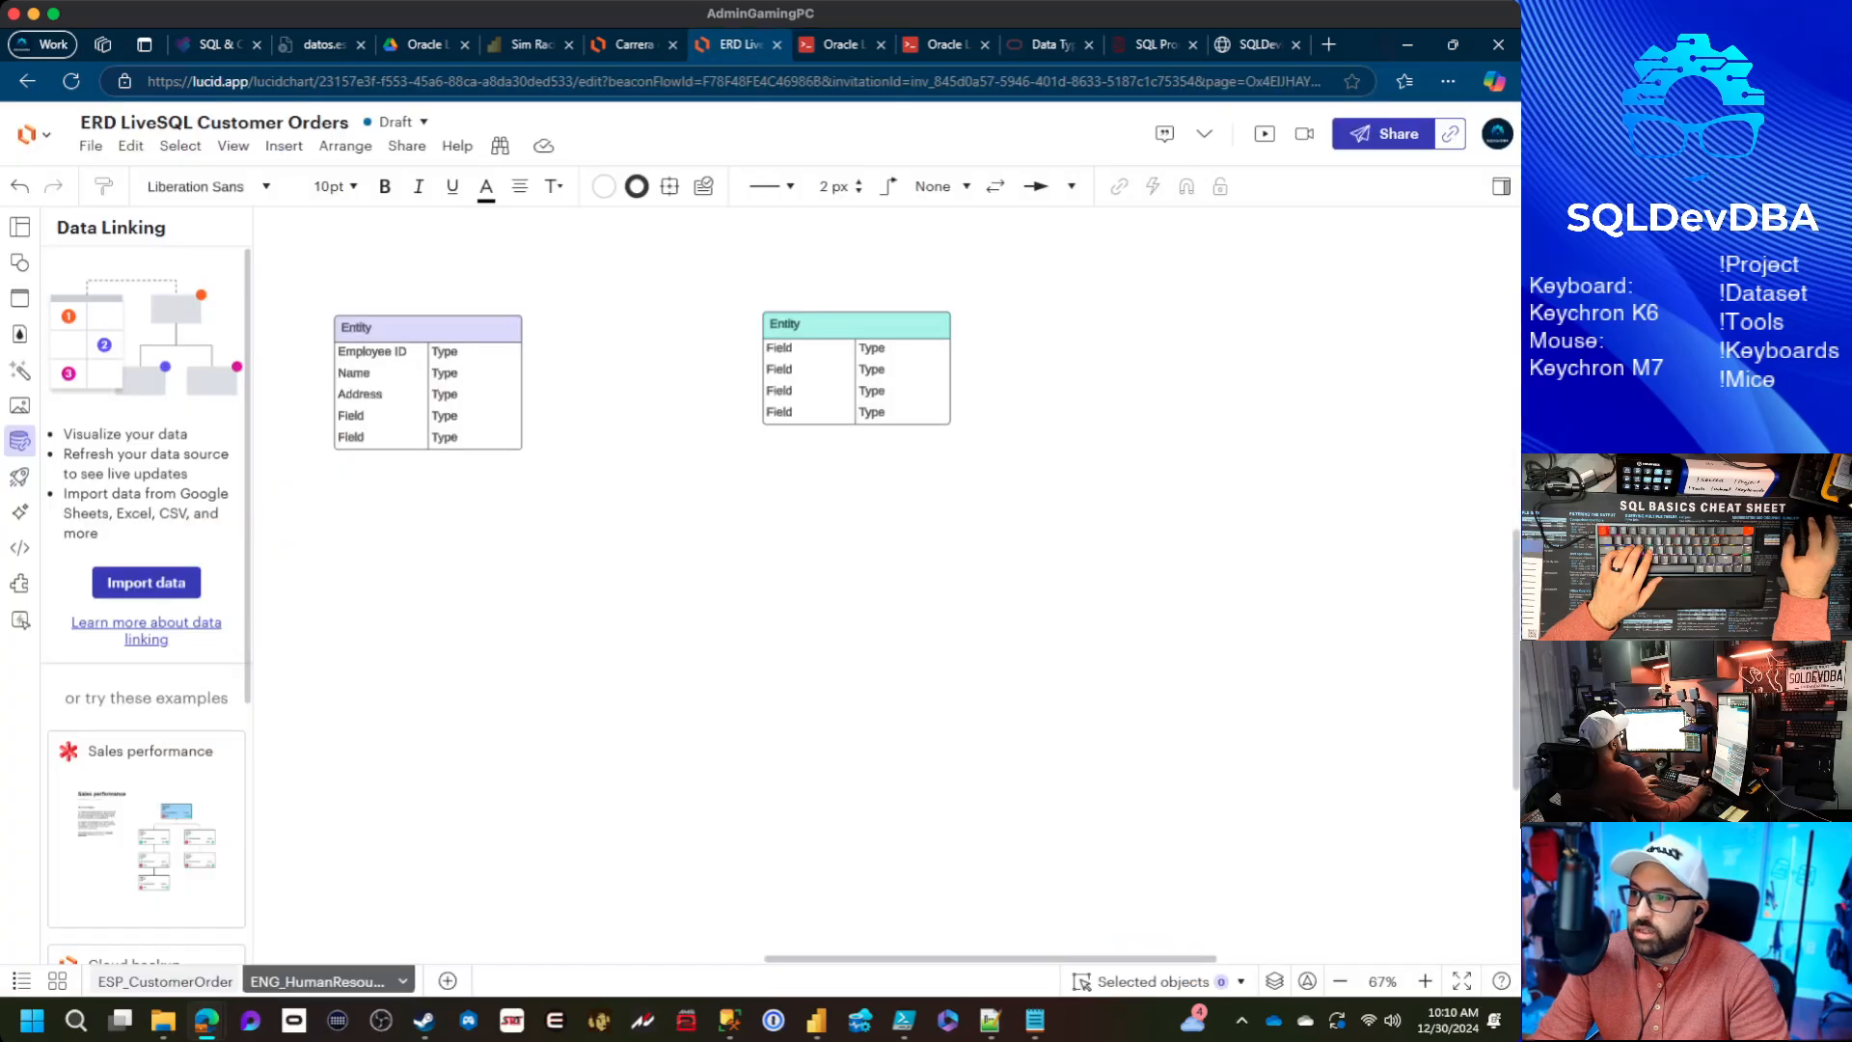
key(ctrl+v)
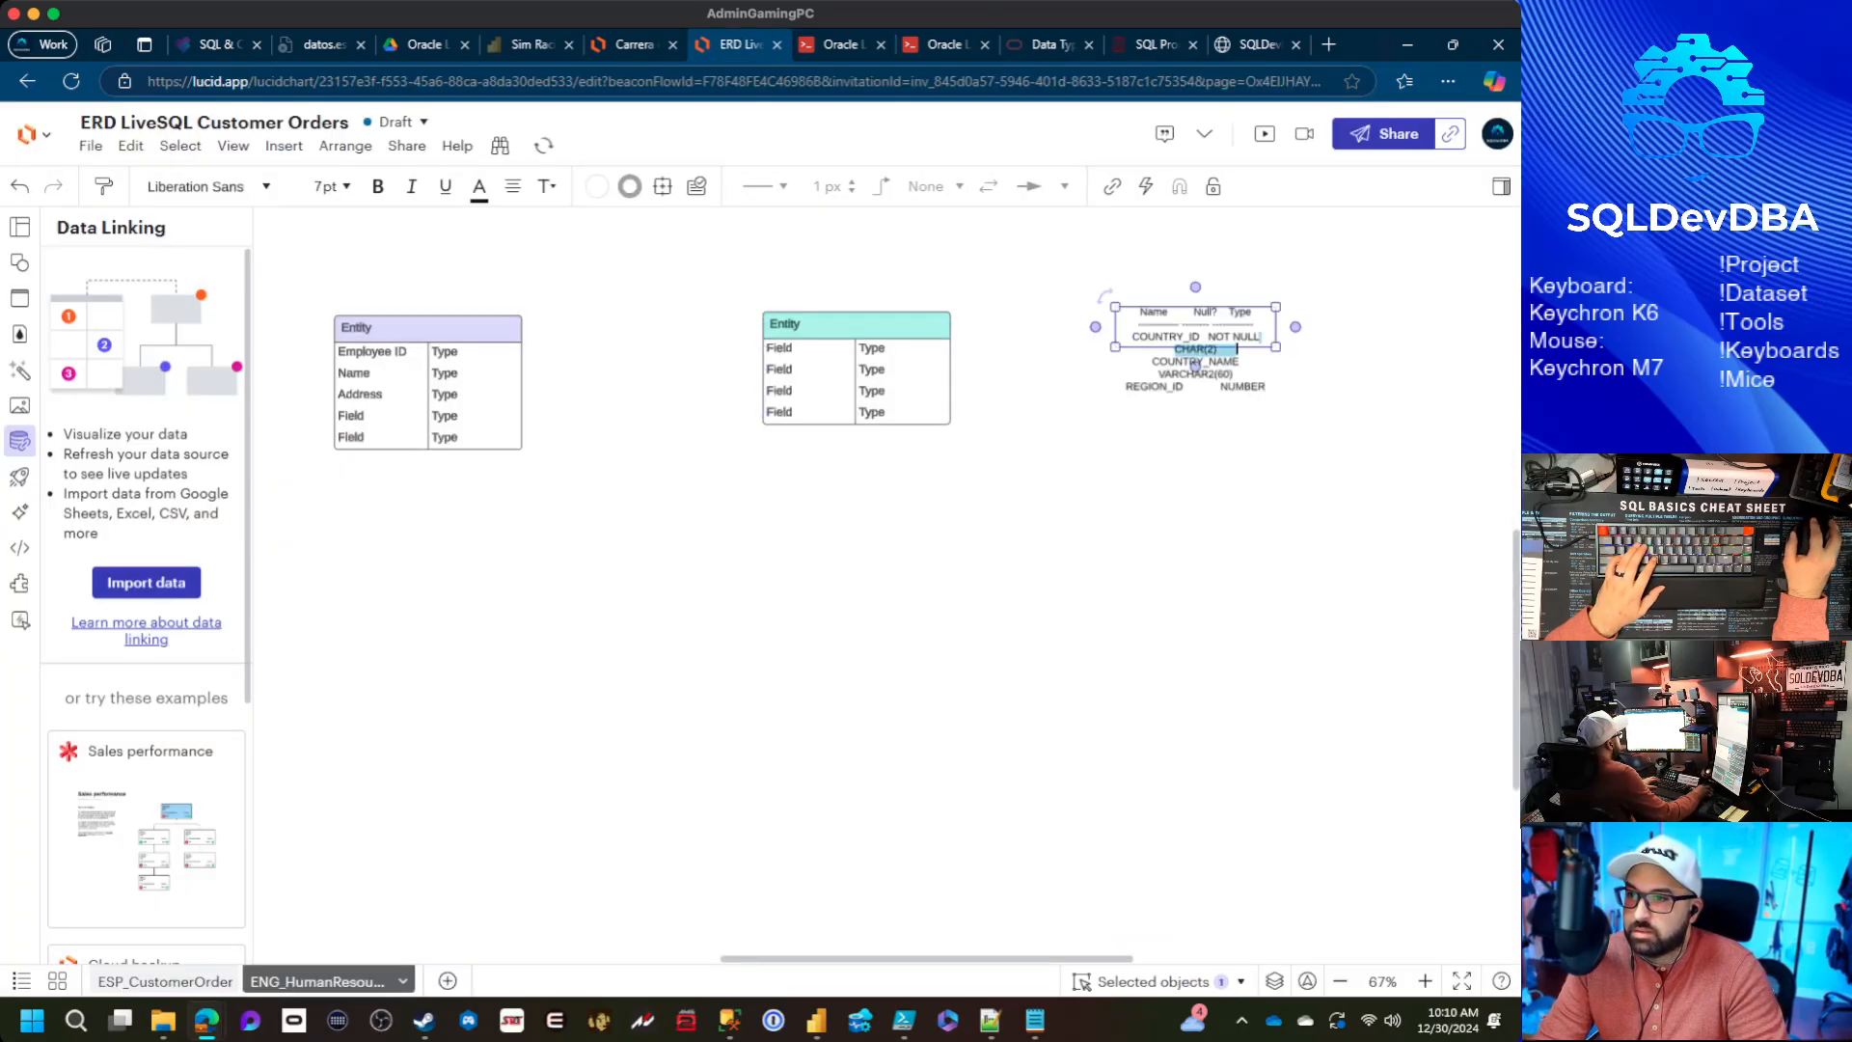
Enlarge the pasted text box so each column fits on one line, and add the heading HR.COUNTRIES above its text
drag(1296, 326, 1359, 410)
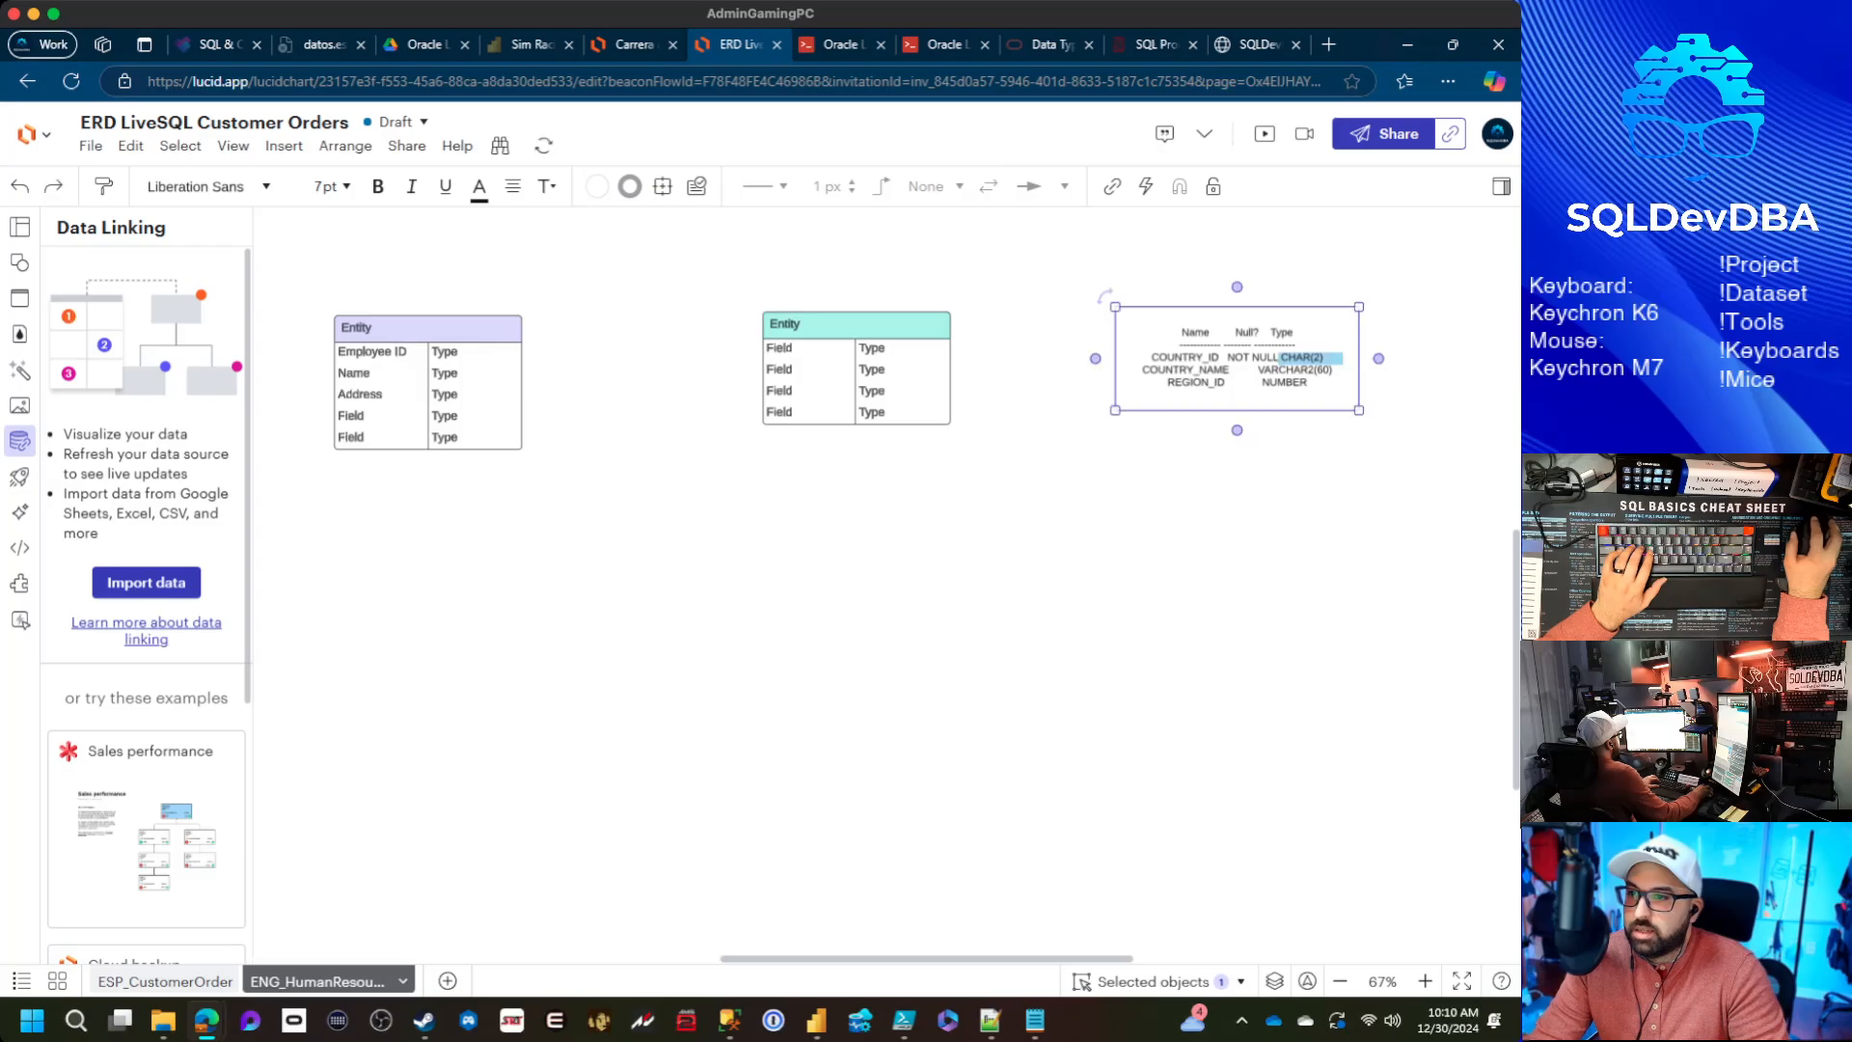
click(1182, 331)
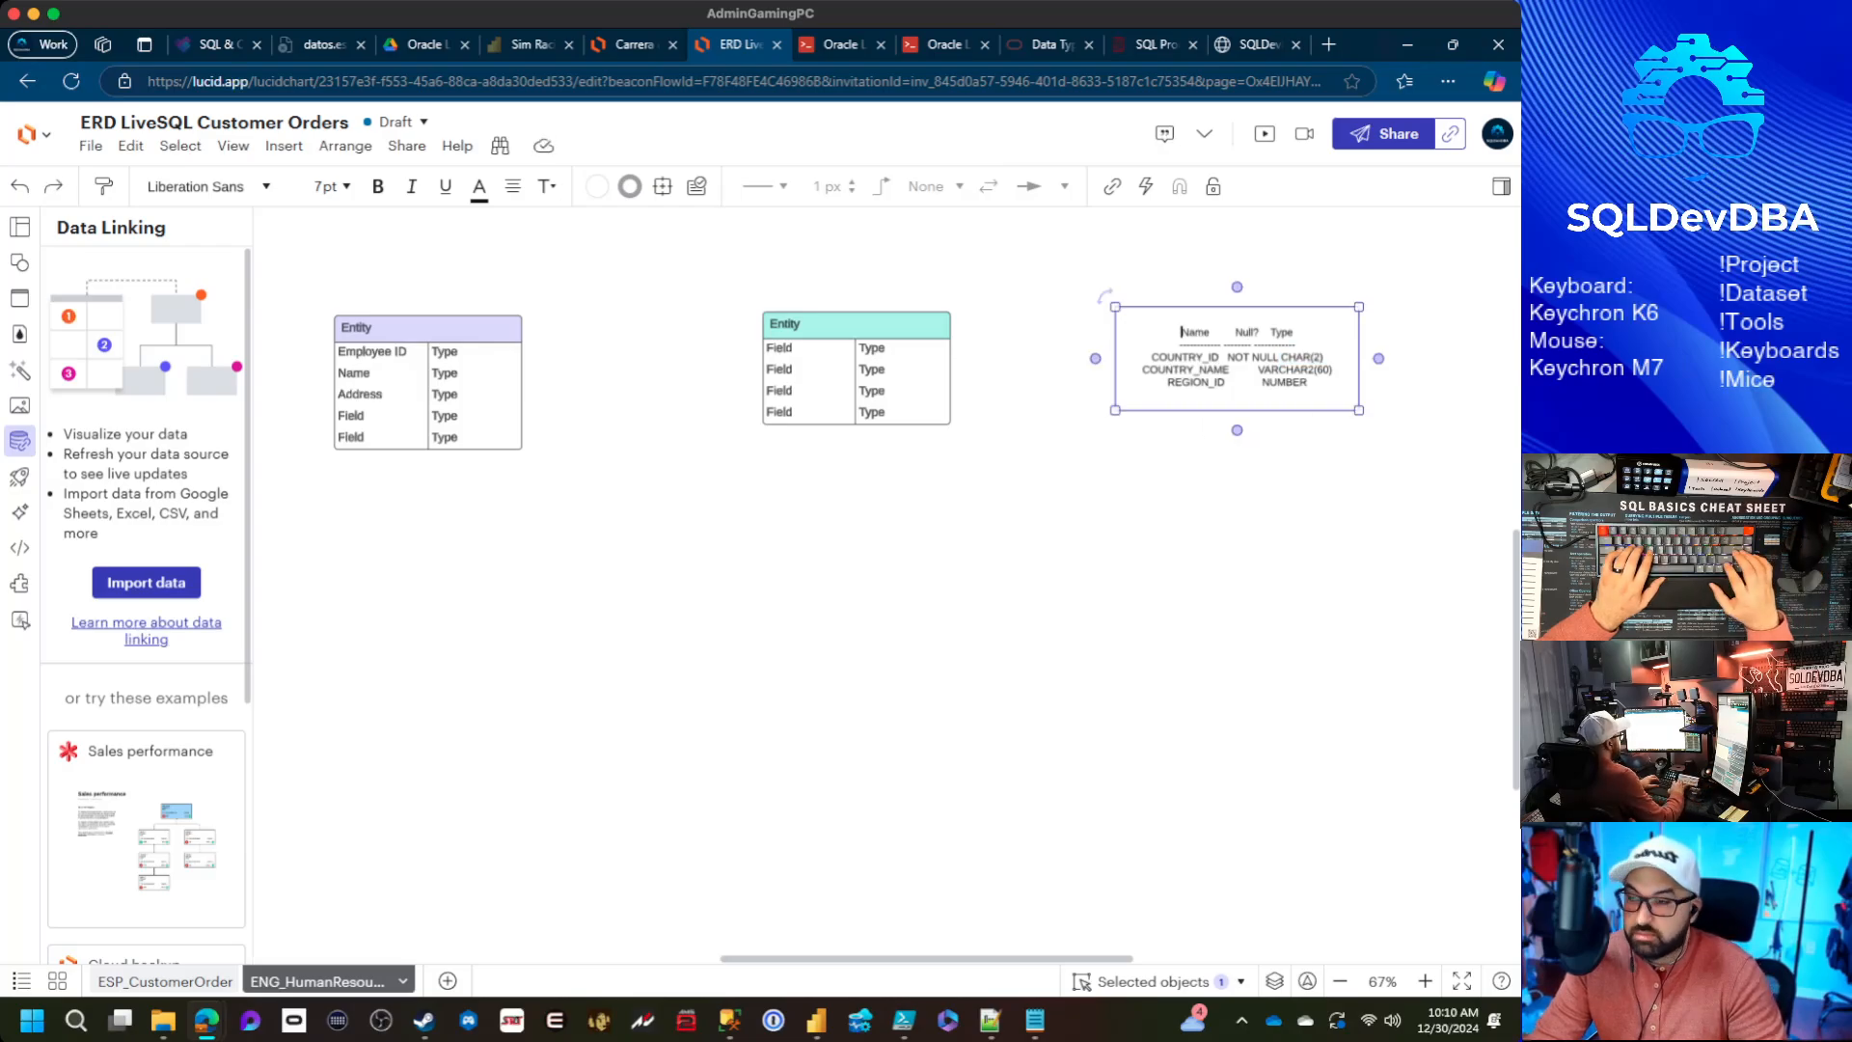
key(Return)
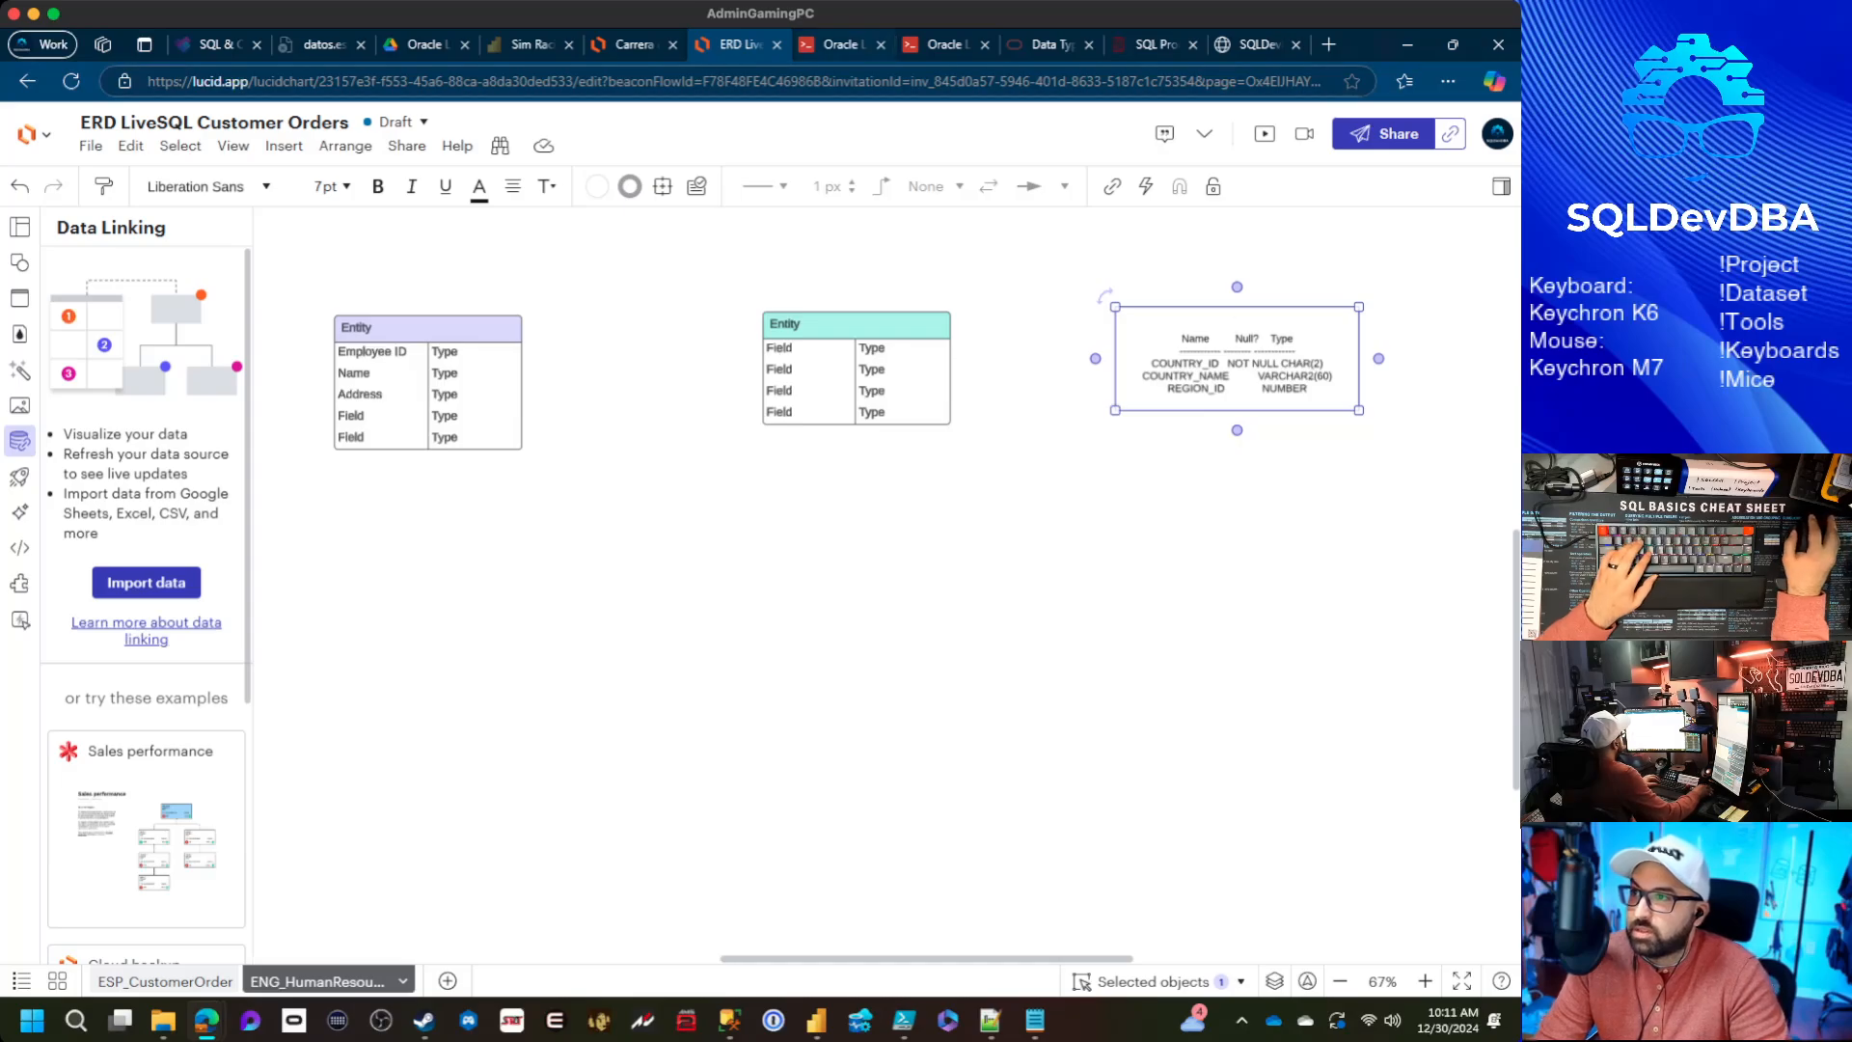
click(940, 45)
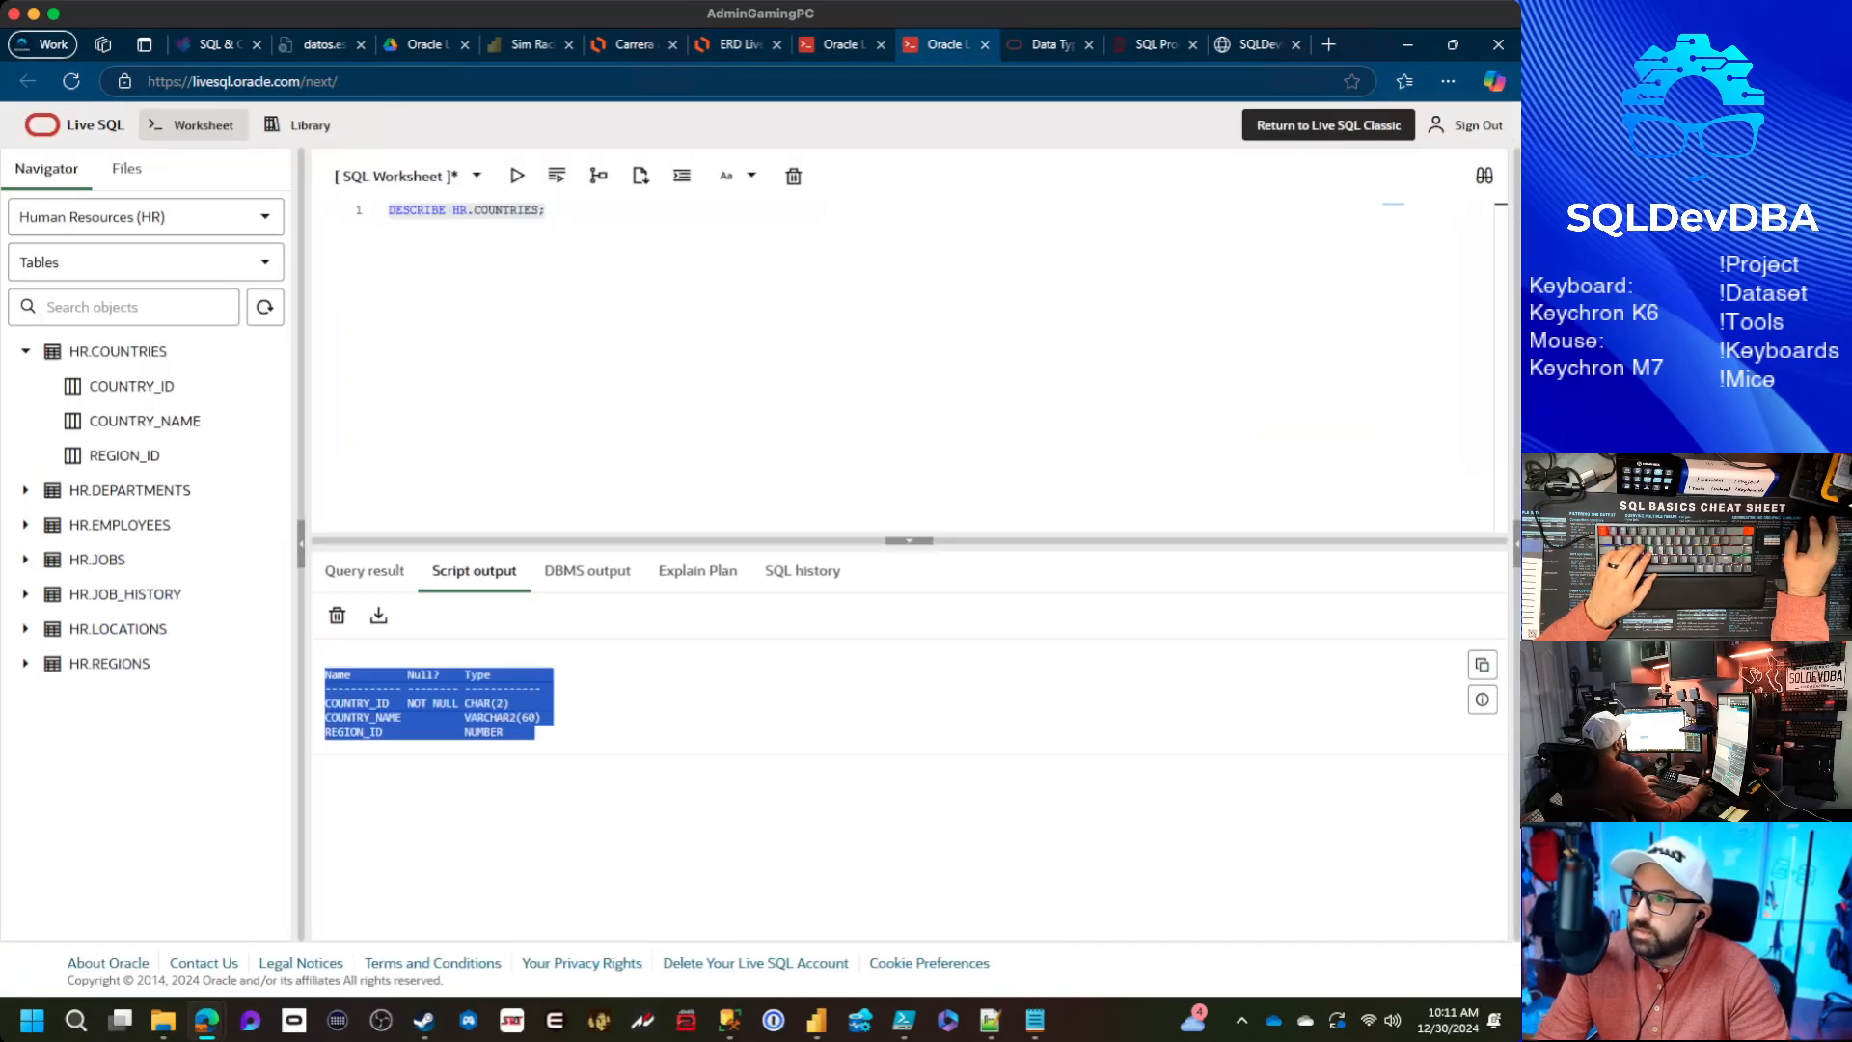
click(739, 44)
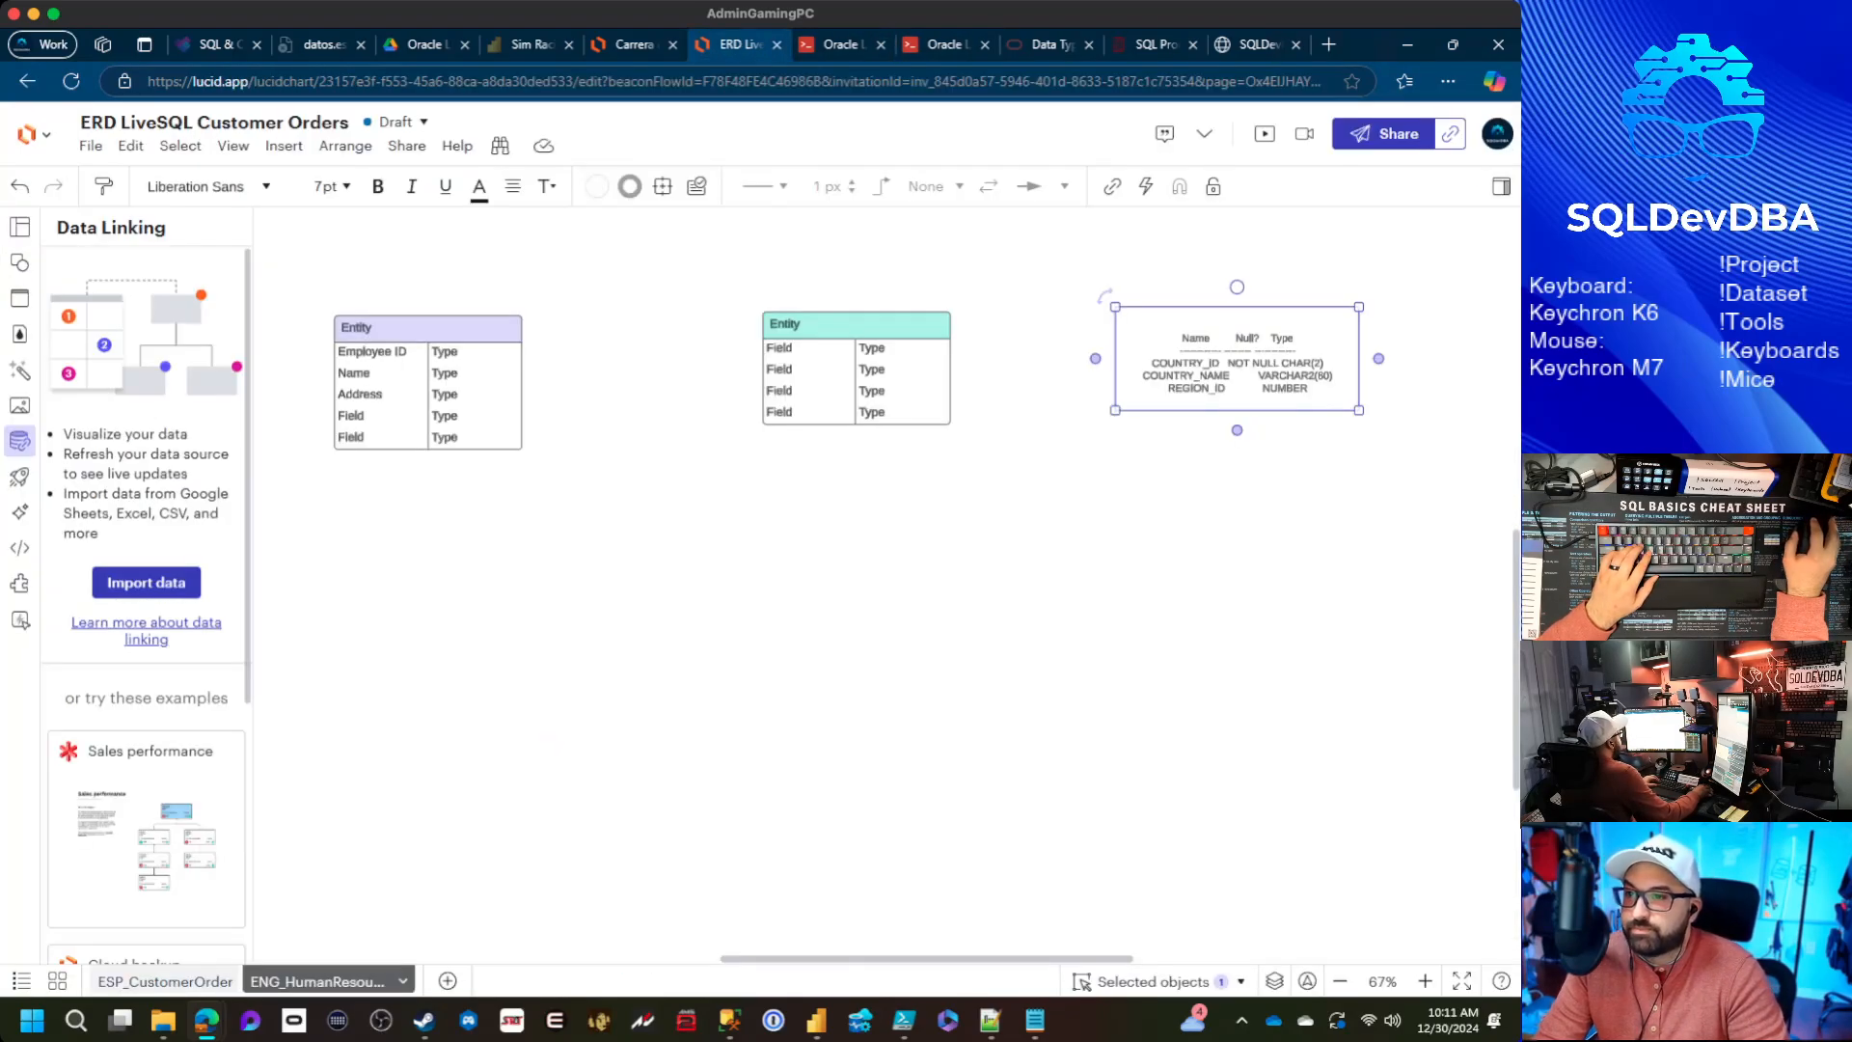
double_click(1237, 325)
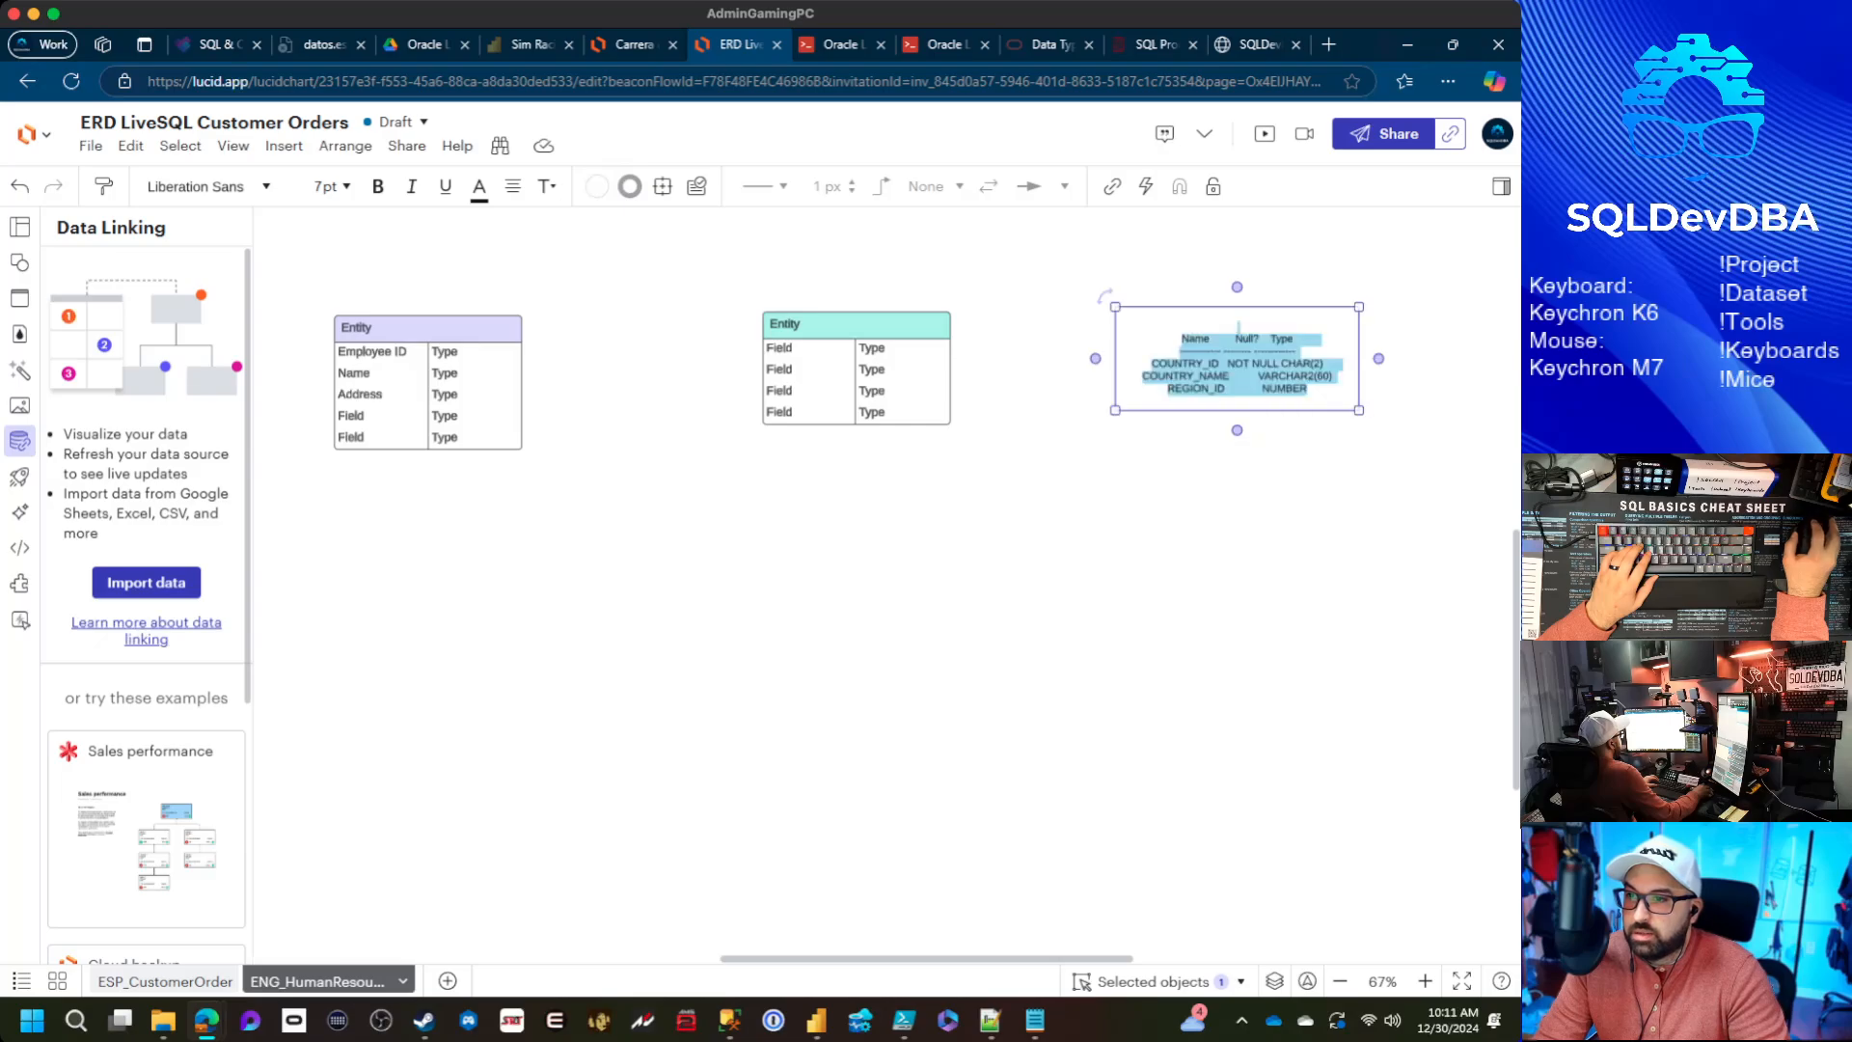
click(1182, 338)
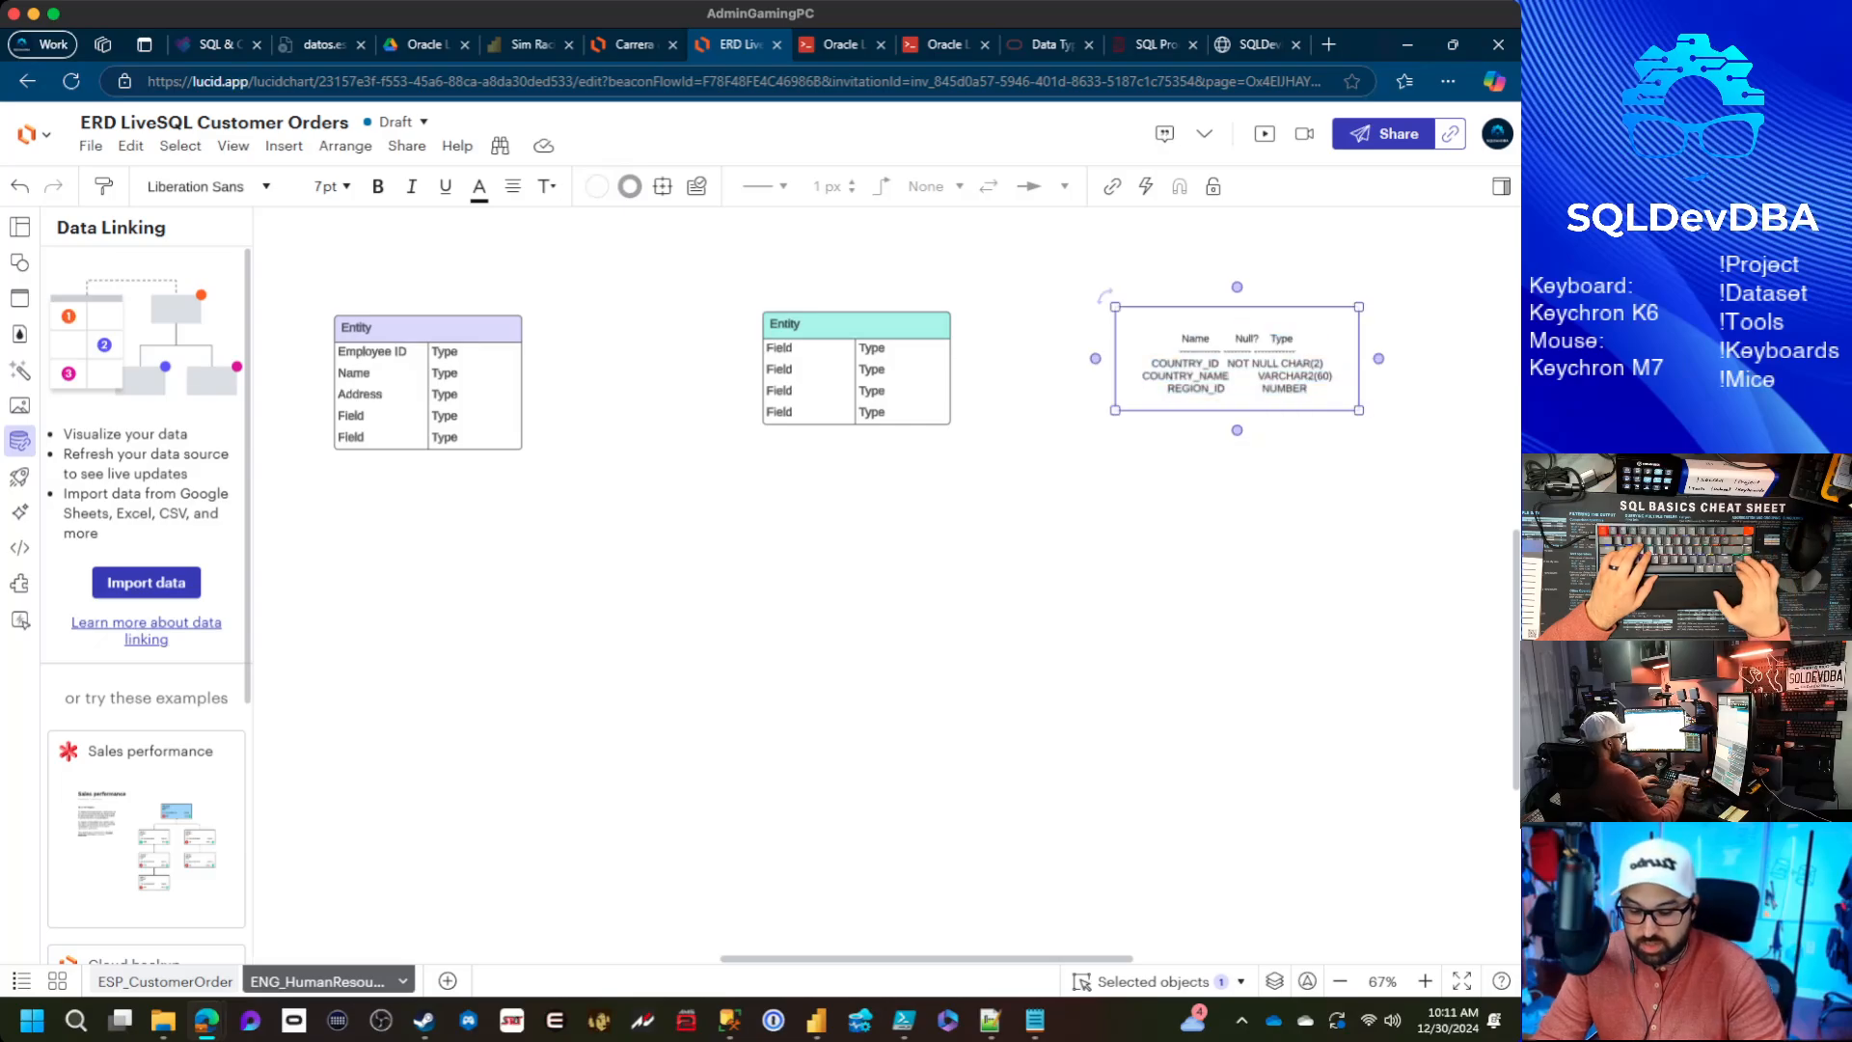
text(HR.COUNTRIES)
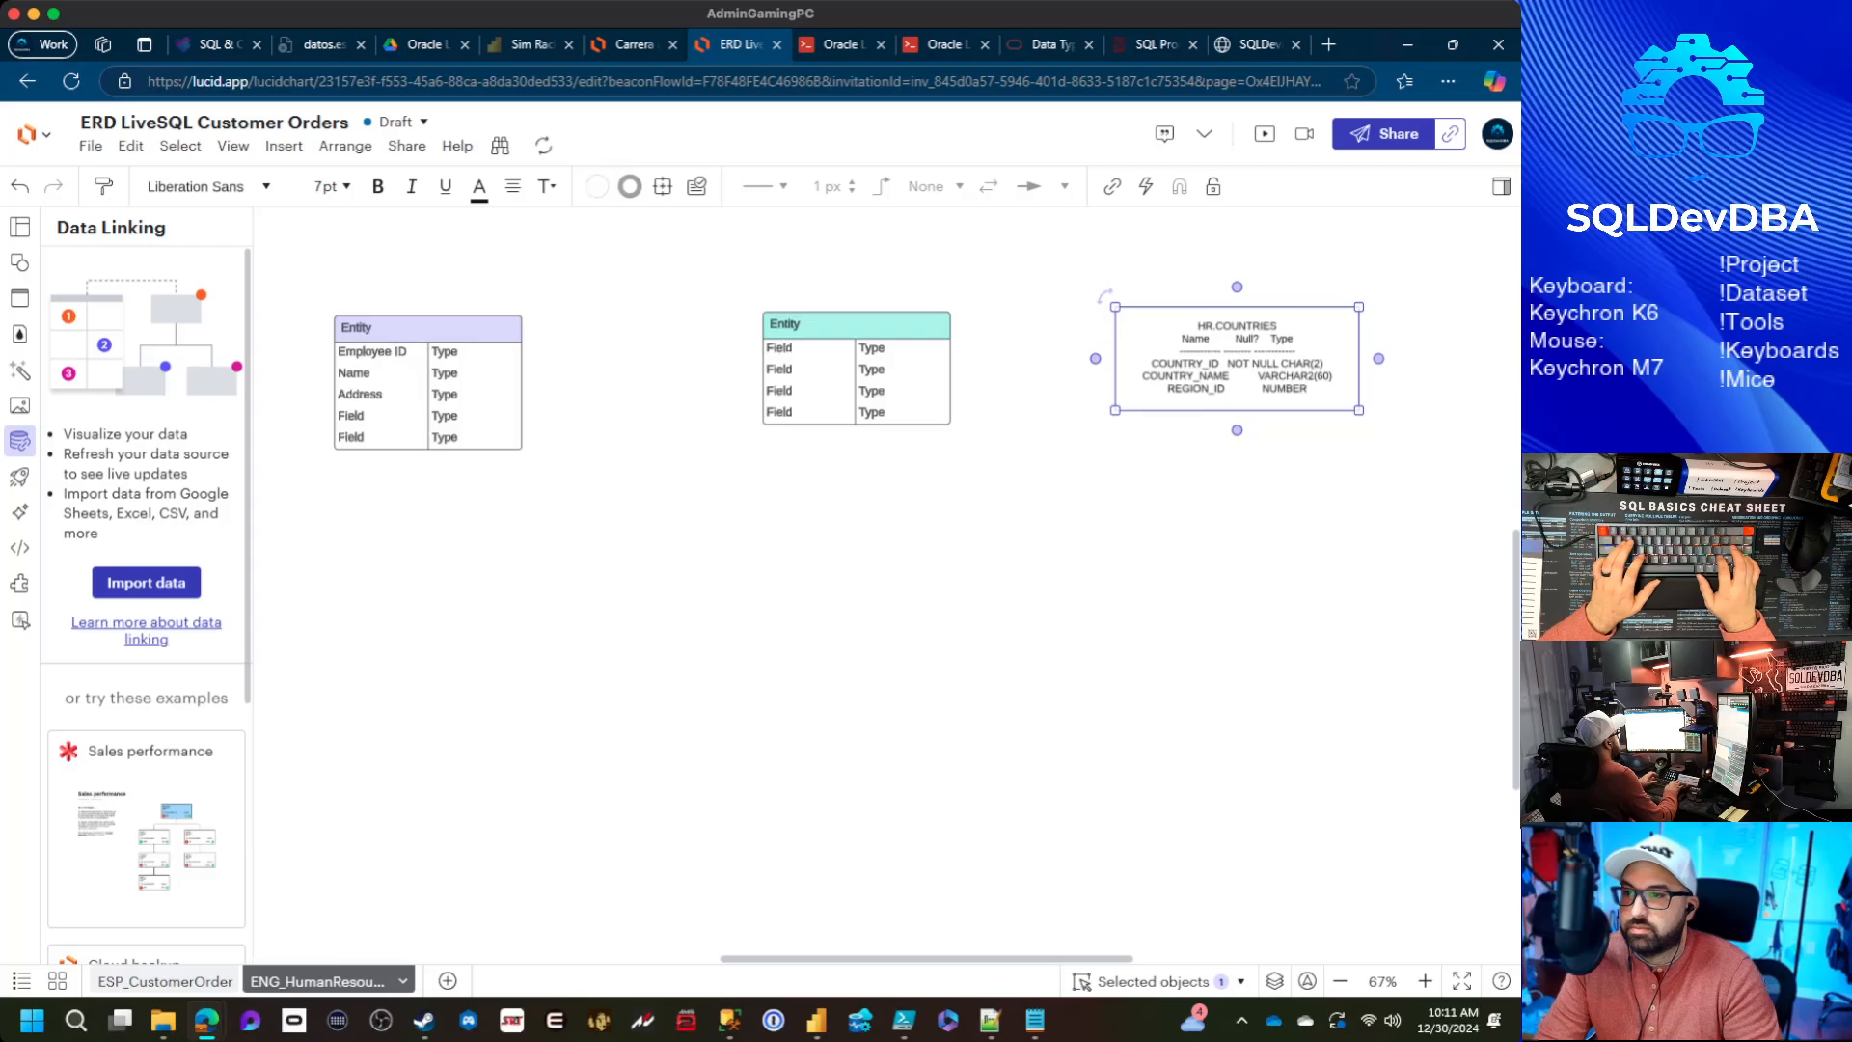
key(Escape)
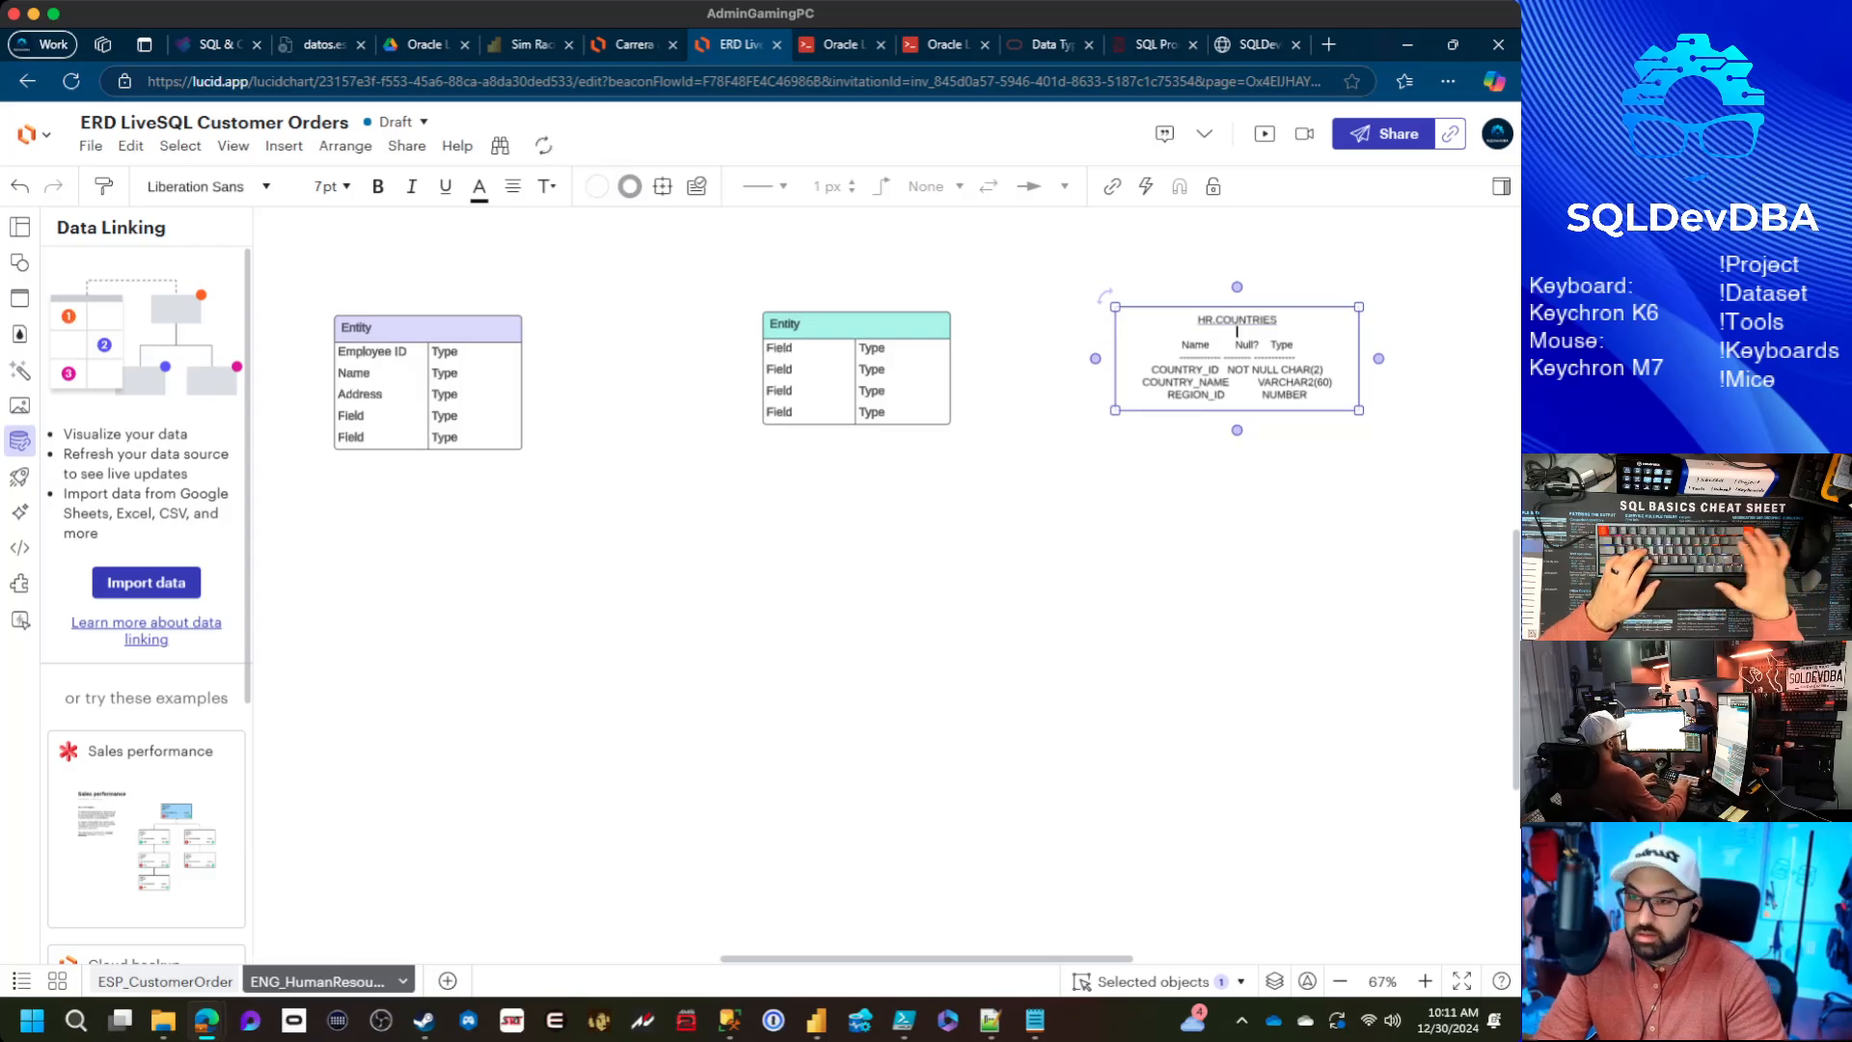
key(Escape)
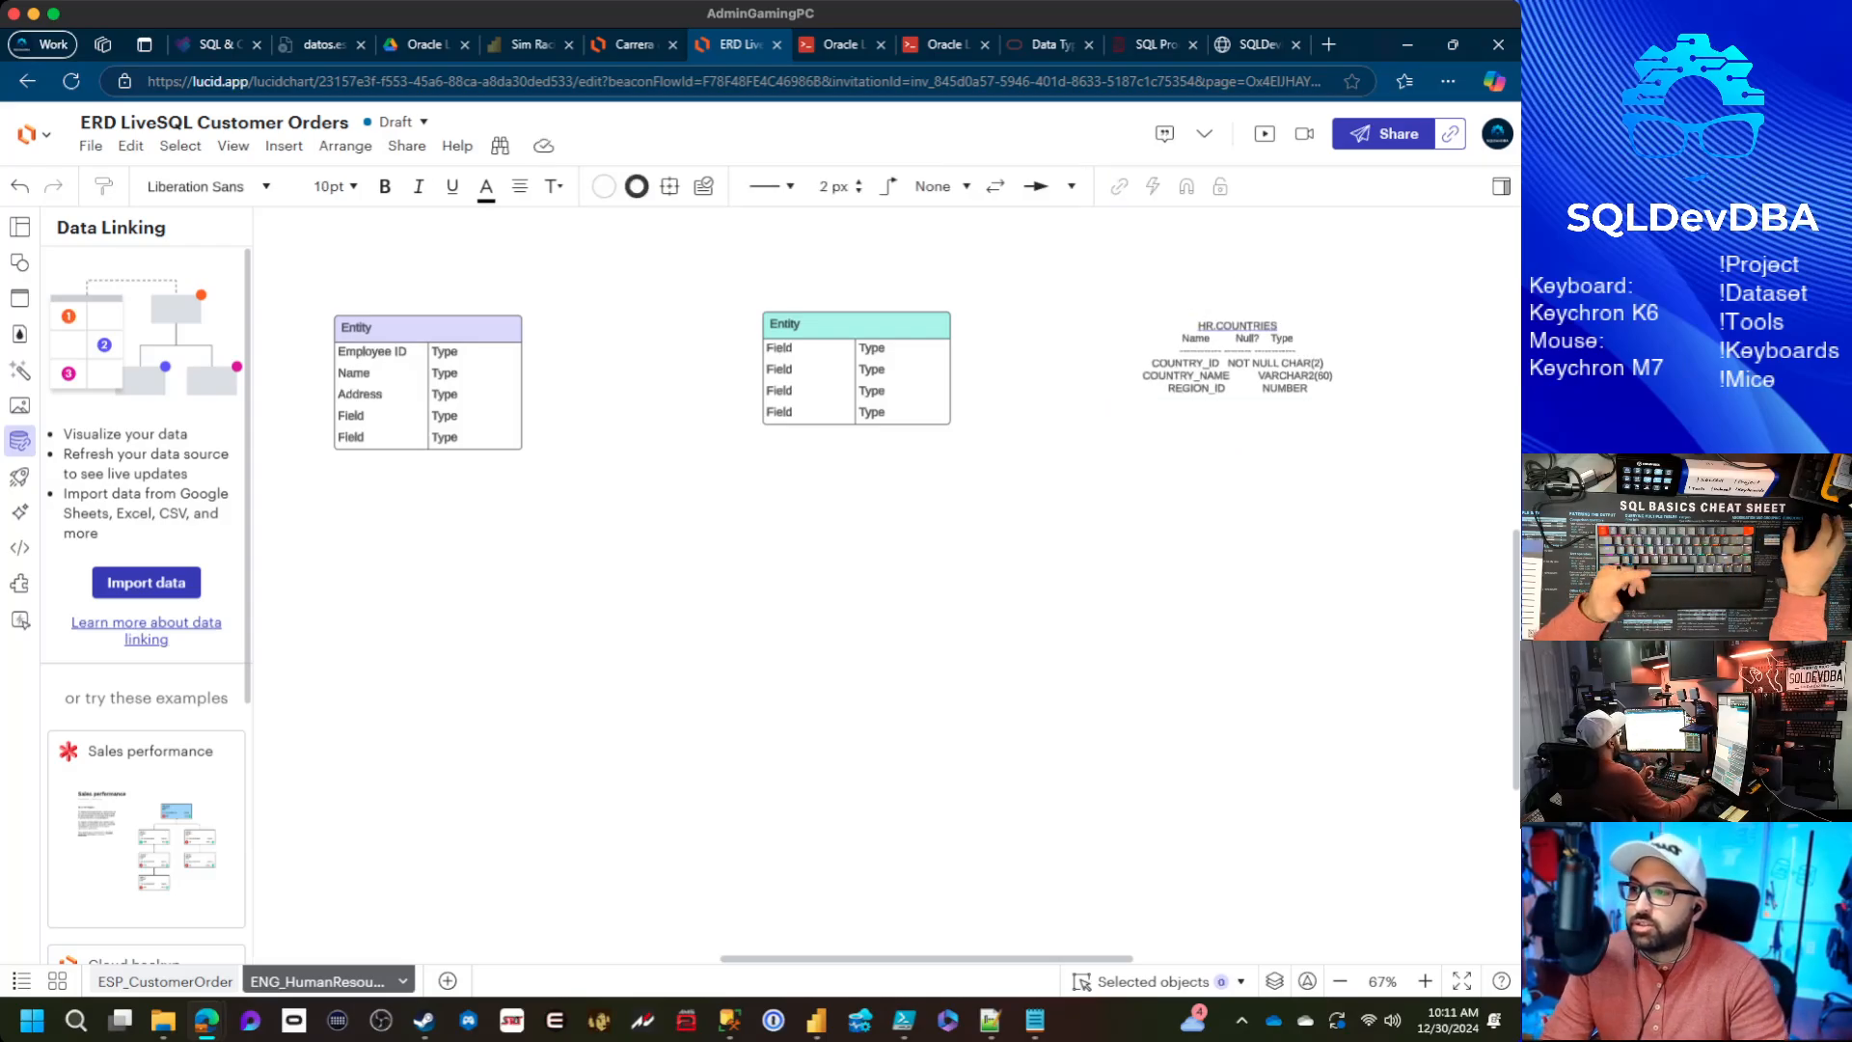
Move the table description text and the Employee ID entity closer to the teal entity
click(1236, 359)
drag(1237, 359, 1172, 339)
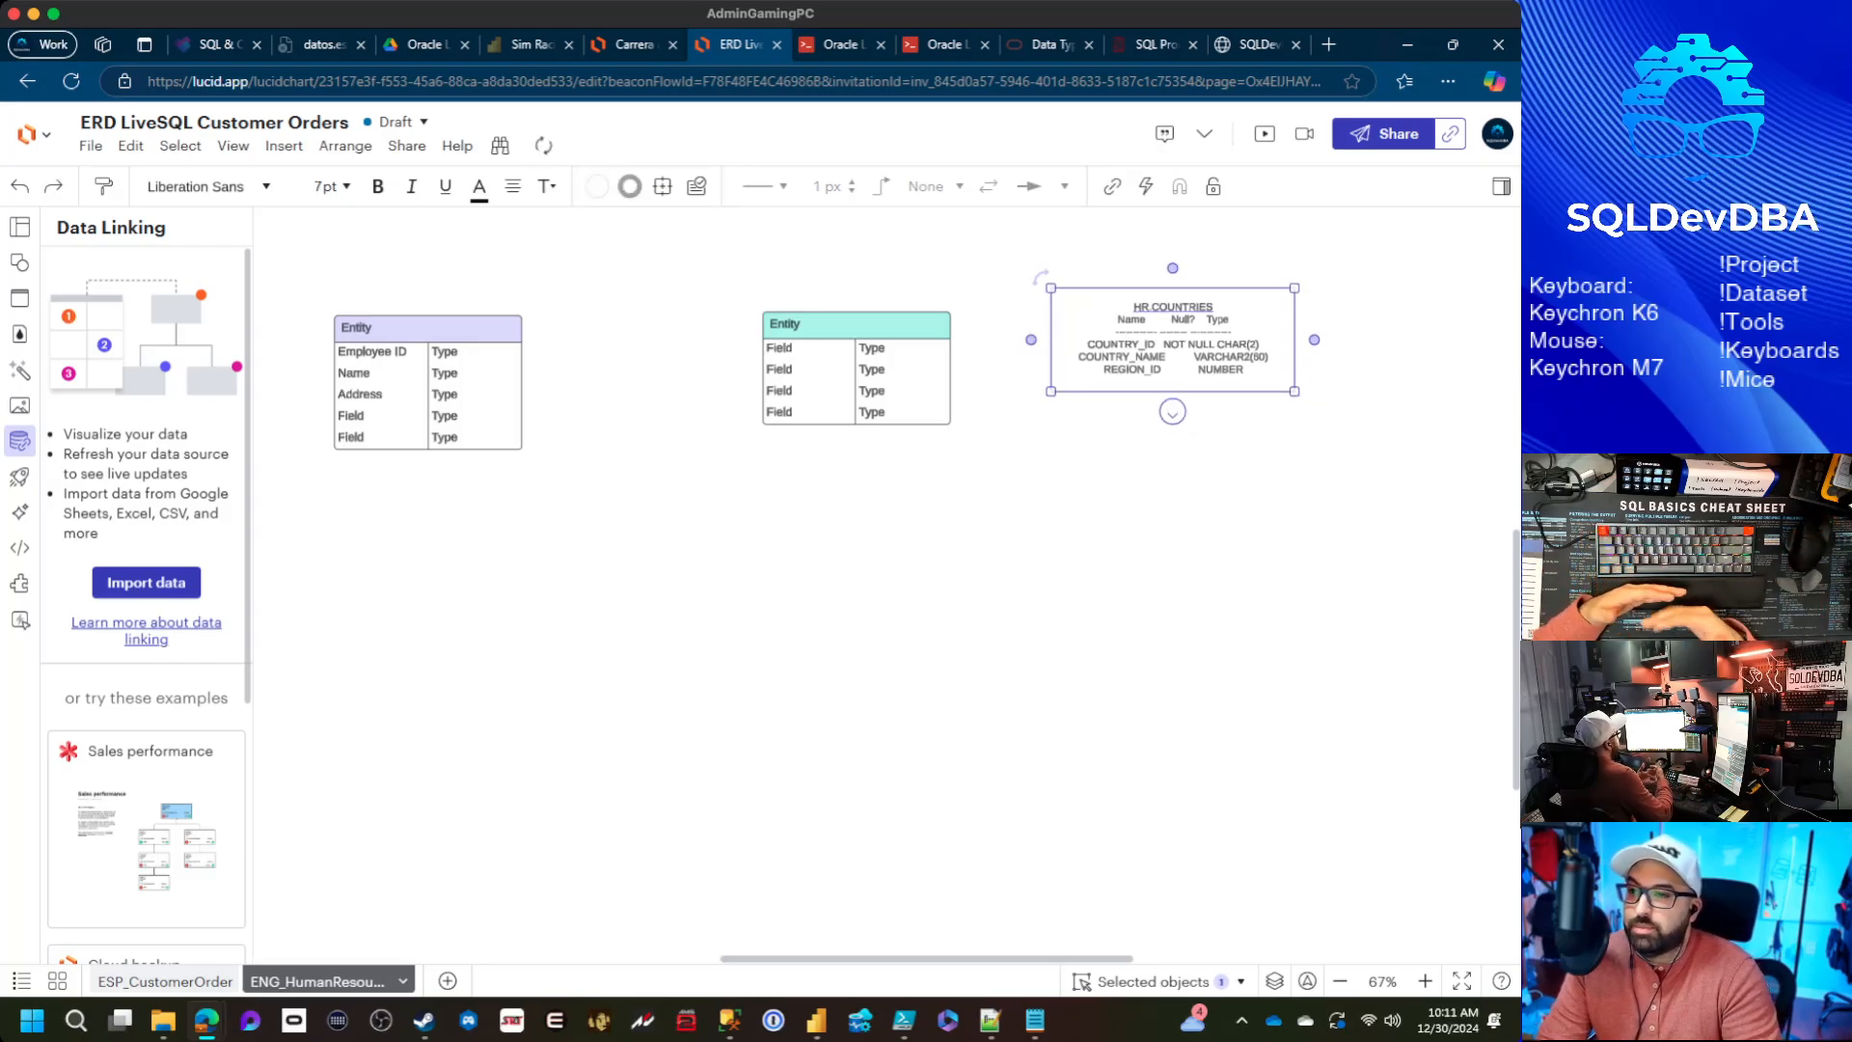
drag(333, 328, 287, 308)
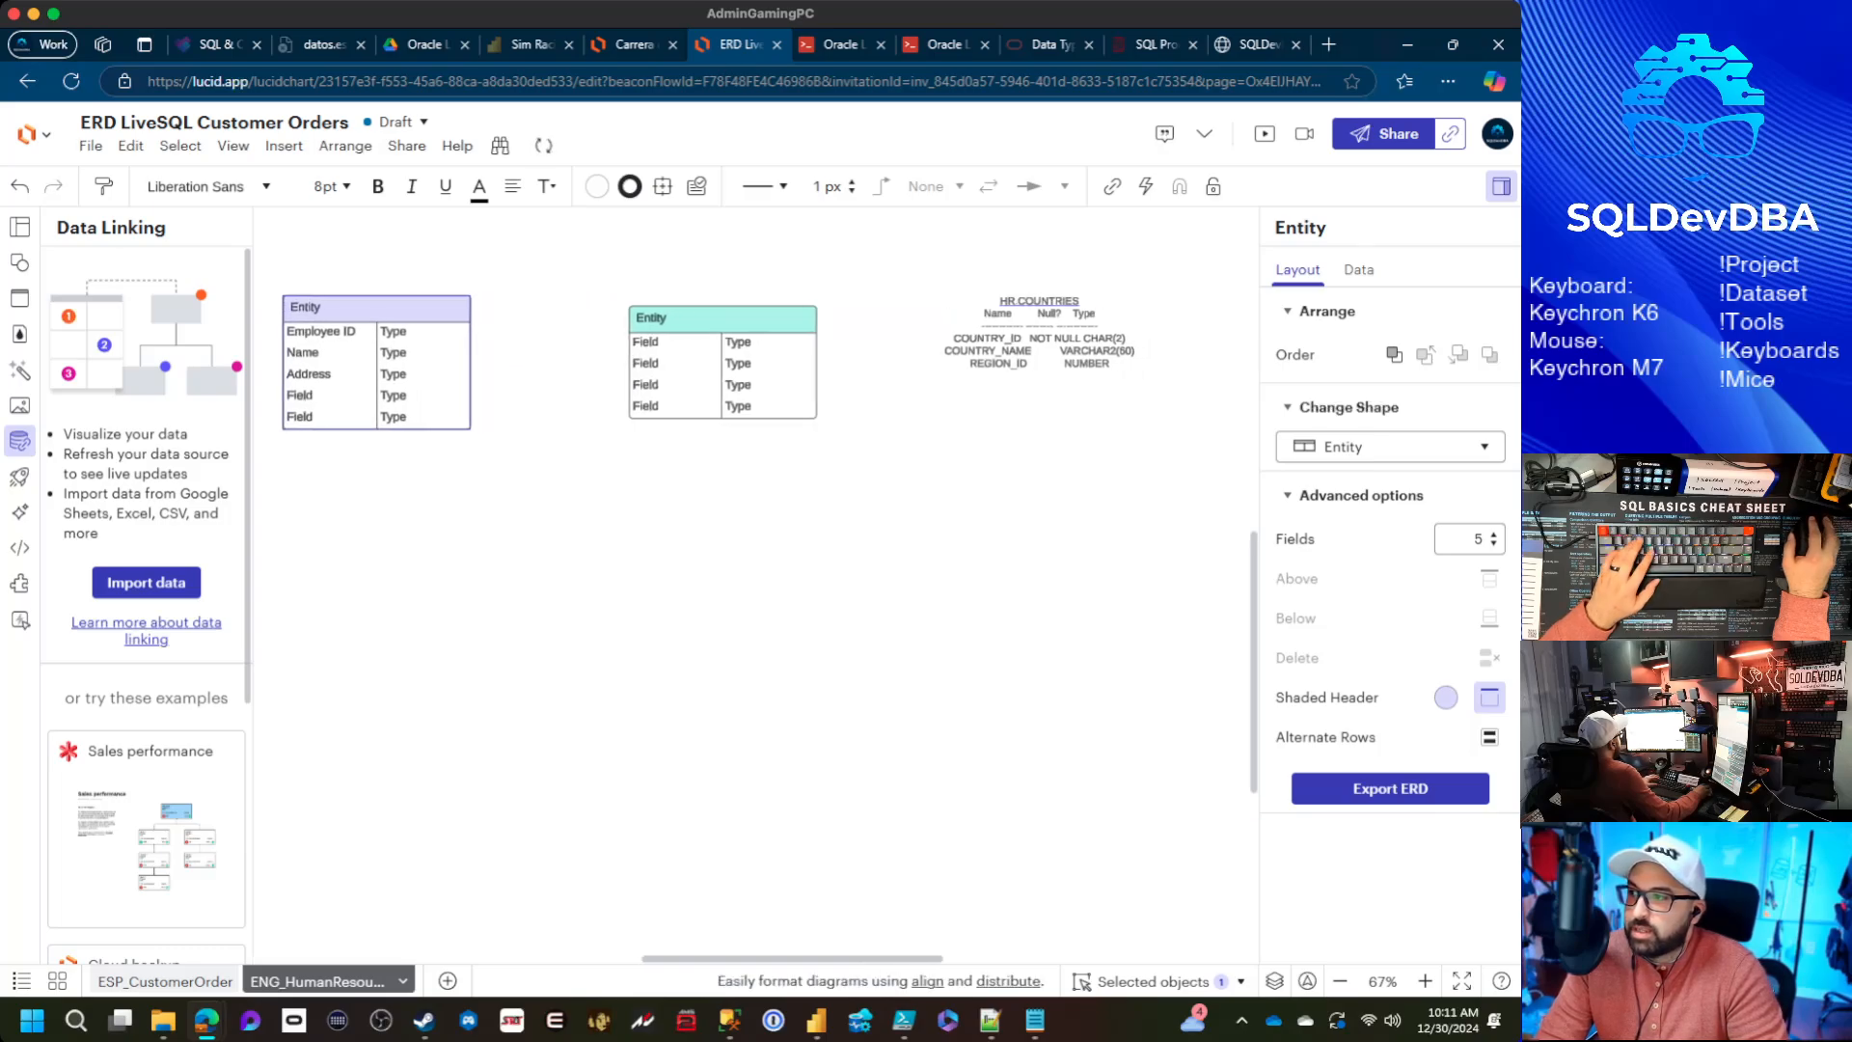
Rename the purple entity containing Employee ID as HR.COUNTRIES
double_click(315, 308)
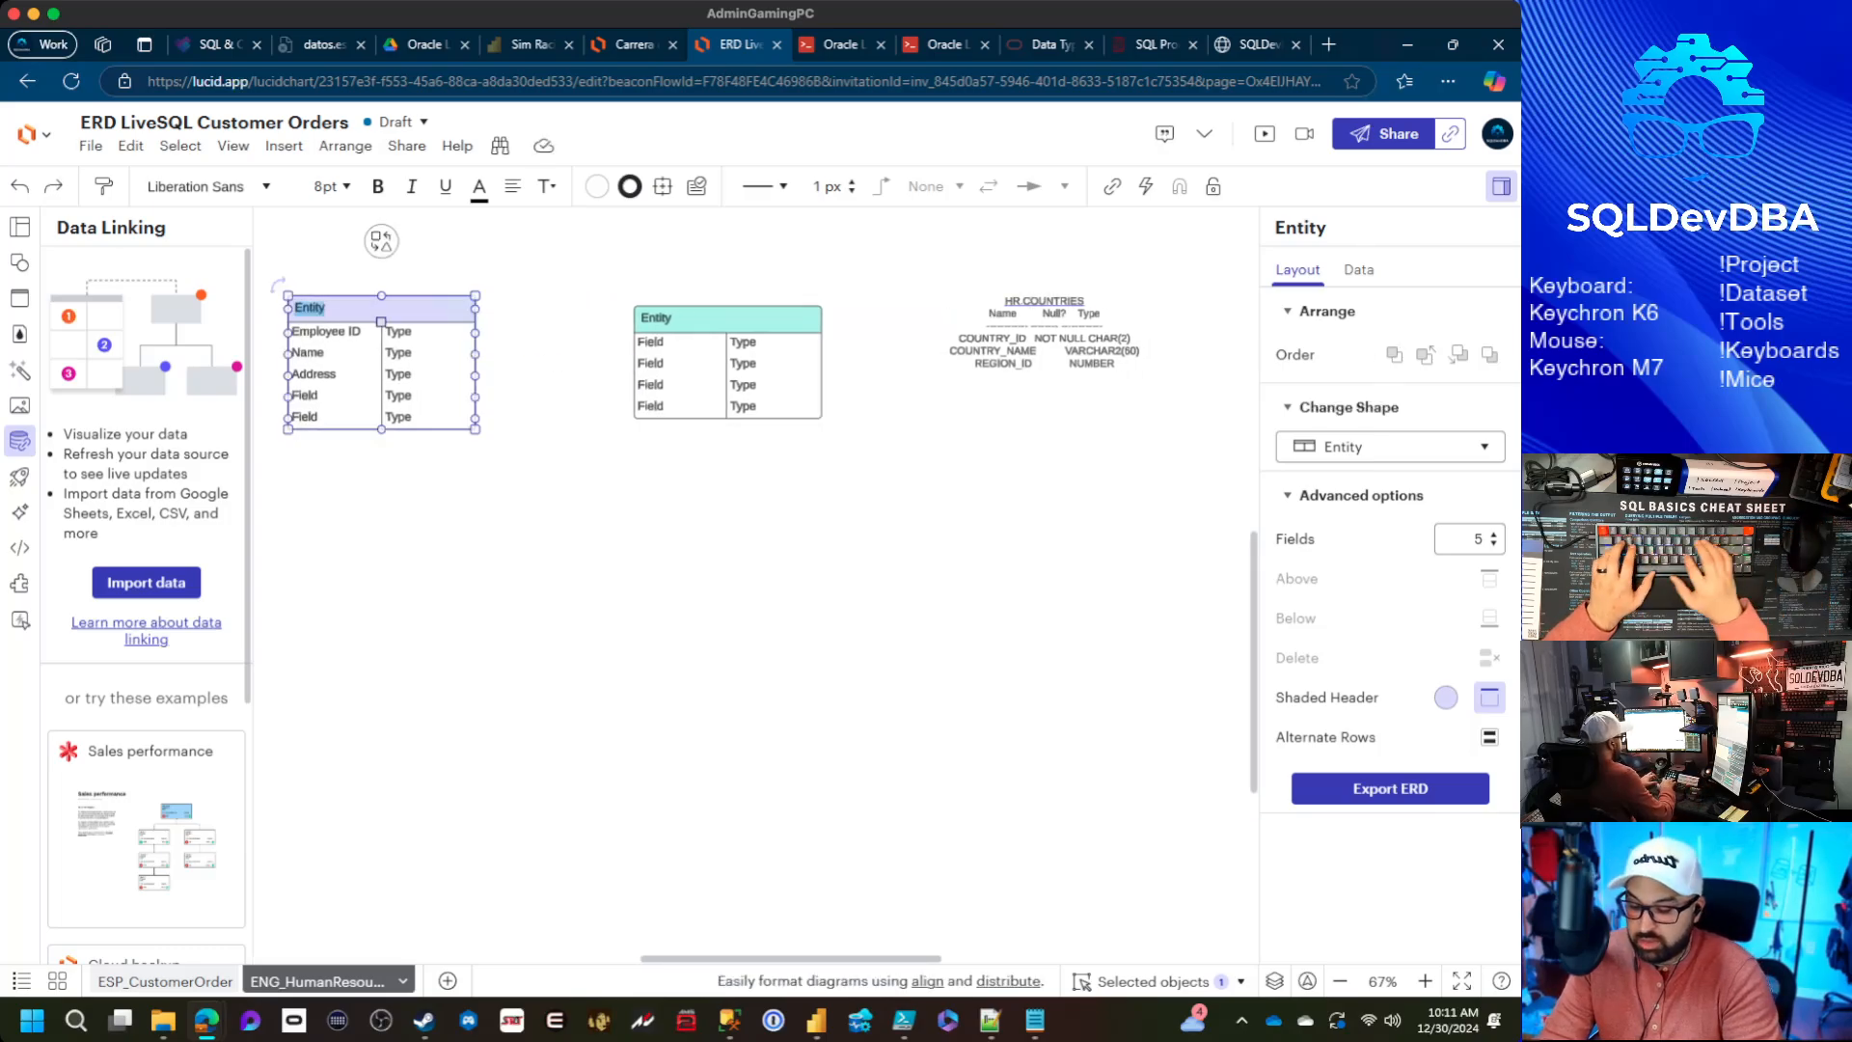
text(HR.COUNTRIES)
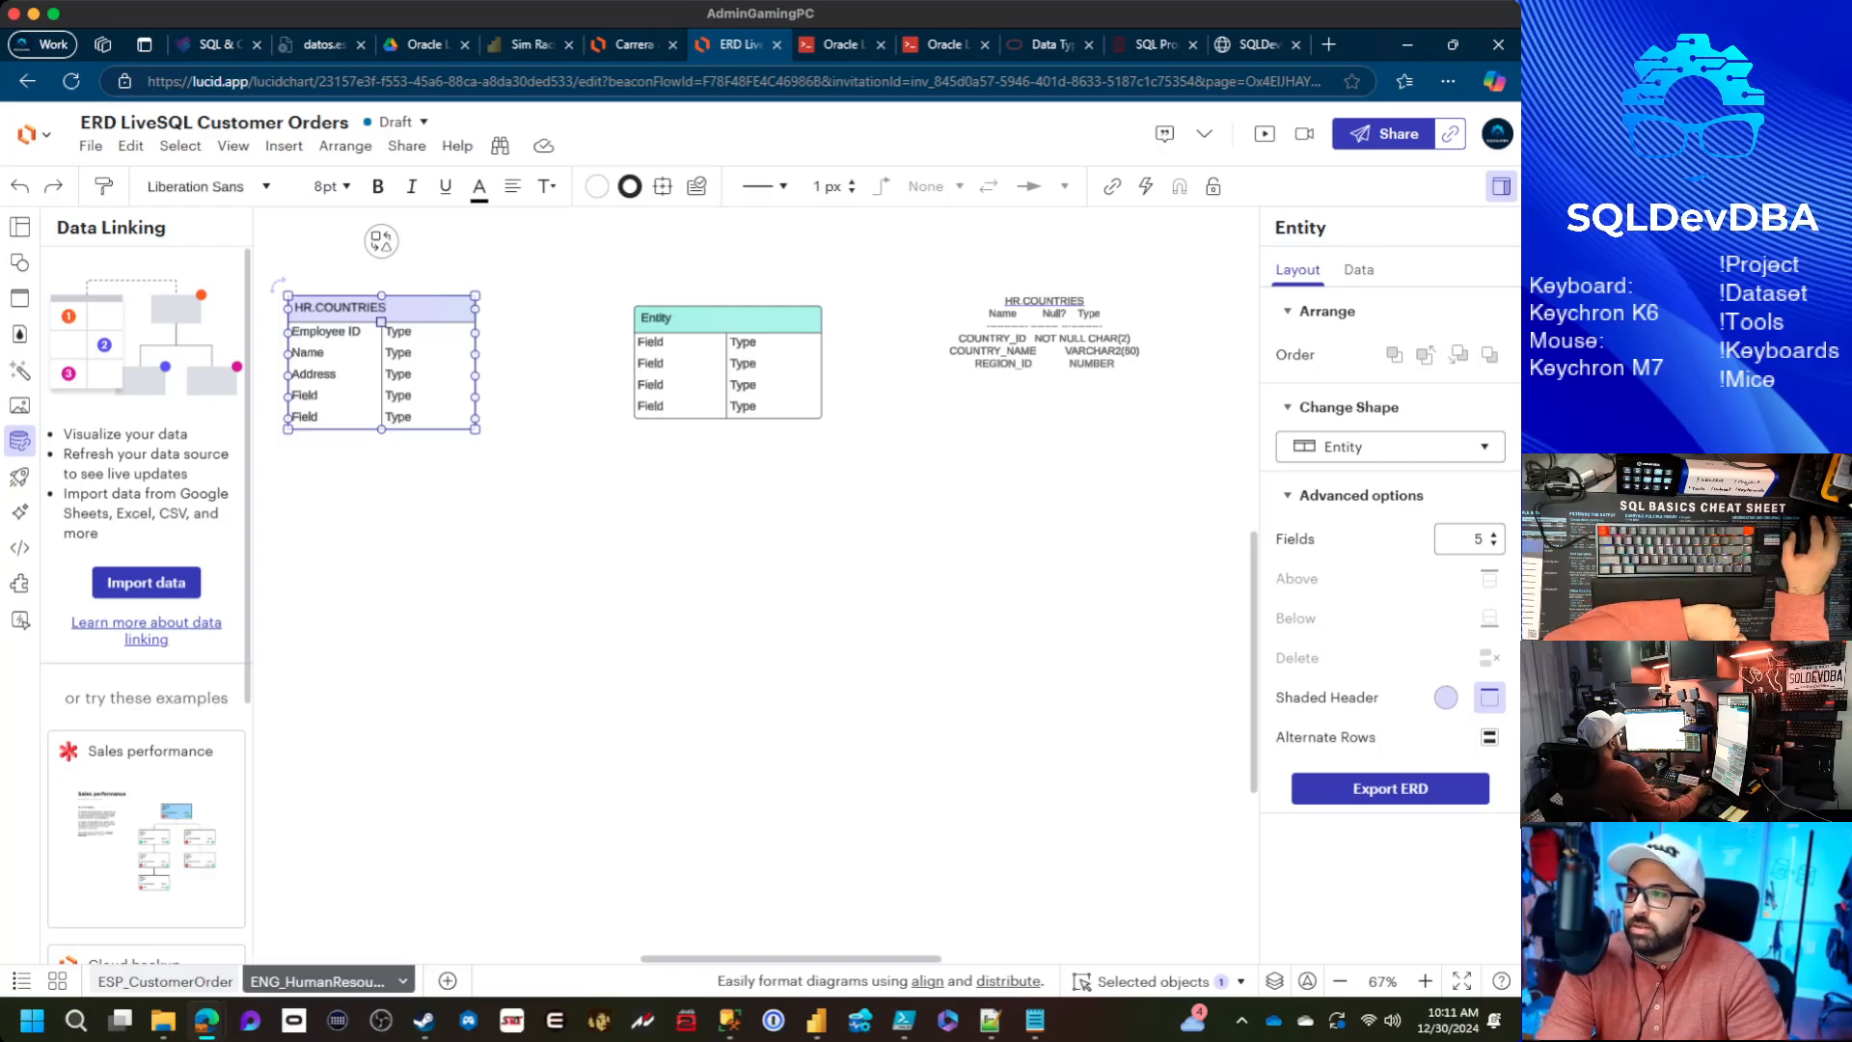
Try the key-field, key-field-type and field-only layouts on the HR.COUNTRIES entity and return it to the field-type layout
click(540, 359)
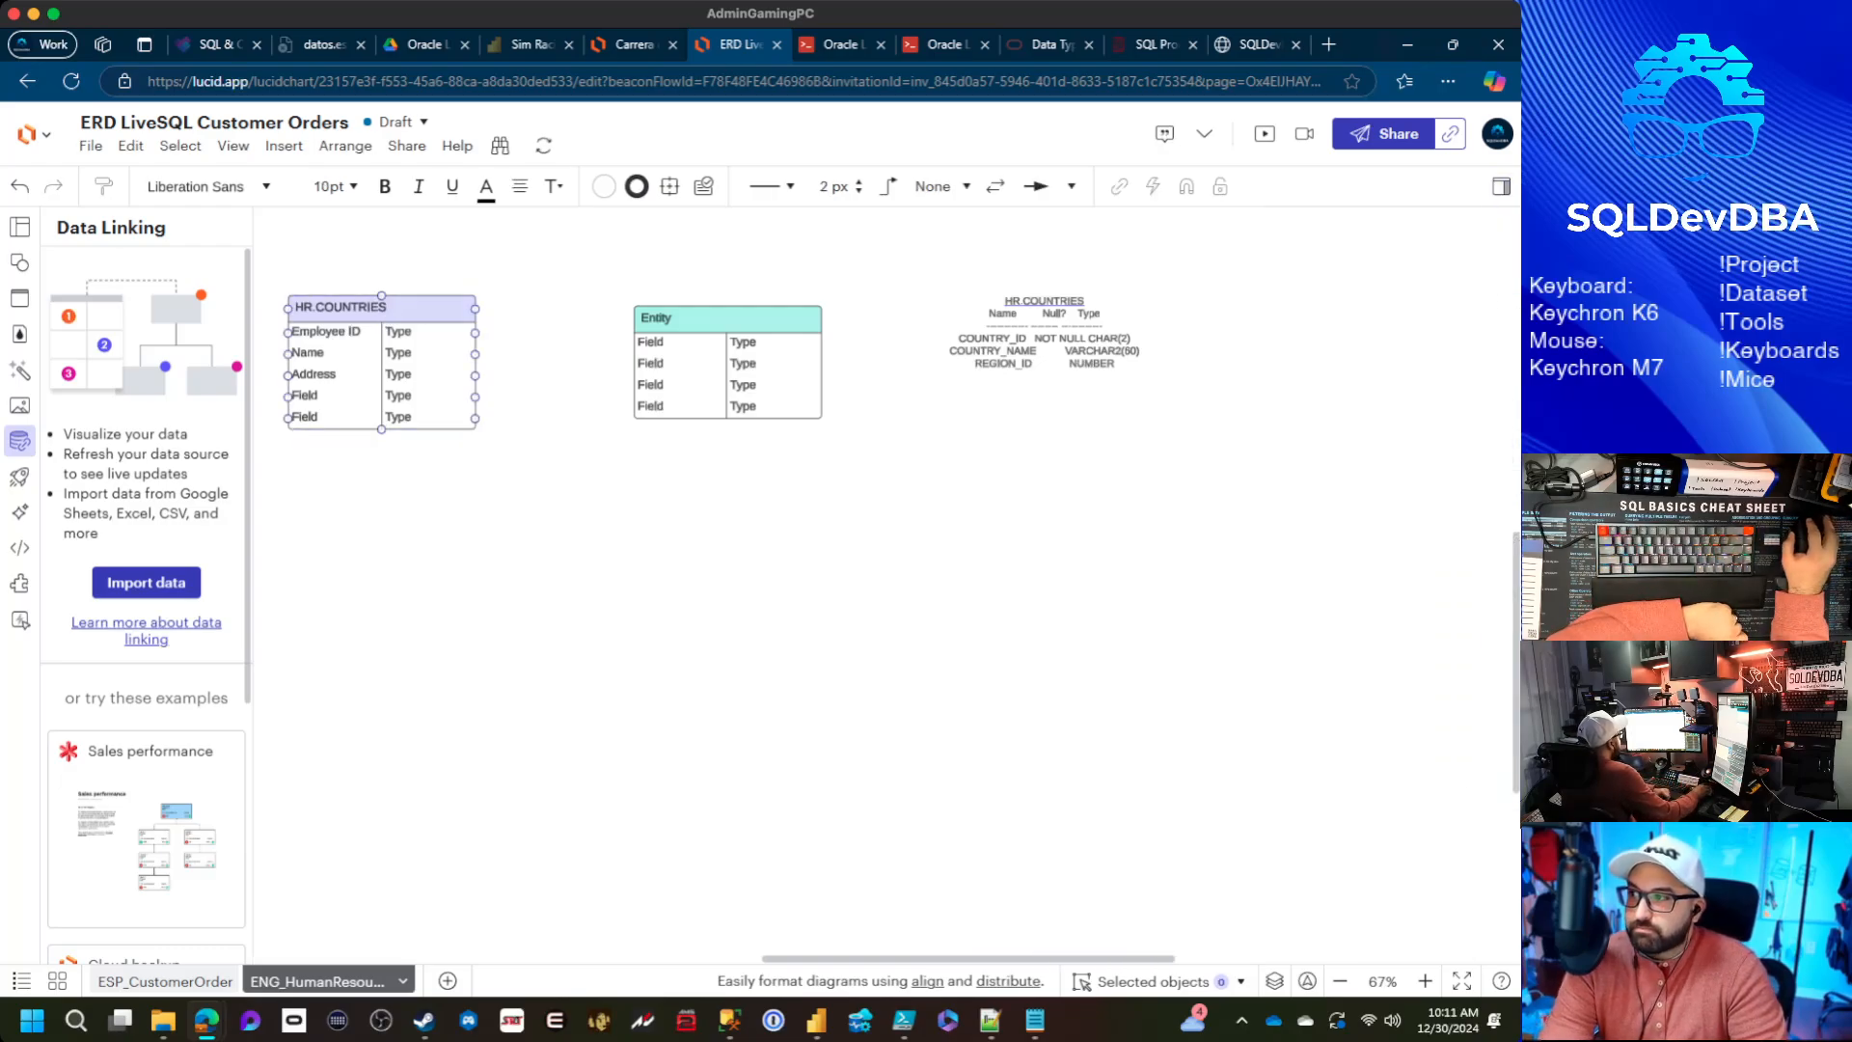
click(452, 332)
drag(476, 331, 488, 331)
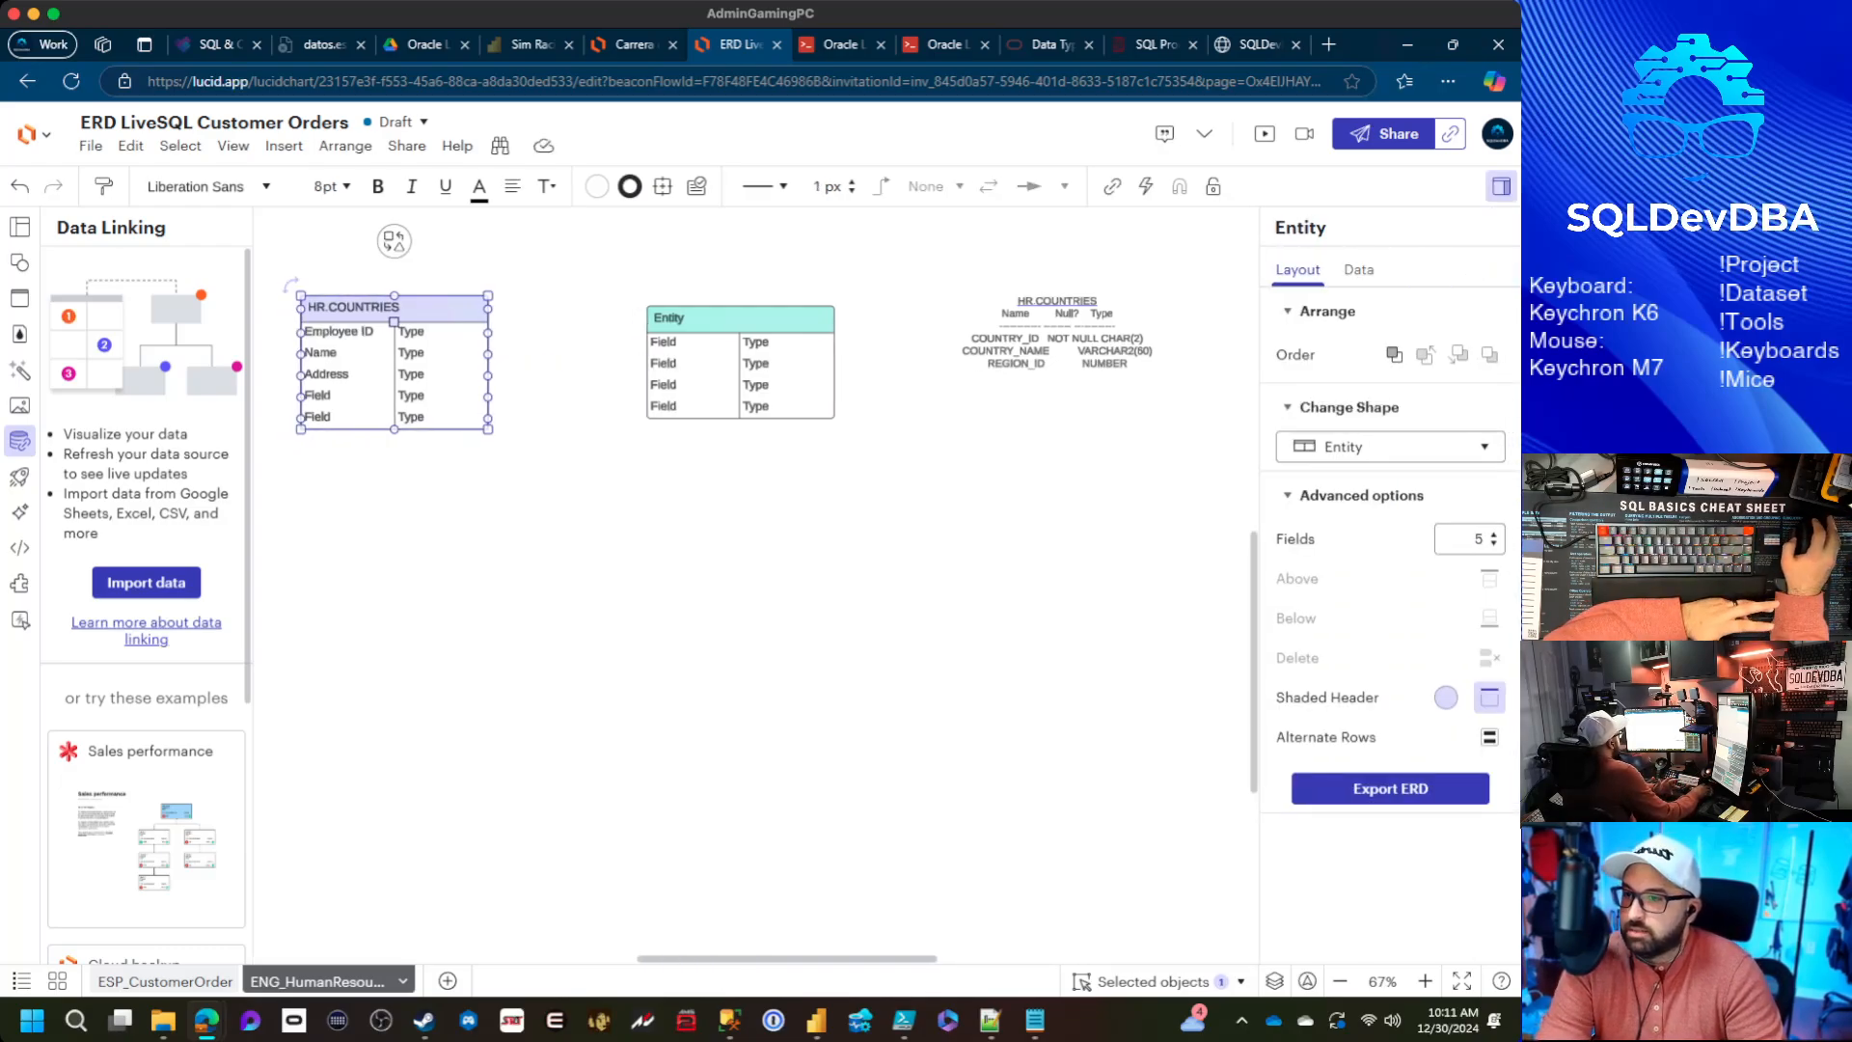
click(1390, 446)
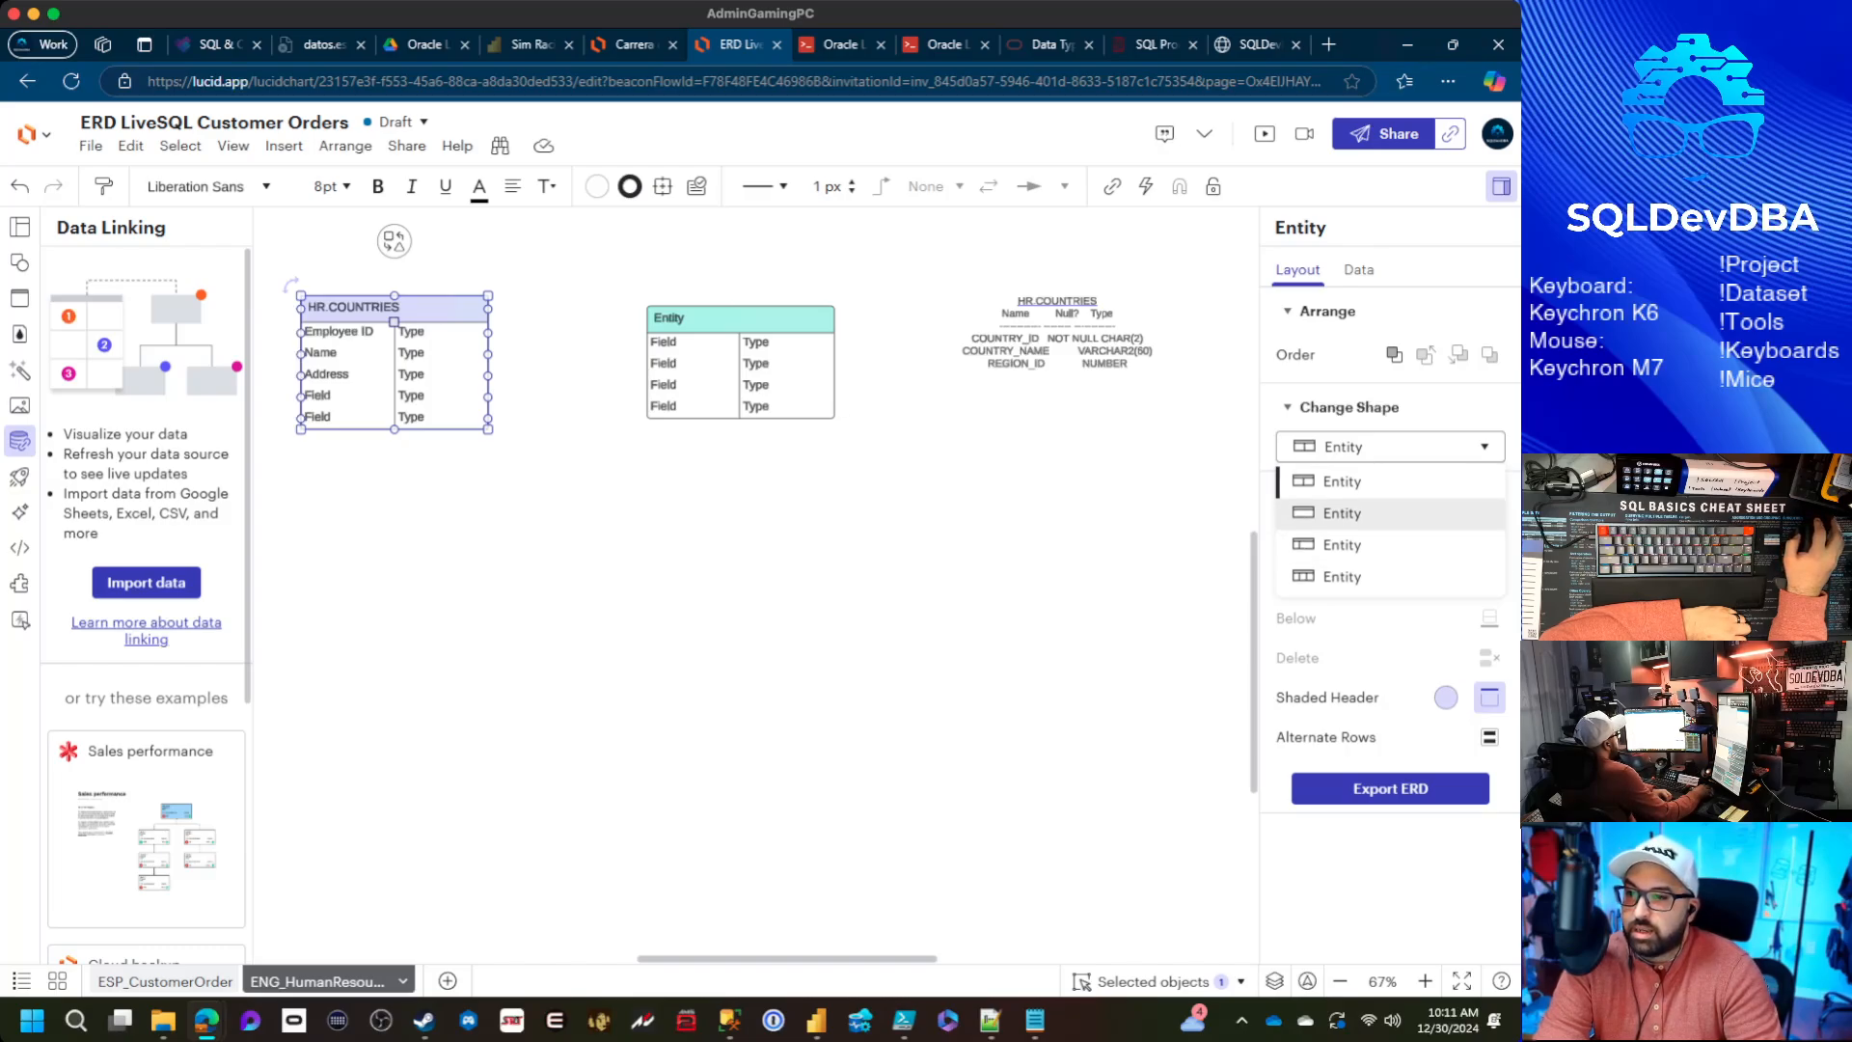
click(1342, 544)
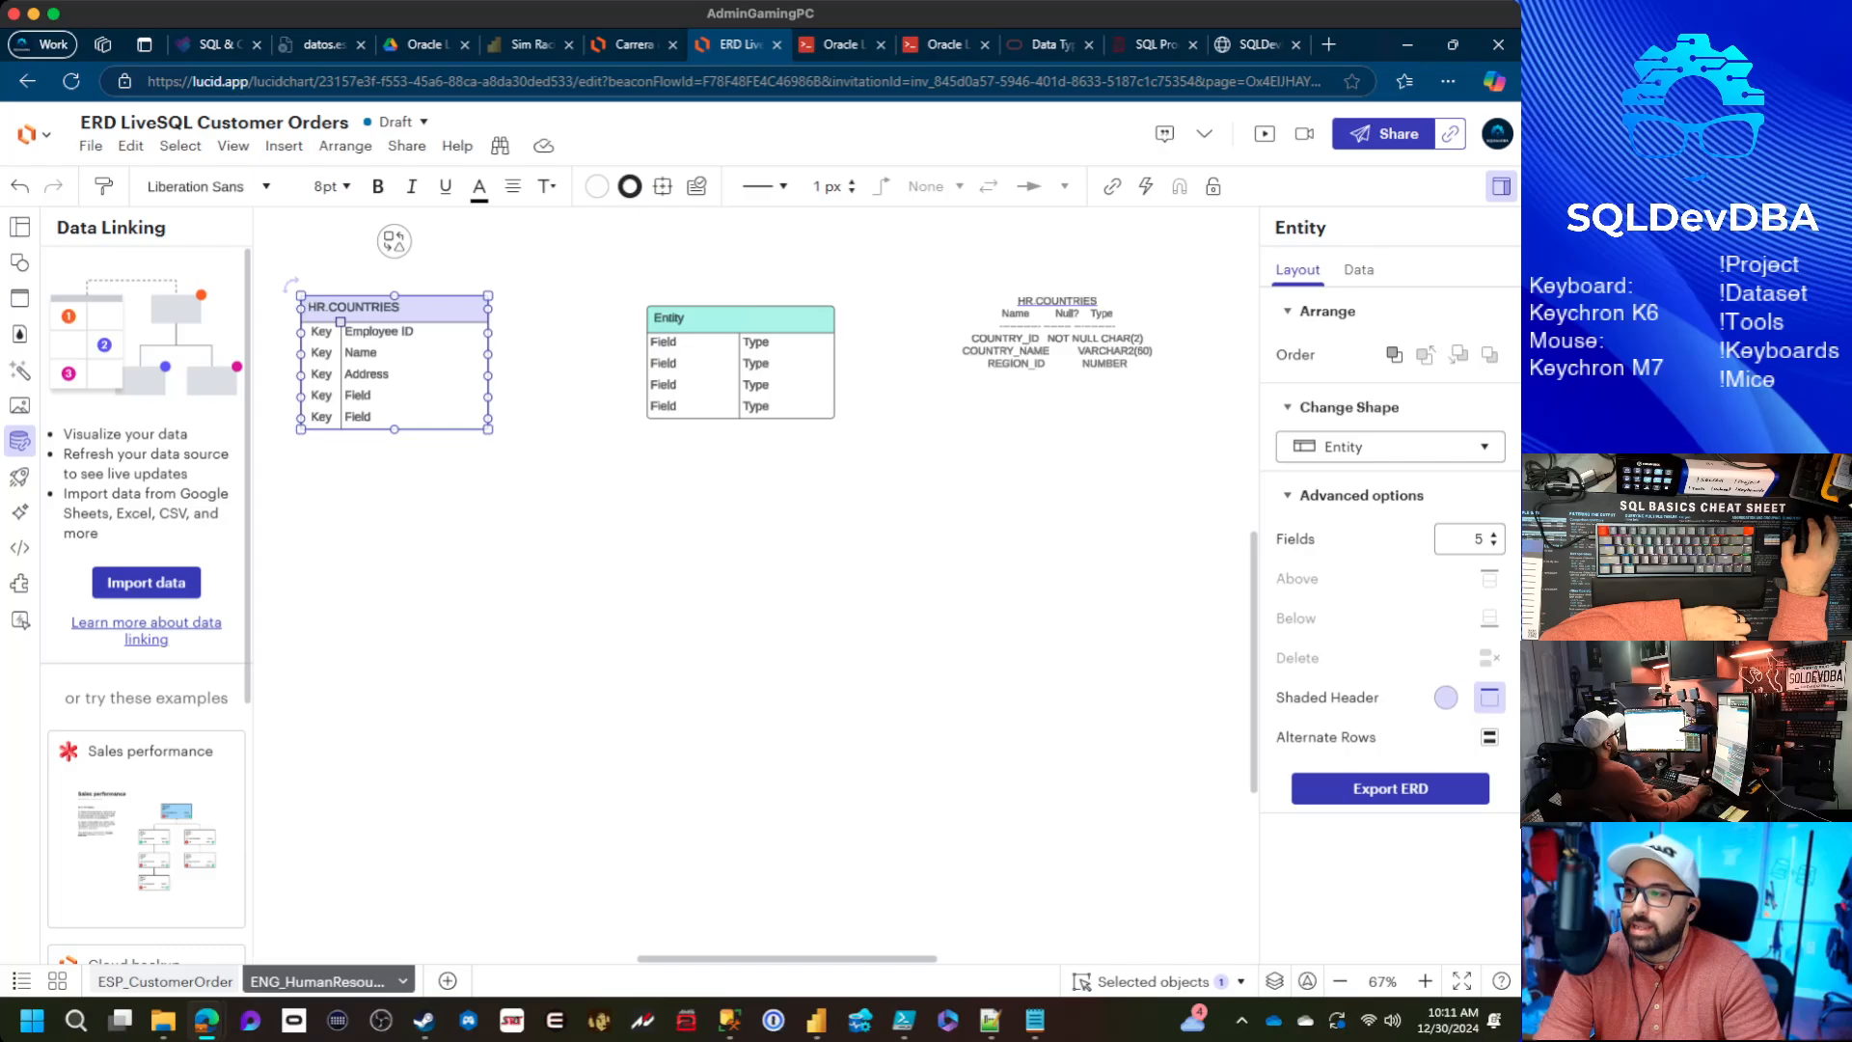
click(1390, 446)
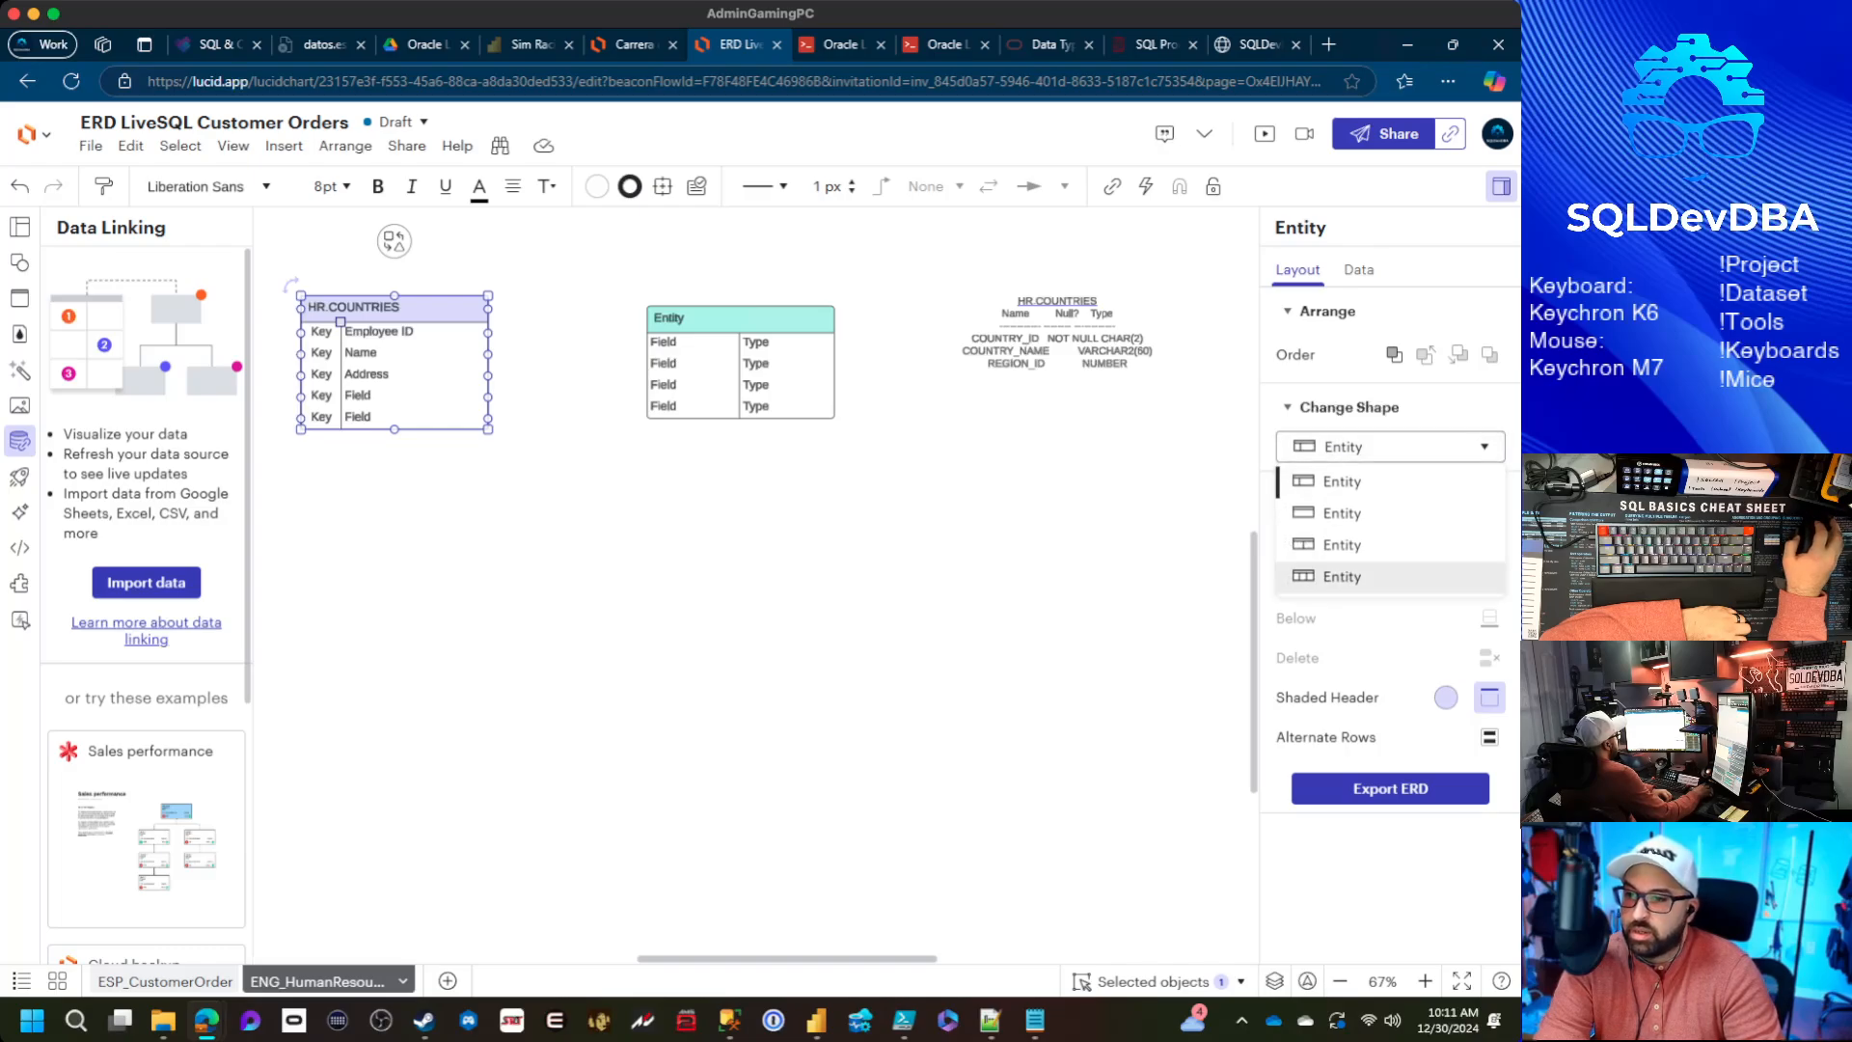
click(1342, 576)
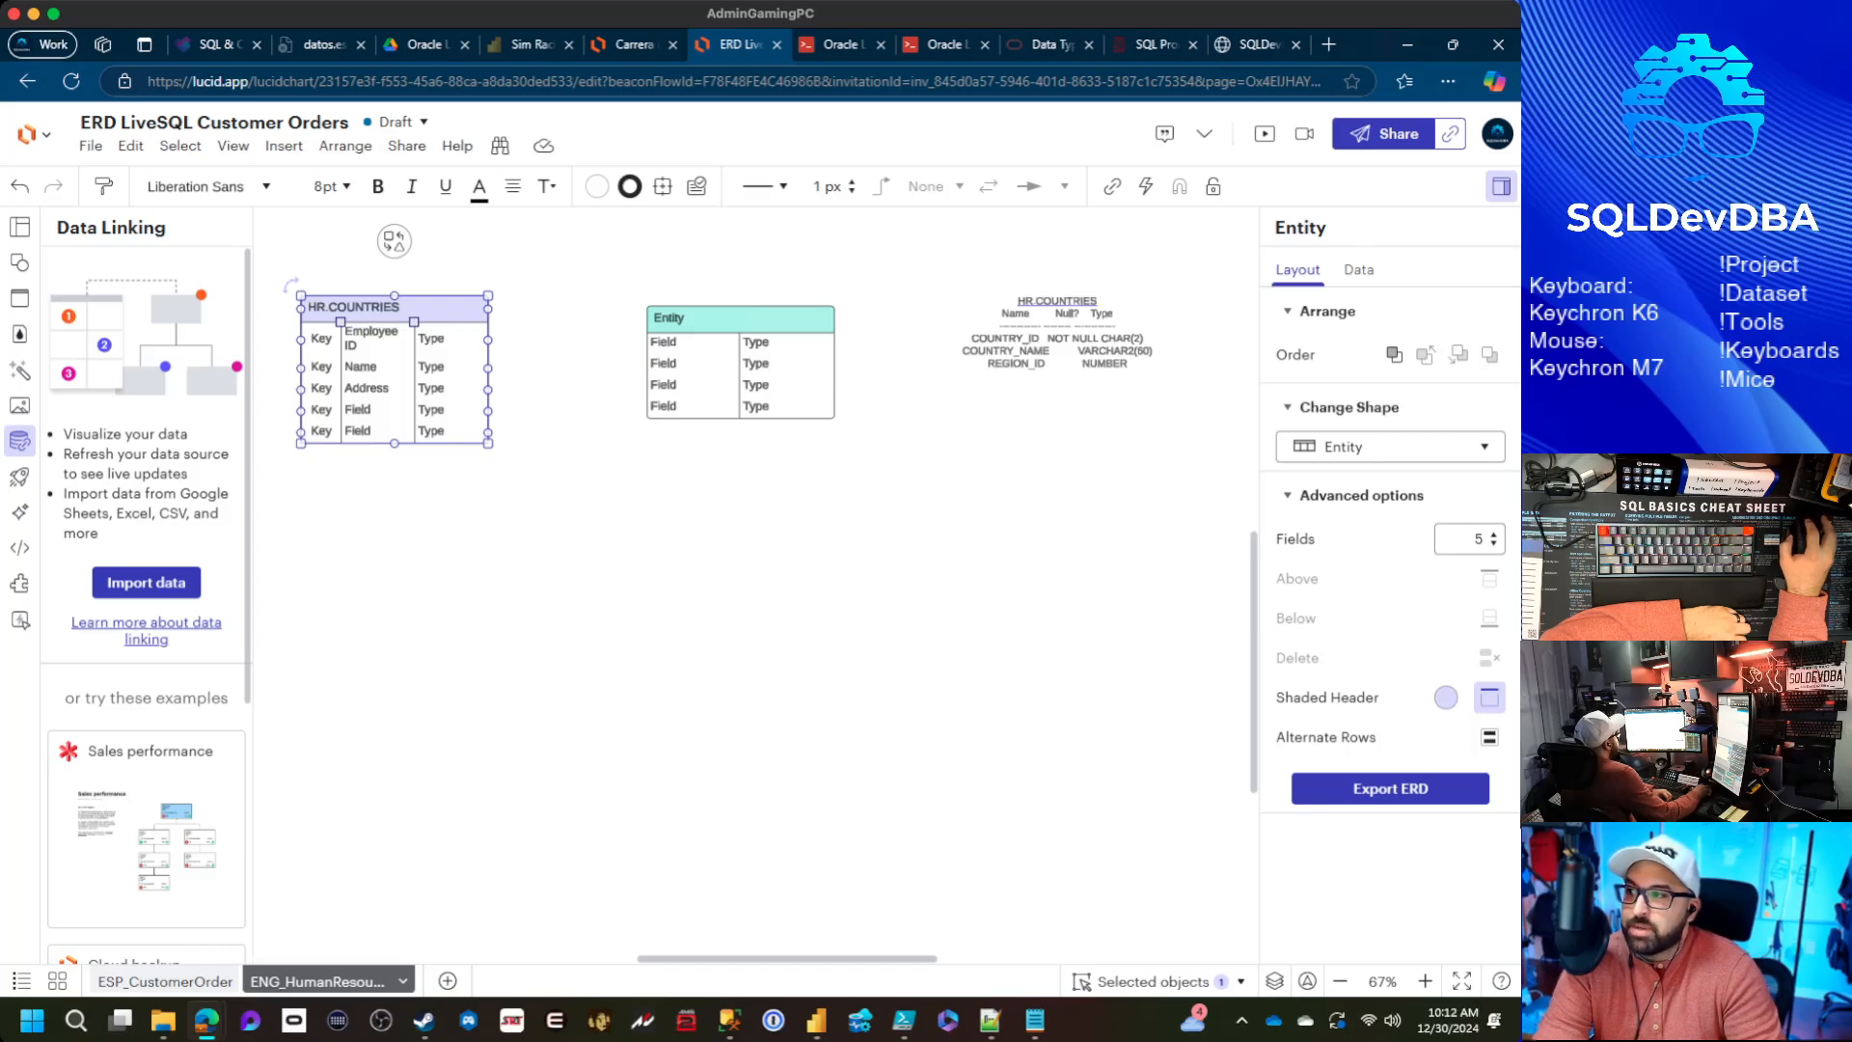
click(1389, 446)
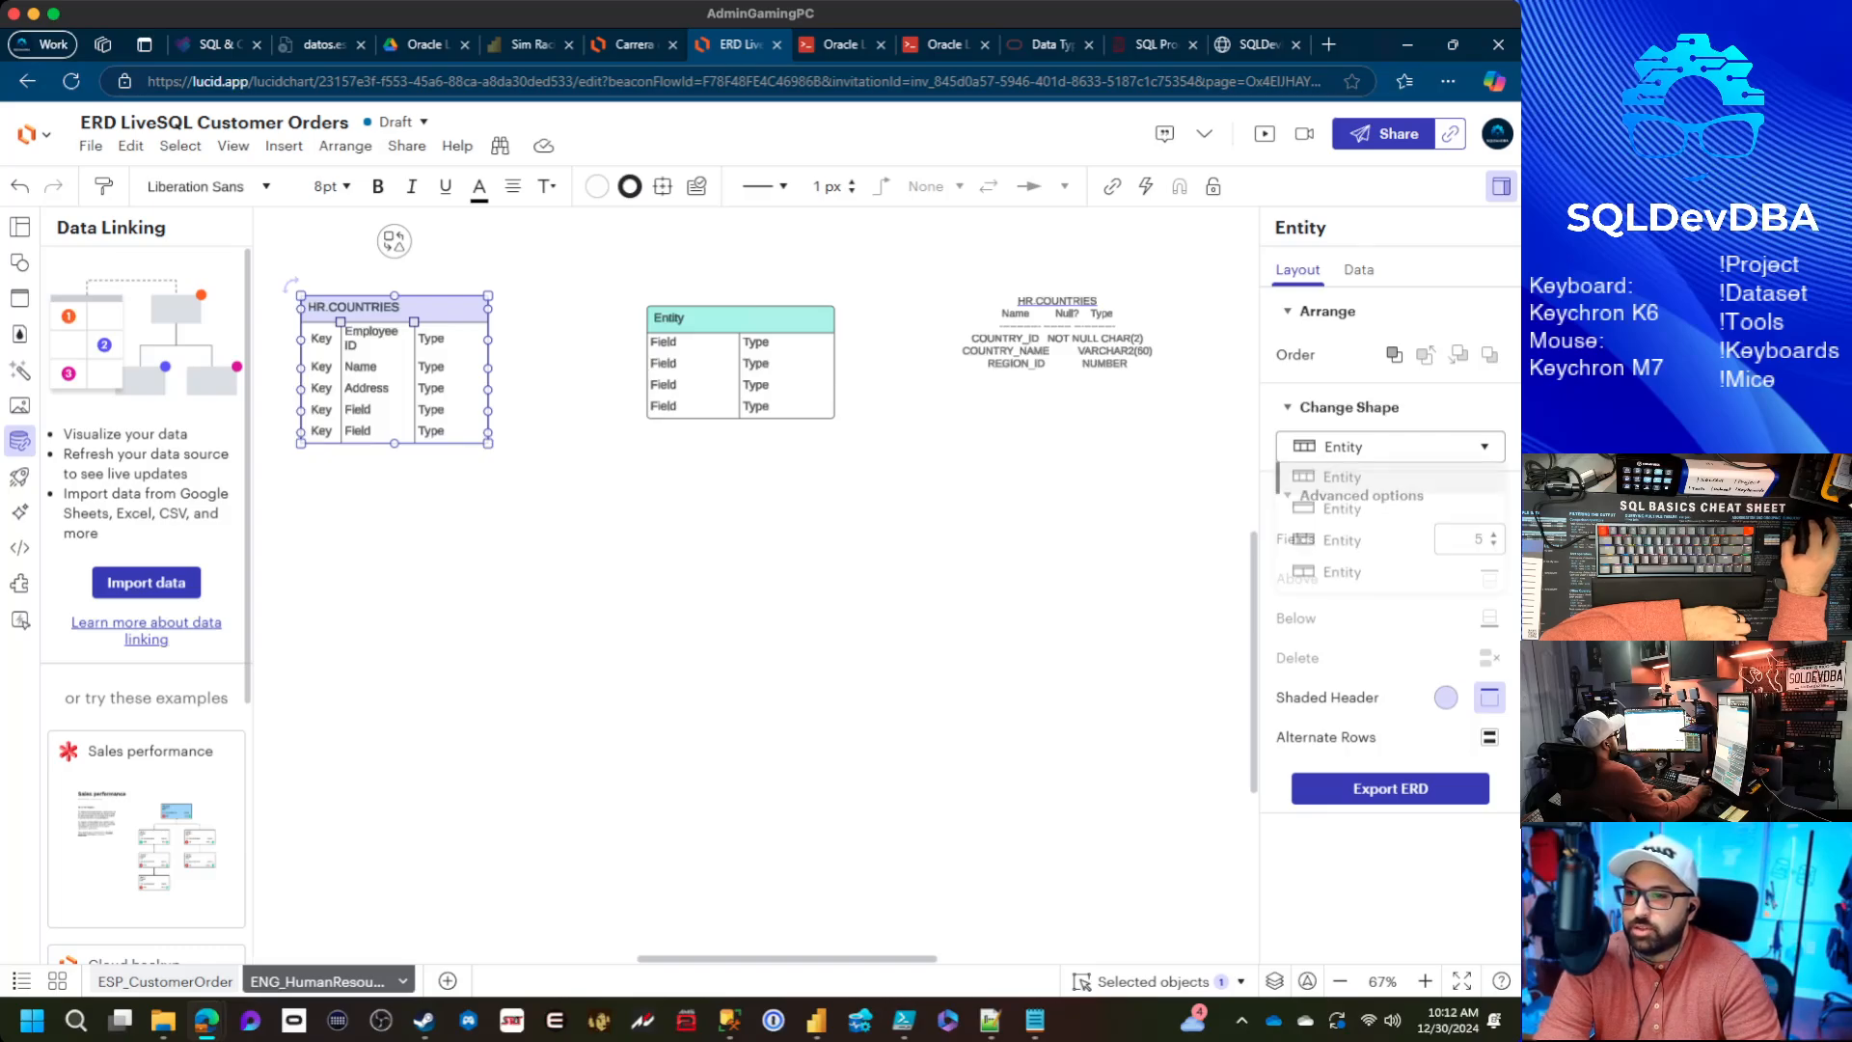
click(1342, 483)
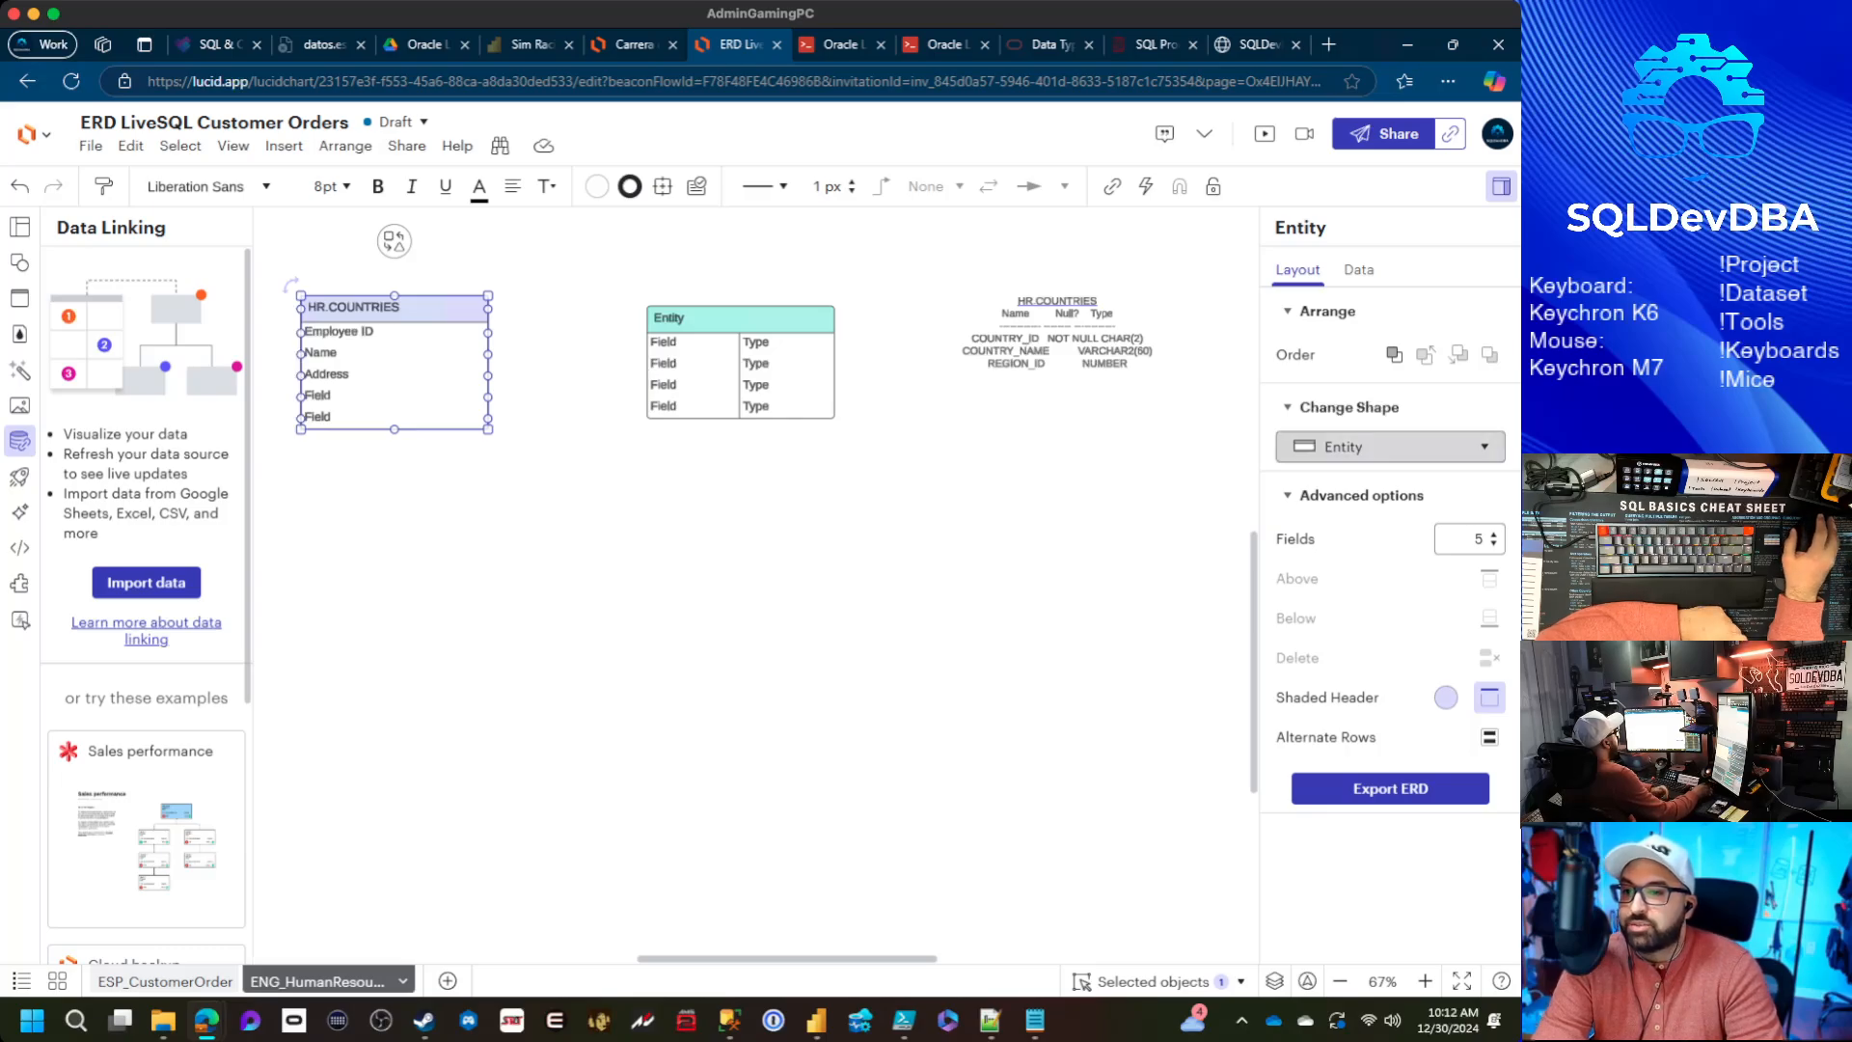
click(1389, 447)
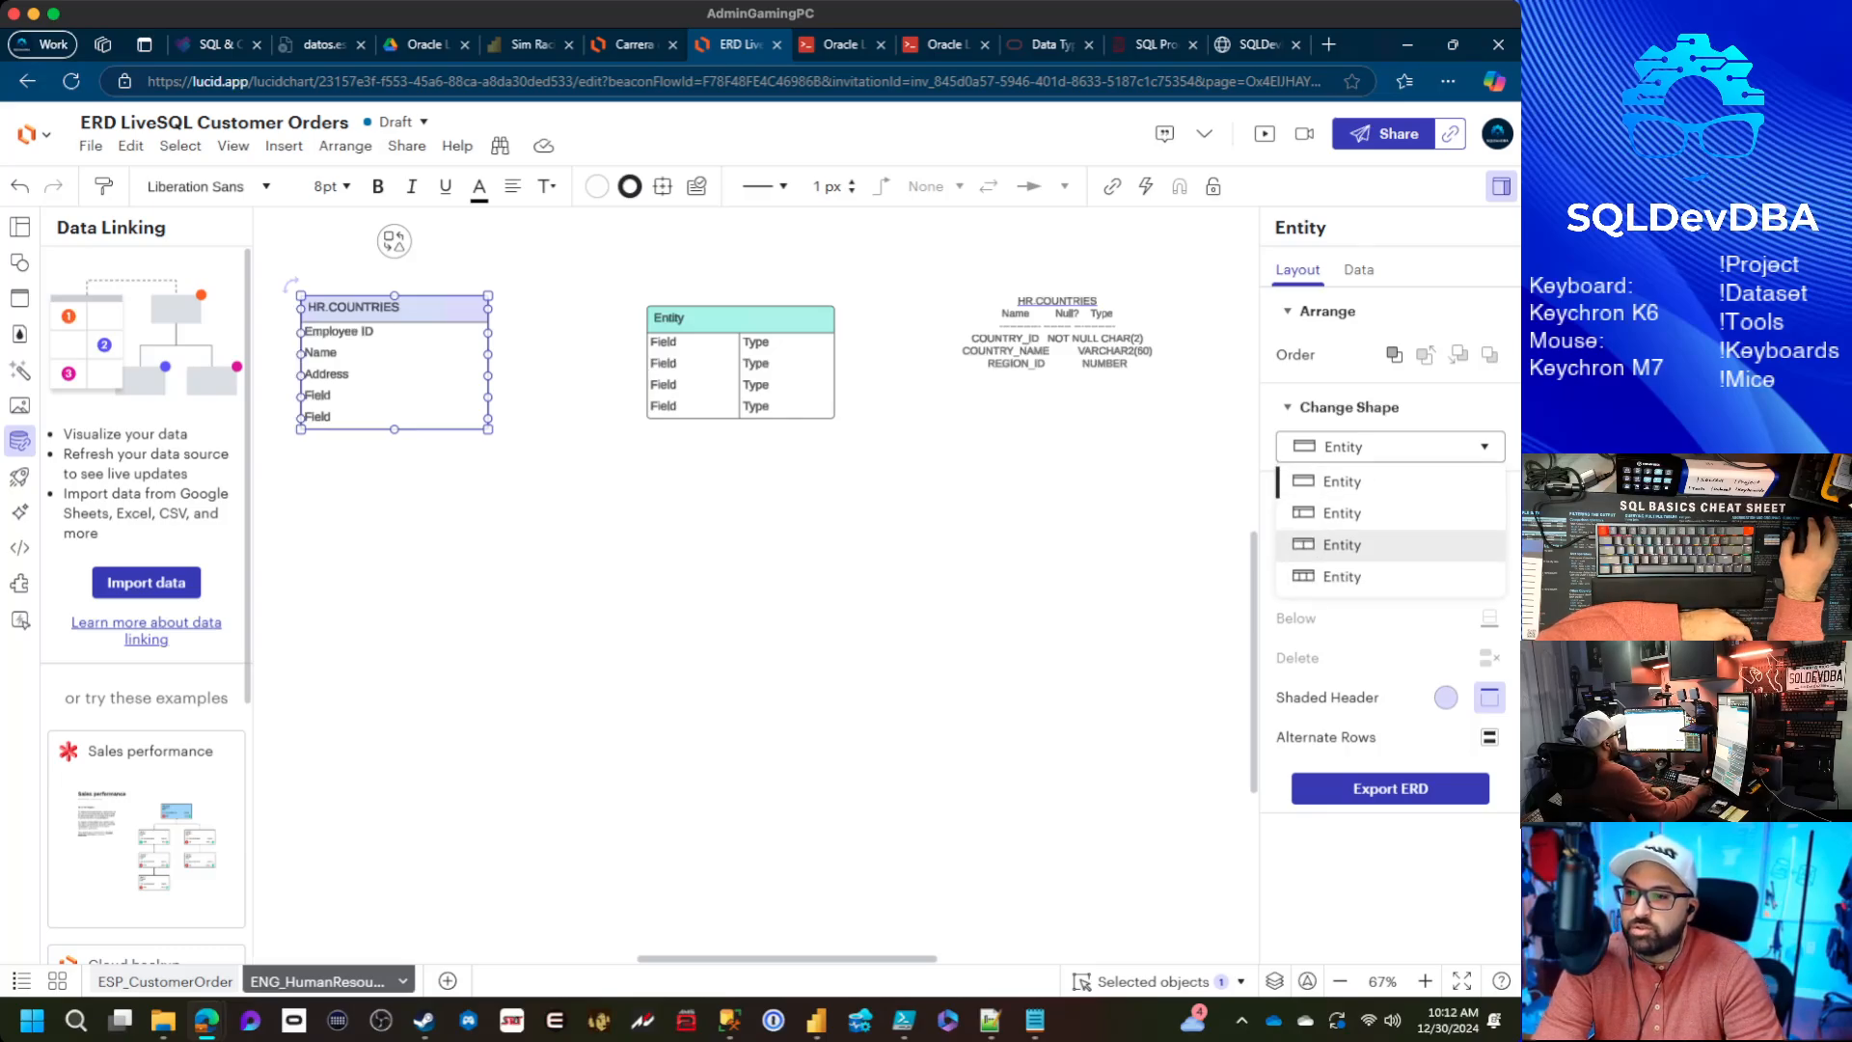
click(1341, 544)
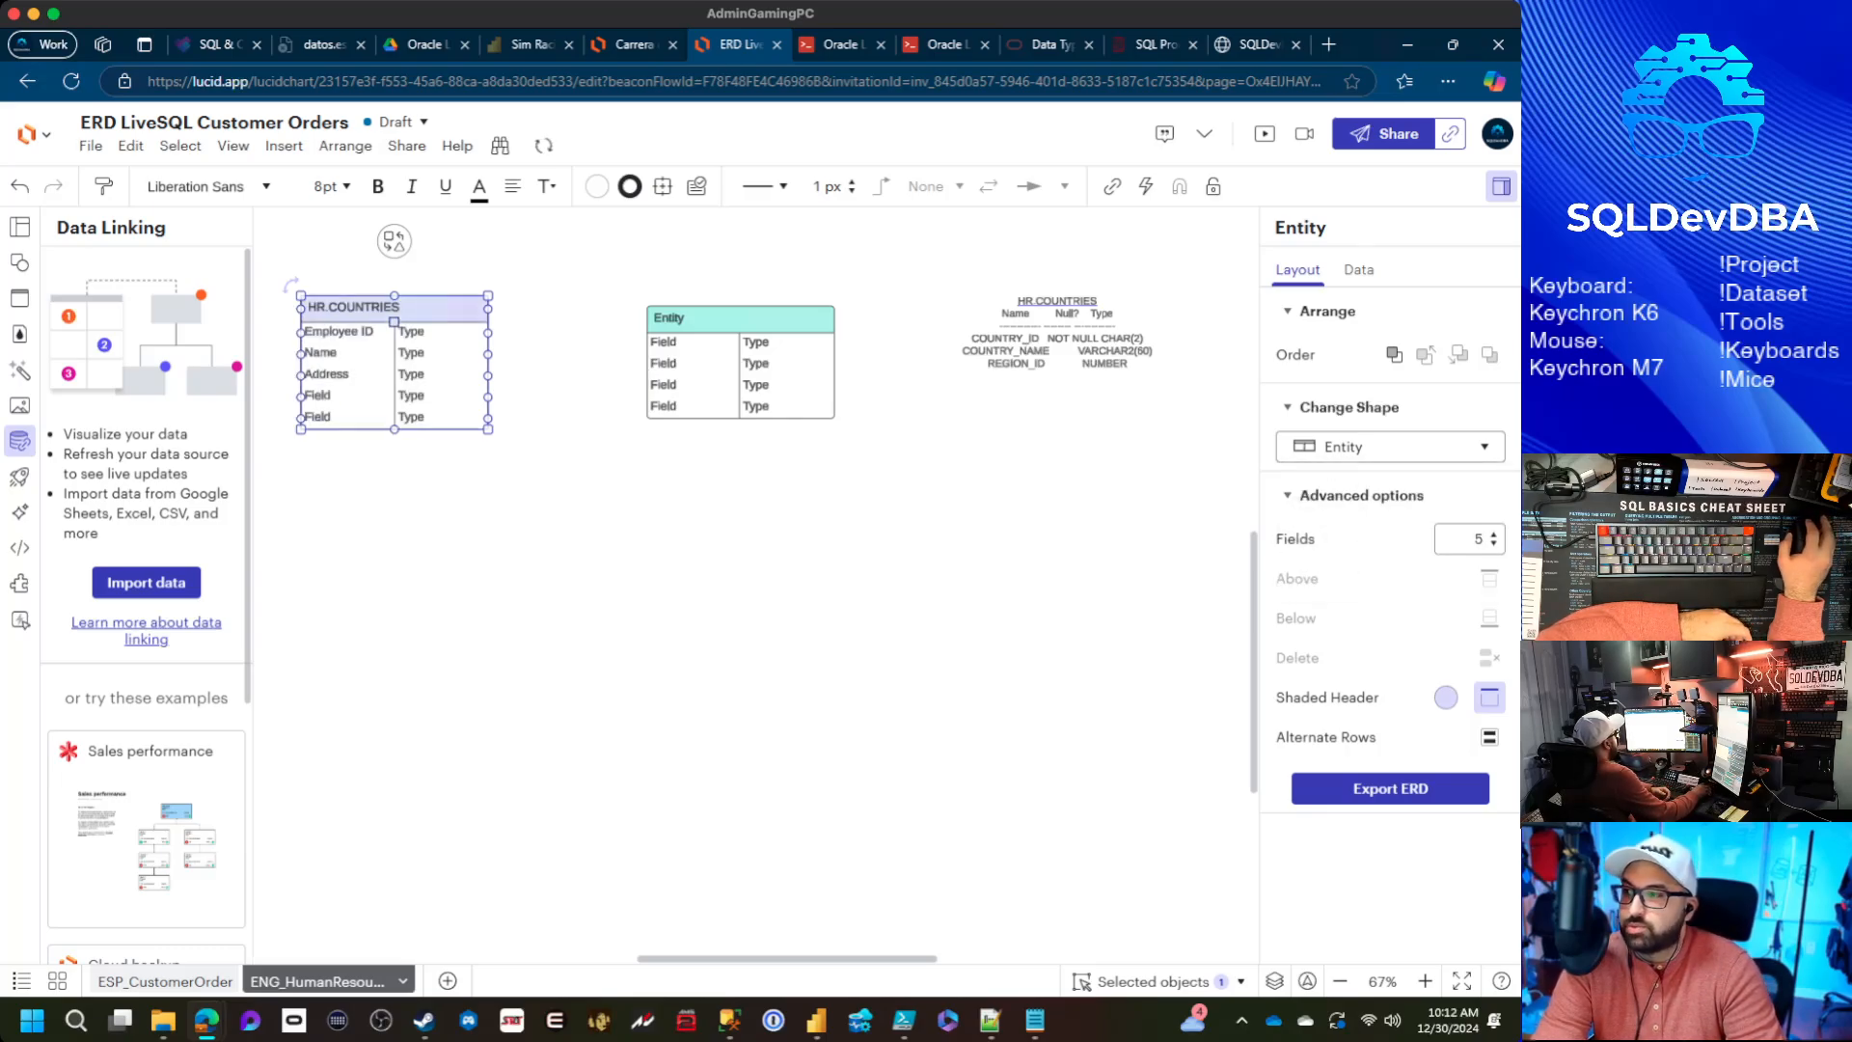
key(Escape)
click(394, 361)
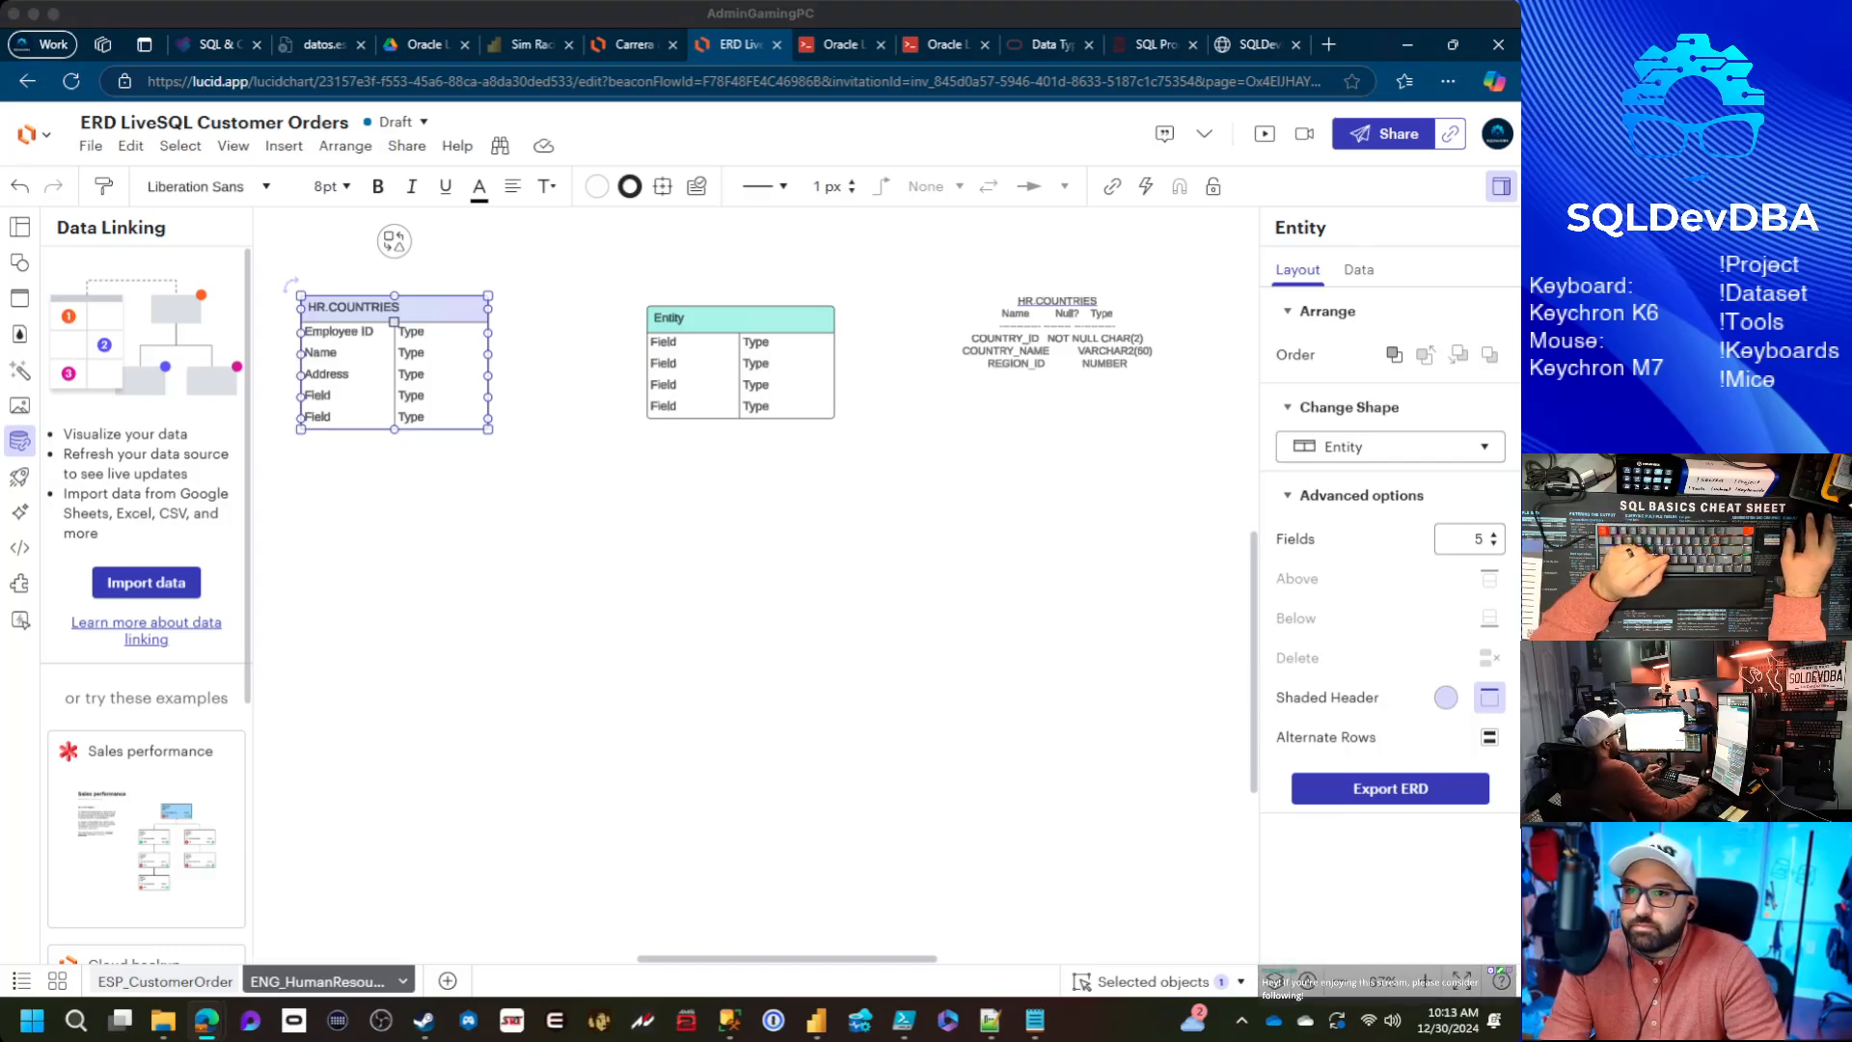
click(737, 526)
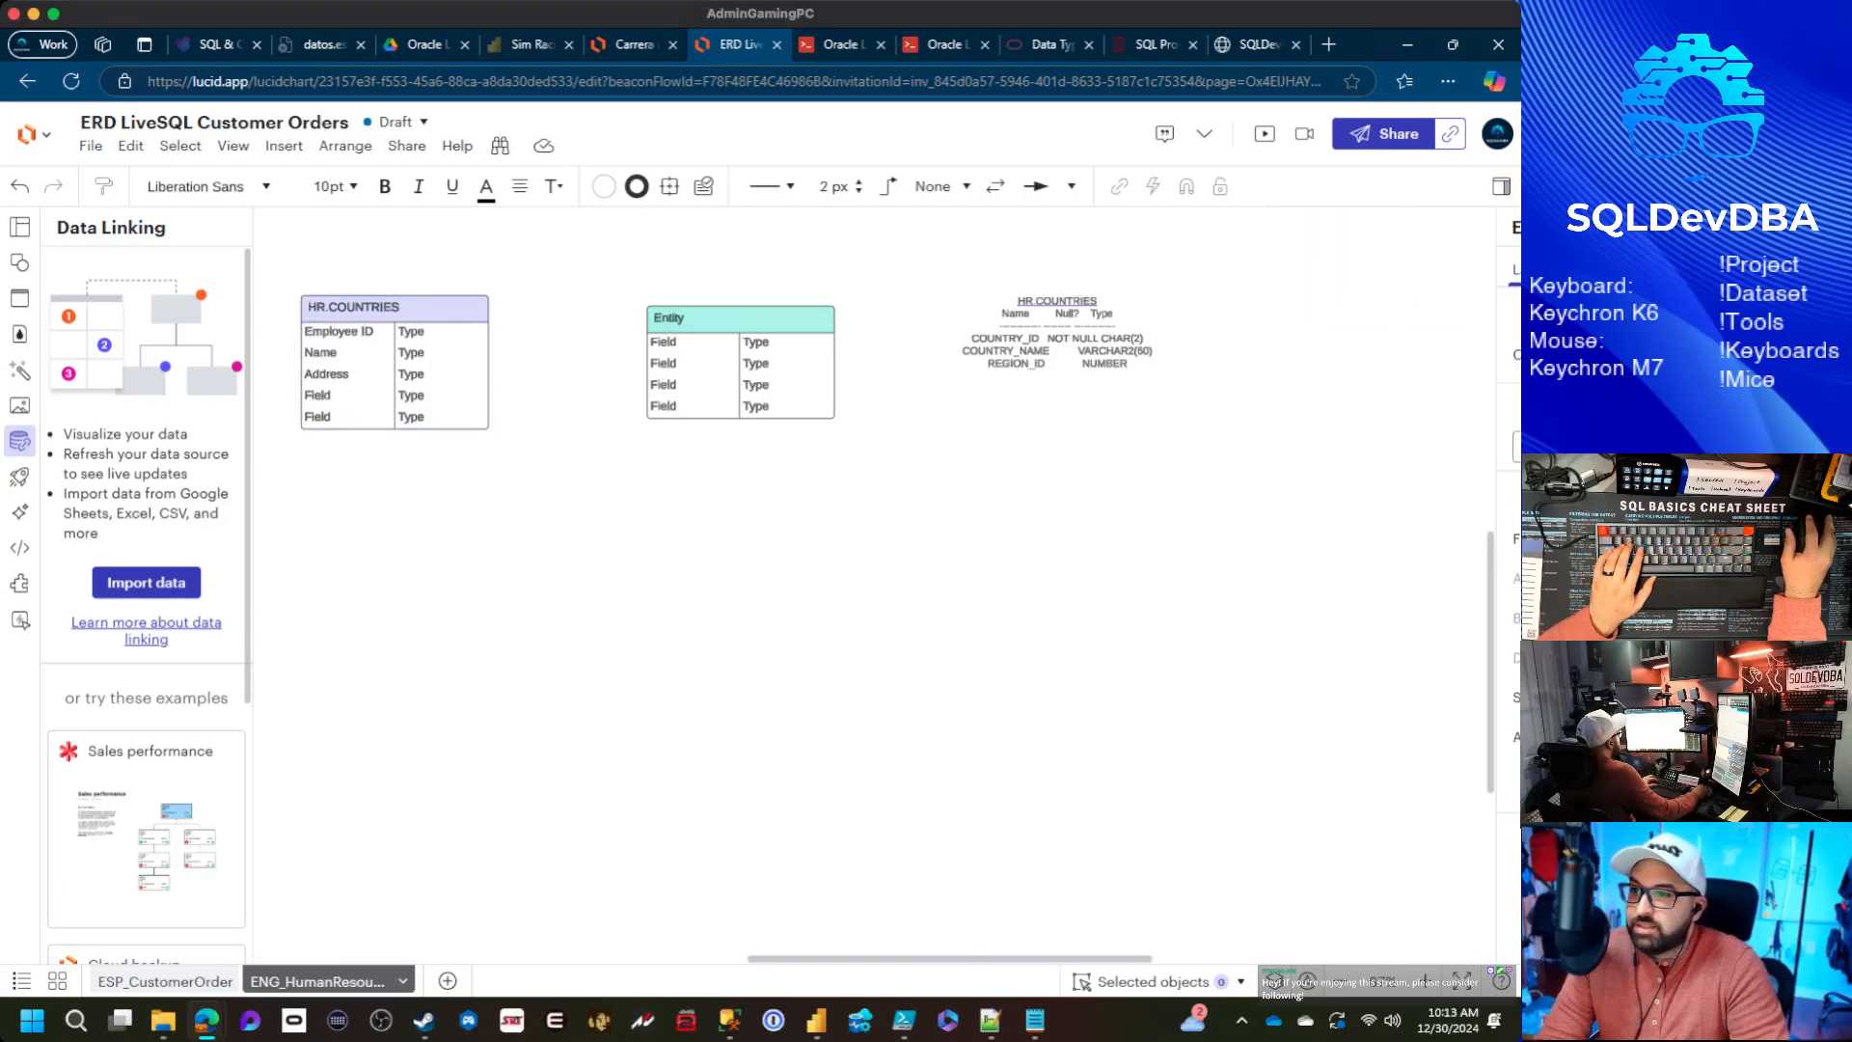
Replace the Employee ID row of the HR.COUNTRIES entity with COUNTRY_ID and set its type to CHAR(2)
click(1057, 345)
double_click(339, 332)
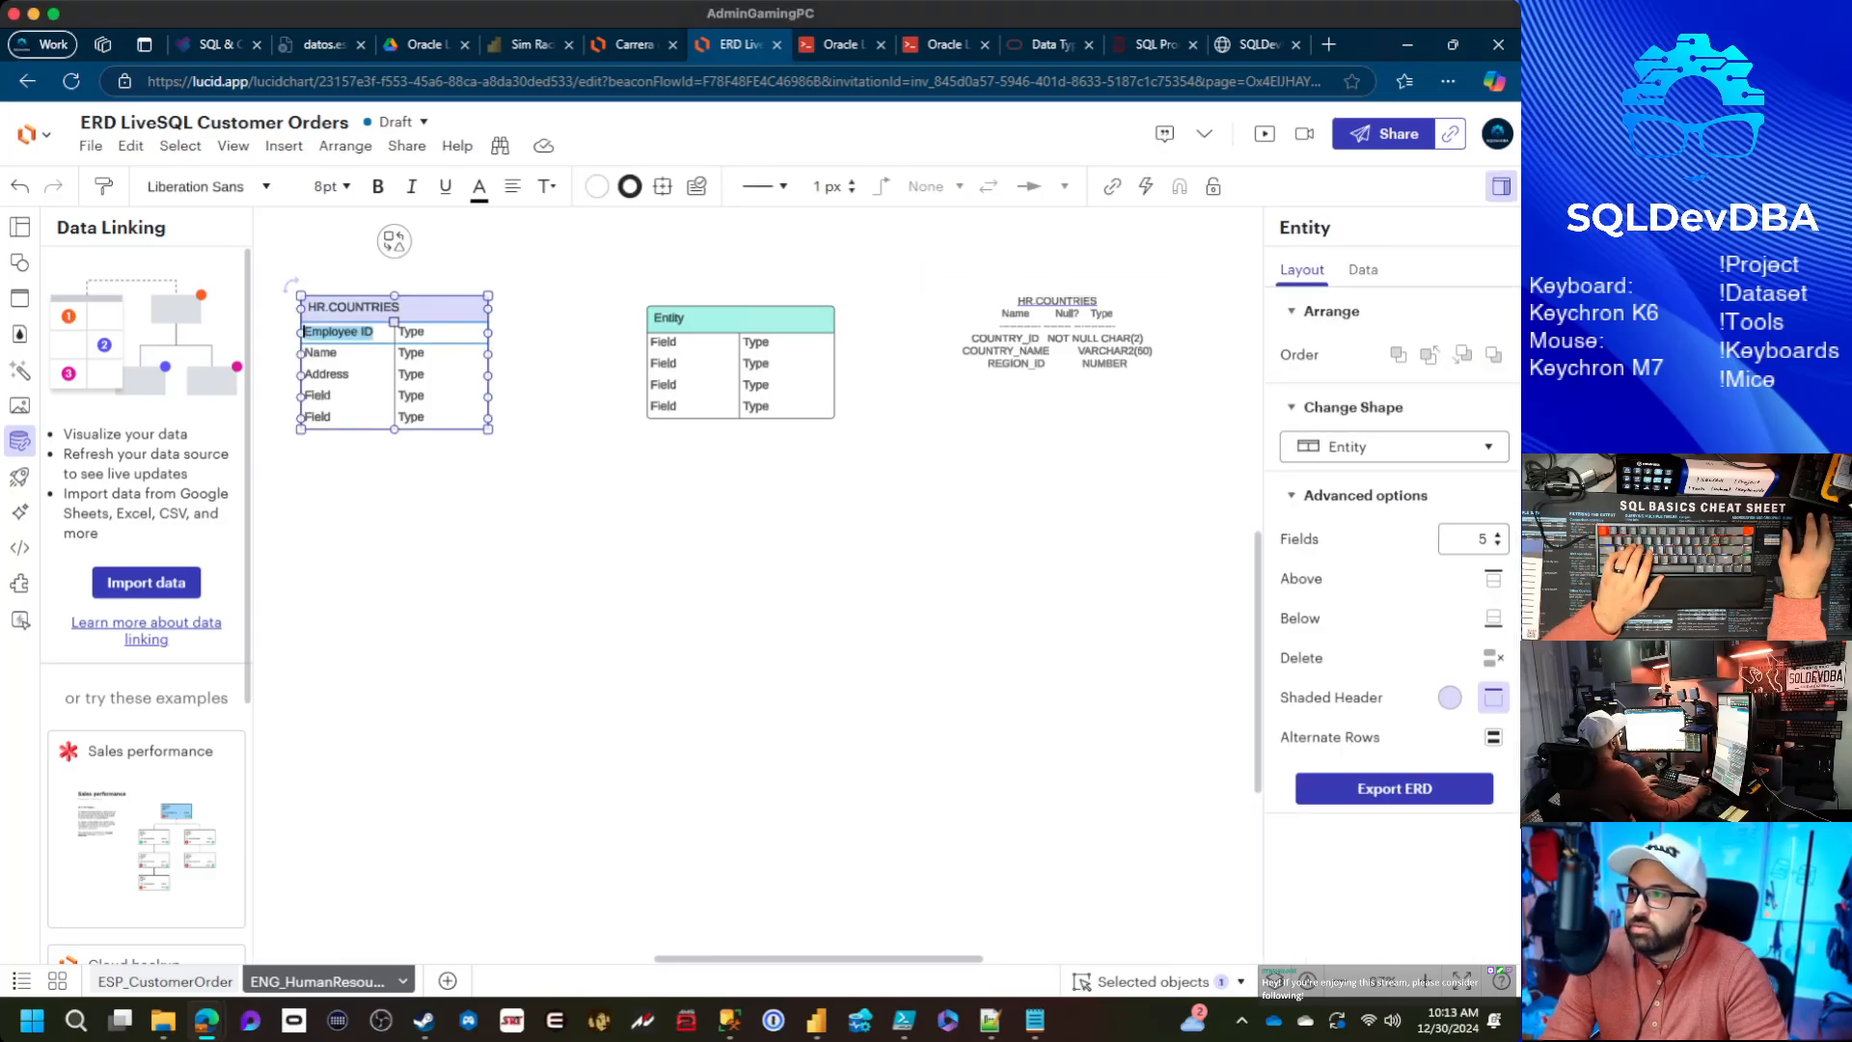
text(CO)
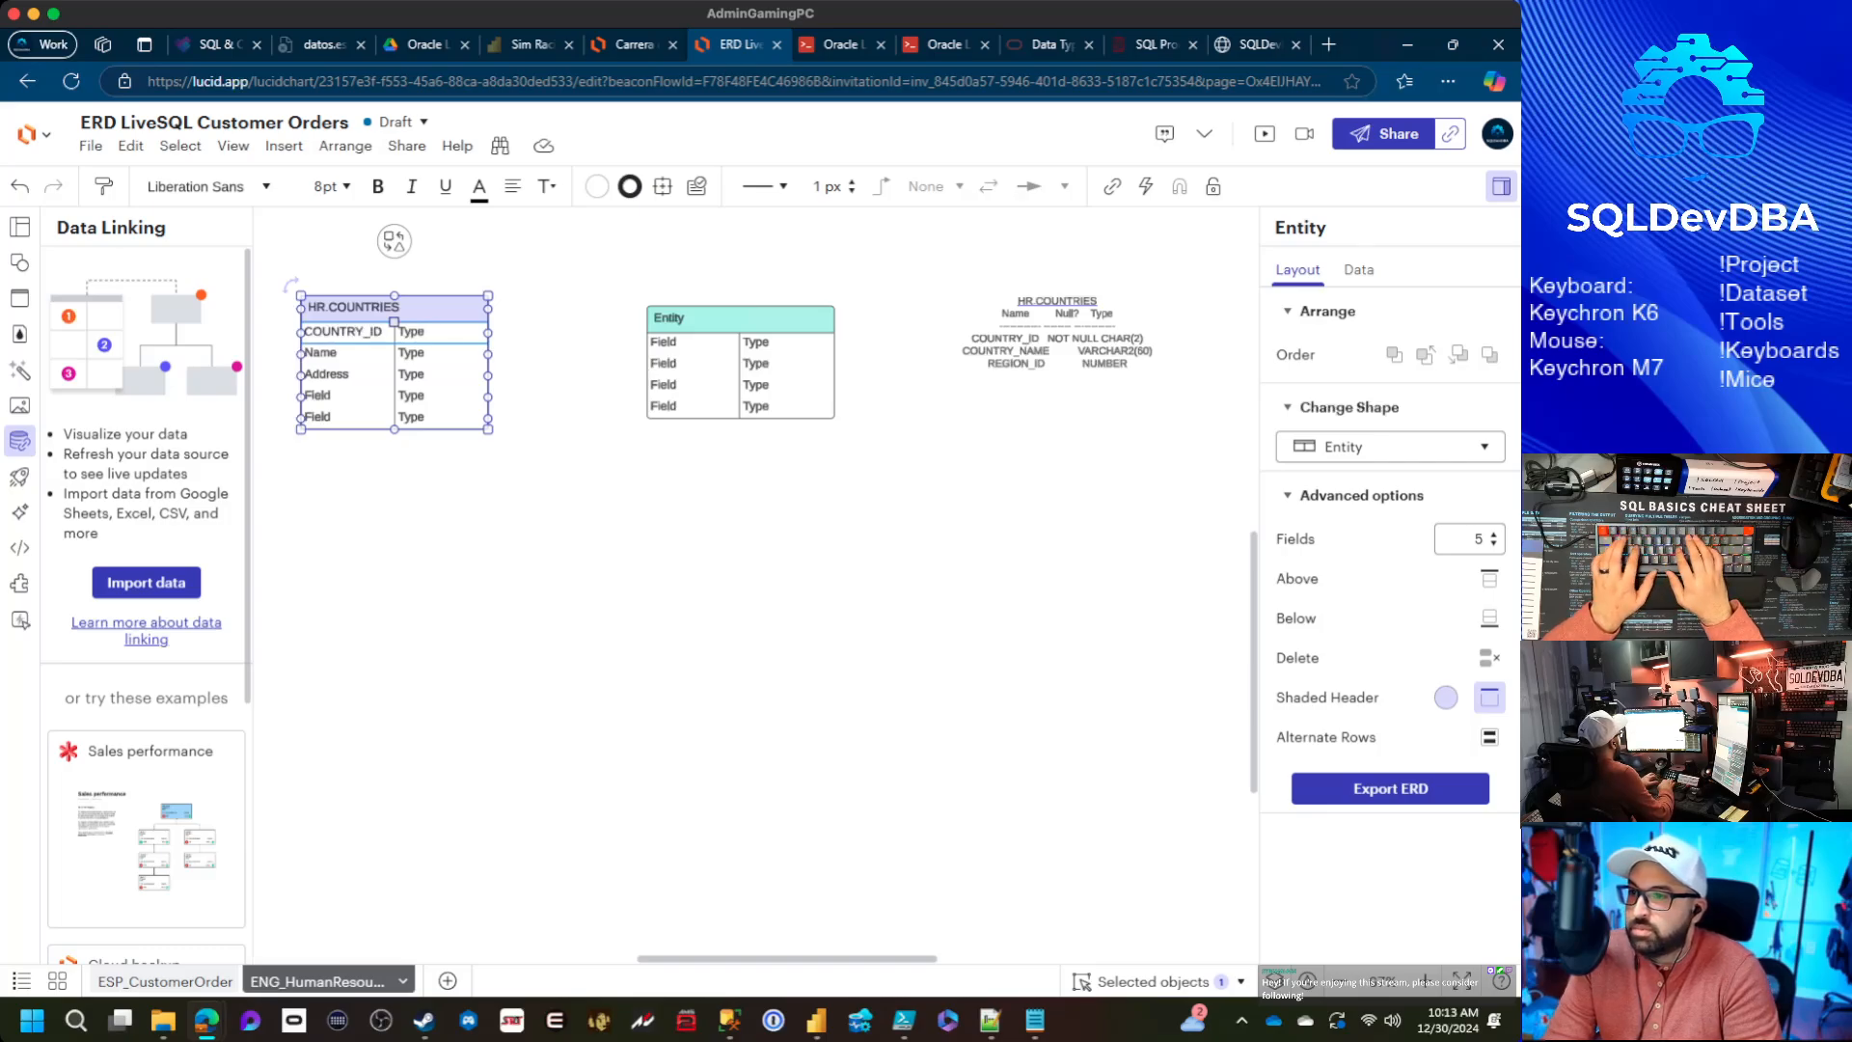
text(UNTRY_ID)
key(Tab)
text(C)
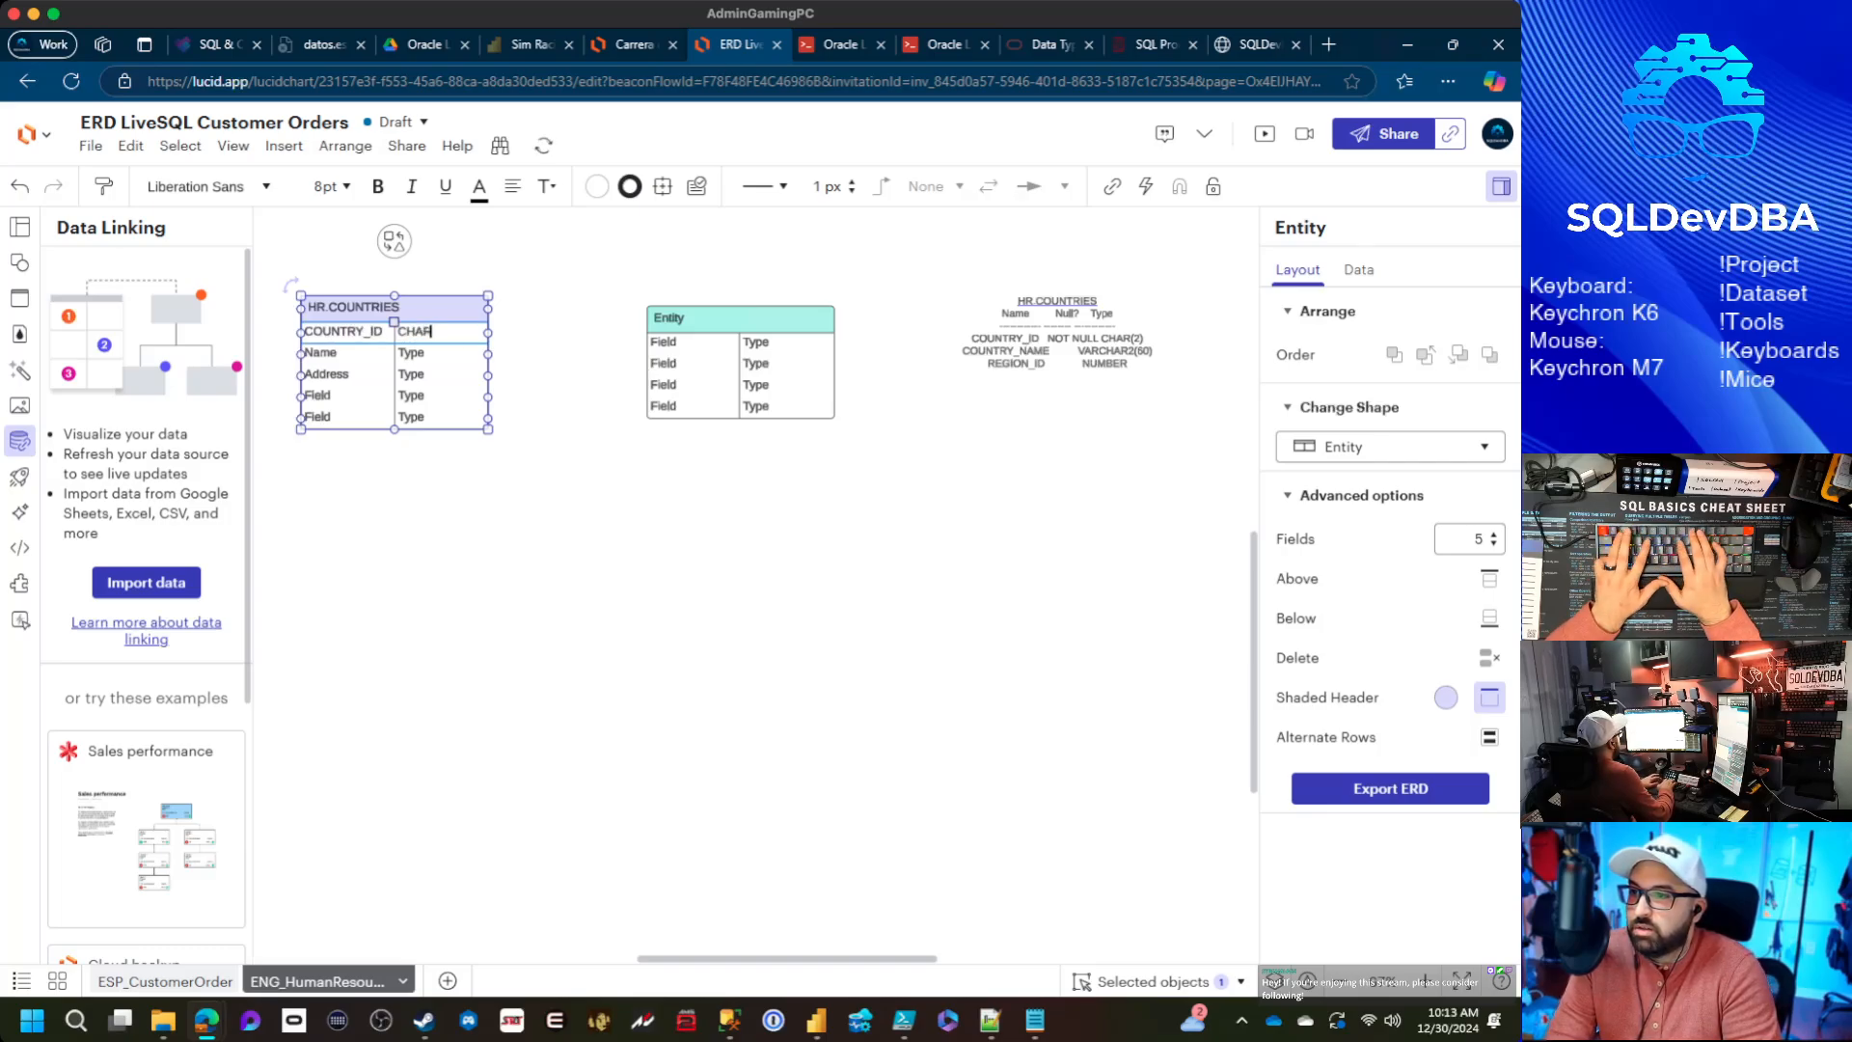
text(HAR(2))
key(Tab)
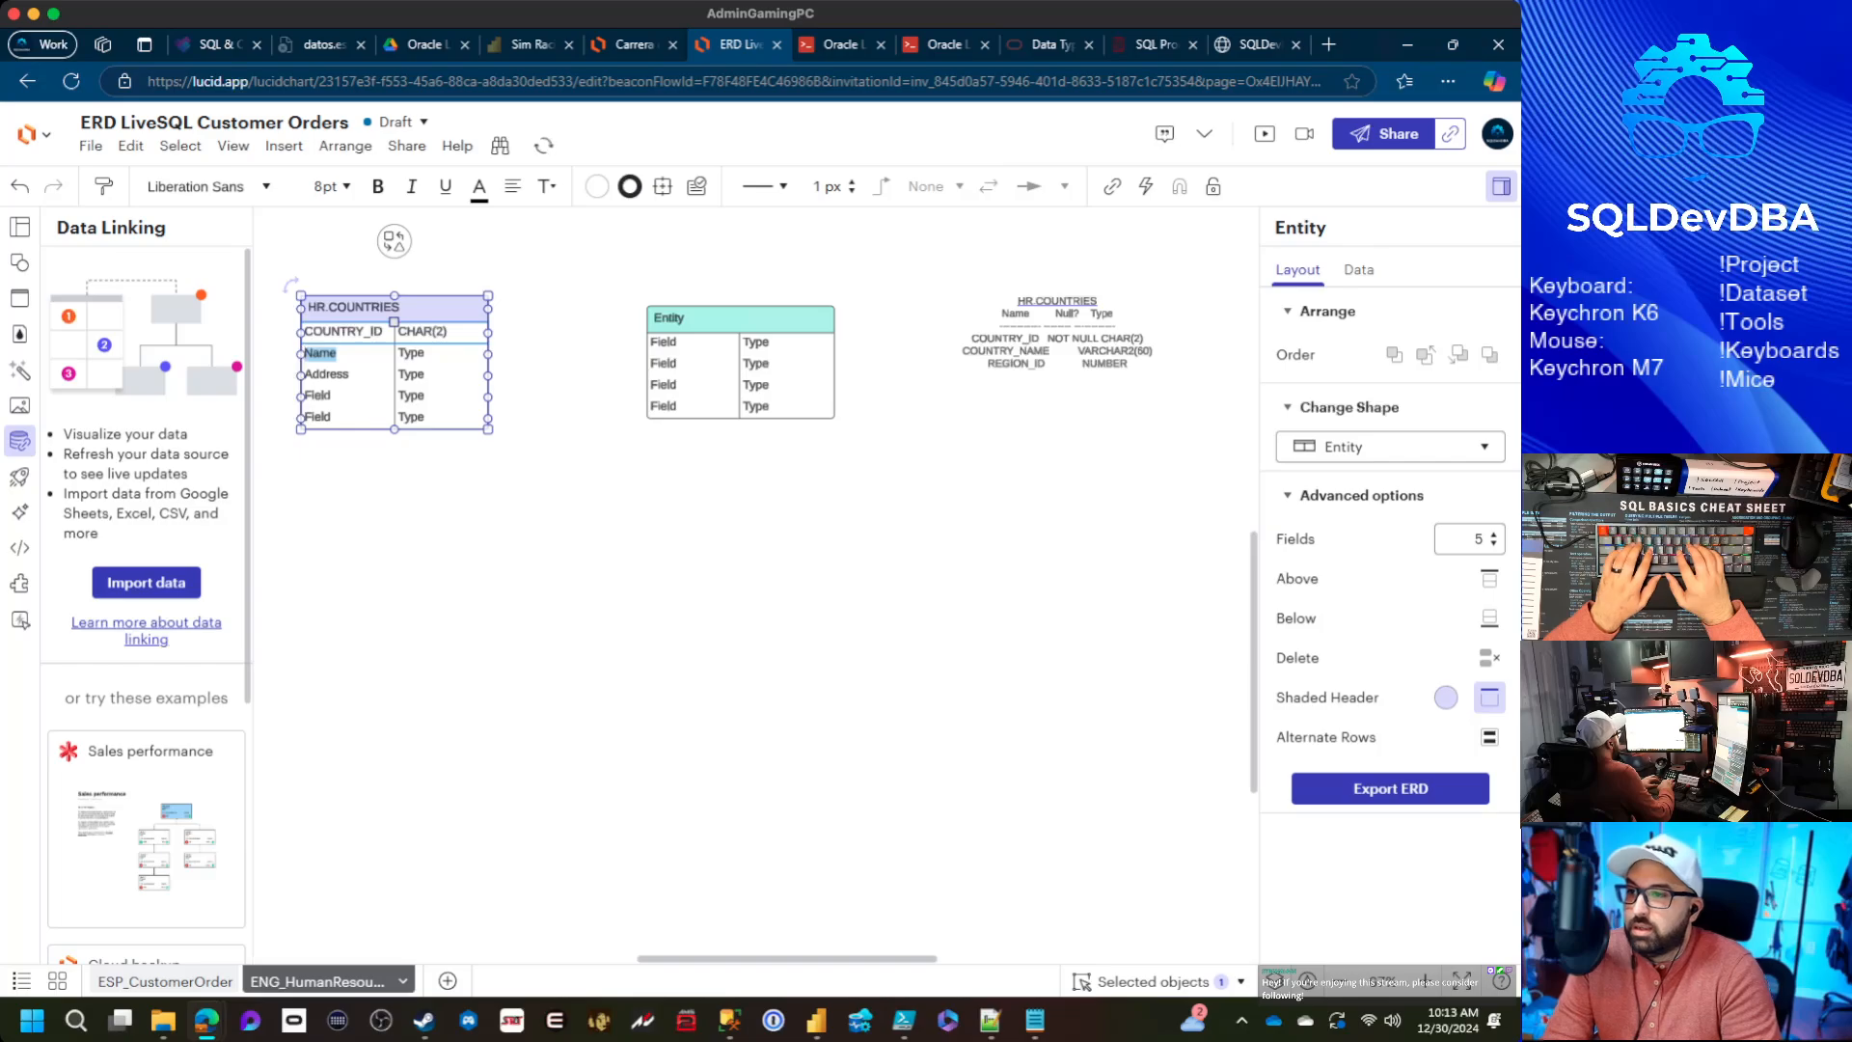
Fill the second HR.COUNTRIES row with COUNTRY_NAME of type VARCHAR2(60) and widen the entity so both columns fit
text(COUNTRY_NA)
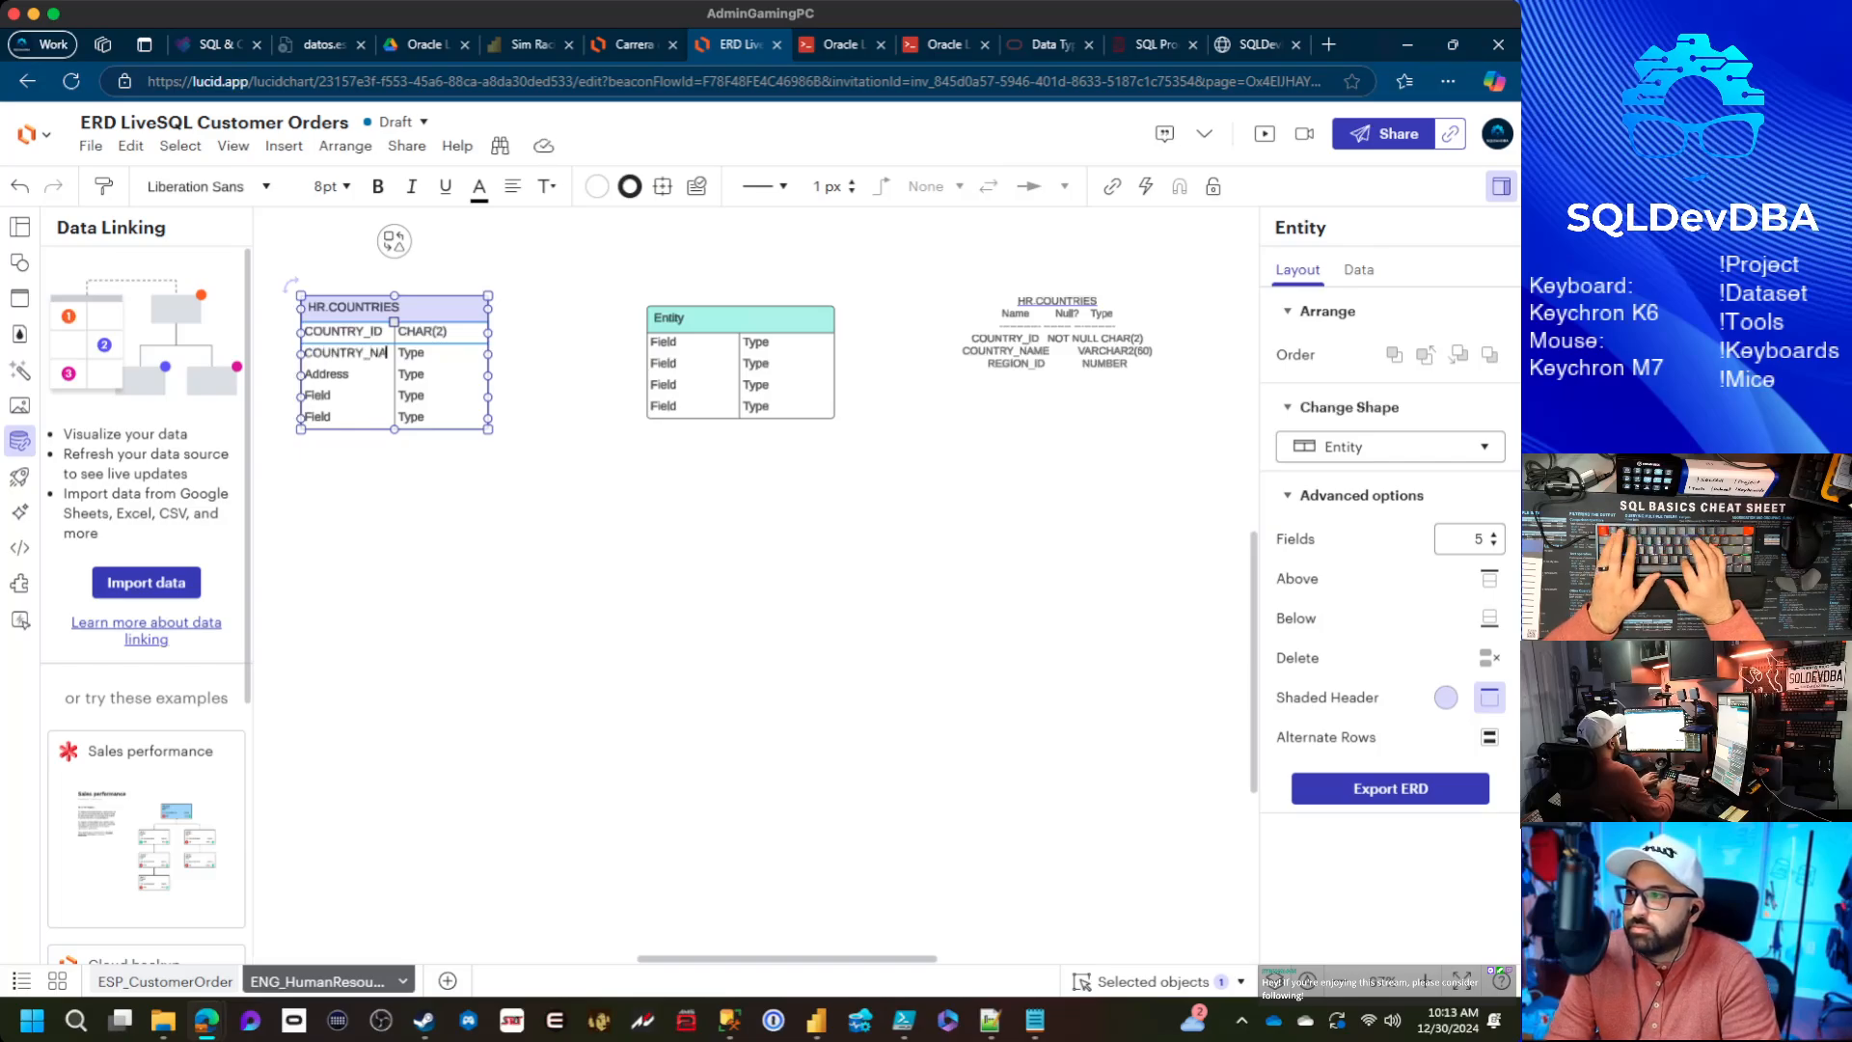
text(ME)
key(Tab)
text(VARC)
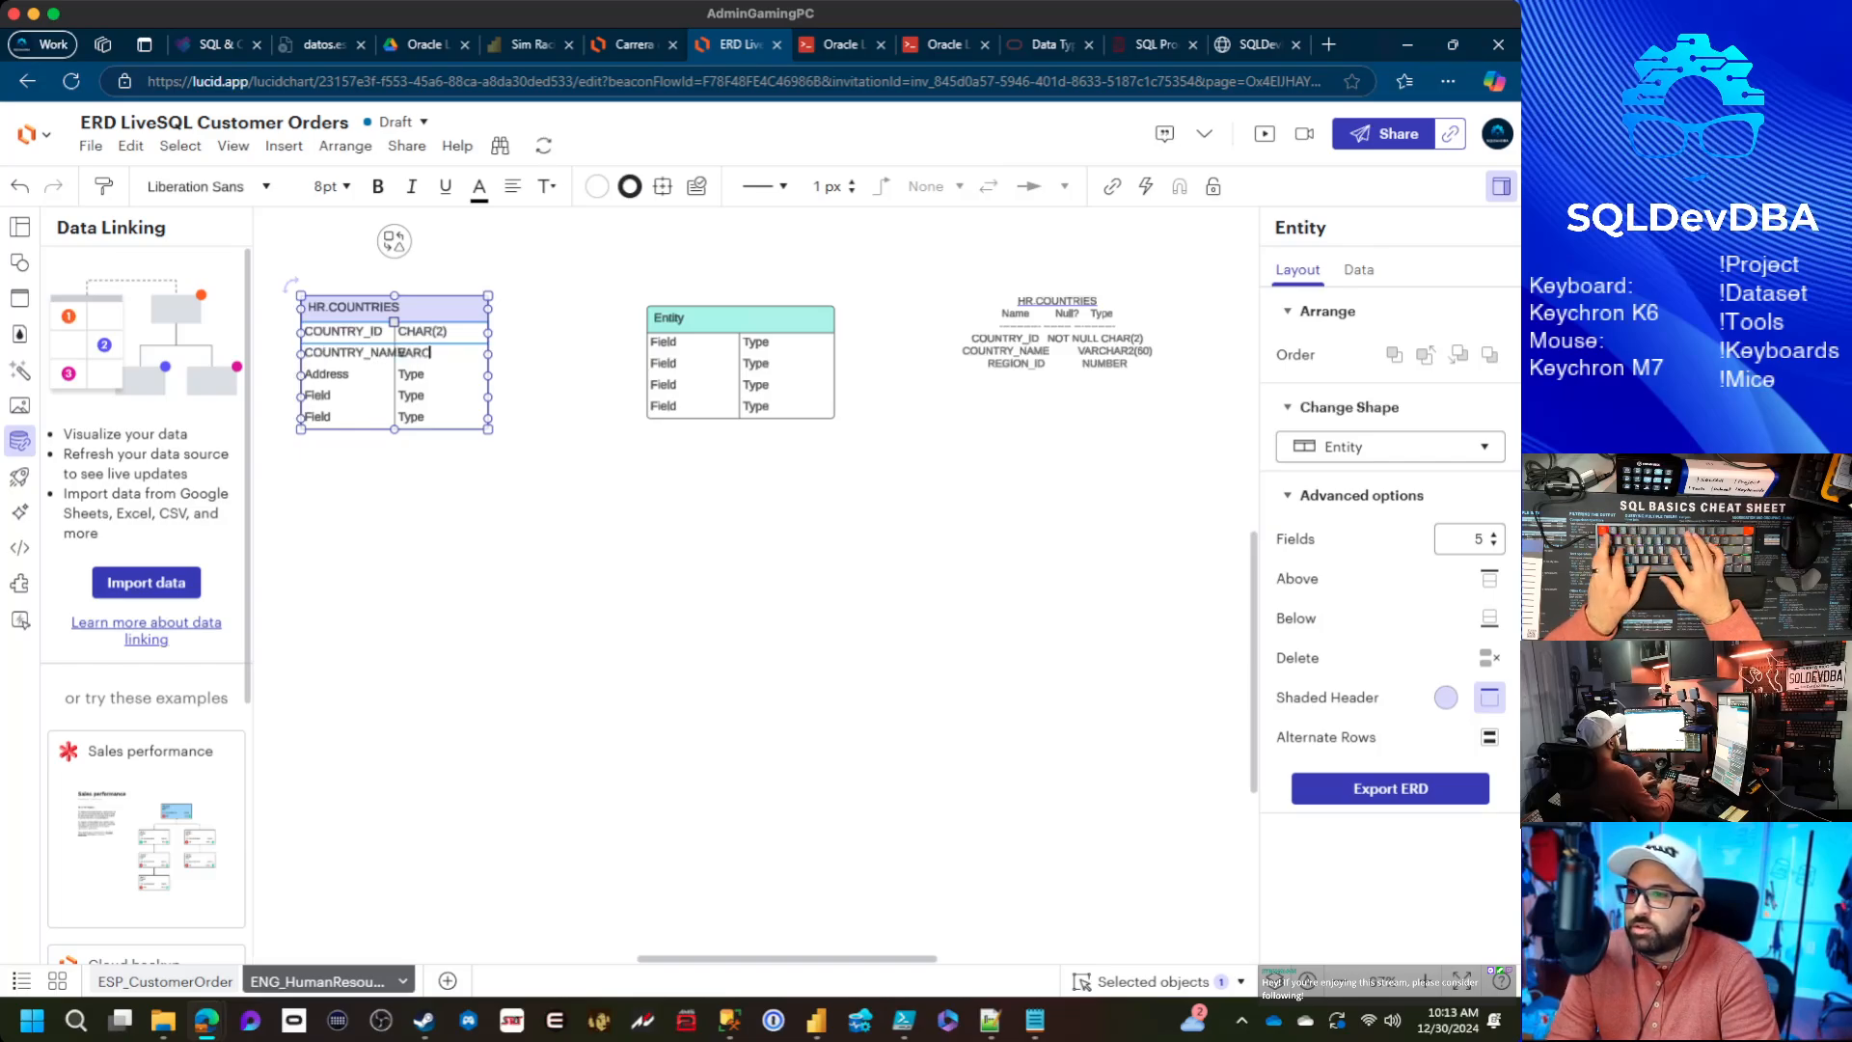
text(HAR2)
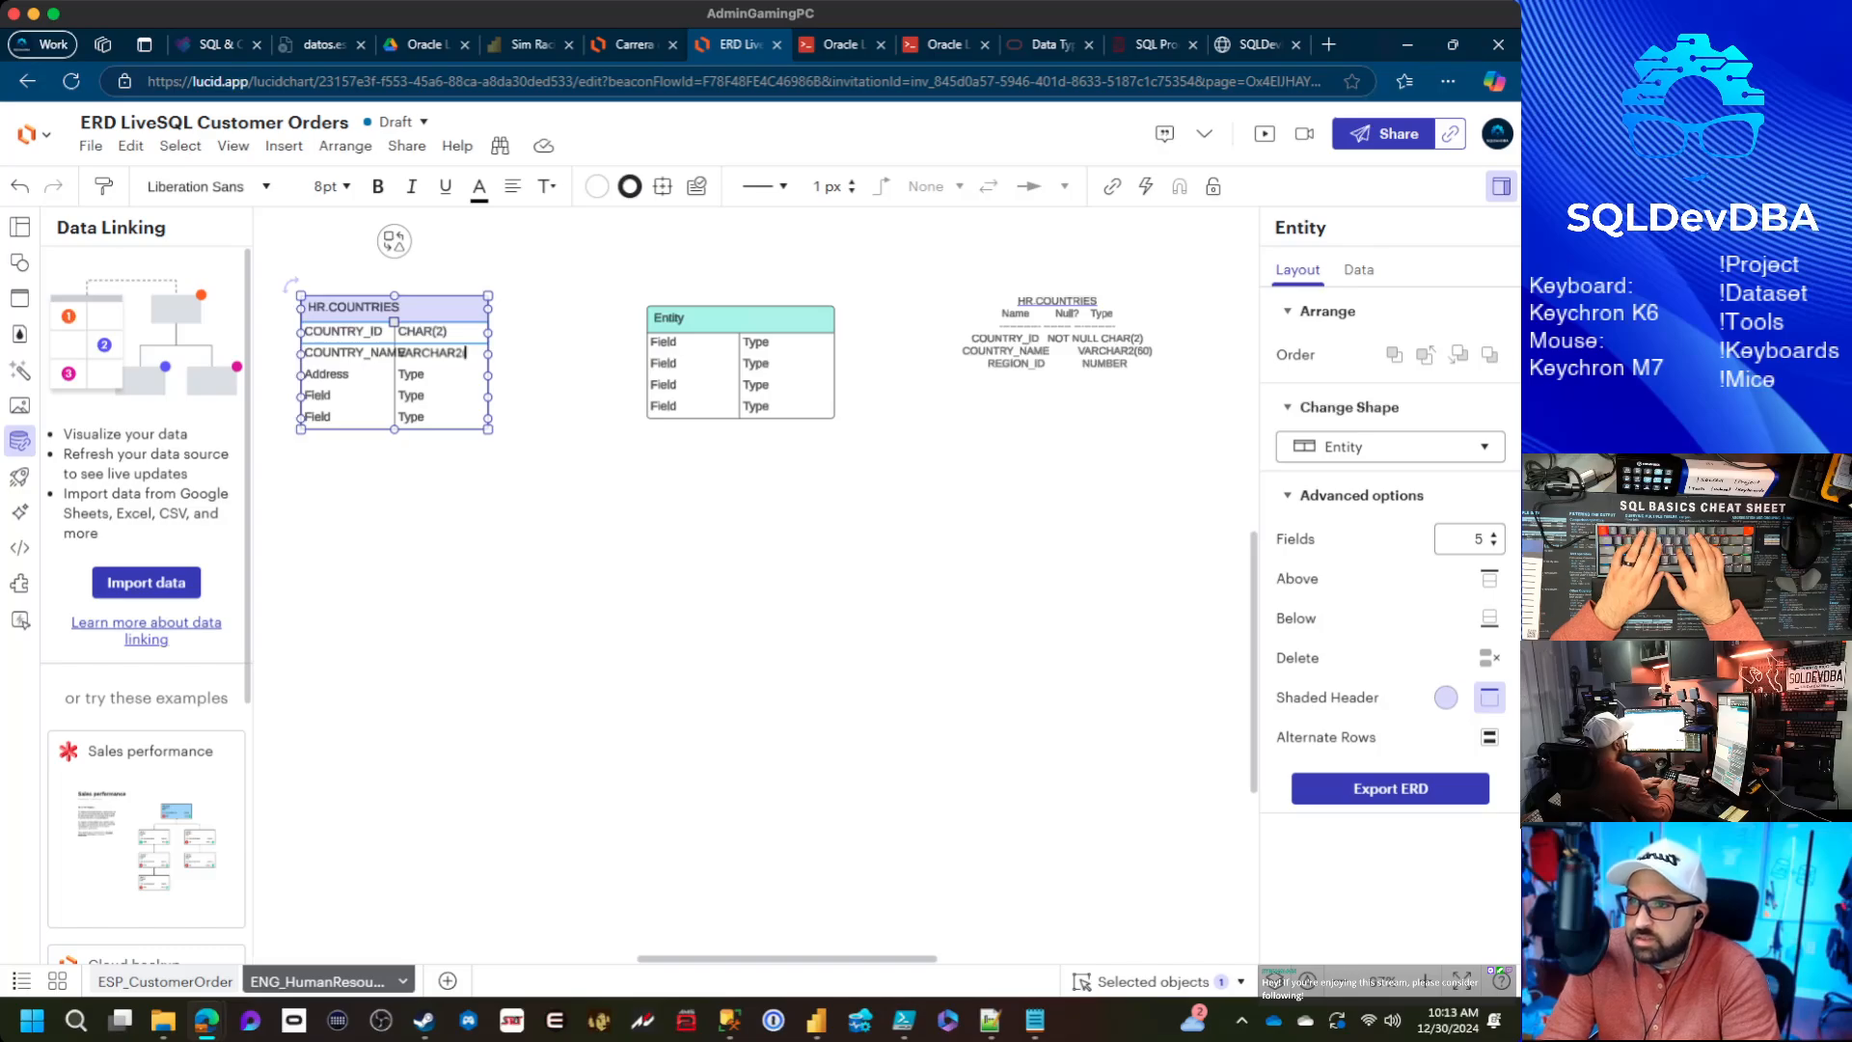
scroll(1093, 342, up, 3)
scroll(1093, 342, down, 1)
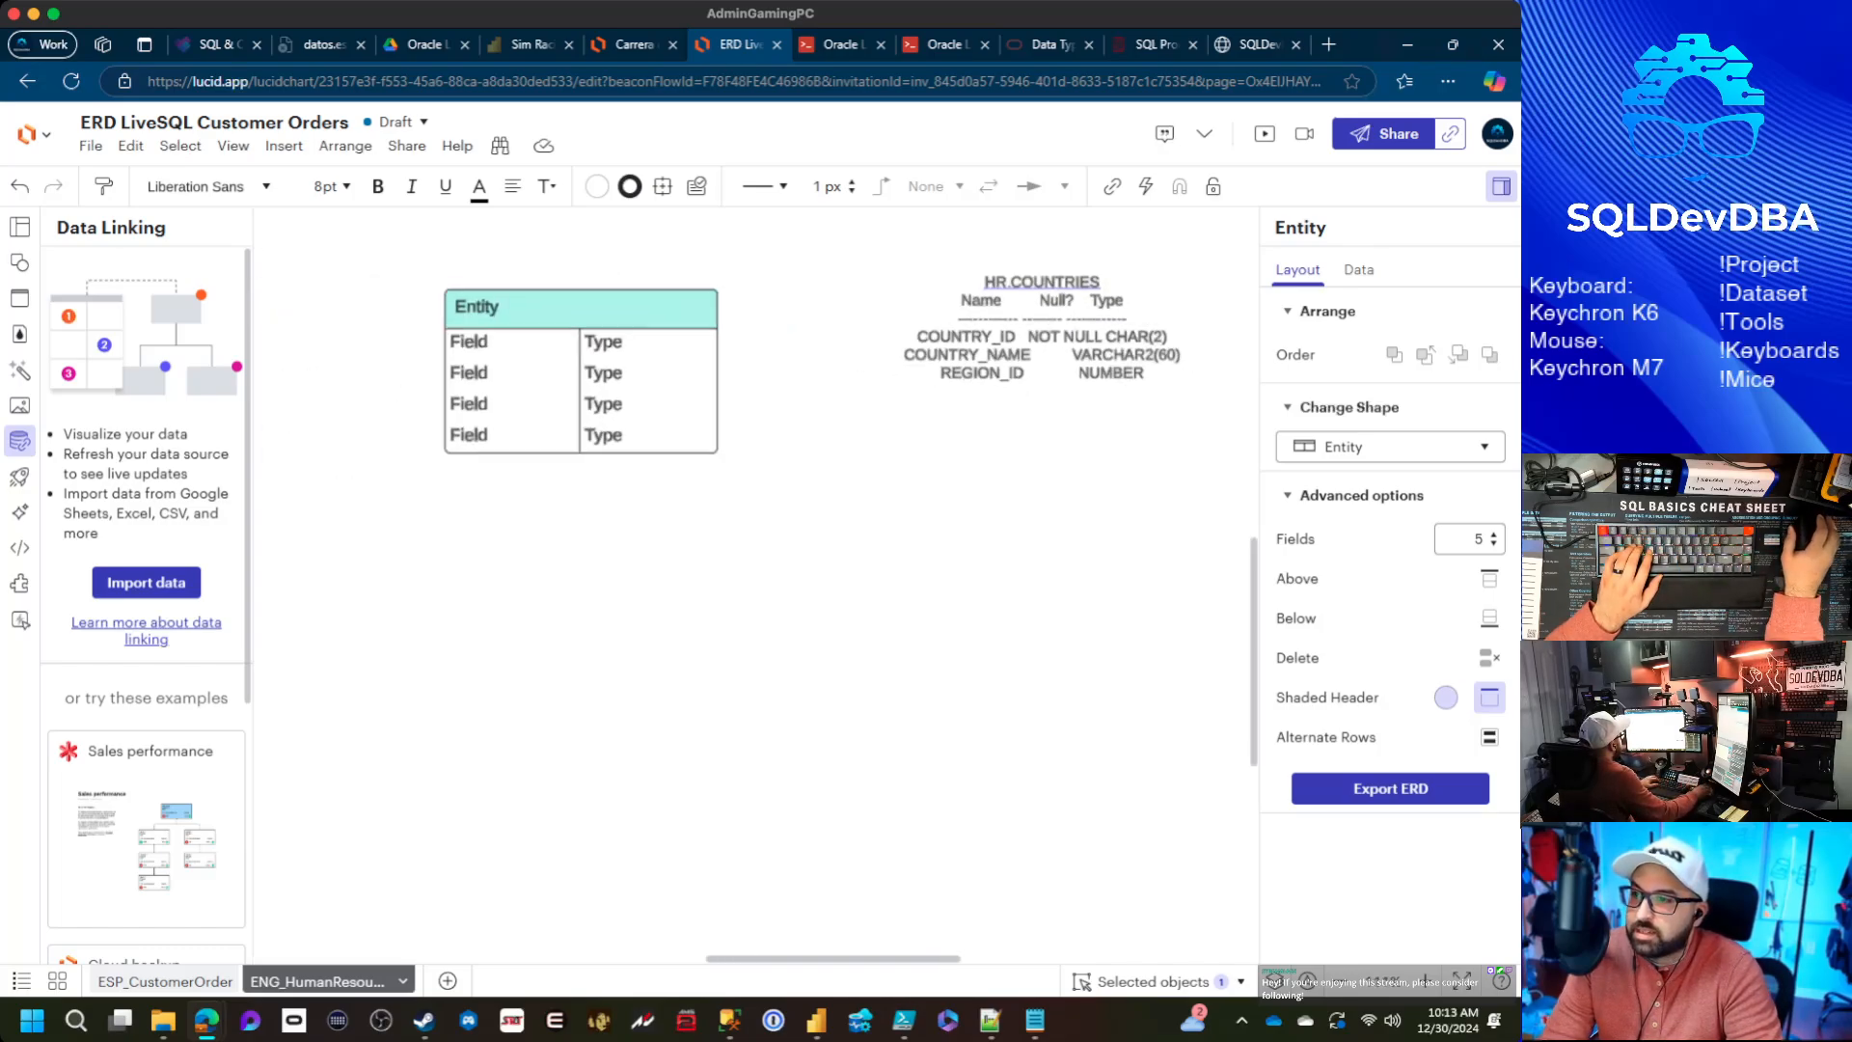
scroll(1092, 342, down, 2)
drag(1093, 343, 1252, 355)
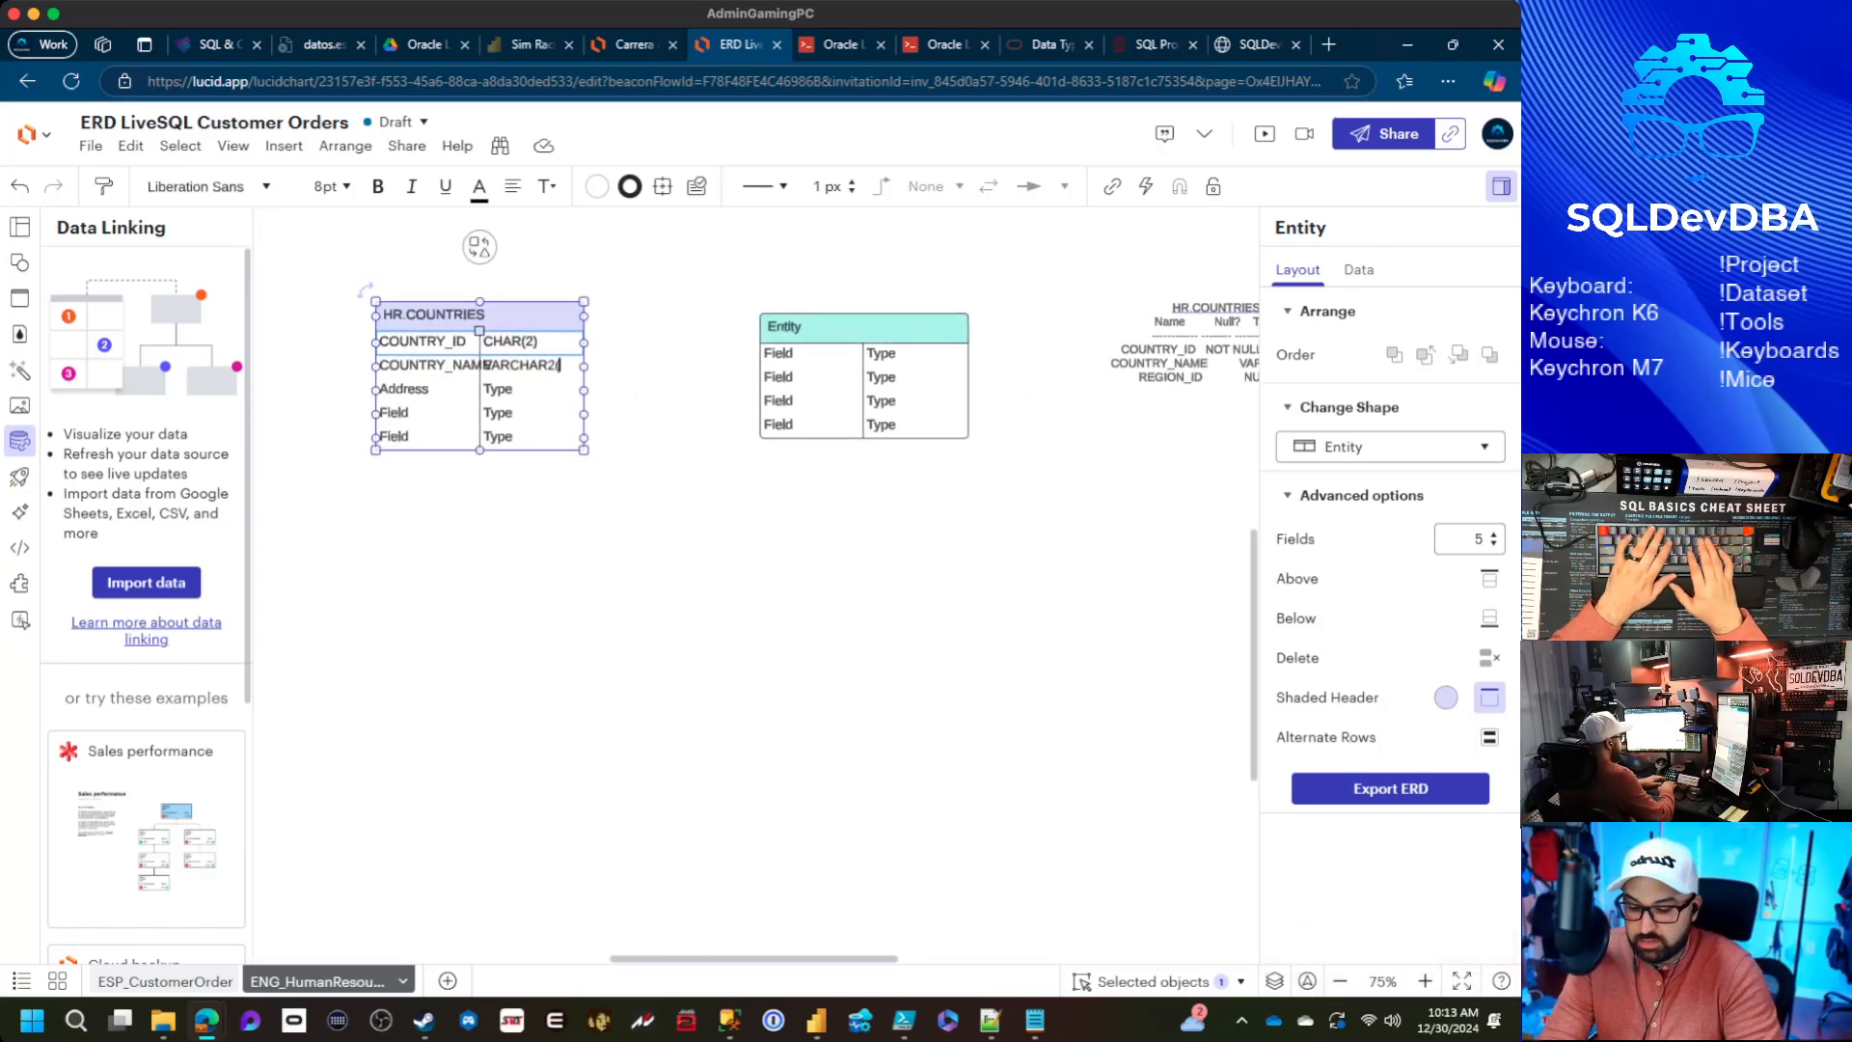
text(0))
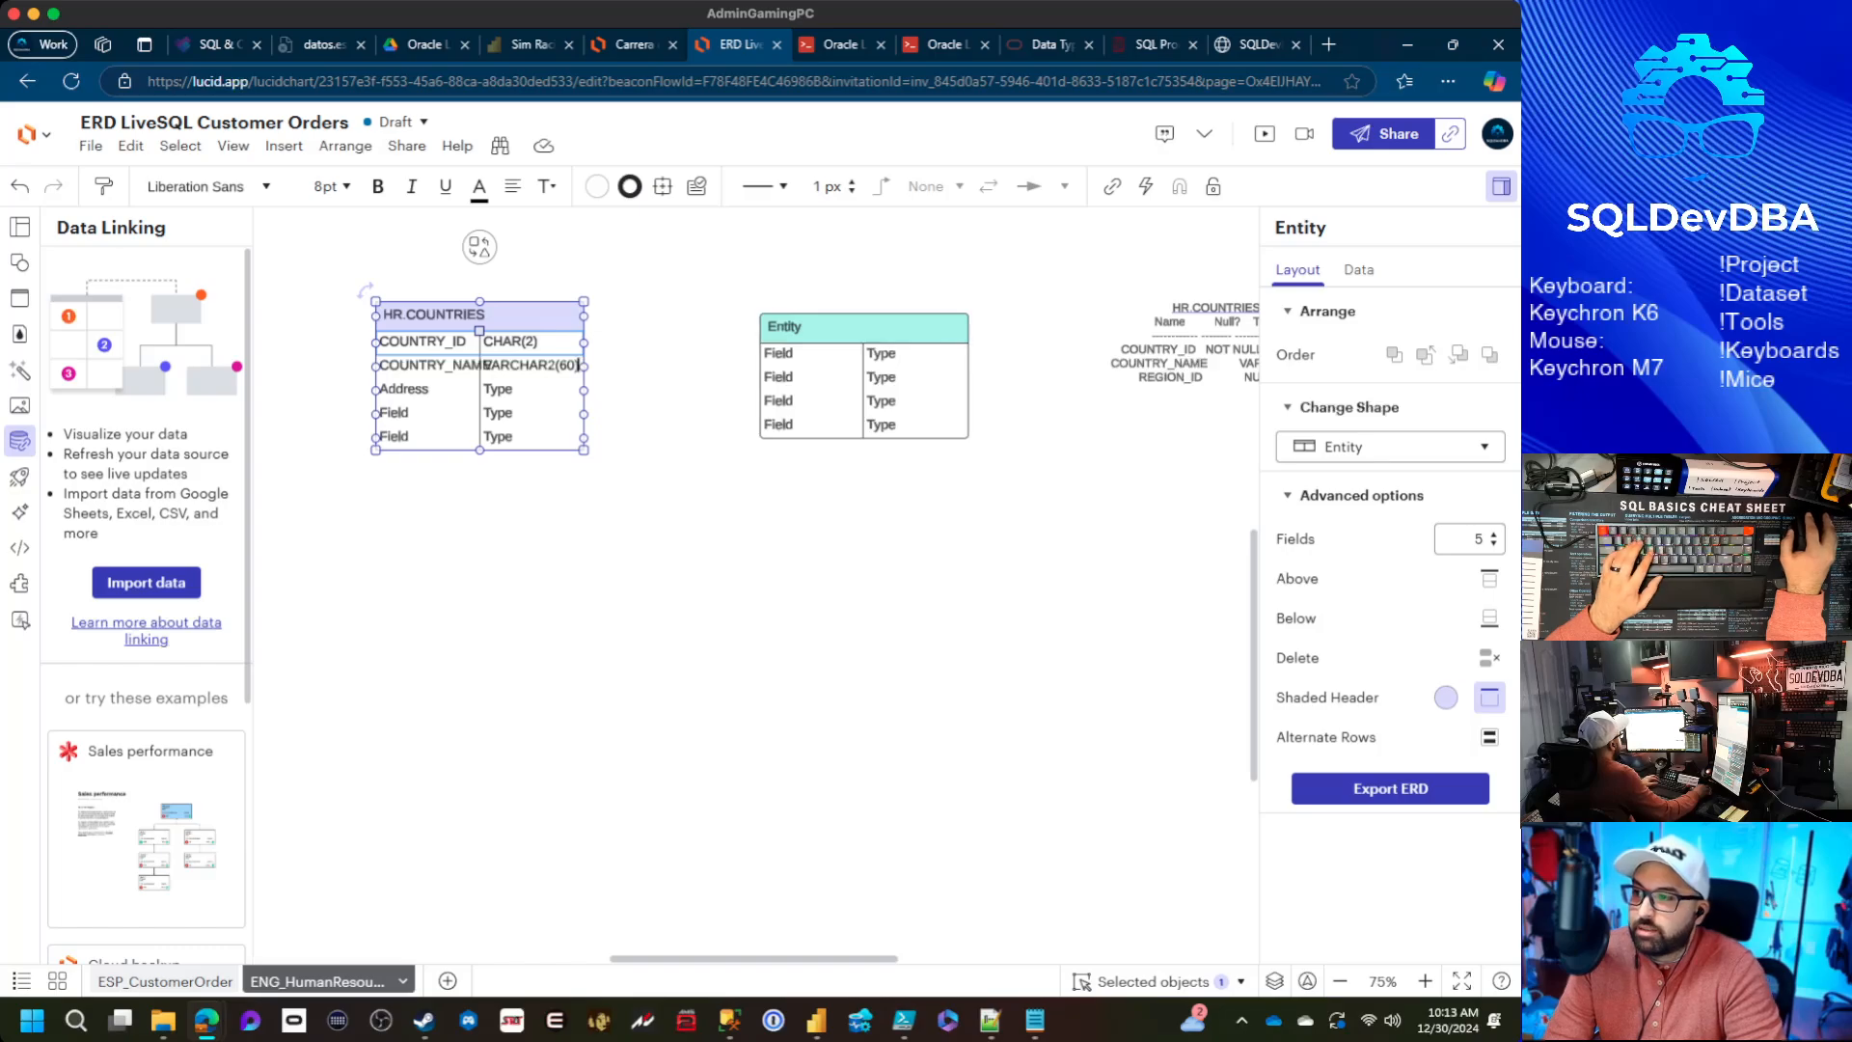
drag(584, 365, 643, 366)
Replace the Address row of the HR.COUNTRIES entity with REGION_ID and set its type to NUMBER
double_click(405, 390)
drag(405, 389, 342, 393)
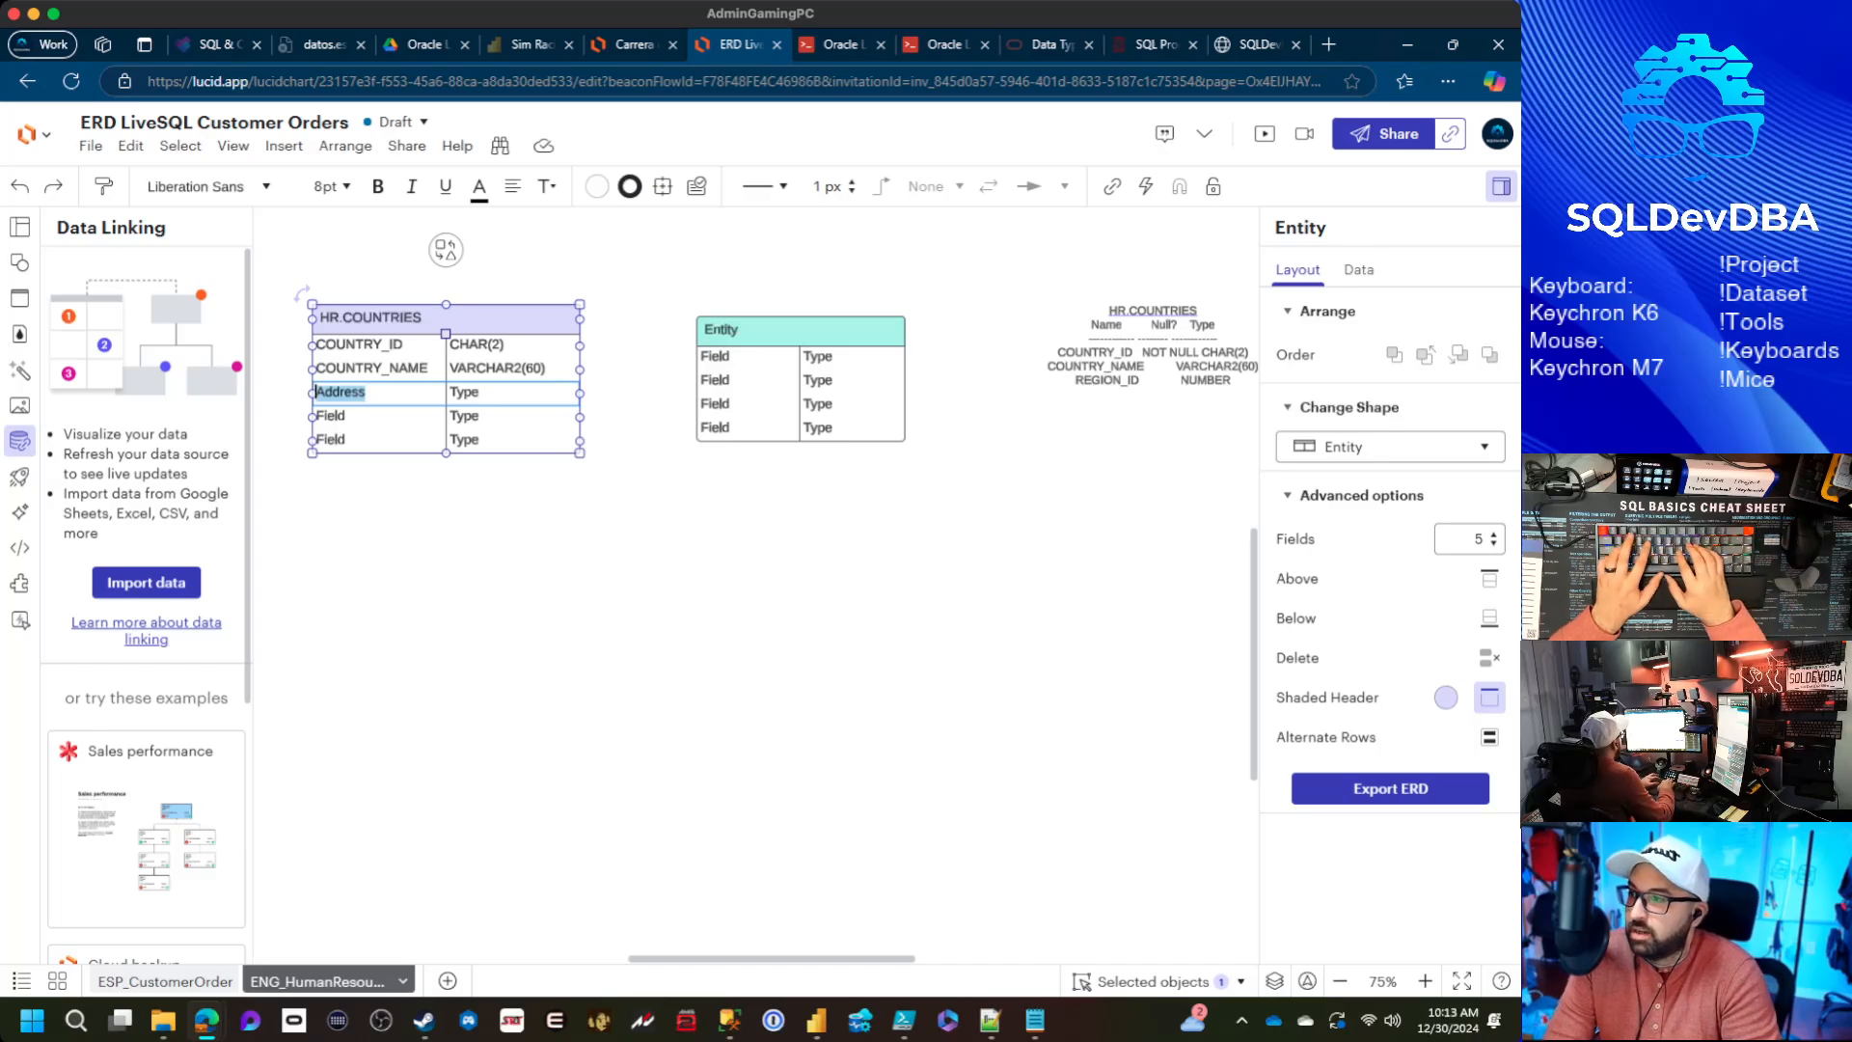
text(REGION_ID)
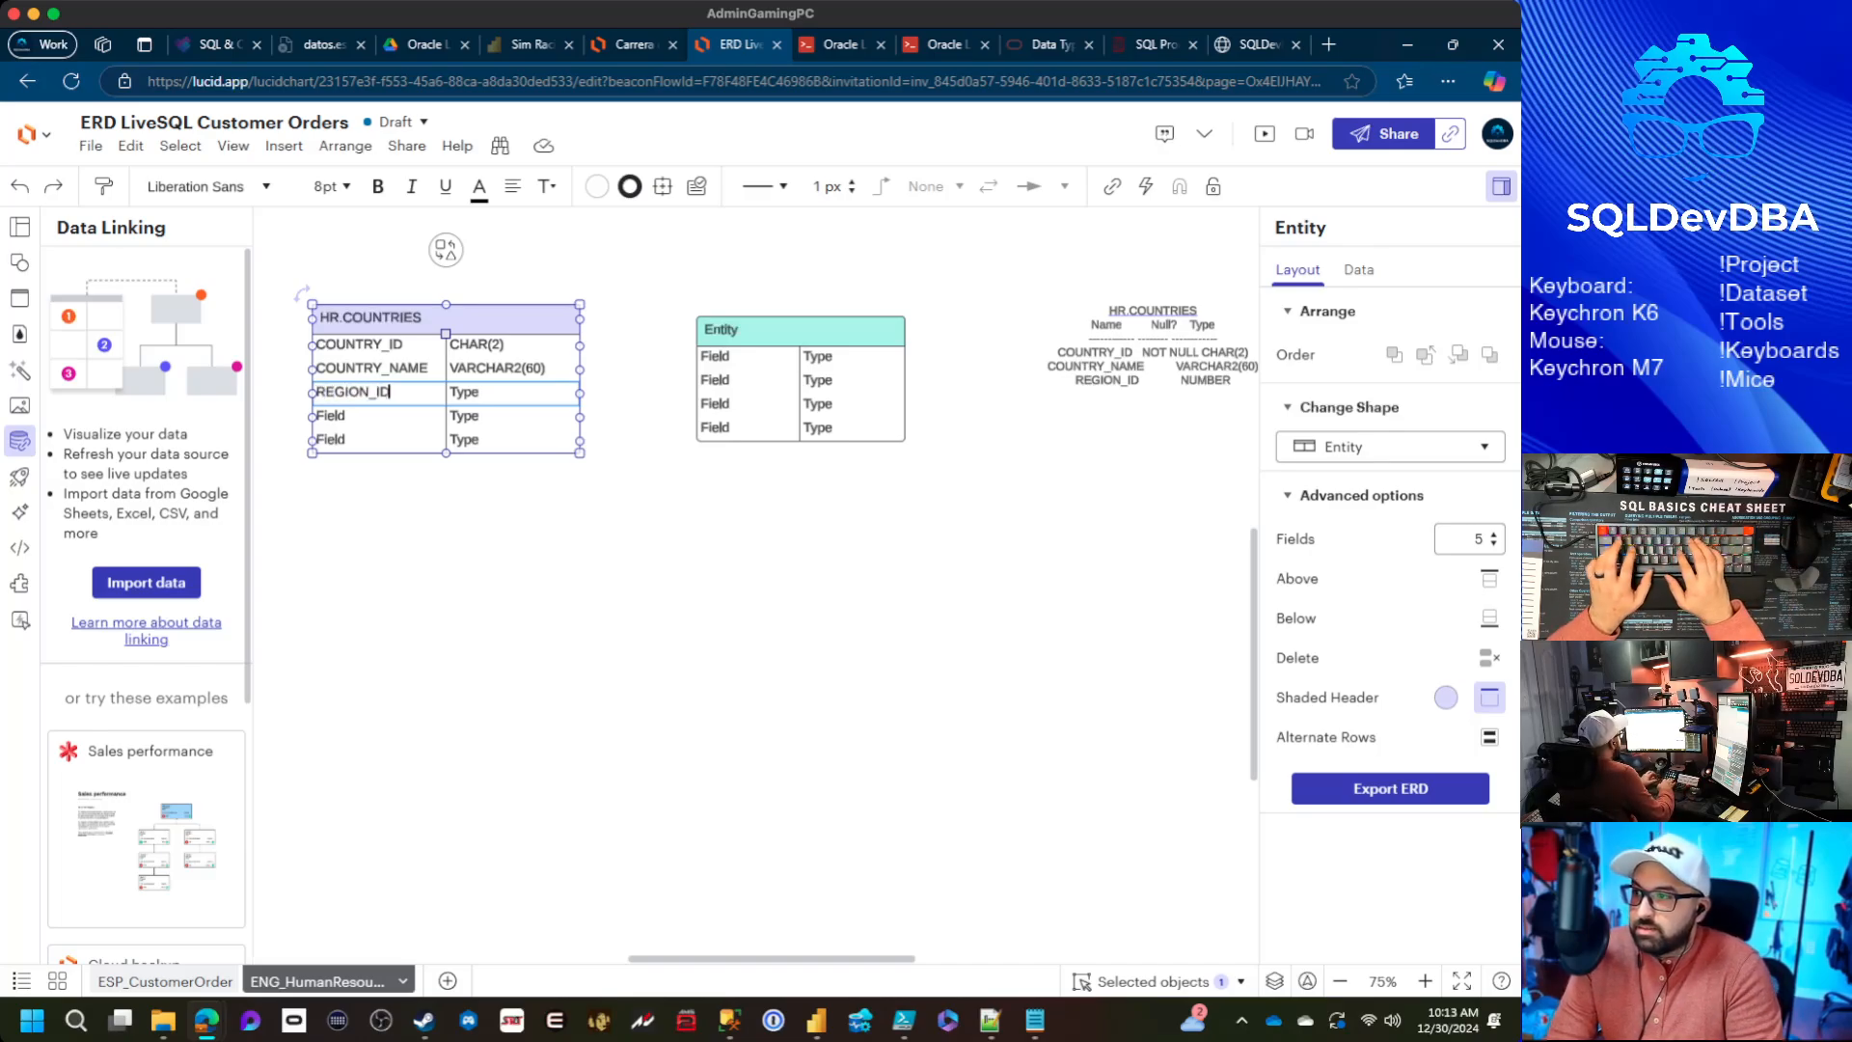
key(Tab)
text(NUMBER)
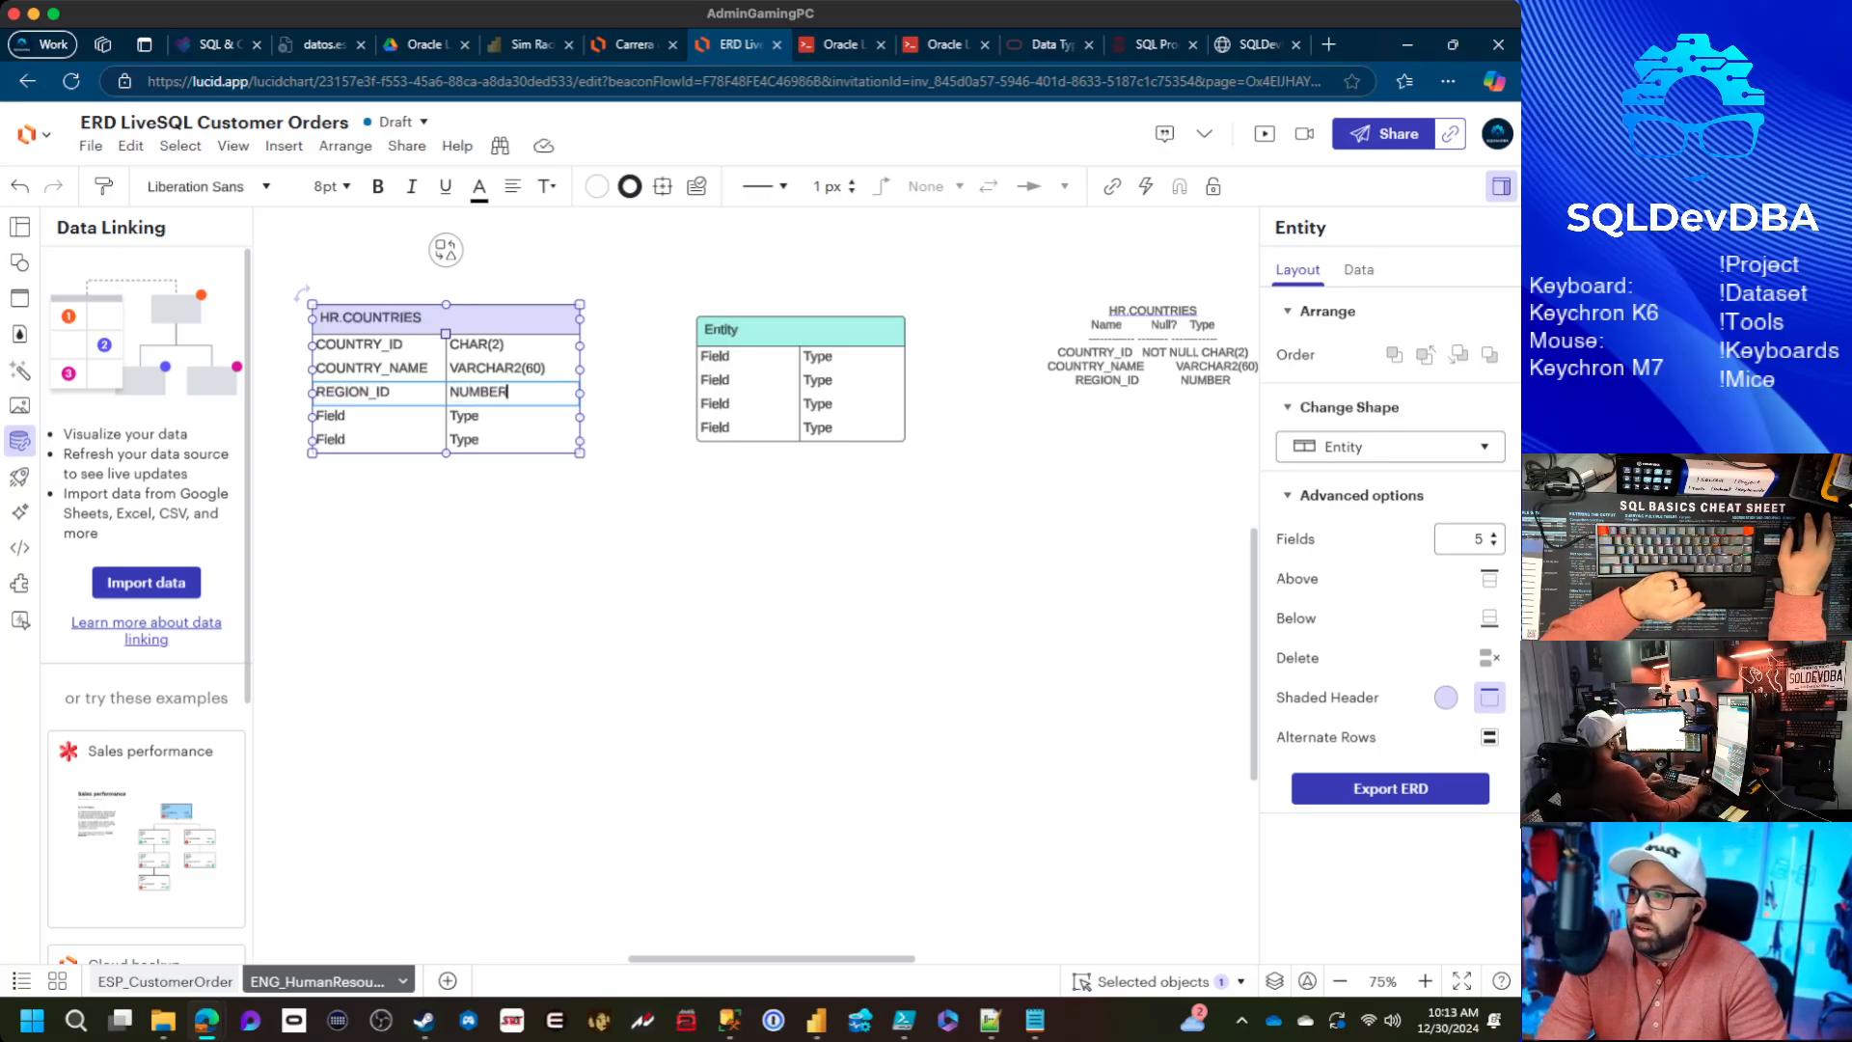
key(Escape)
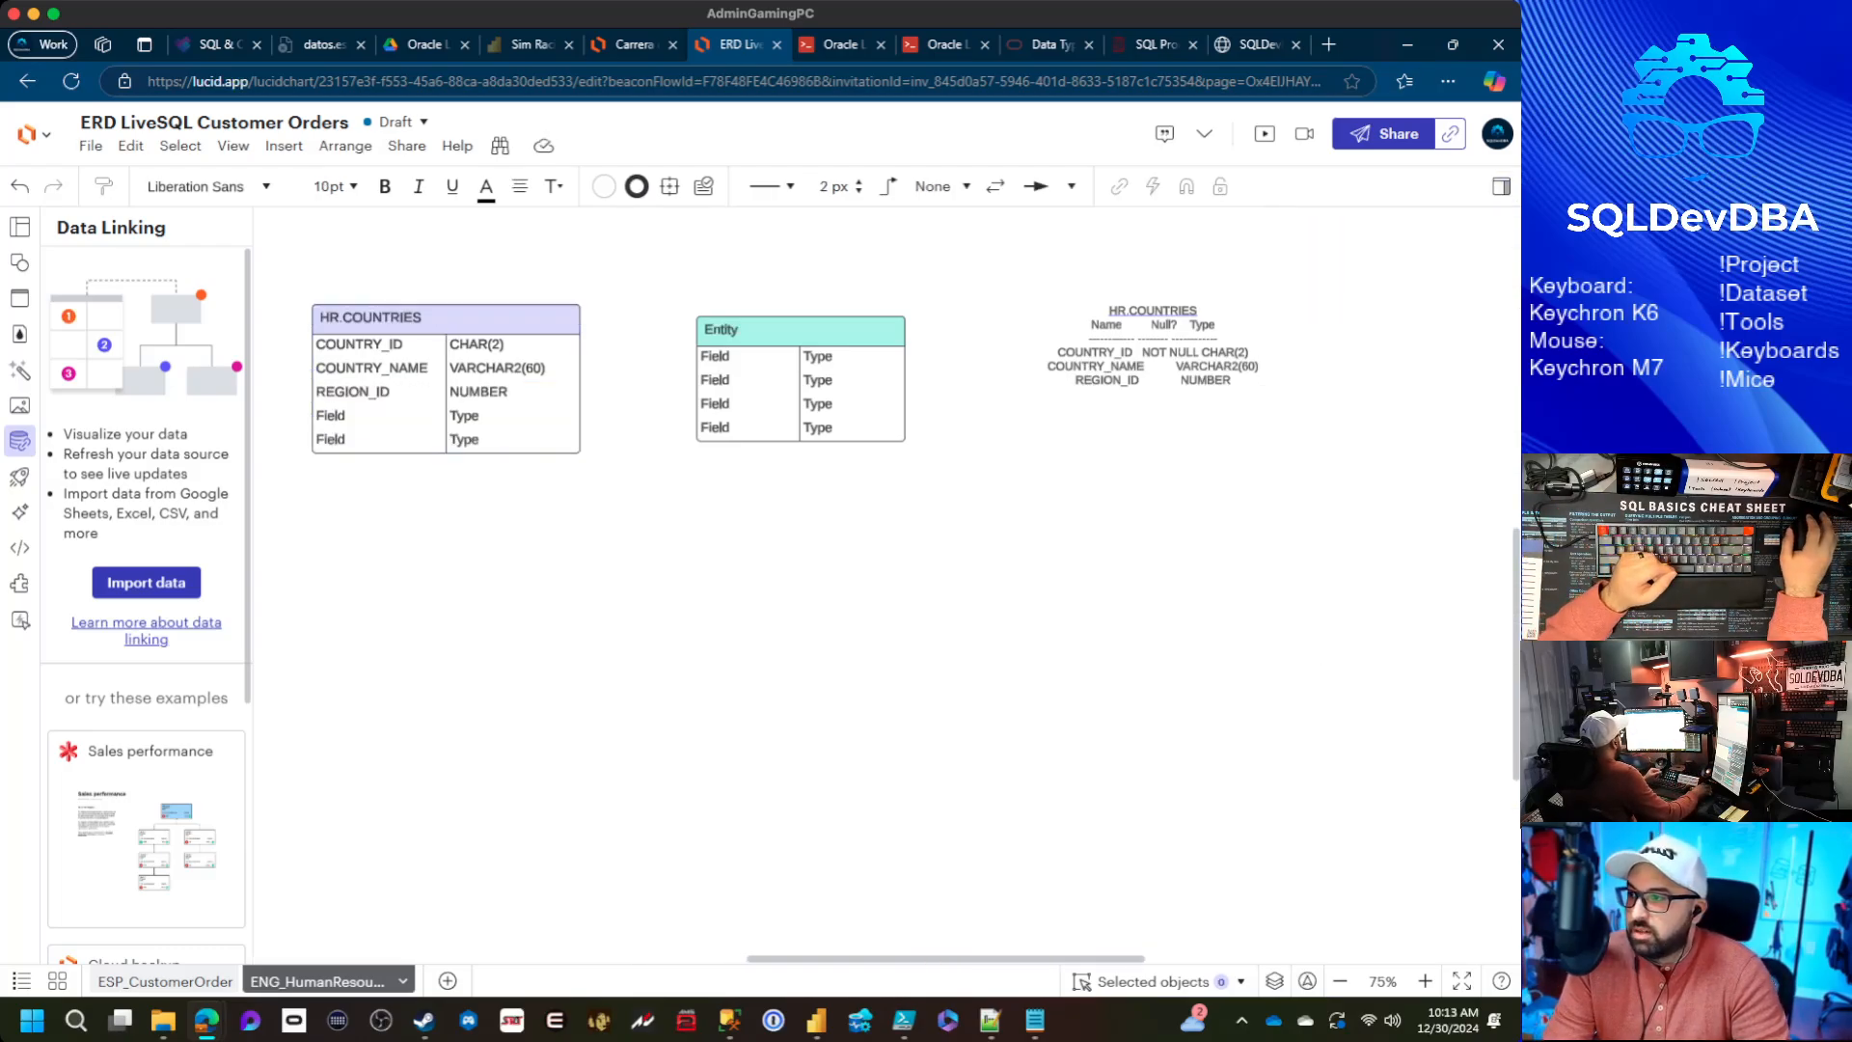
Reduce the HR.COUNTRIES entity to 3 fields and align the top of the teal entity with it
click(446, 319)
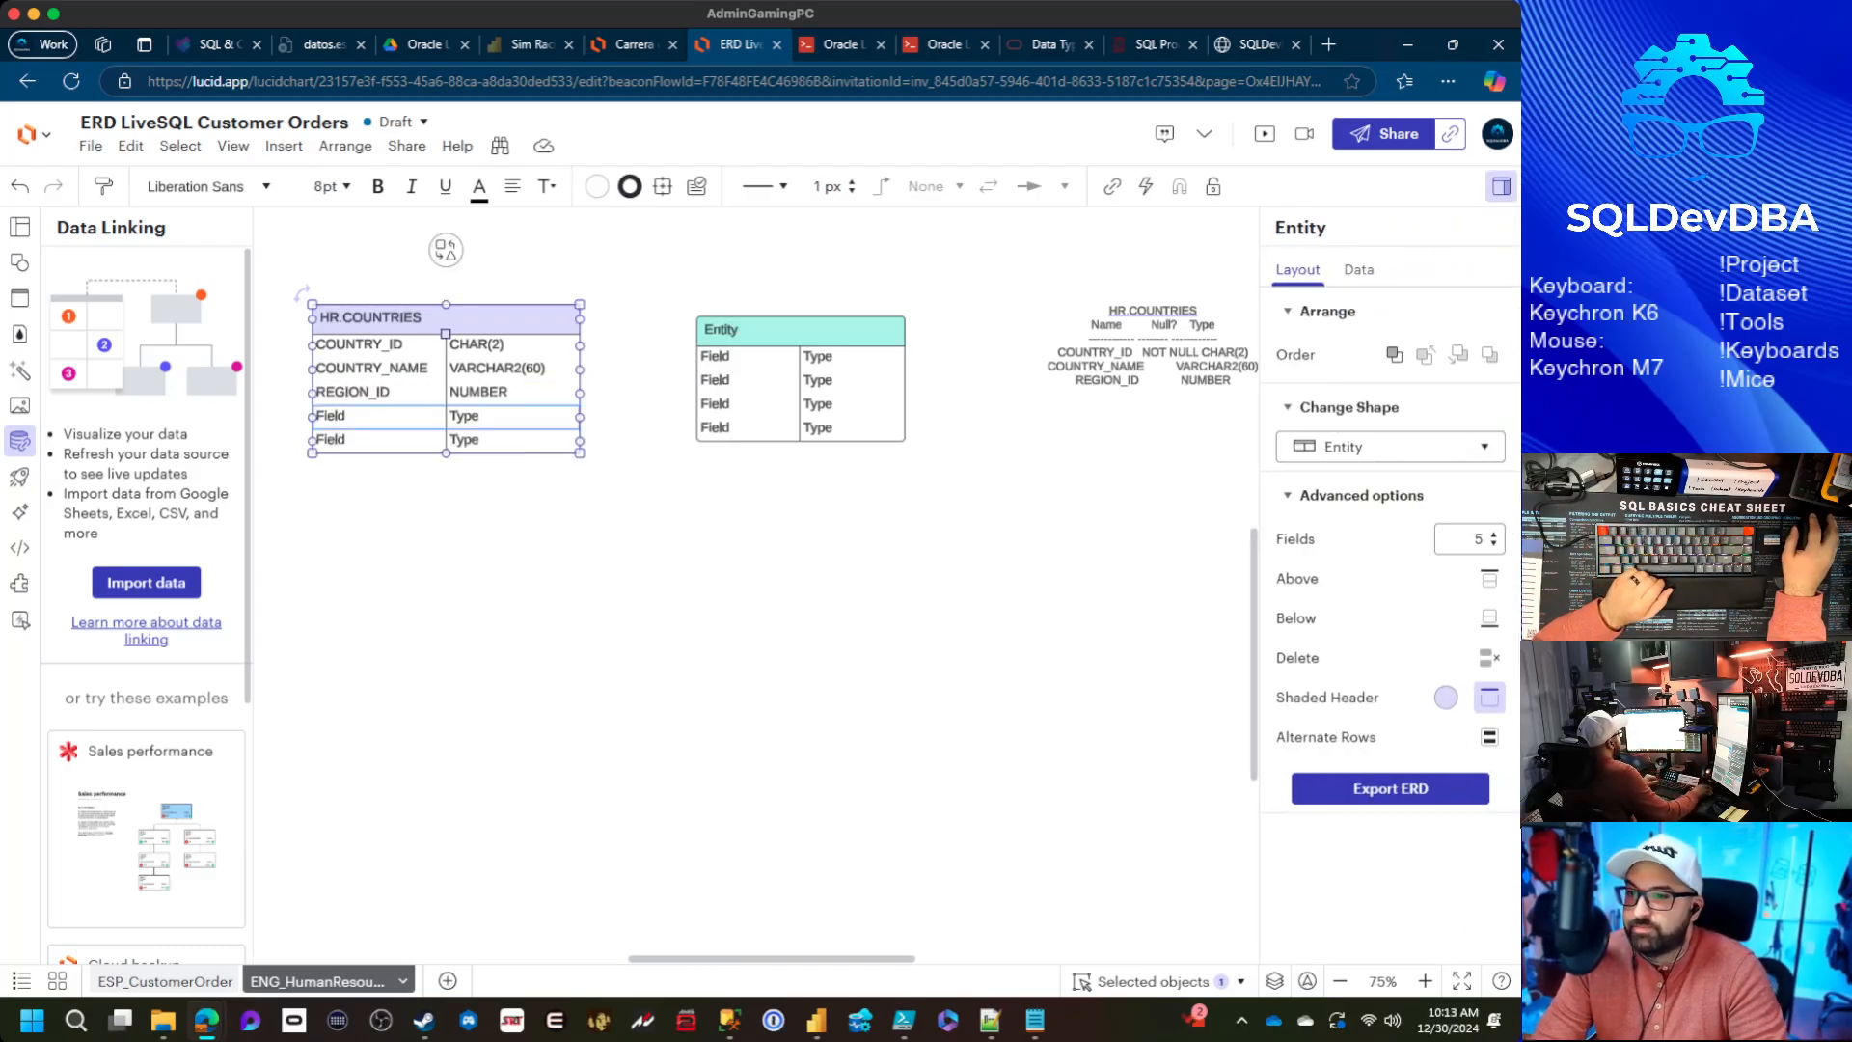
double_click(1493, 543)
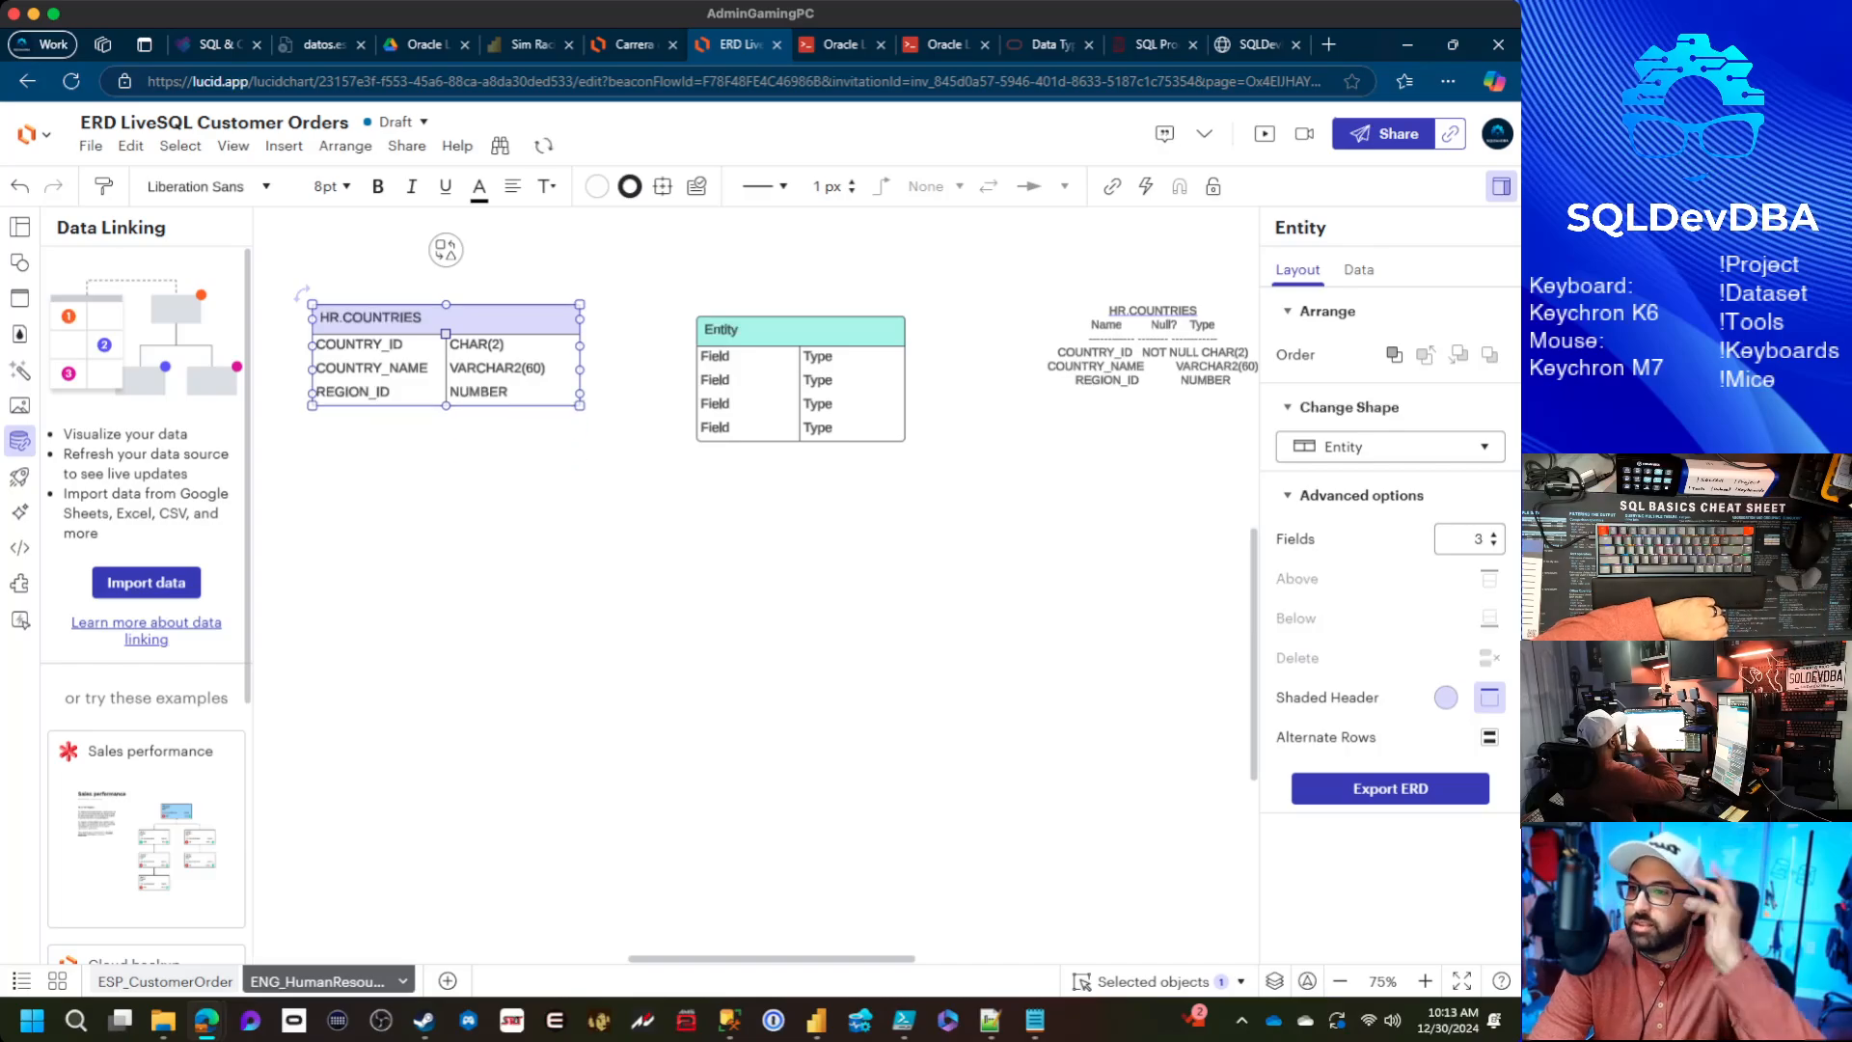
drag(800, 331, 812, 319)
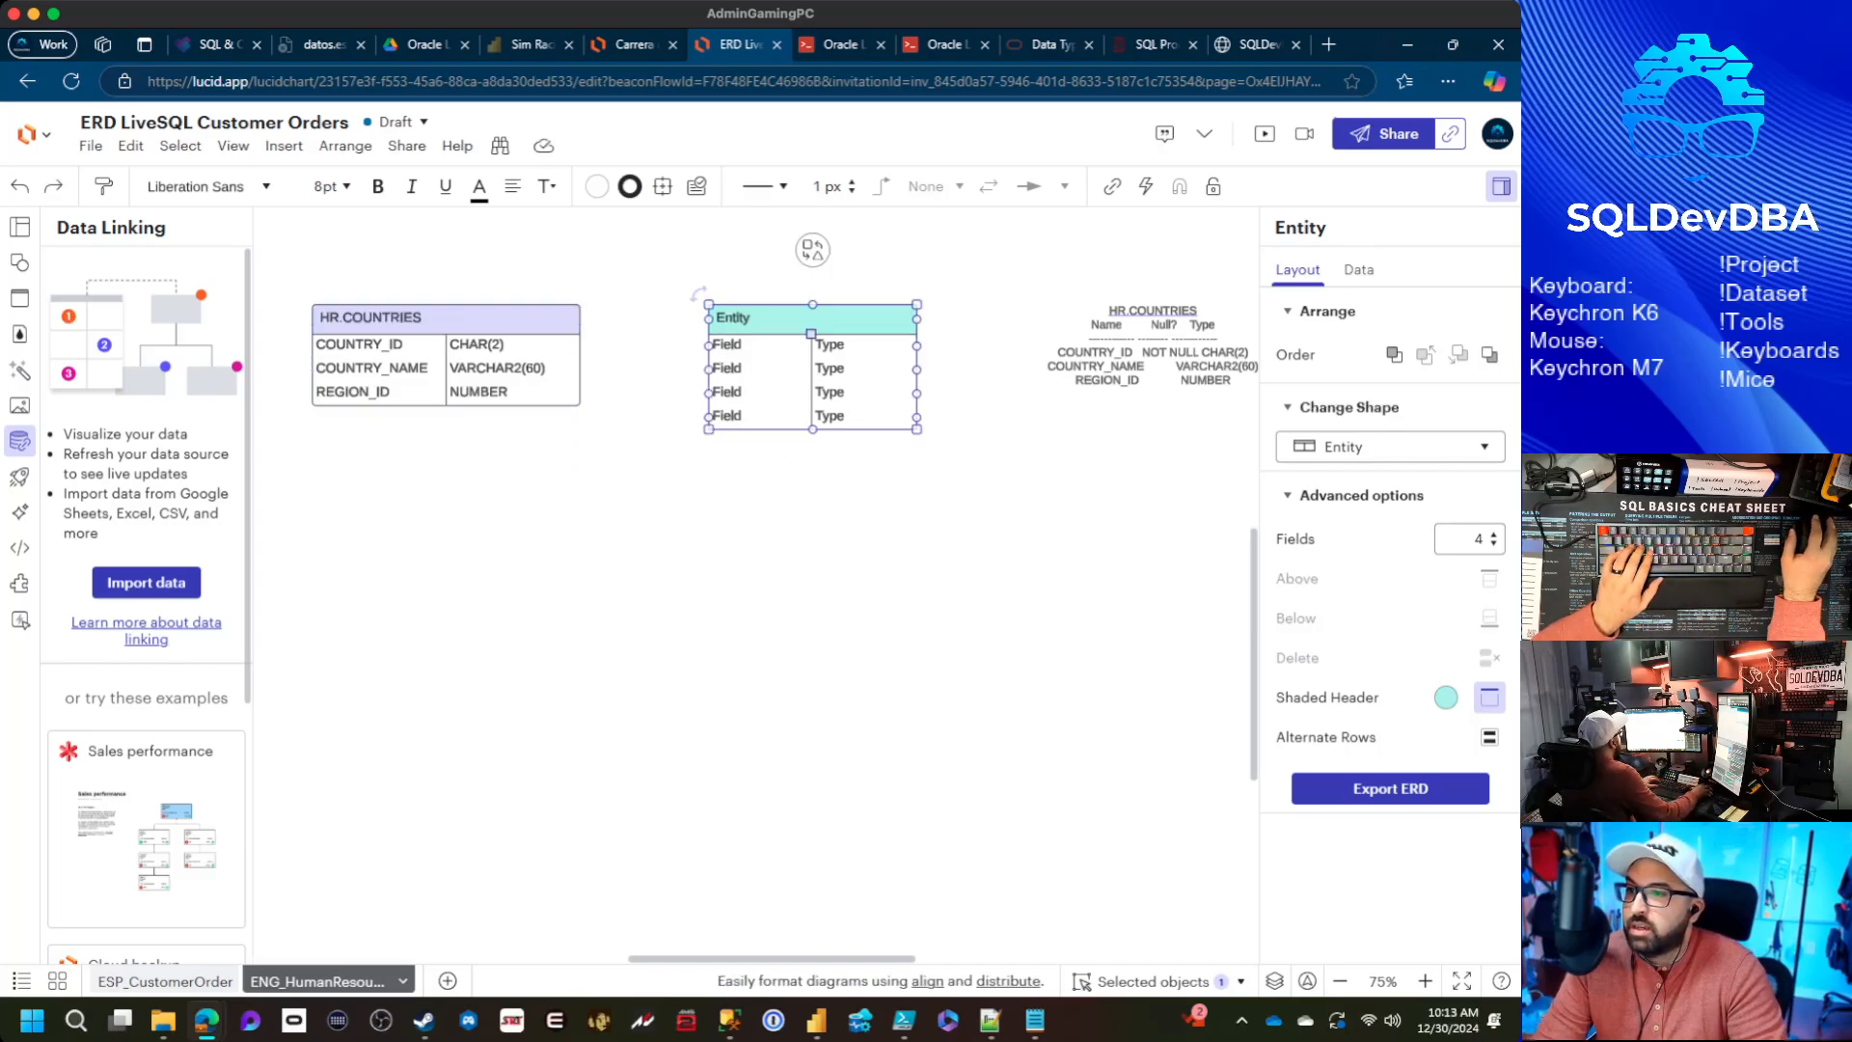
click(644, 347)
click(483, 319)
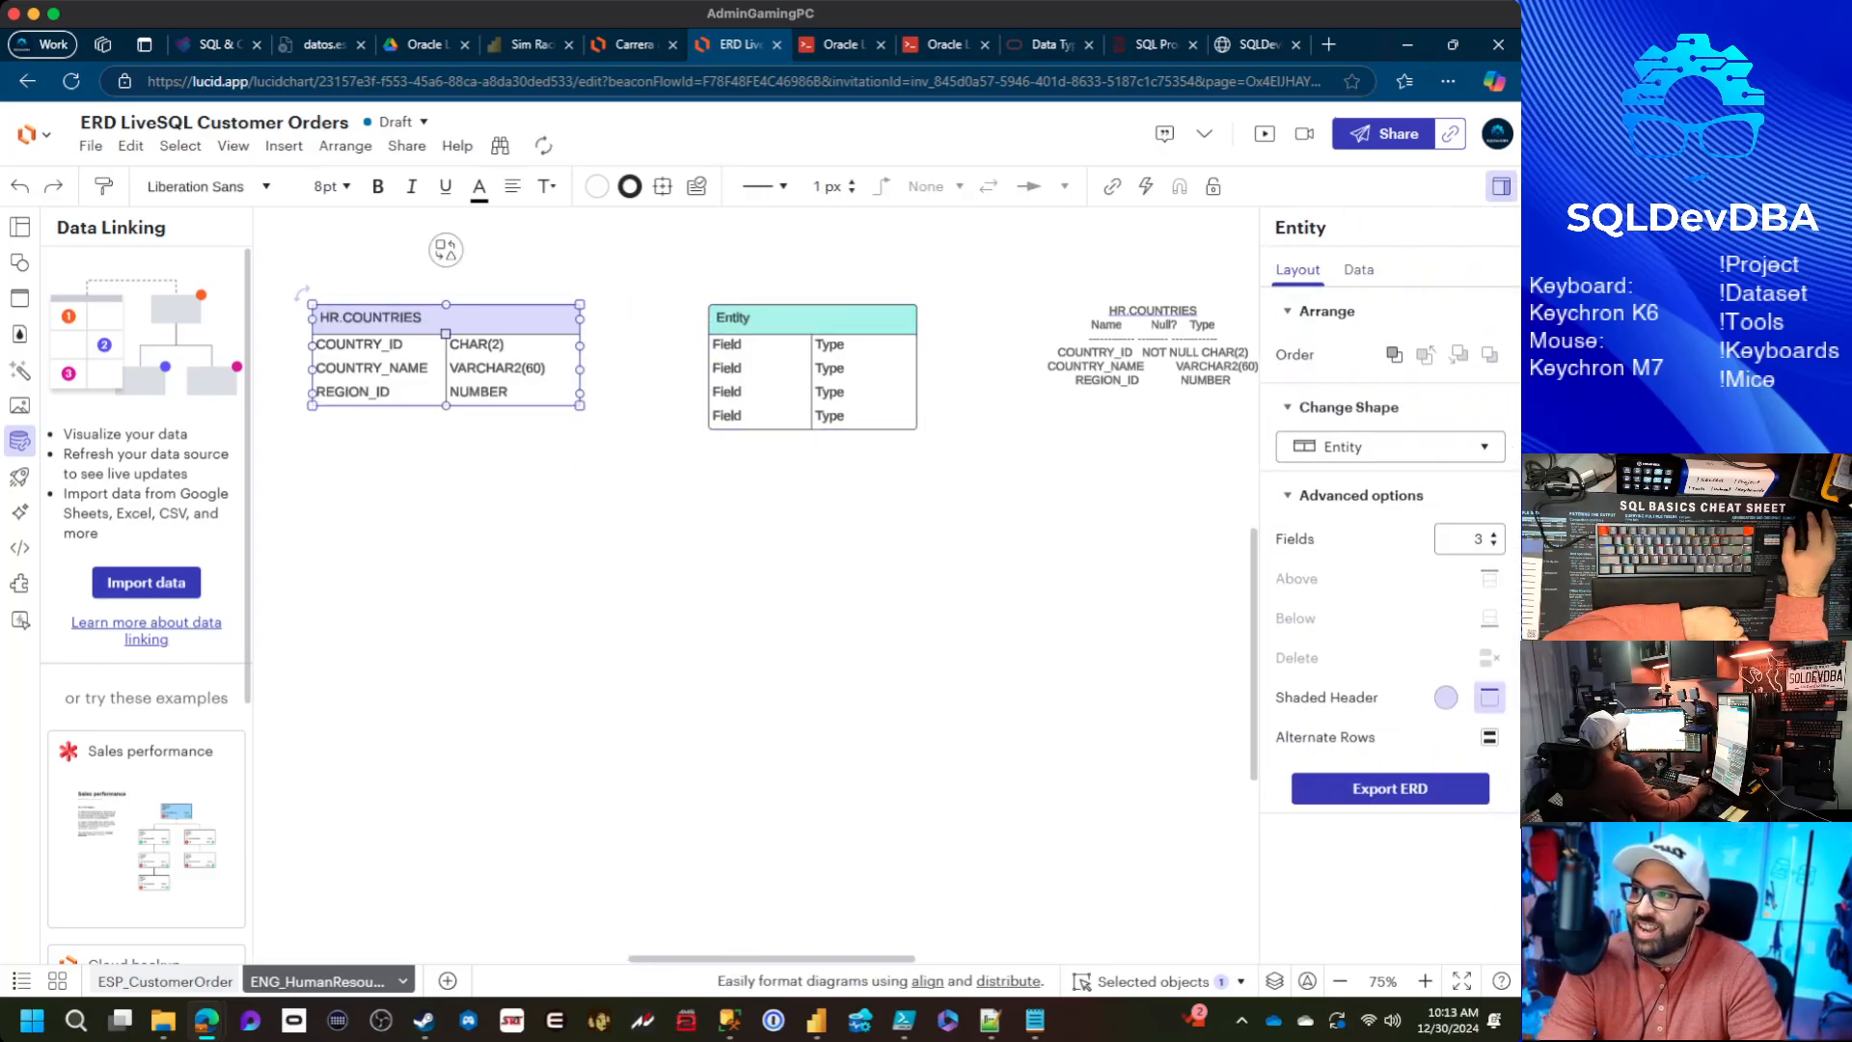
Switch to Oracle Live SQL, close the classic home page and add a DESCRIBE statement for HR.DEPARTMENTS to the worksheet
click(633, 44)
click(739, 45)
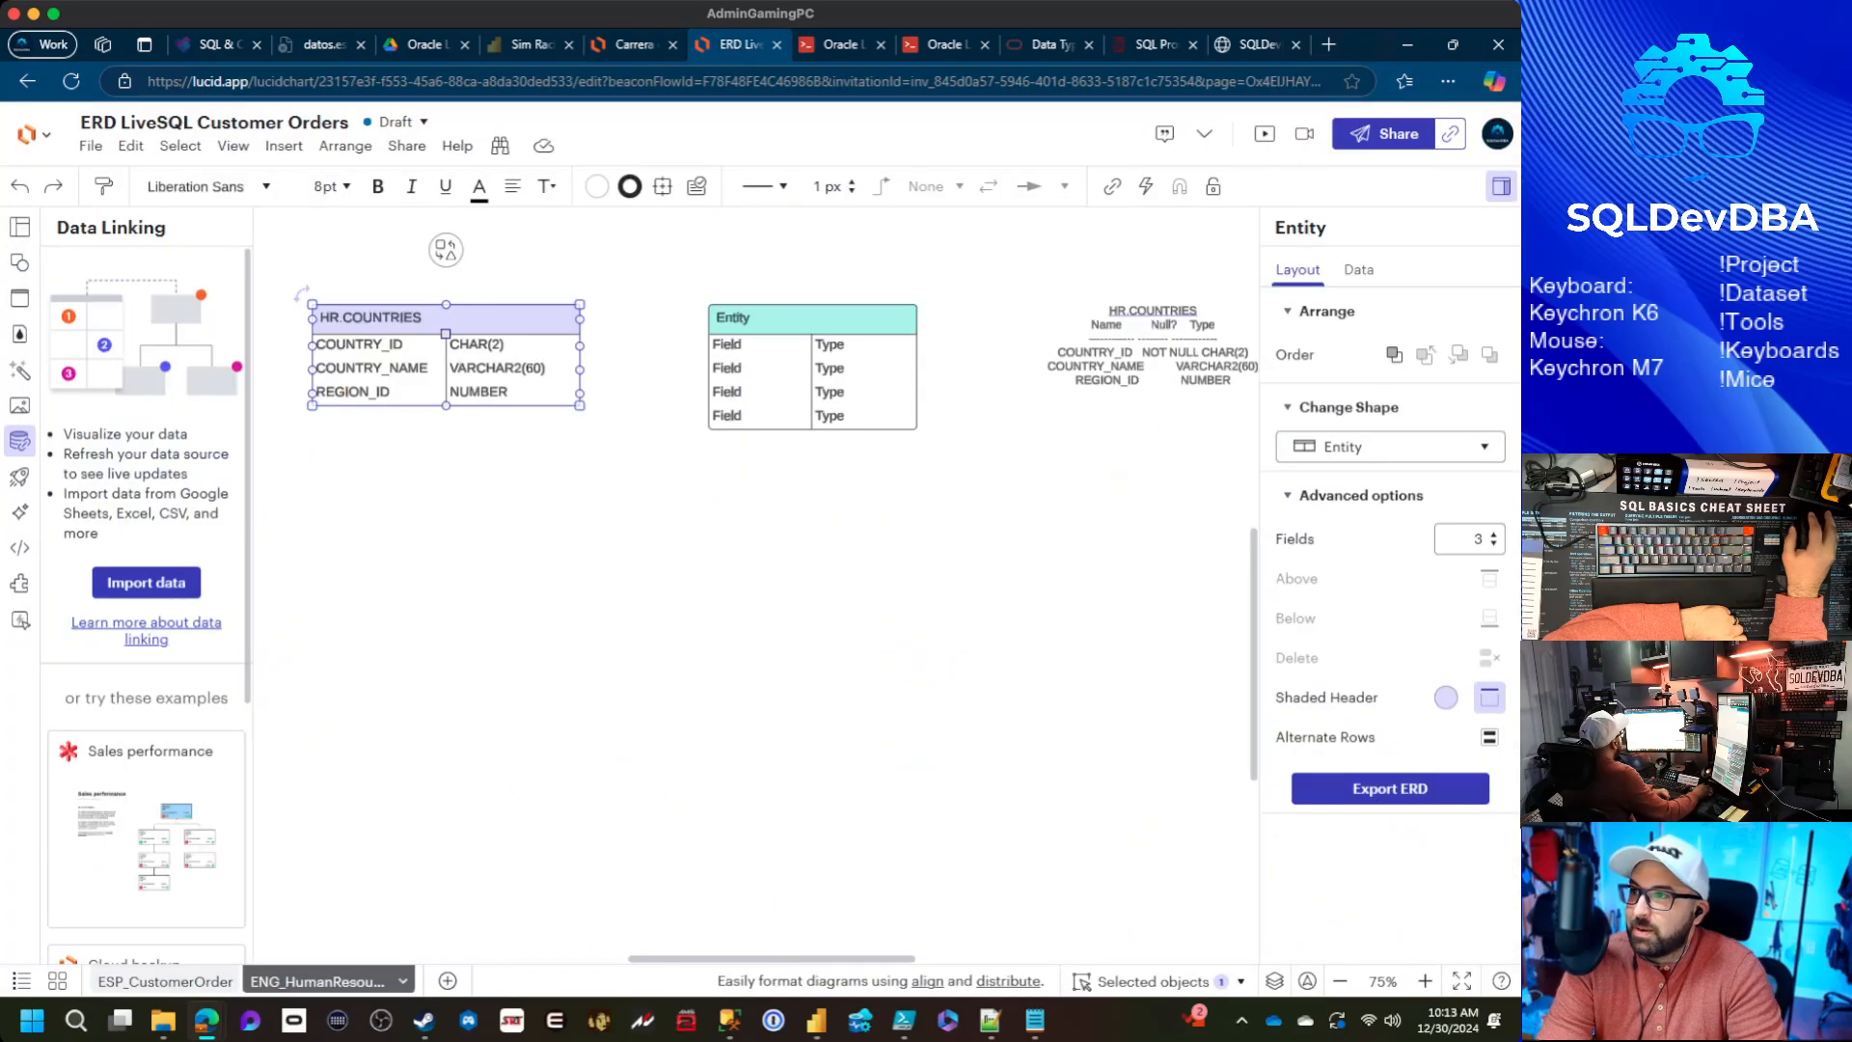
click(839, 45)
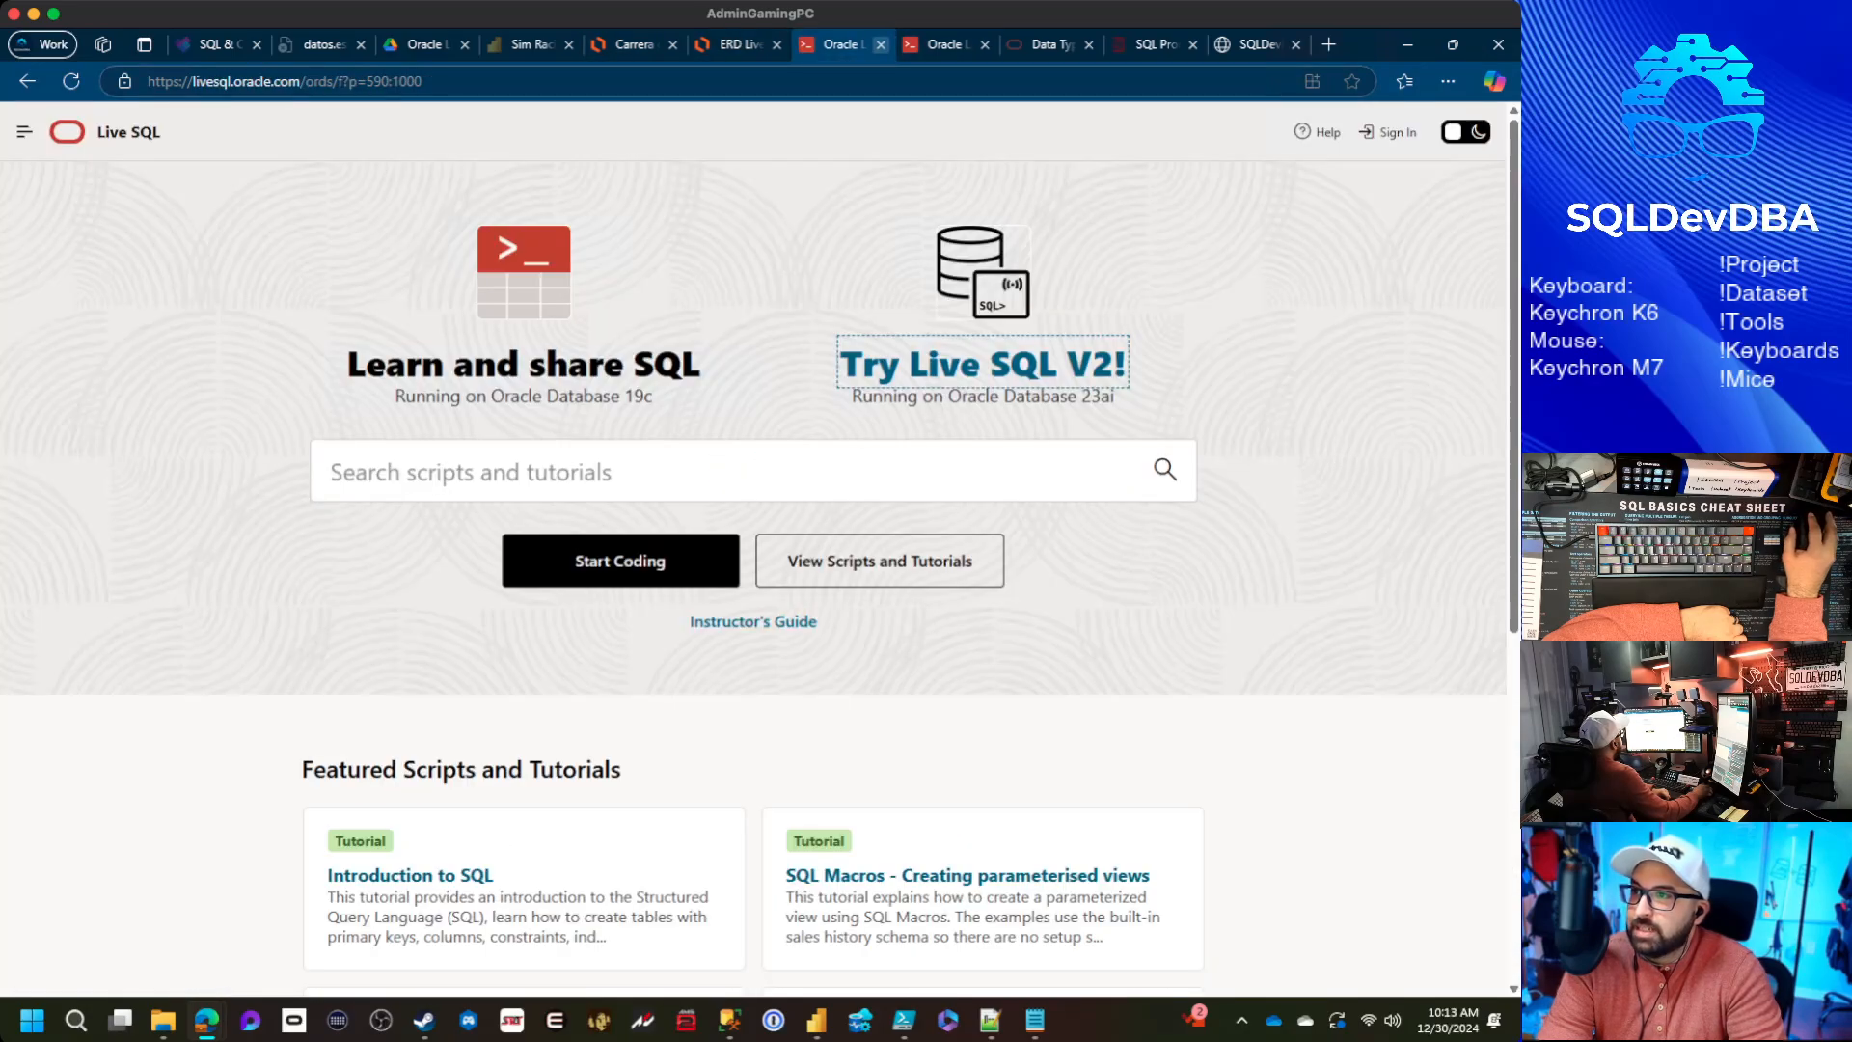
click(880, 45)
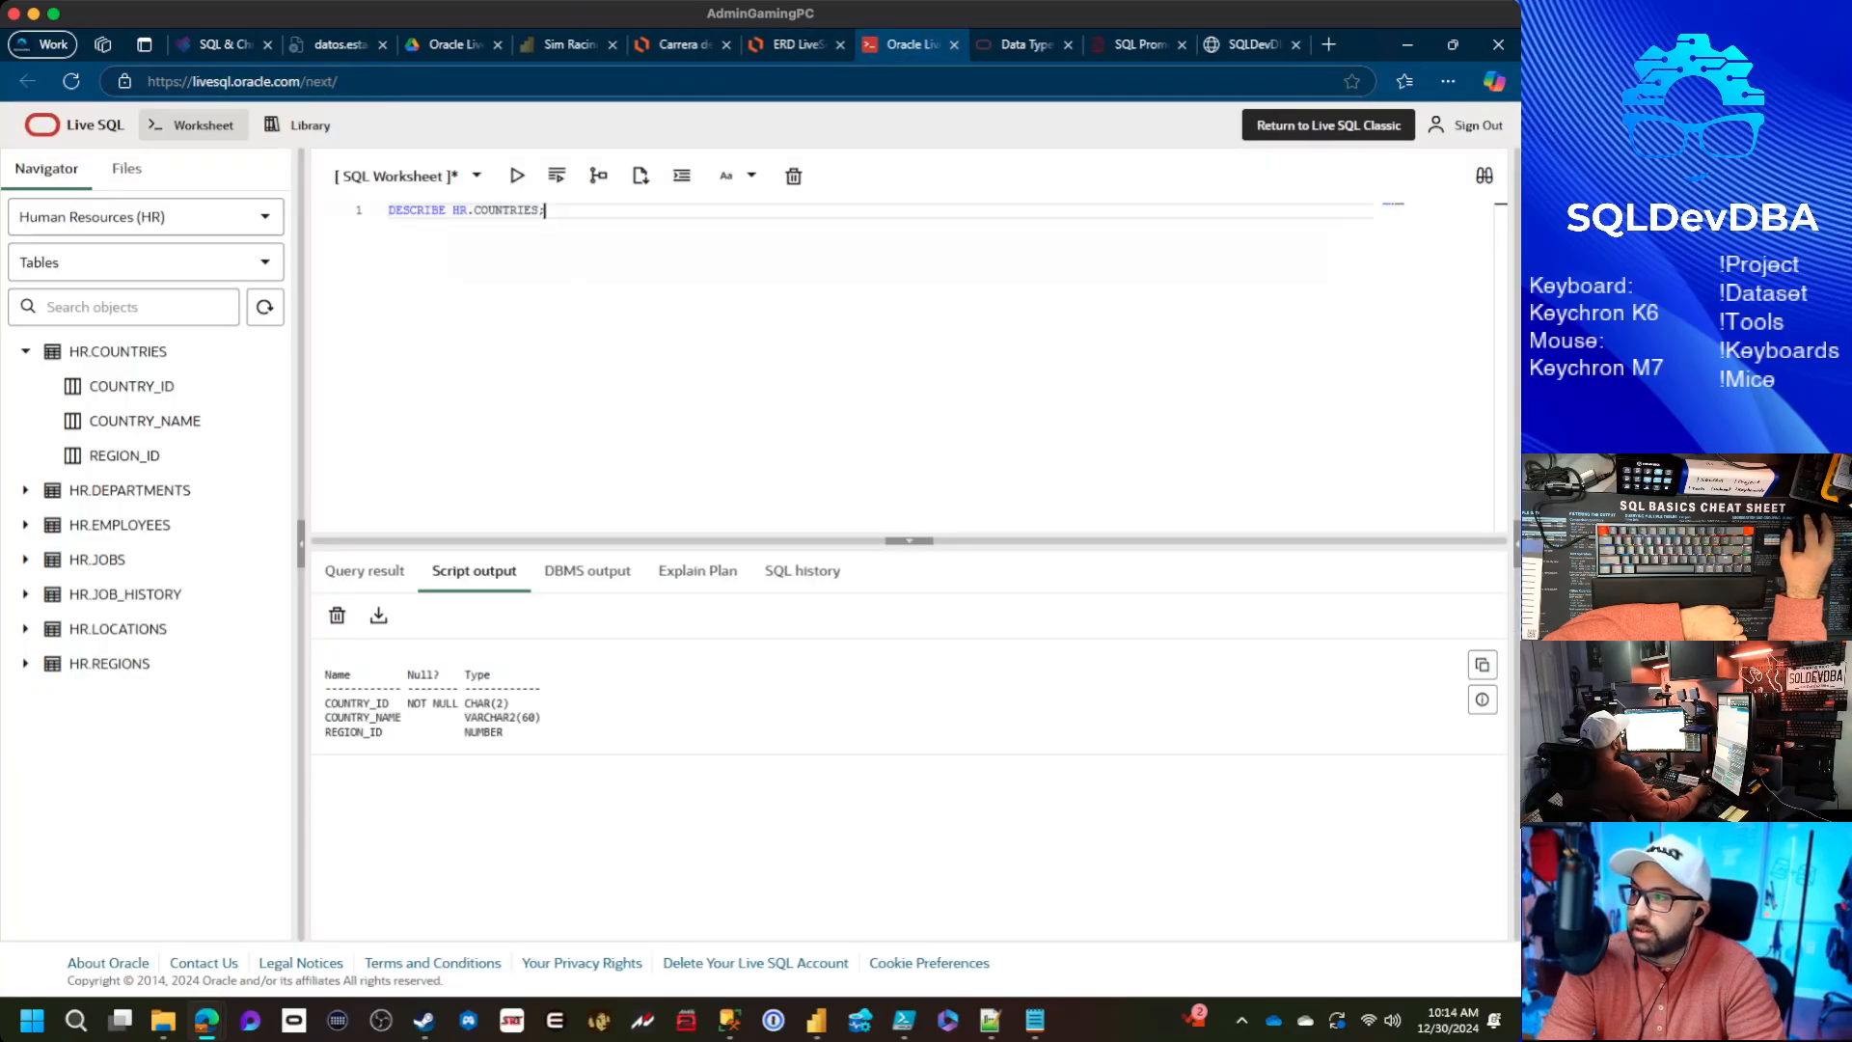
right_click(147, 492)
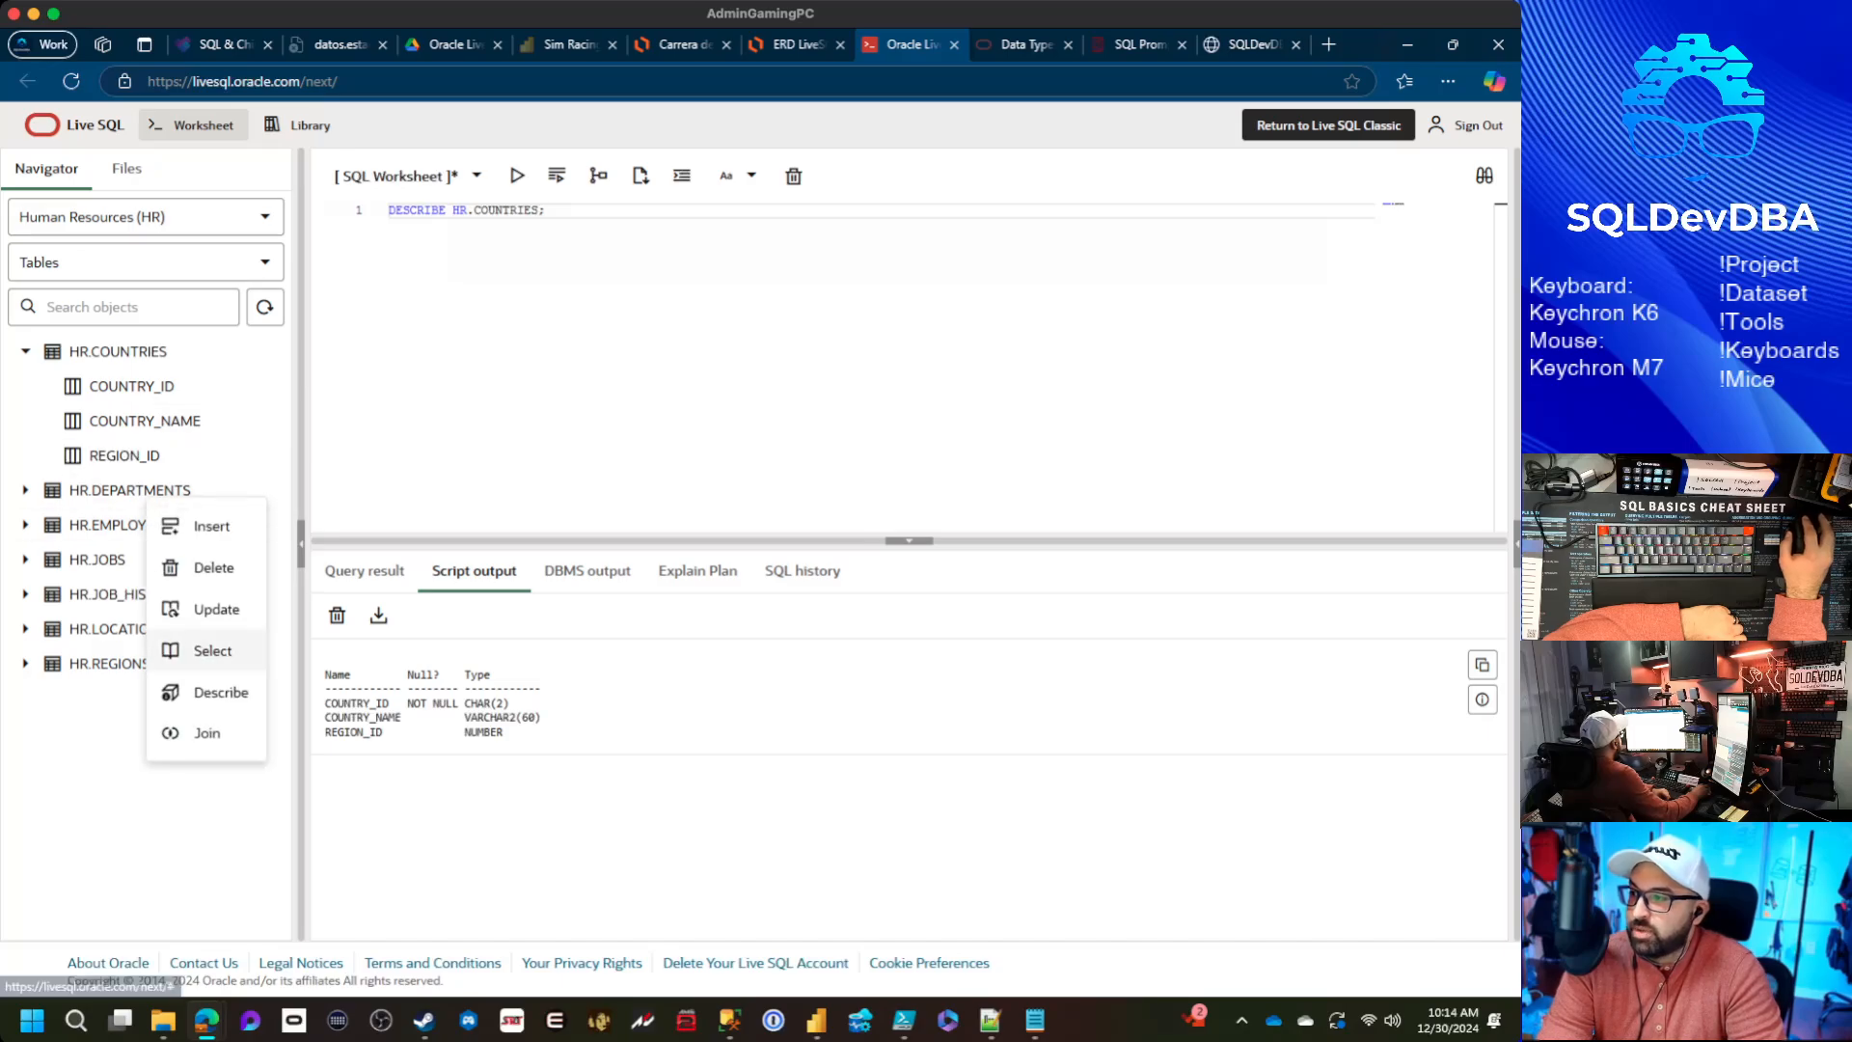
click(221, 692)
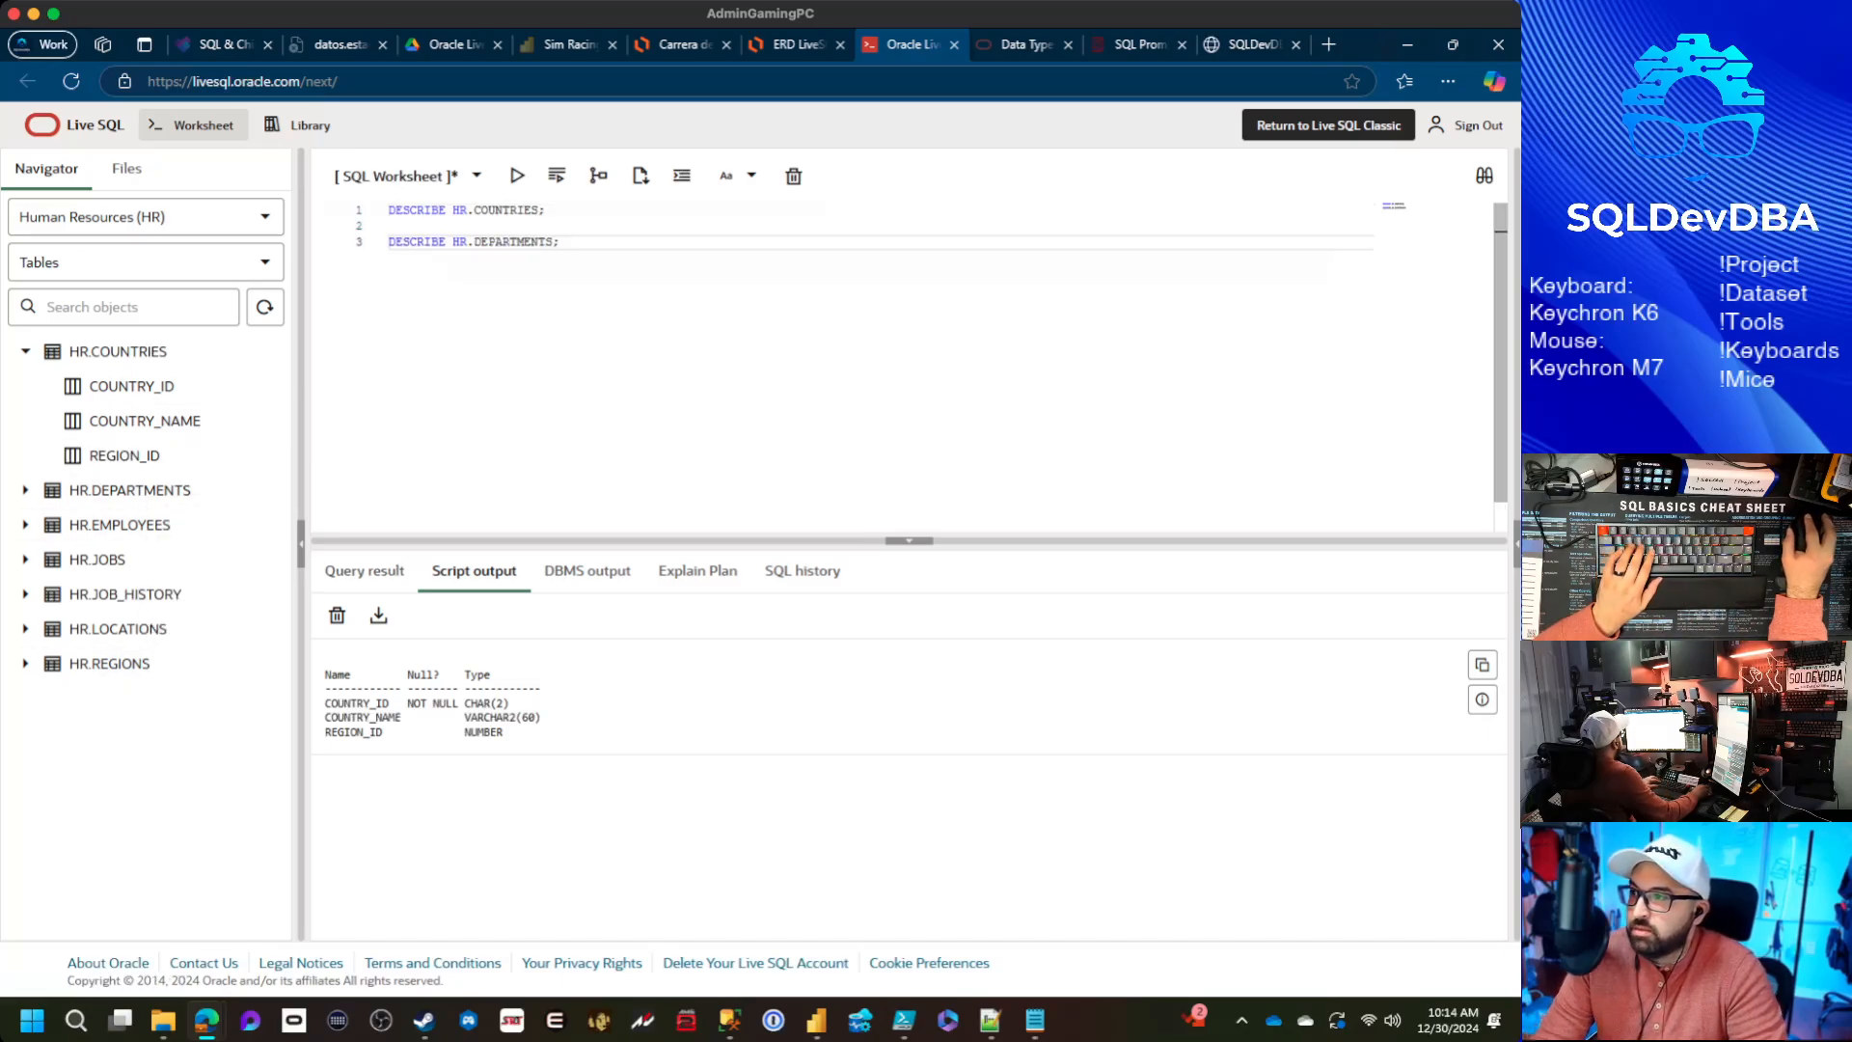
Run the DESCRIBE statement for HR.DEPARTMENTS and copy its resulting column listing from the script output
key(ctrl+Return)
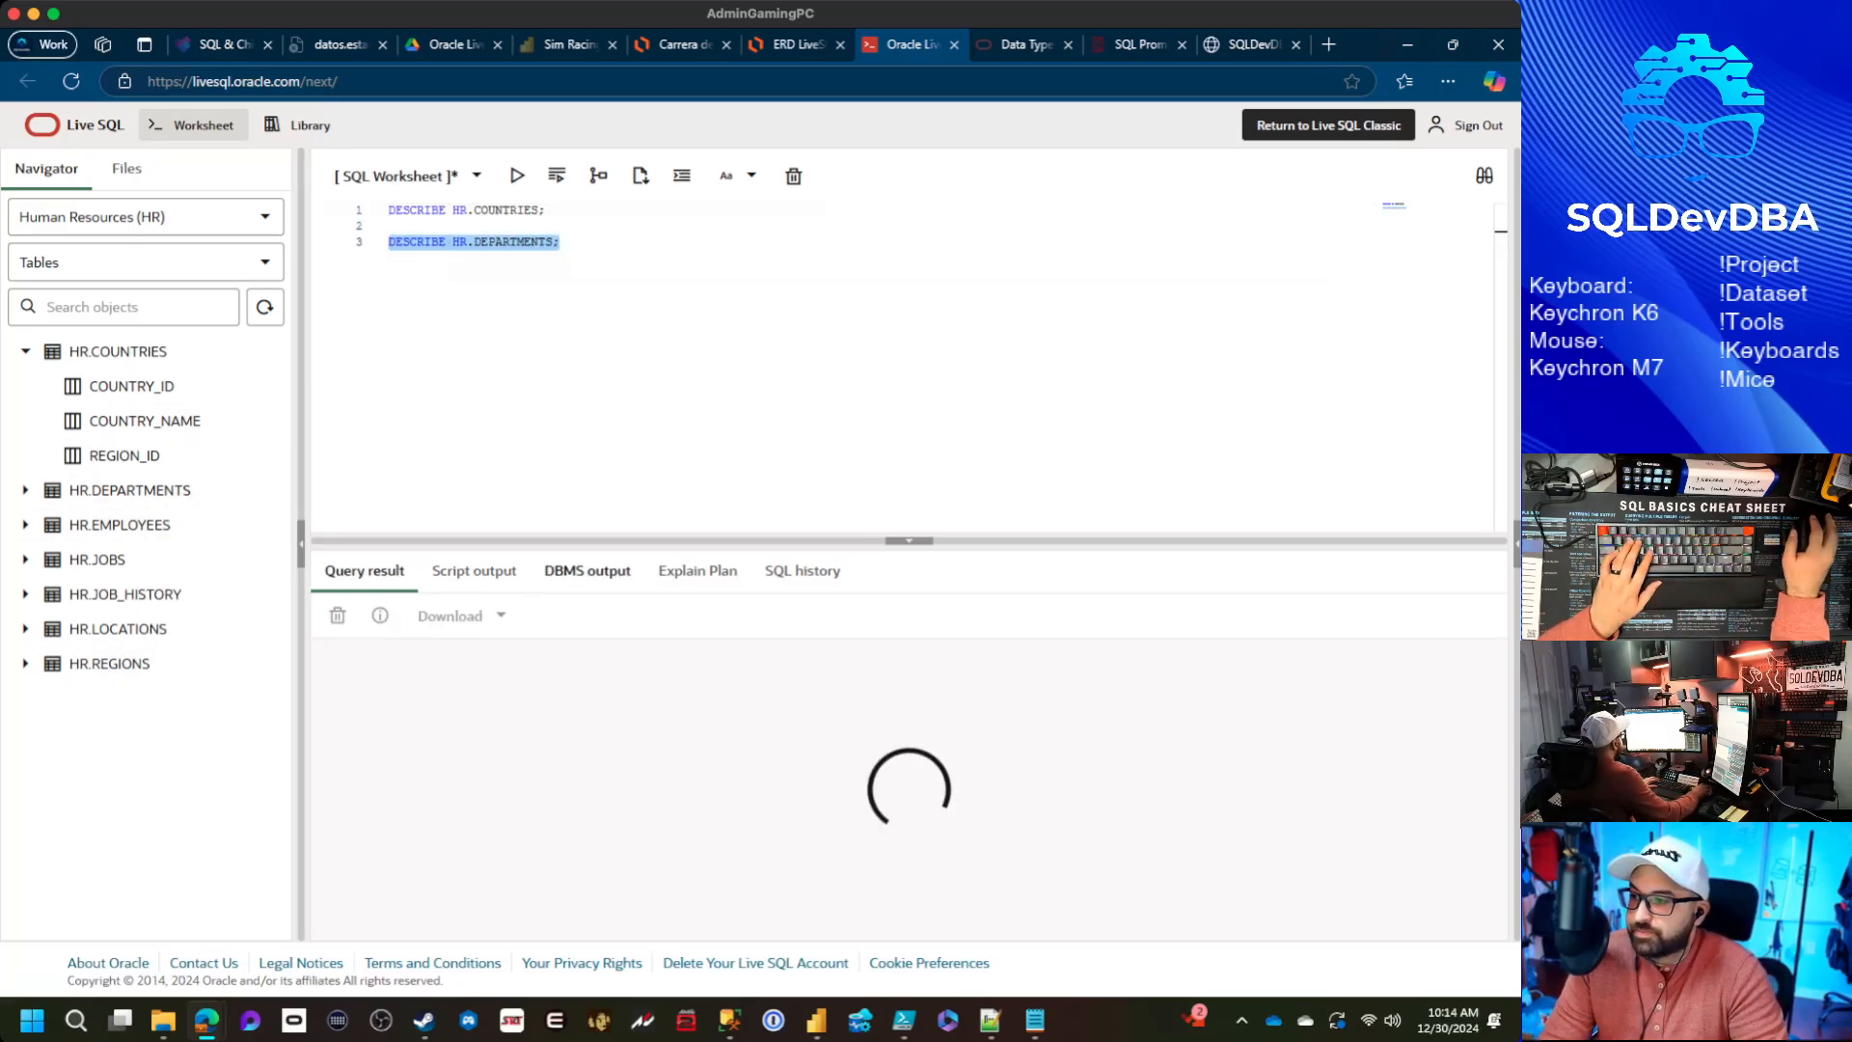
drag(548, 864, 322, 786)
drag(333, 176, 324, 786)
key(ctrl+c)
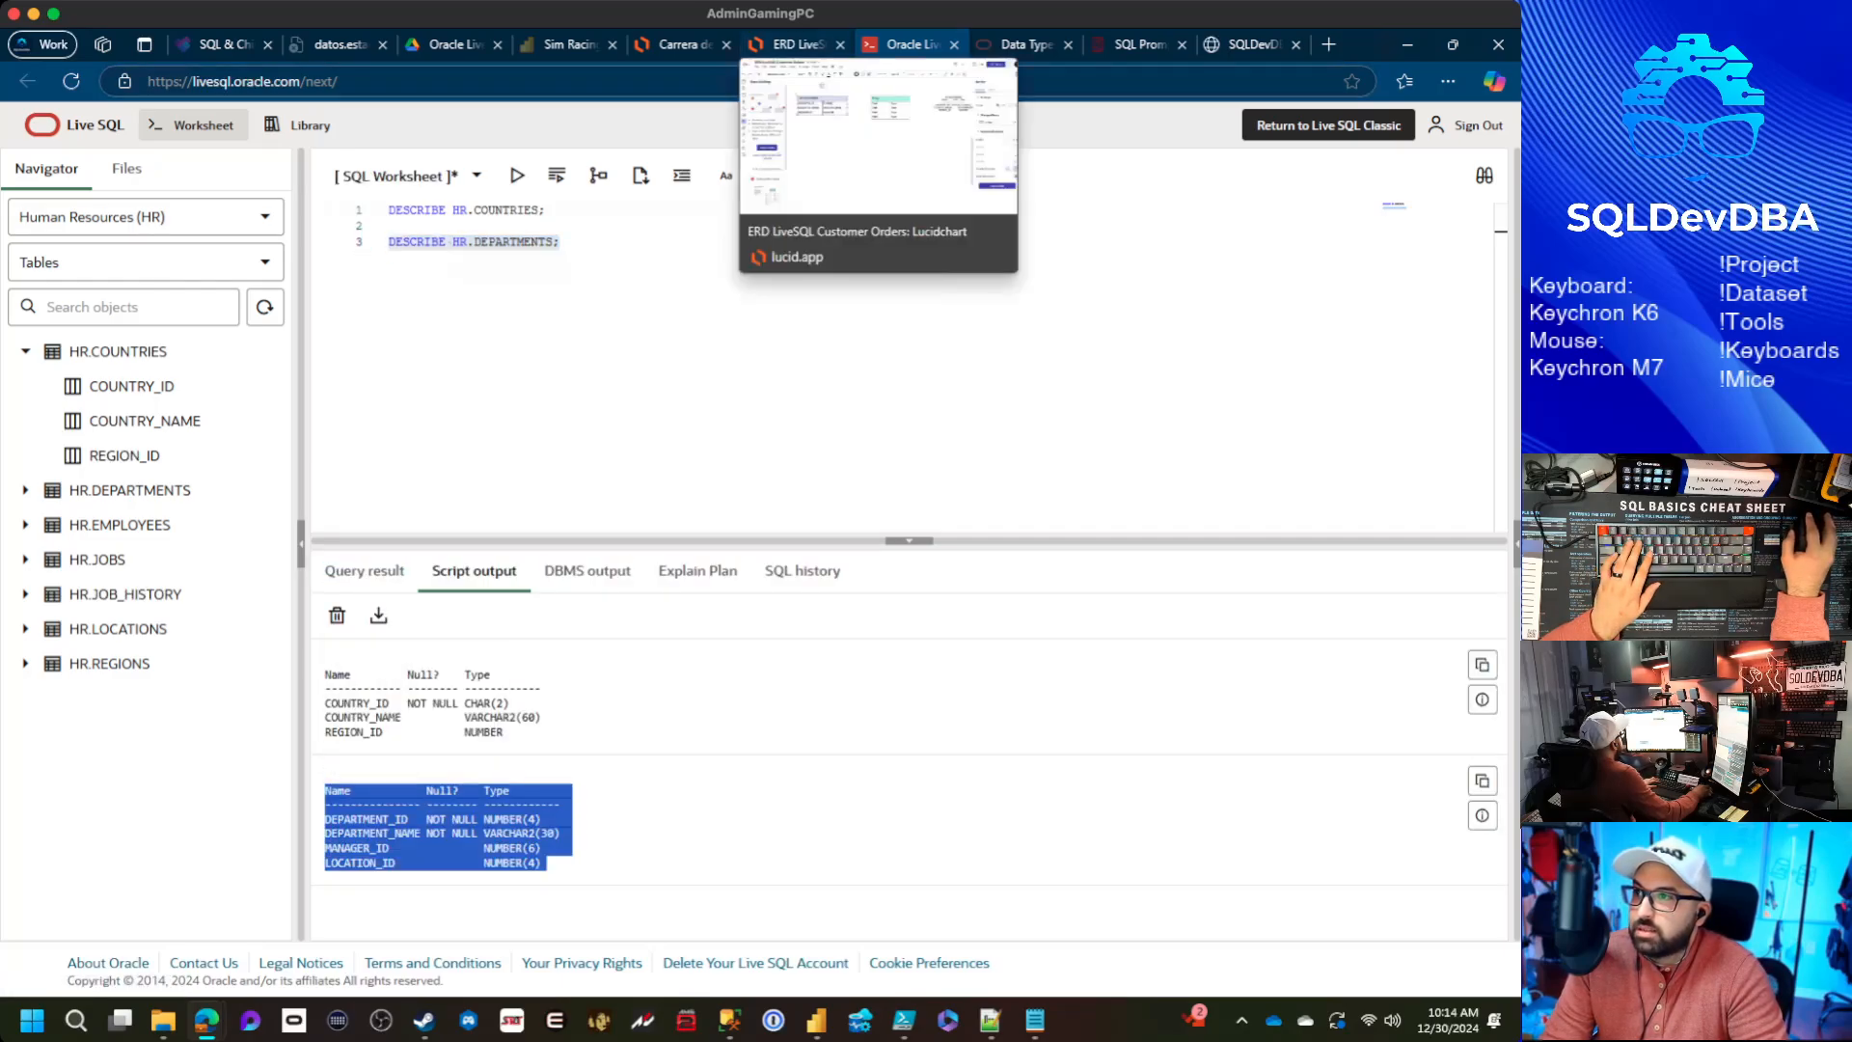
Switch to Lucidchart, paste the column listing into a new text block below the HR.COUNTRIES text, and enlarge it so each column fits one line
click(791, 45)
double_click(1152, 352)
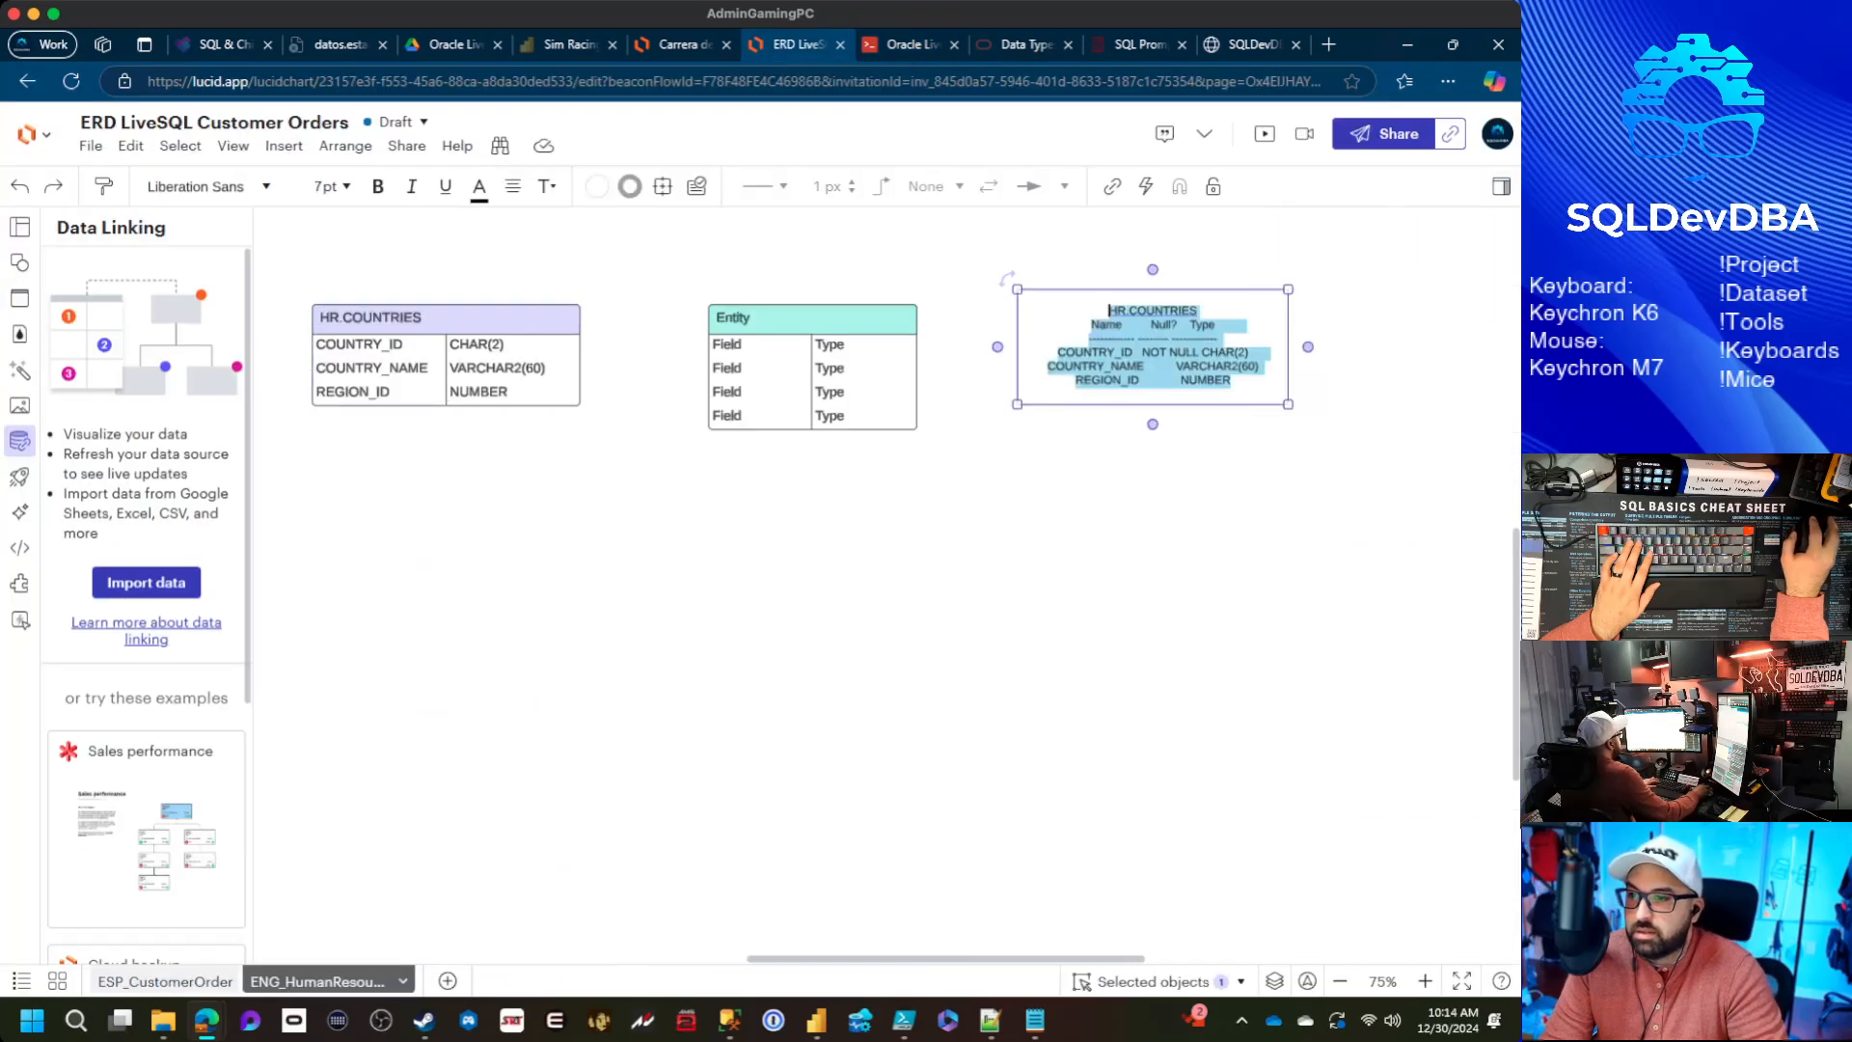
click(1066, 468)
double_click(1065, 468)
key(ctrl+v)
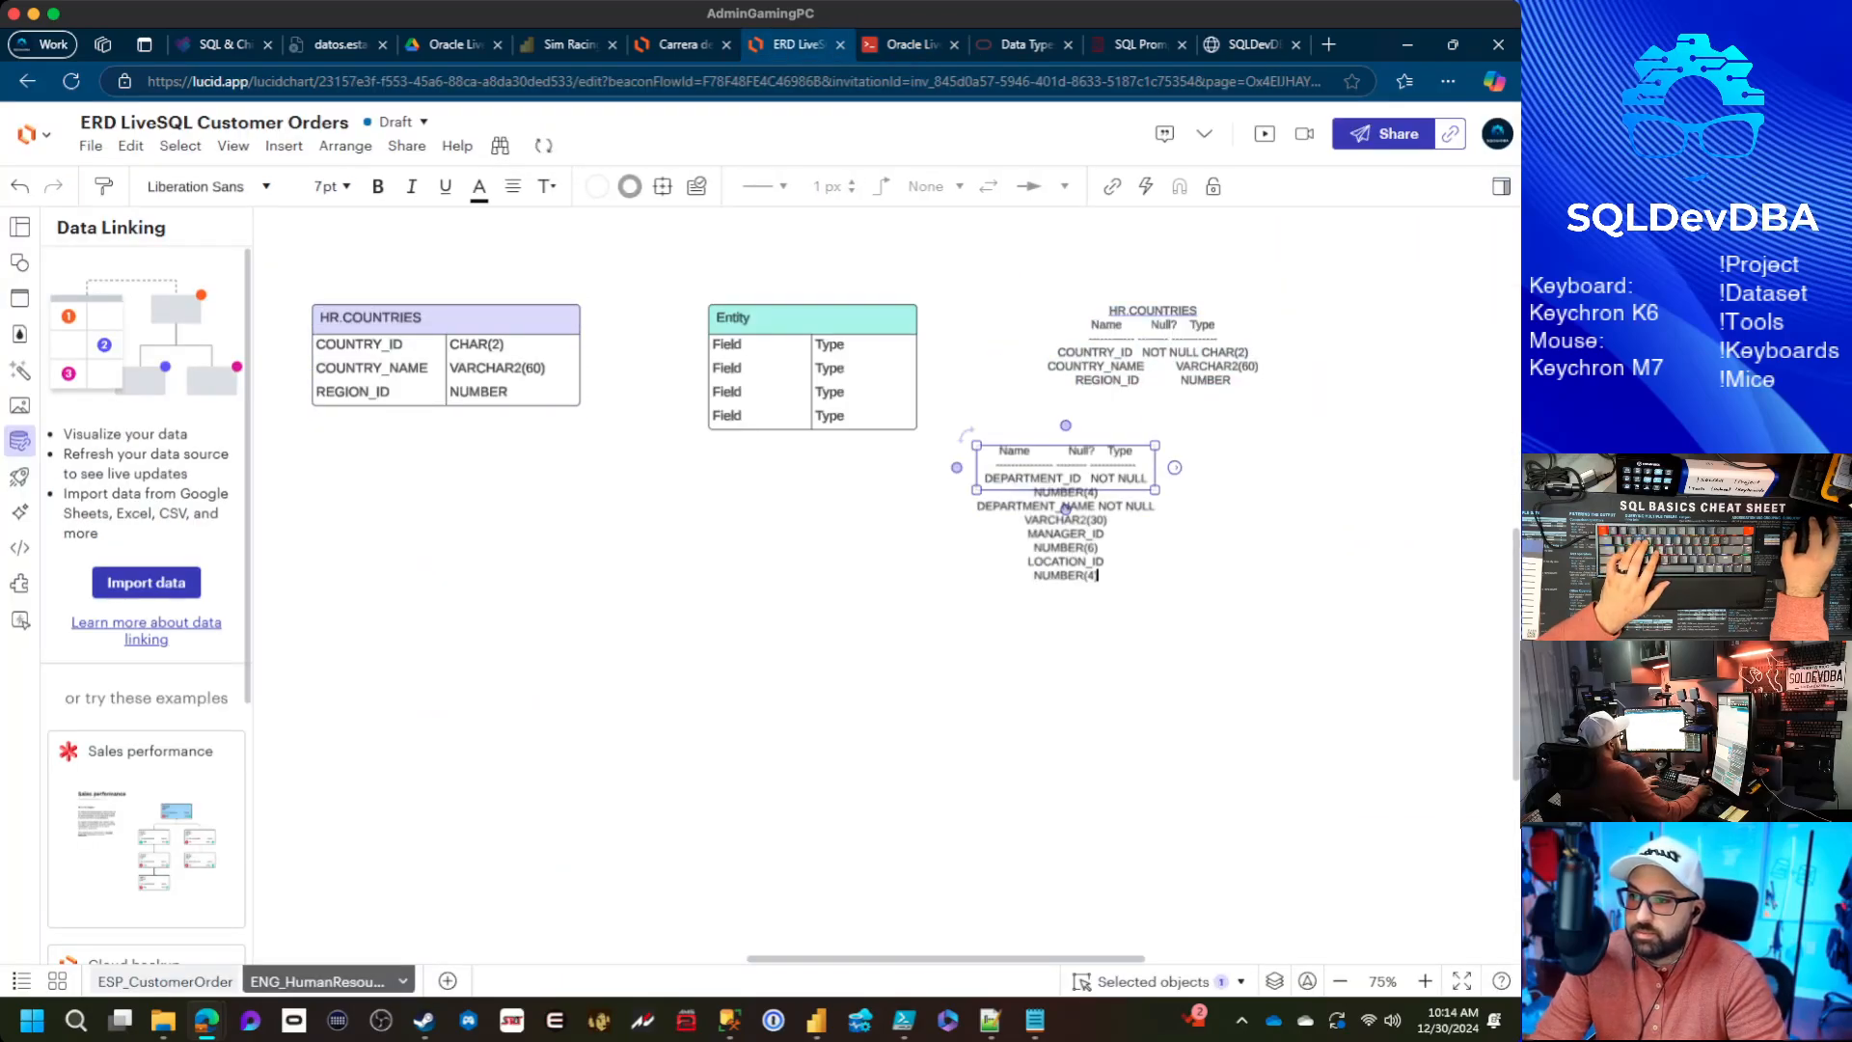
drag(1154, 490, 1333, 563)
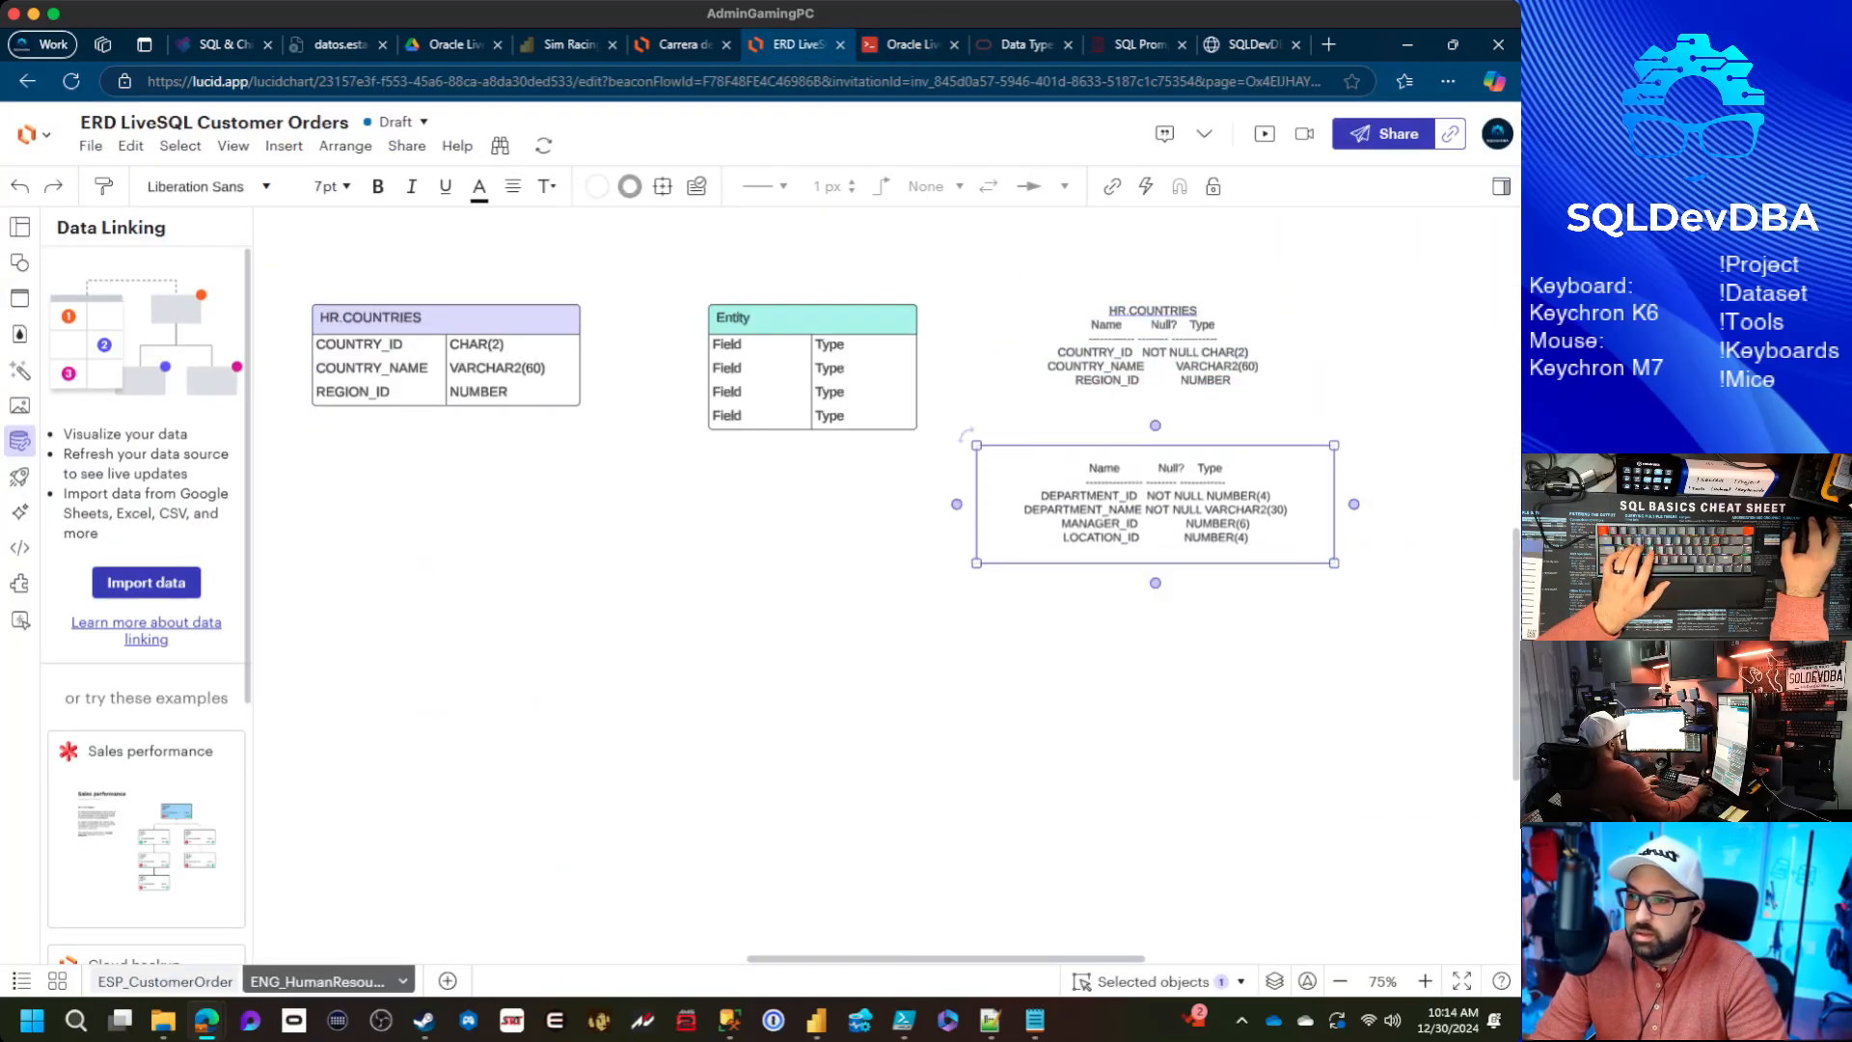
Add the heading HR.DEPARTMENTS above the pasted column listing and shift the text block slightly to the right
key(Return)
key(Up)
text(HR)
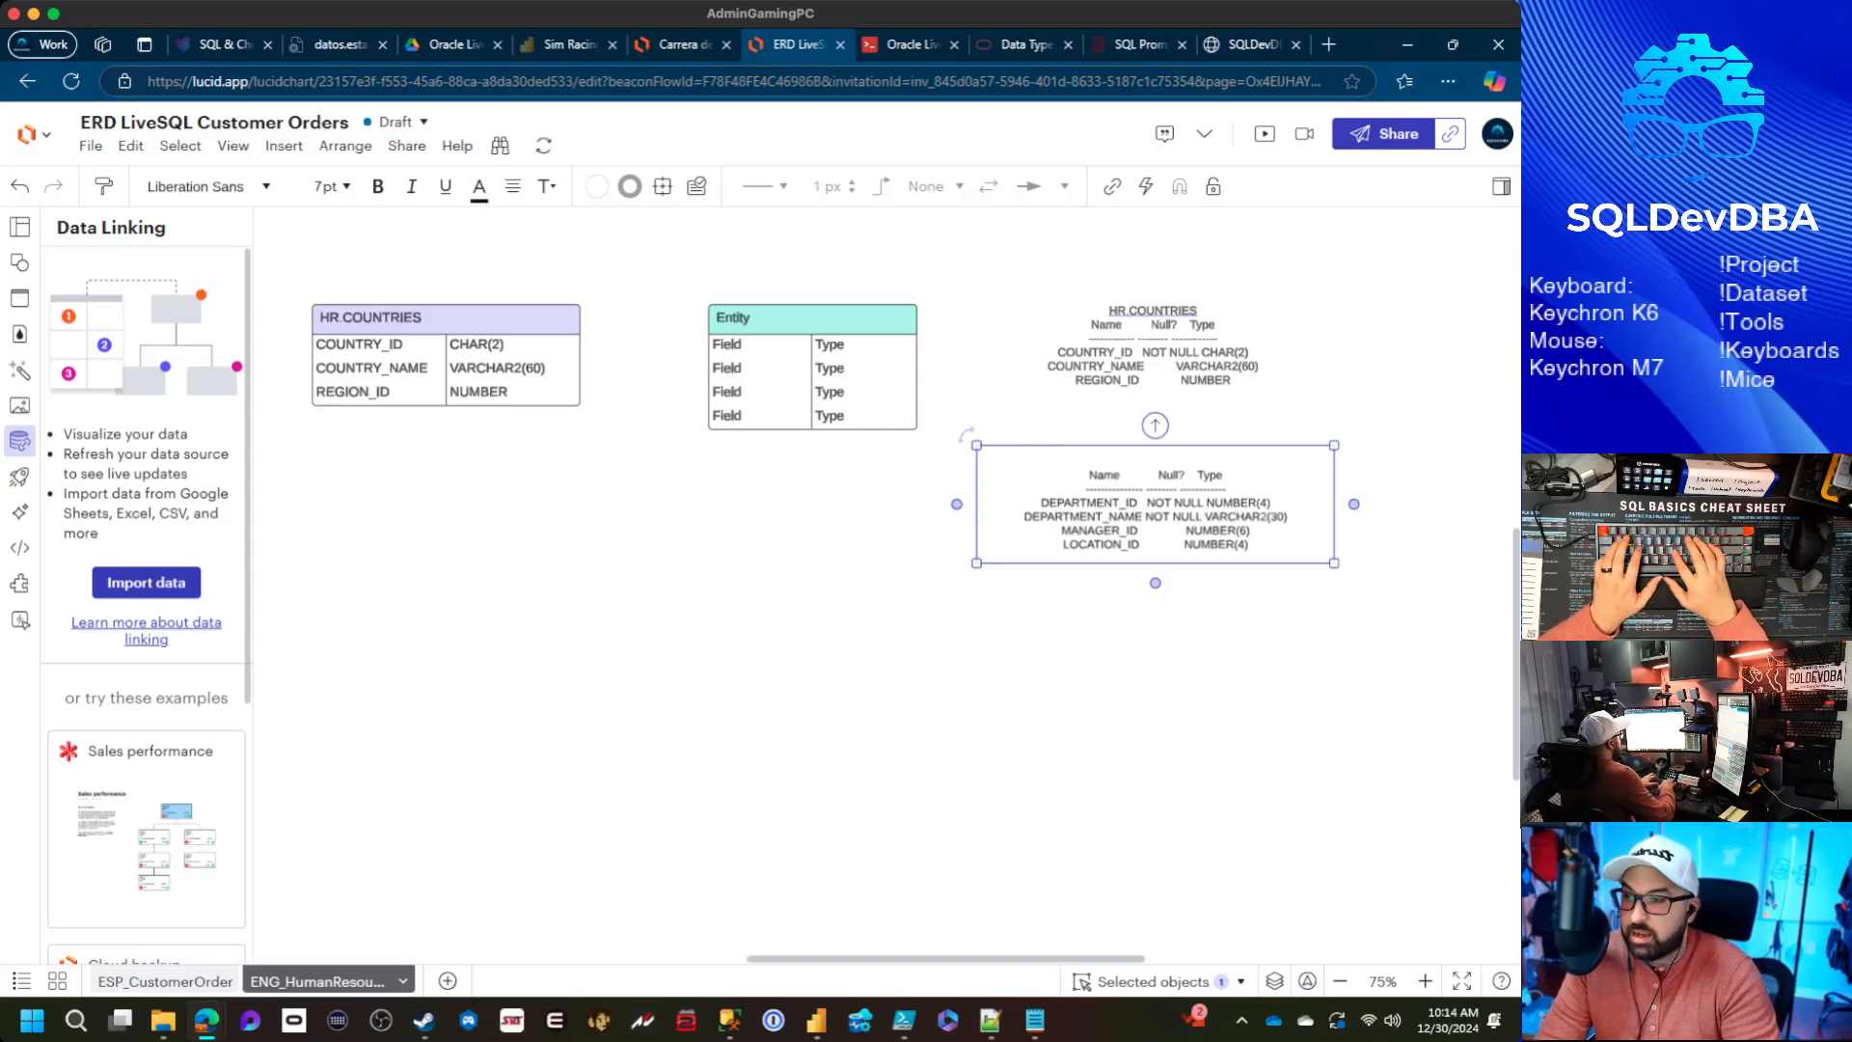
text(.DEPAR)
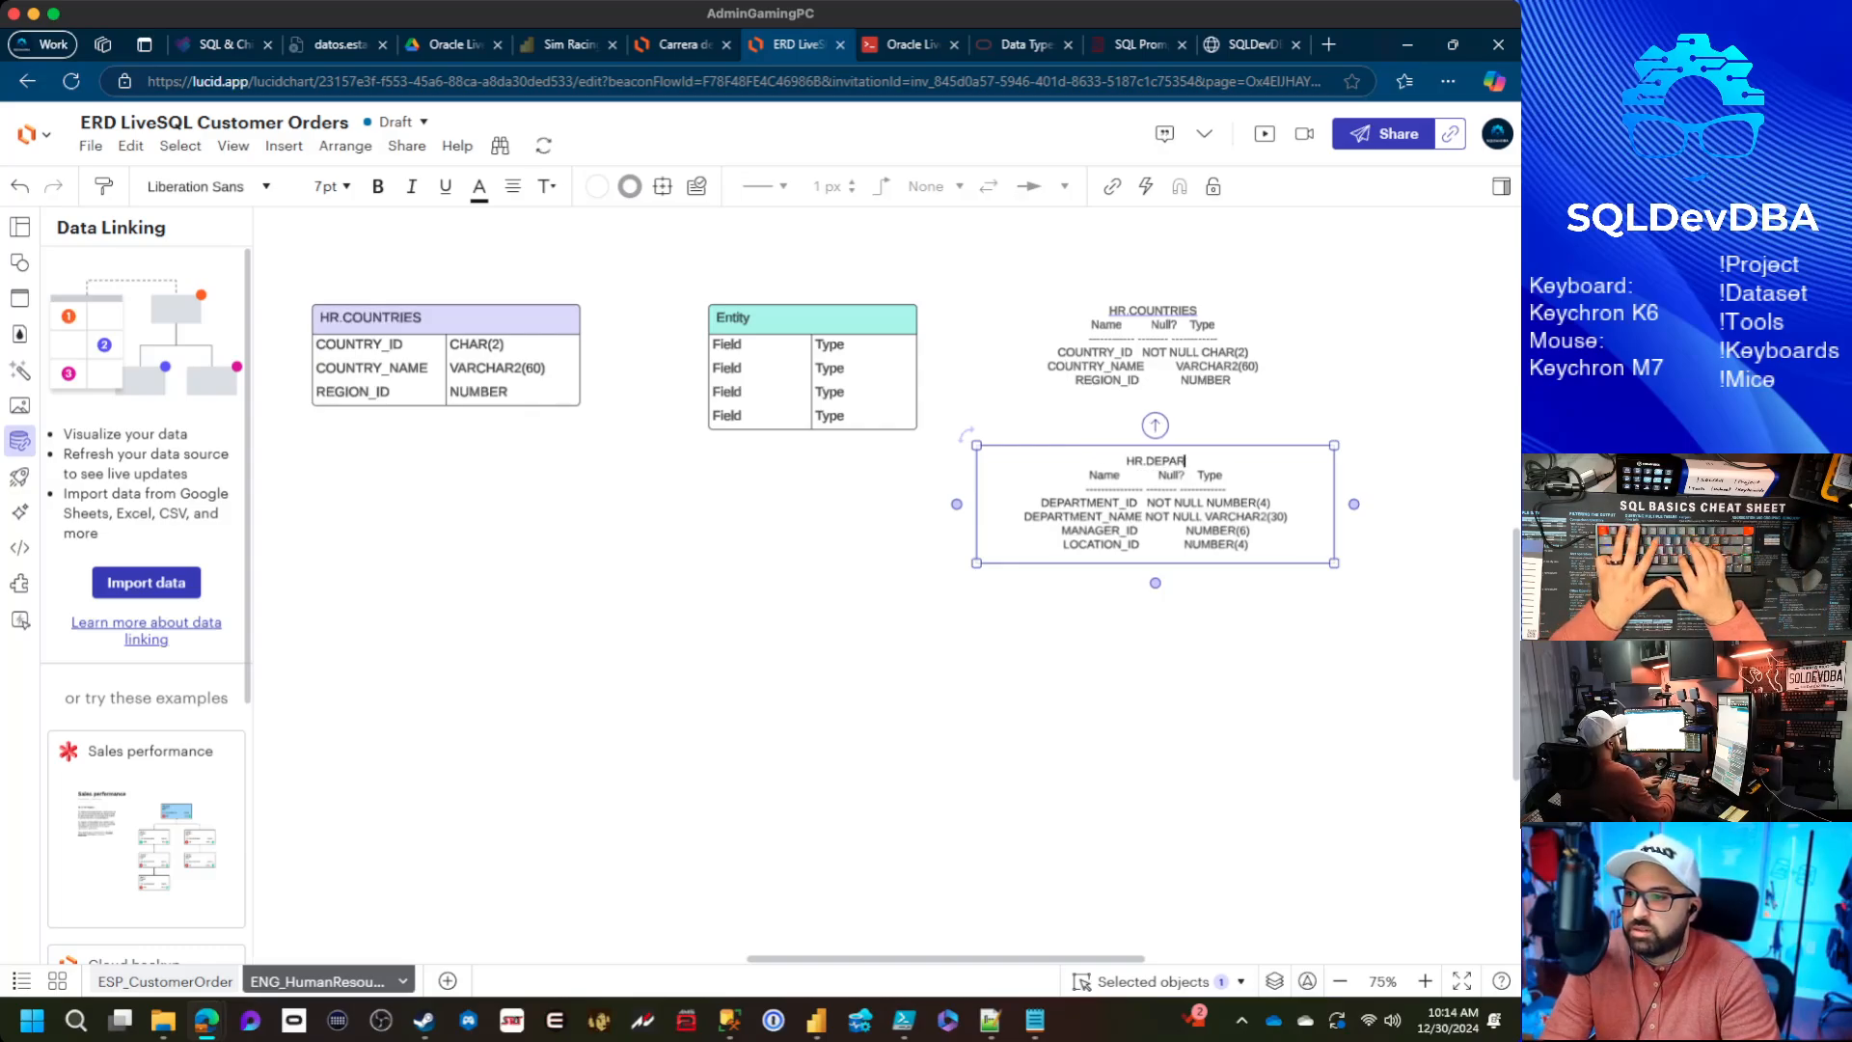
text(TMENTS)
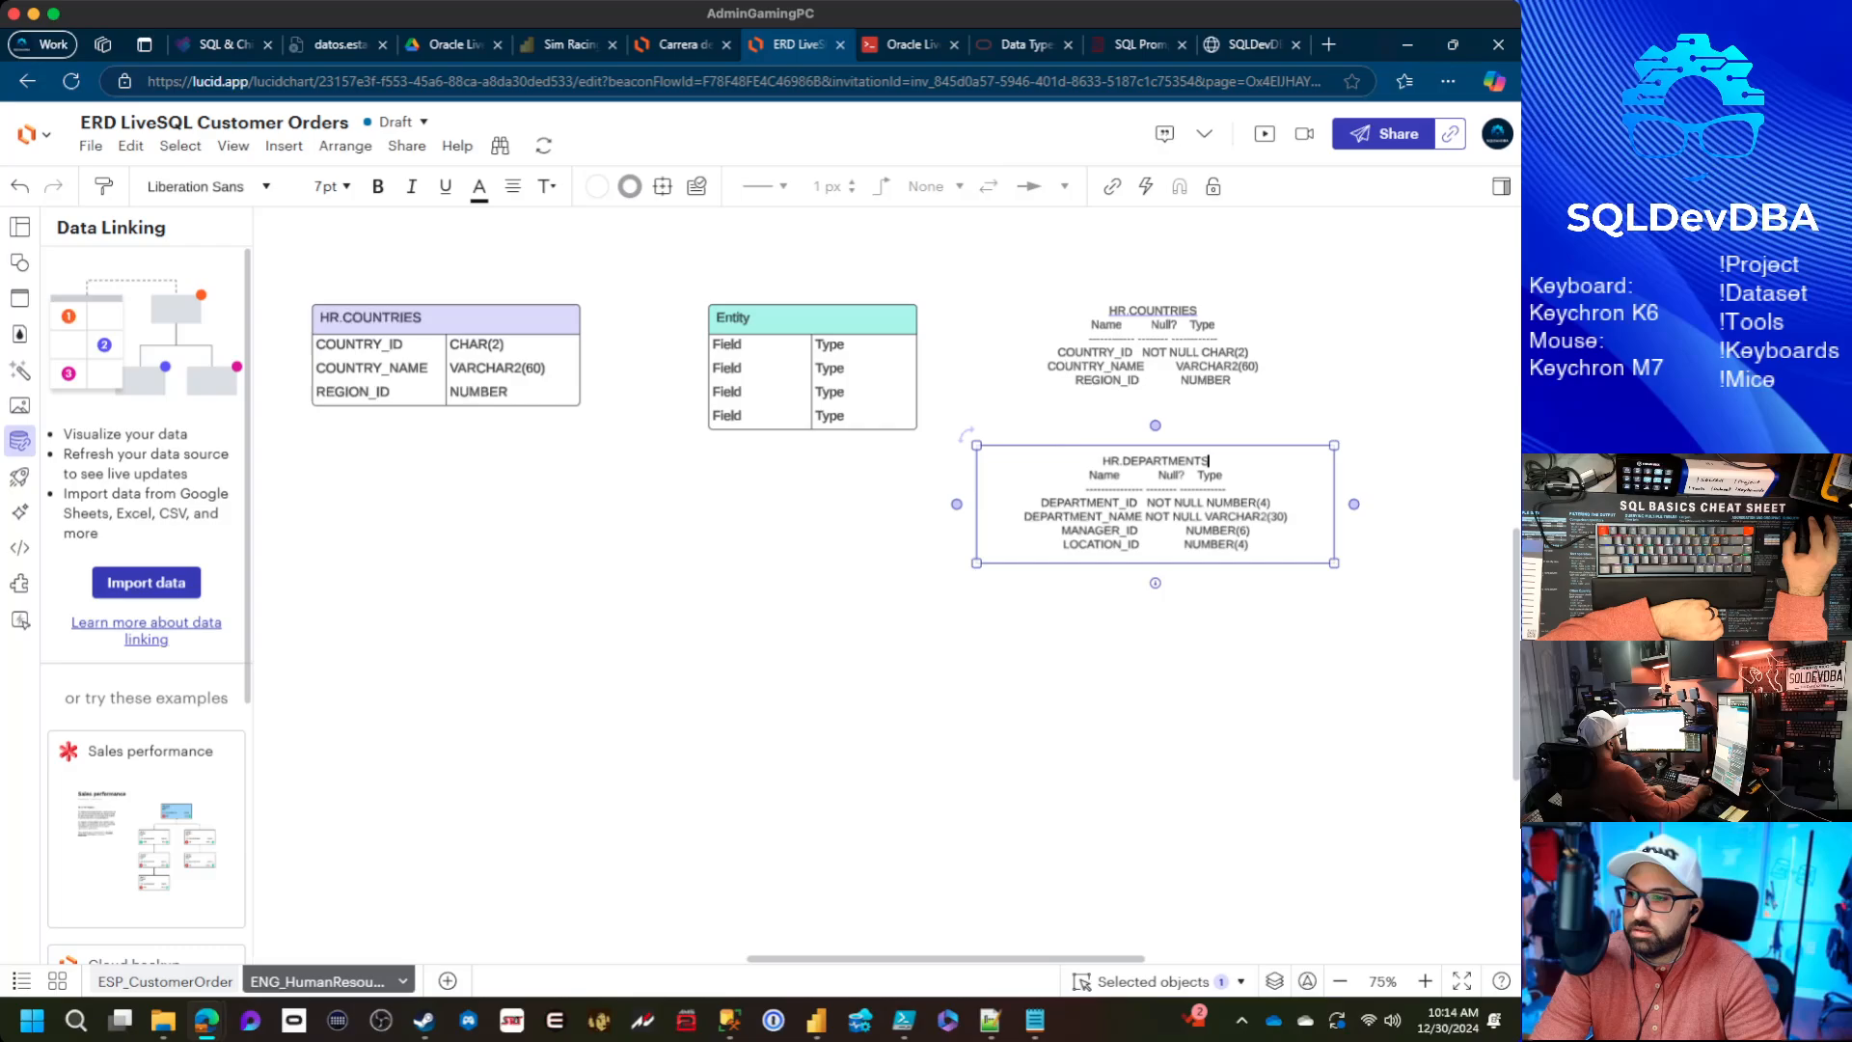
drag(1154, 503, 1187, 506)
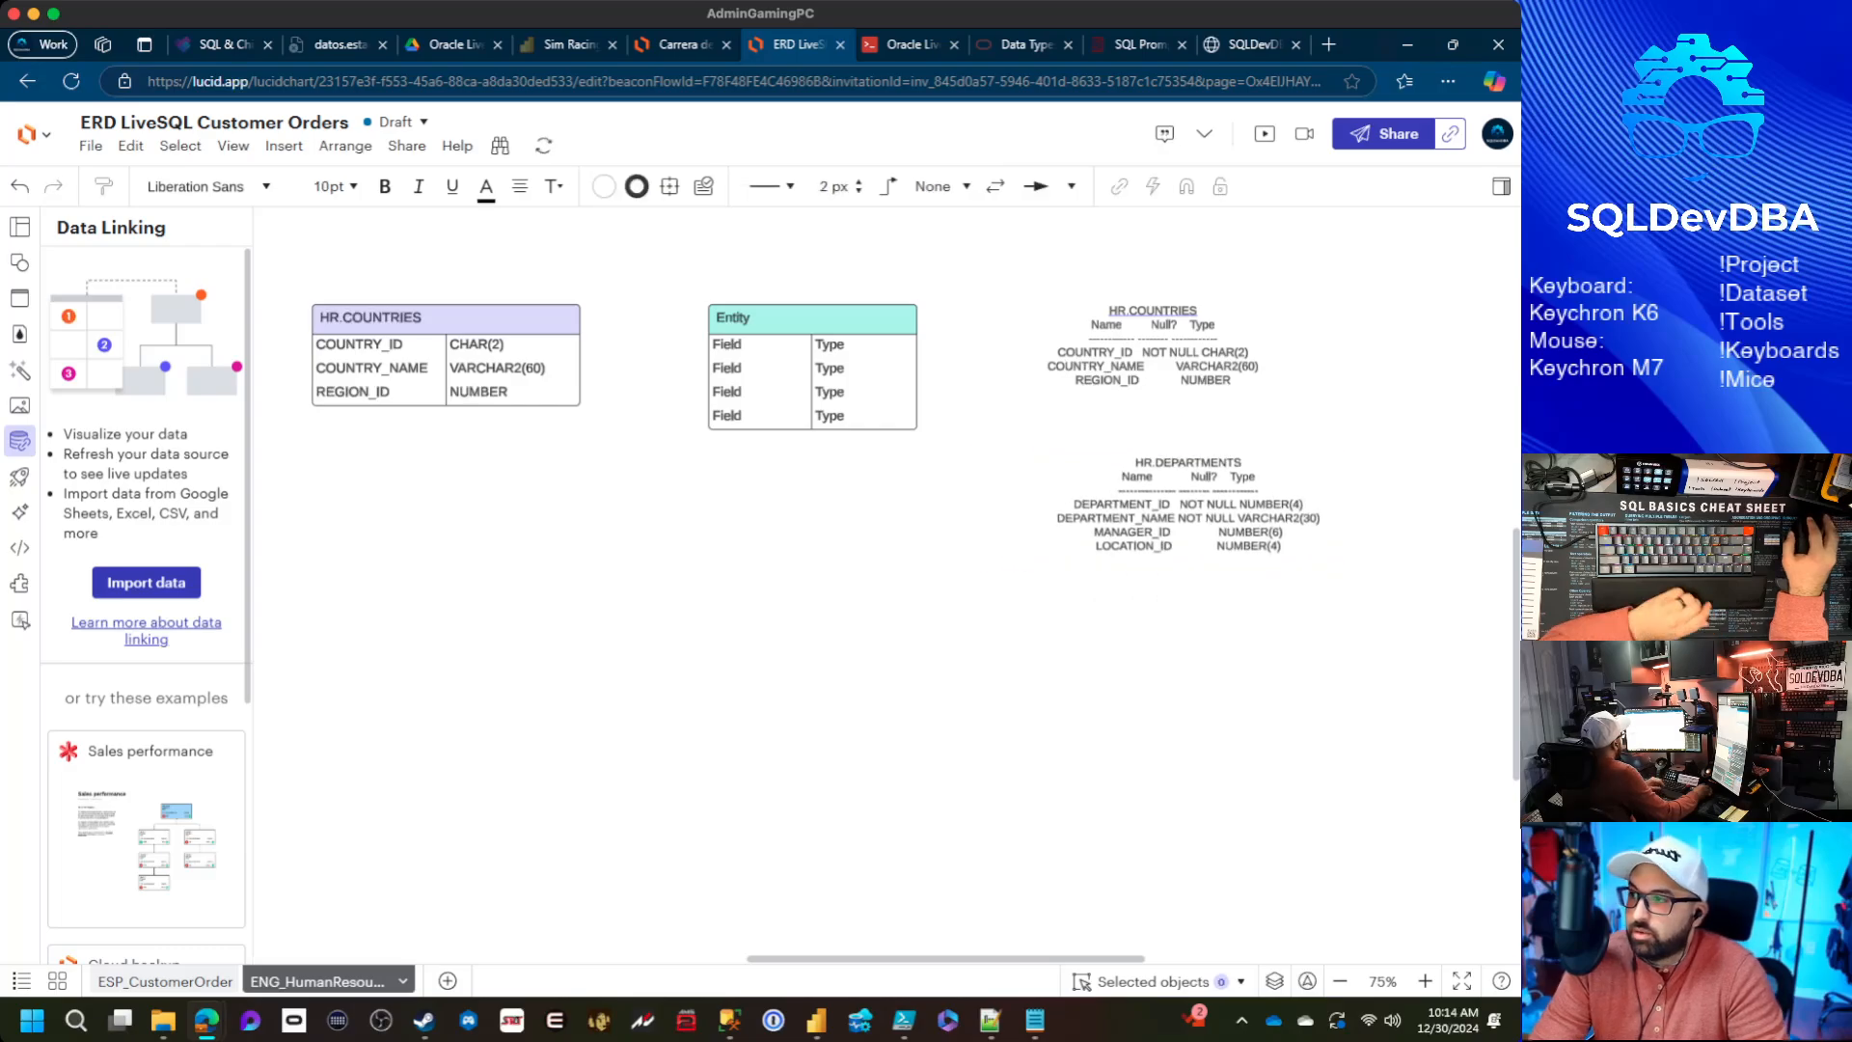
Duplicate the HR.COUNTRIES entity and place the copy directly below the original, aligned with it
click(446, 318)
key(ctrl+c)
key(ctrl+v)
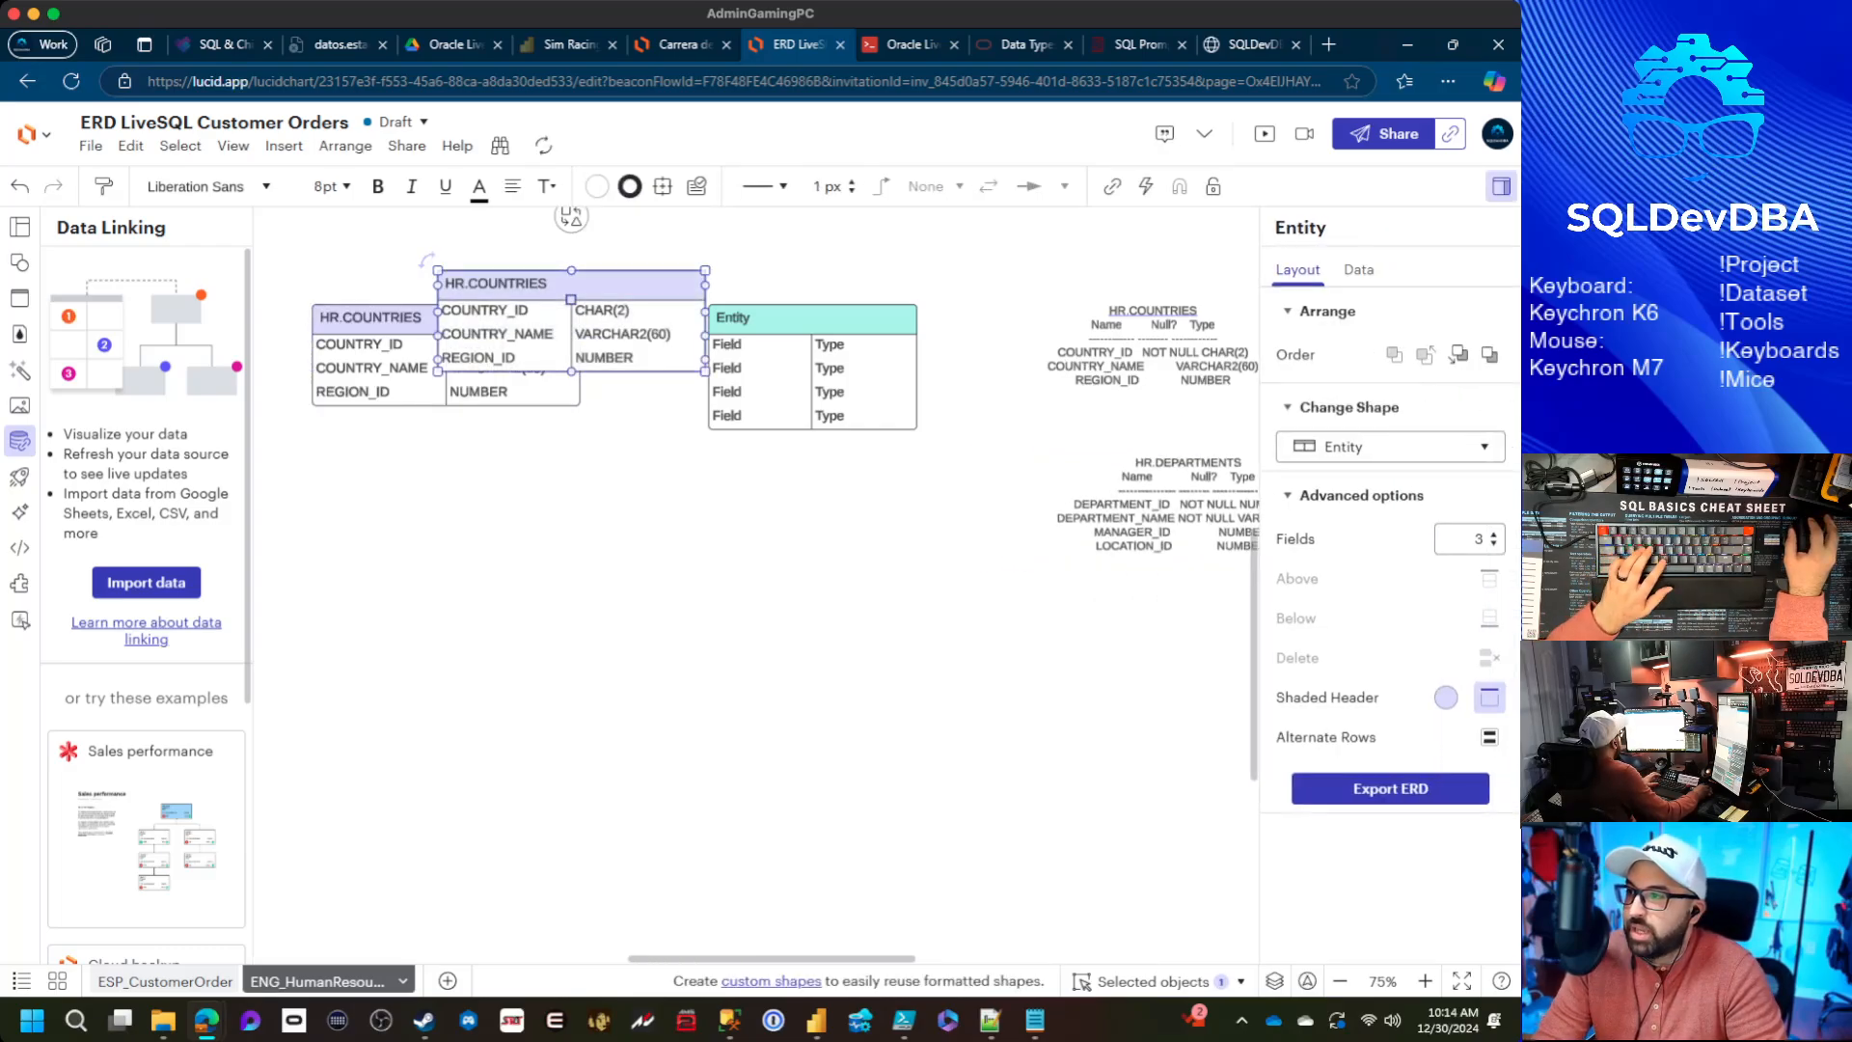
drag(565, 321, 446, 472)
Rename the copied entity's header to HR.DEPARTMENTS
double_click(446, 472)
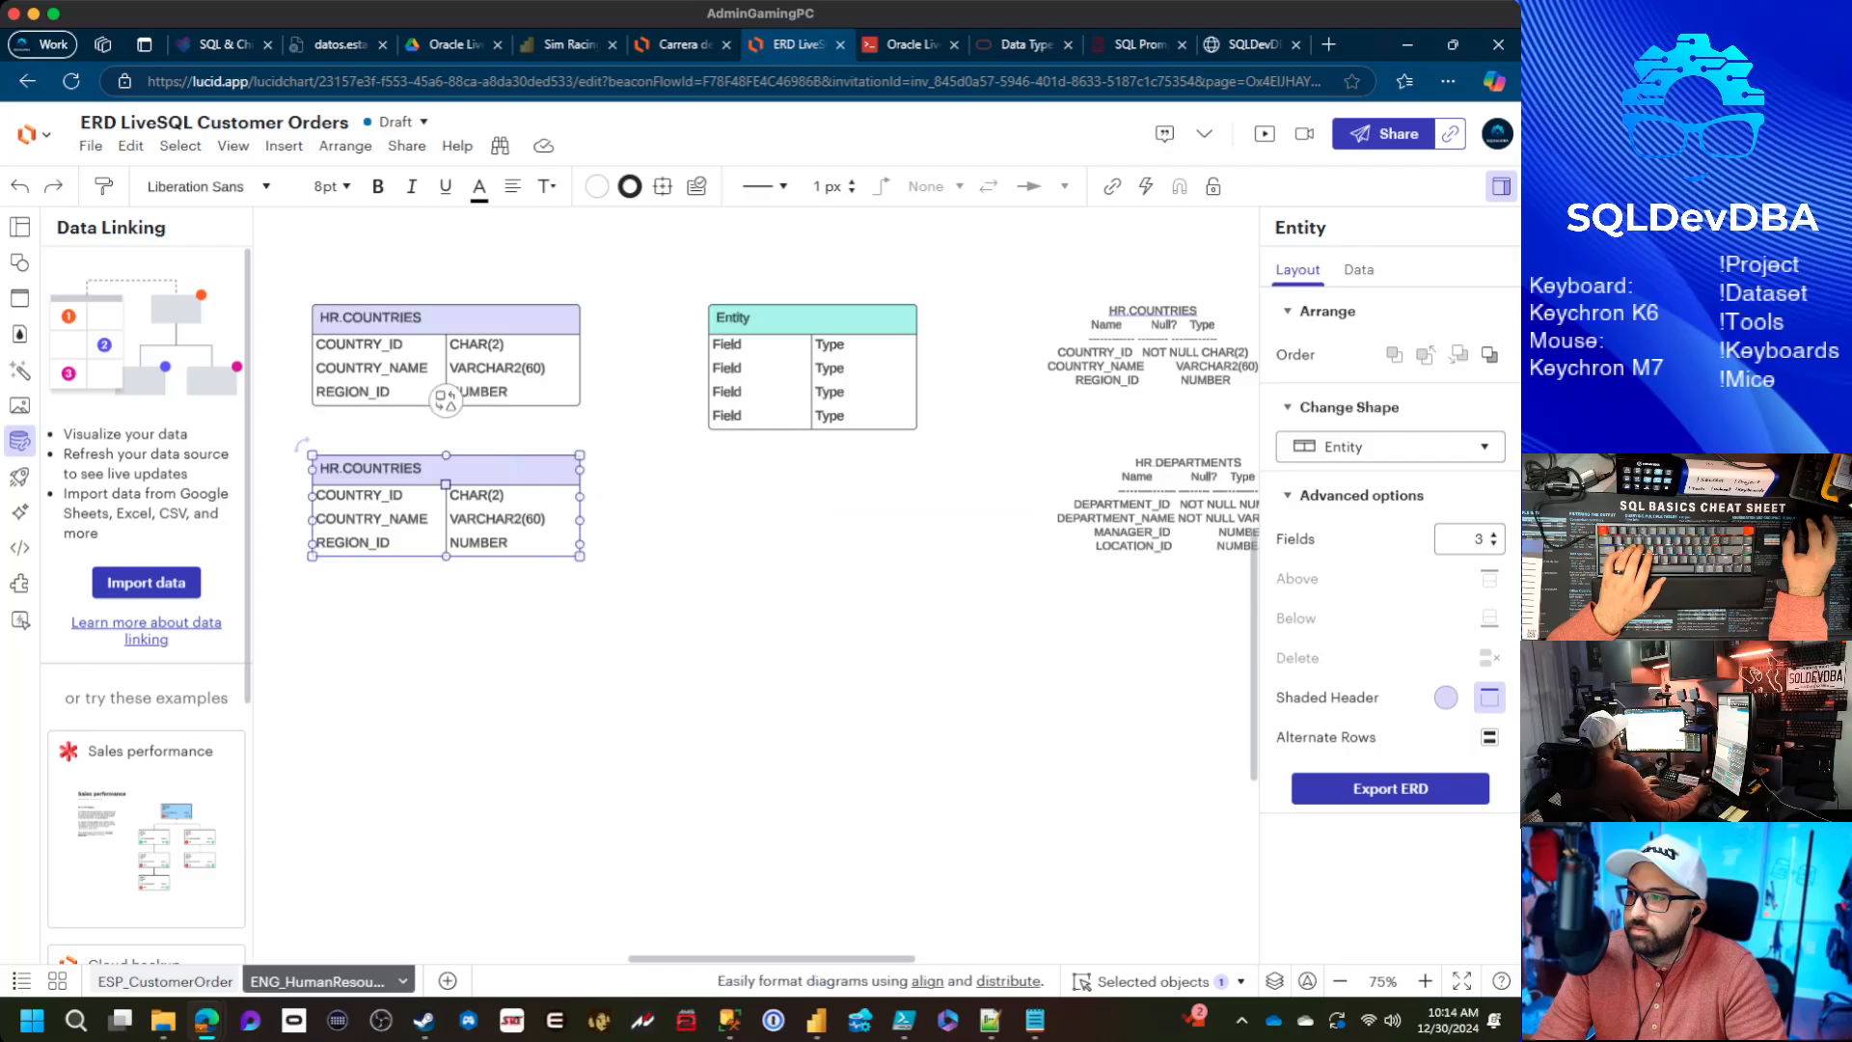
key(Right)
key(BackSpace)
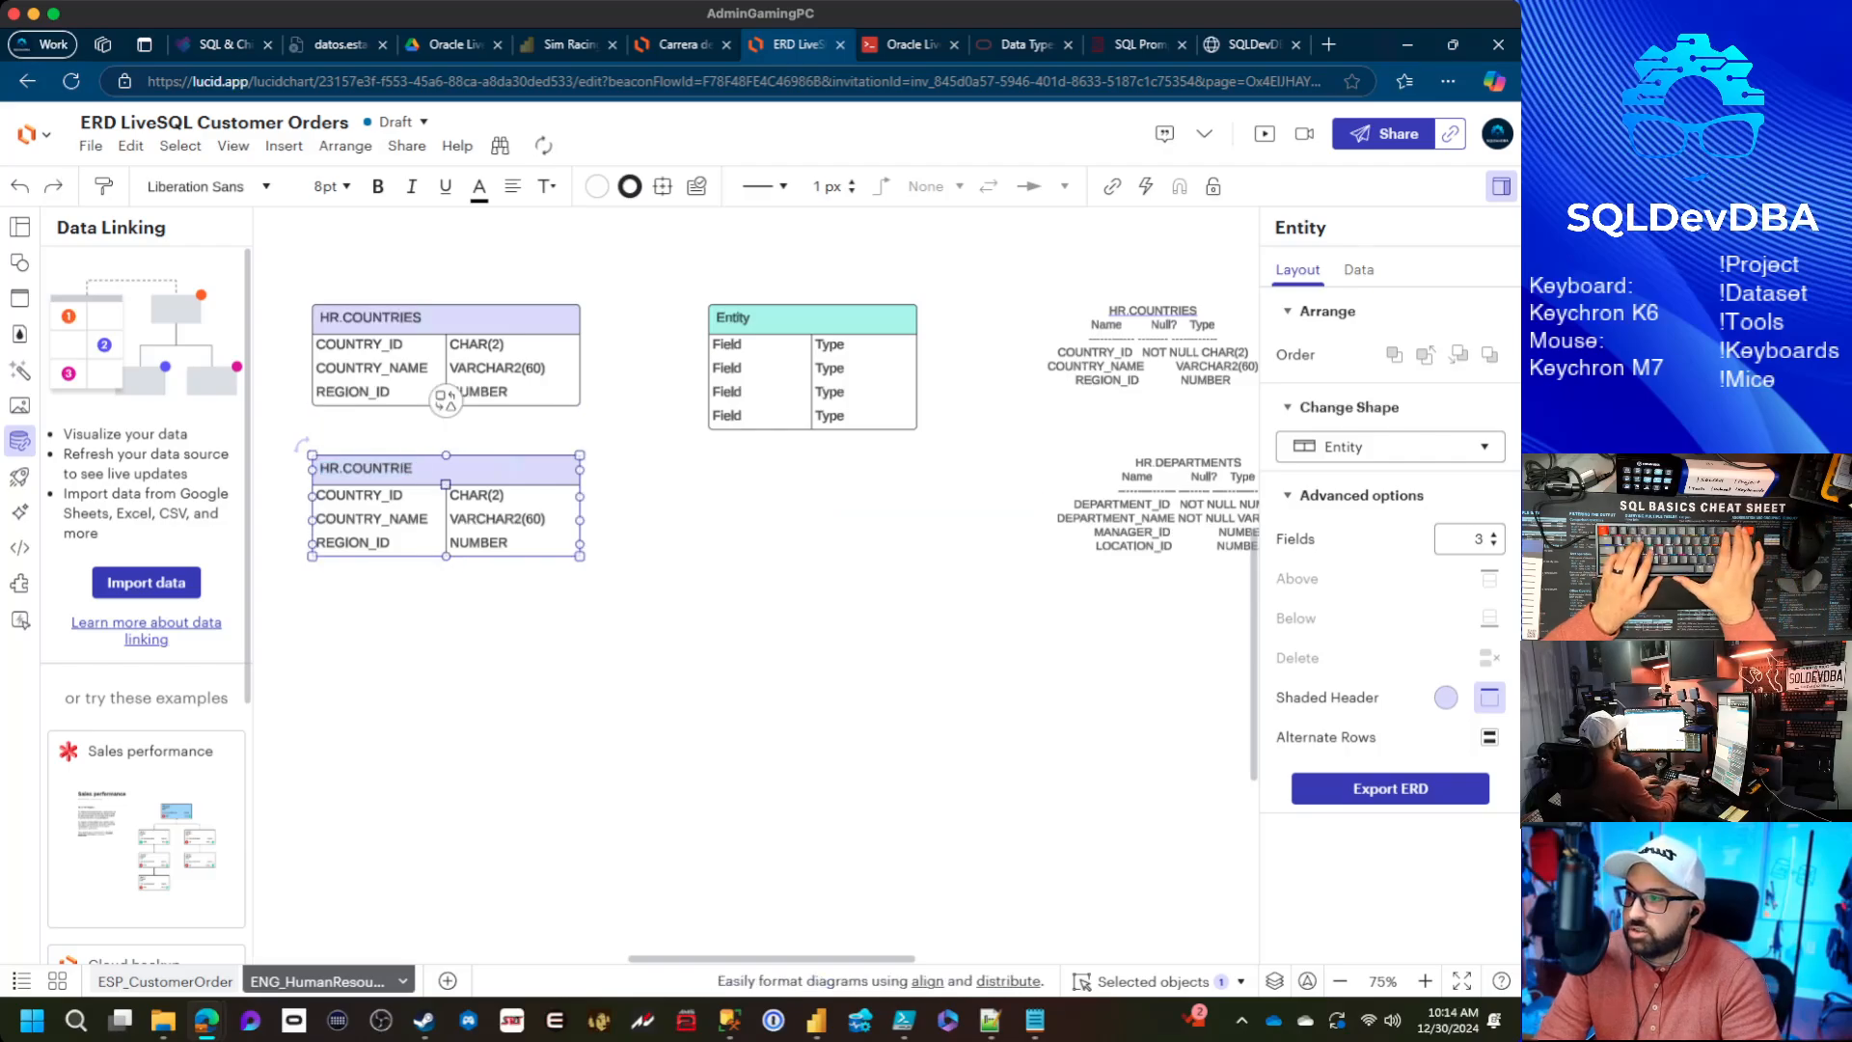
key(BackSpace)
key(BackSpace)
key(BackSpace)
key(BackSpace)
key(BackSpace)
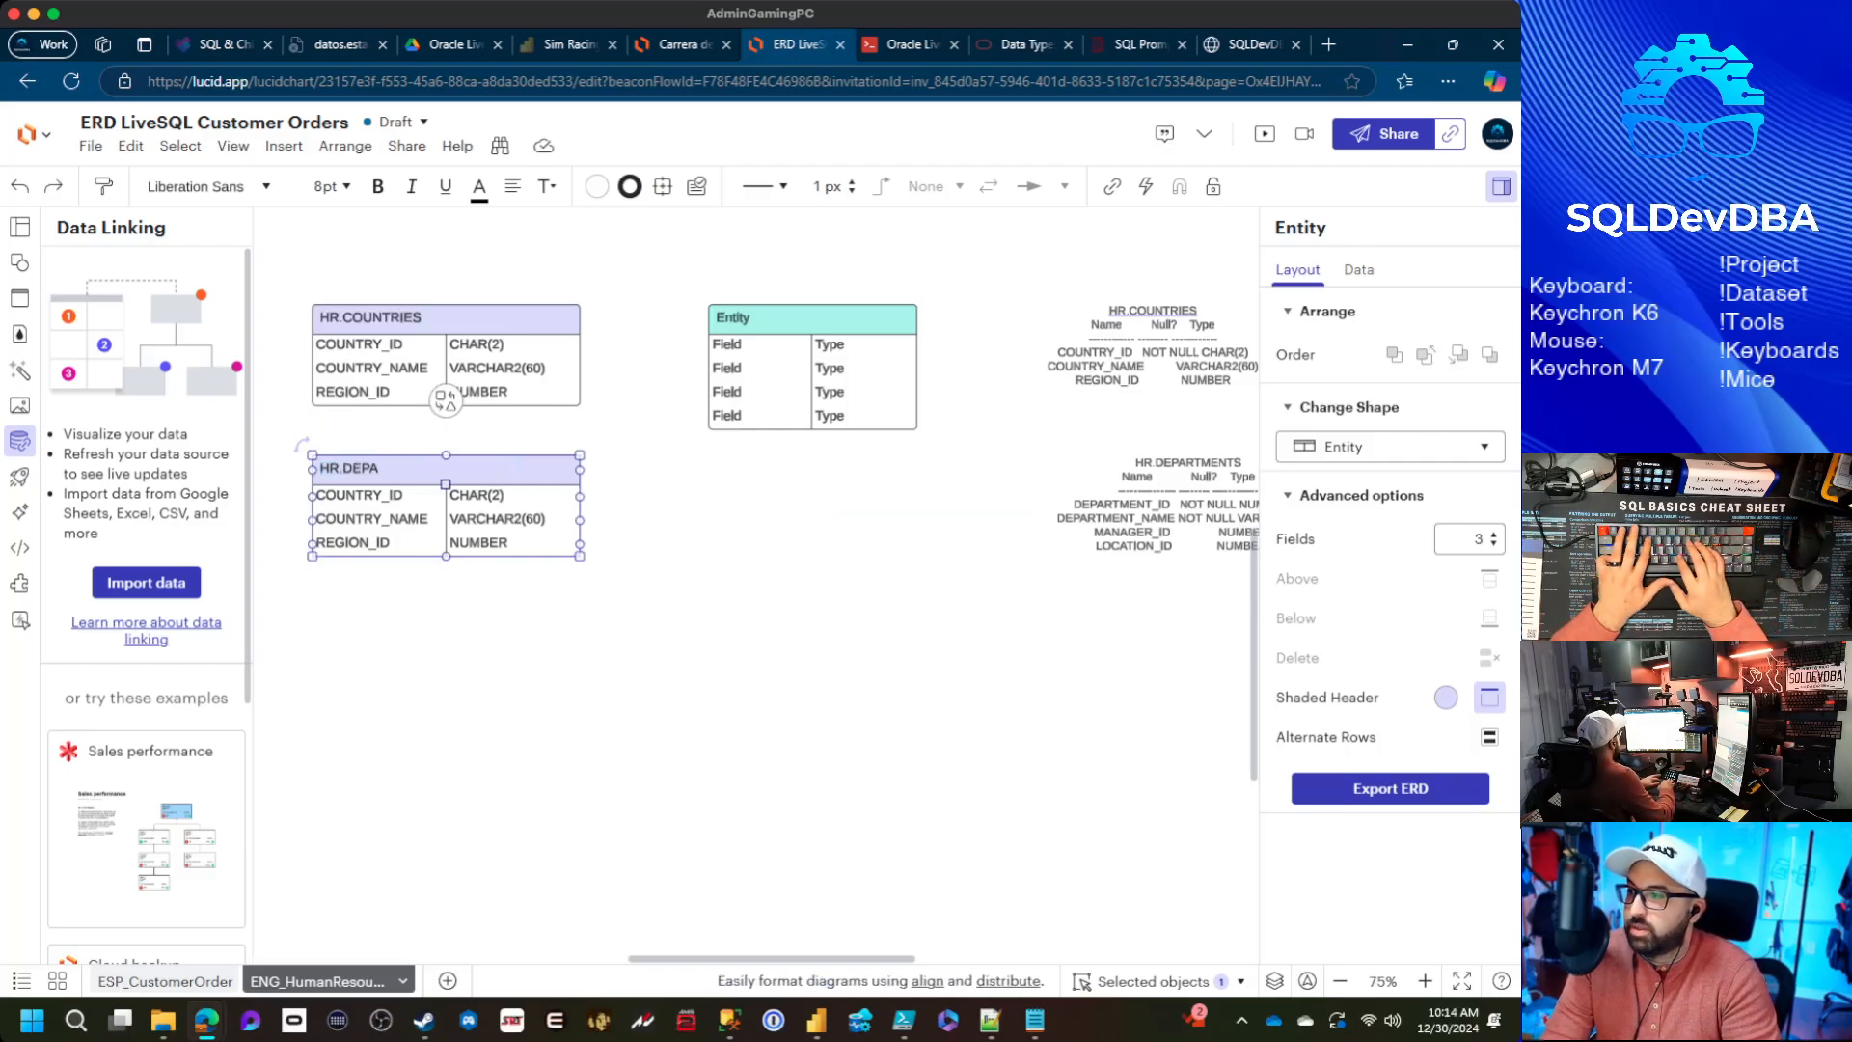
text(.DEPARTMENTS)
key(Tab)
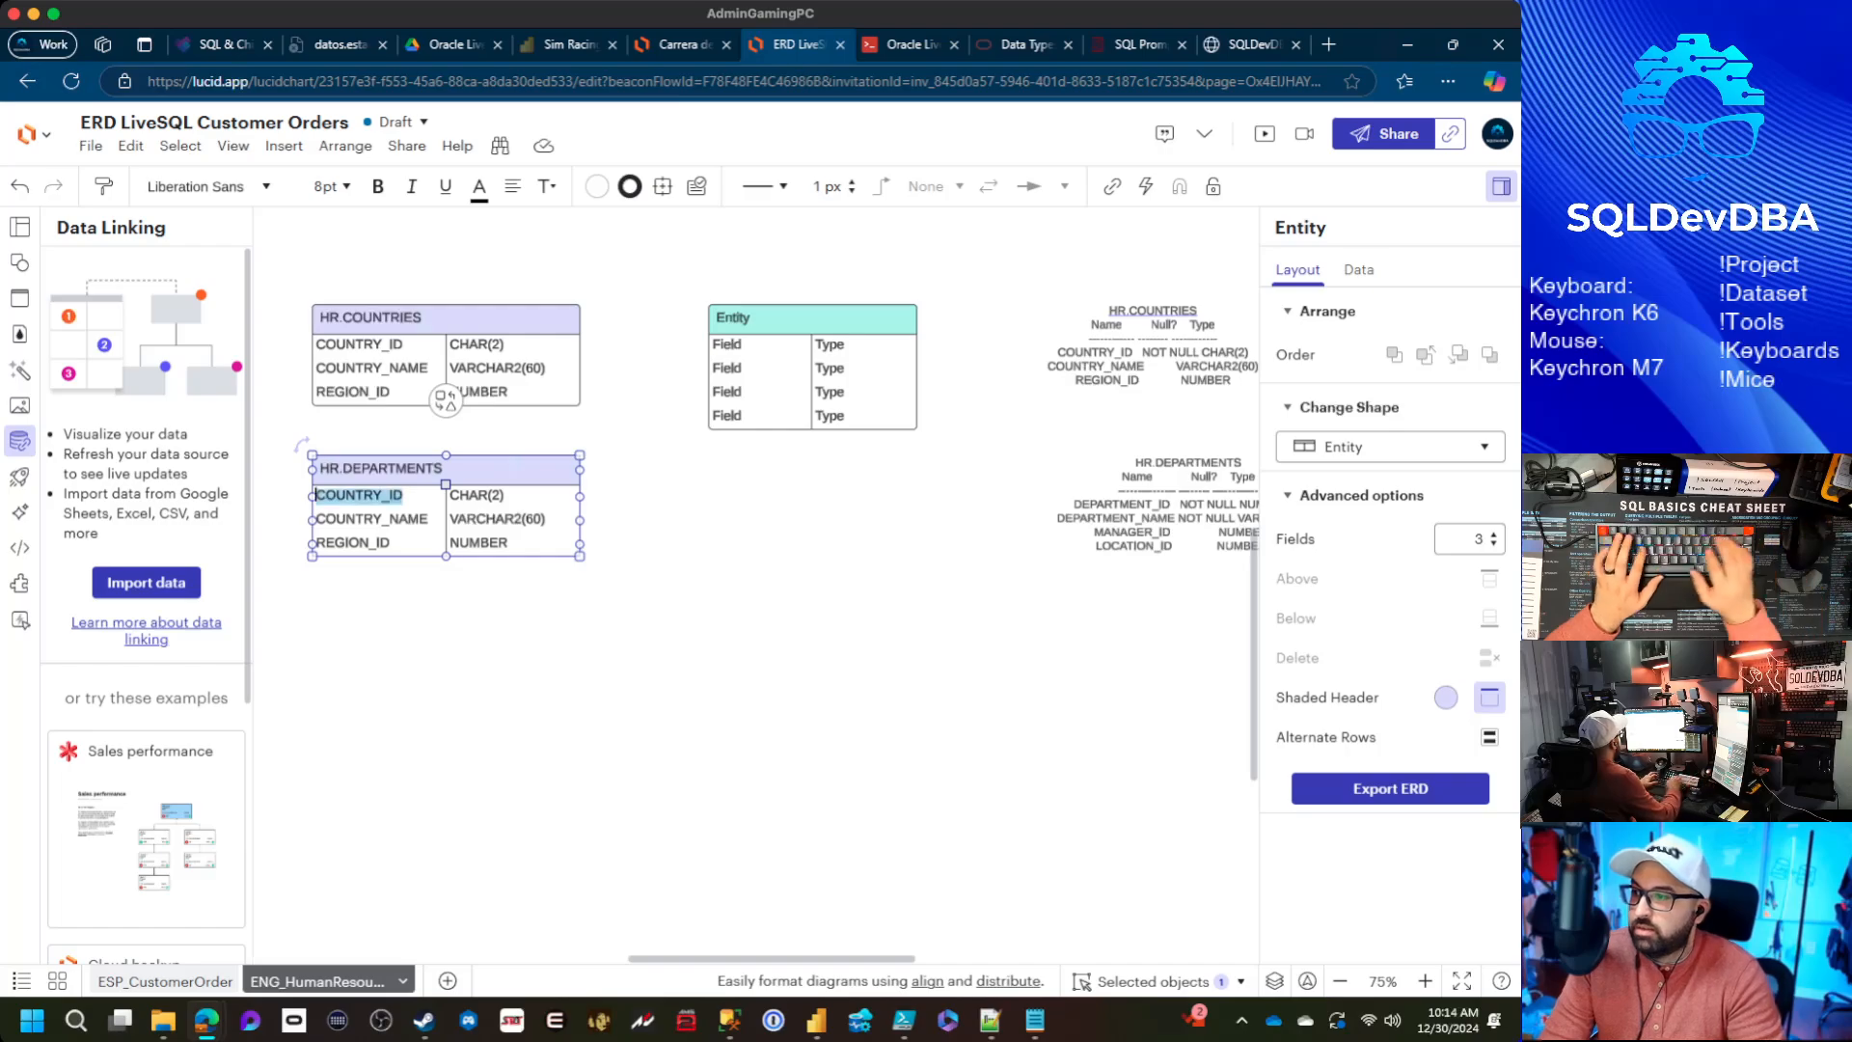
Replace the first field name of the HR.DEPARTMENTS entity with DEPARTMENT_ID
text(DEPA)
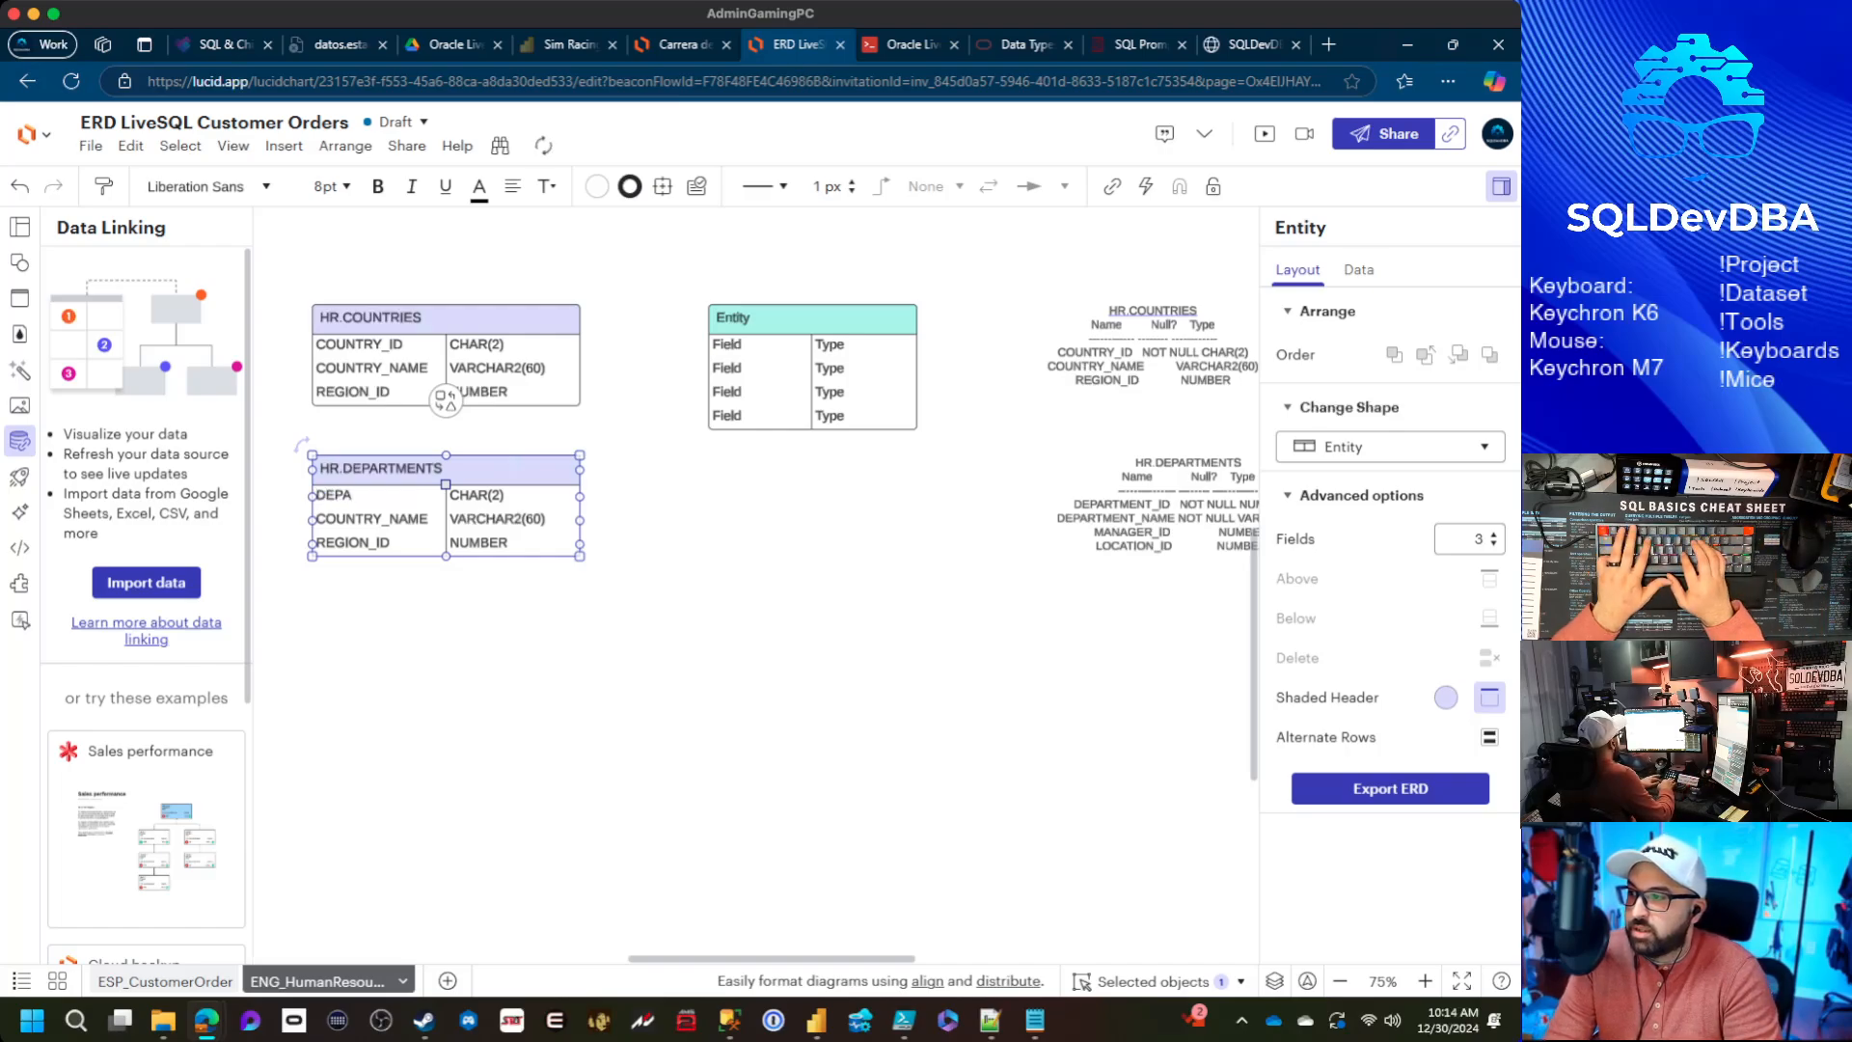
text(RTMENT_ID)
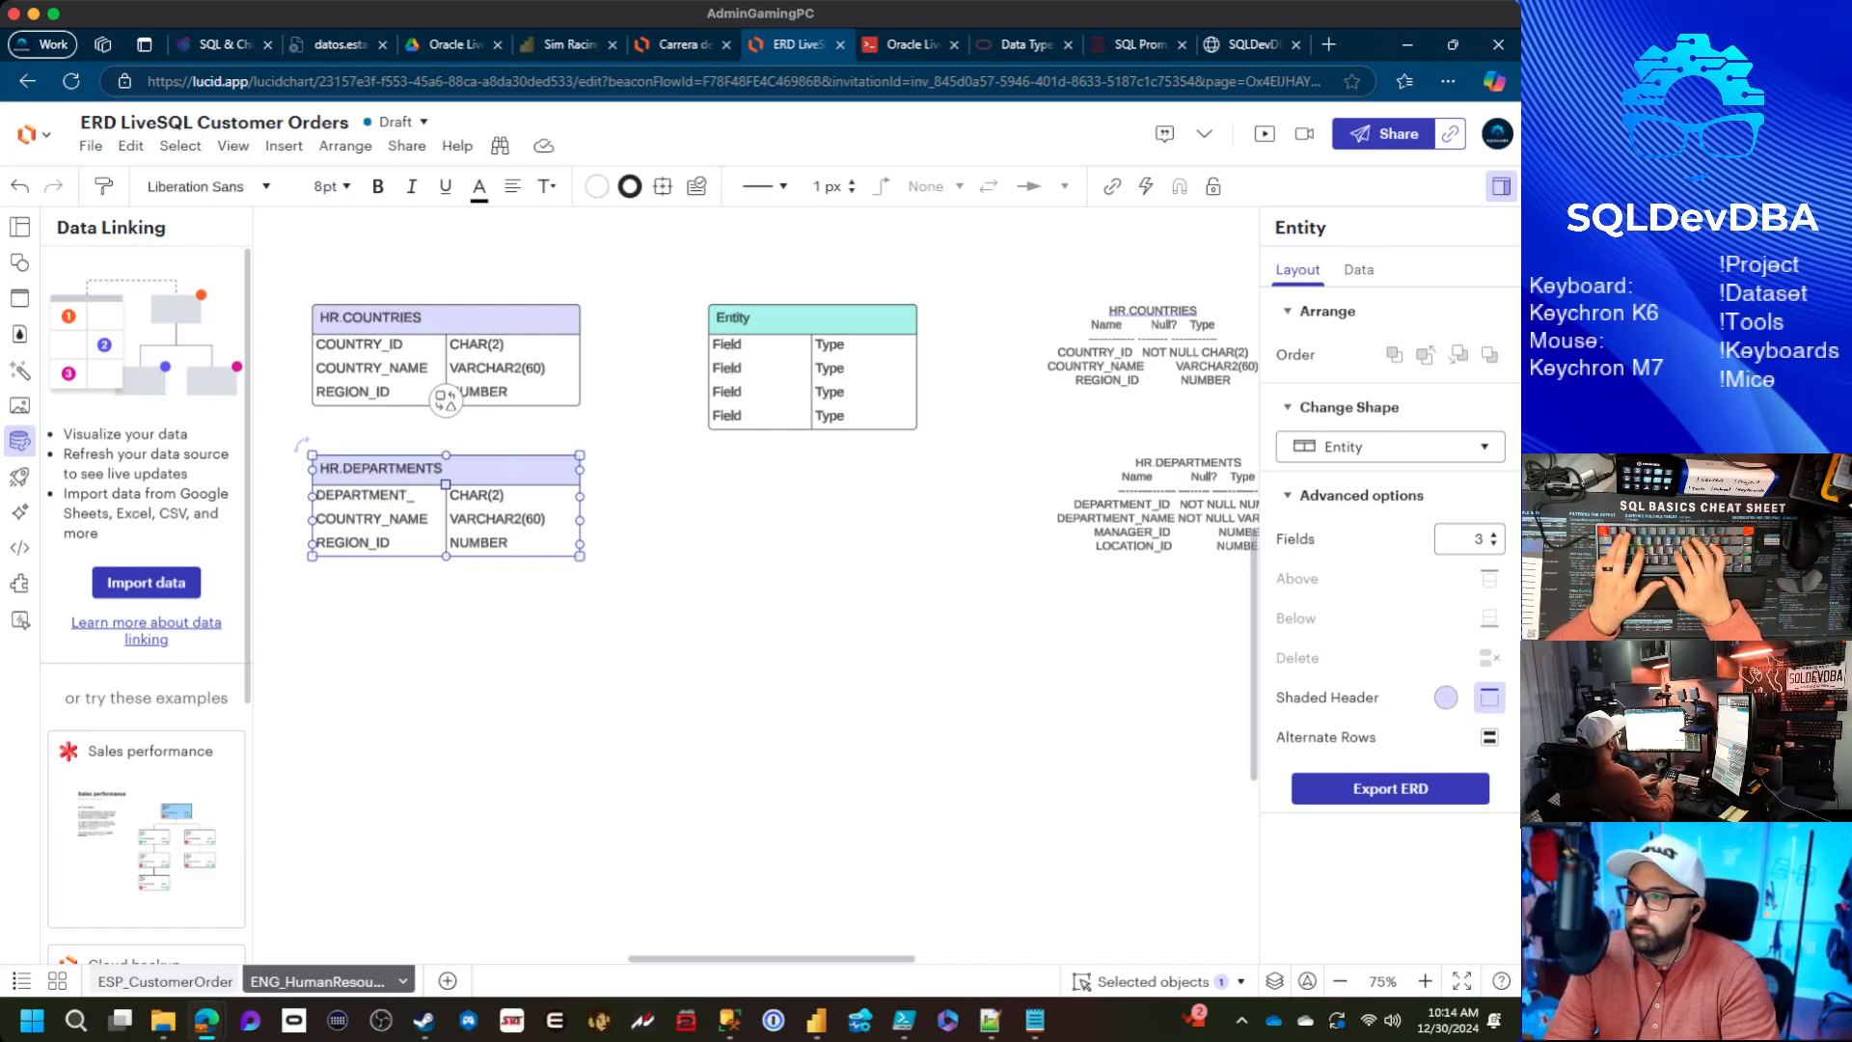
key(Tab)
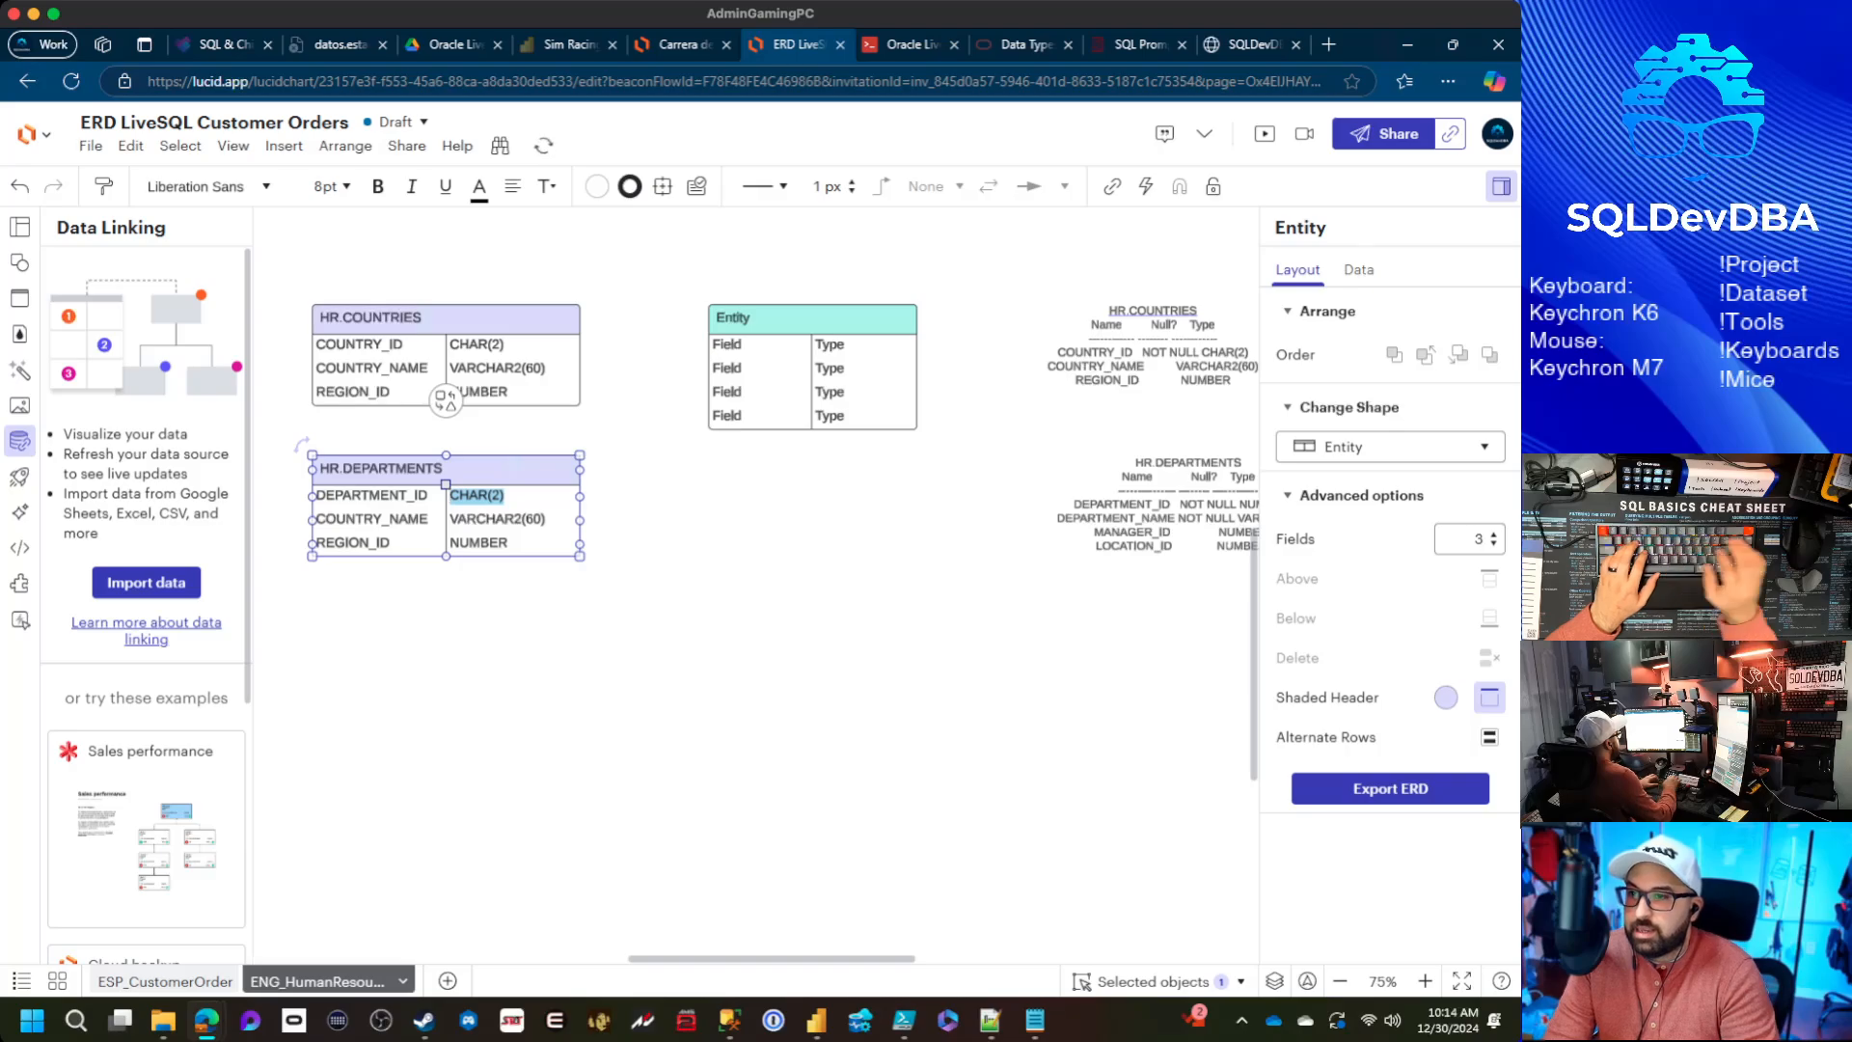
Move both column-listing text blocks left toward the entities and set the DEPARTMENT_ID type to NUMBER(4)
drag(1171, 506, 1052, 530)
drag(1153, 353, 1063, 348)
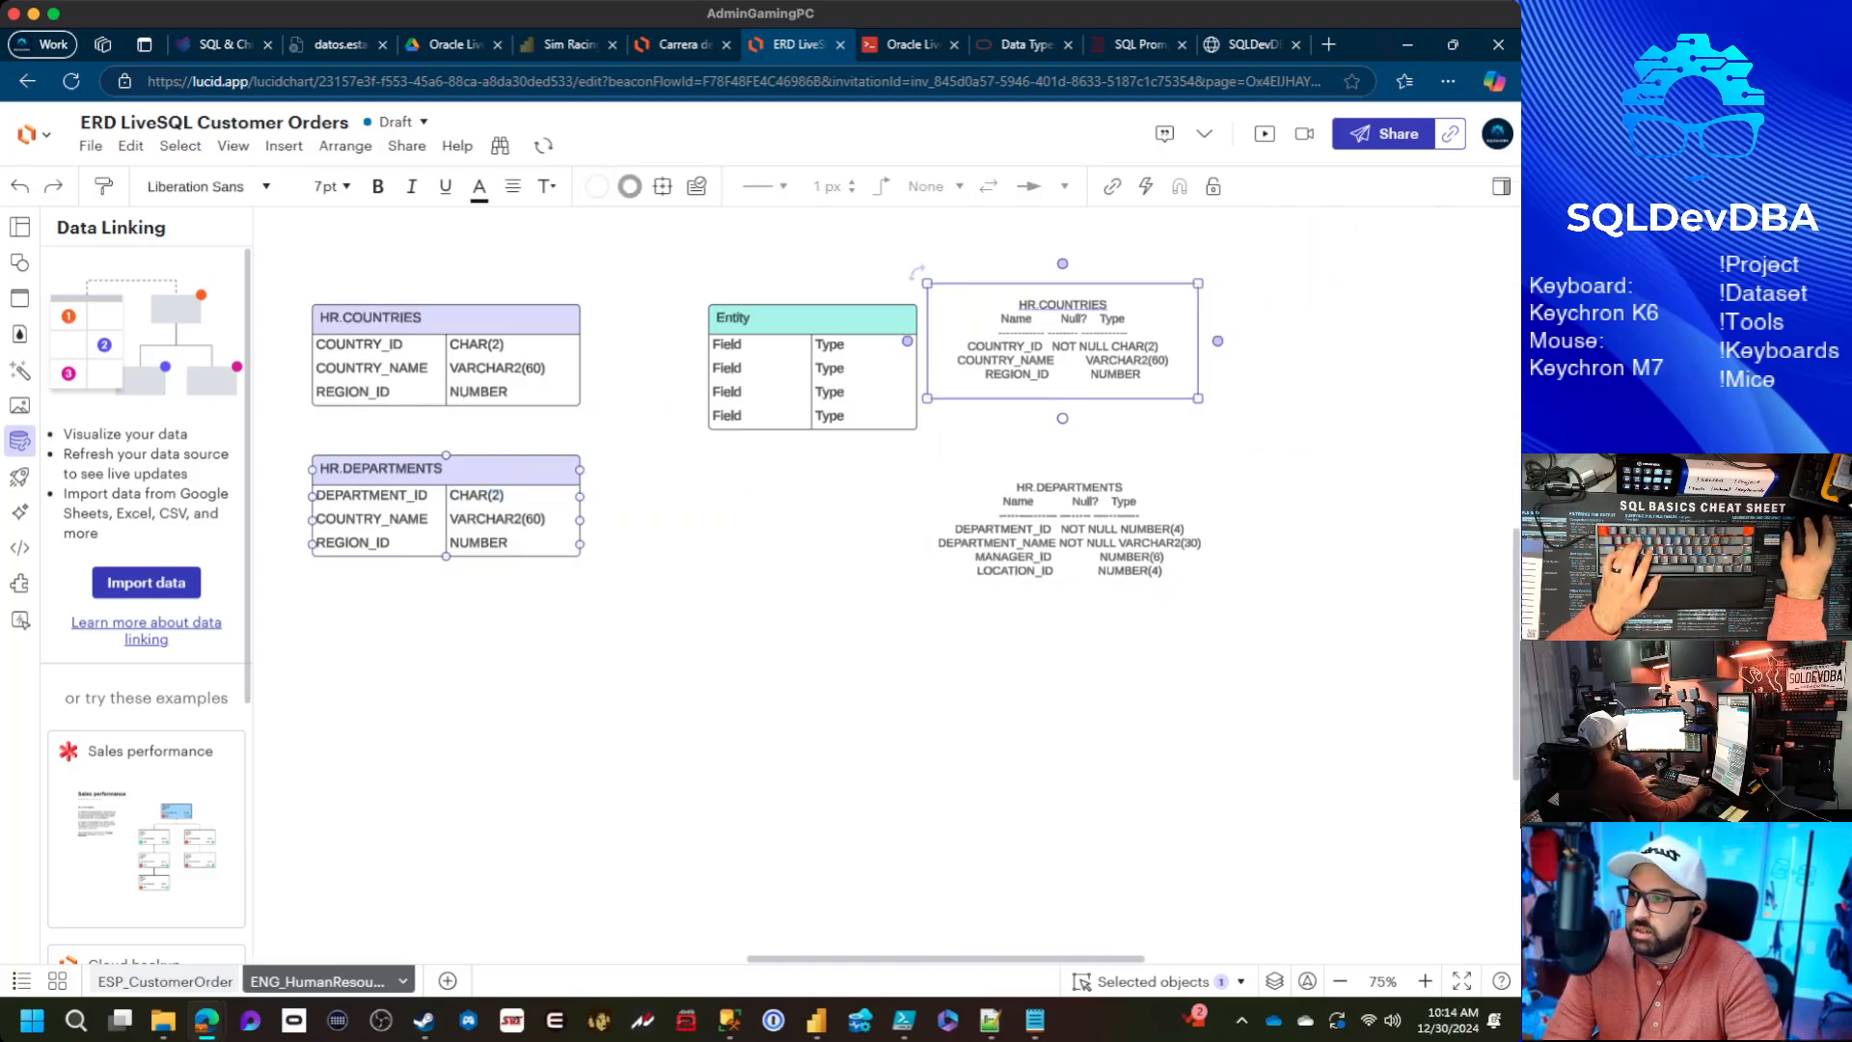
double_click(381, 468)
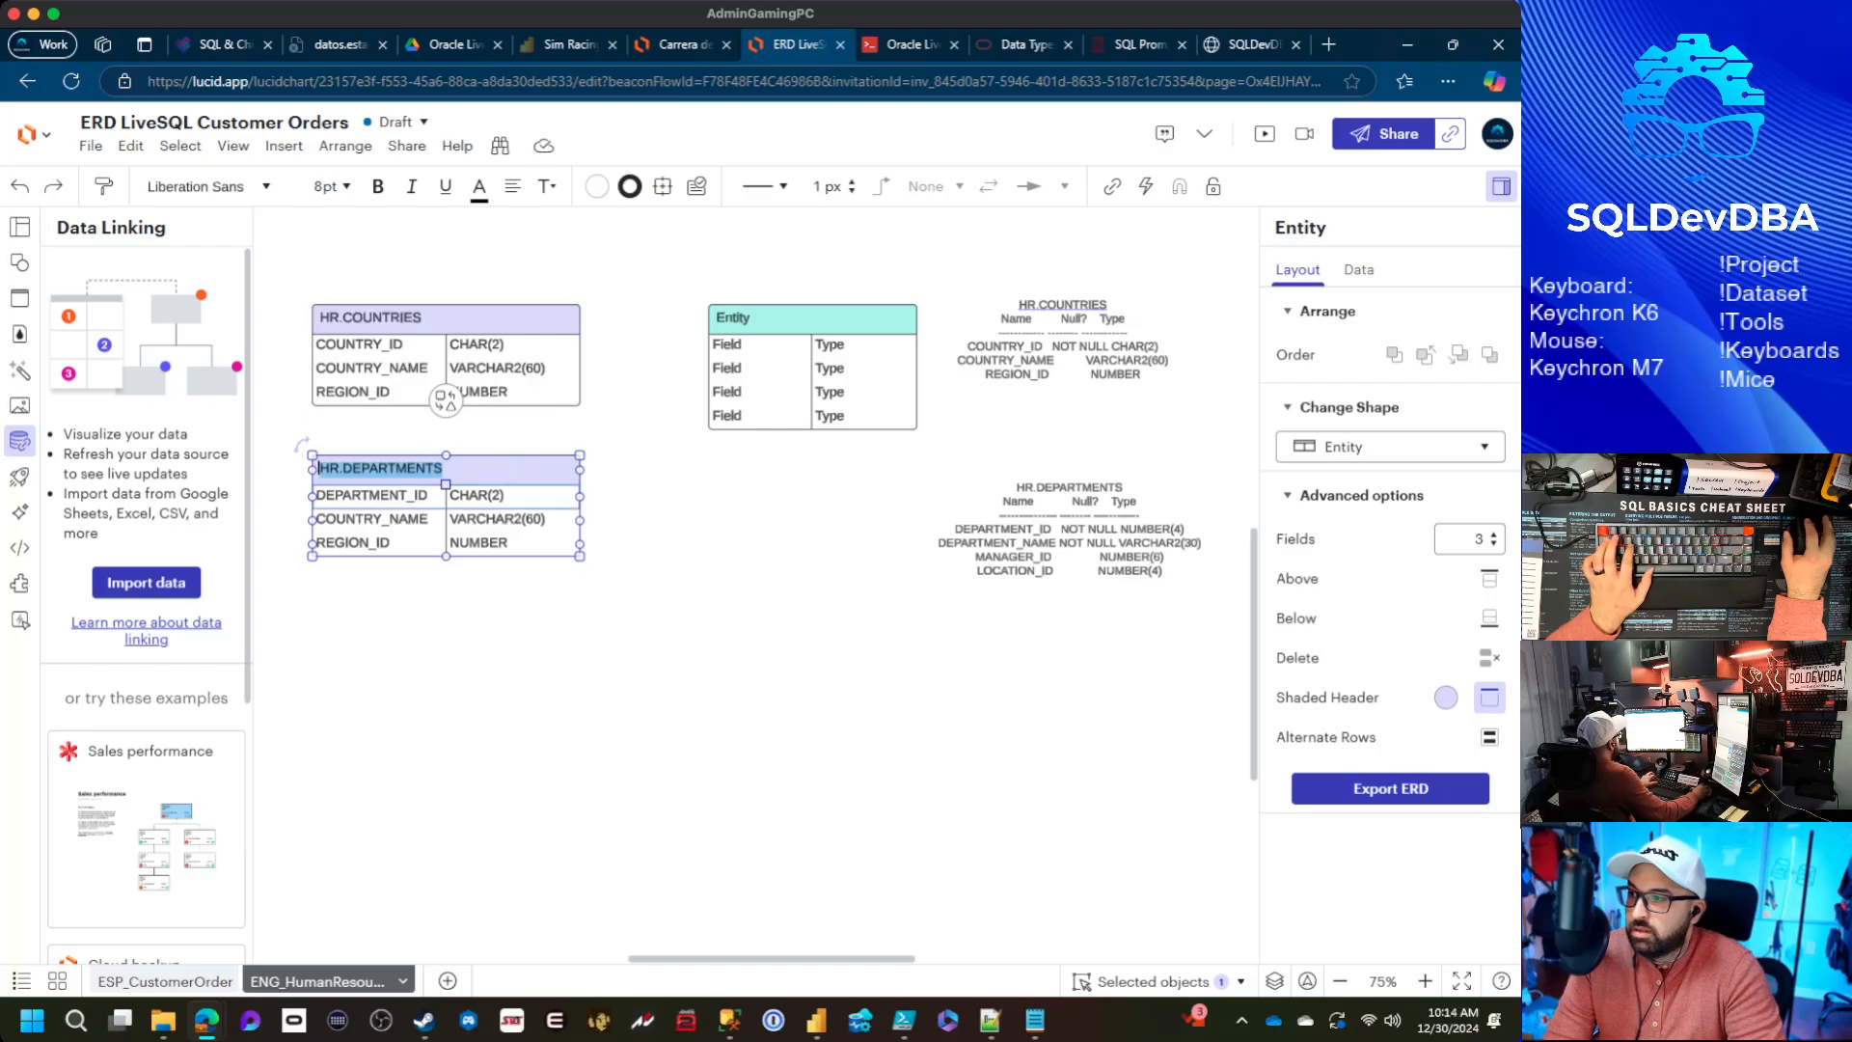
key(Tab)
key(Tab)
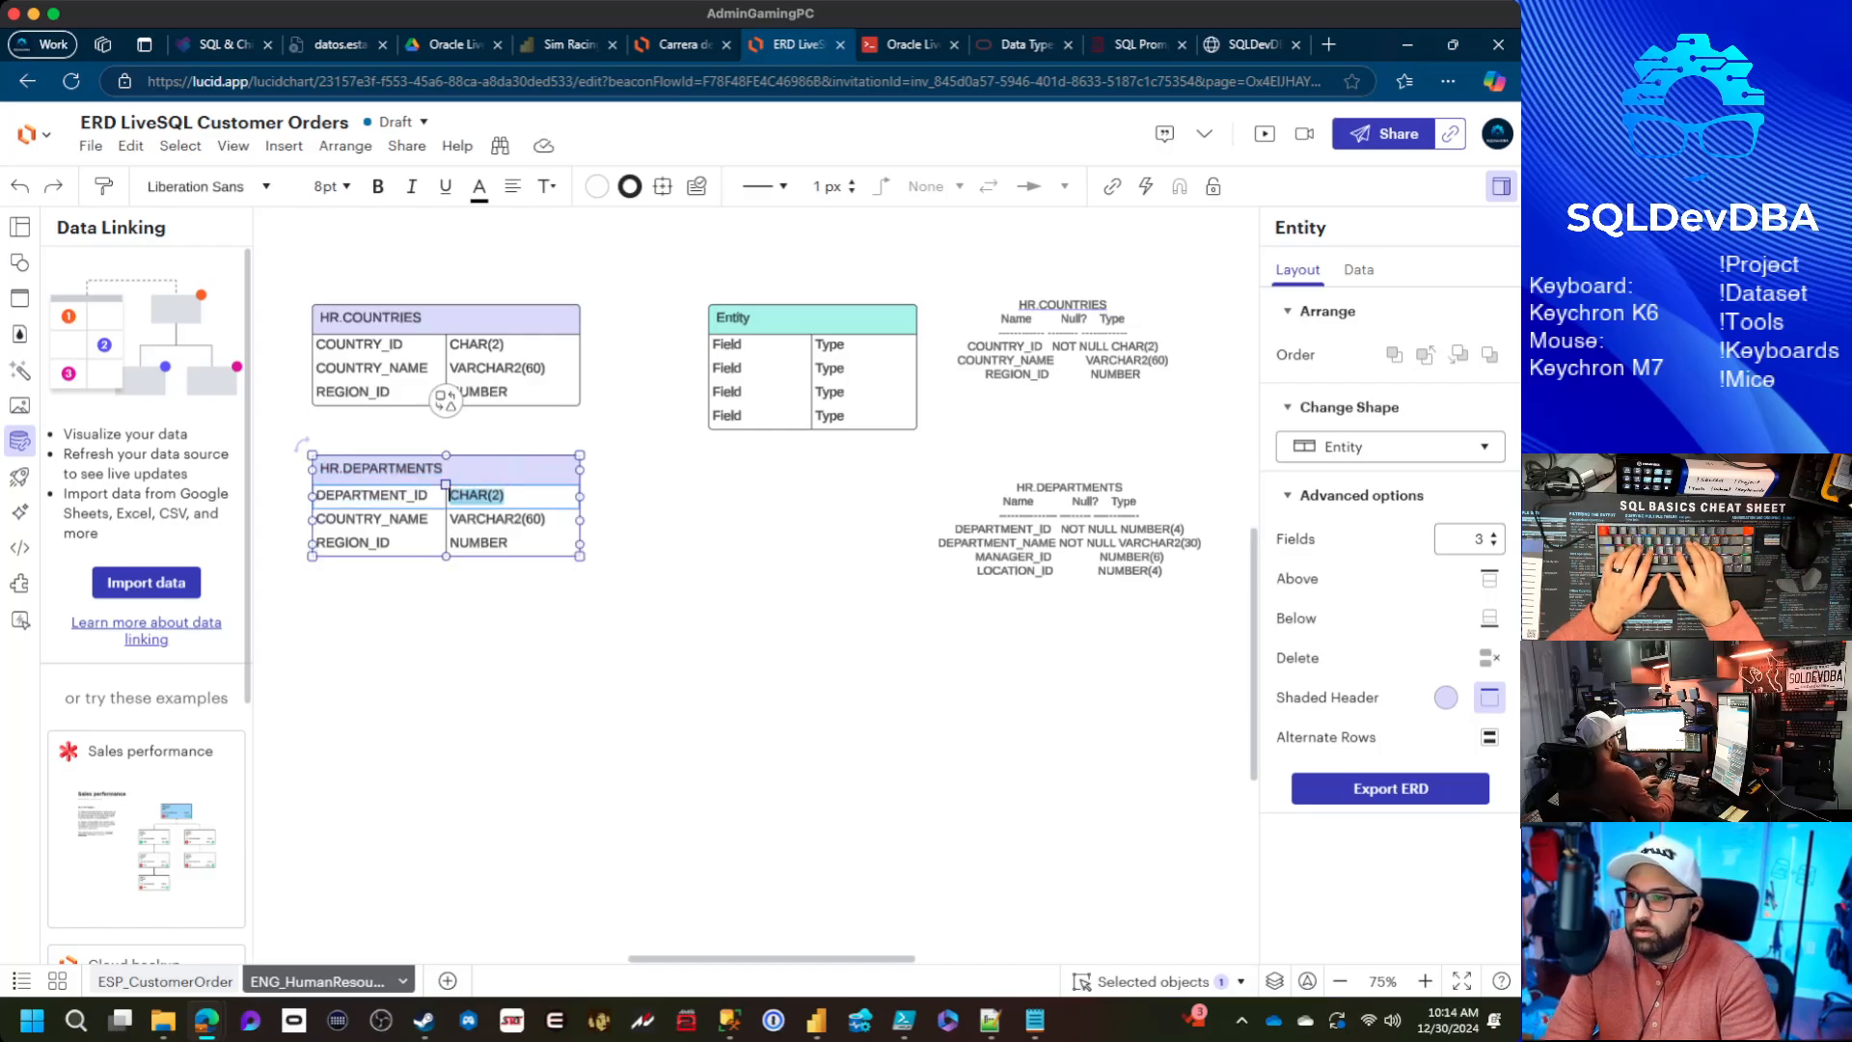
text(NUMBER(4)
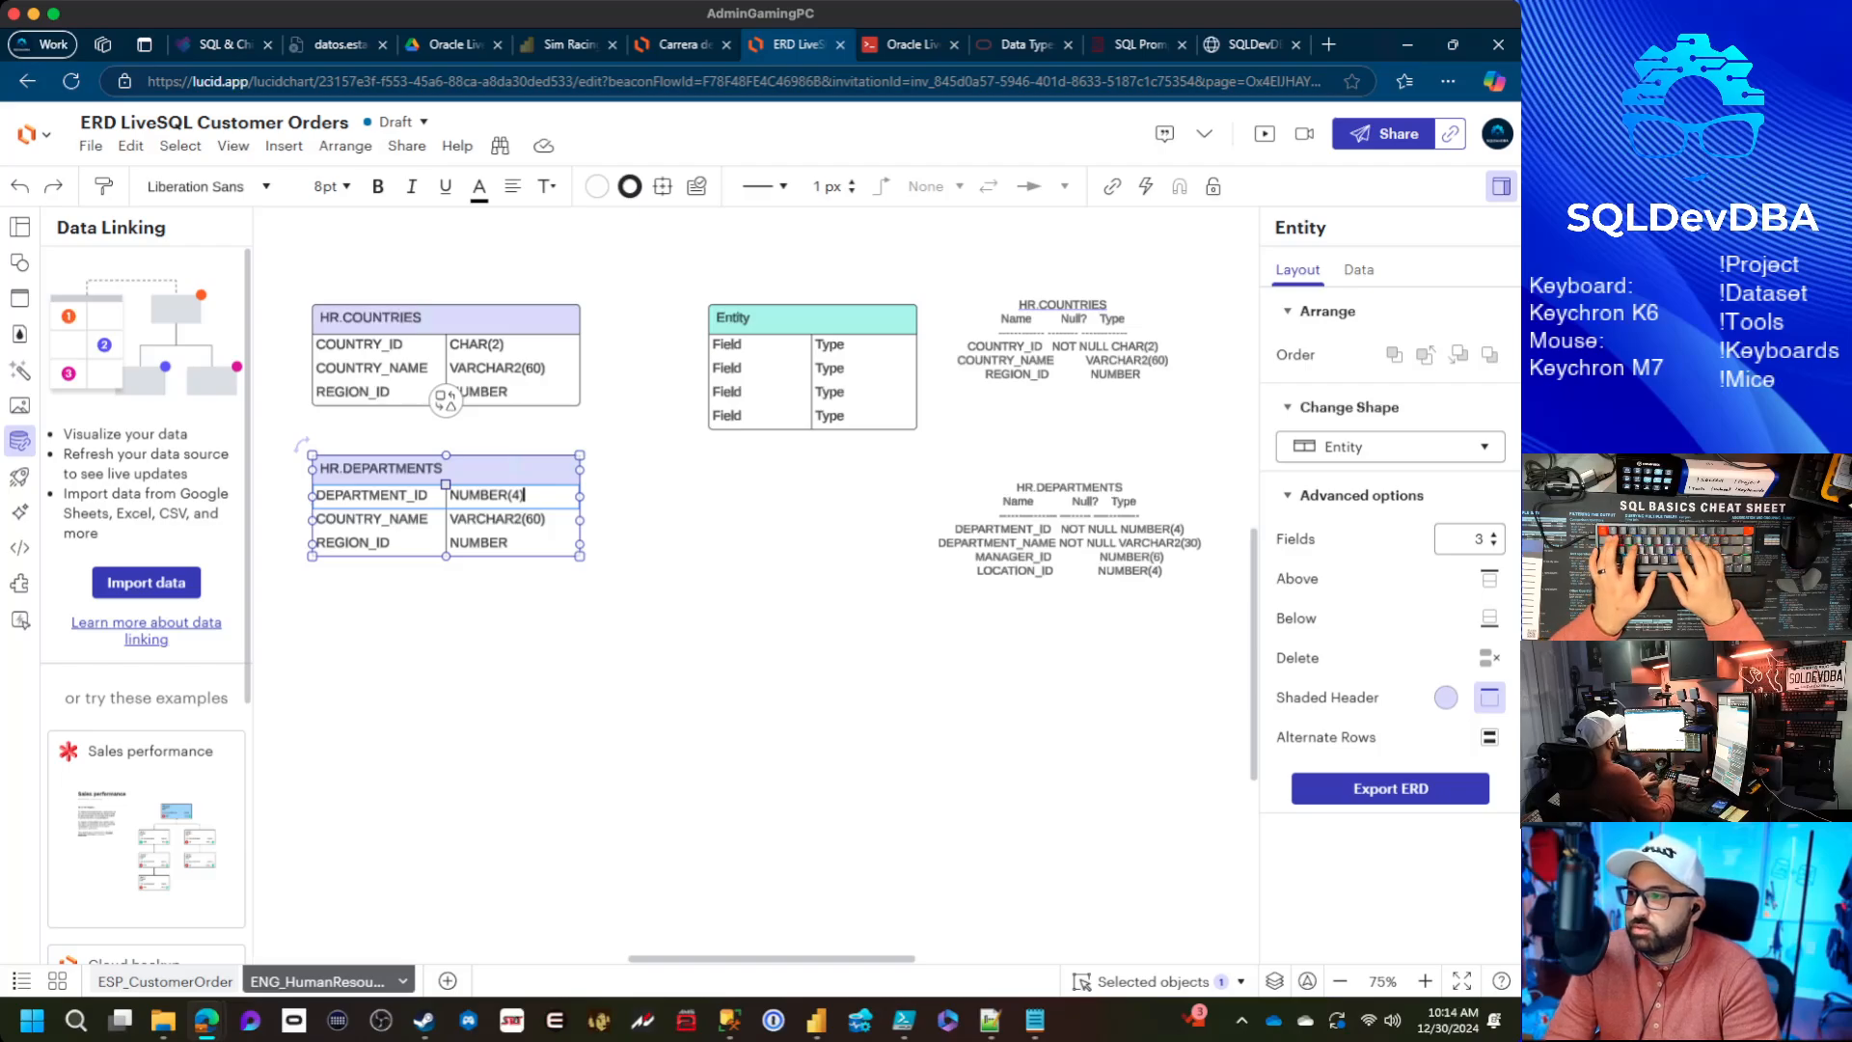
Fill the second HR.DEPARTMENTS row with DEPARTMENT_NAME of type VARCHAR2(30)
key(Tab)
text(DEPAR)
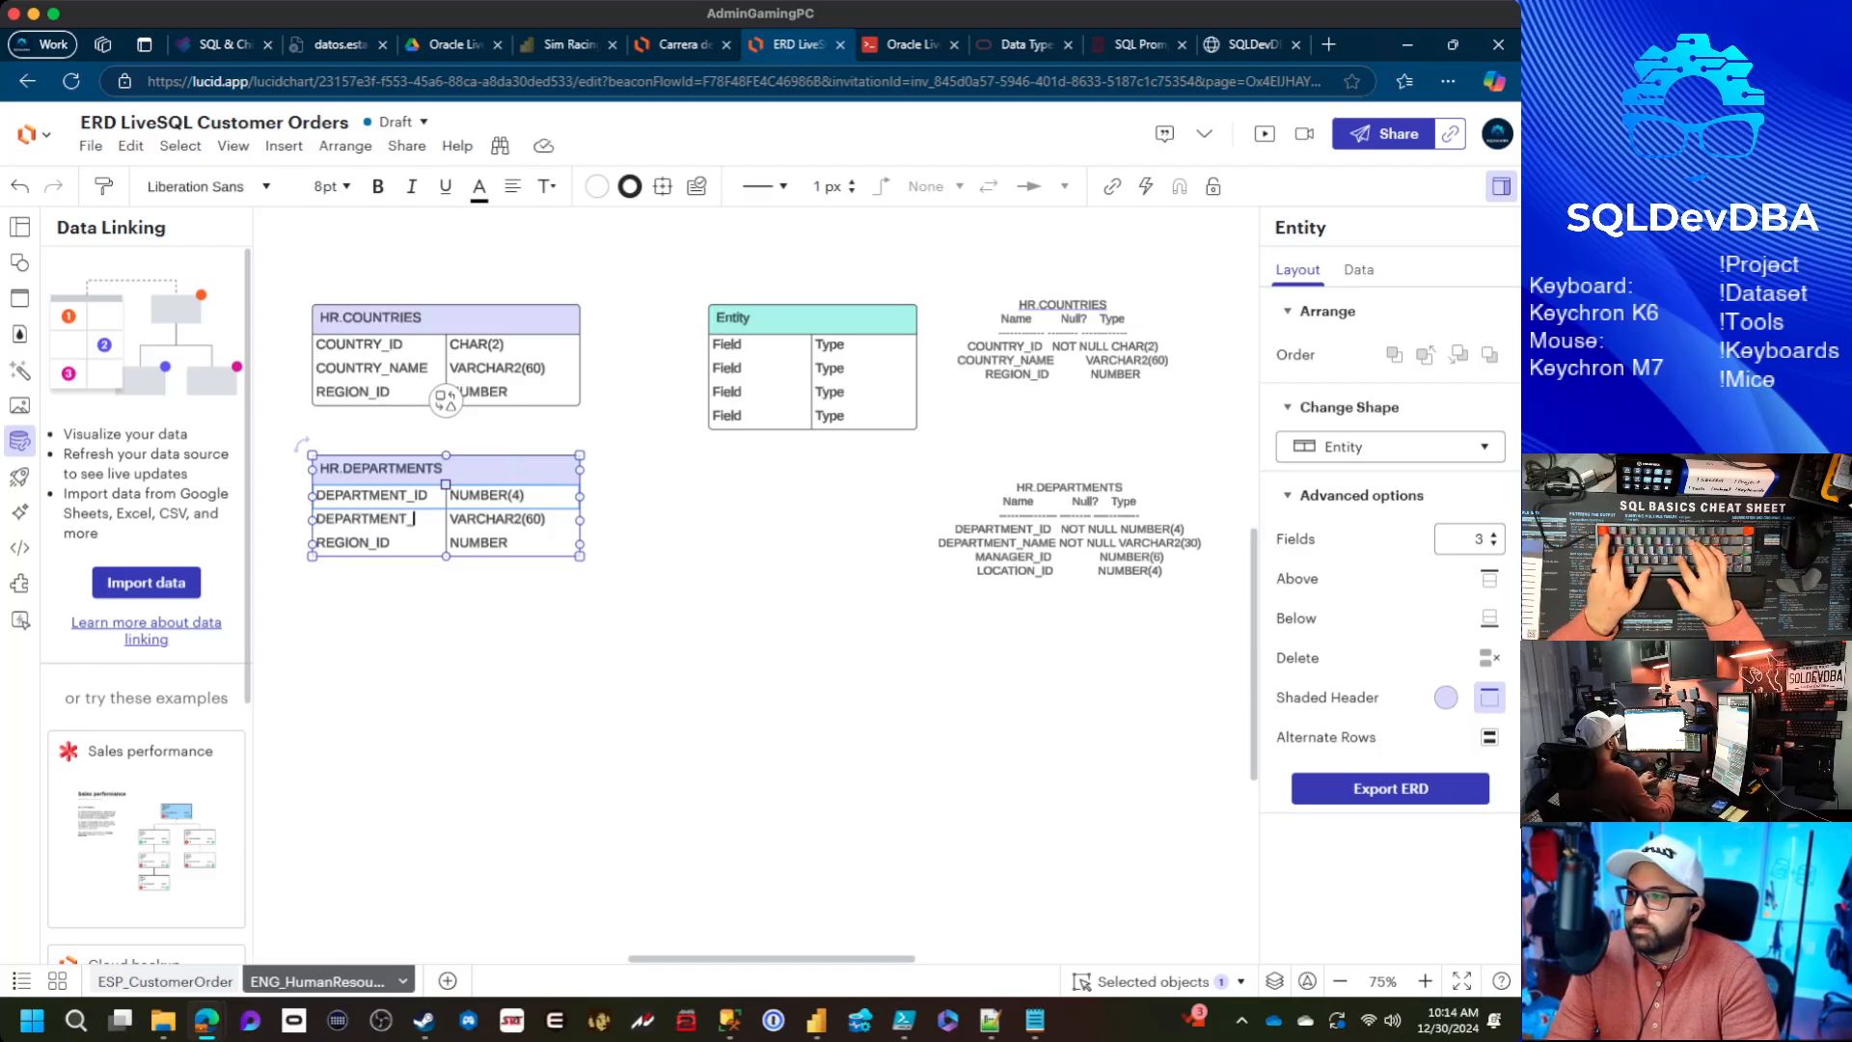
text(TMENT_NAME)
key(Tab)
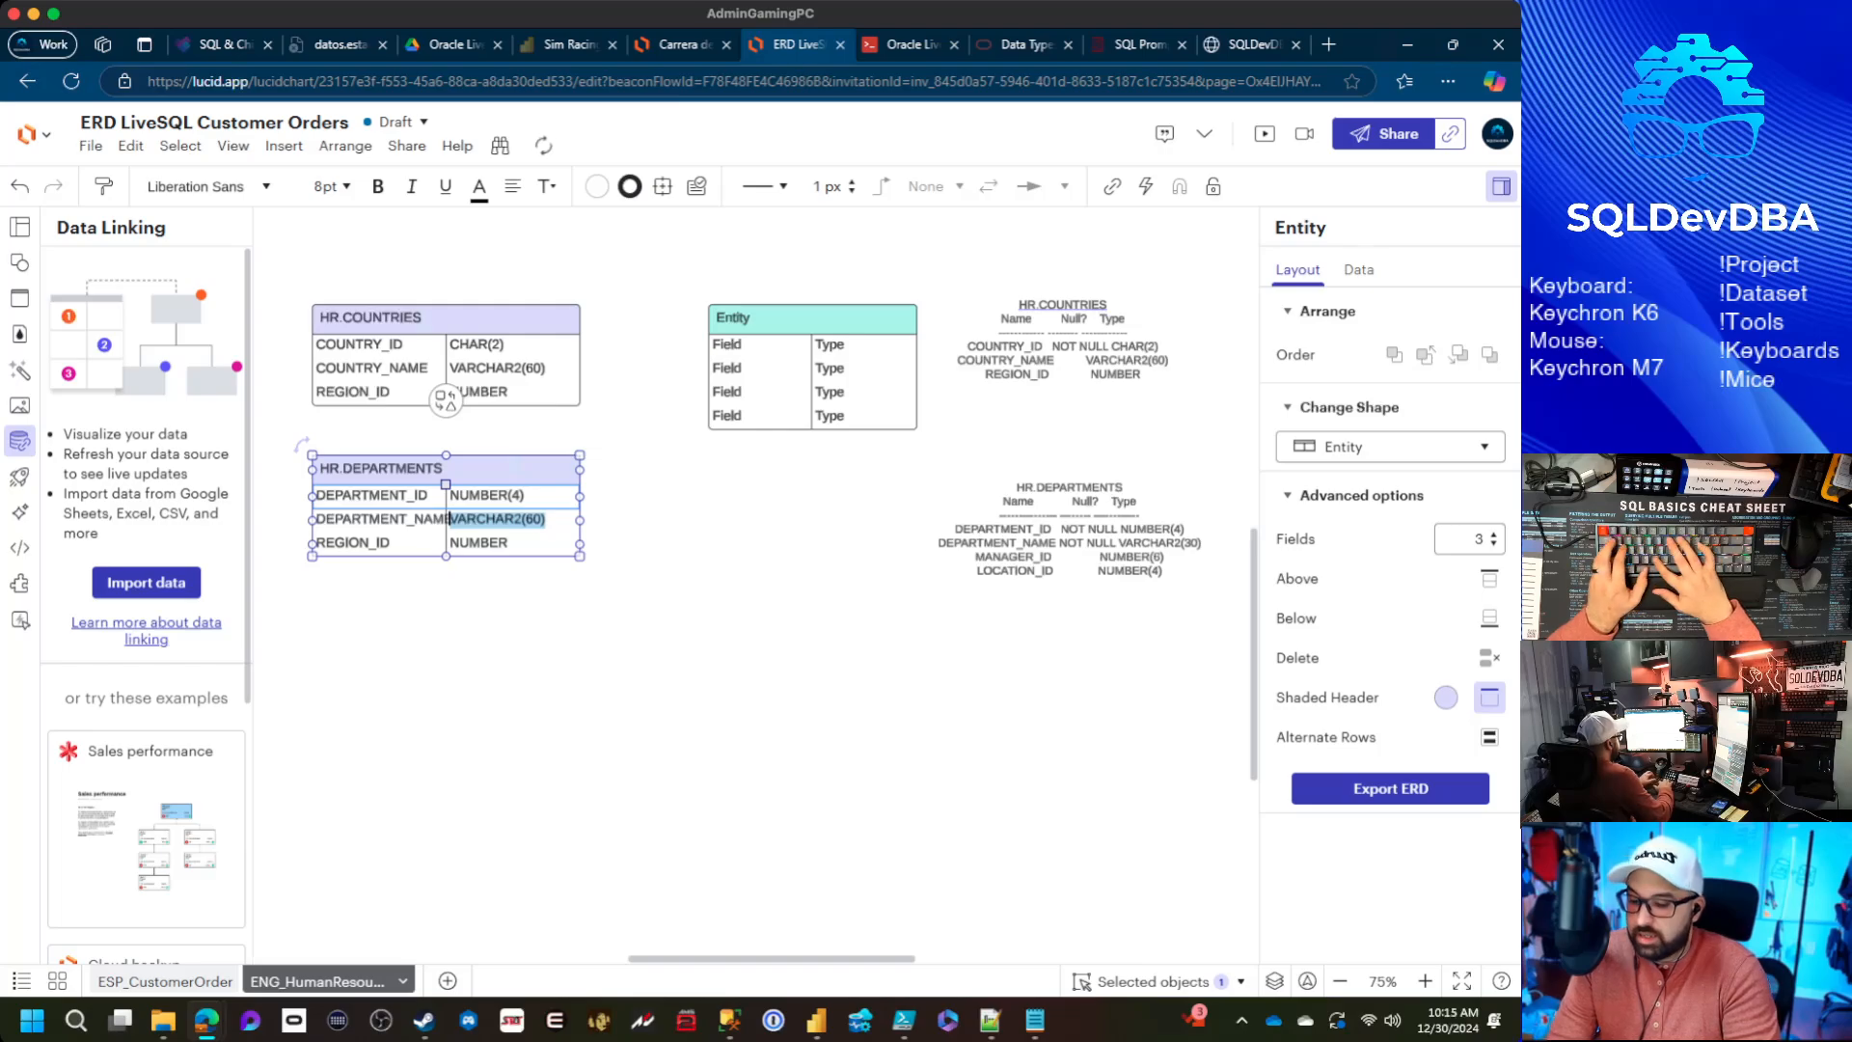
text(VARCHAR)
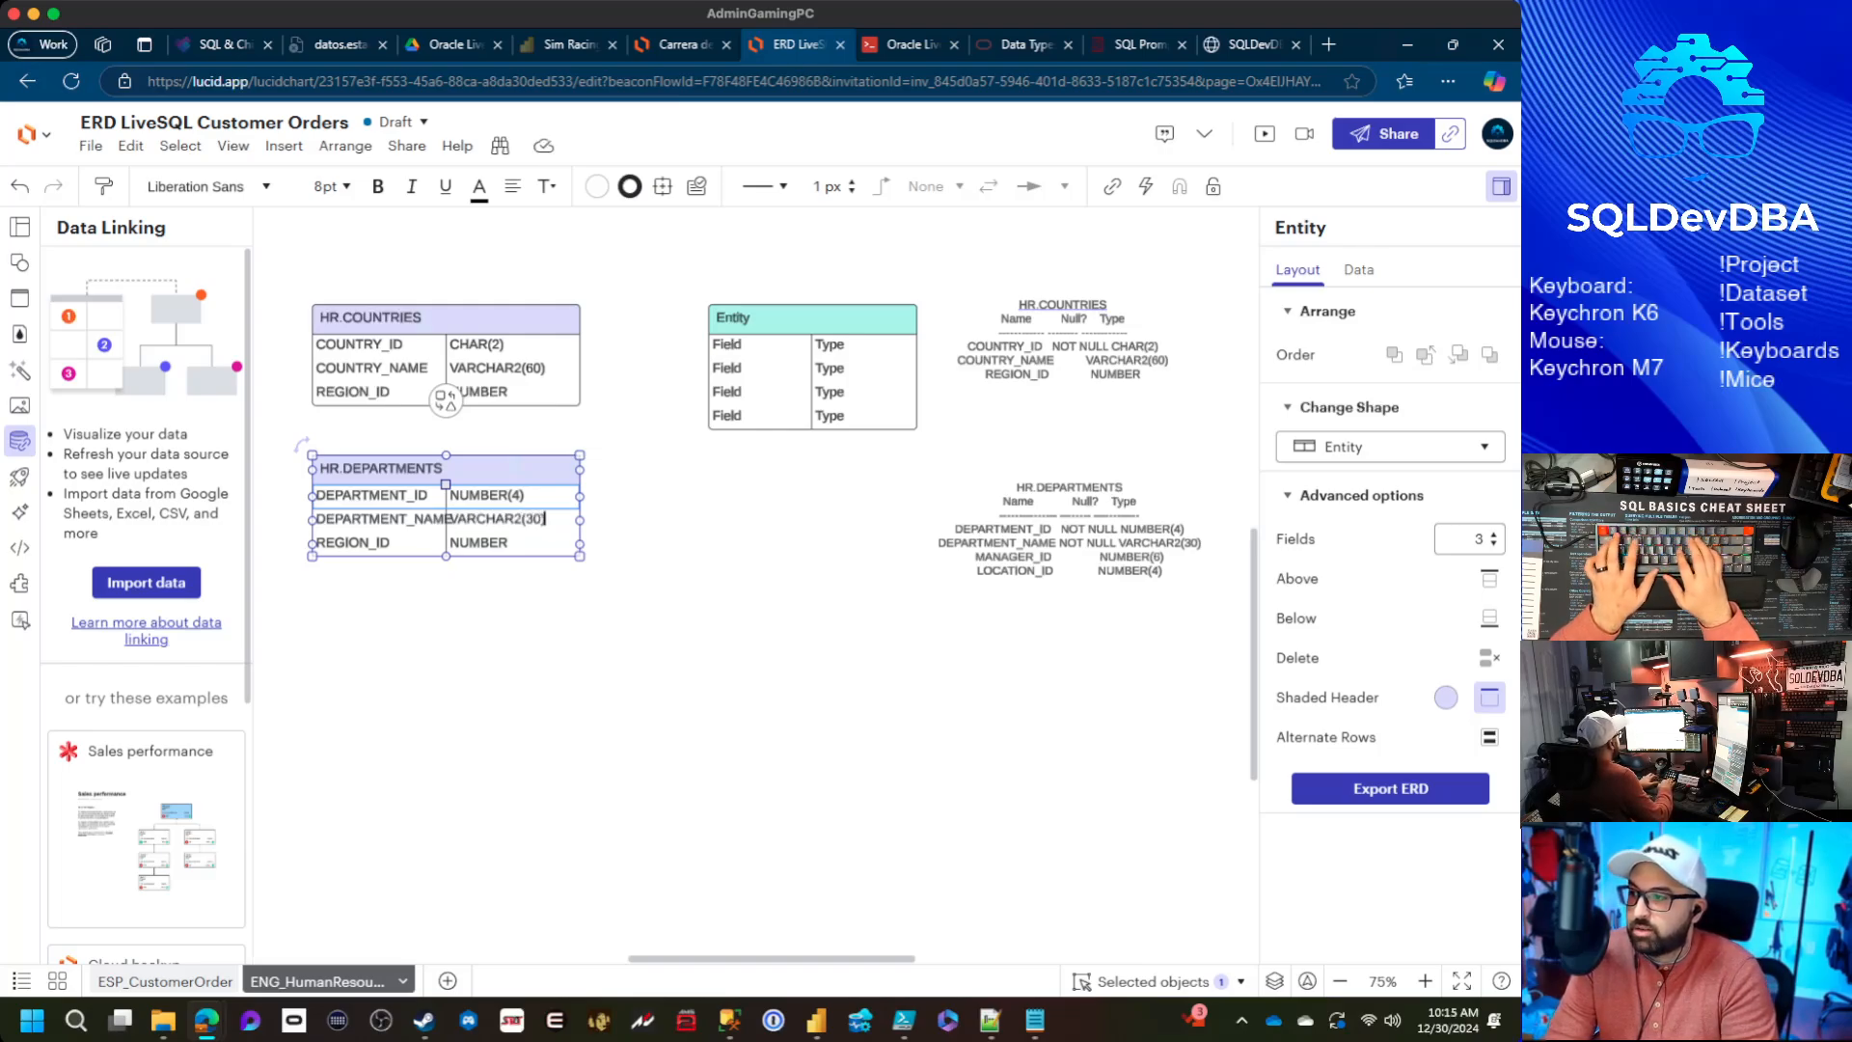
Fill the third HR.DEPARTMENTS row with MANAGER_ID of type NUMBER(6) and leave text editing
key(Tab)
text(MANAGER)
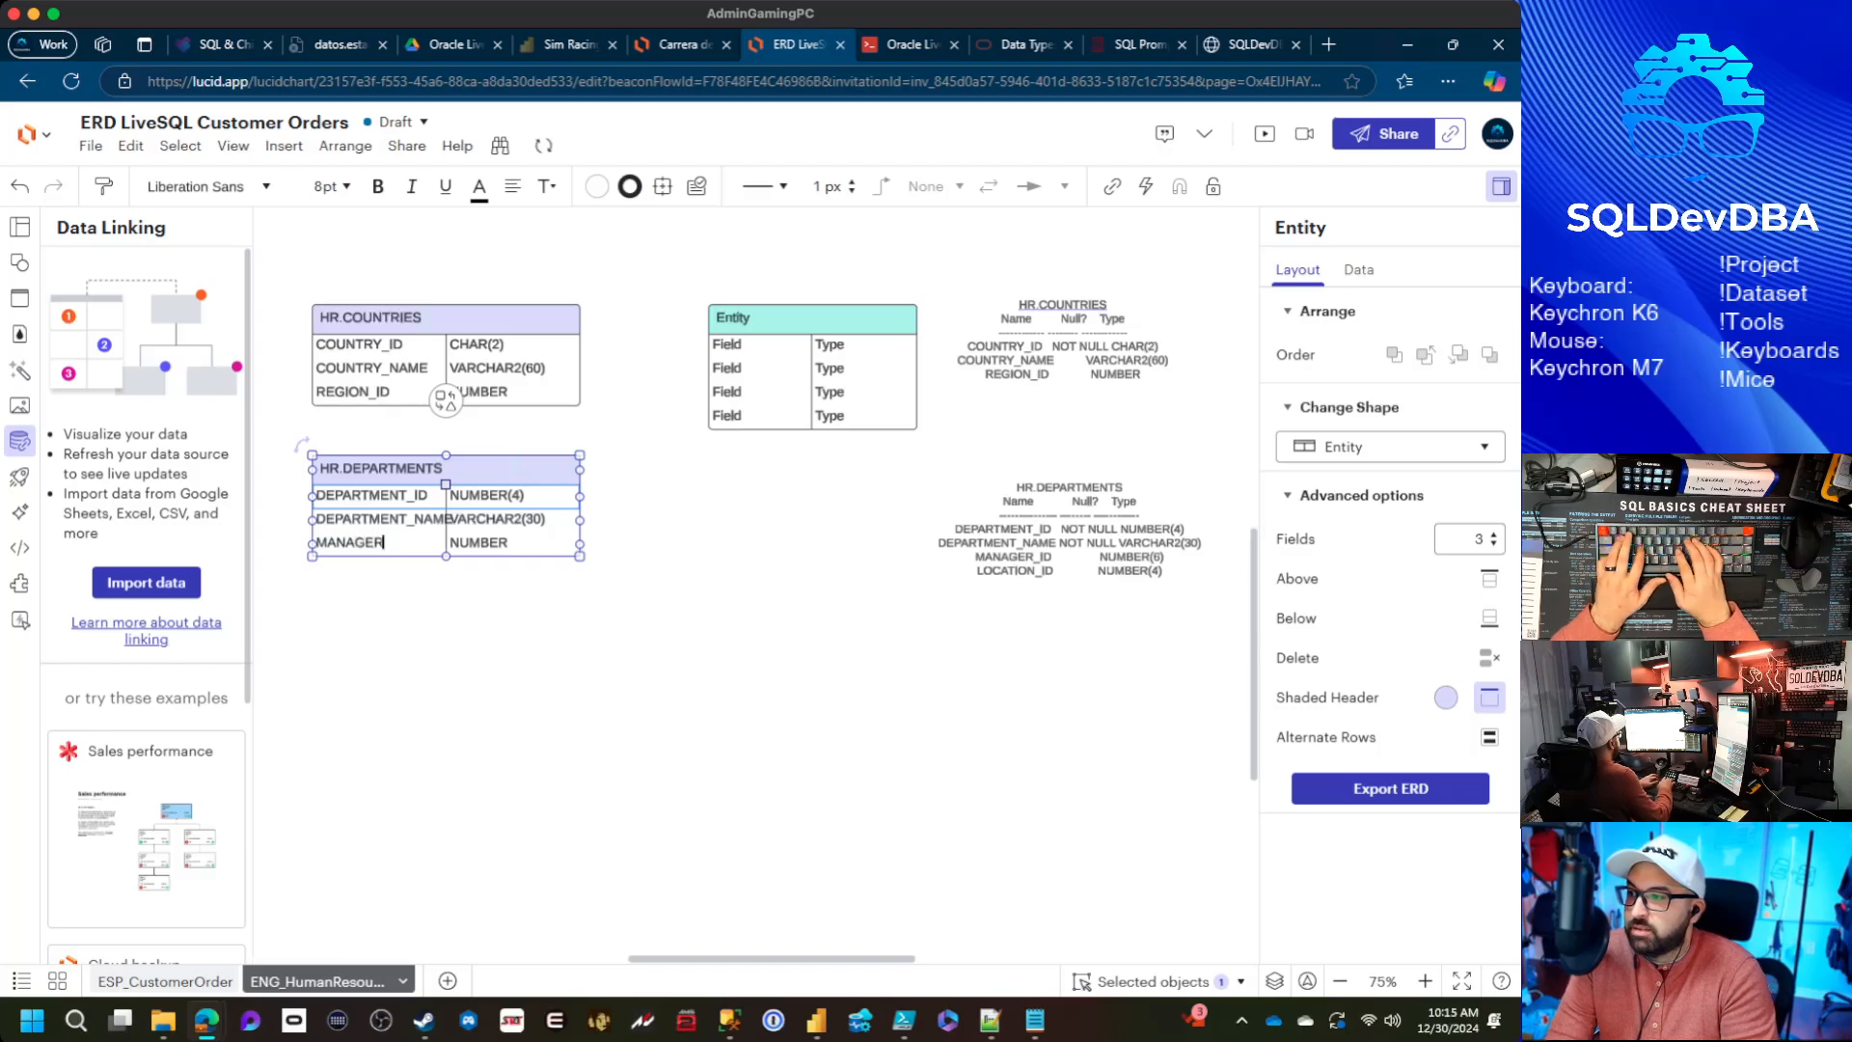
text(_ID)
key(Tab)
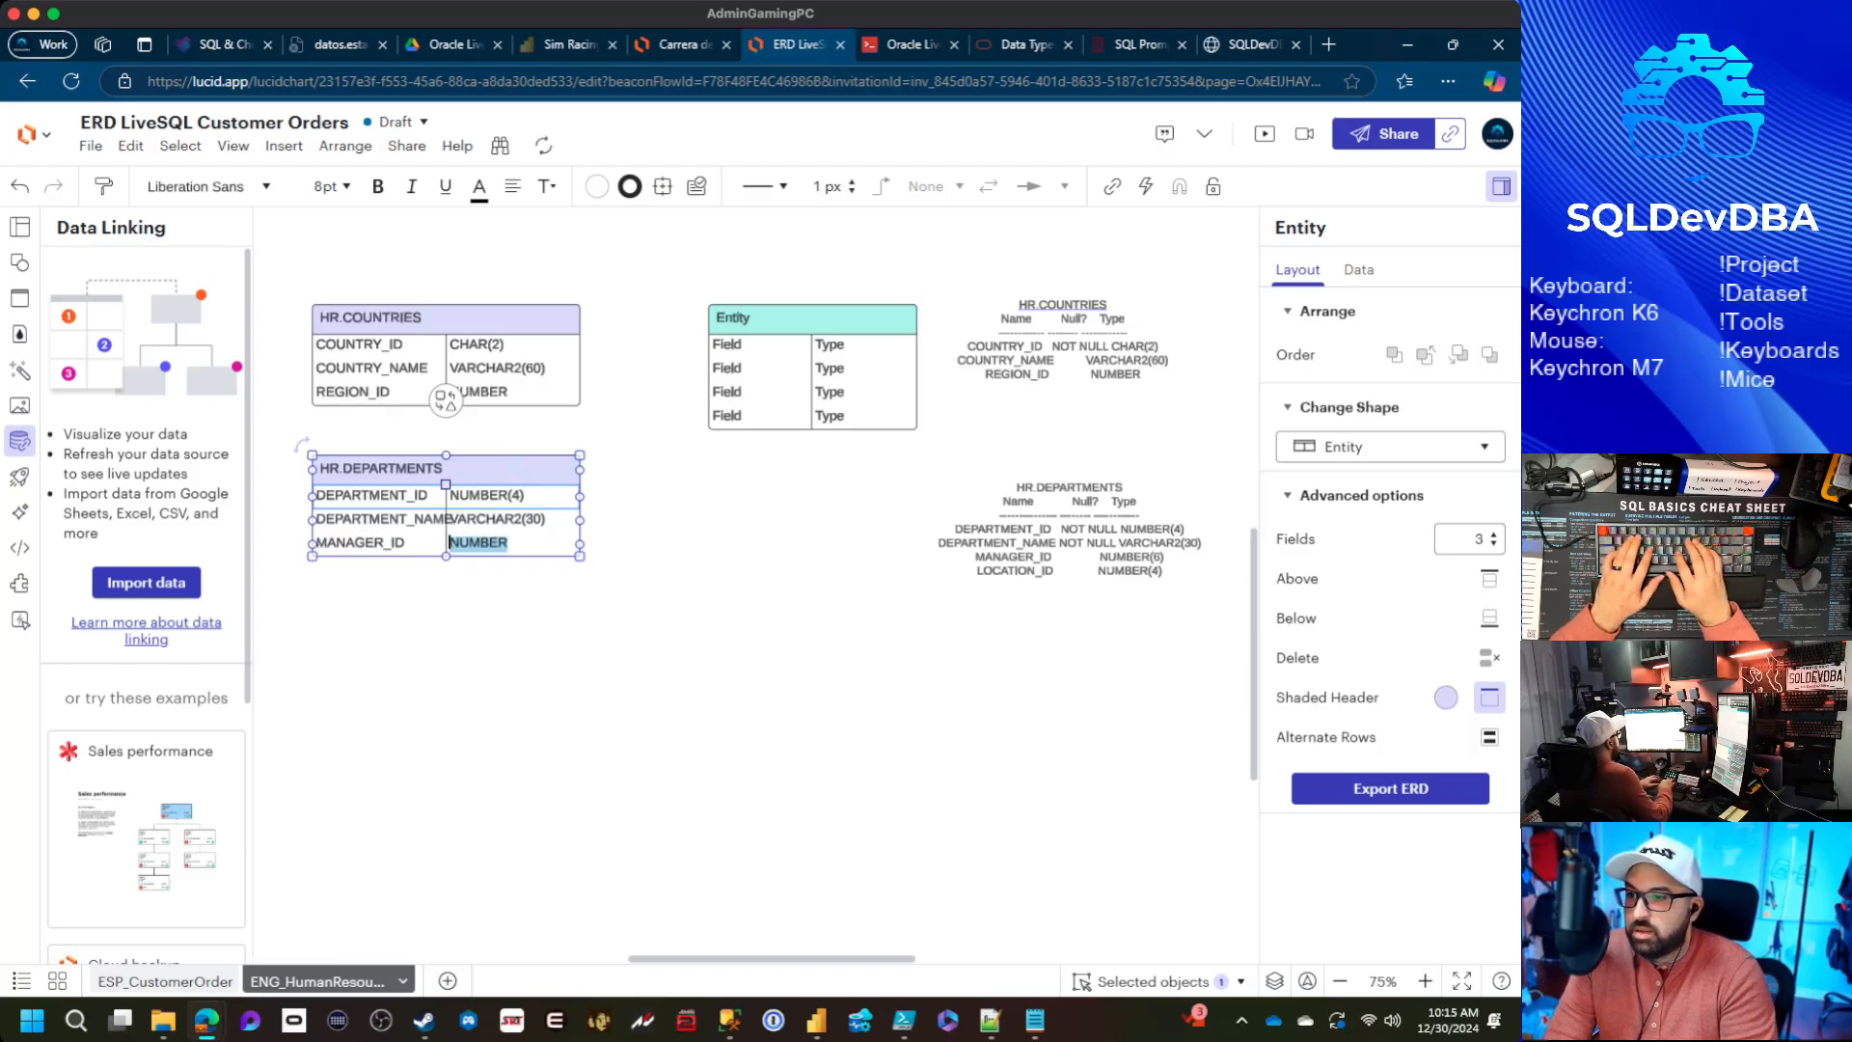
text(NUMBER)
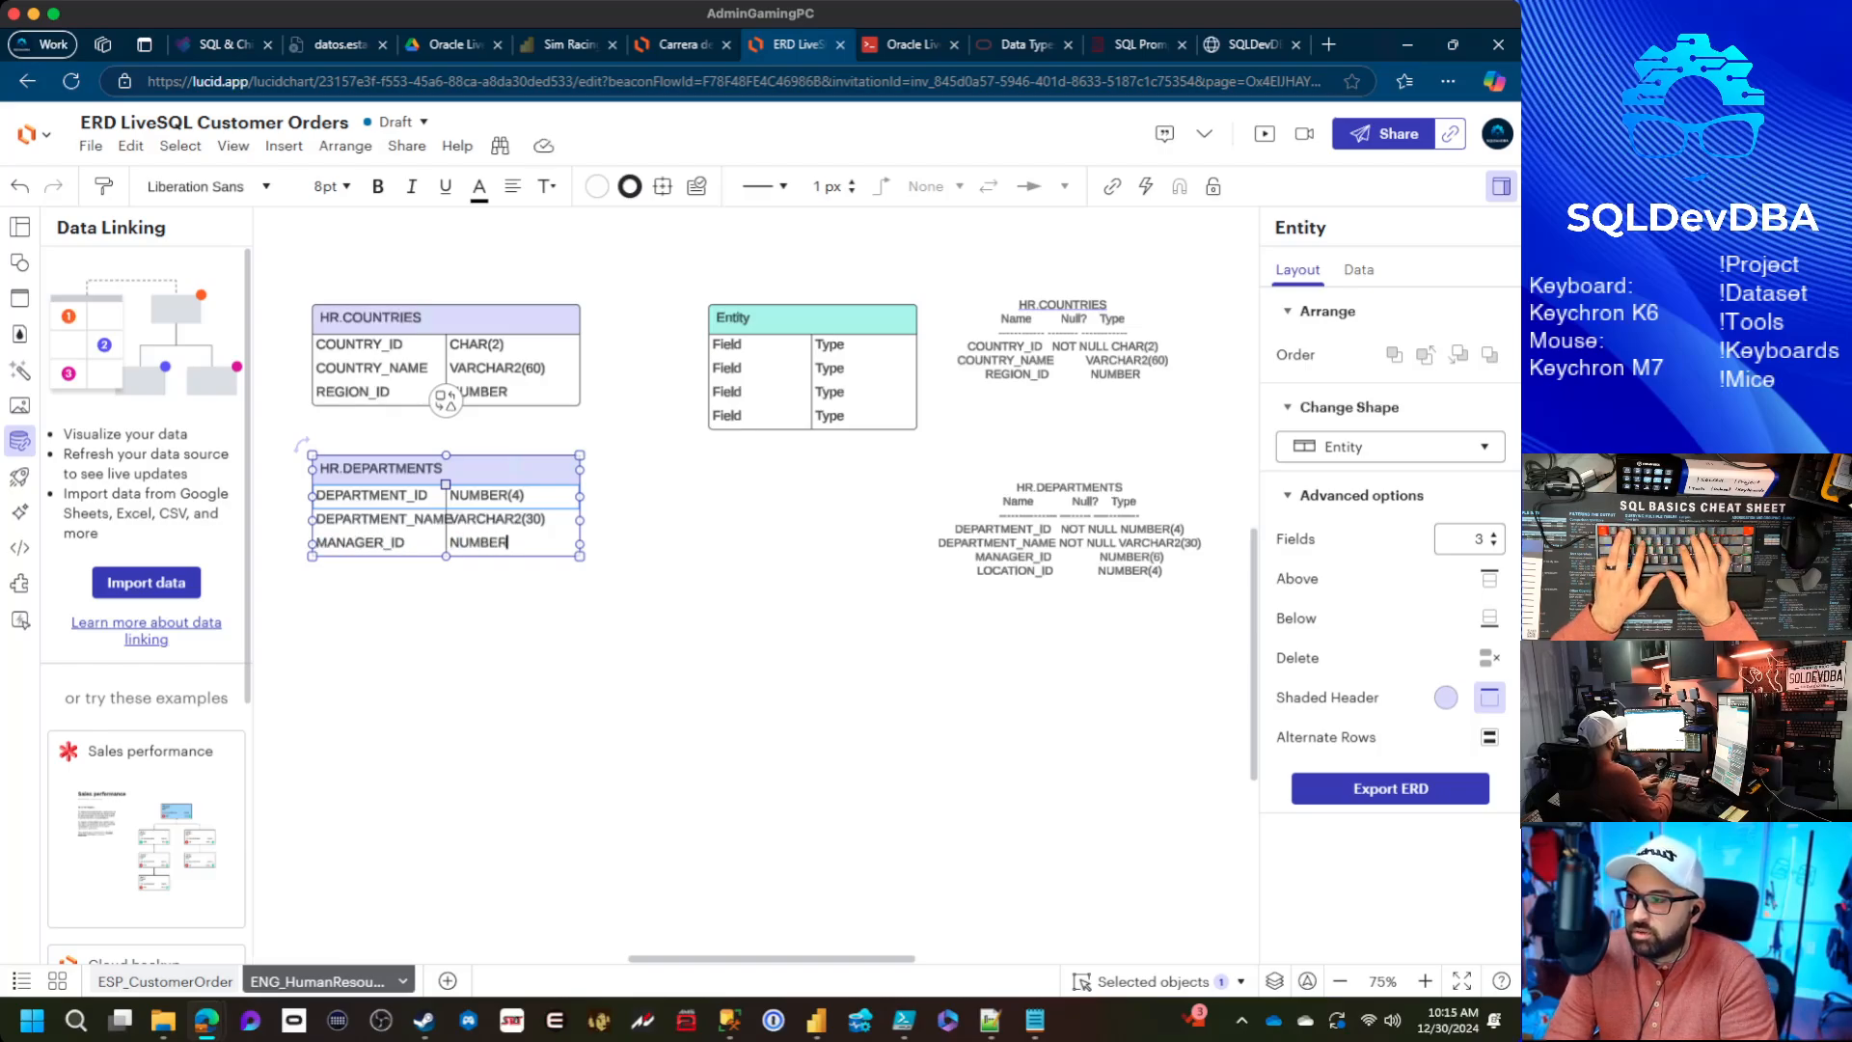
key(Tab)
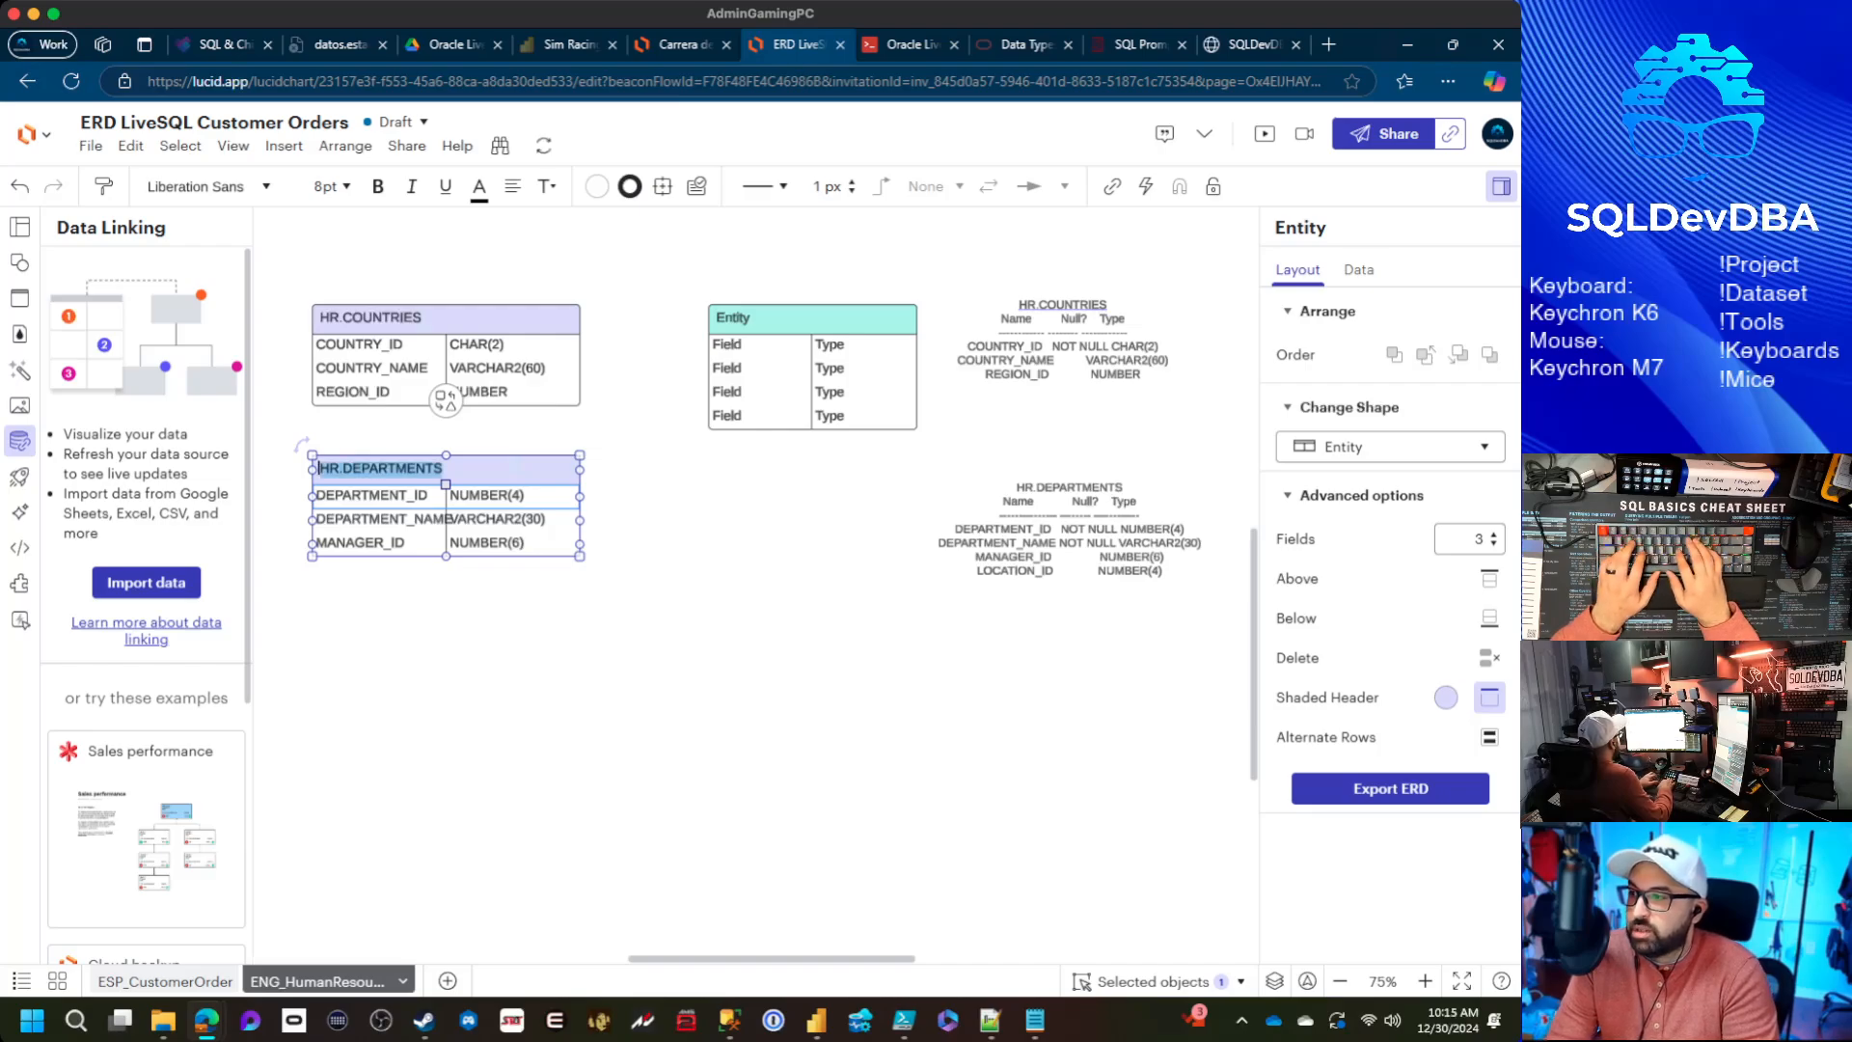
key(Escape)
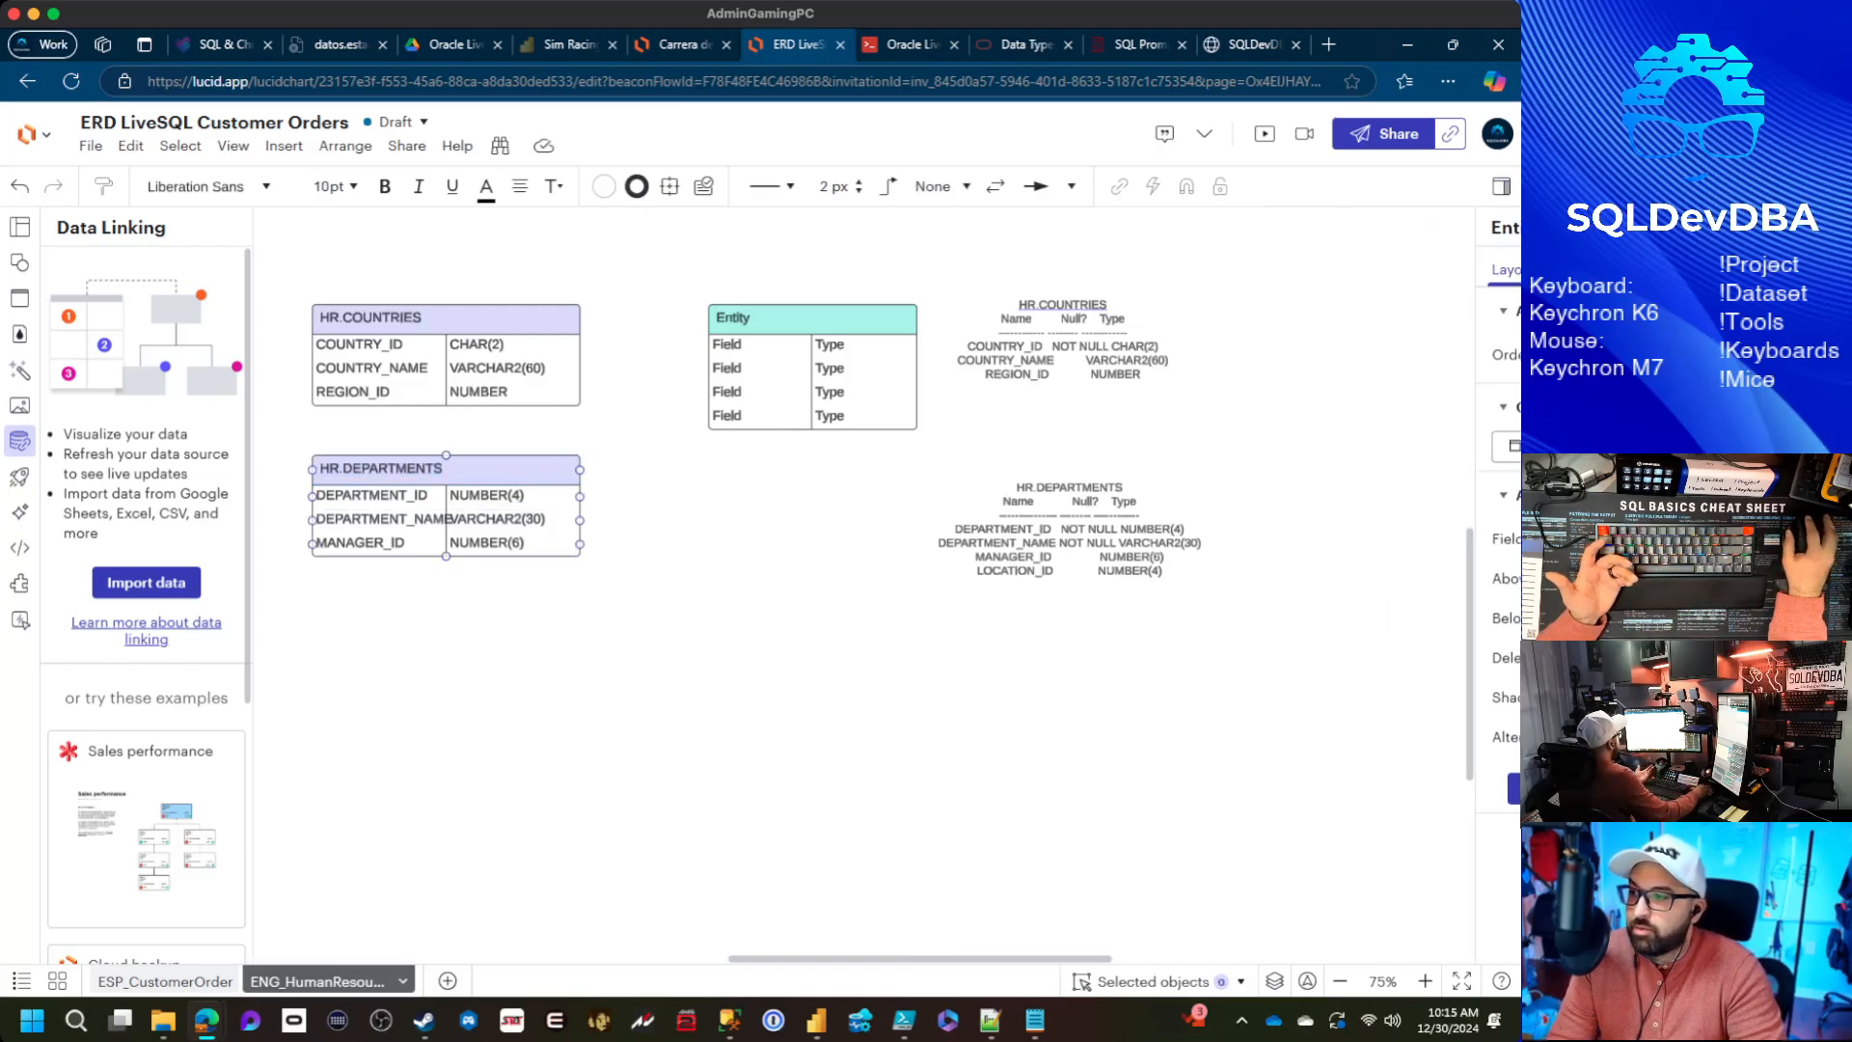
Increase the HR.DEPARTMENTS entity to 4 fields and fill the new row with LOCATION_ID of type NUMBER(4)
click(1069, 530)
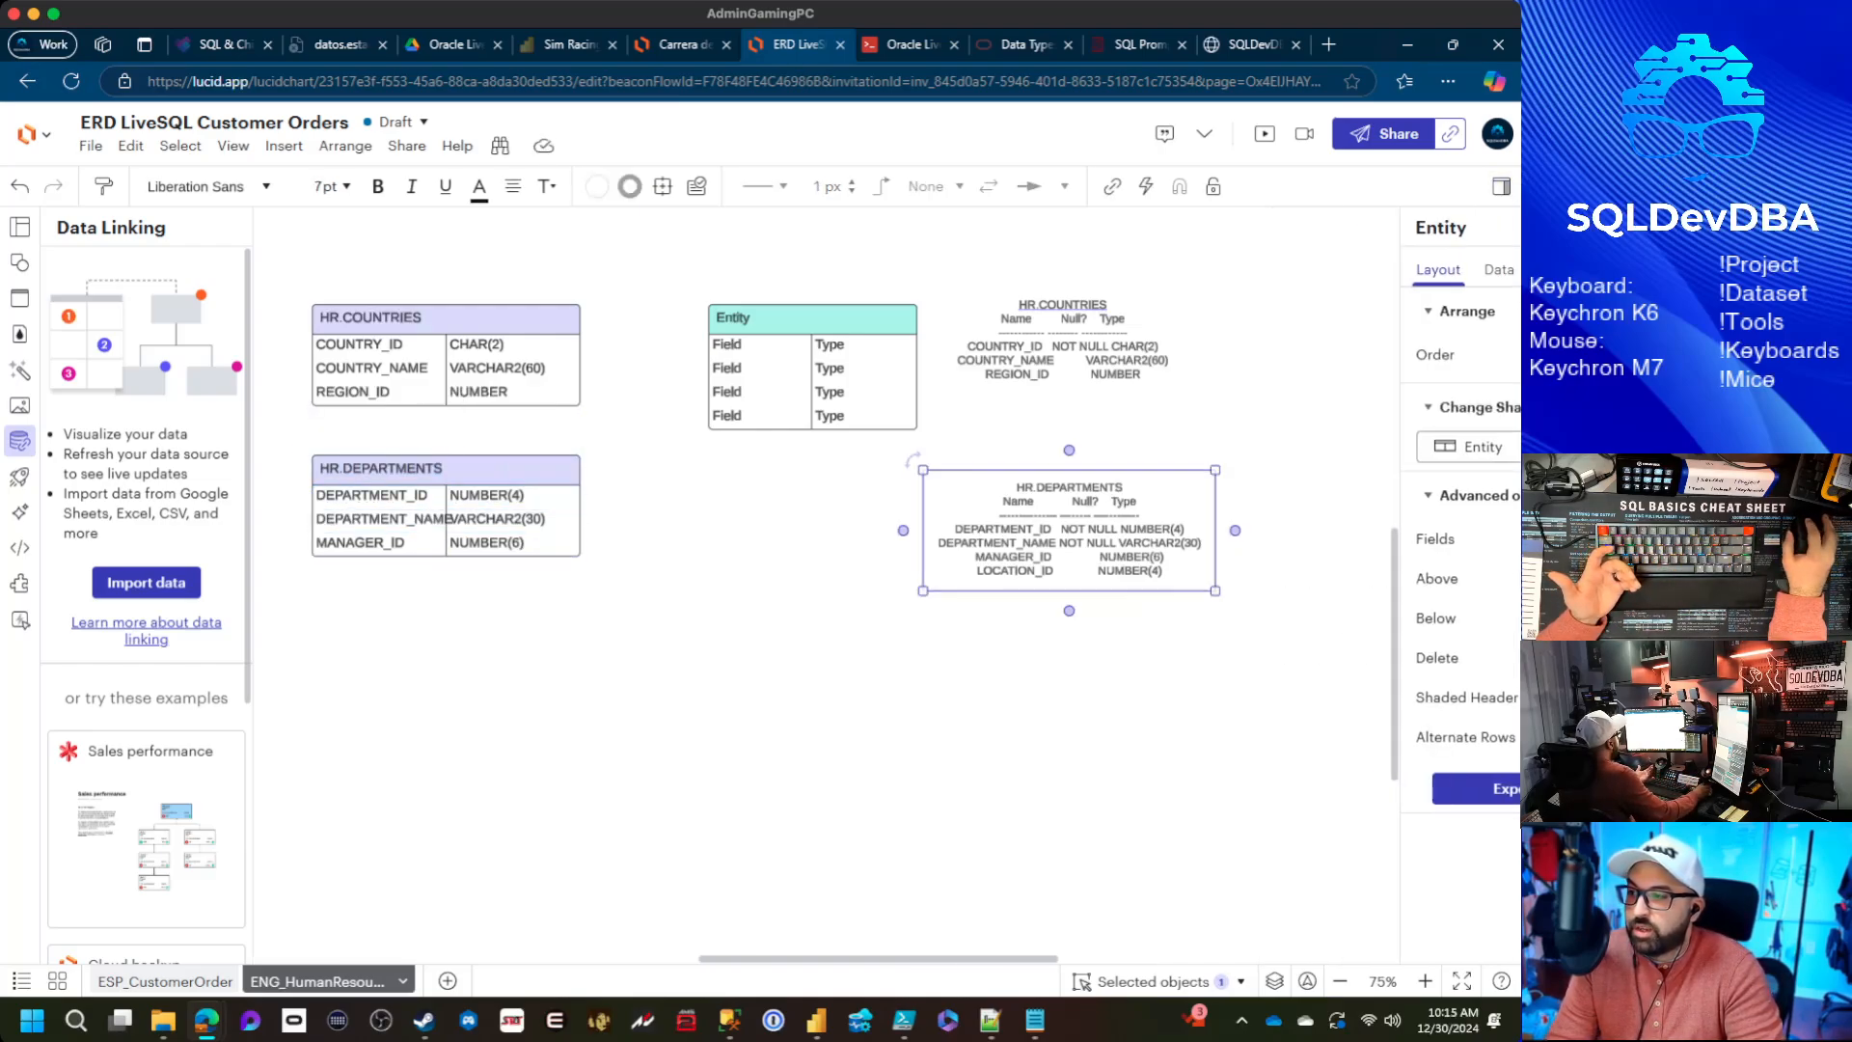
click(502, 496)
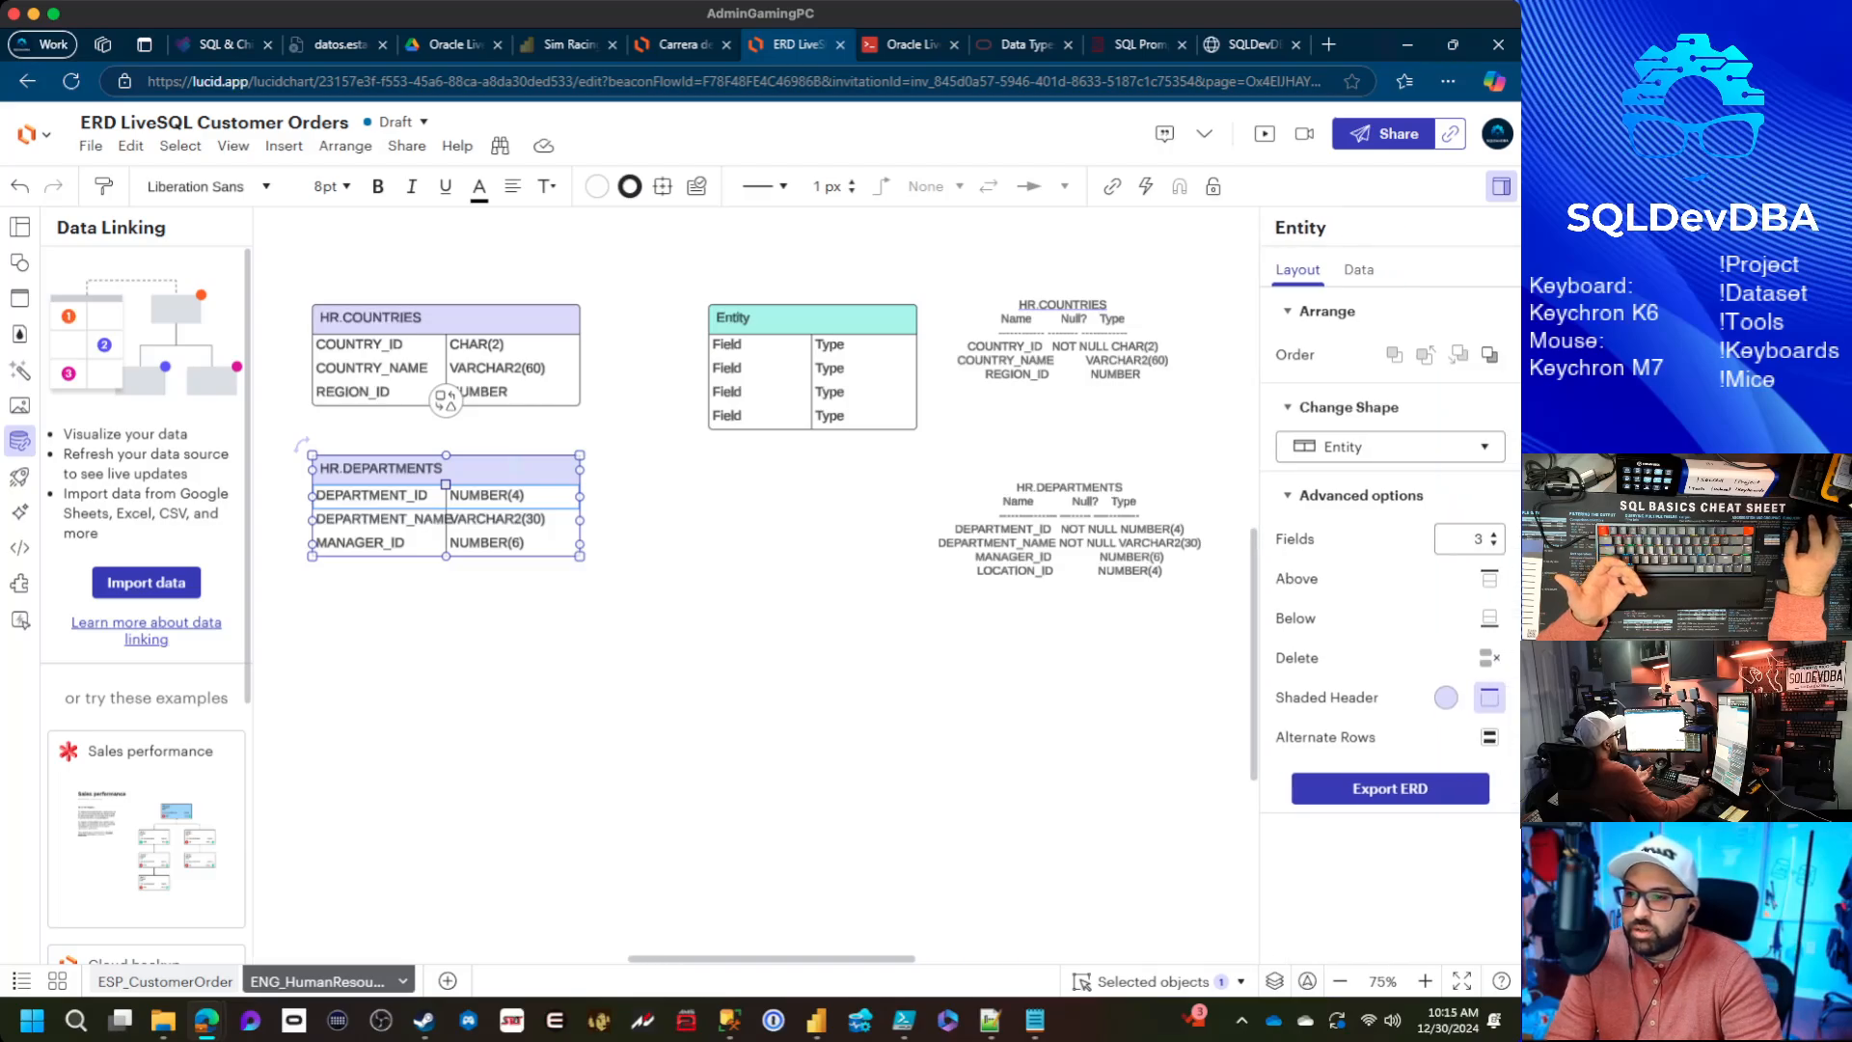
click(1493, 534)
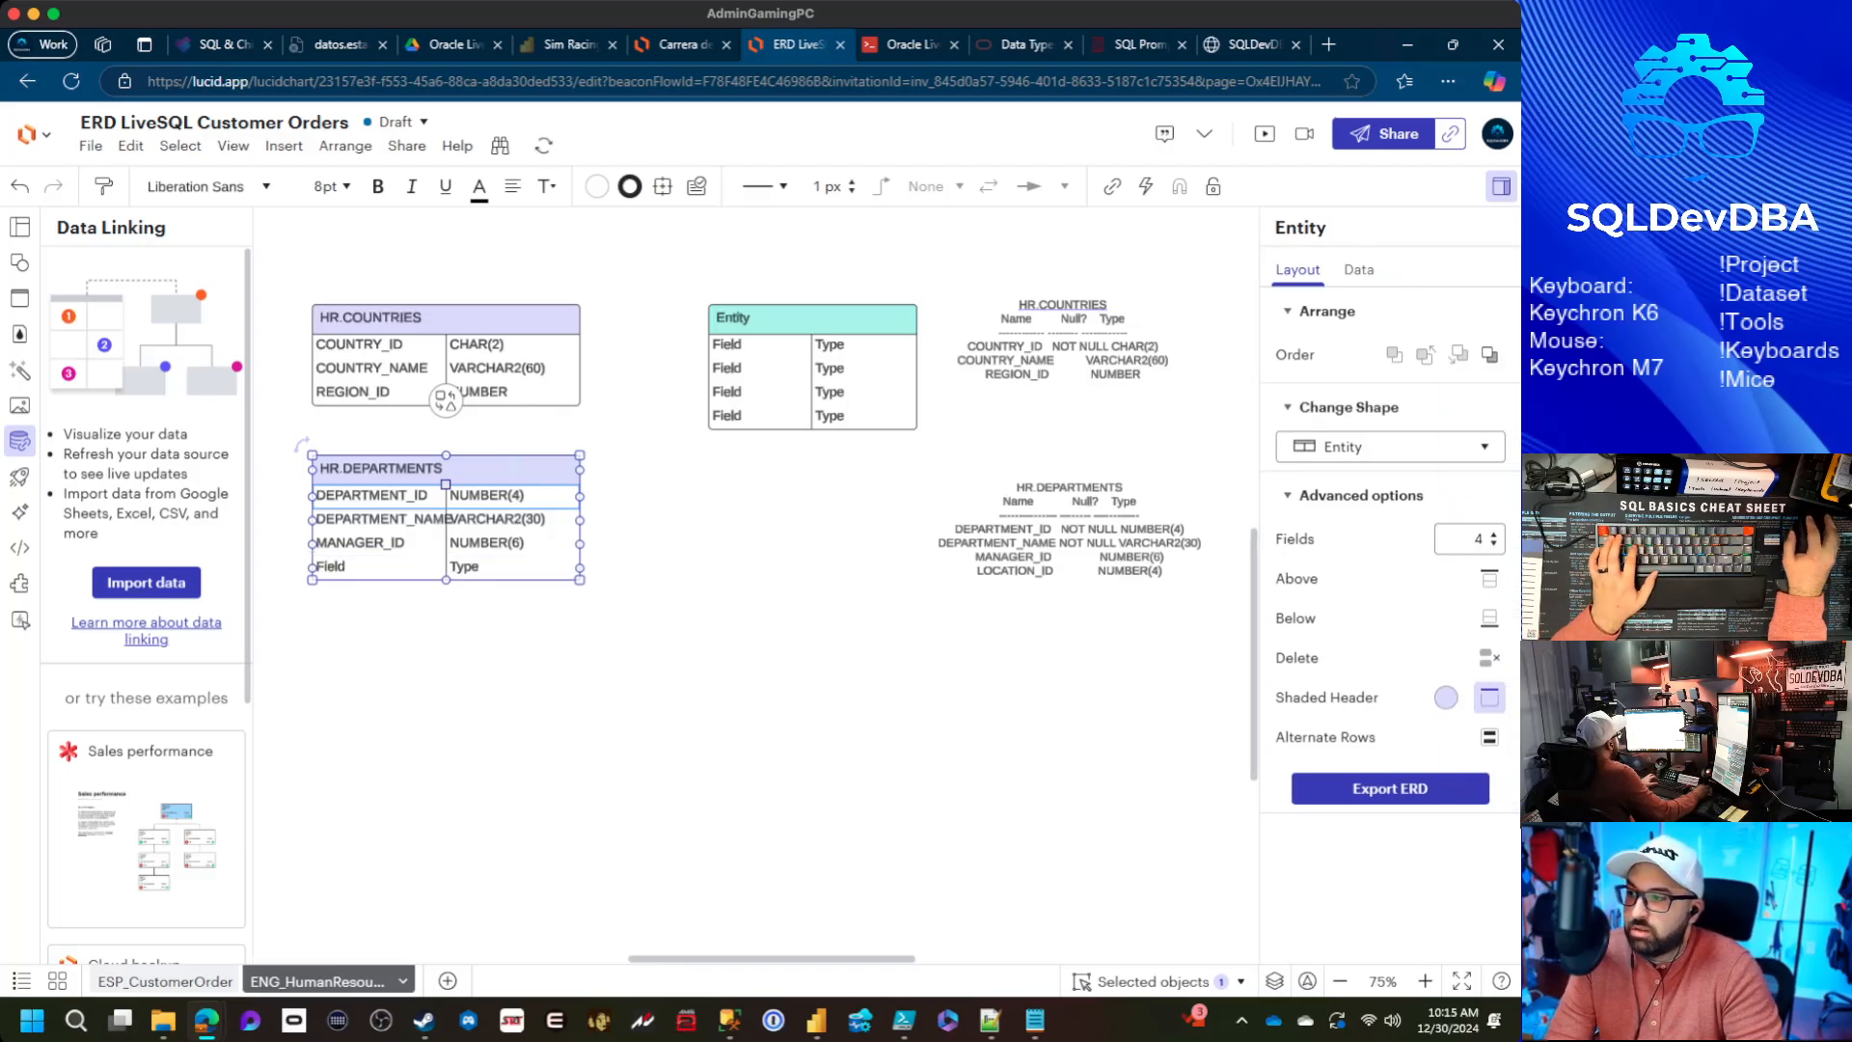
double_click(331, 566)
text(L)
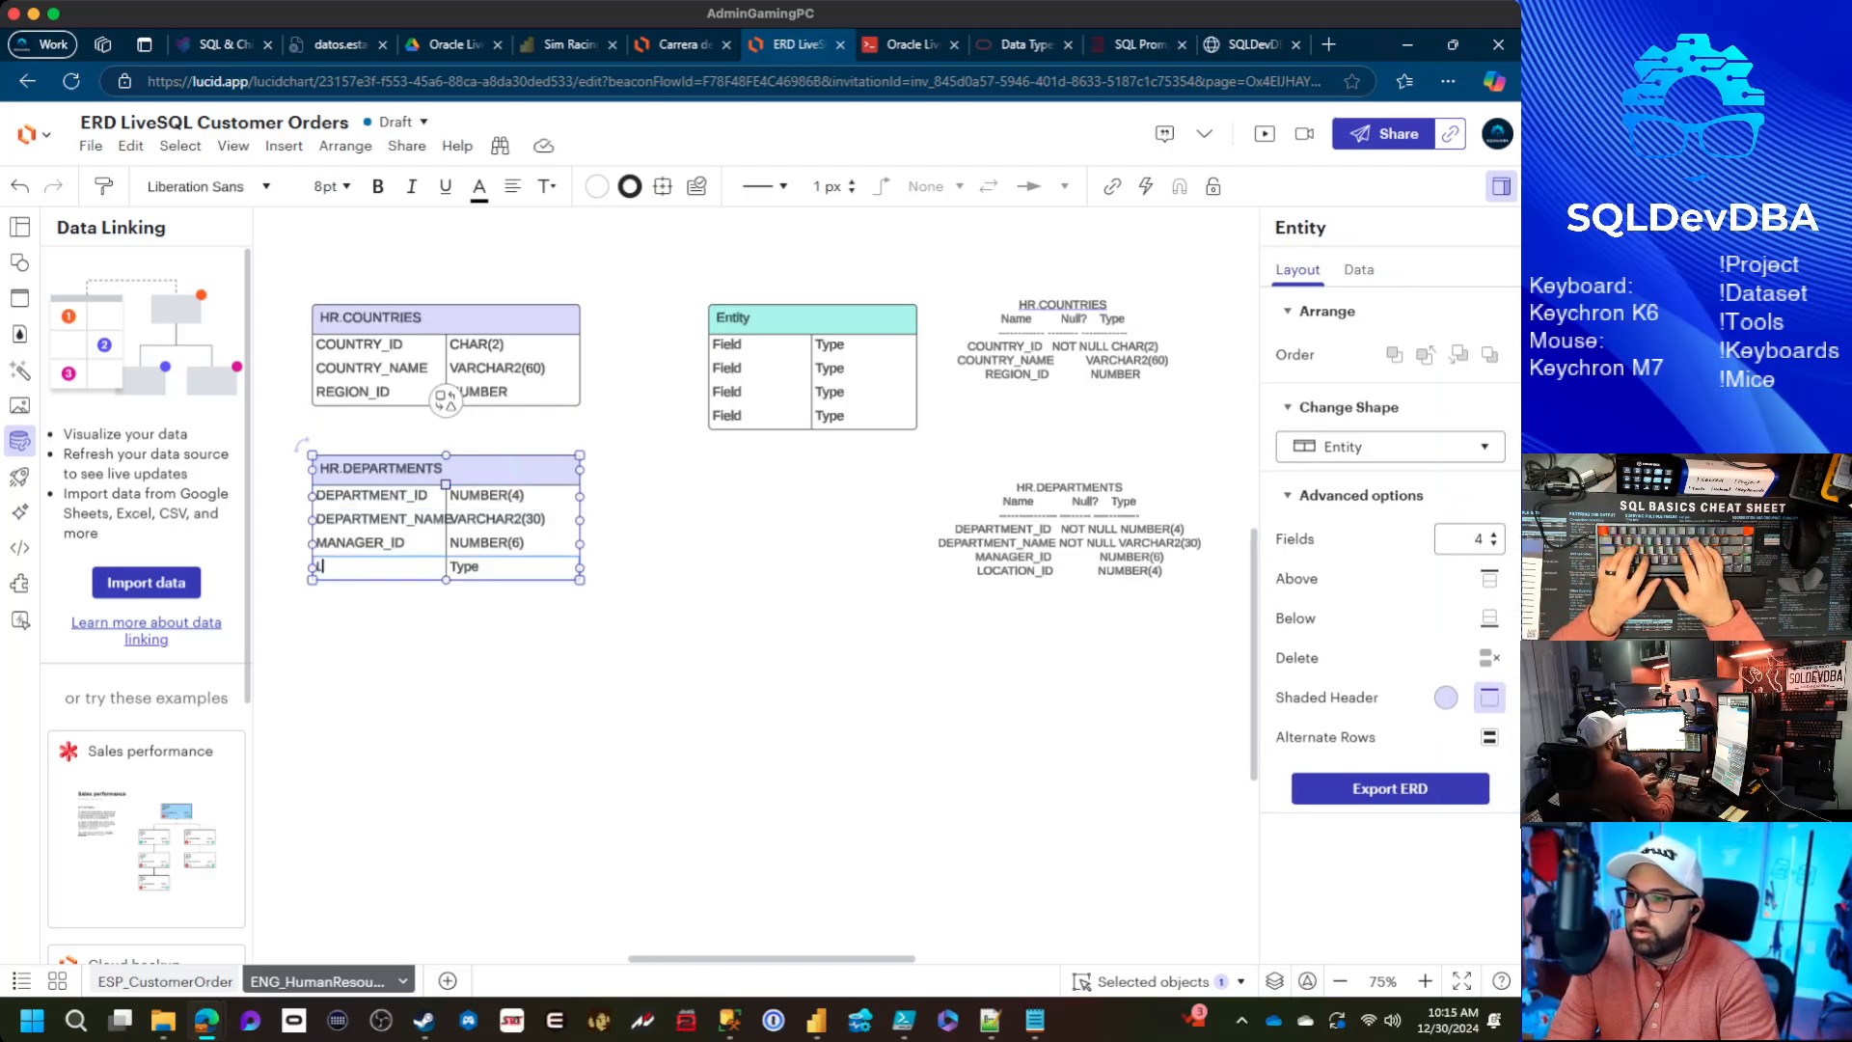
text(OCATION_ID)
key(Tab)
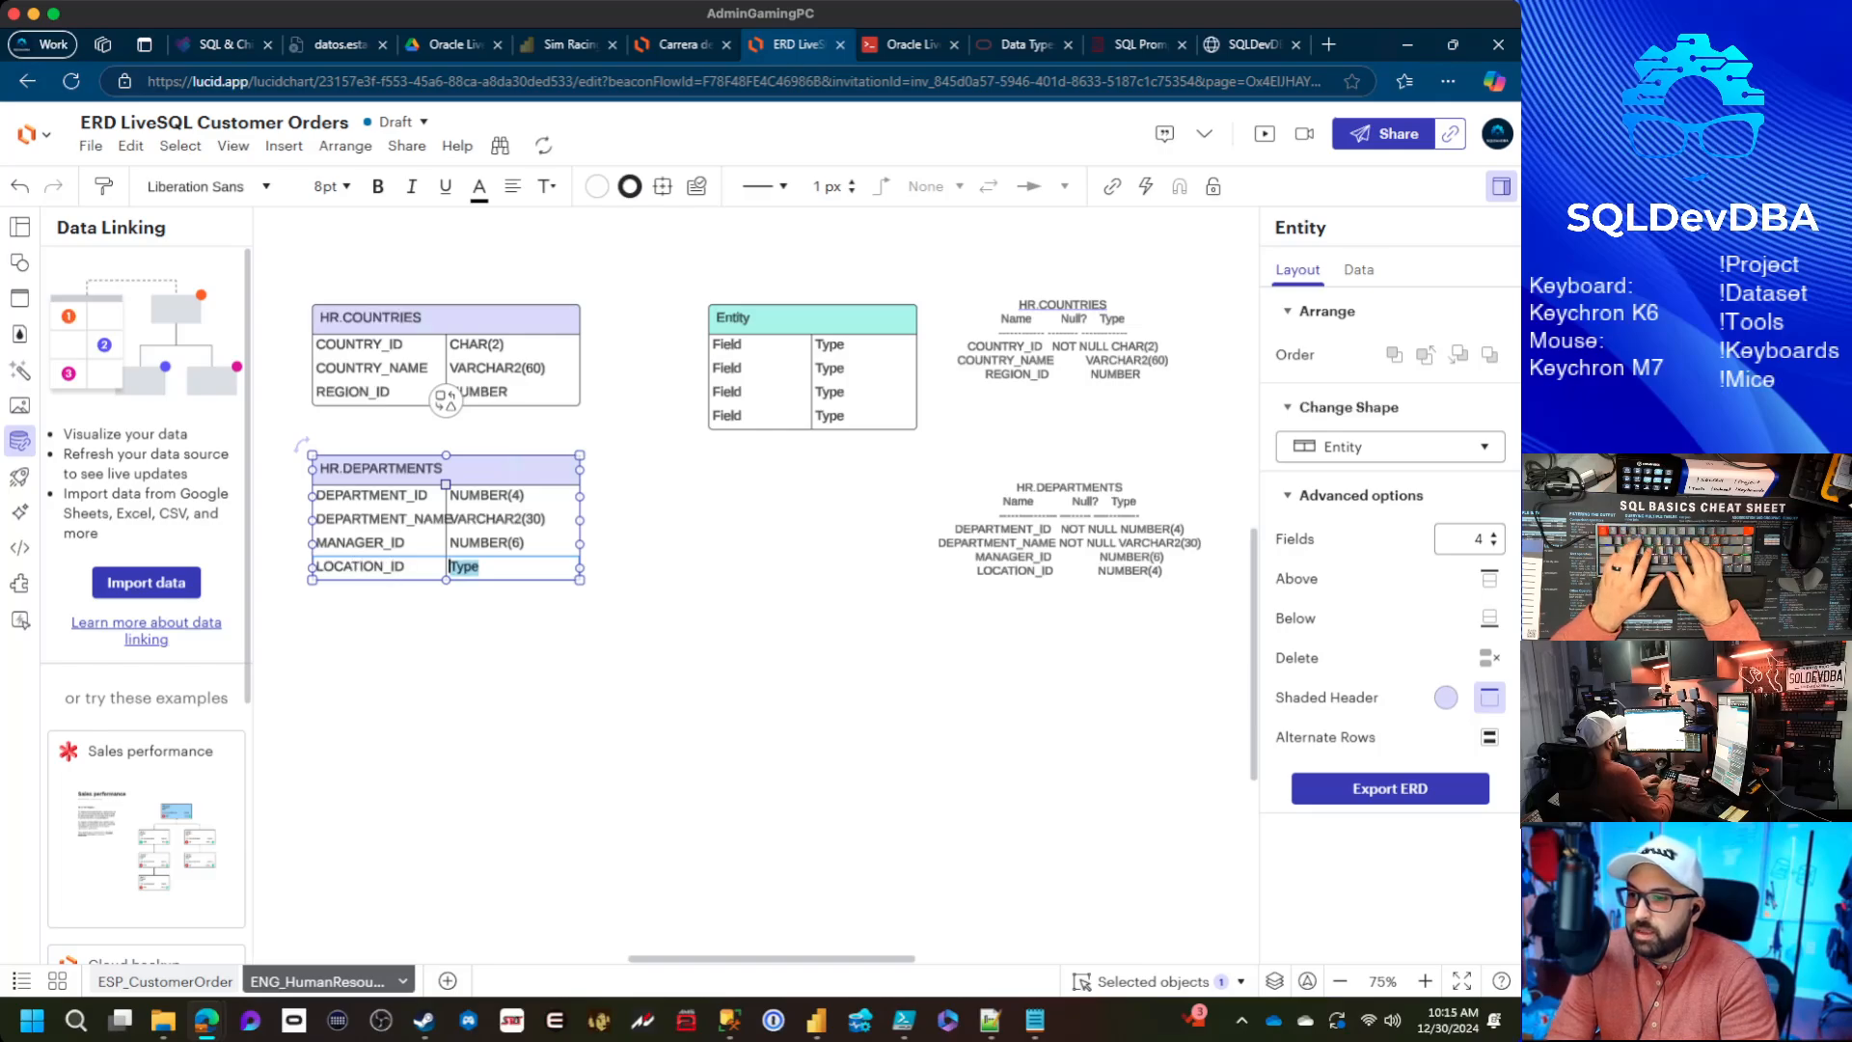
text(NUMBER(4)
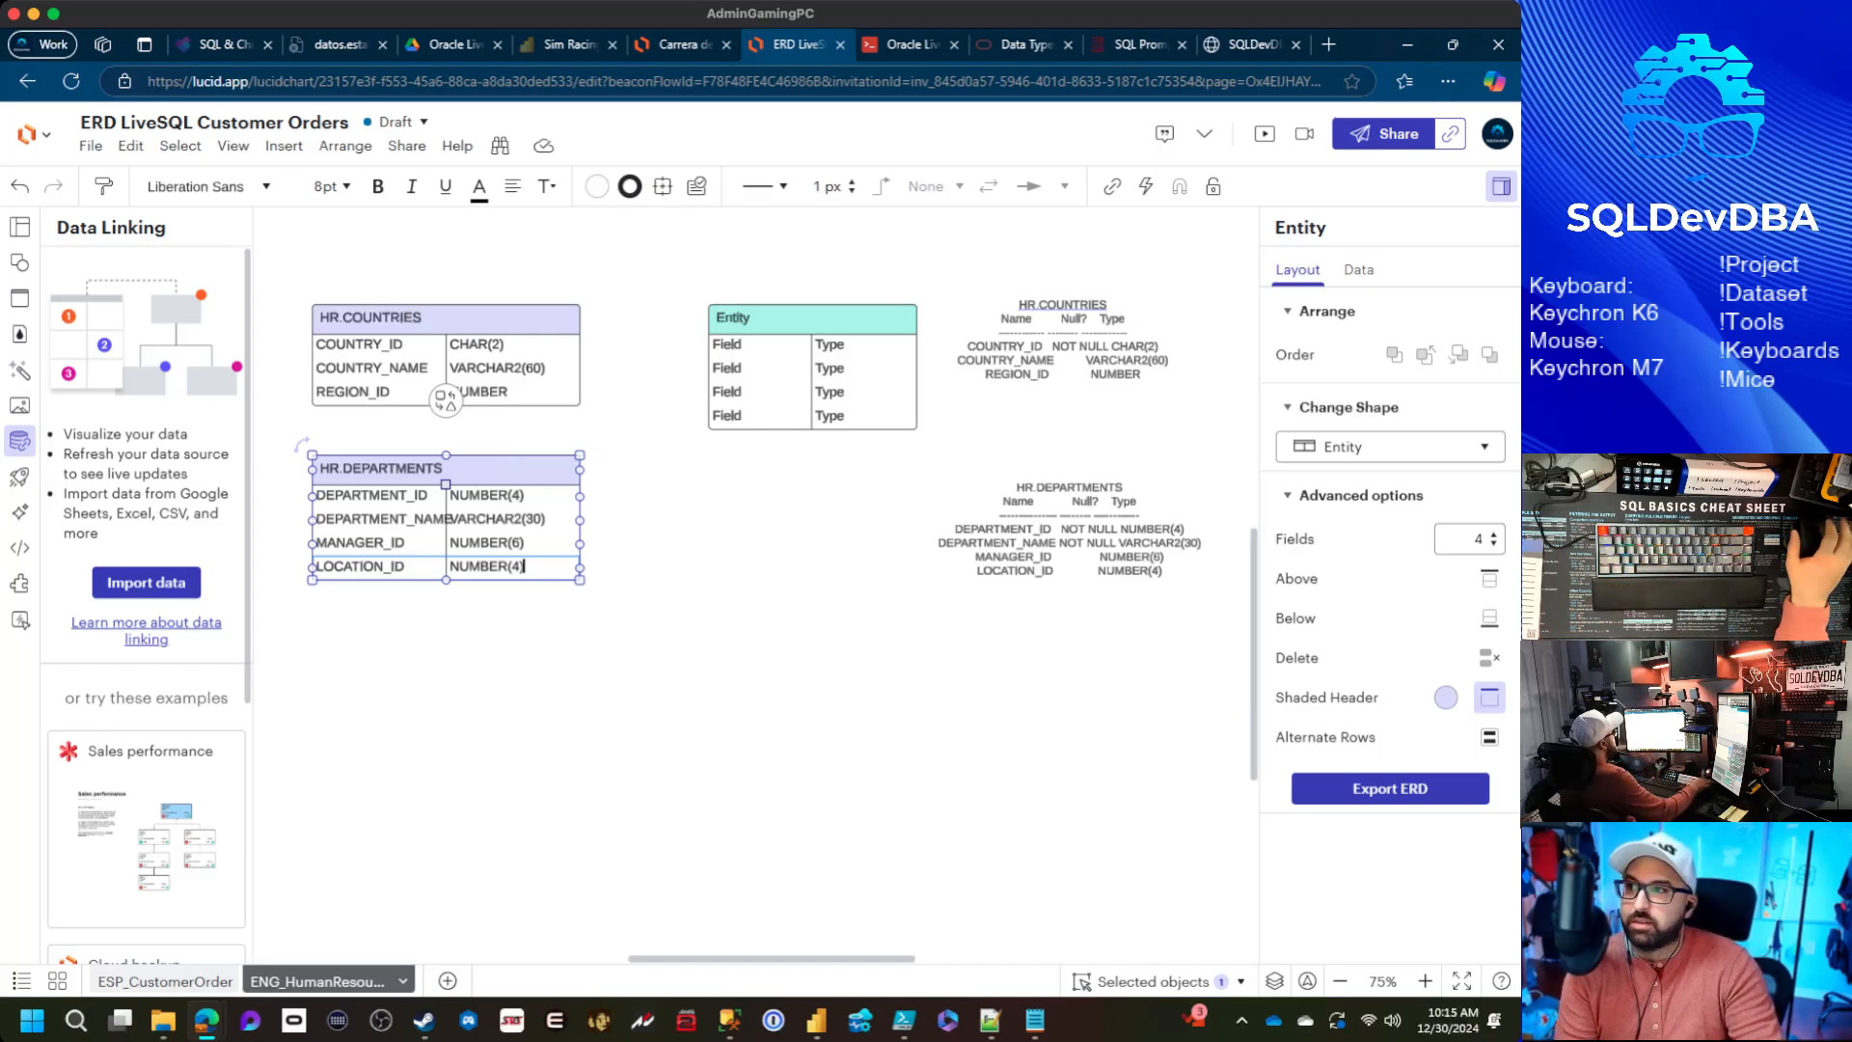
Open the ESP_CustomerOrder page and examine the finished Customer Orders diagram as a reference
key(ctrl+shift+Tab)
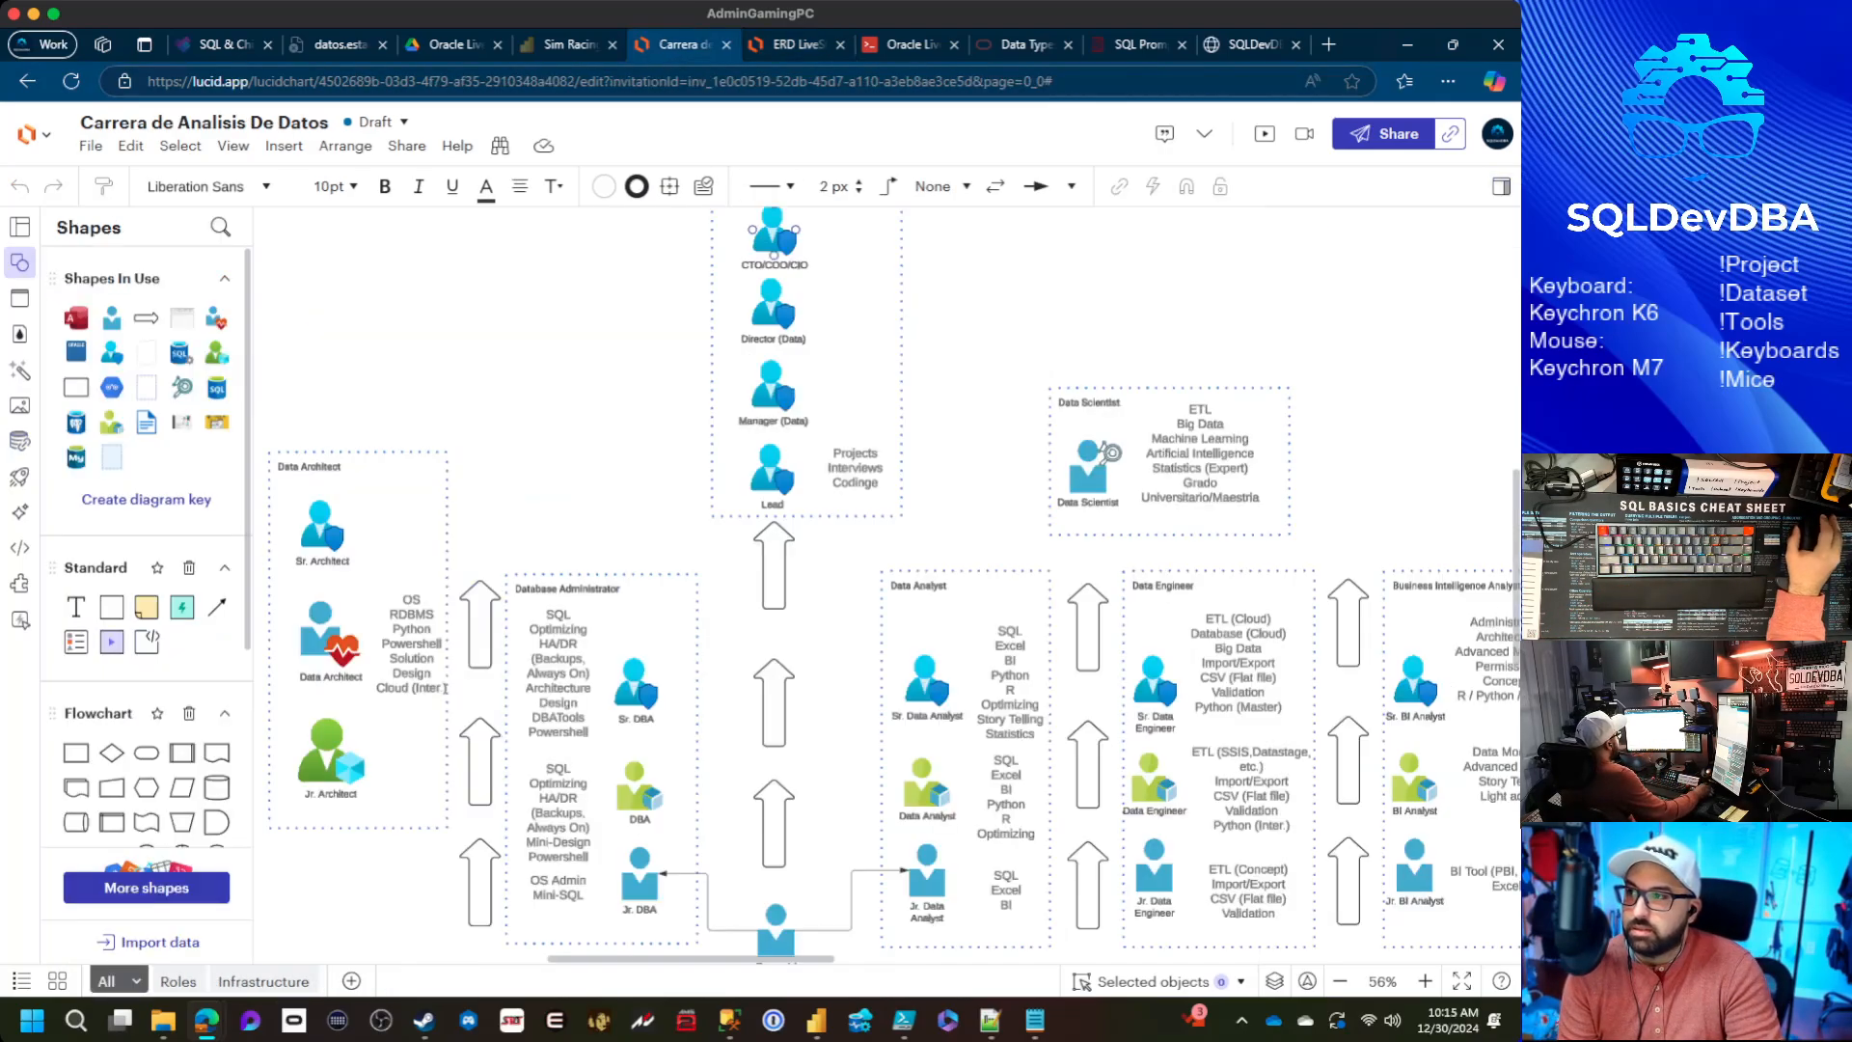
key(ctrl+Tab)
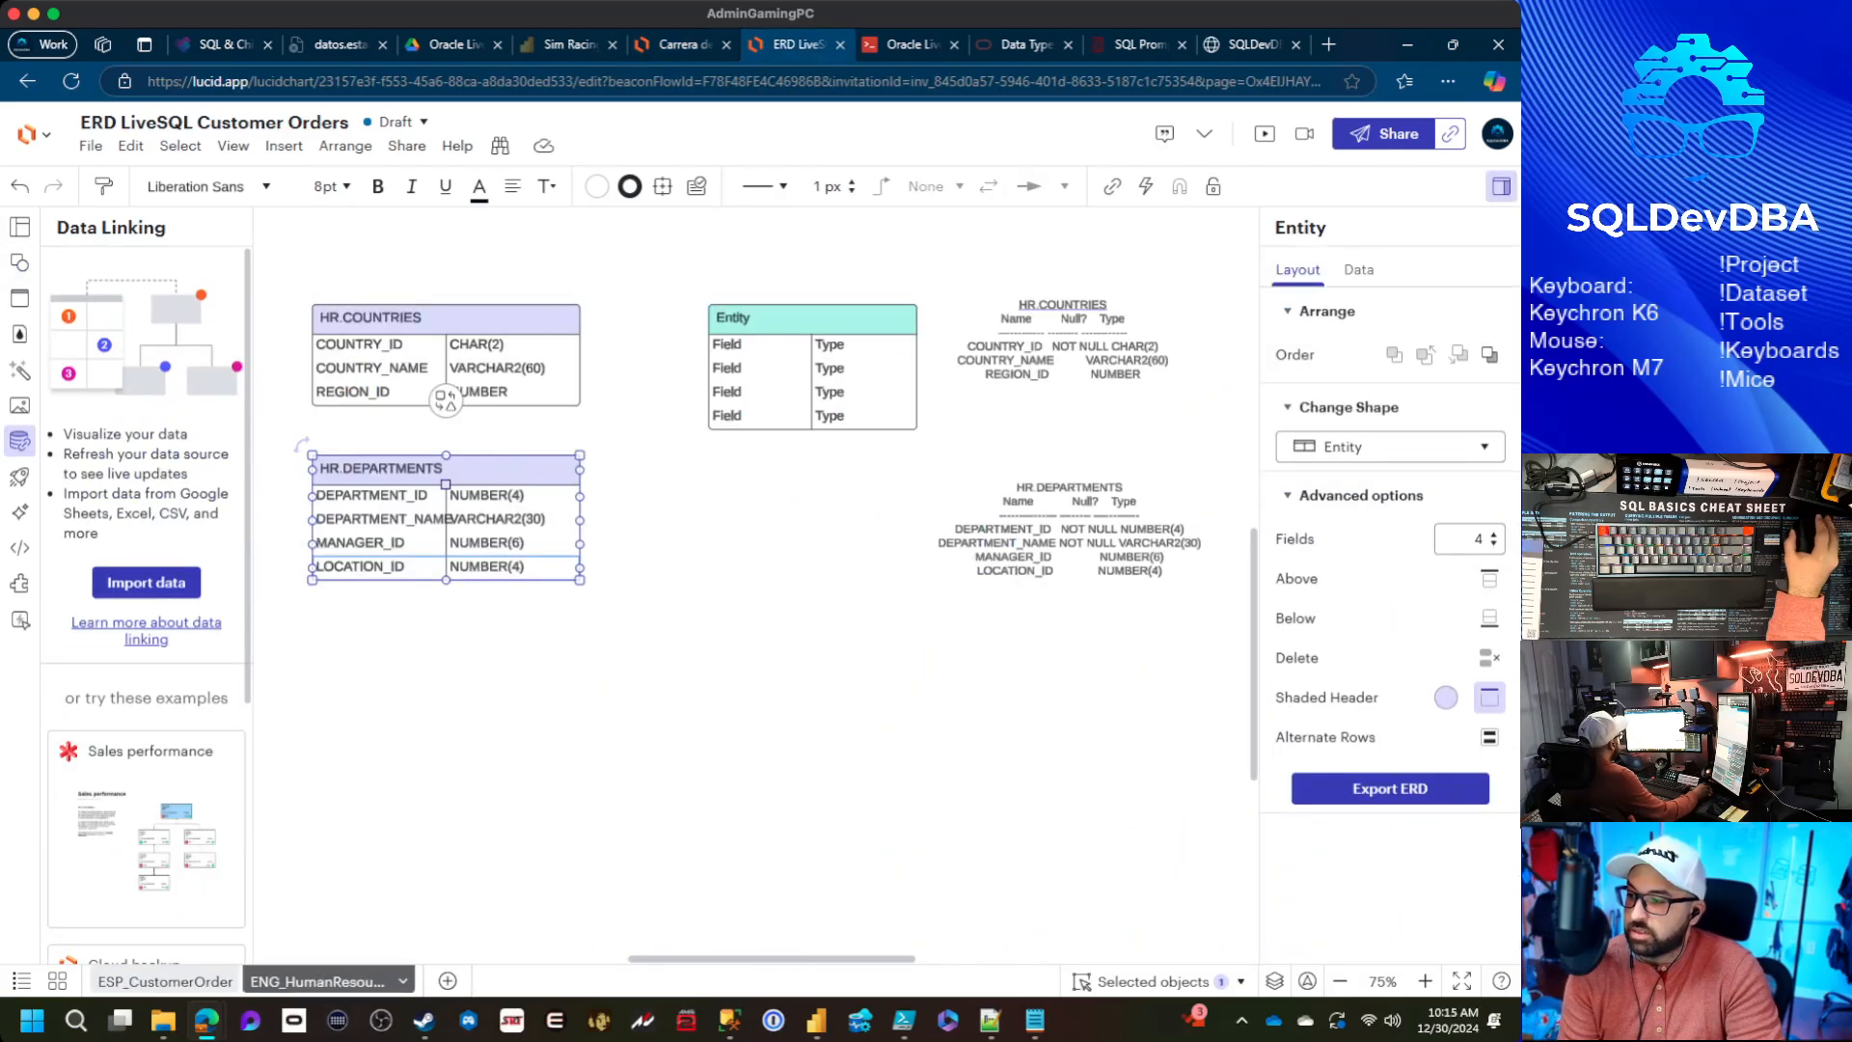
click(165, 981)
scroll(835, 749, down, 2)
drag(835, 748, 954, 642)
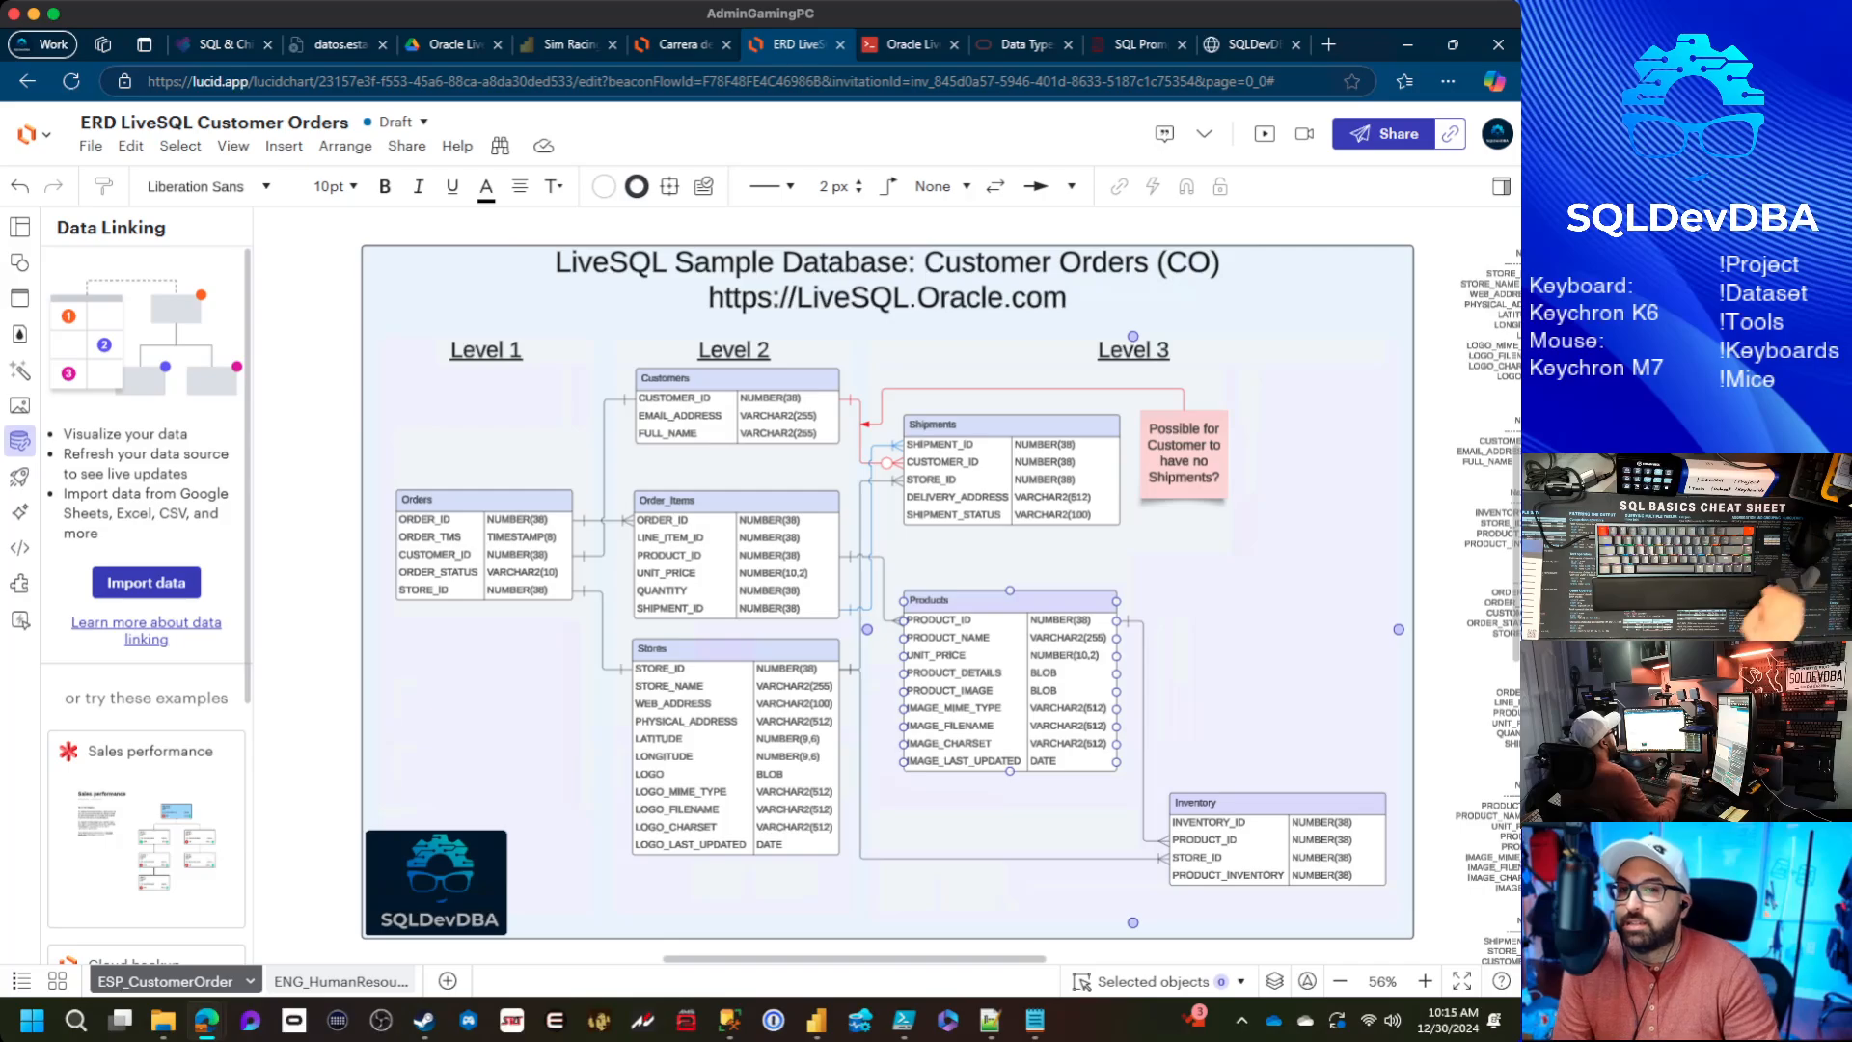
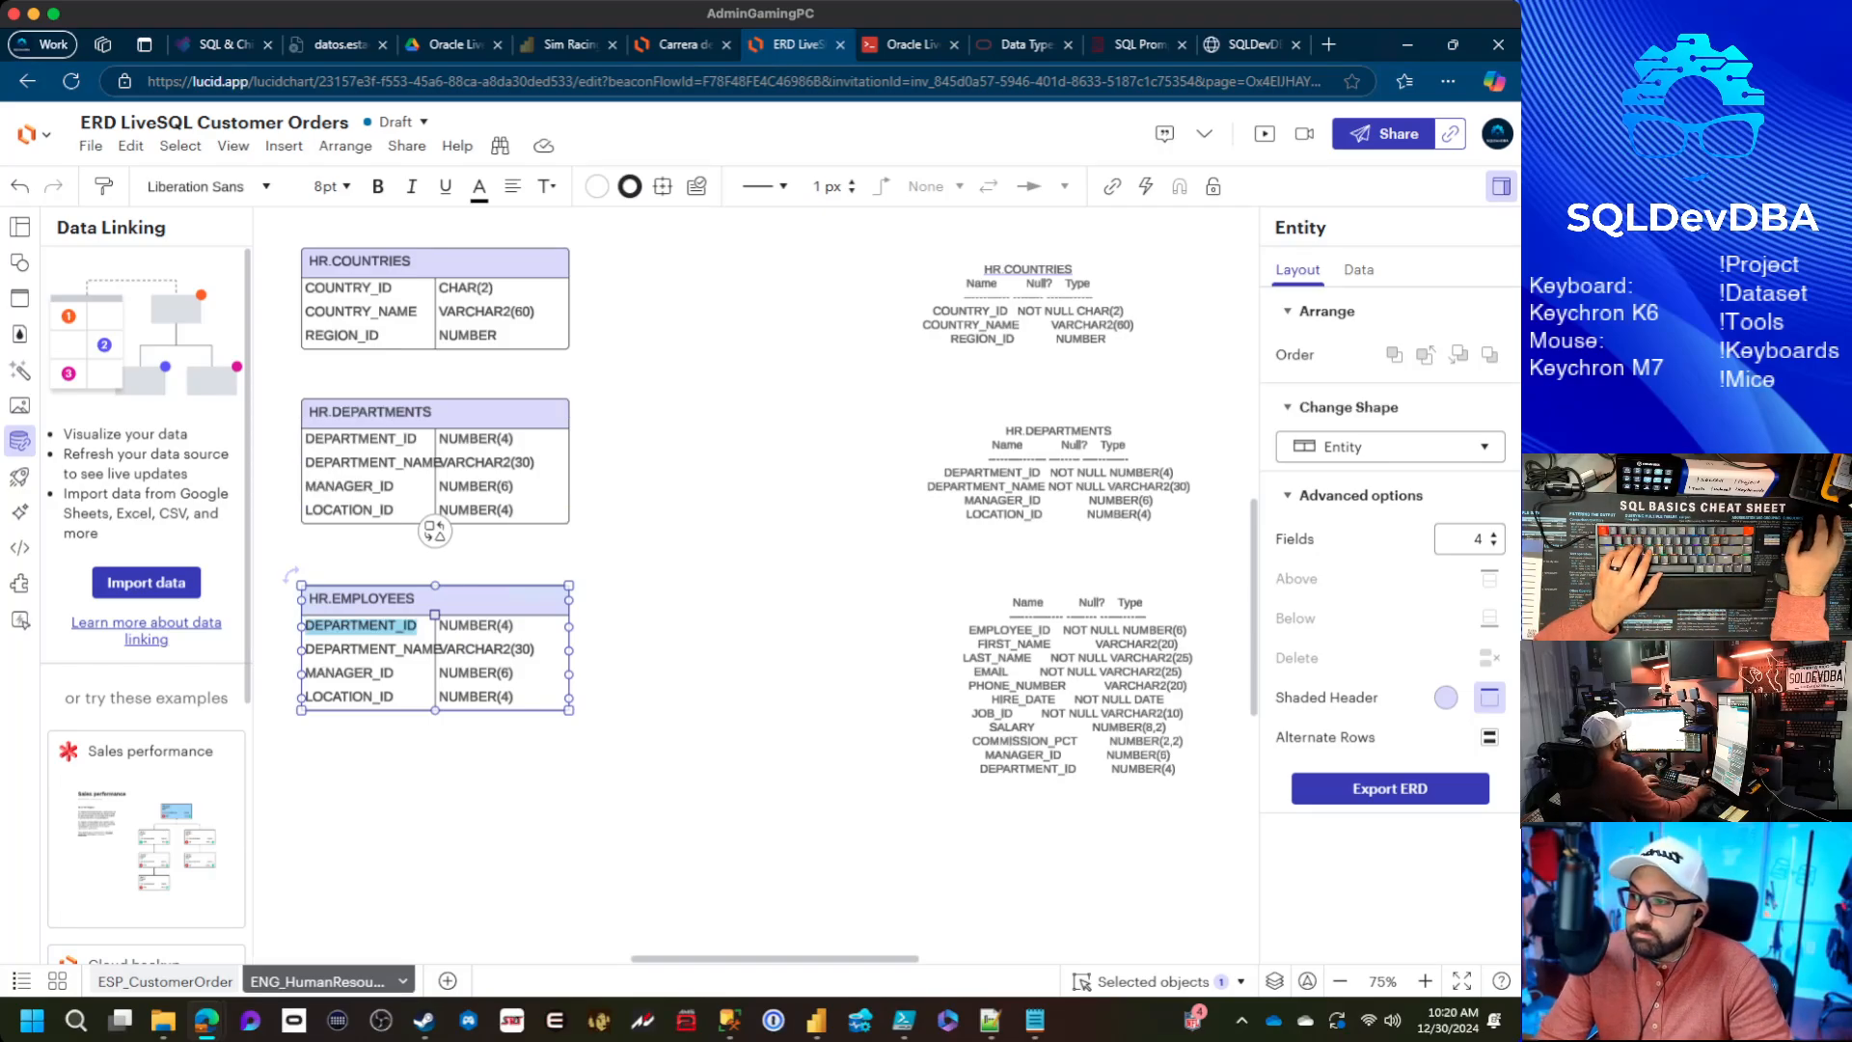
Replace the first HR.EMPLOYEES row with EMPLOYEE_ID of type NUMBER(6)
double_click(361, 625)
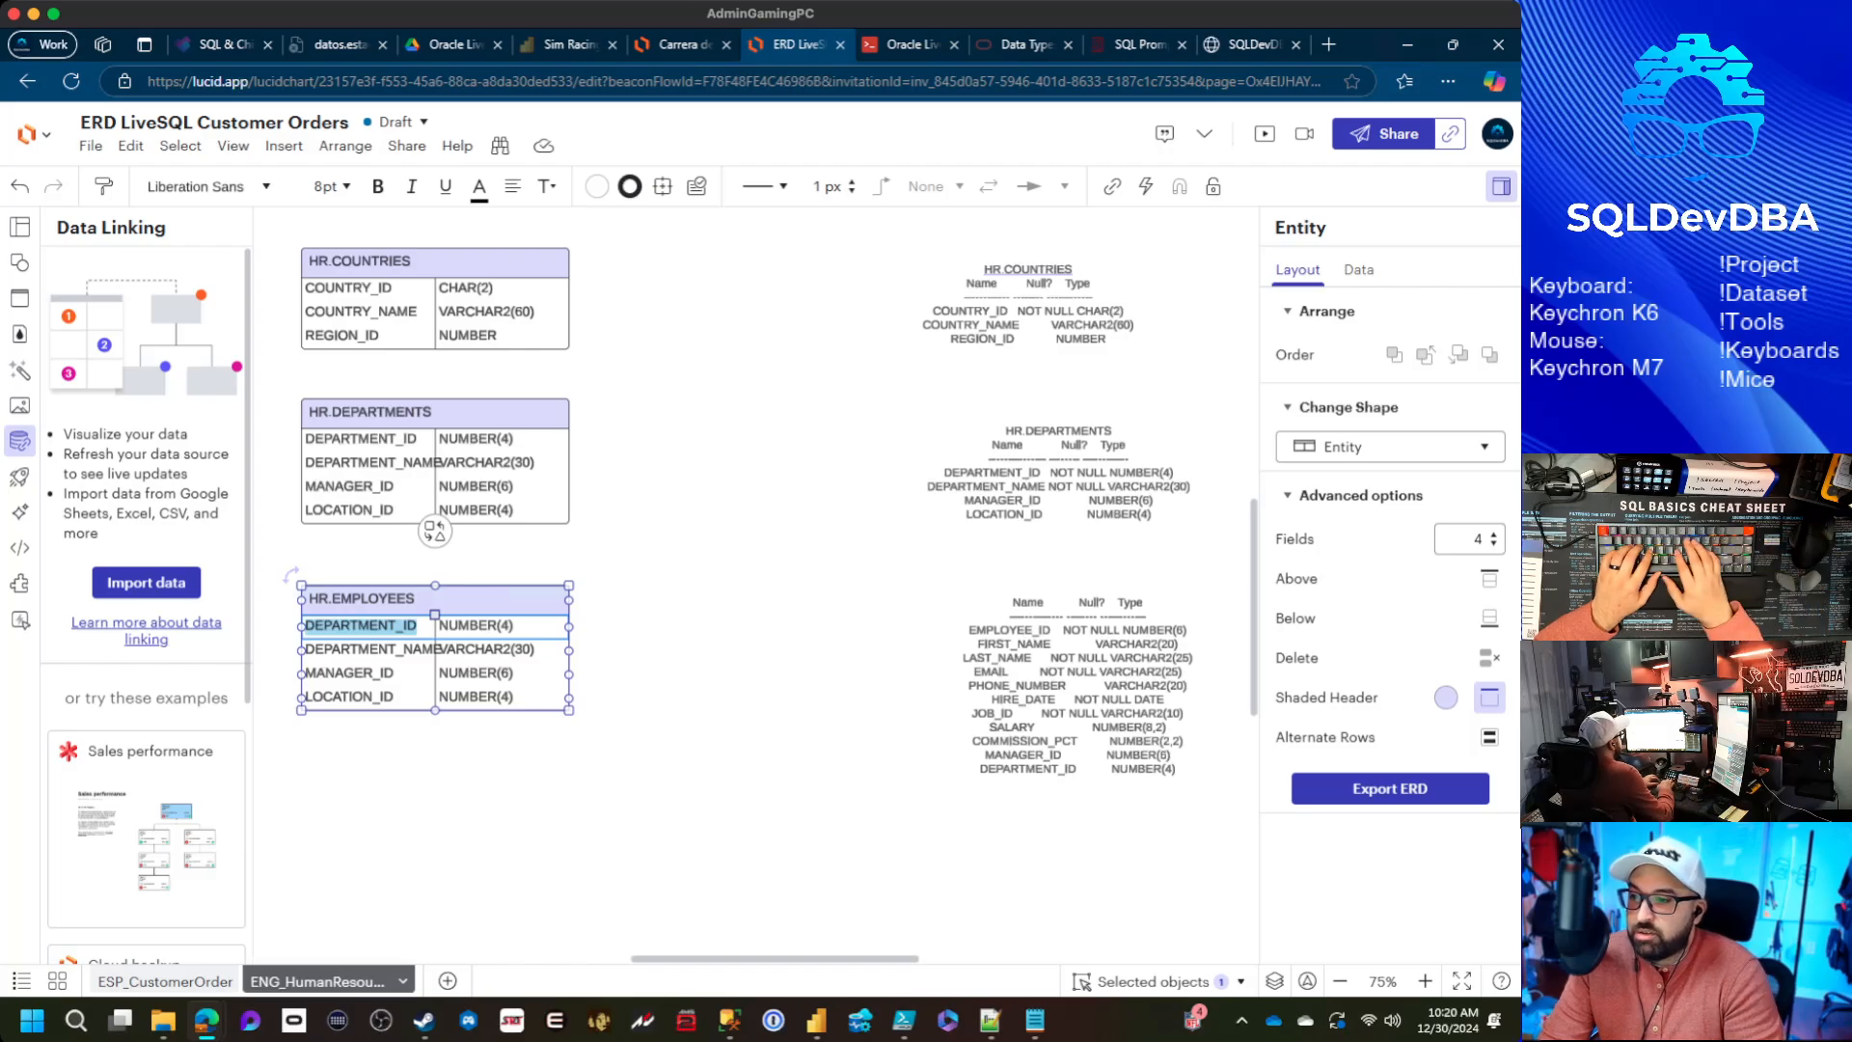
text(EMPLOYEE_ID)
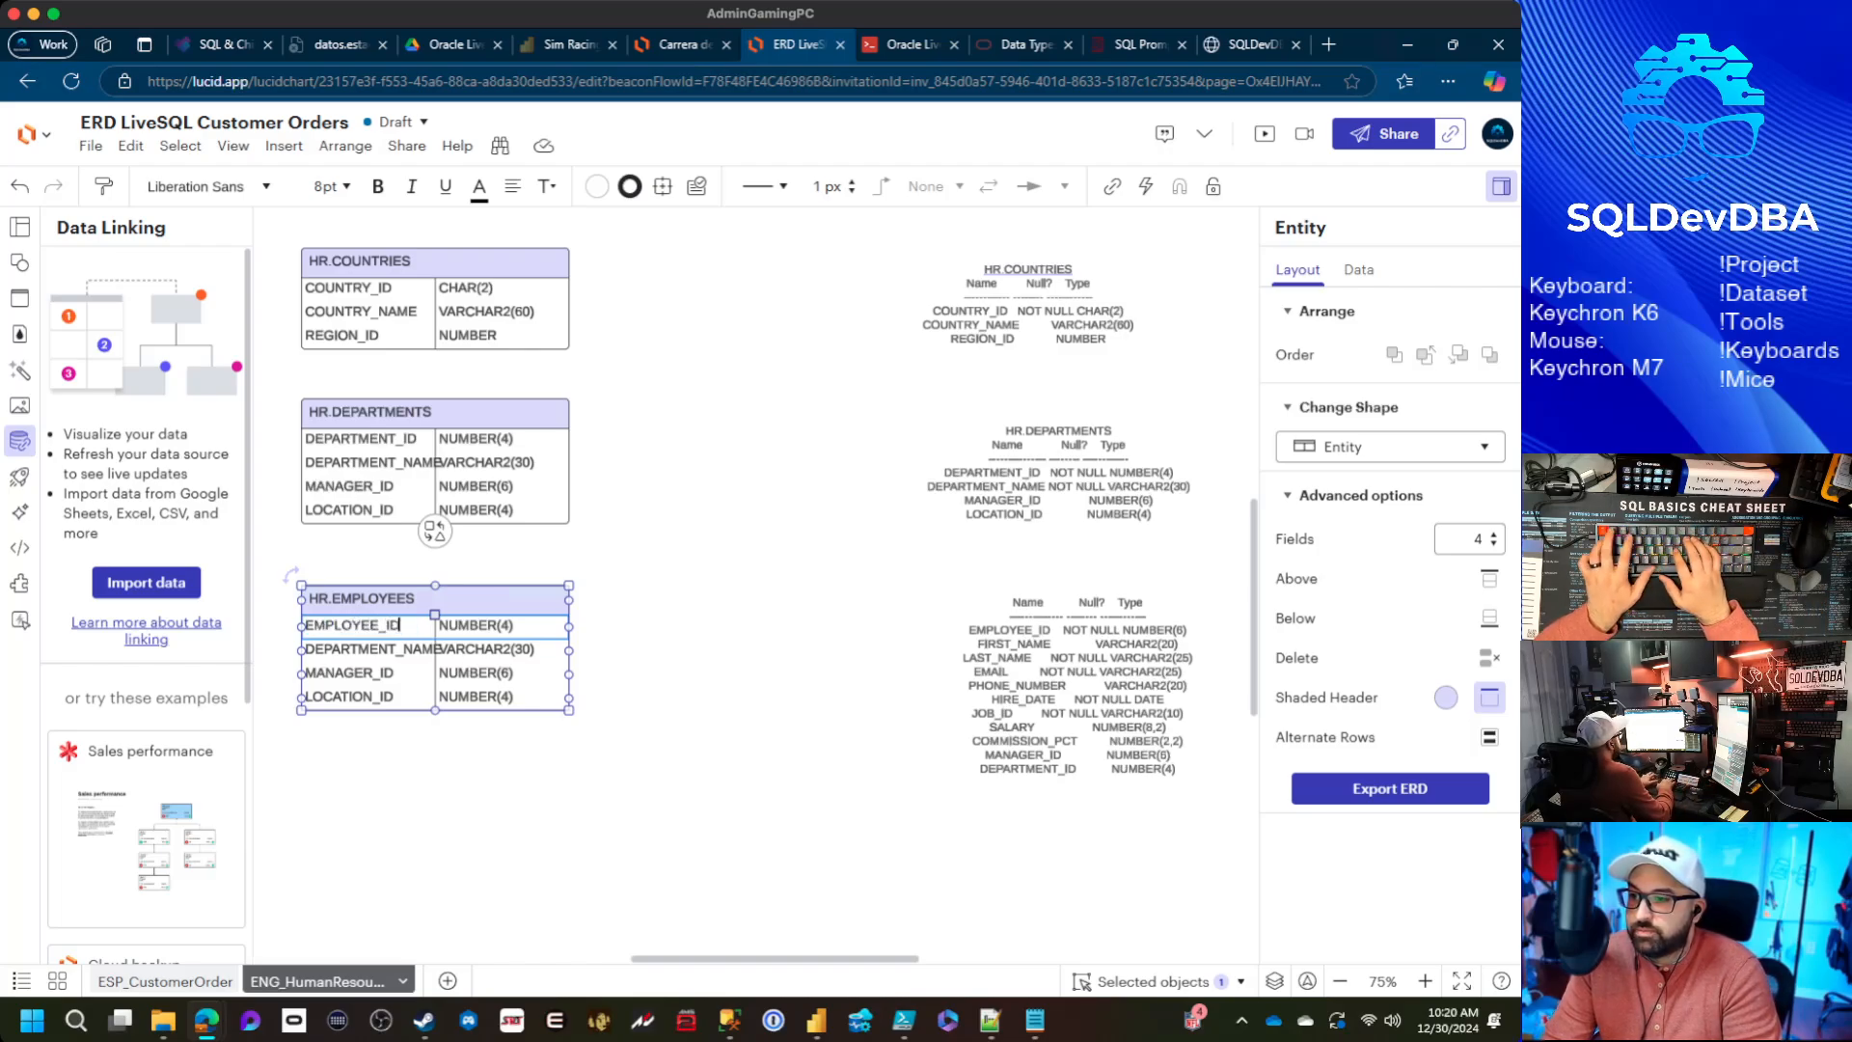
key(Tab)
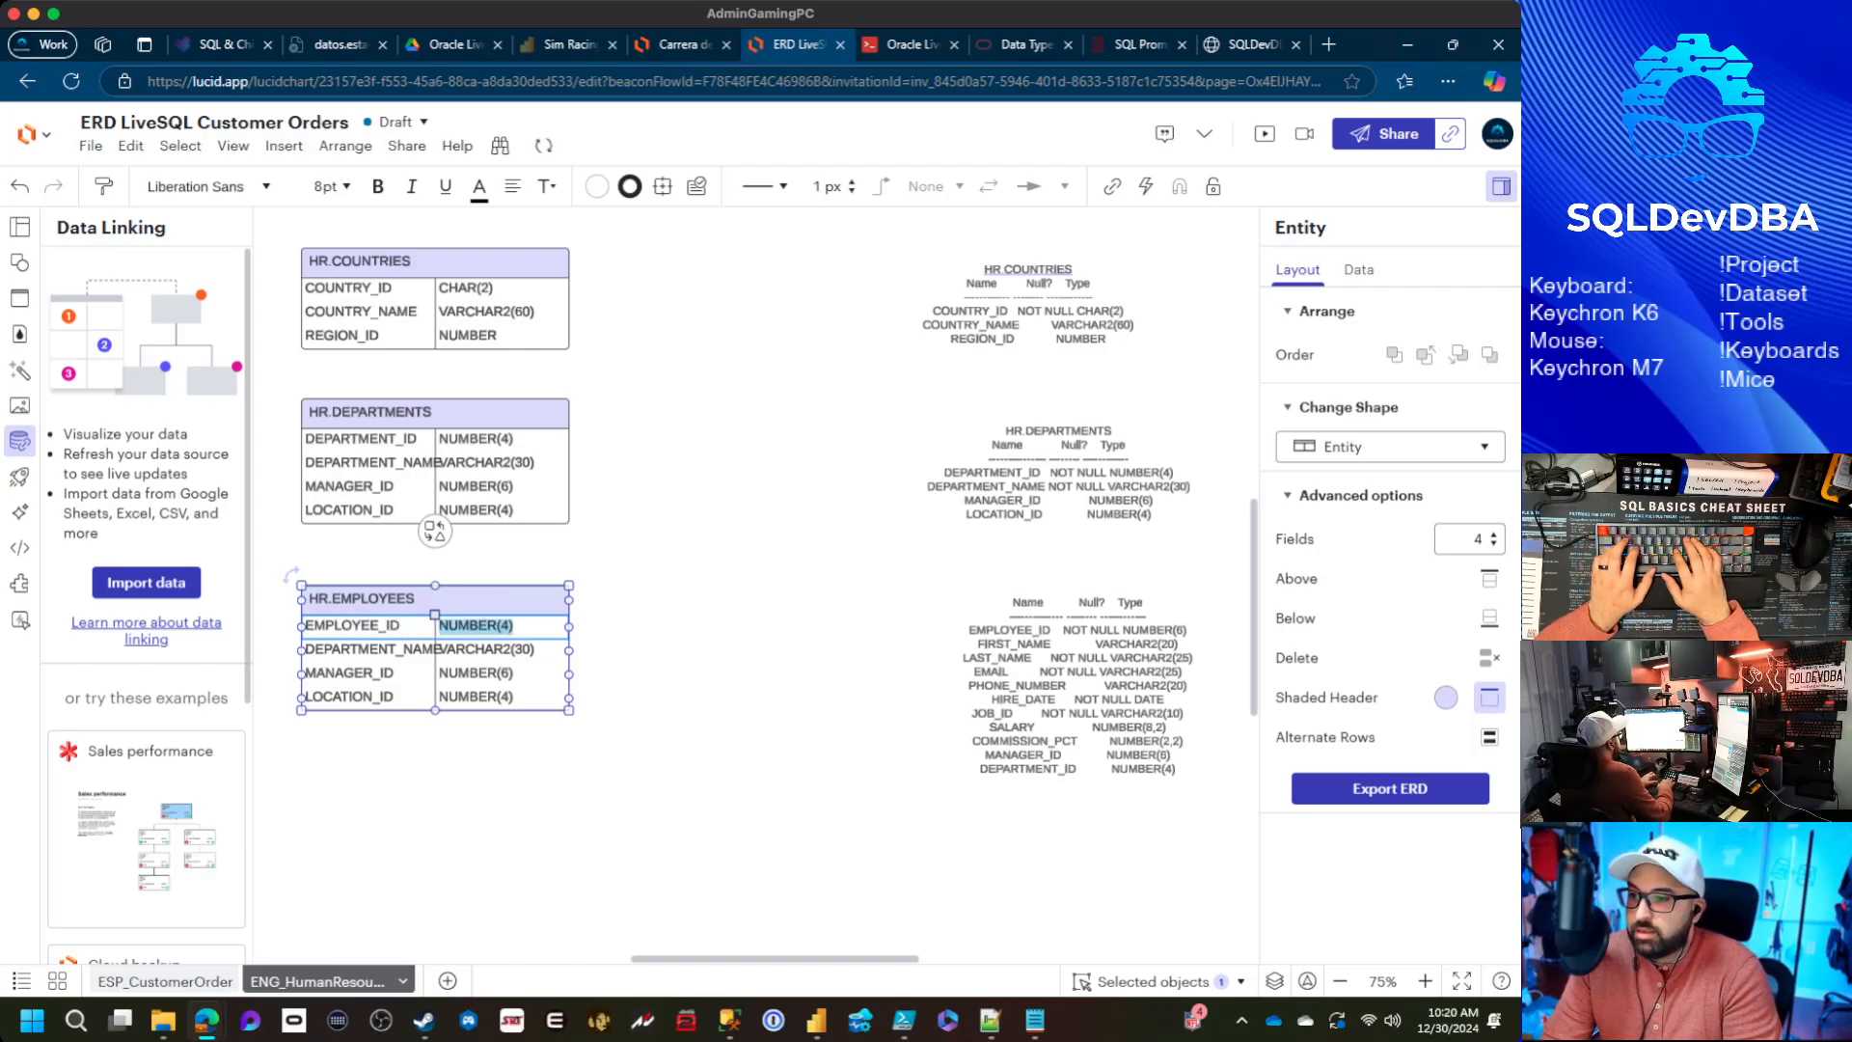
text(NUMB)
text(ER(6))
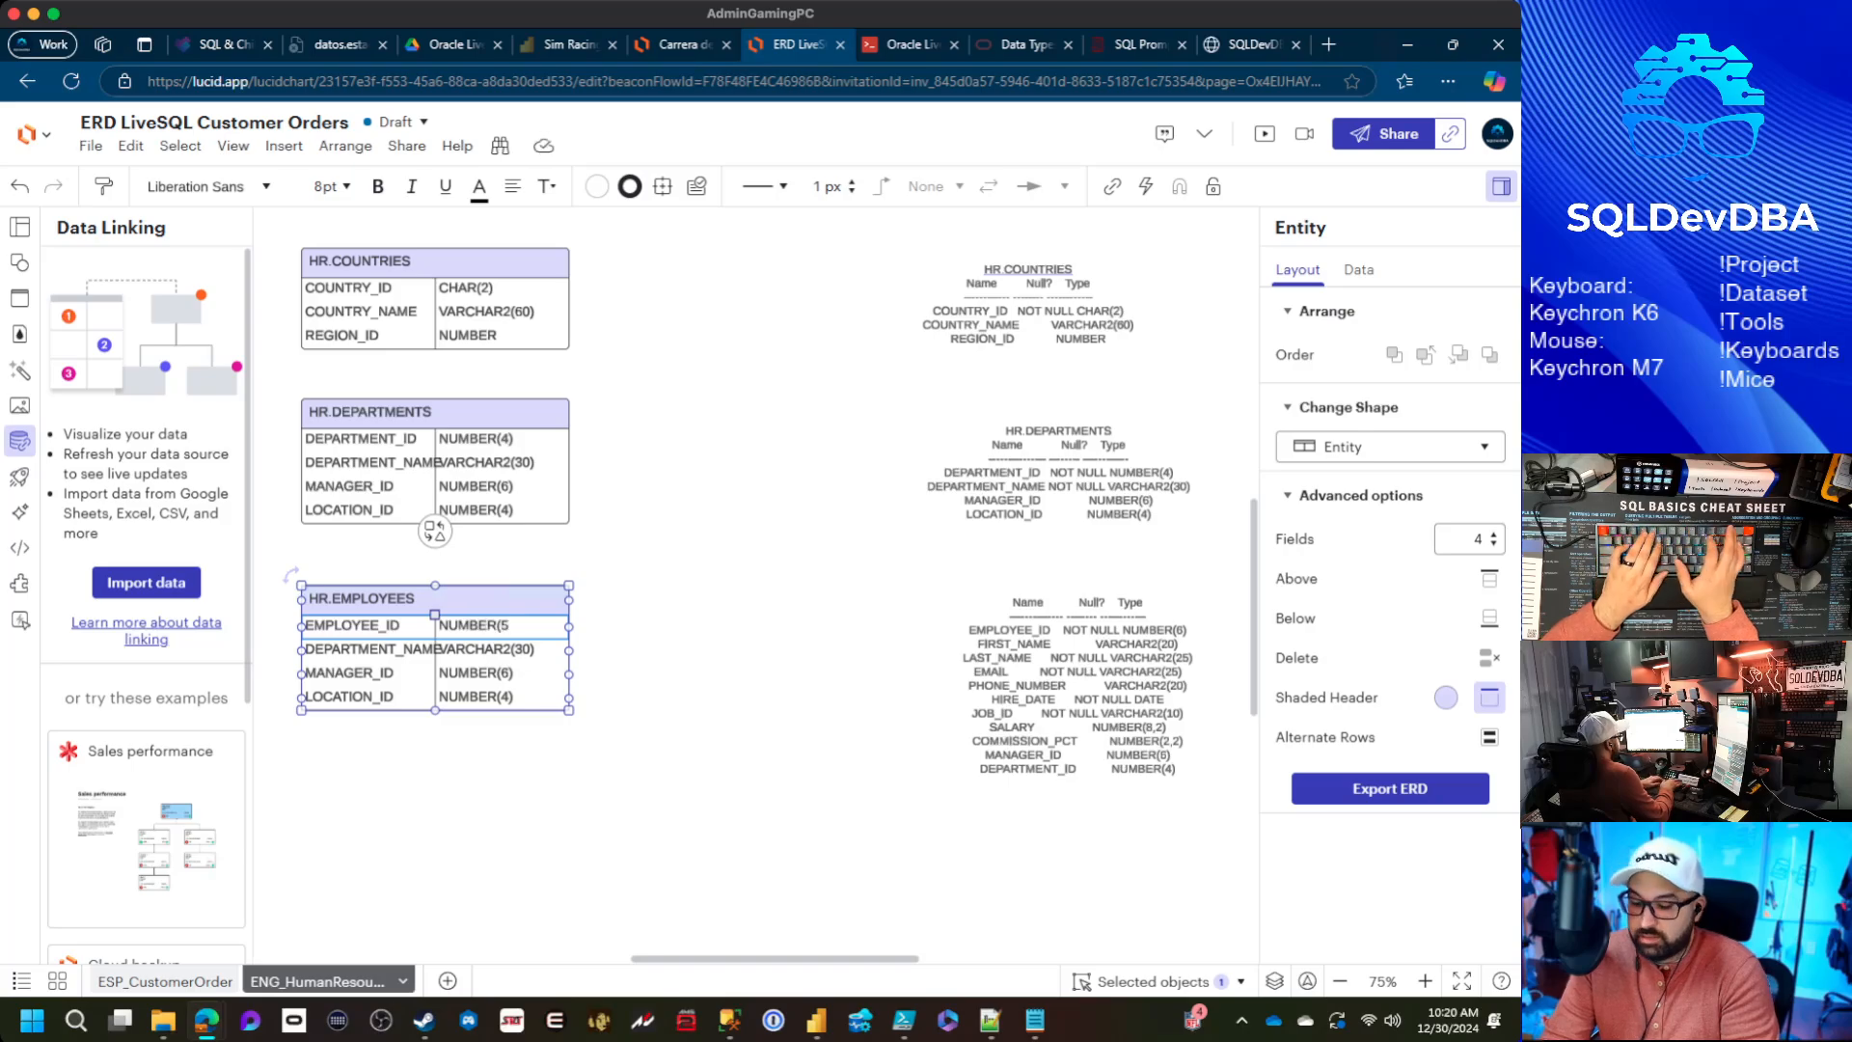
key(Tab)
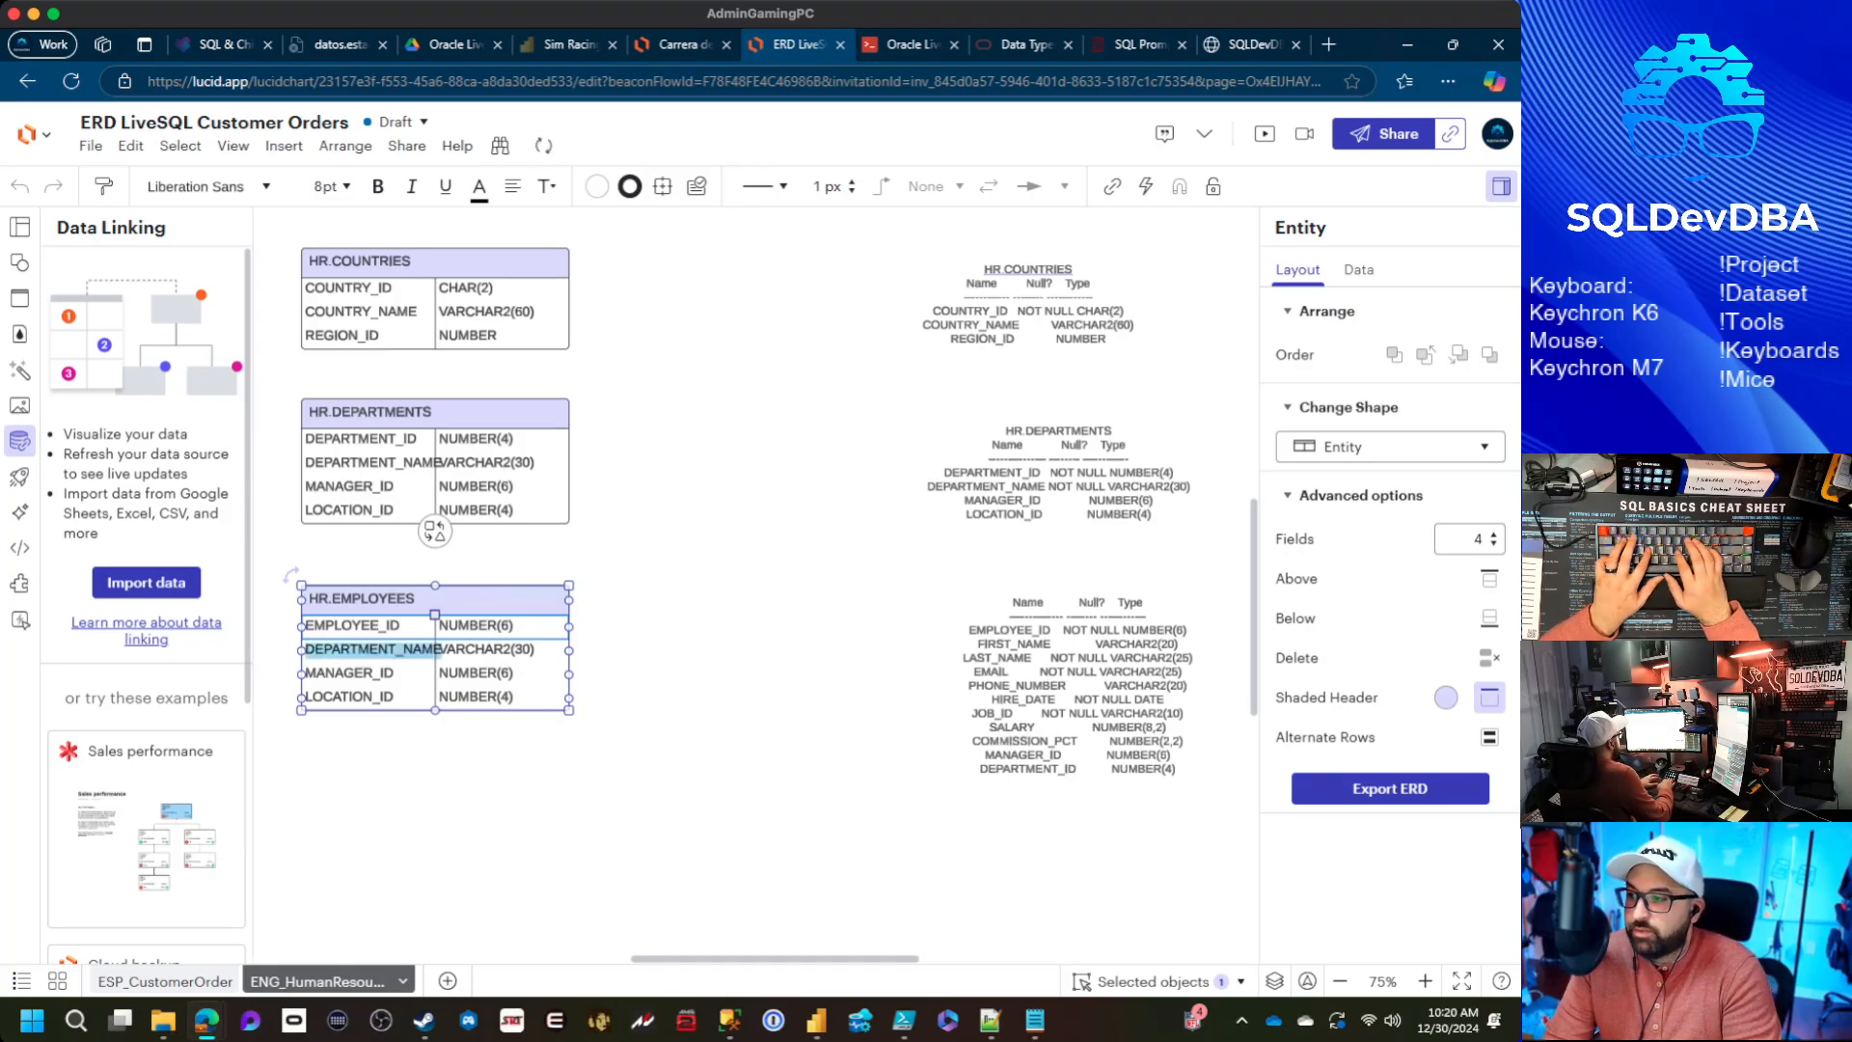
Replace the second HR.EMPLOYEES row with FIRST_NAME of type VARCHAR2(20)
text(FIRST_NAME)
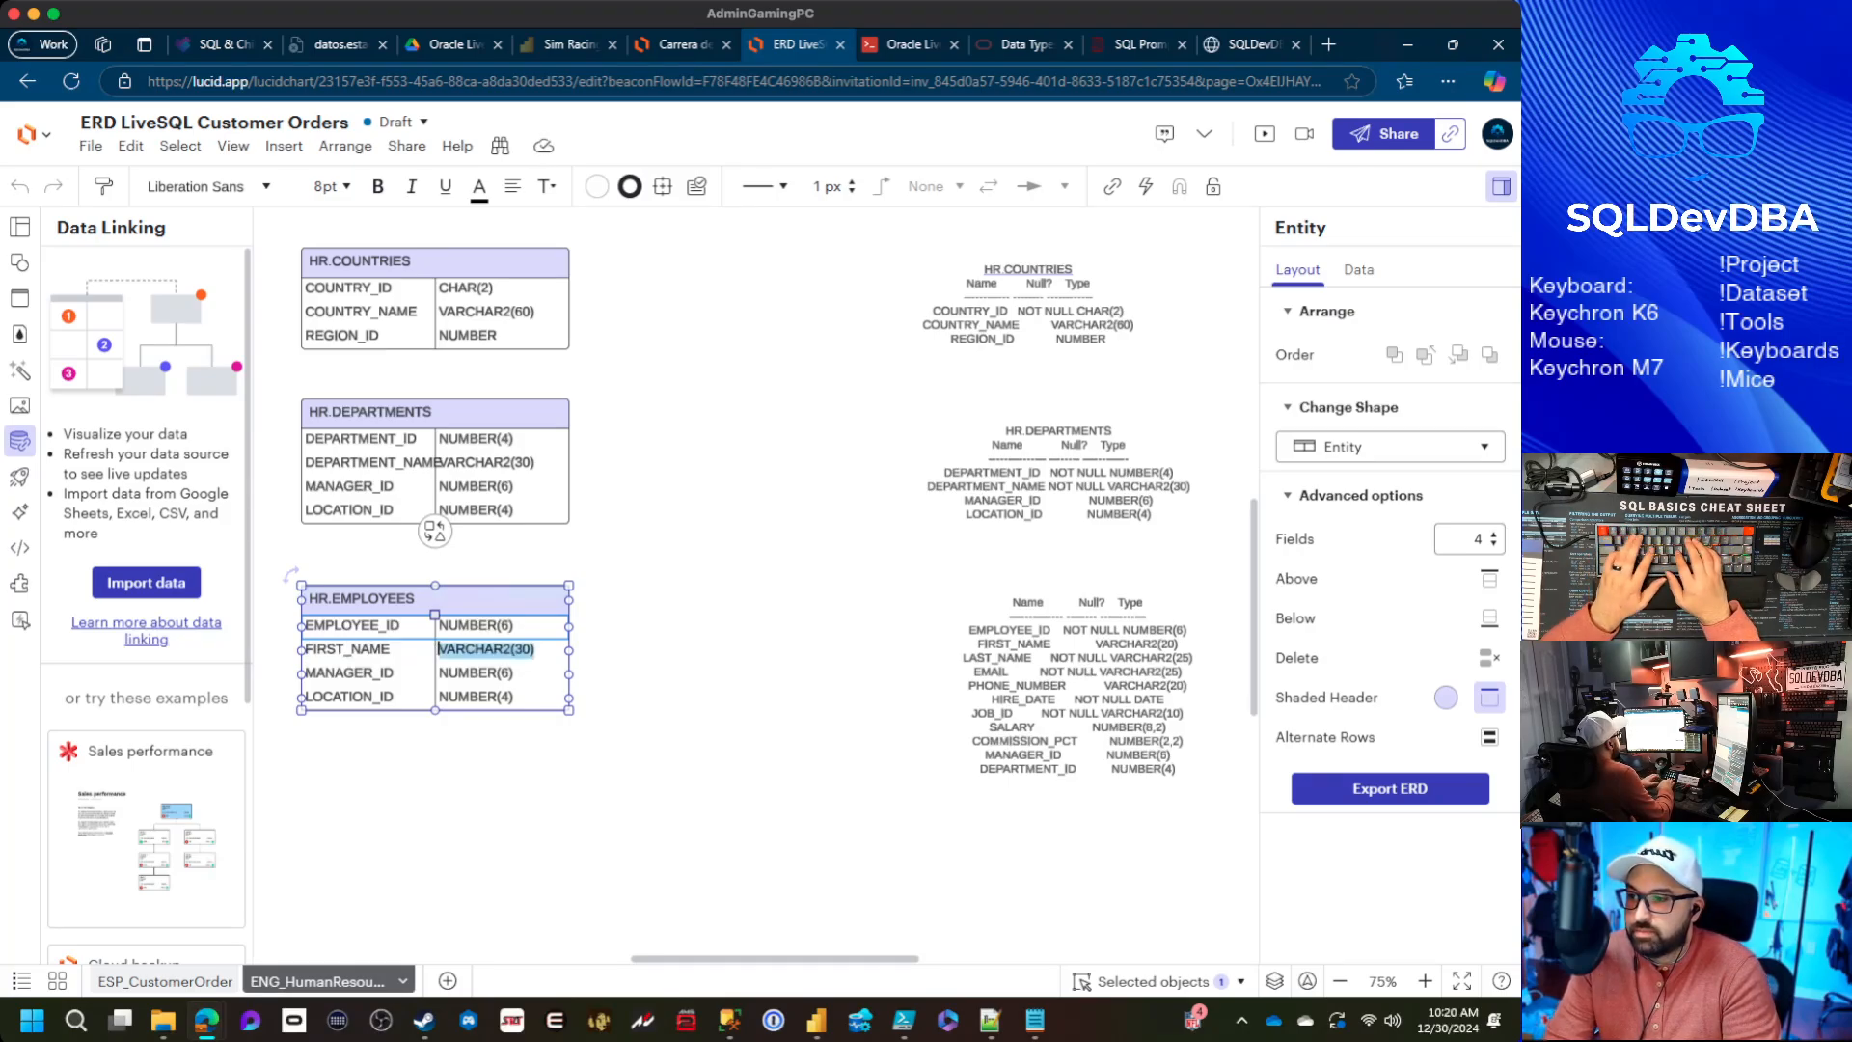
key(Tab)
text(VARCHA)
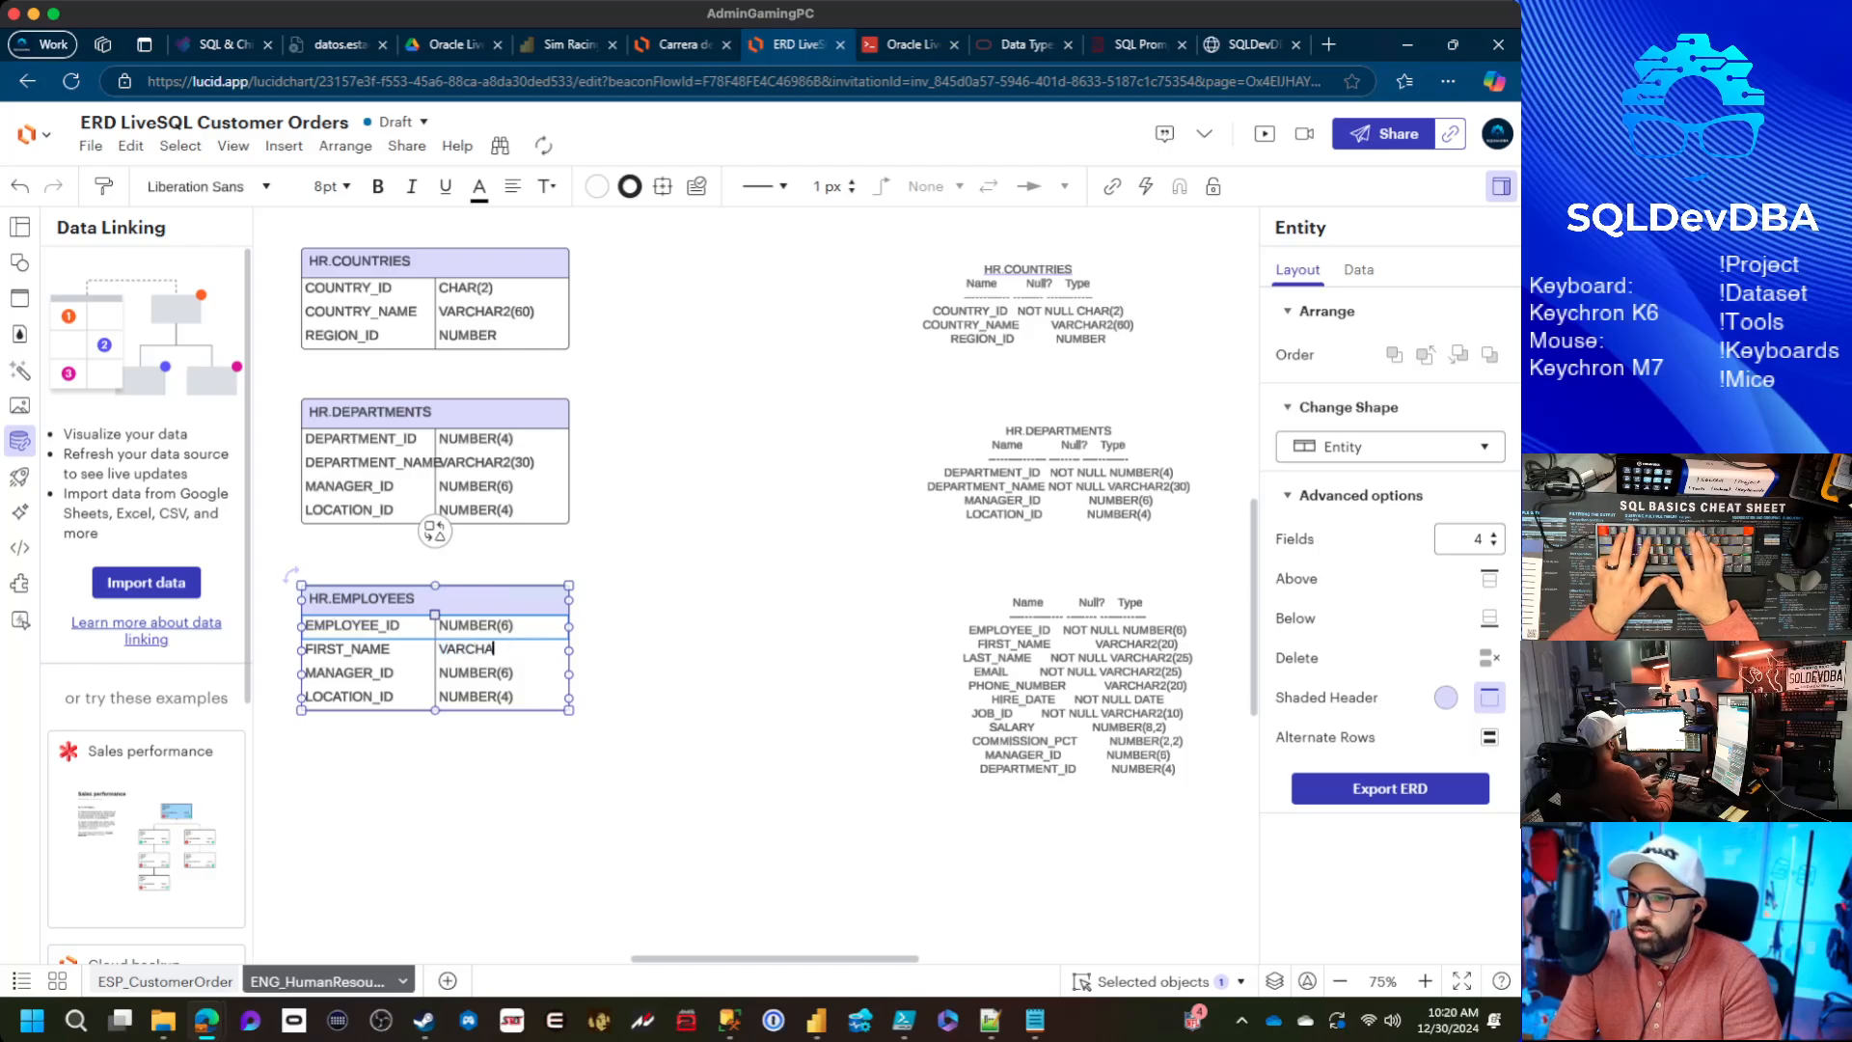
text(R2(20))
key(Tab)
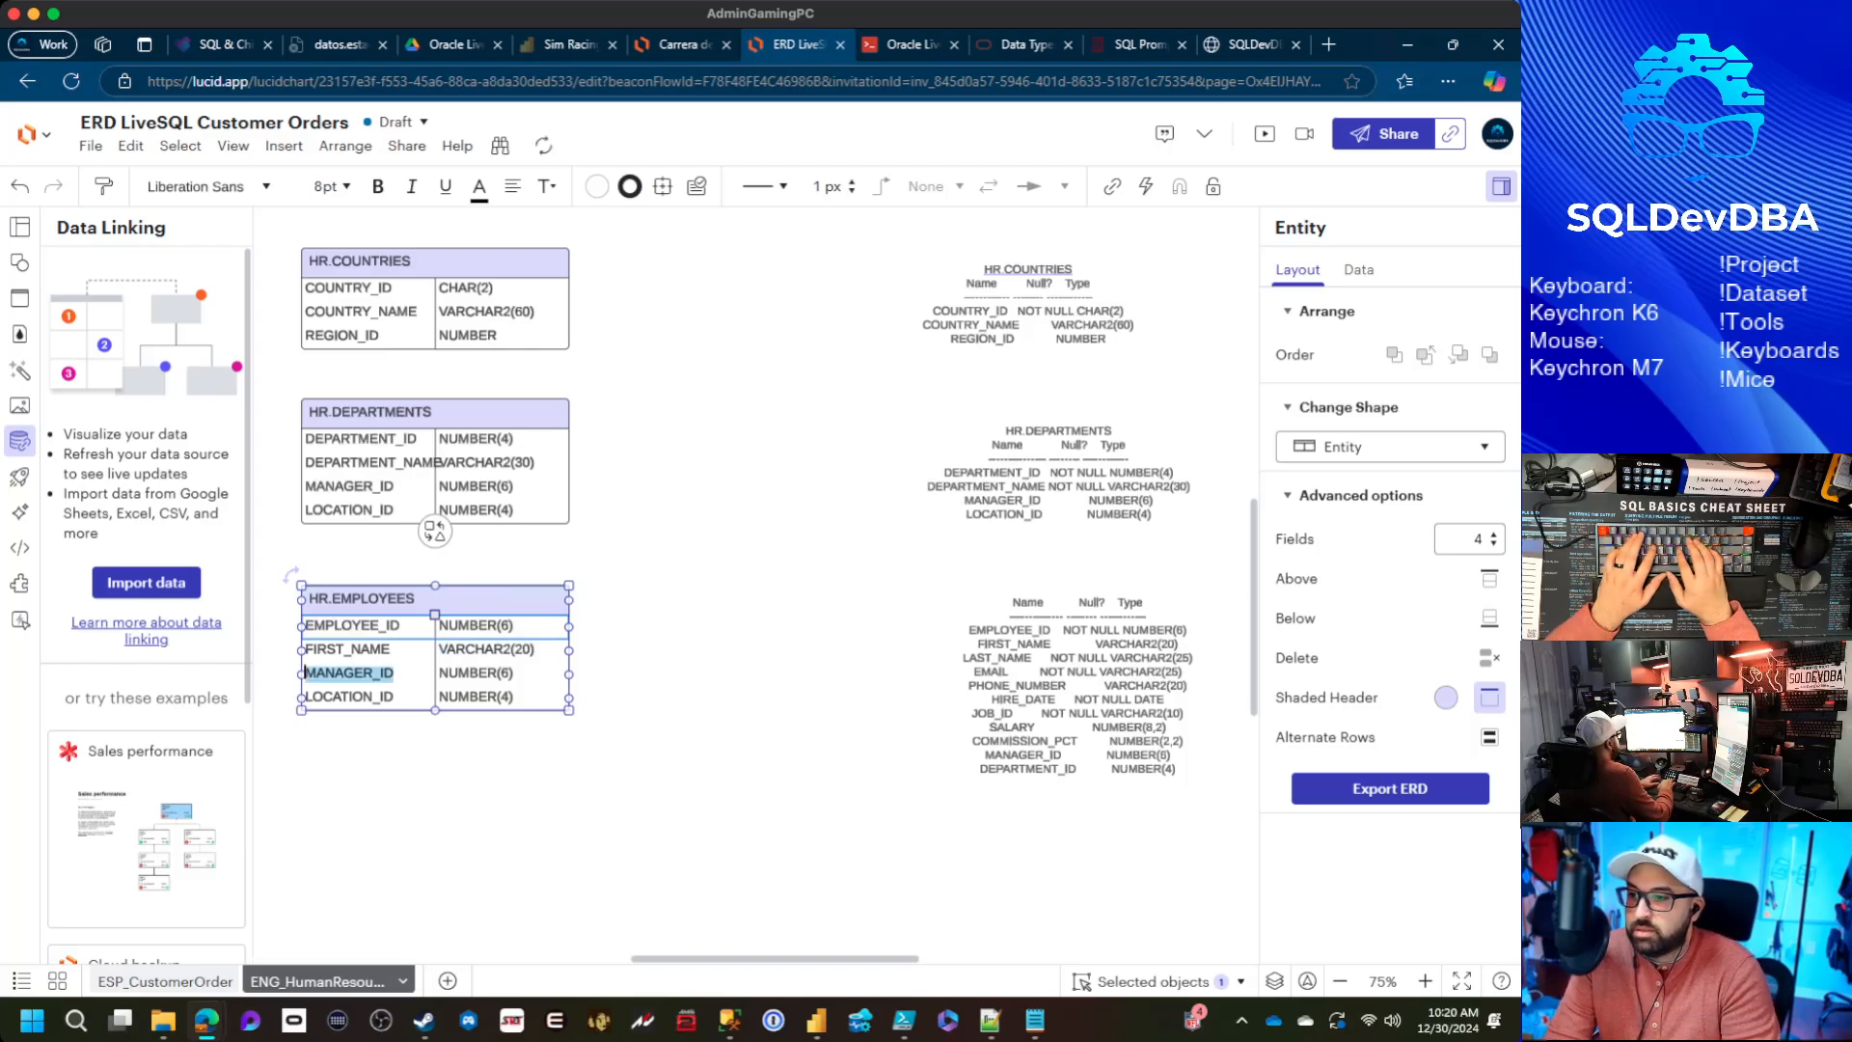
Replace the third HR.EMPLOYEES row with LAST_NAME of type VARCHAR2(25)
text(LAST_NAME)
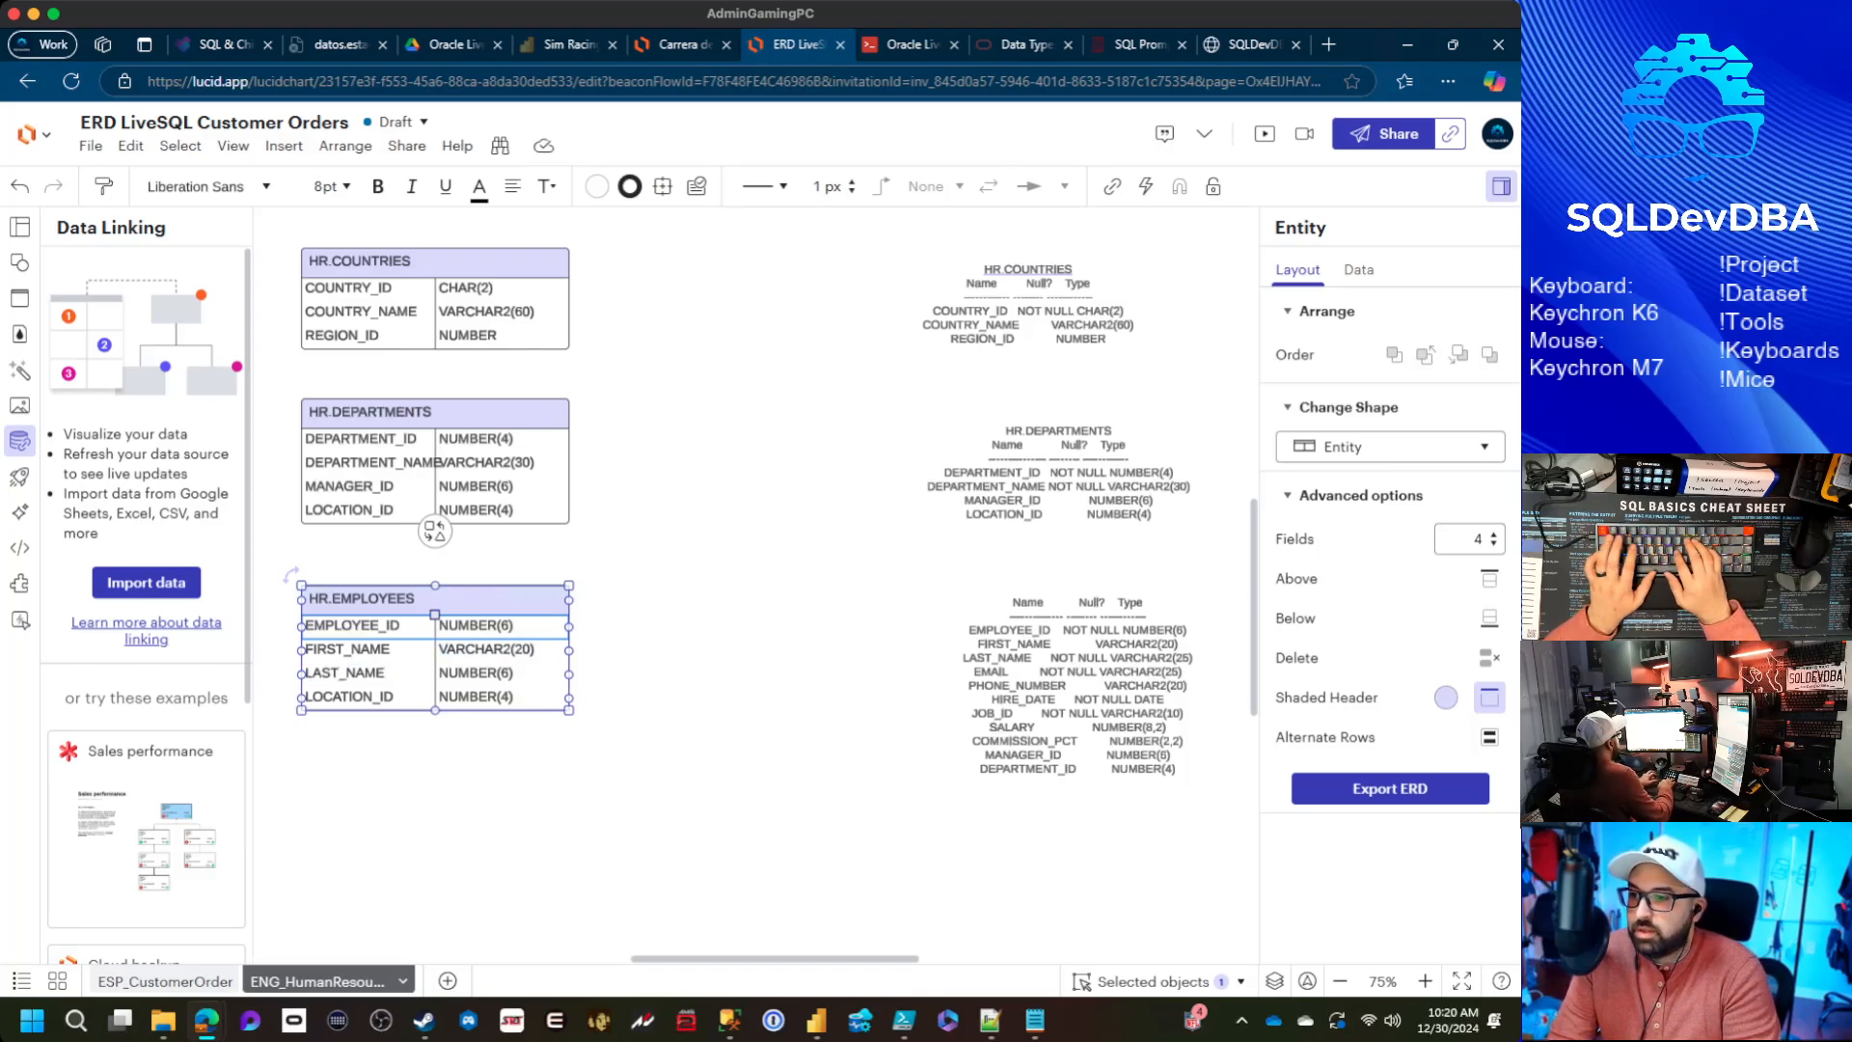
key(Tab)
text(V)
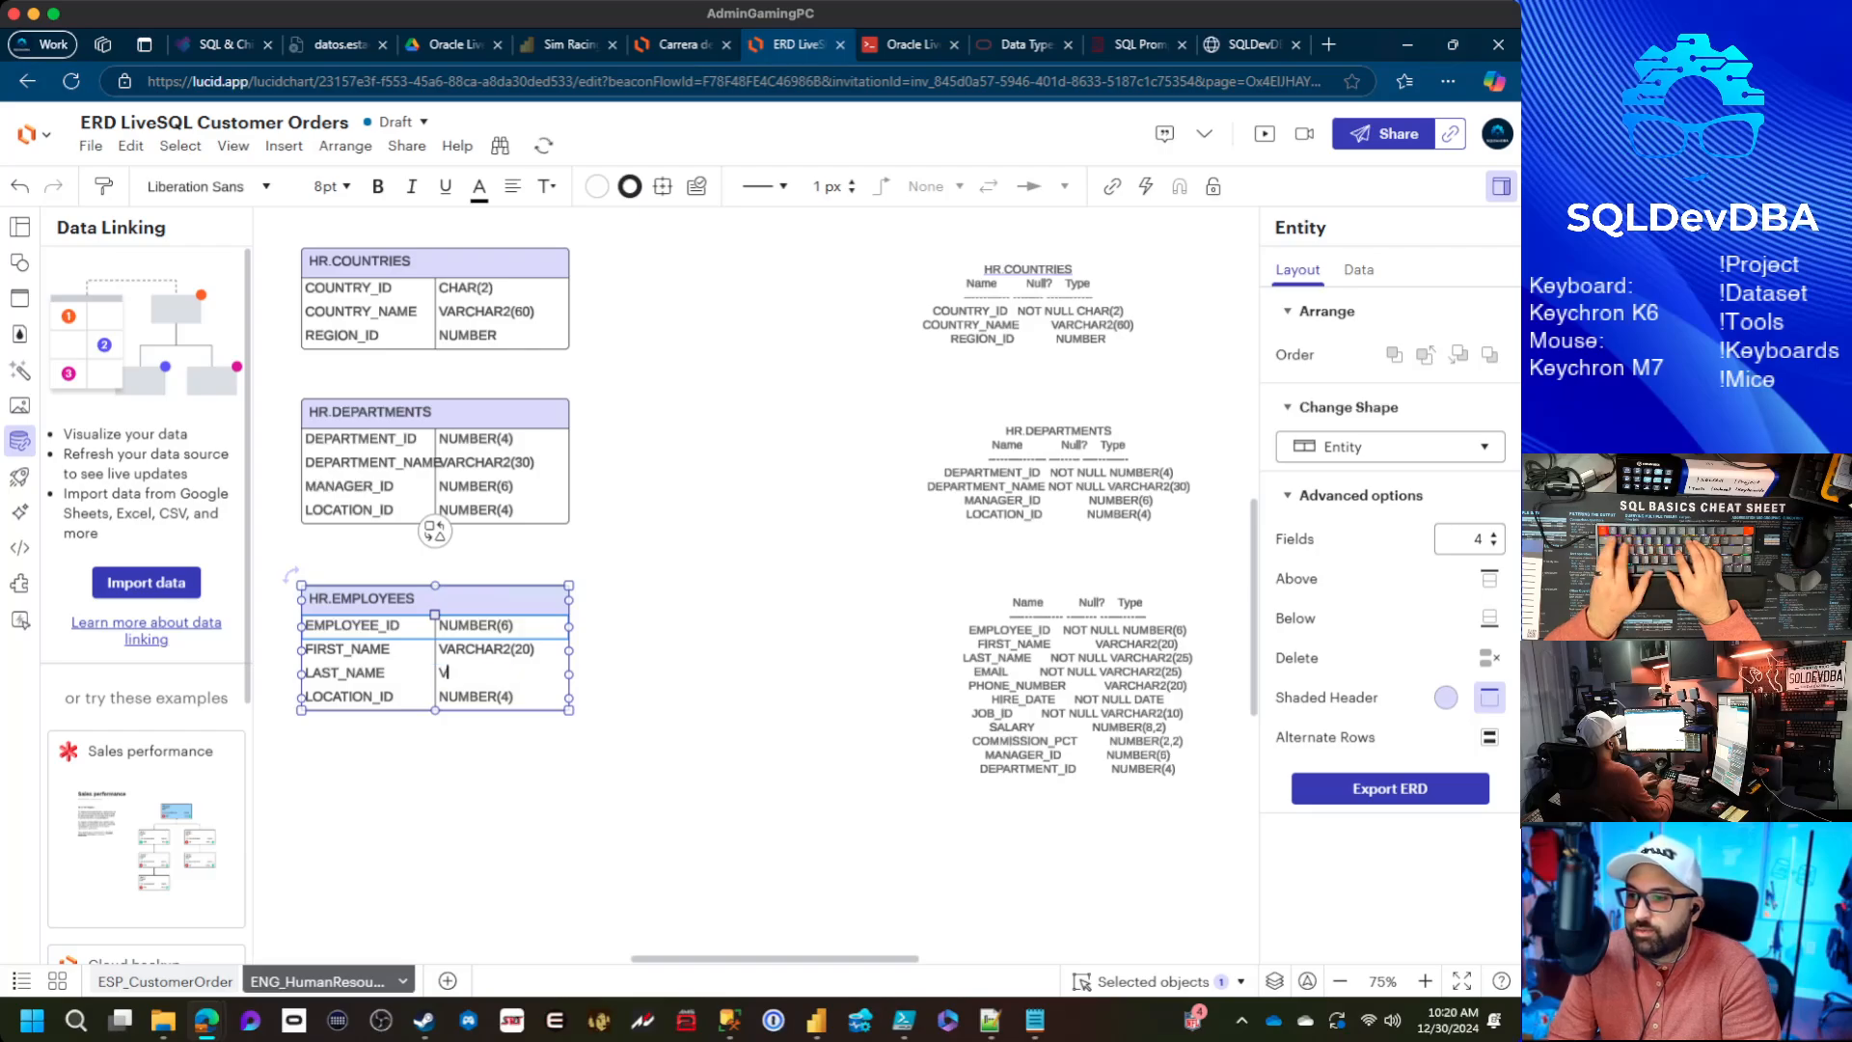
text(ARCHAR2(25)
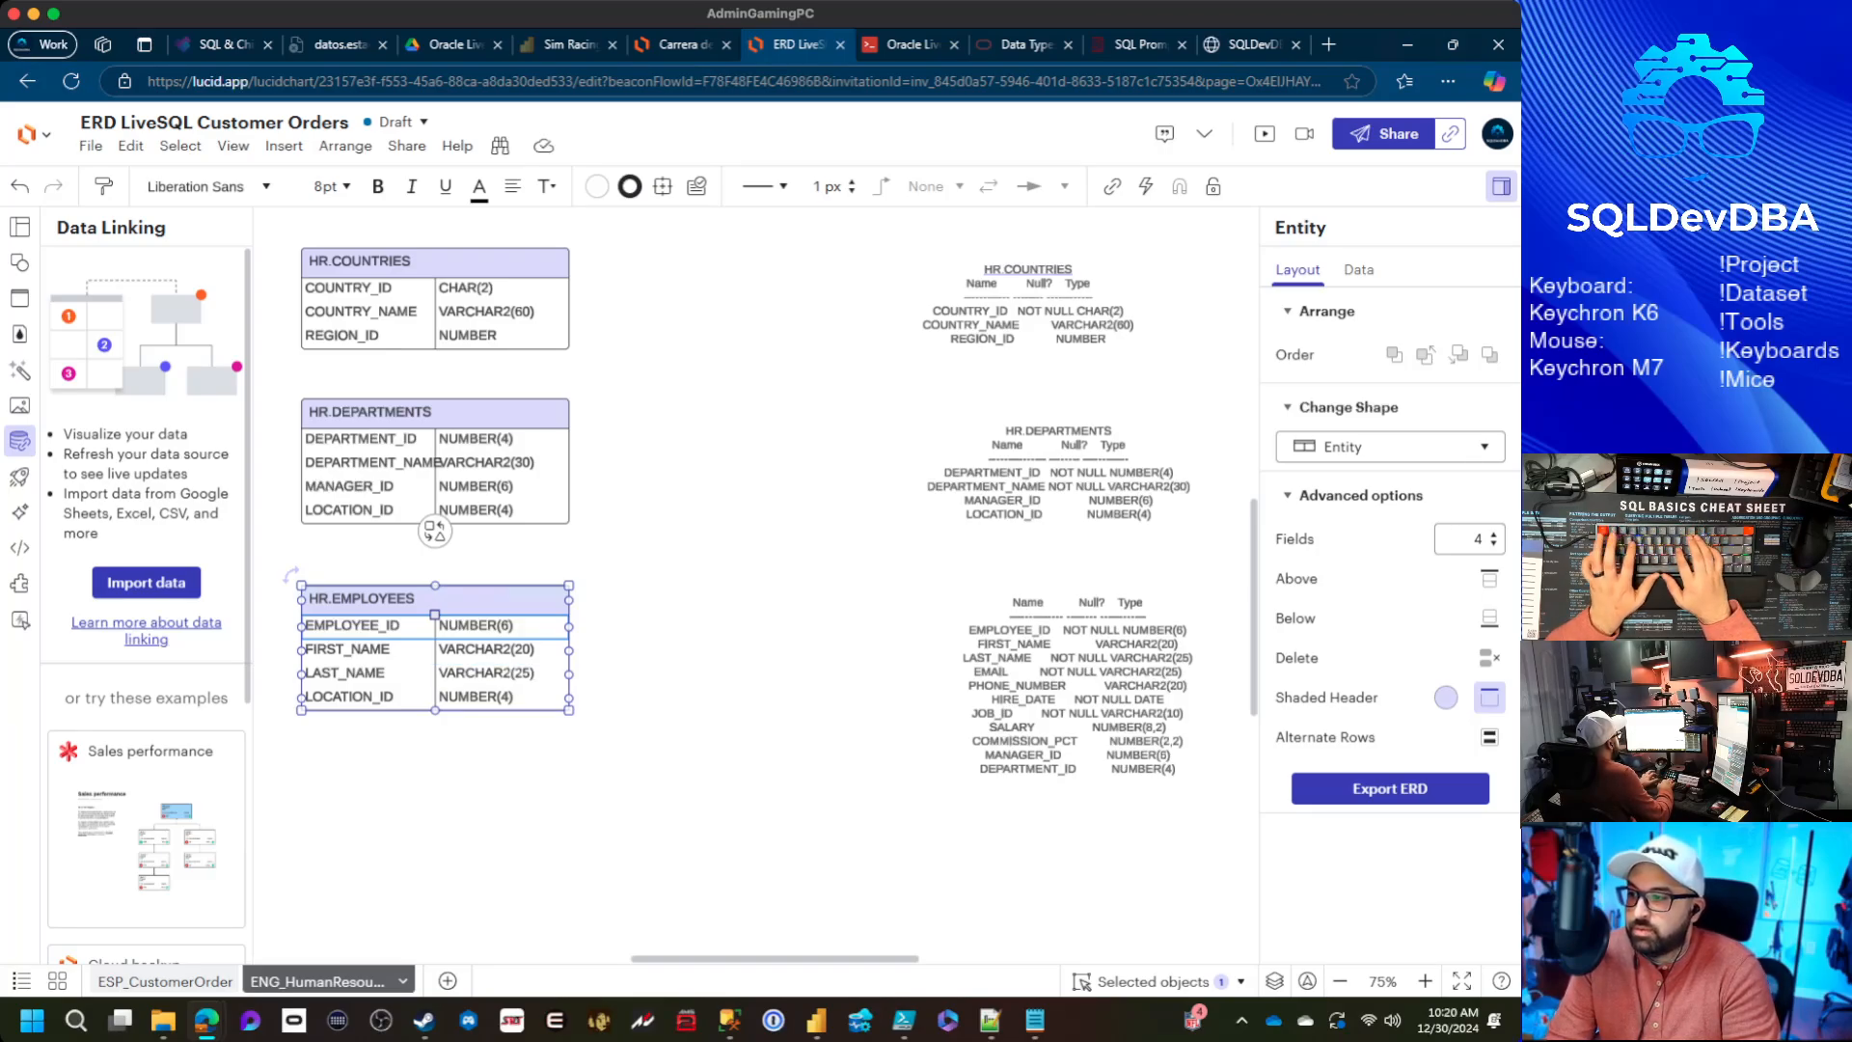
key(Tab)
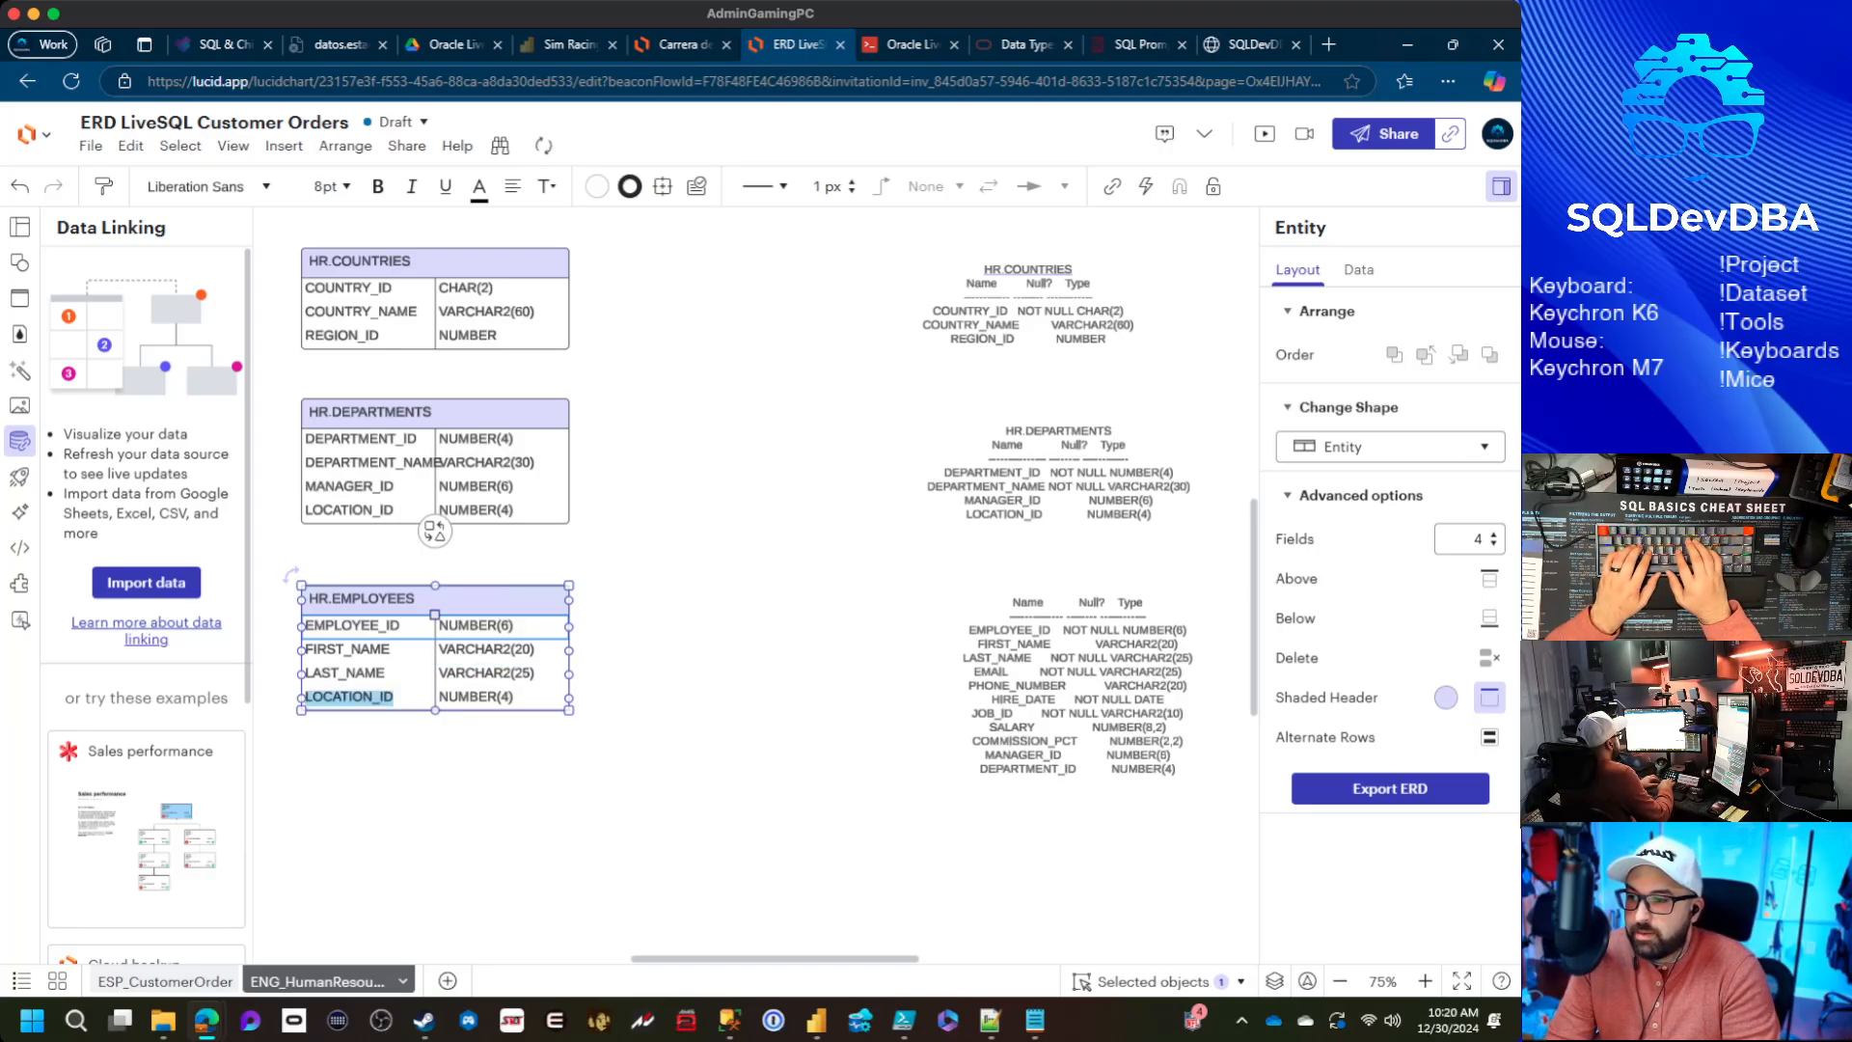
Replace the fourth HR.EMPLOYEES row with EMAIL of type VARCHAR2(25) and leave text editing
text(EMAIL)
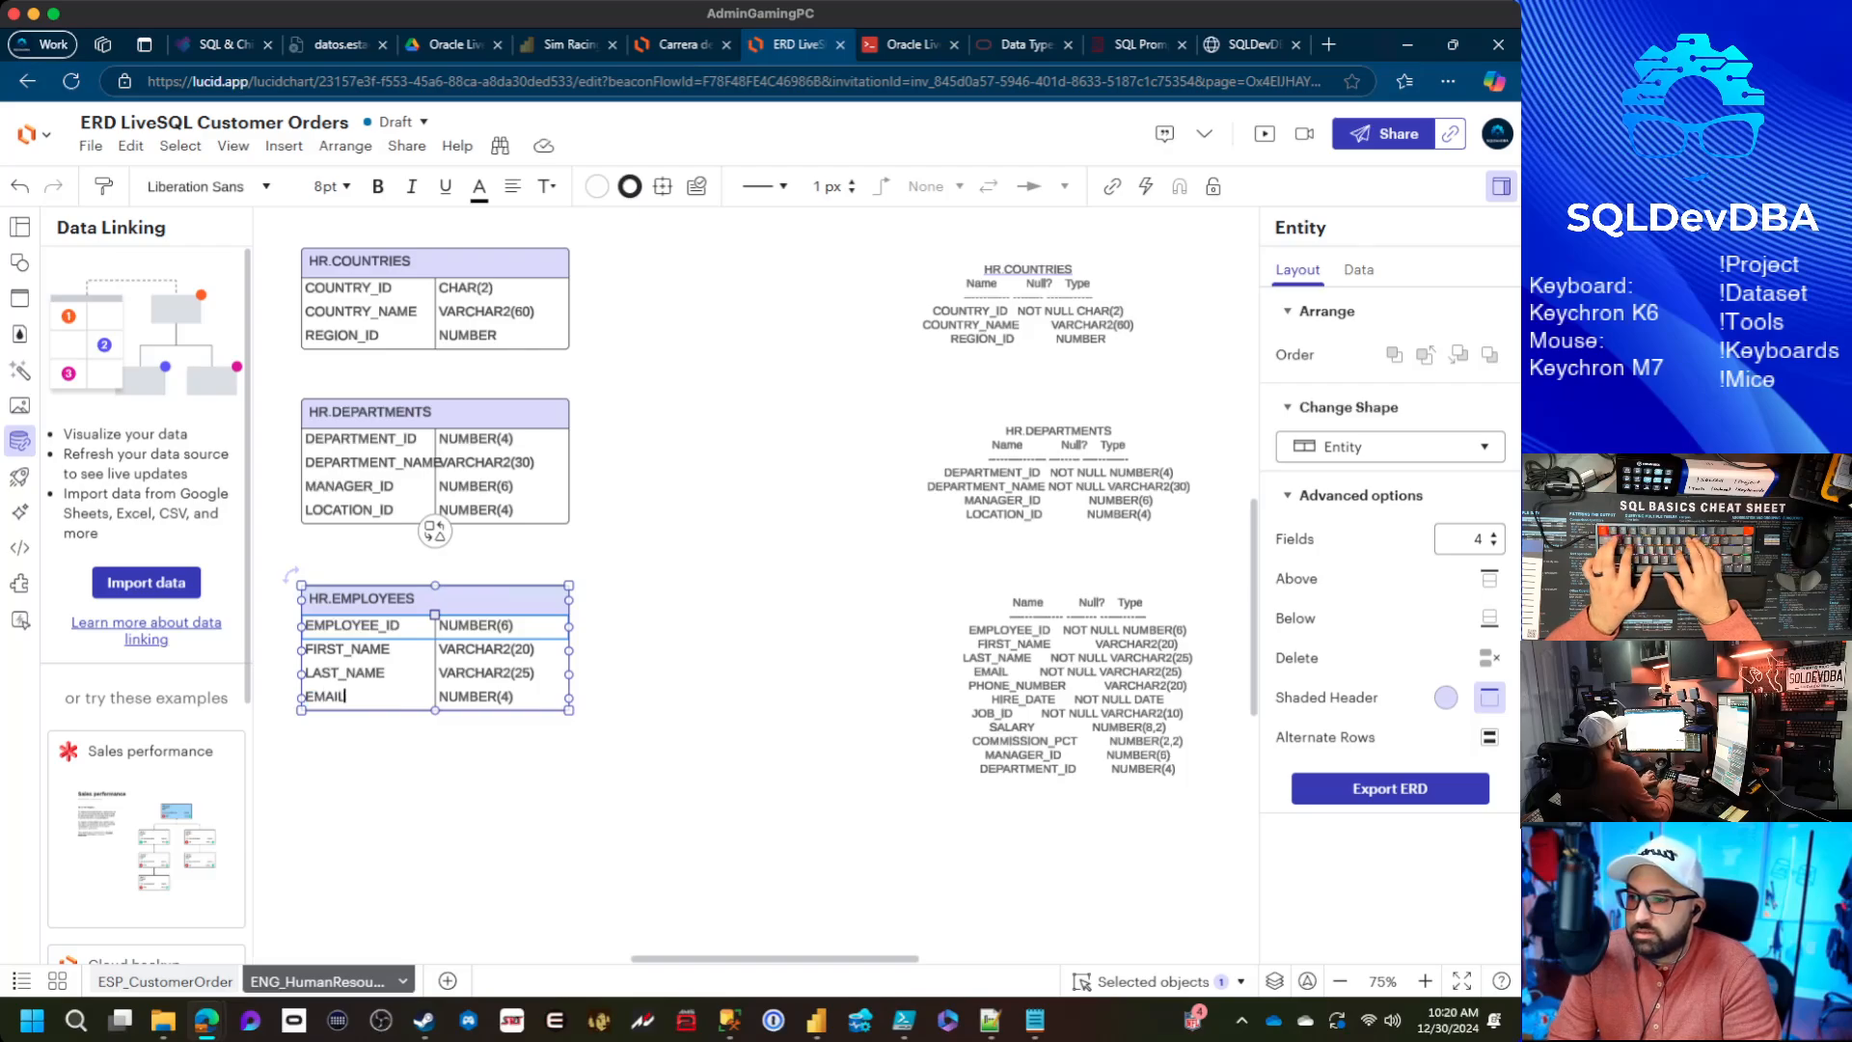
key(Tab)
text(VARCHAR2)
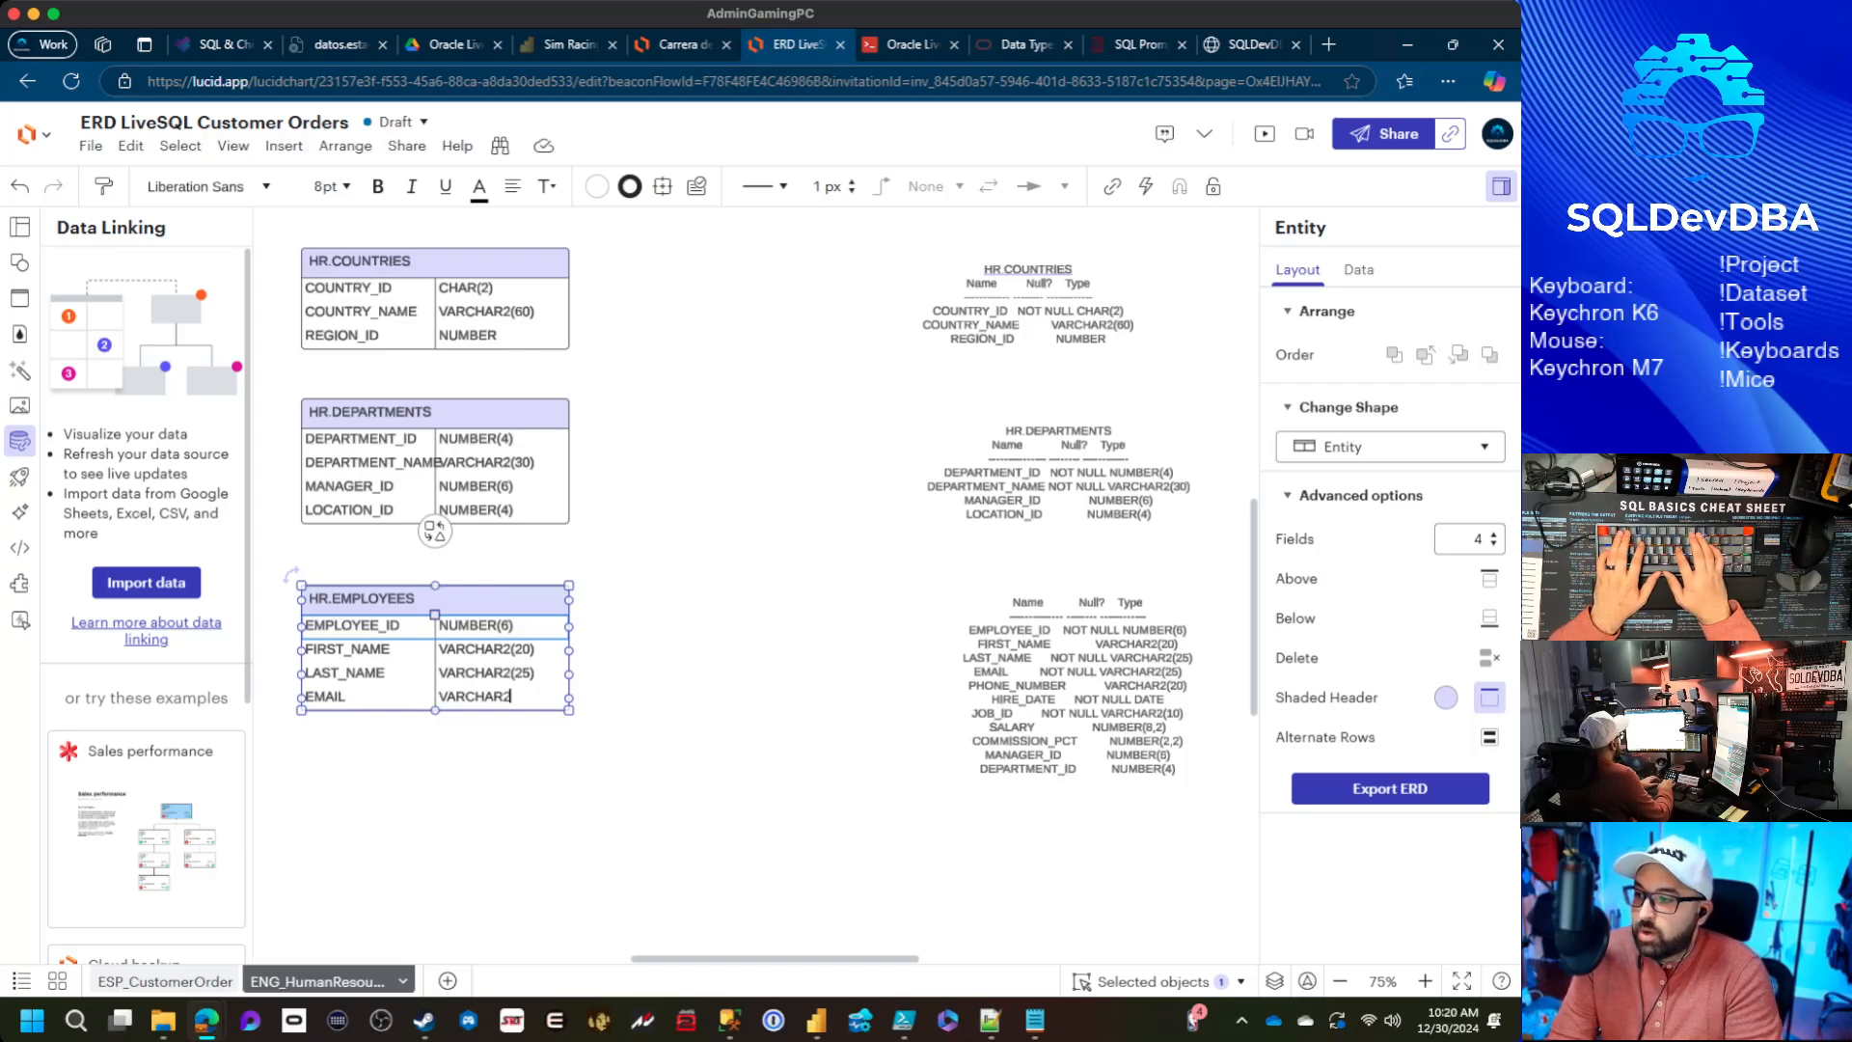
text((25)
text())
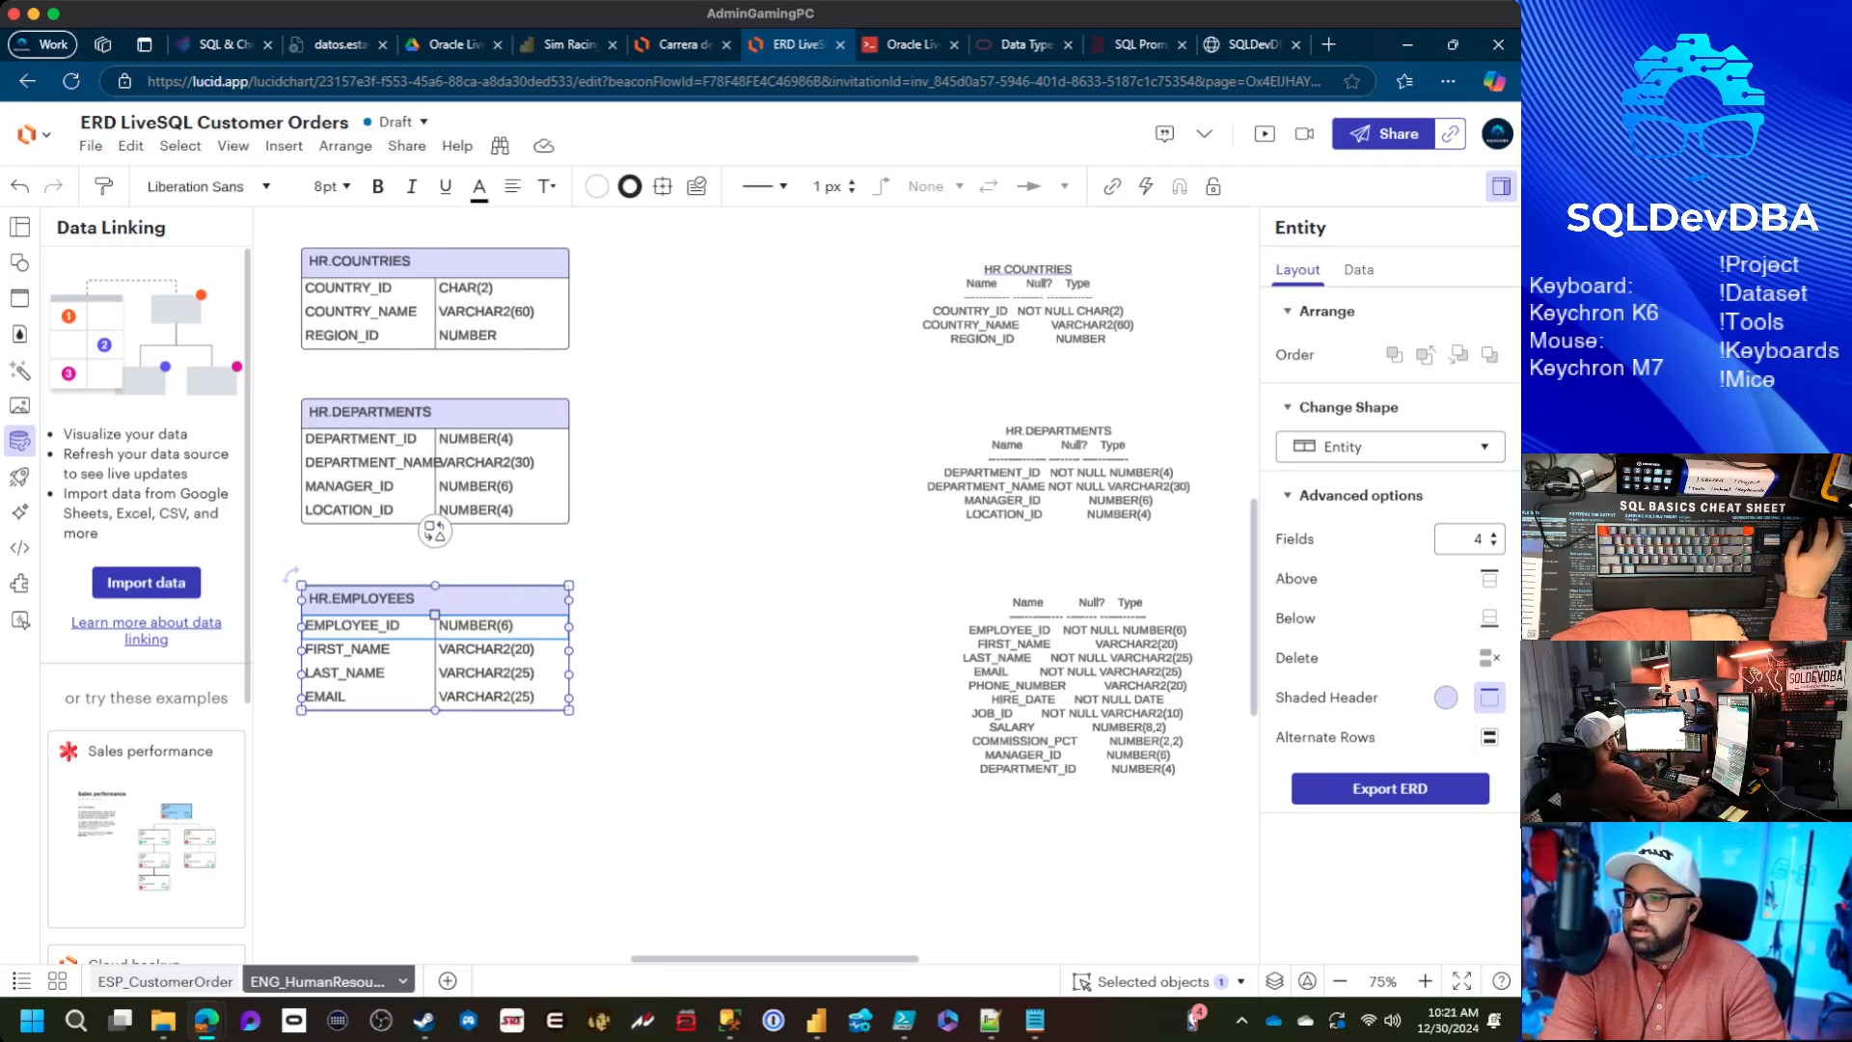
click(434, 599)
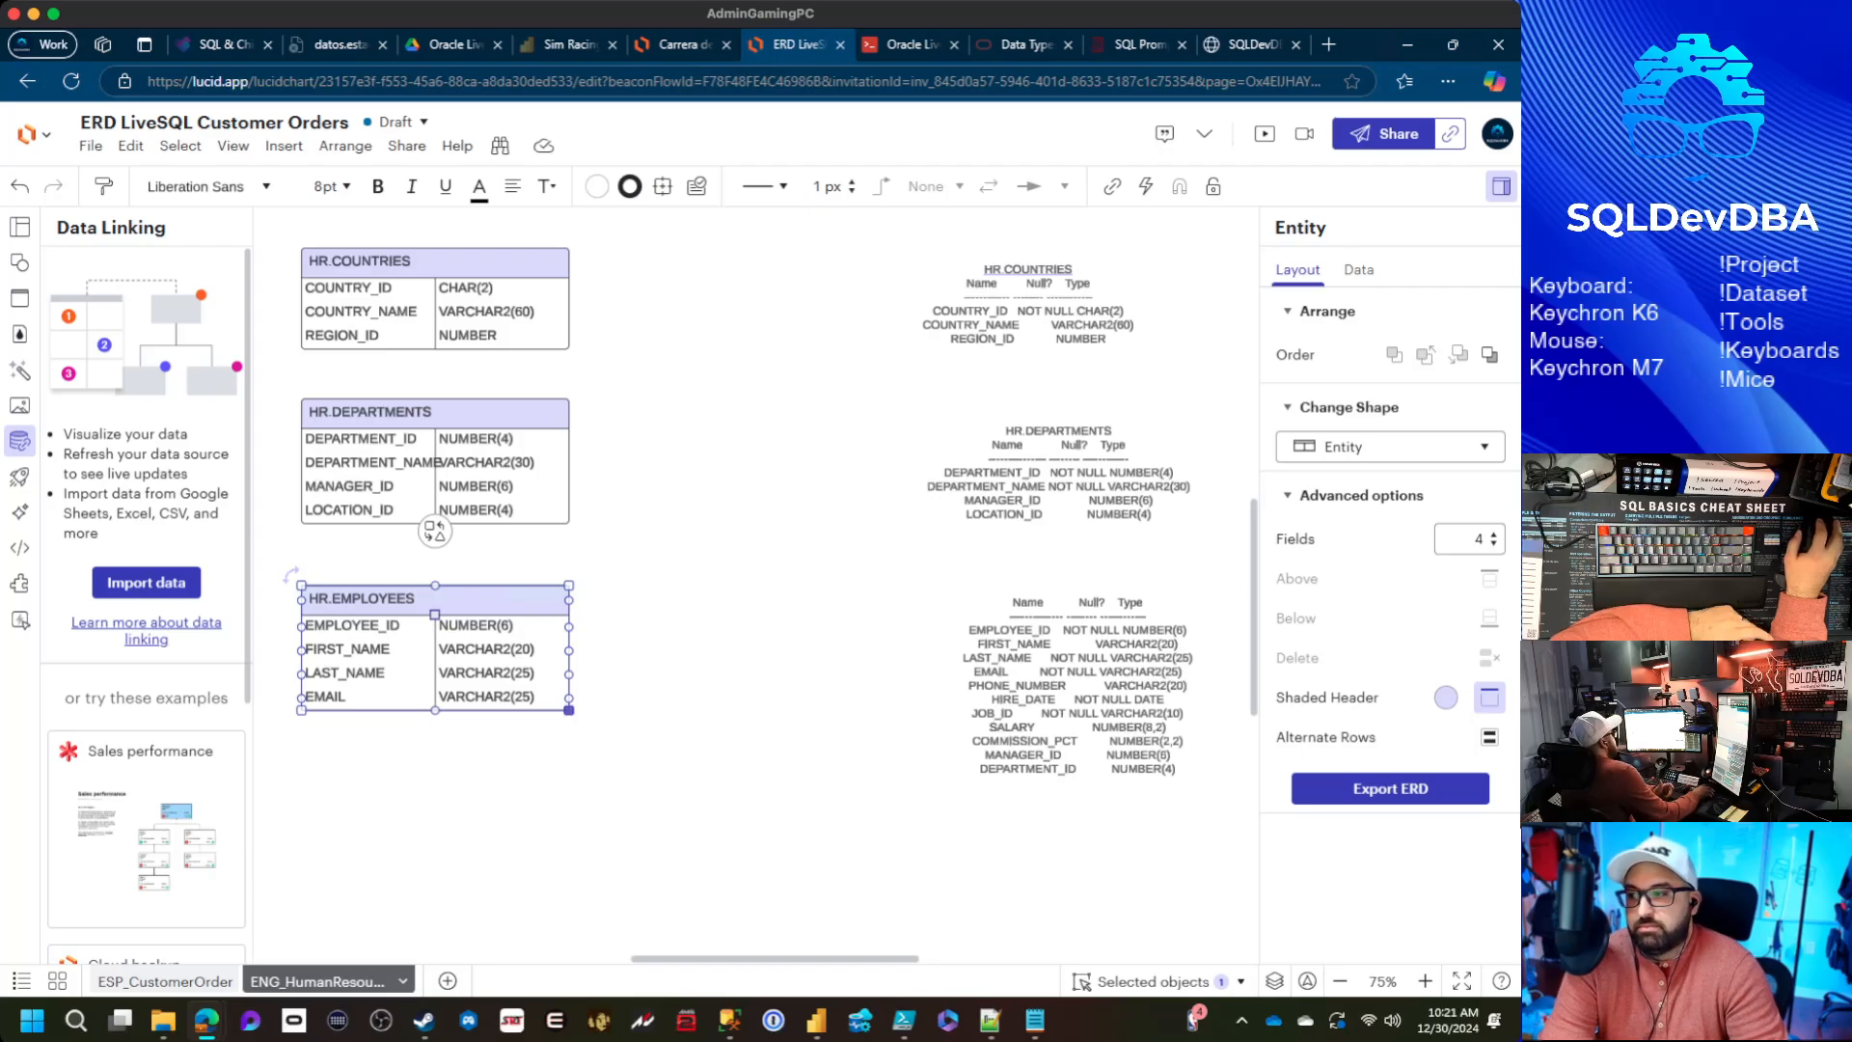
Increase the HR.EMPLOYEES entity to 9 fields, adding the new rows below EMAIL
click(482, 697)
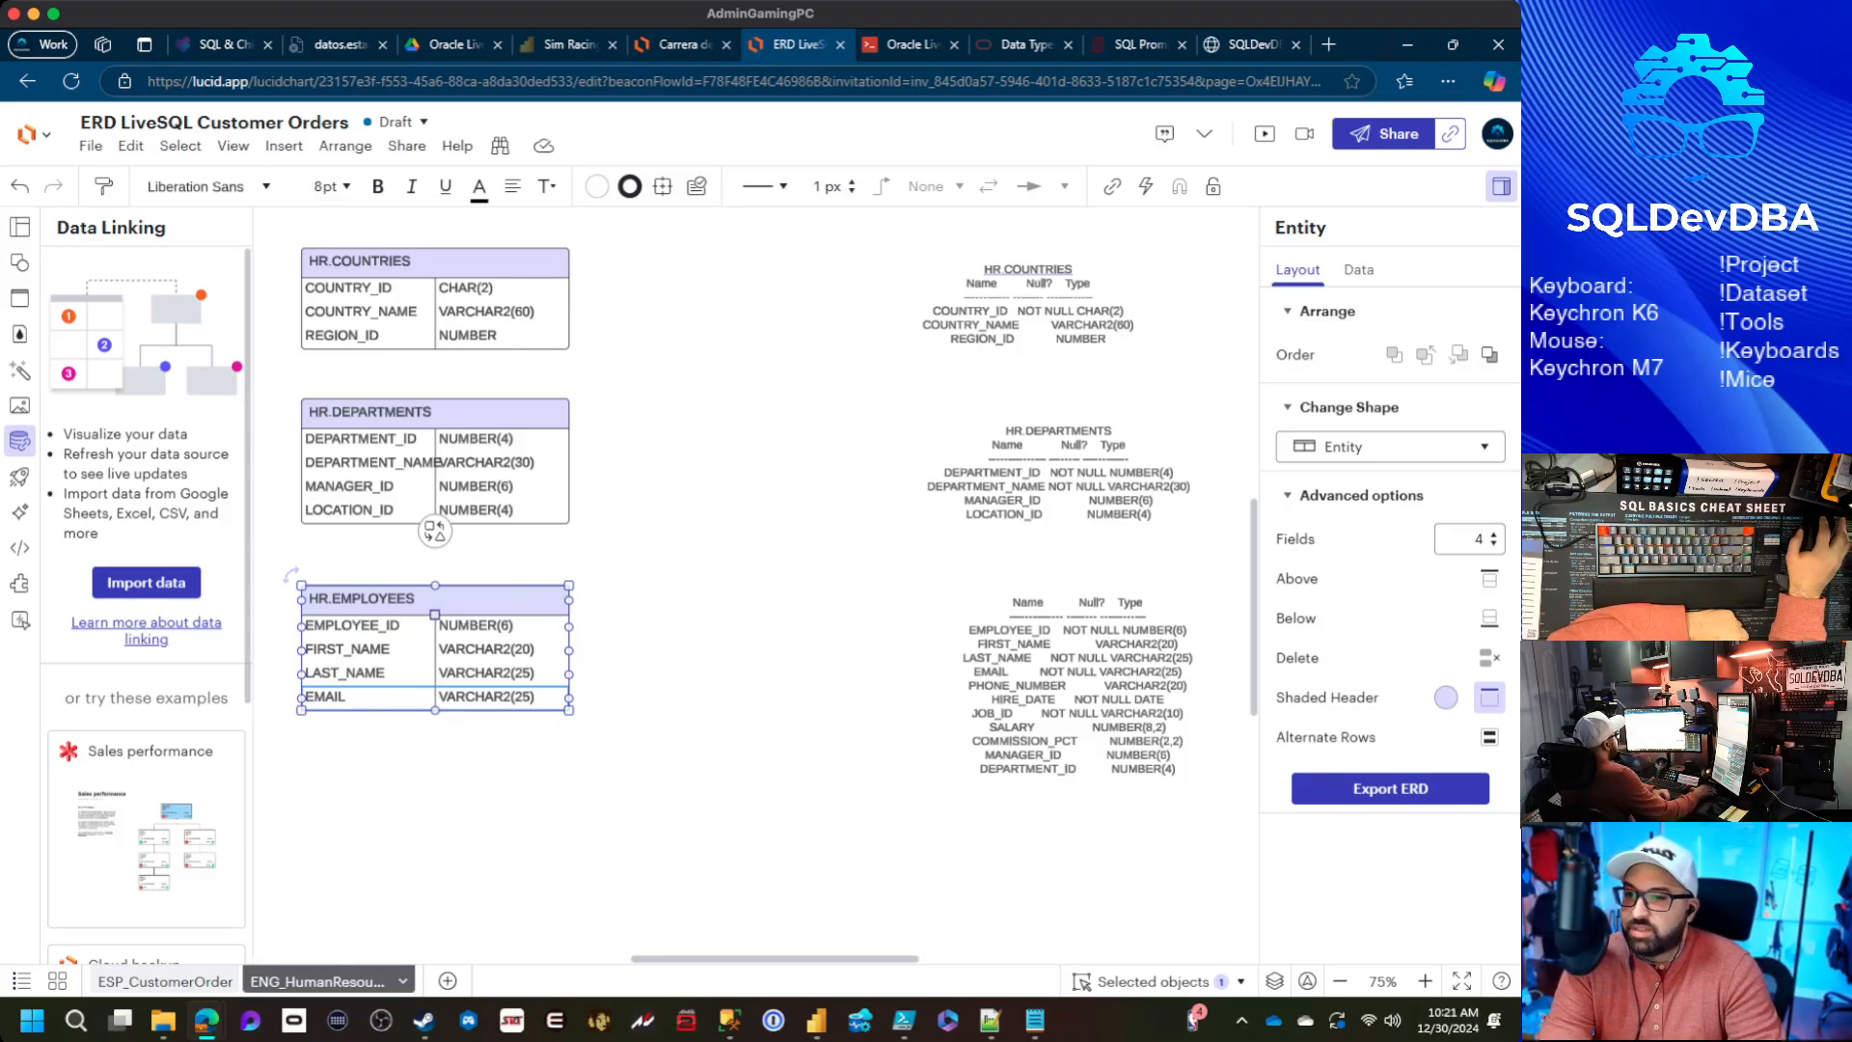
click(1493, 535)
click(1492, 534)
click(1493, 534)
click(1493, 535)
click(1493, 534)
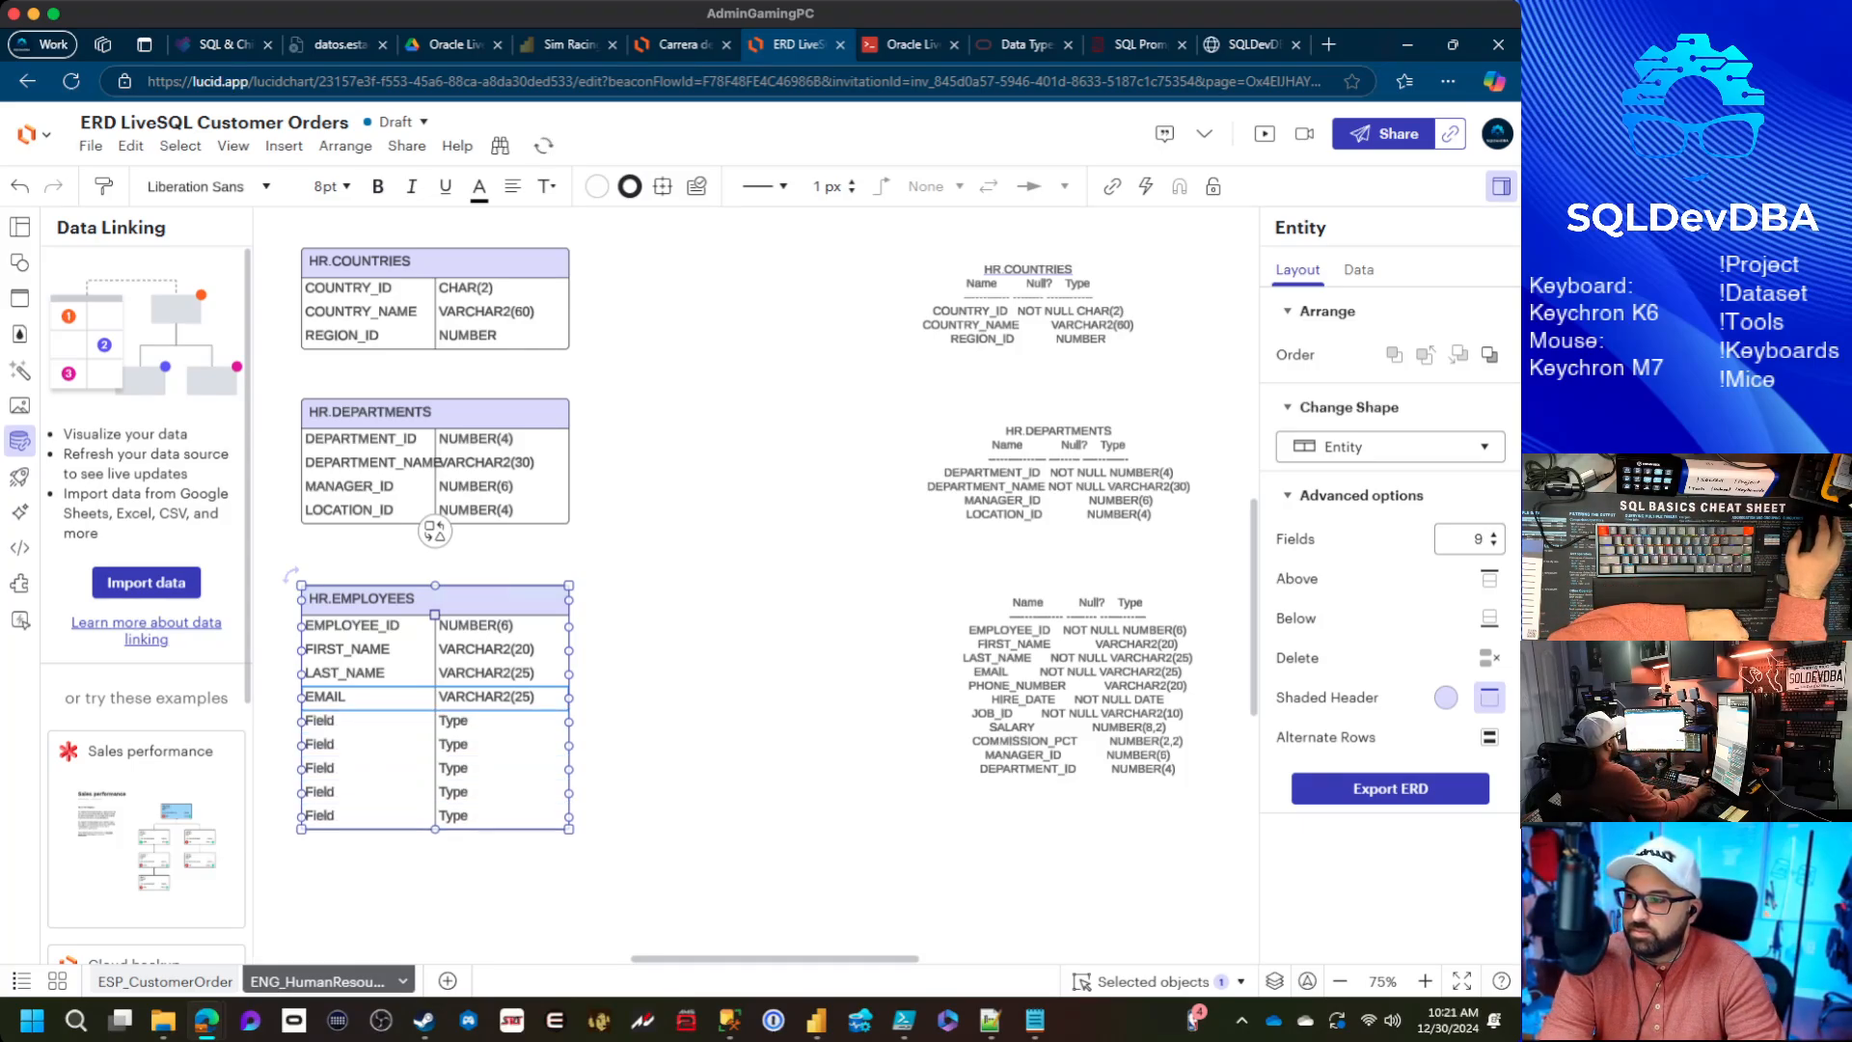
Fill the fifth HR.EMPLOYEES row with PHONE_NUMBER of type VARCHAR2(20)
double_click(319, 721)
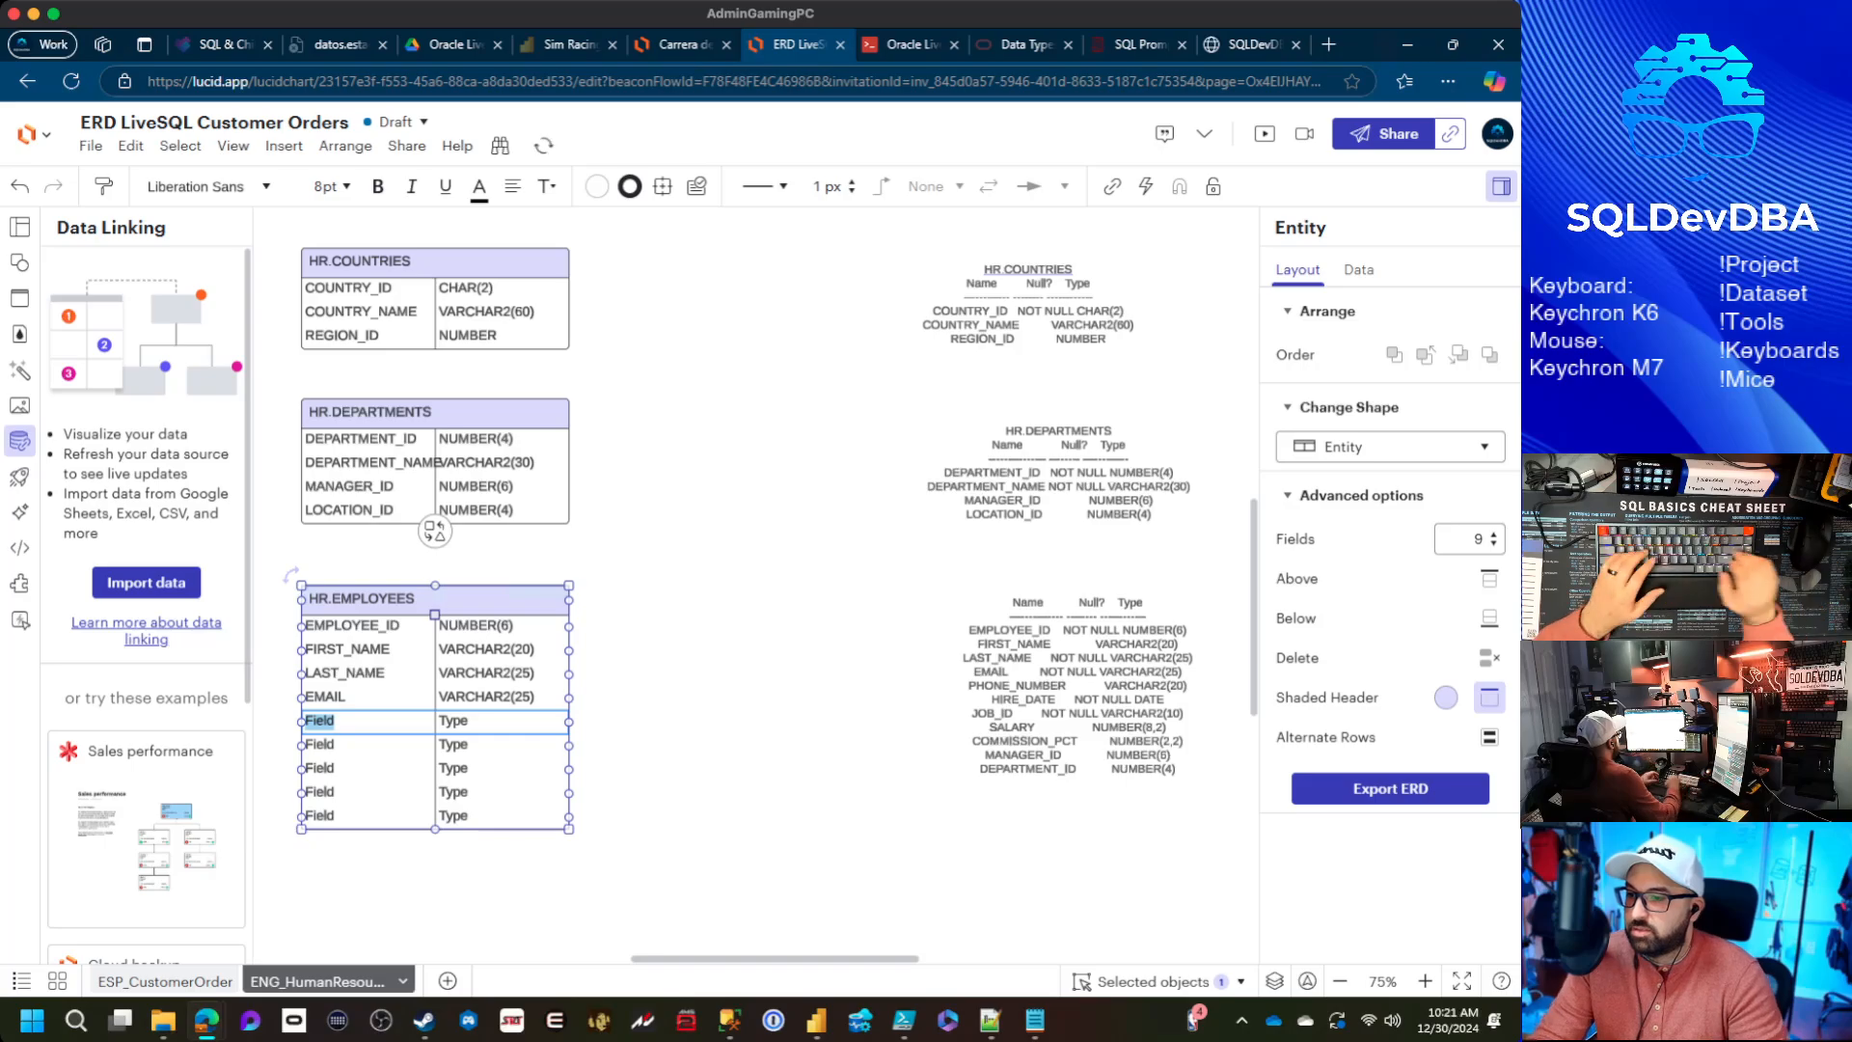
text(PHONE)
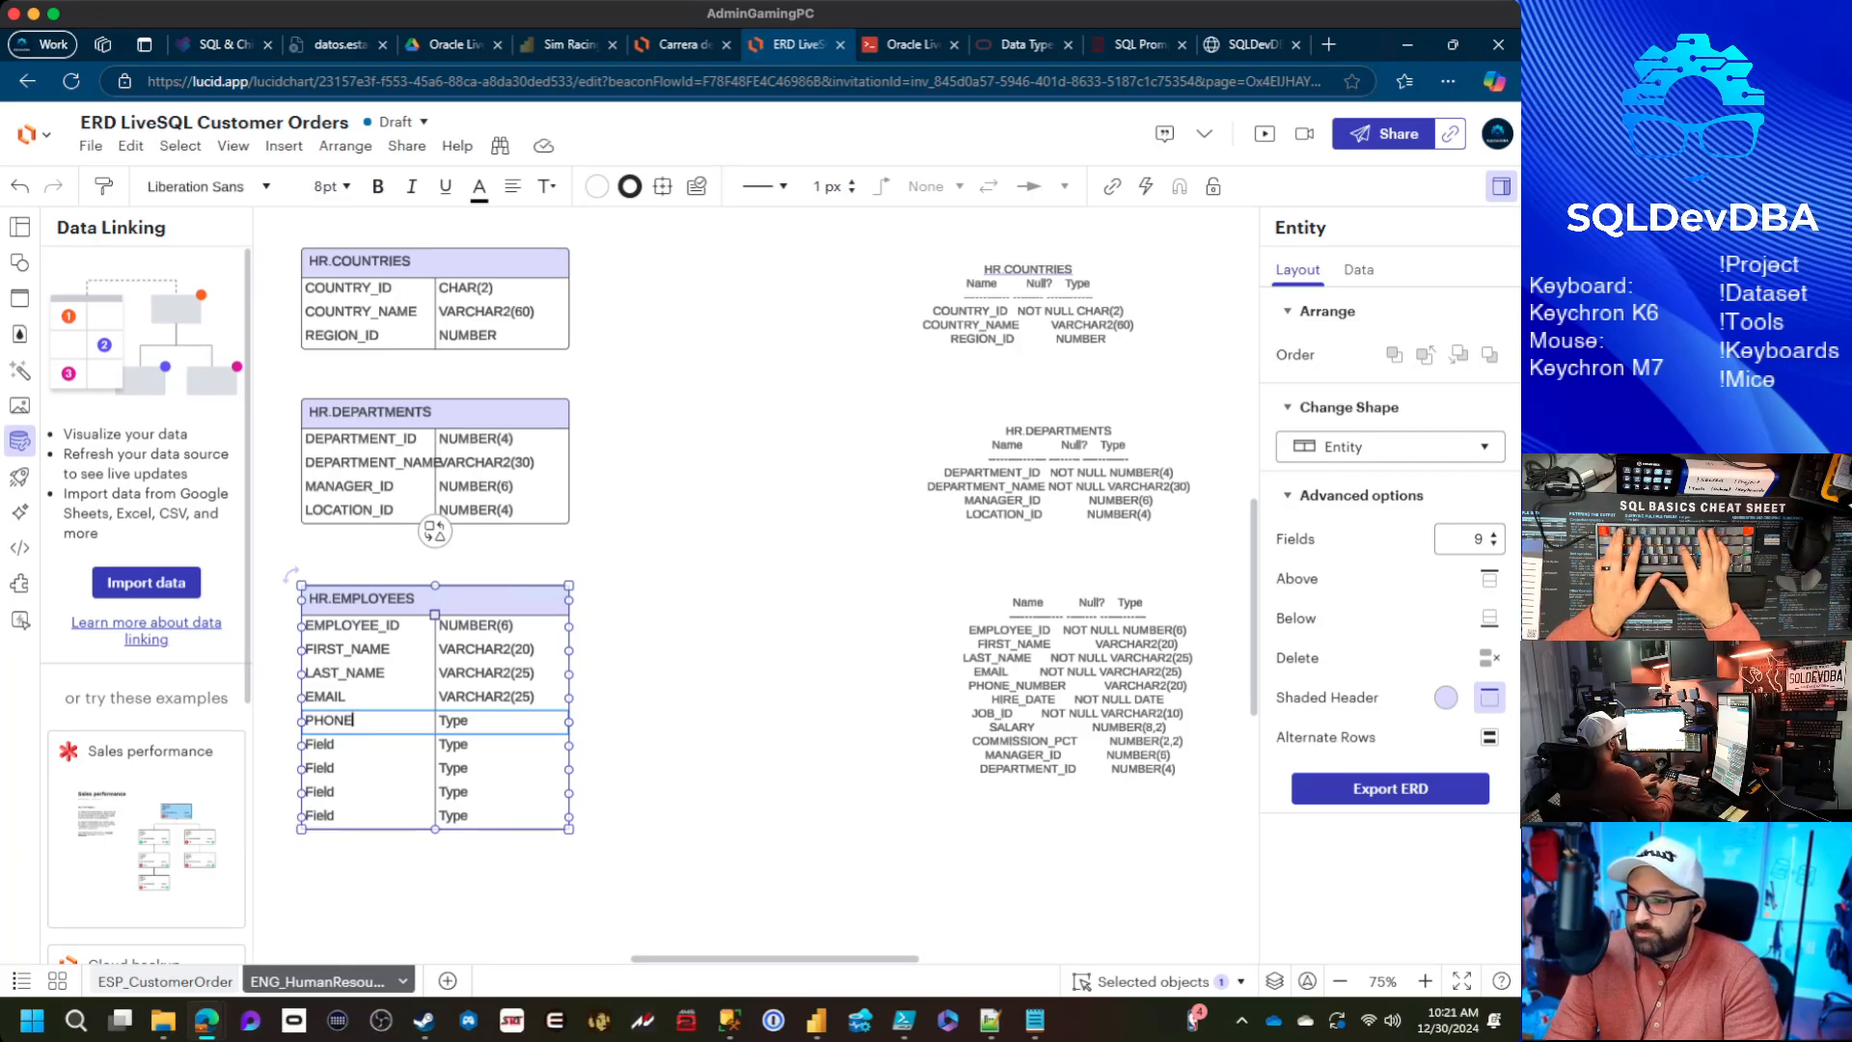
text(_NUMBER)
key(Tab)
text(V)
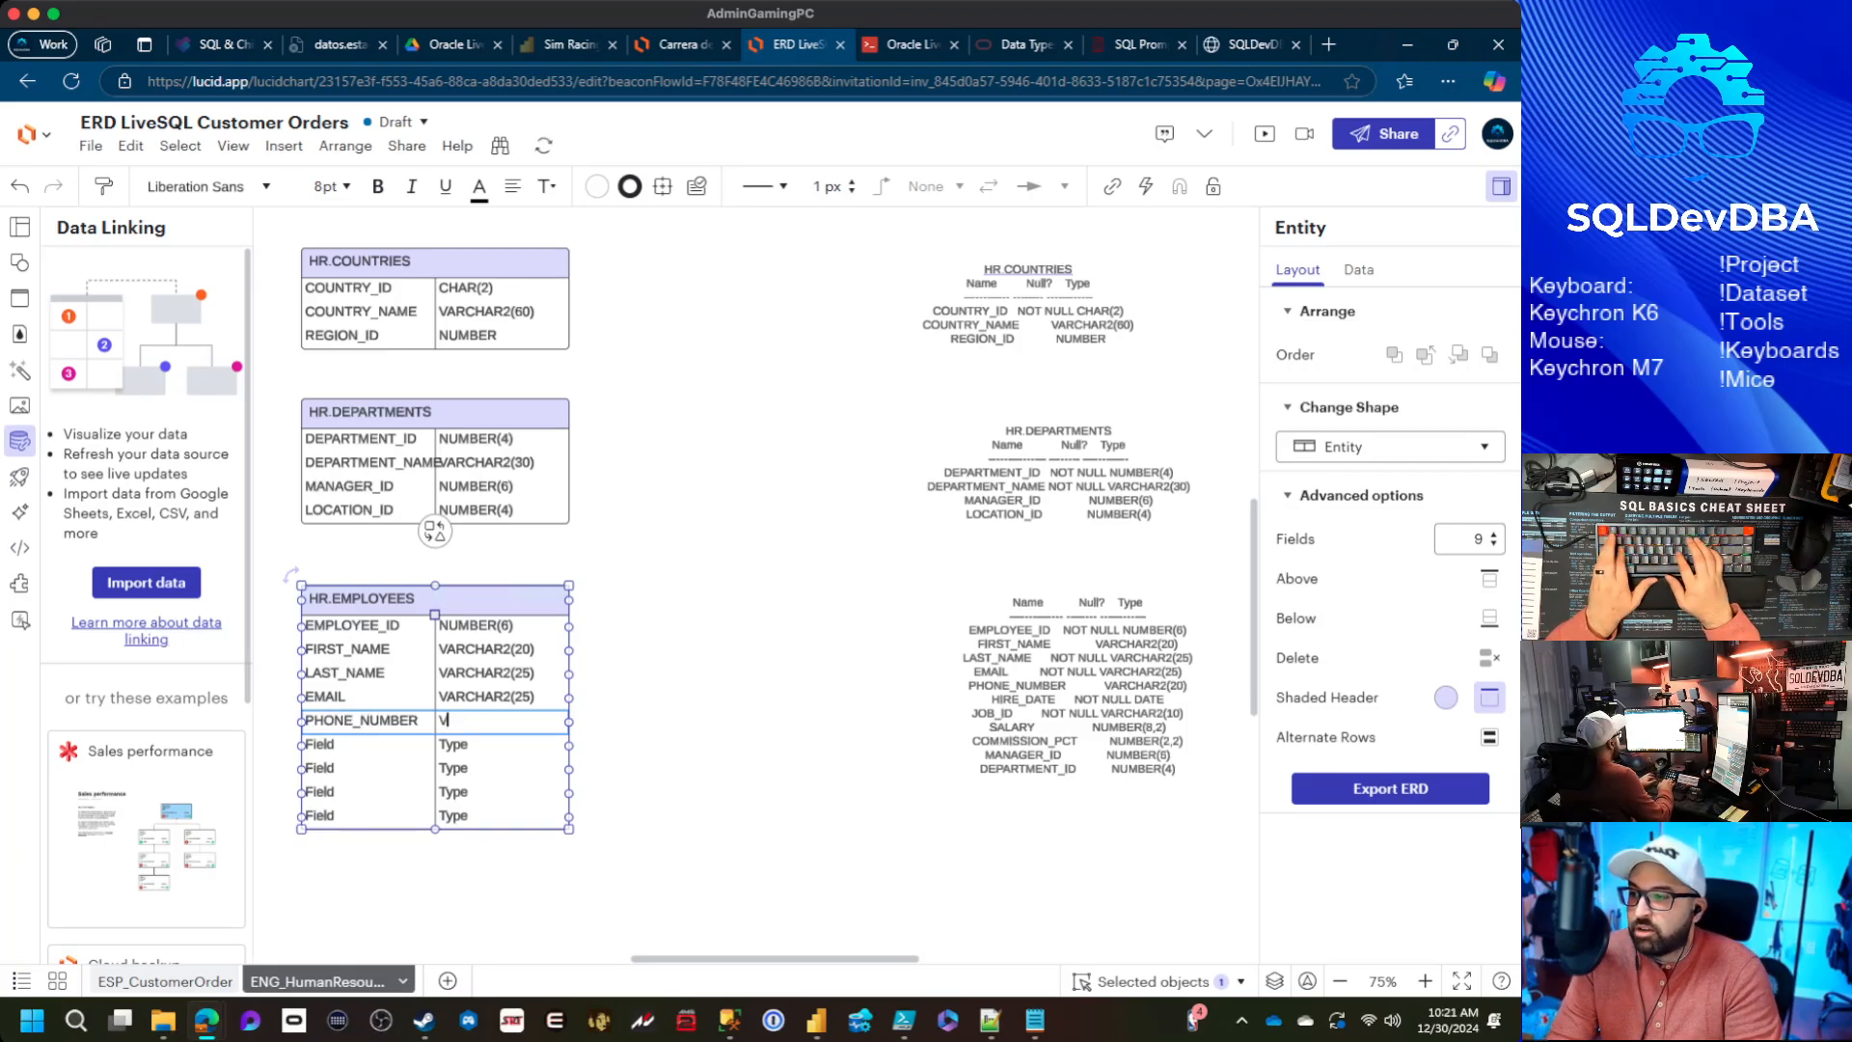
text(ARCHAR2()
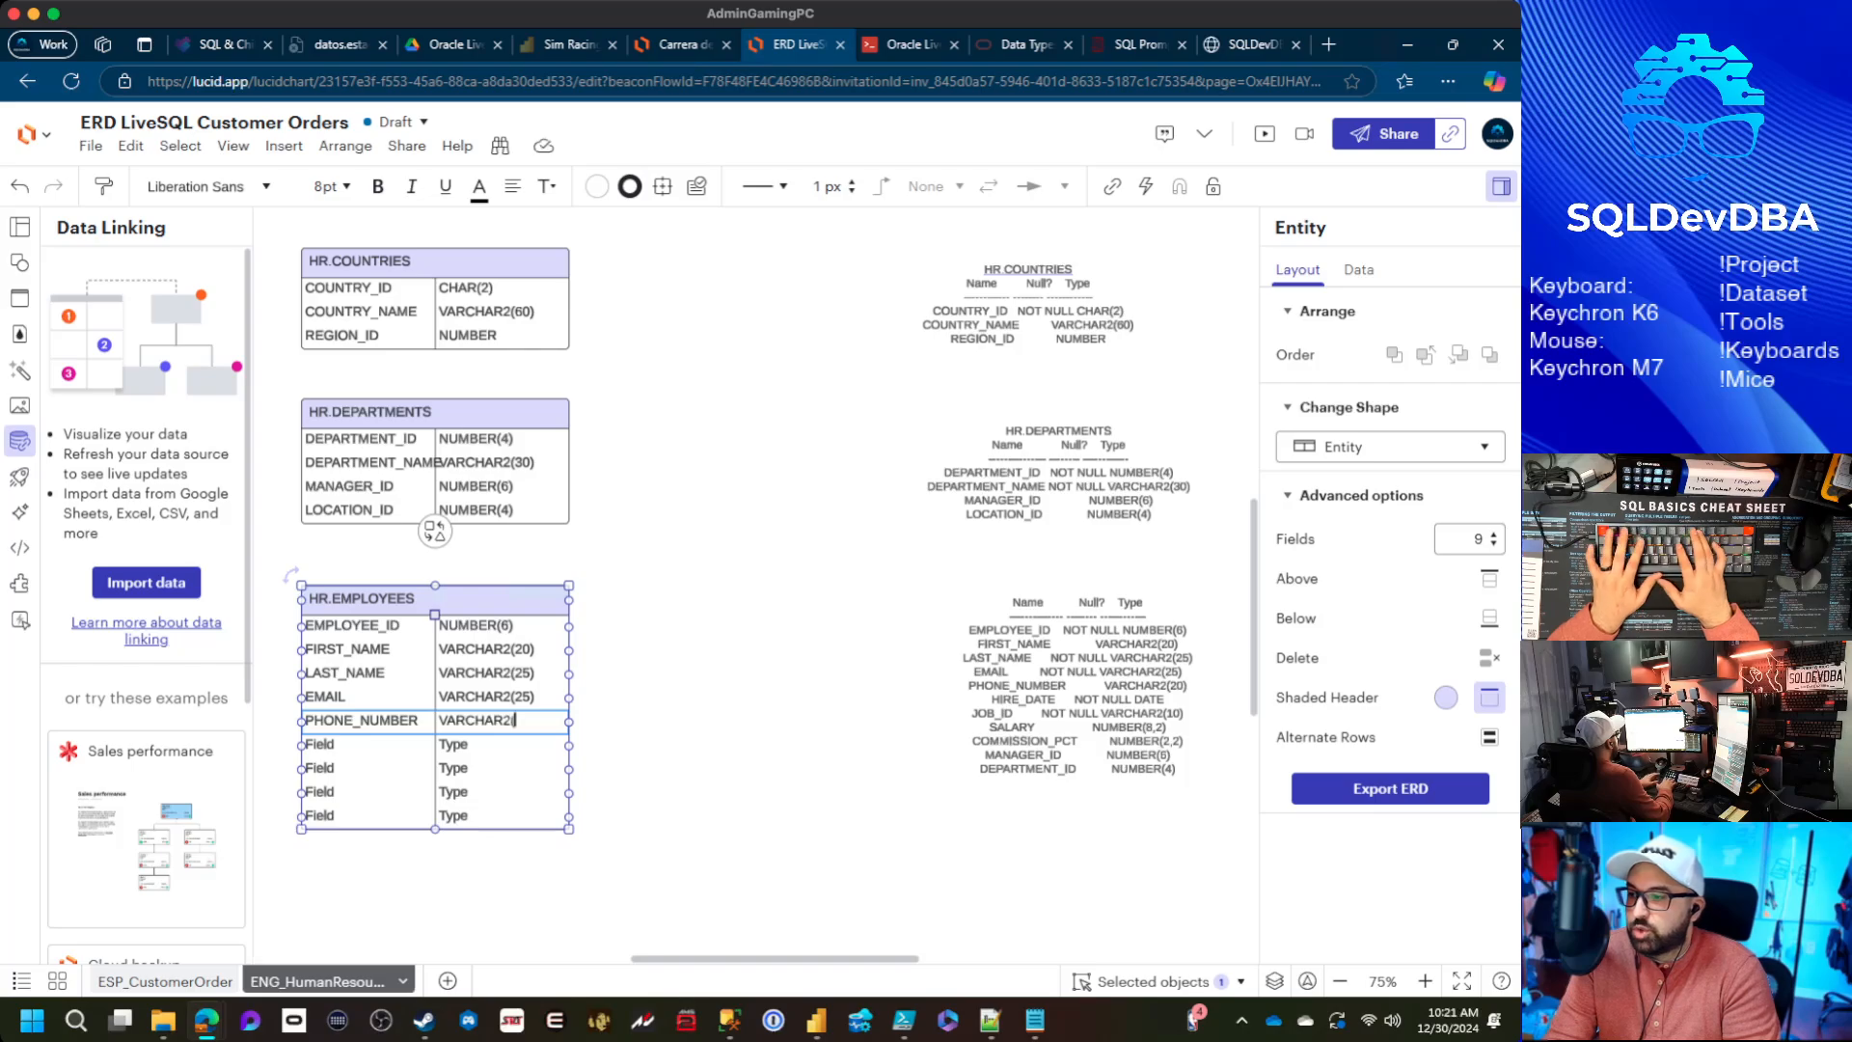
text(20))
key(Tab)
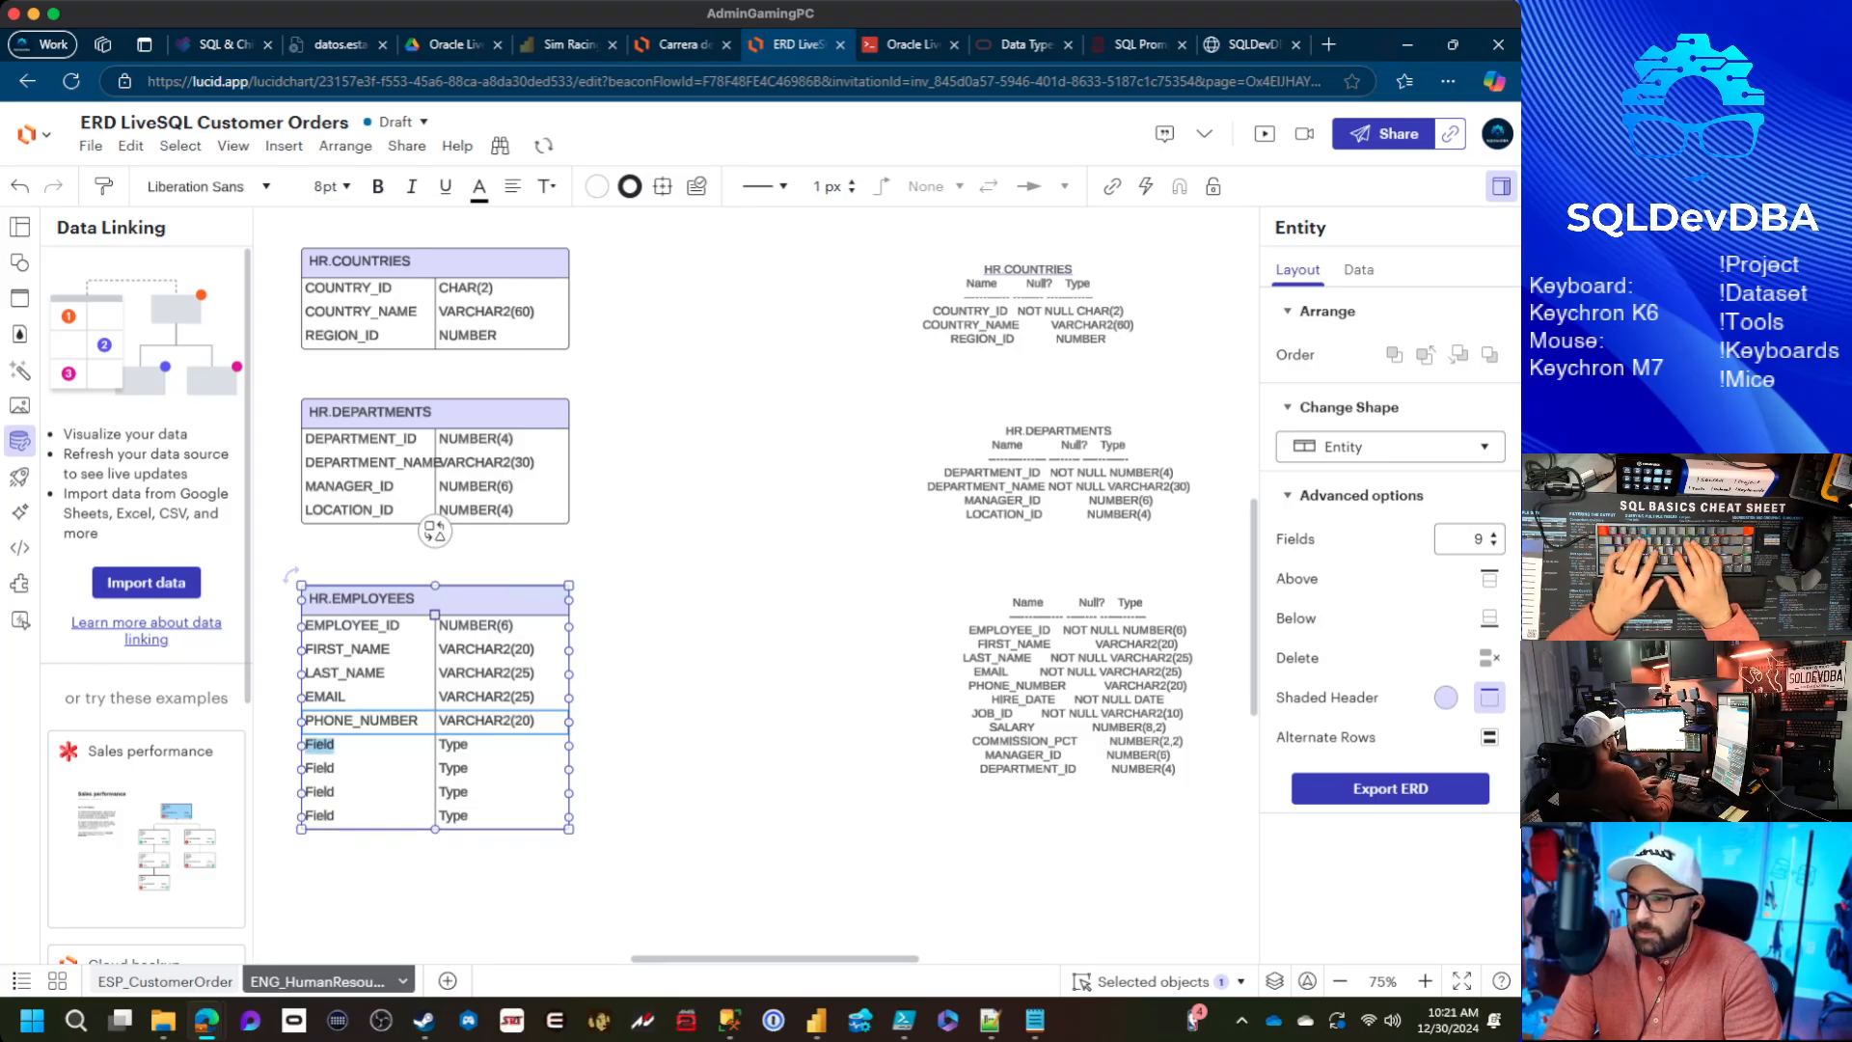
Fill the sixth HR.EMPLOYEES row with HIRE_DATE of type DATE and leave text editing
text(HIRE_DATE)
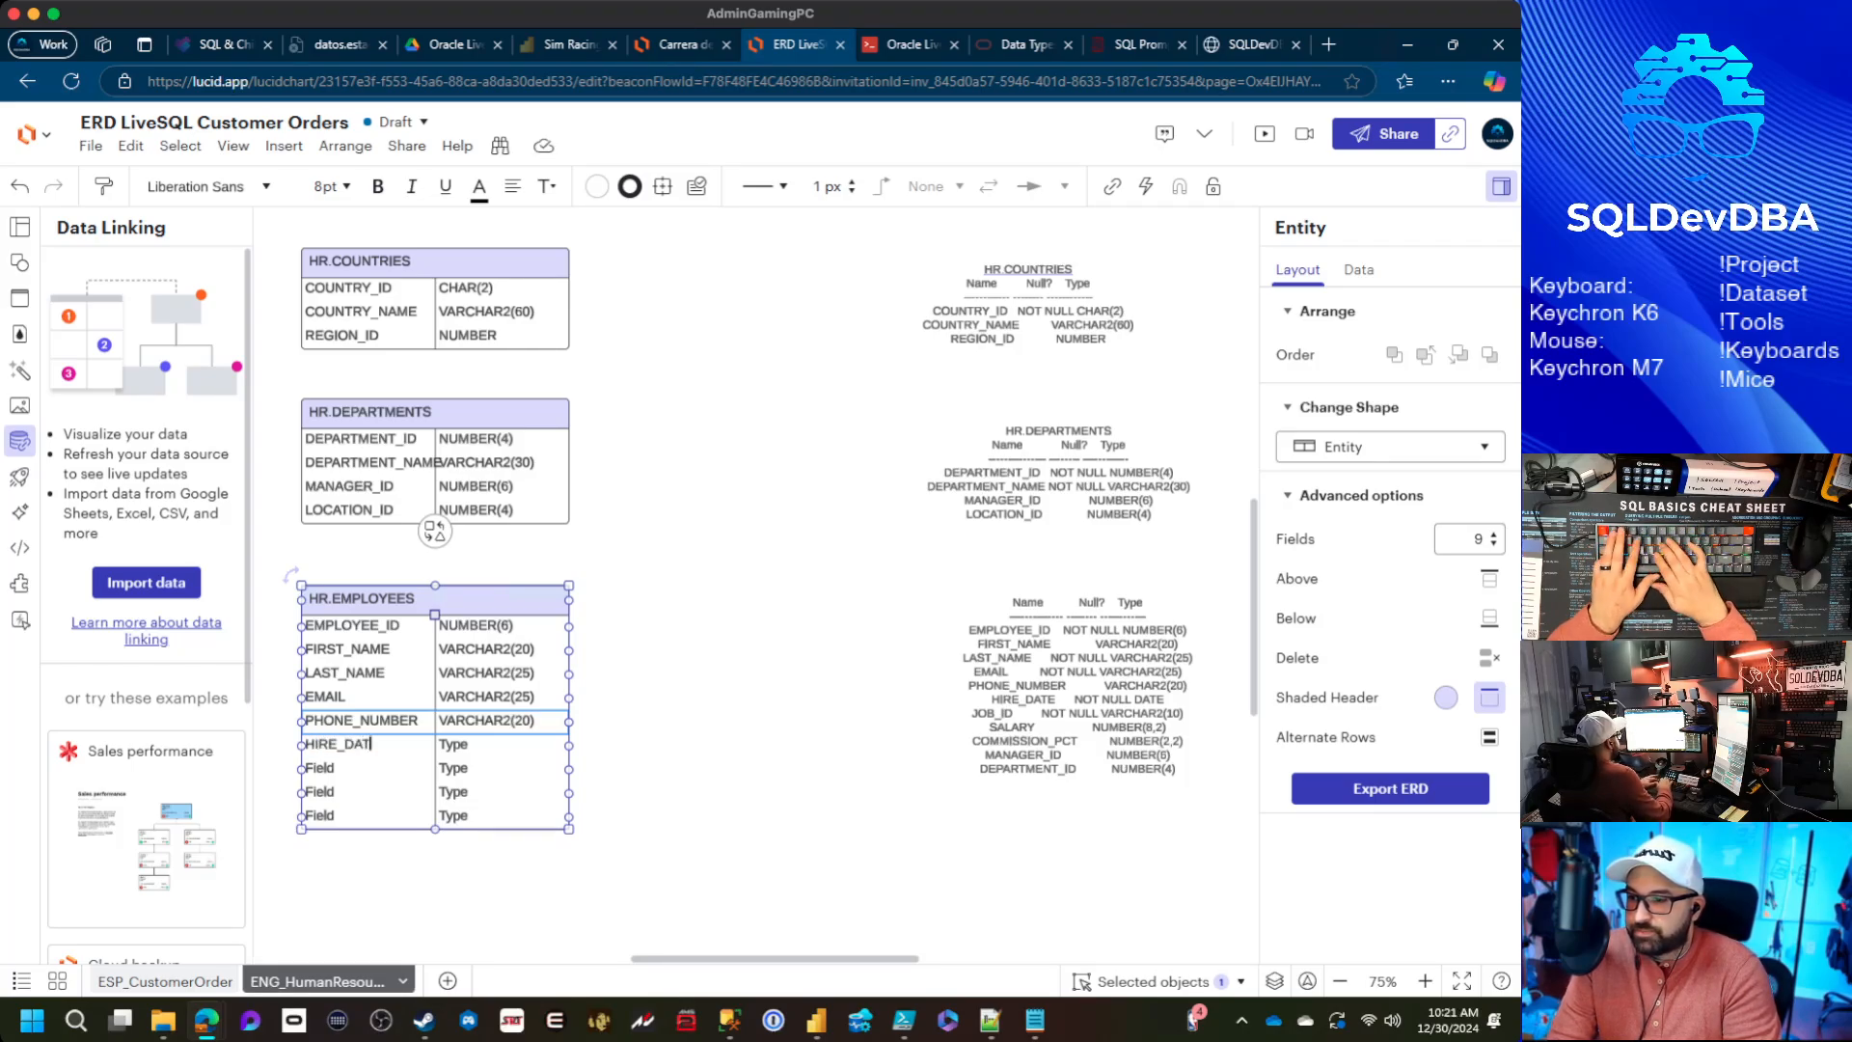
key(Tab)
text(DATE)
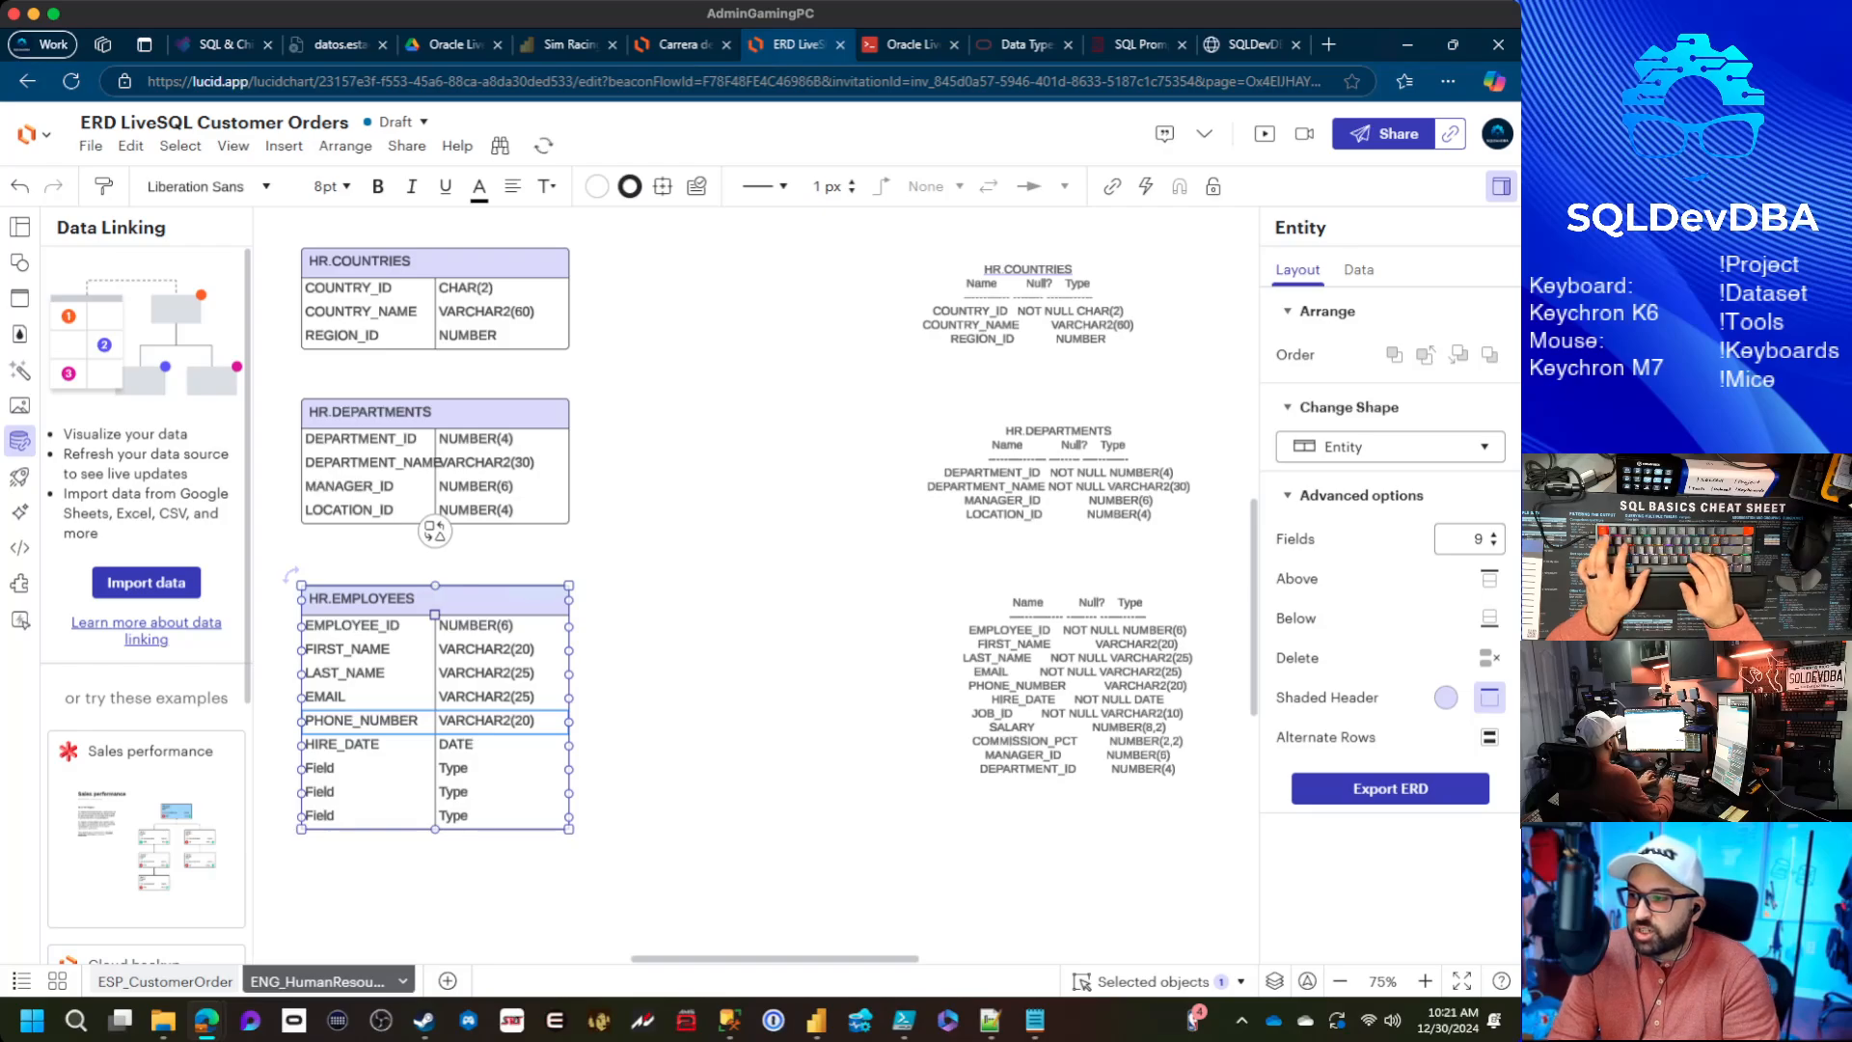
key(Tab)
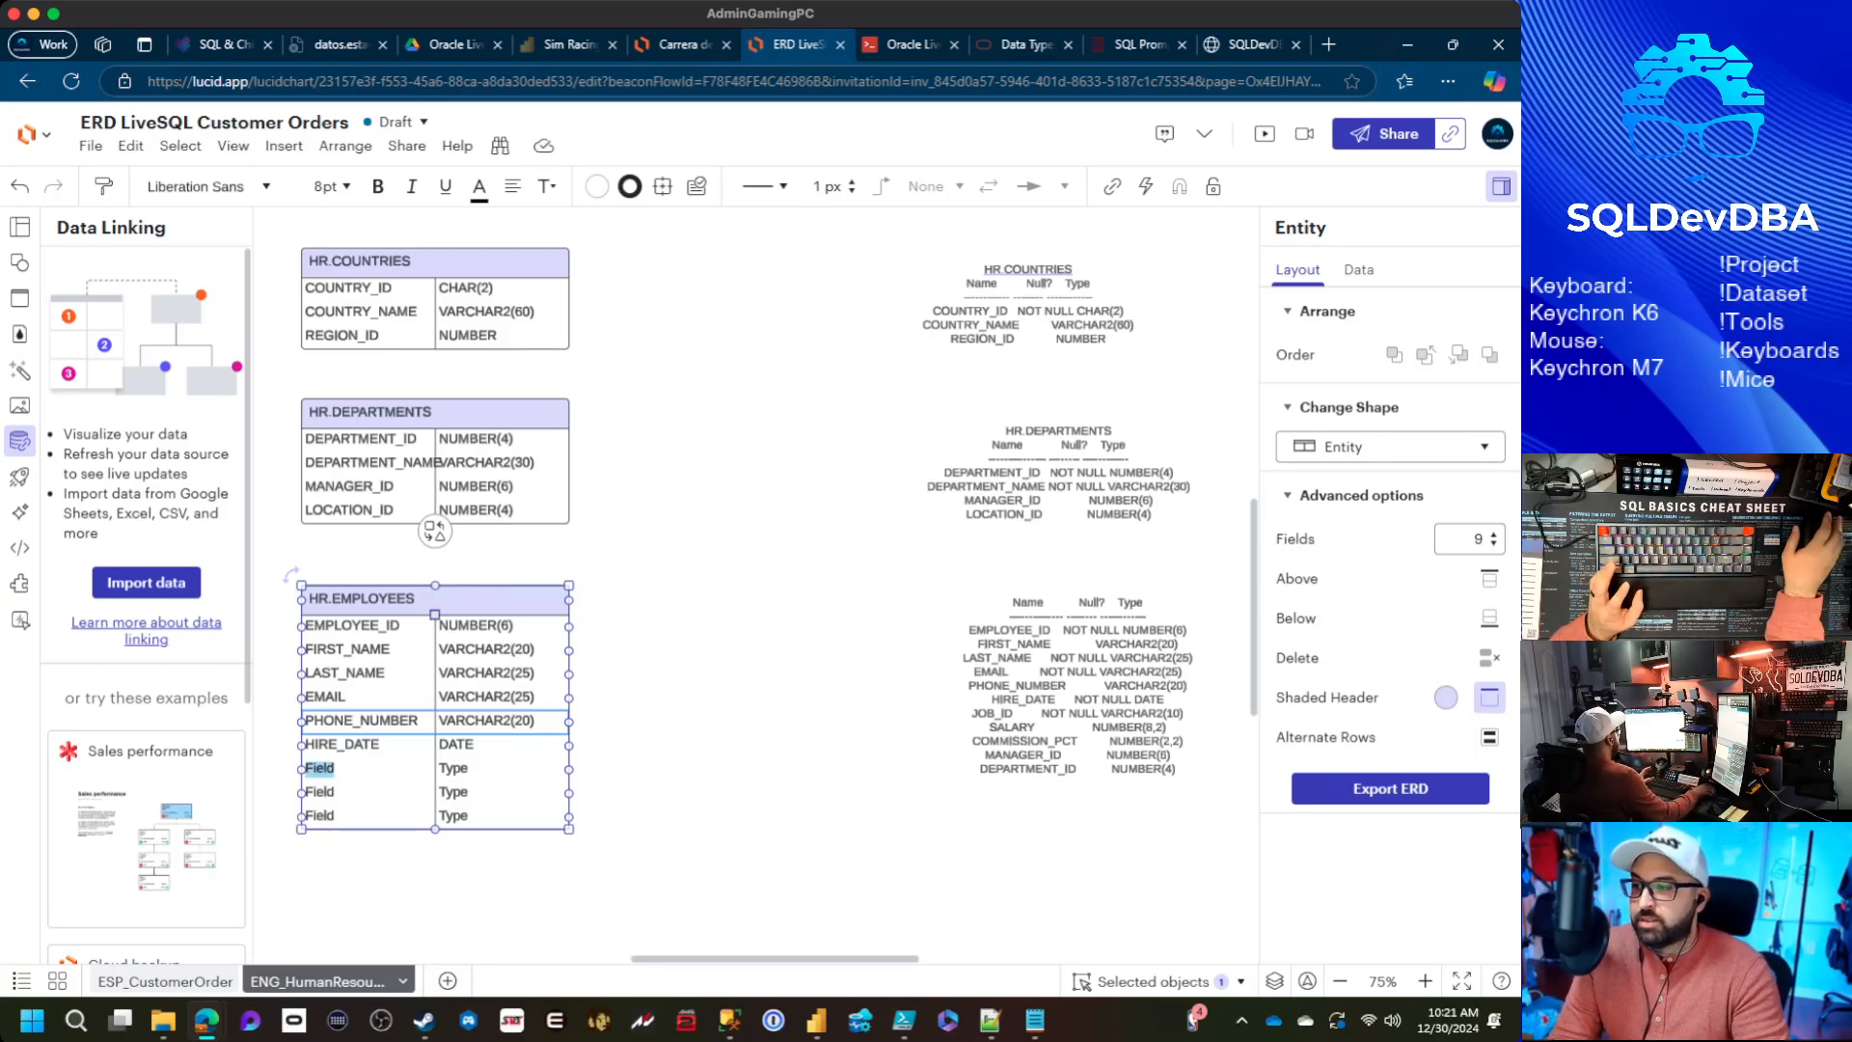
key(Escape)
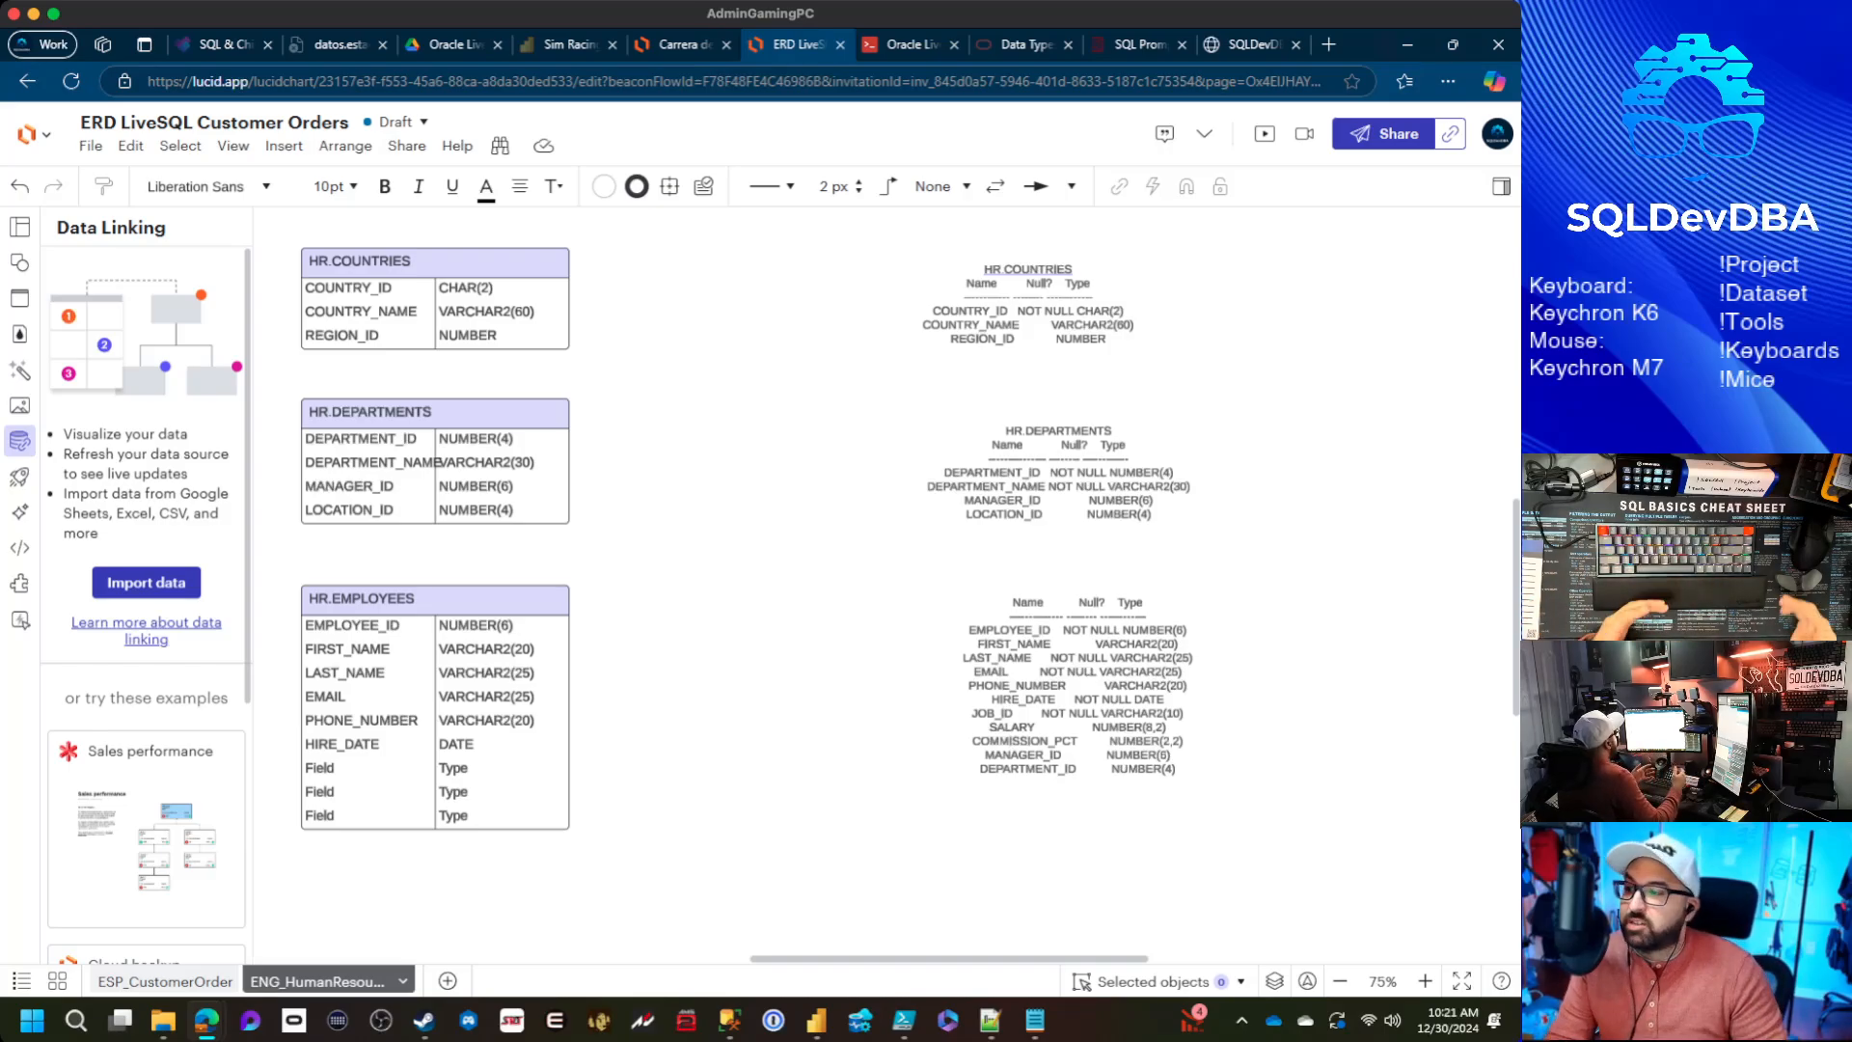
Fill the seventh HR.EMPLOYEES row with JOB_ID of type VARCHAR2(10)
double_click(318, 768)
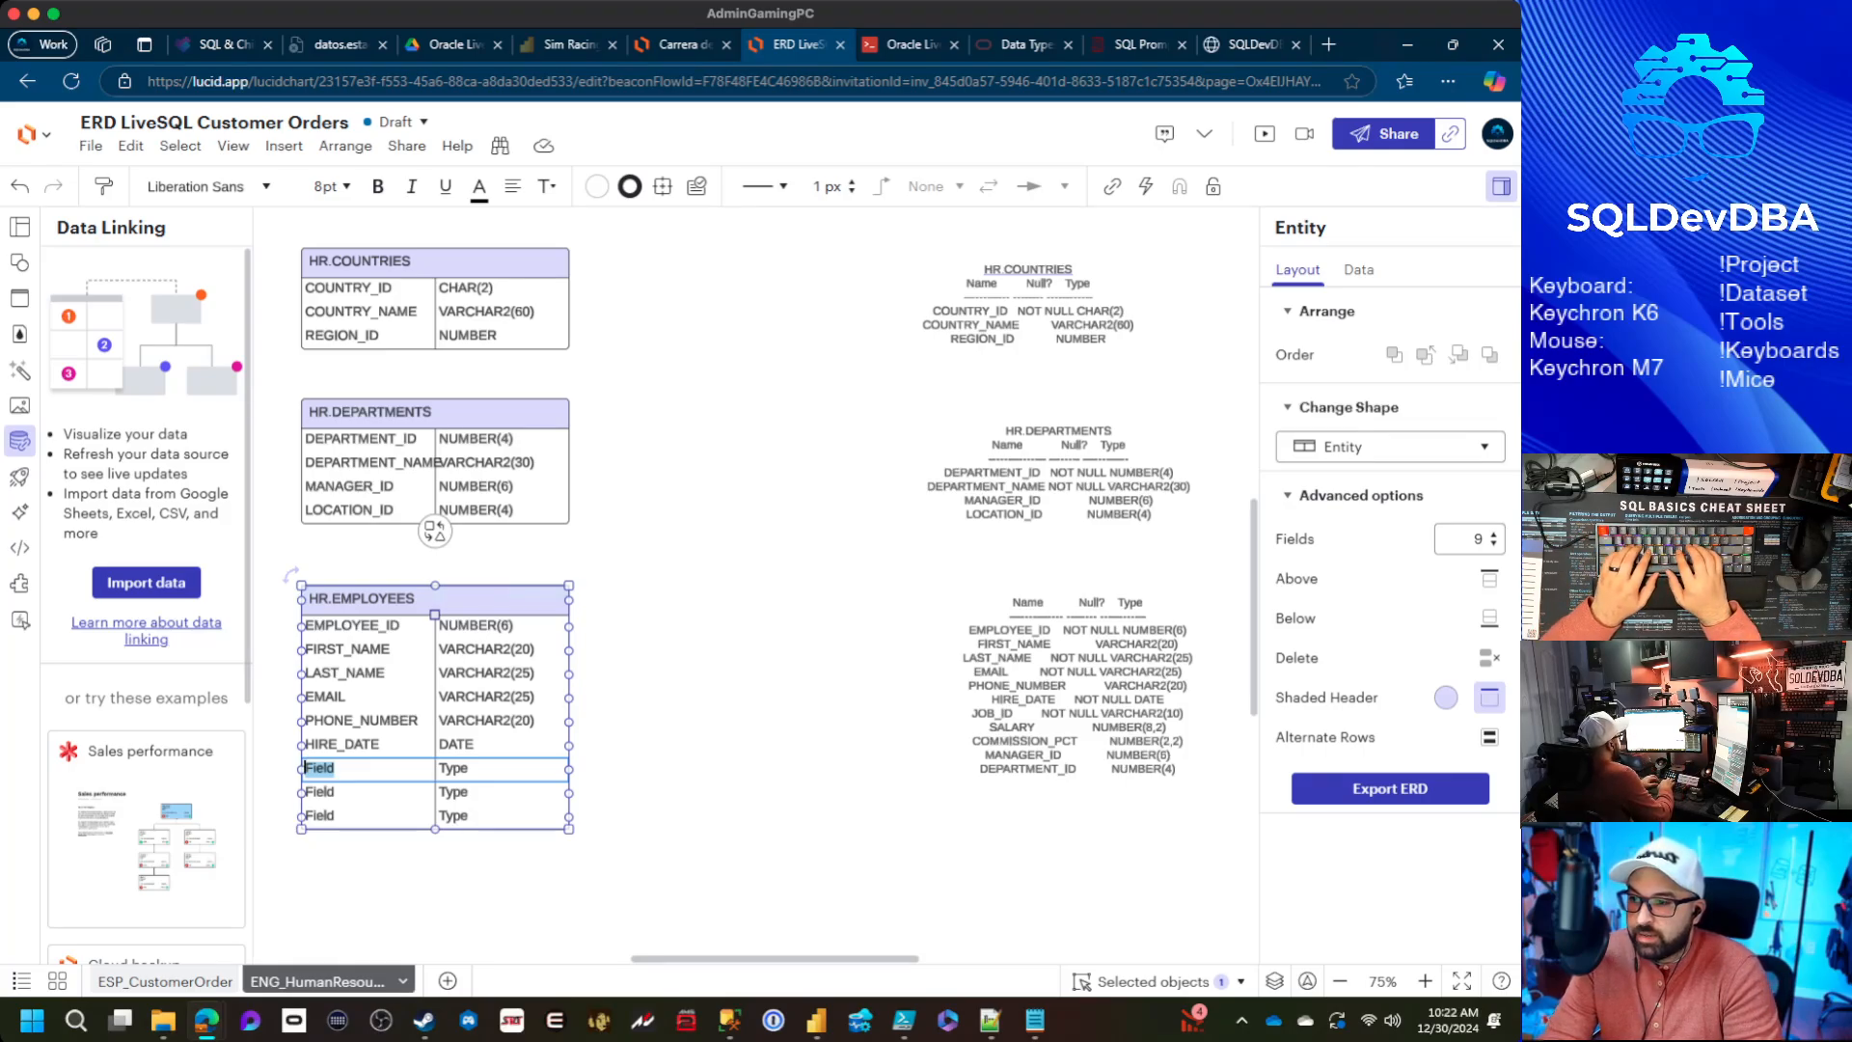
text(JOB_ID)
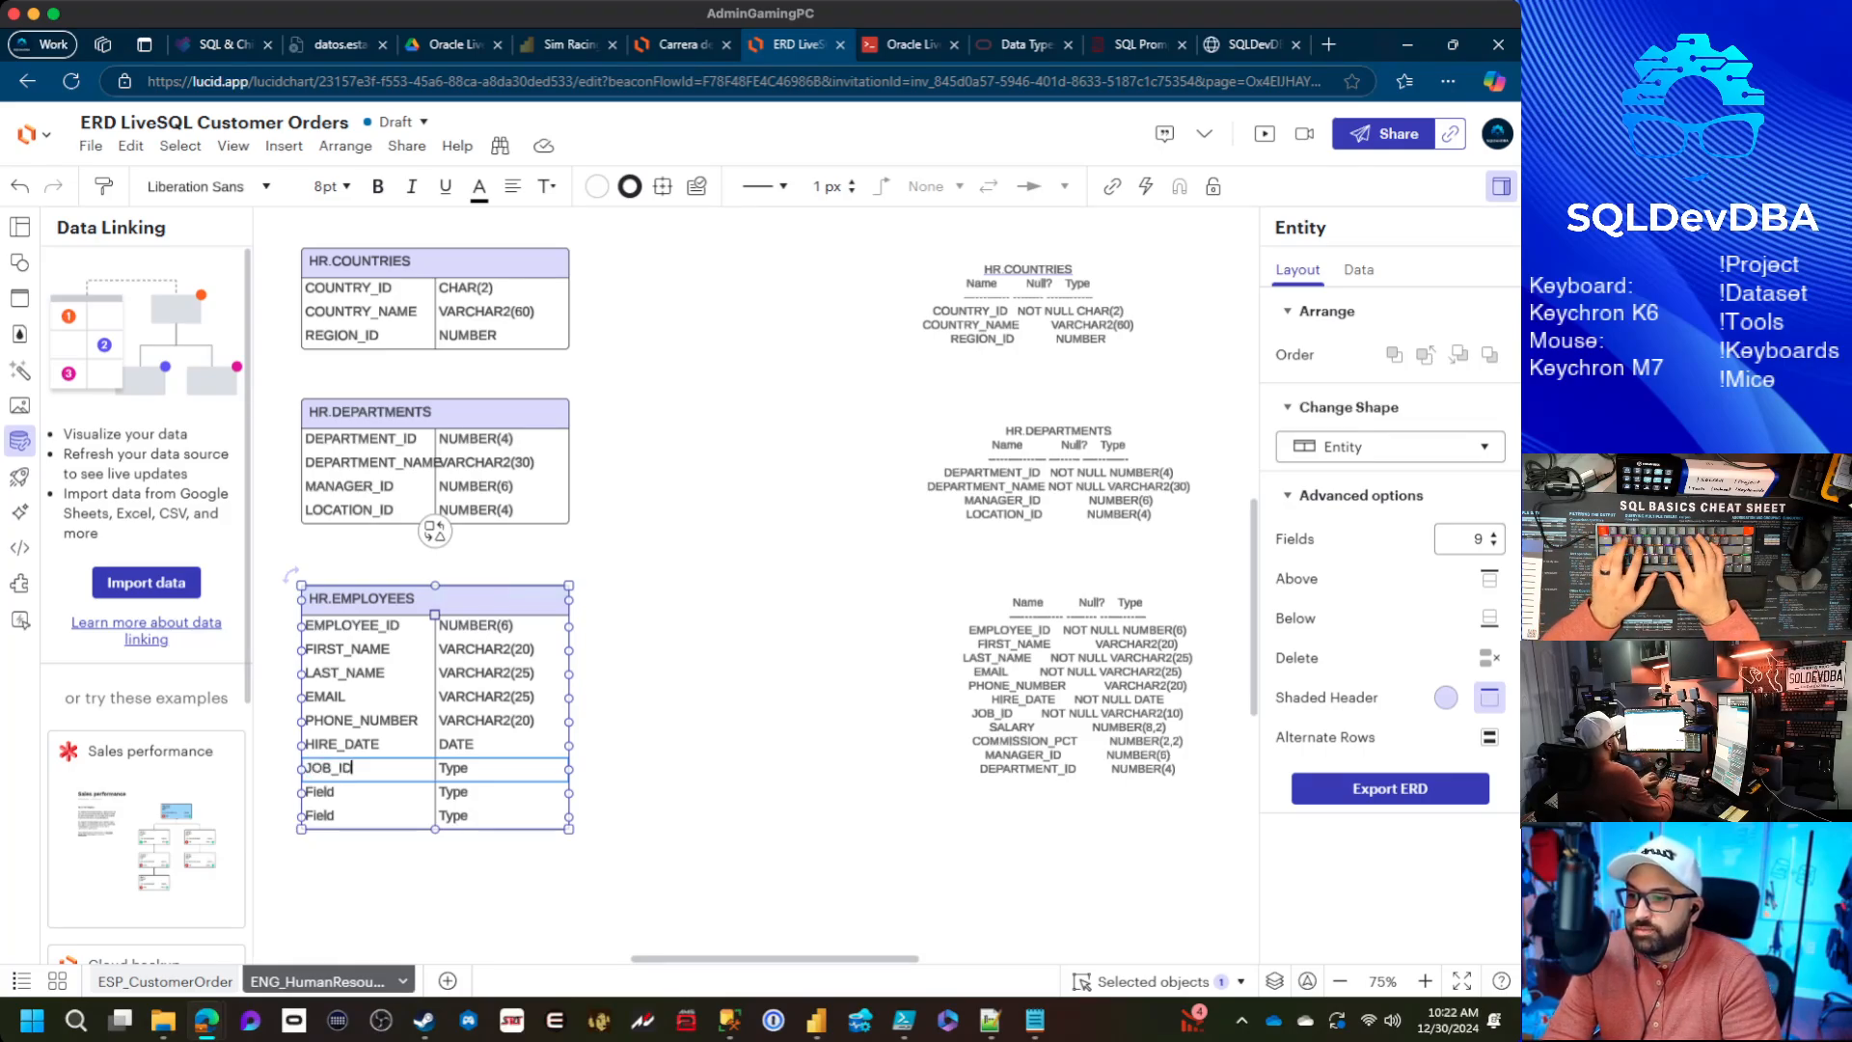
key(Tab)
text(VARC)
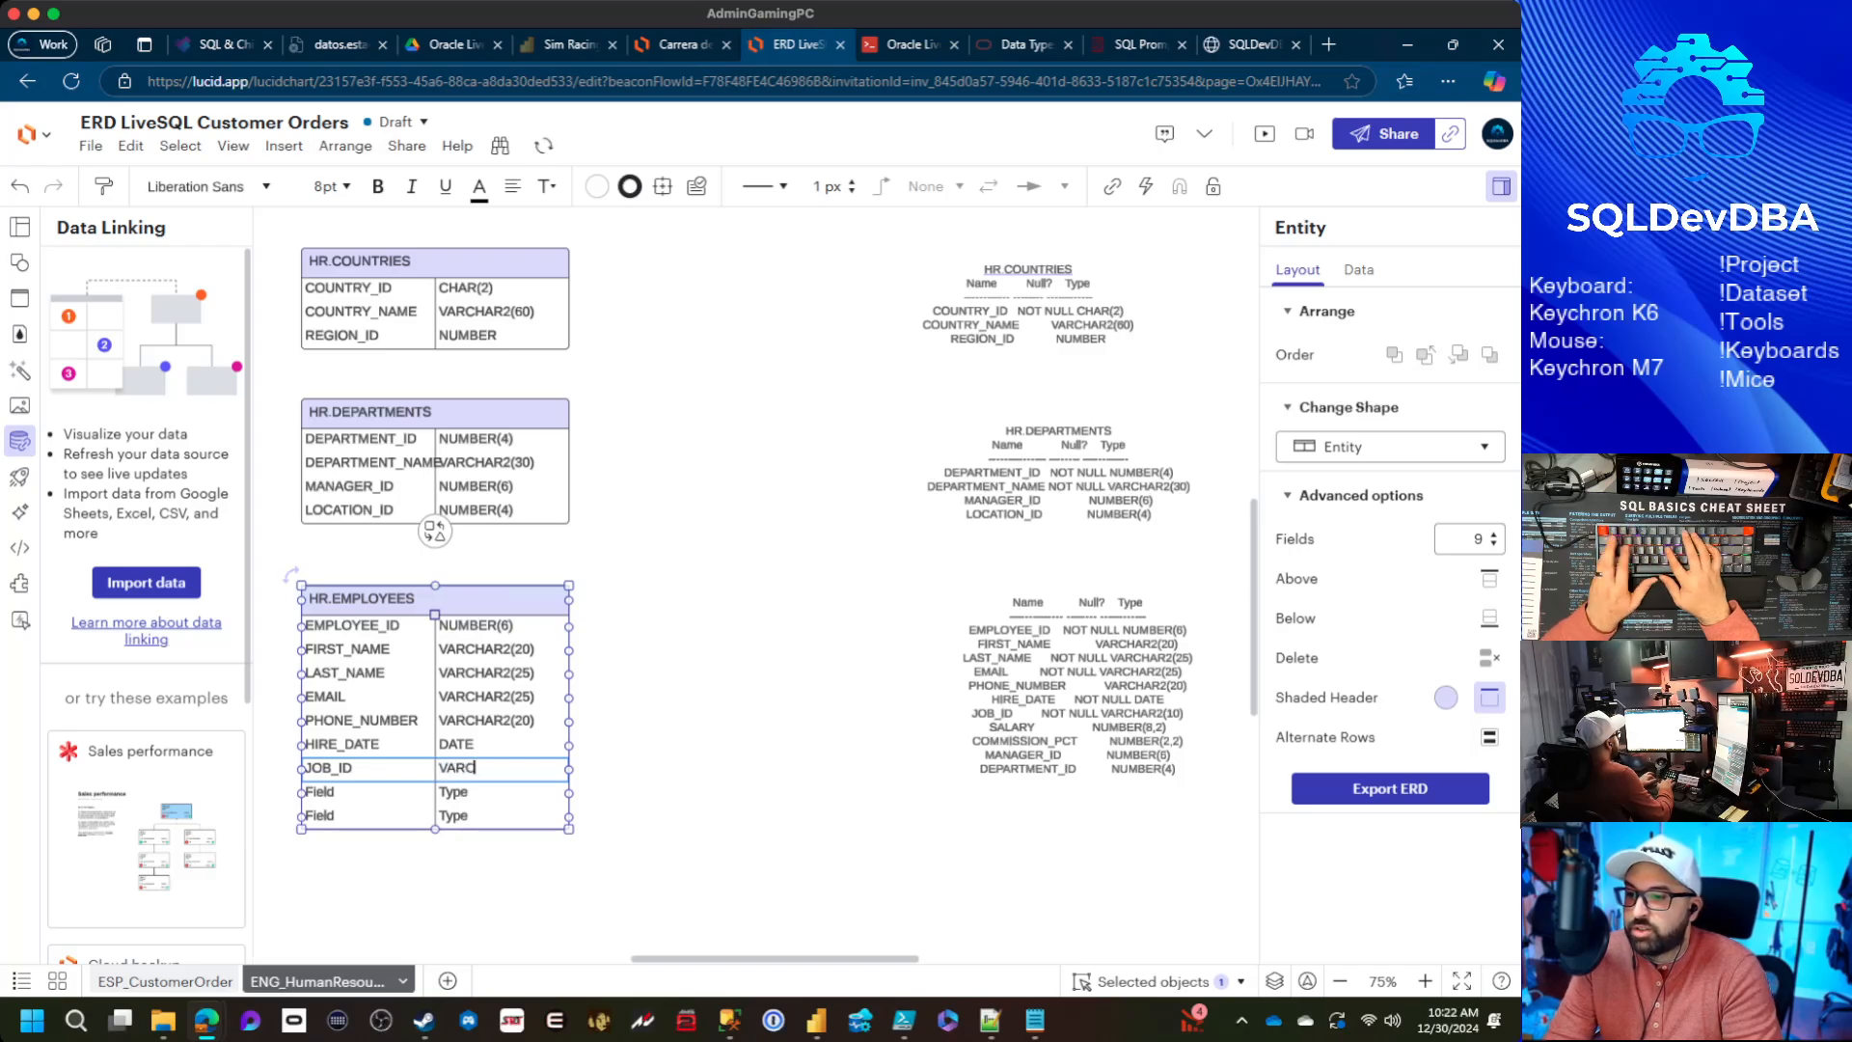
text(HAR2()
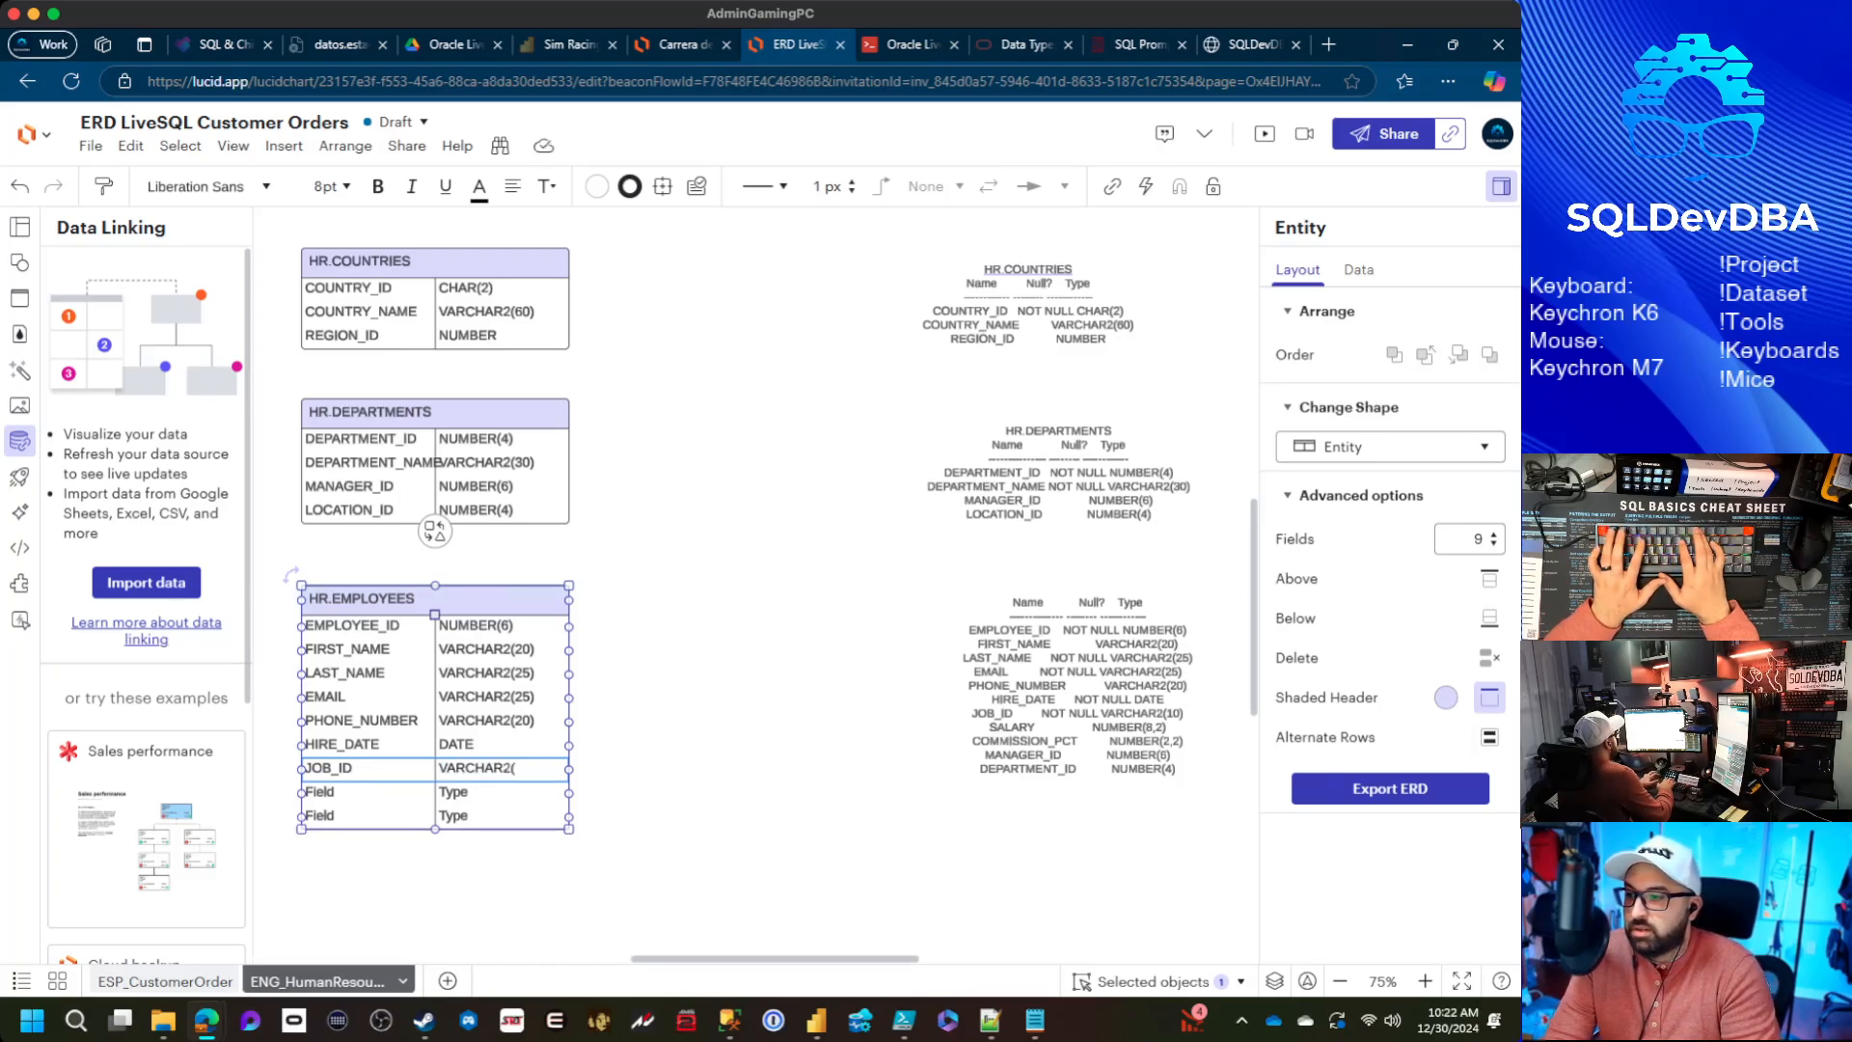
text(10))
key(Tab)
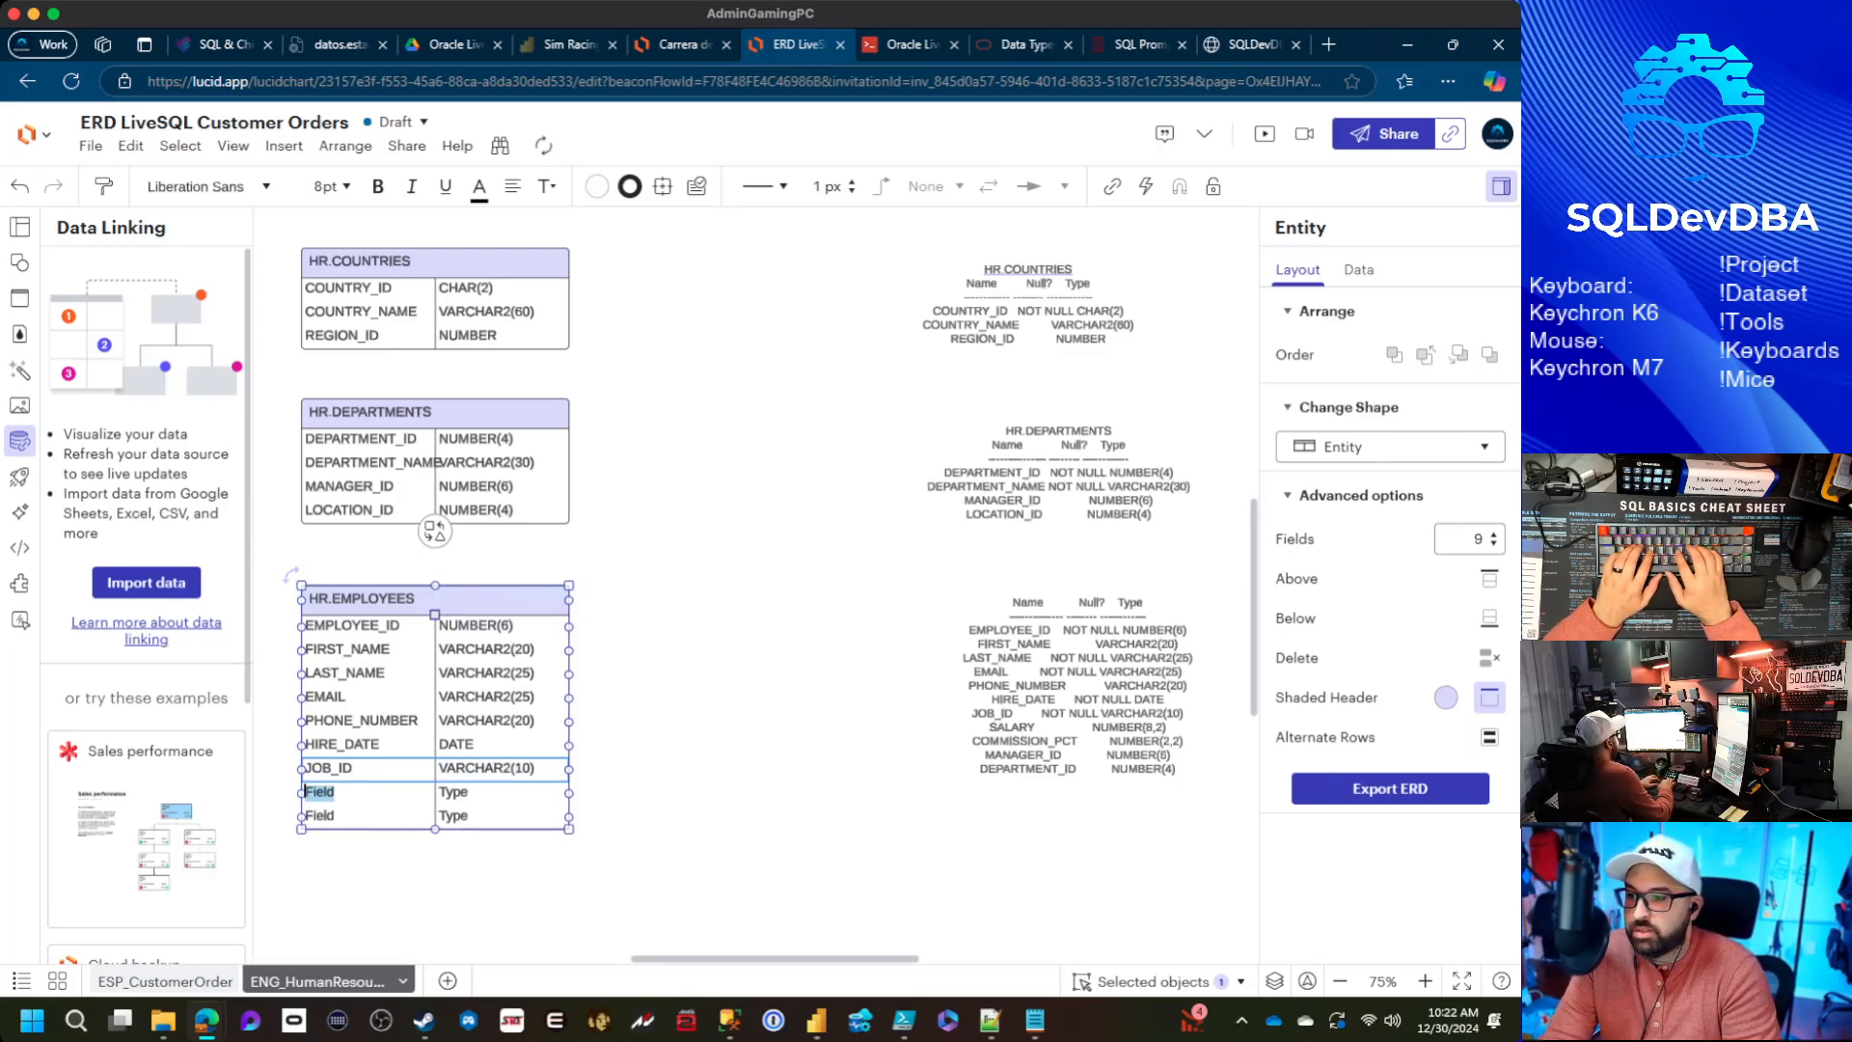
Fill the eighth HR.EMPLOYEES row with SALARY of type NUMBER(8,2)
text(SALARY)
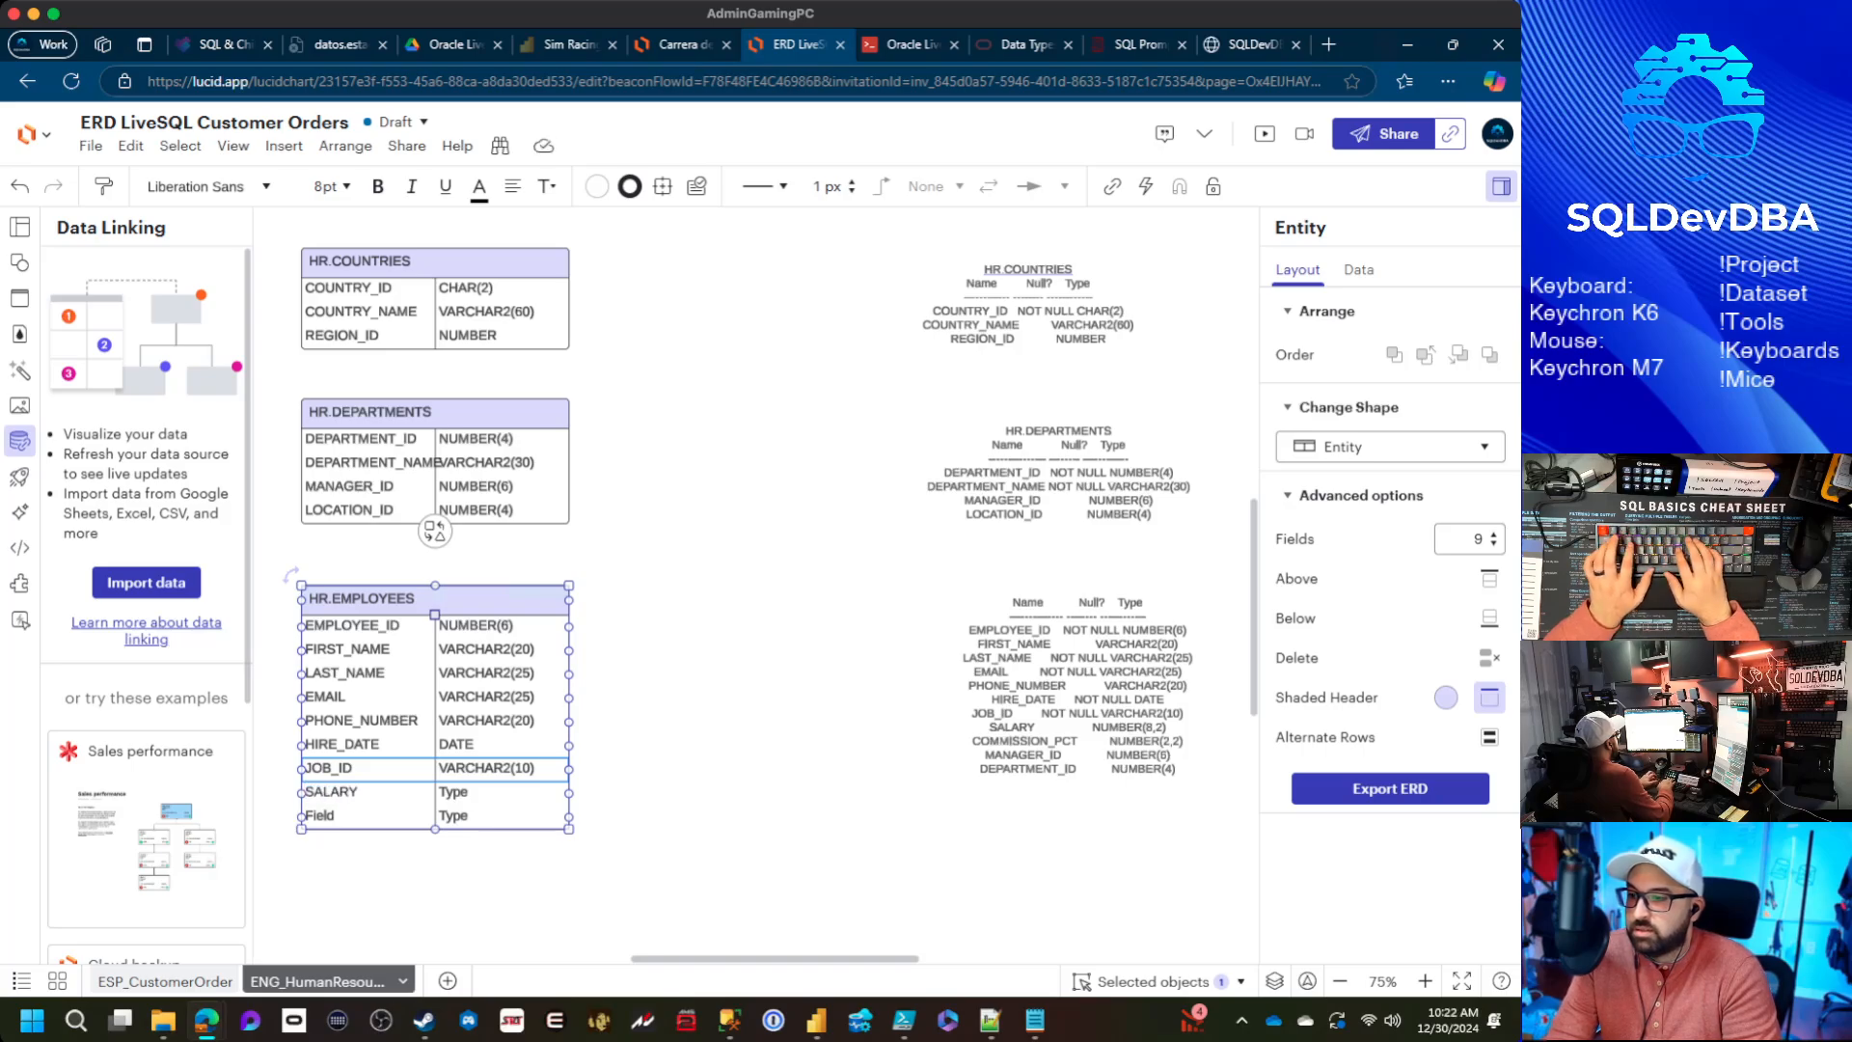
key(Tab)
text(NUMBER()
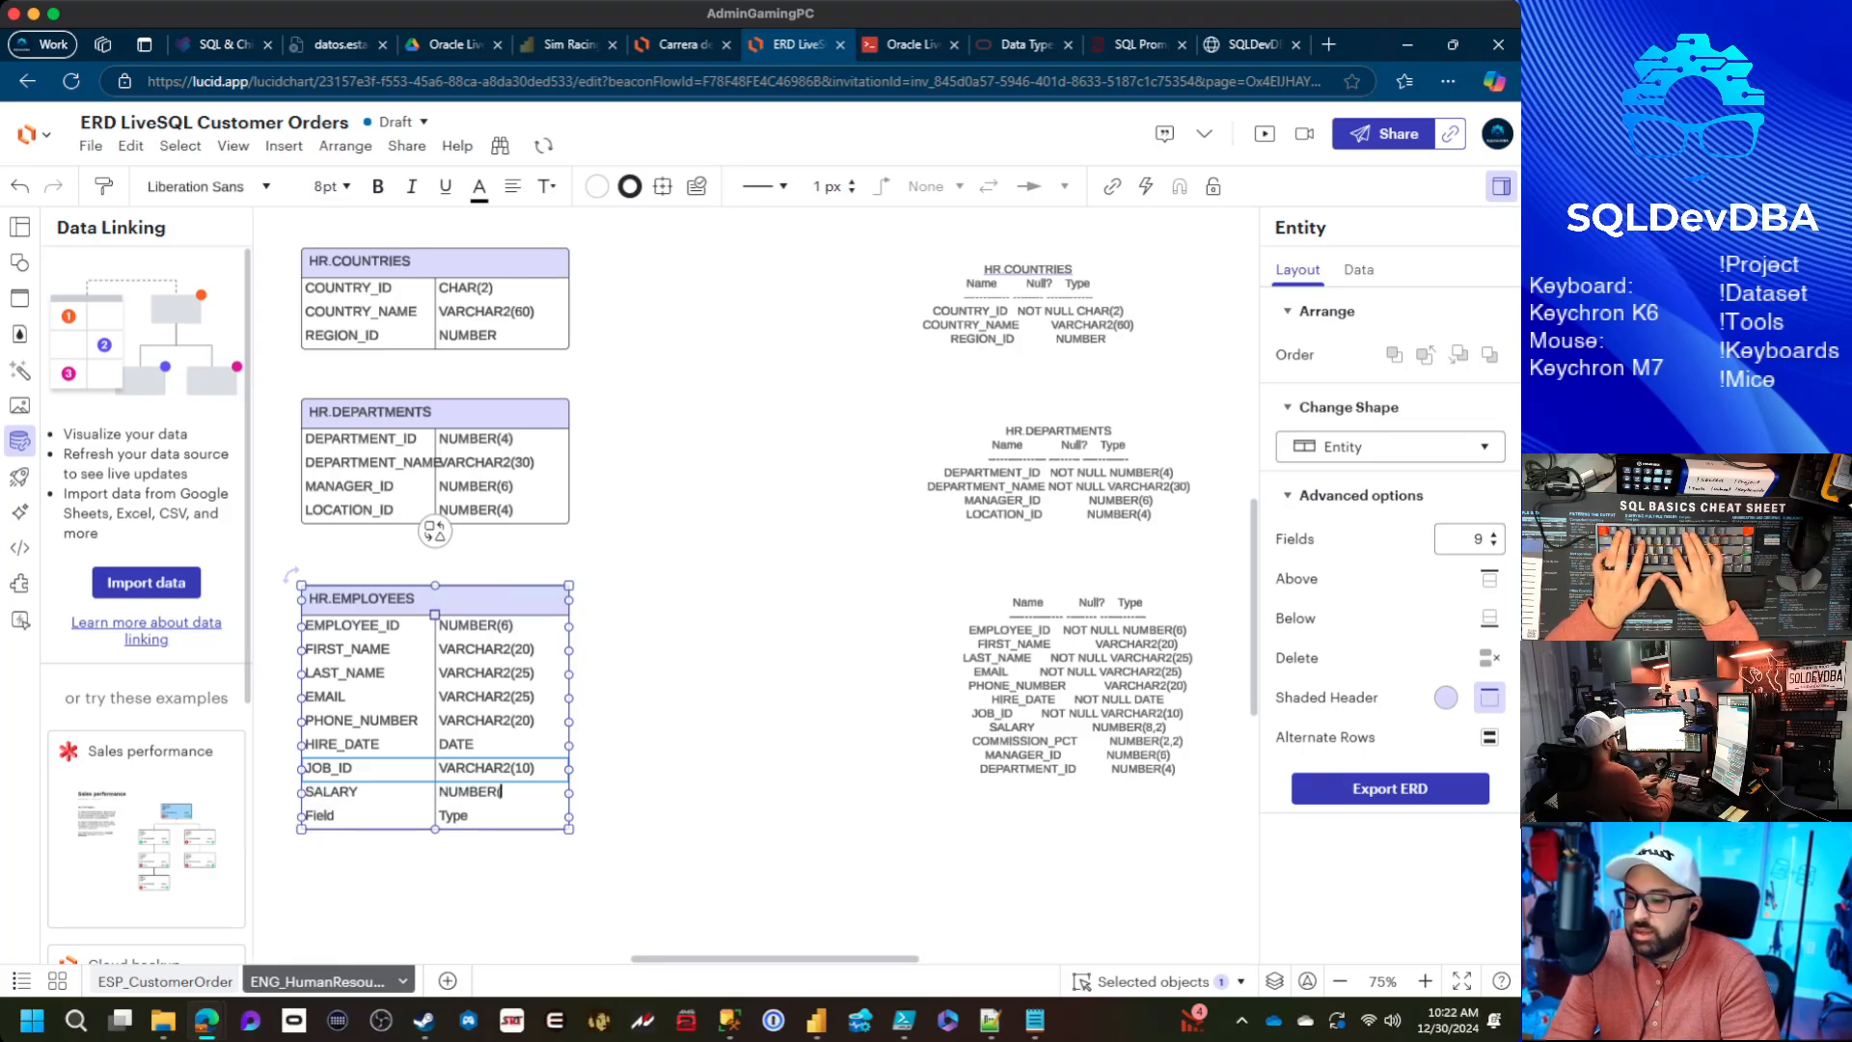
text(8,2))
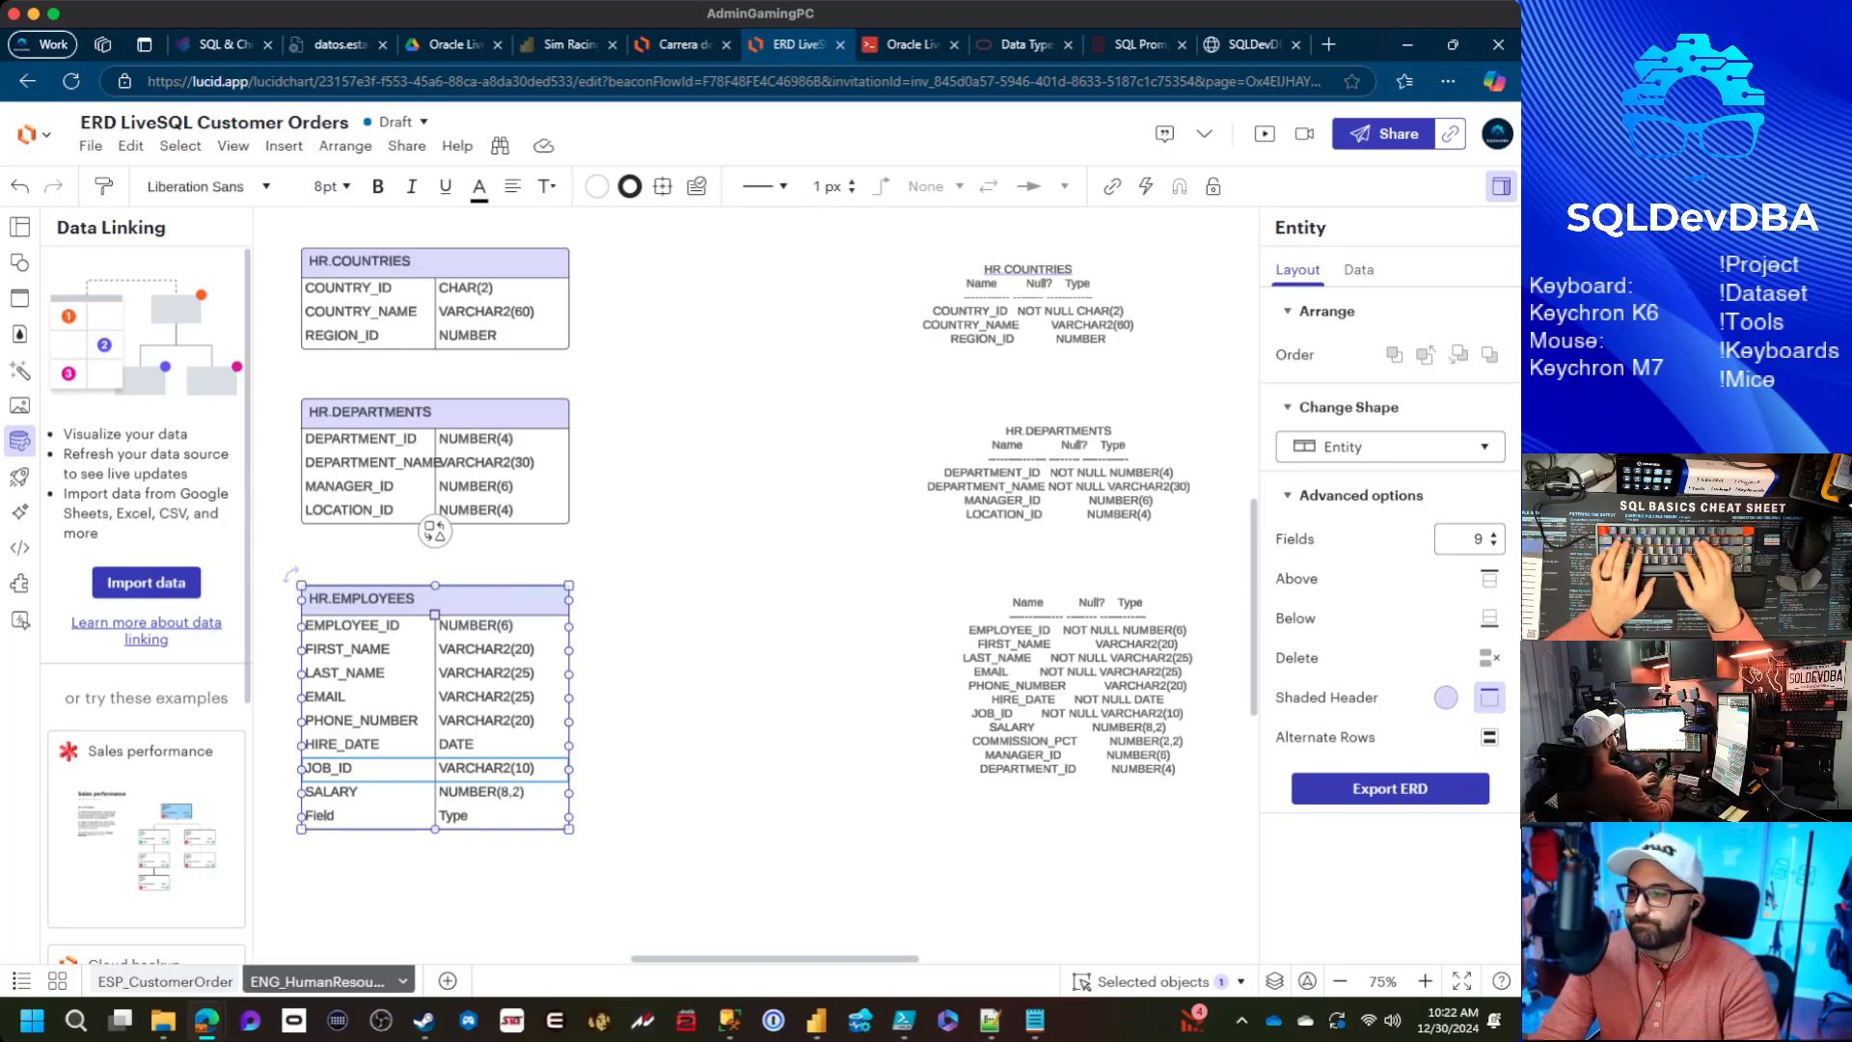
key(Tab)
Fill the ninth HR.EMPLOYEES row with COMMISSION_PCT of type NUMBER(2,2)
text(C)
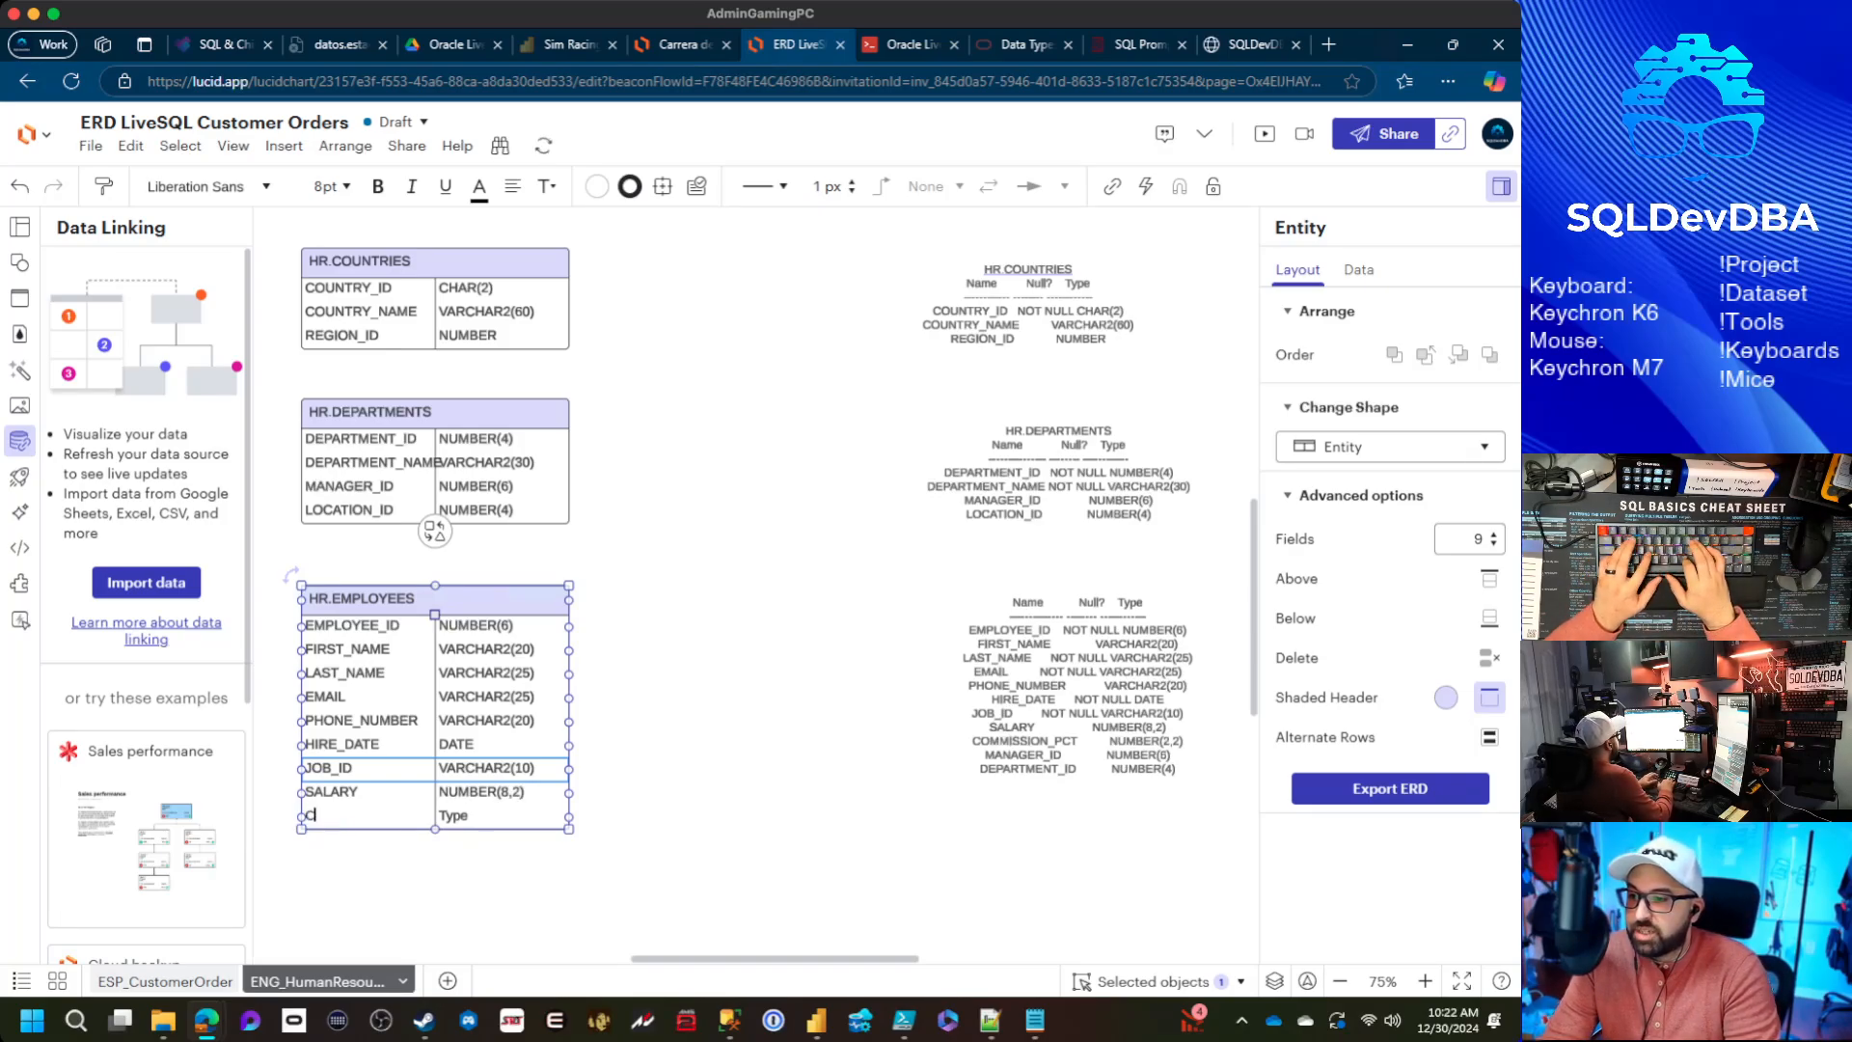
text(OMMISSION)
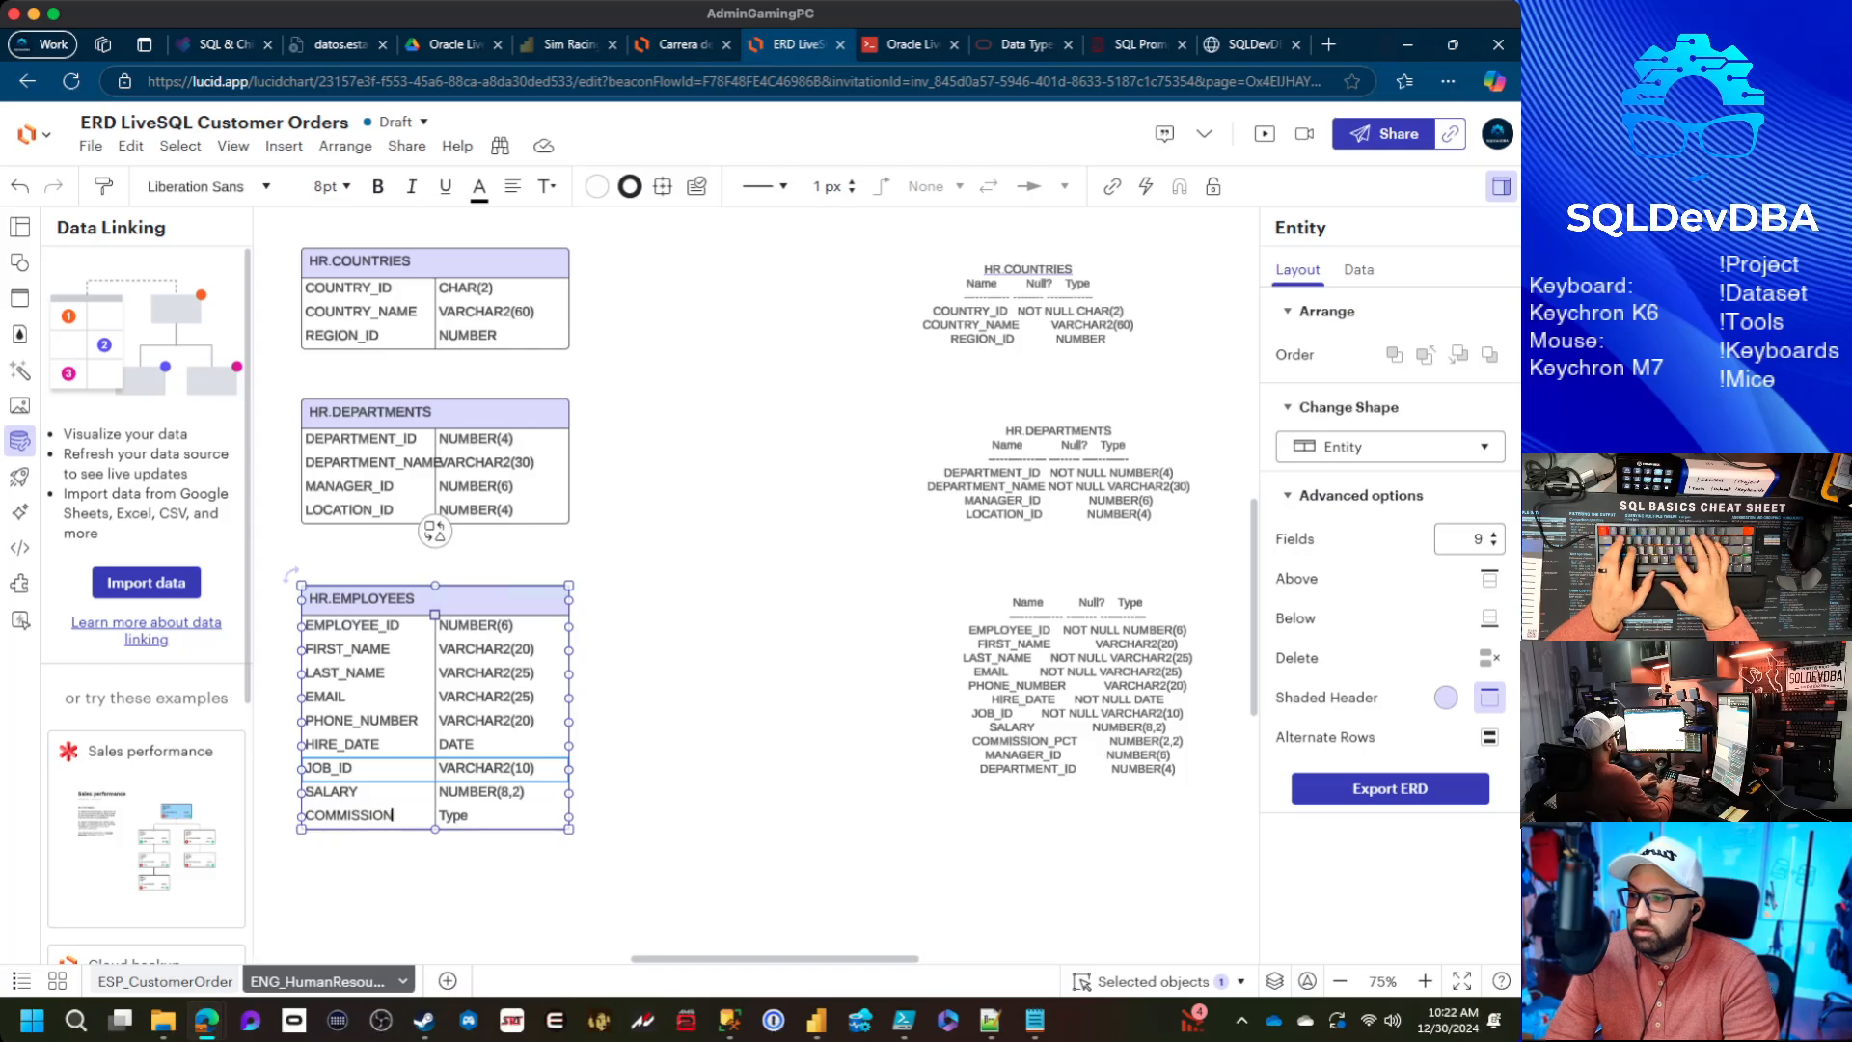
text(_PCT)
key(Tab)
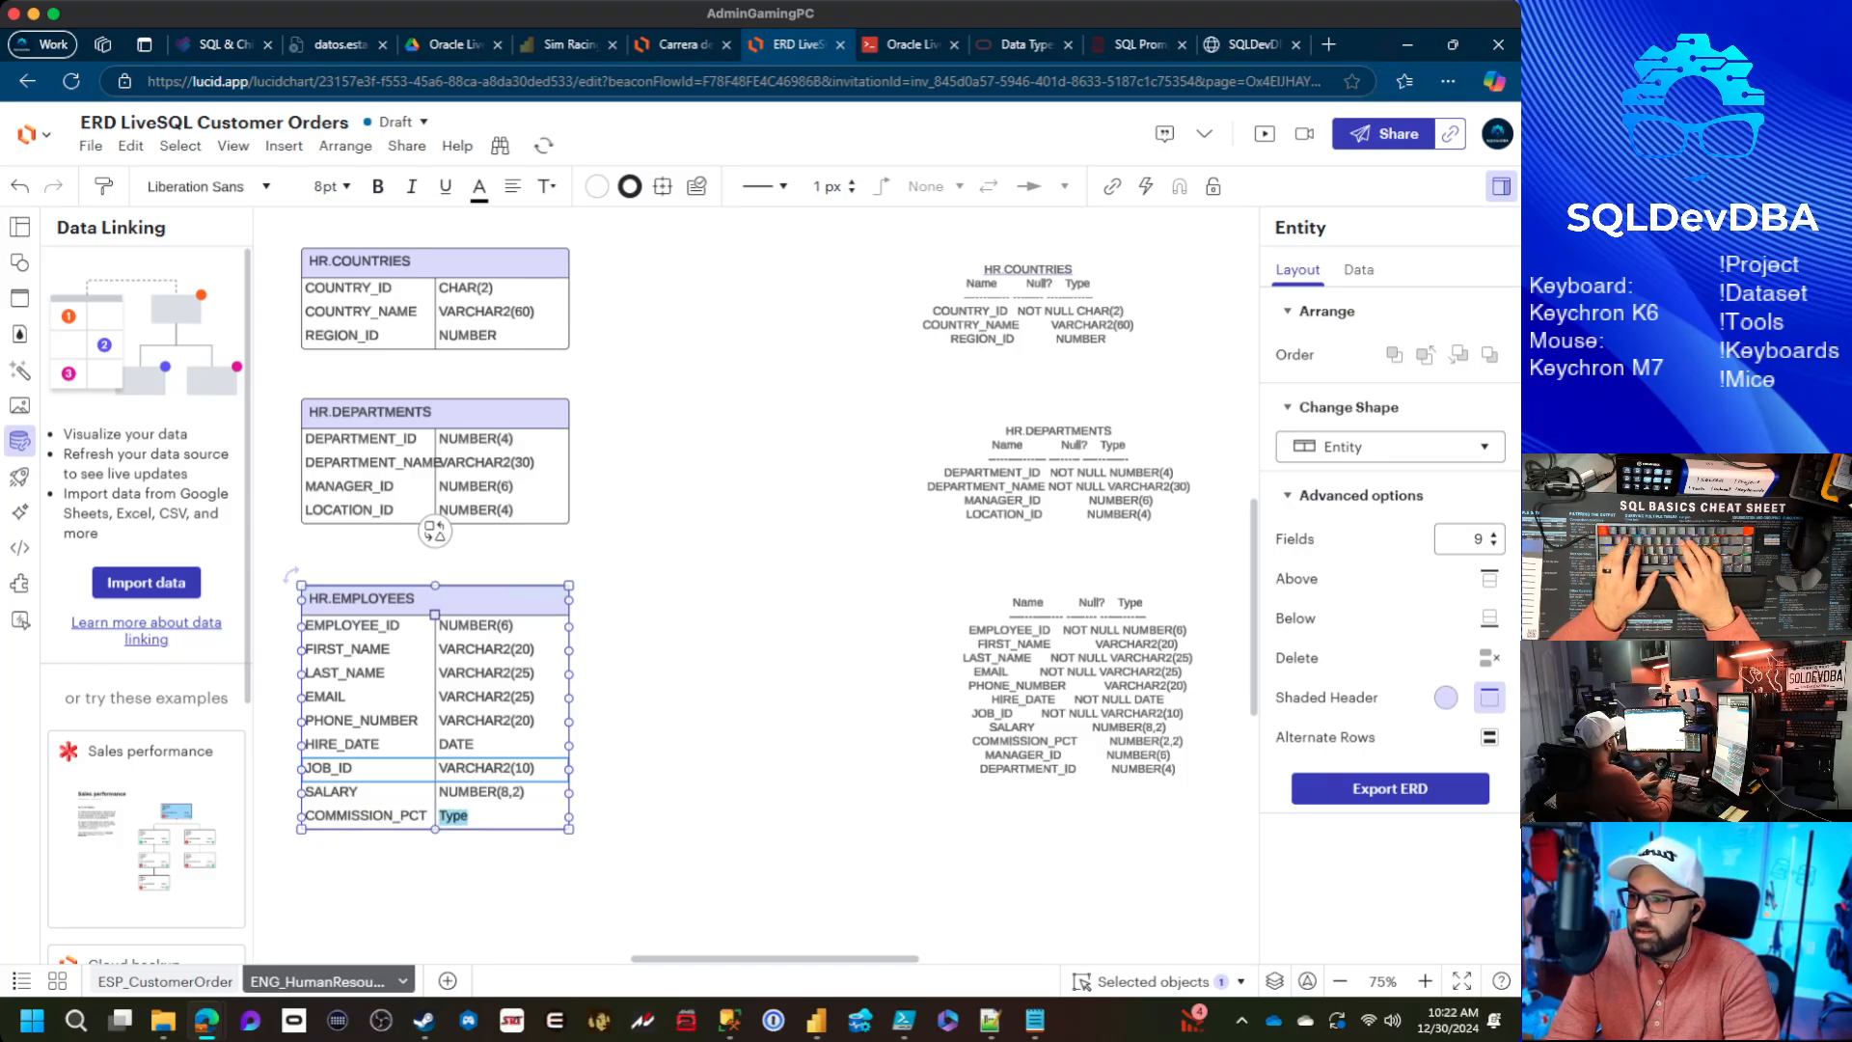
text(NUMBER(2,2)
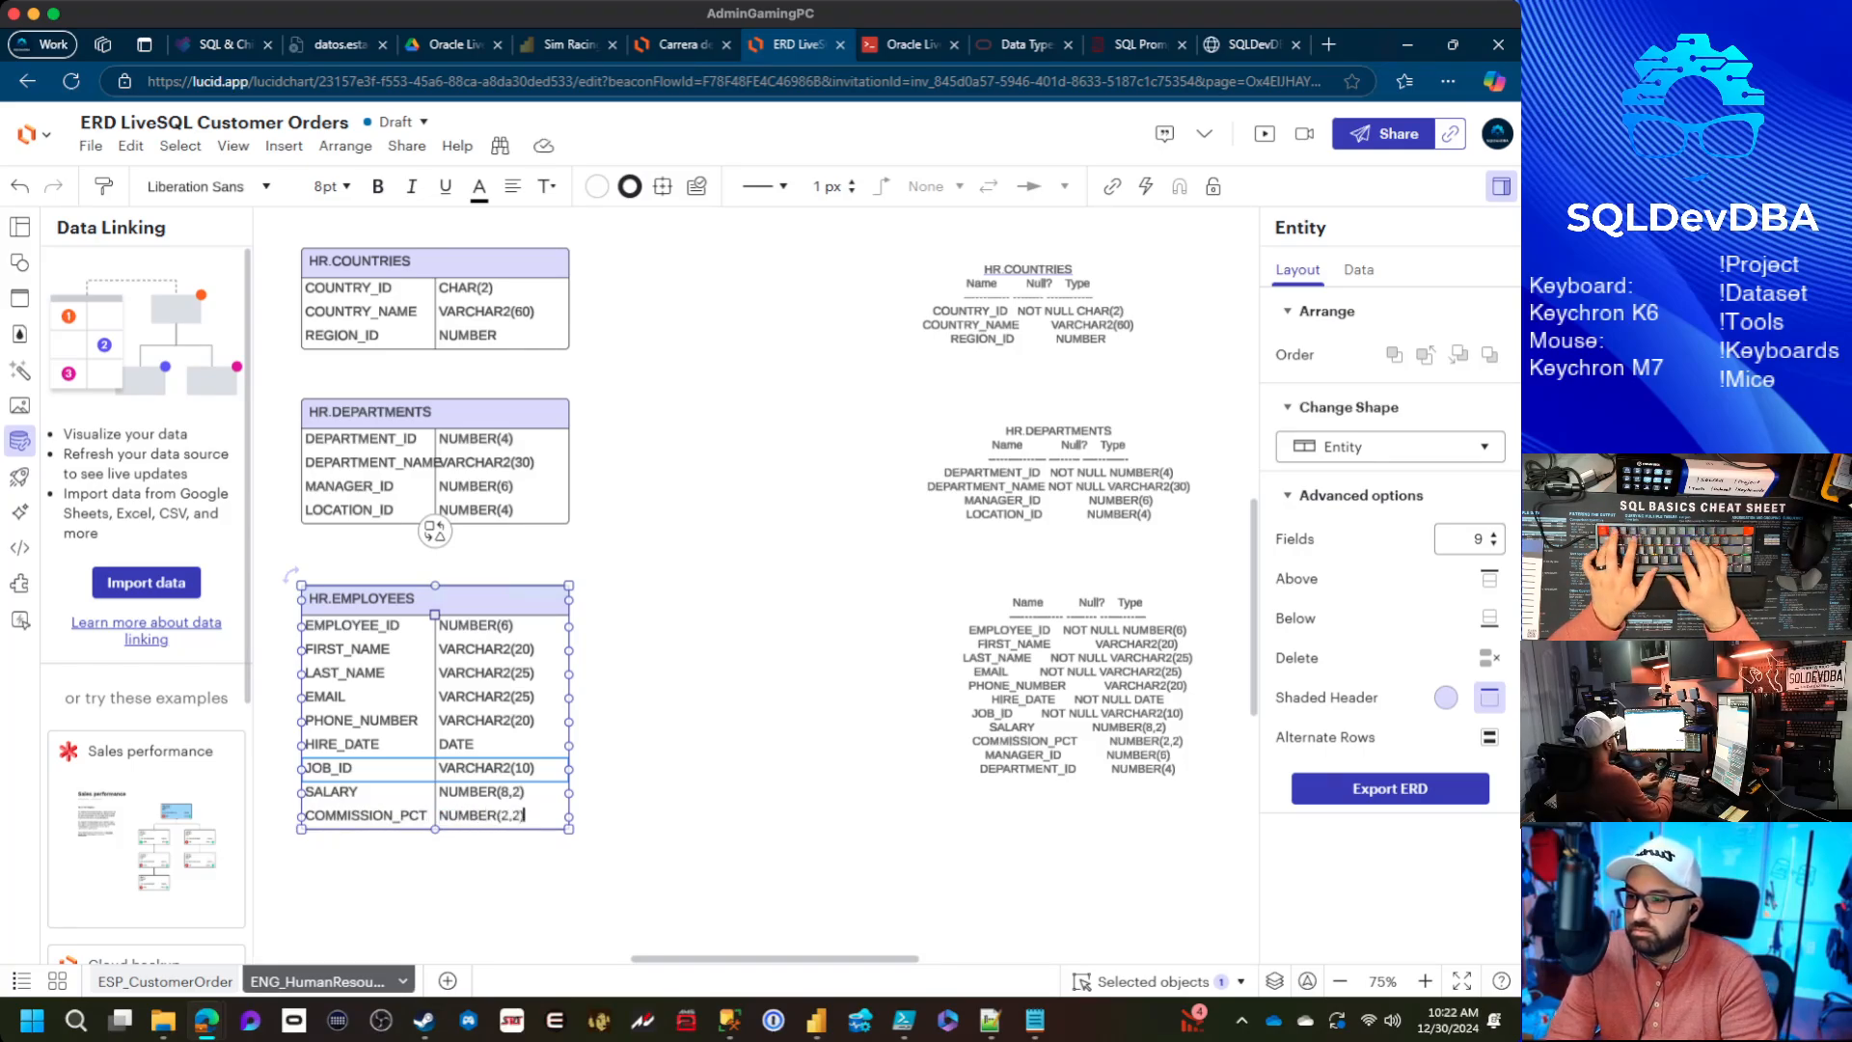
key(Tab)
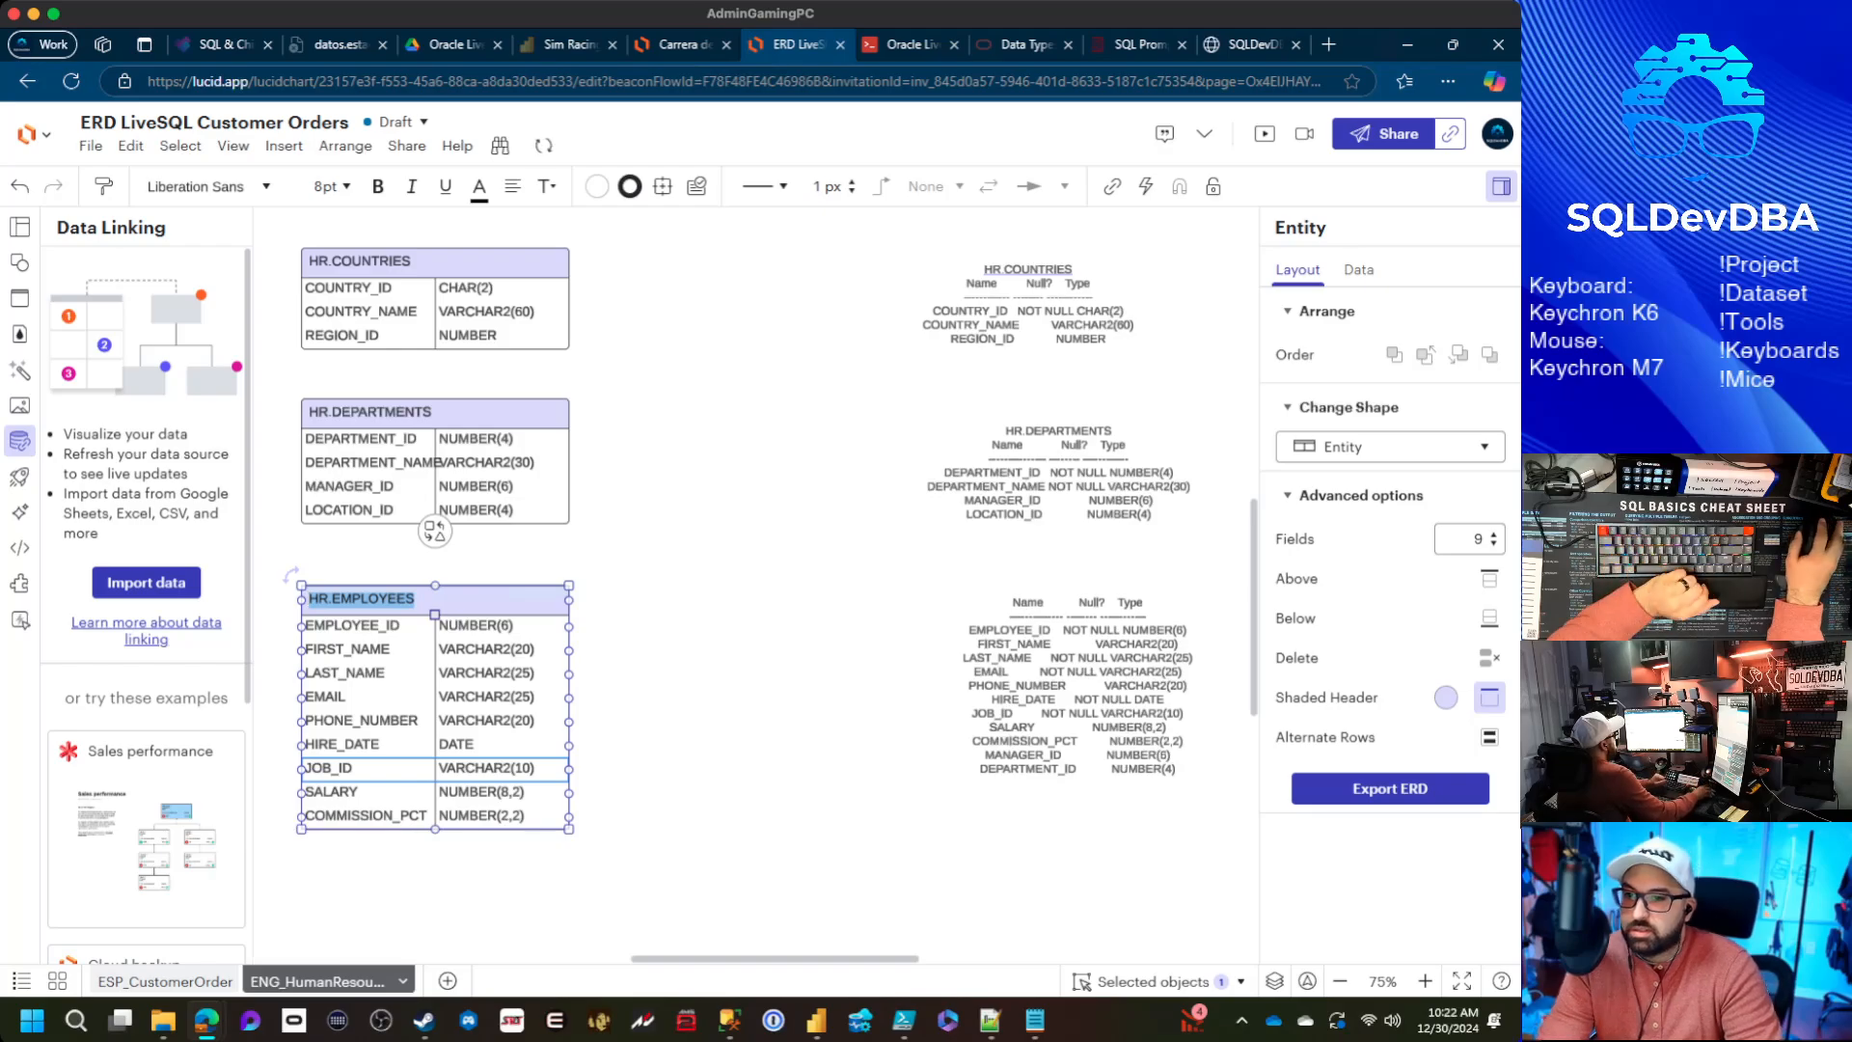
Increase the HR.EMPLOYEES entity to 12 fields, adding the new rows below COMMISSION_PCT
click(1493, 535)
click(1493, 534)
click(1493, 534)
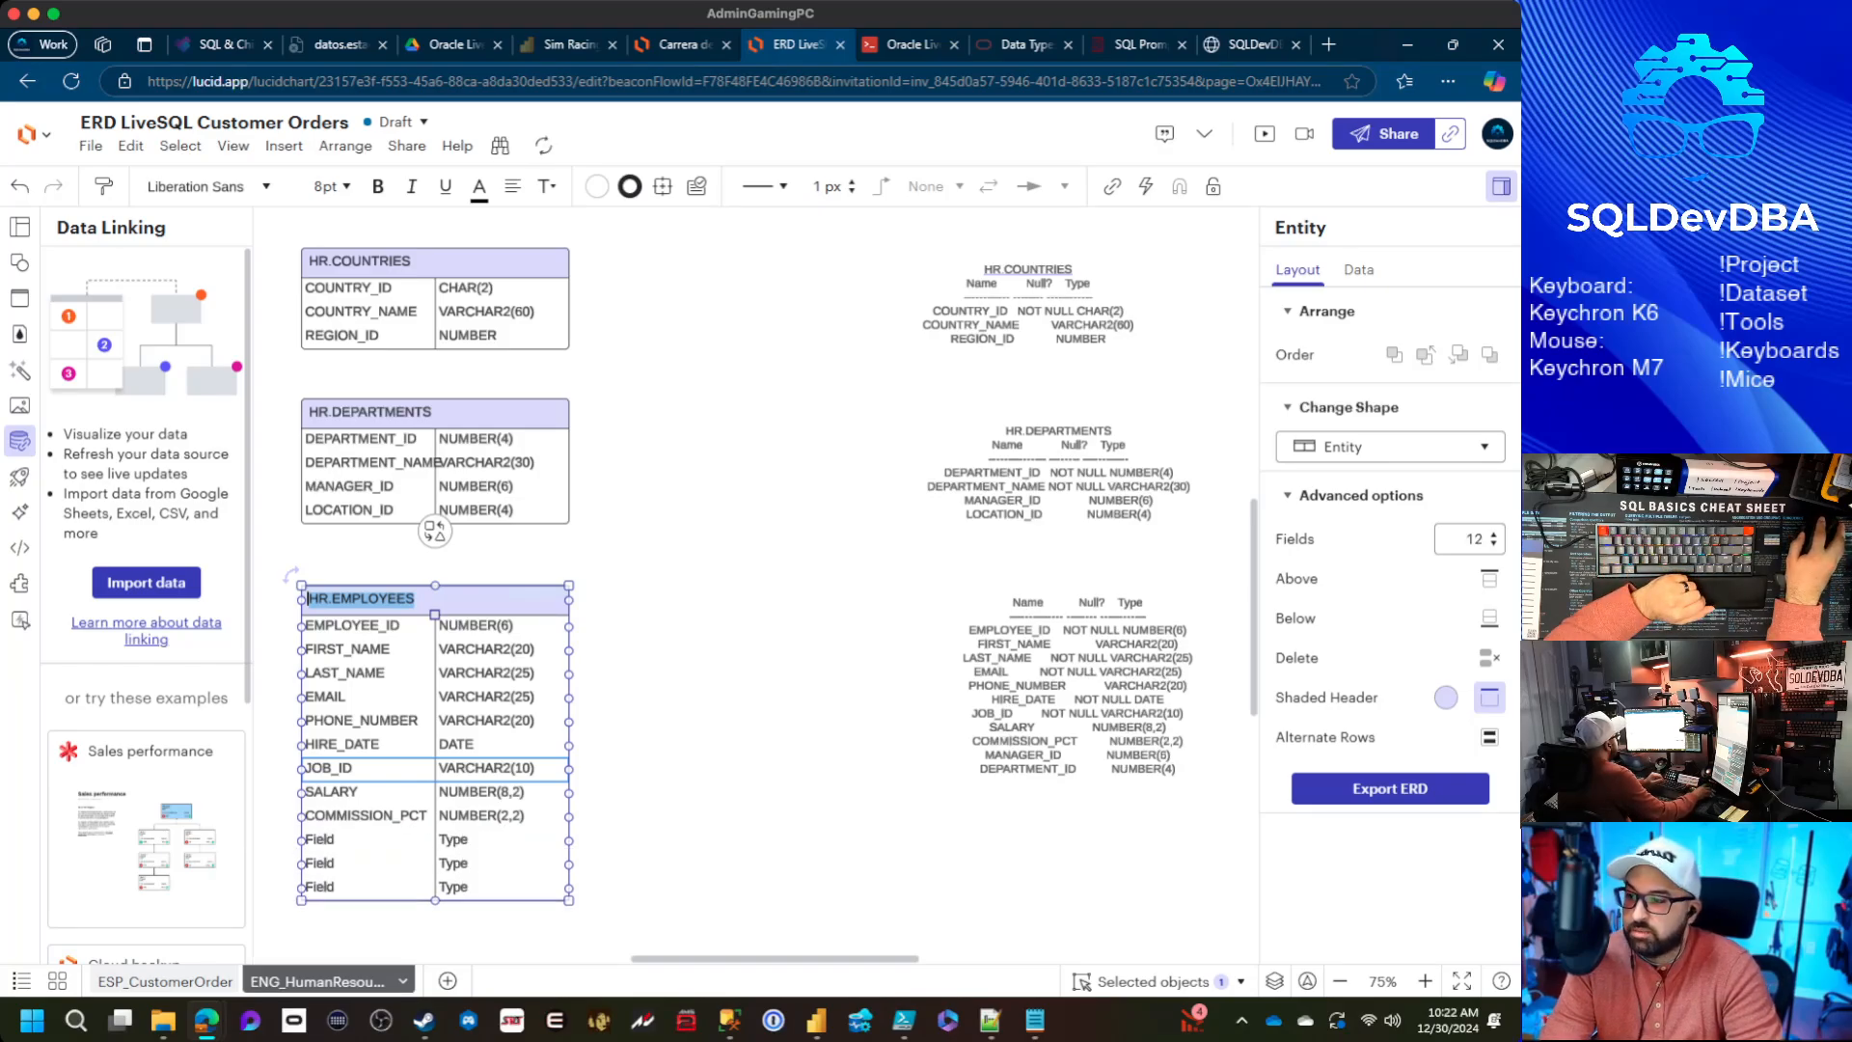
Fill the tenth HR.EMPLOYEES row with MANAGER_ID of type NUMBER(6), correcting any typo in the type
double_click(320, 839)
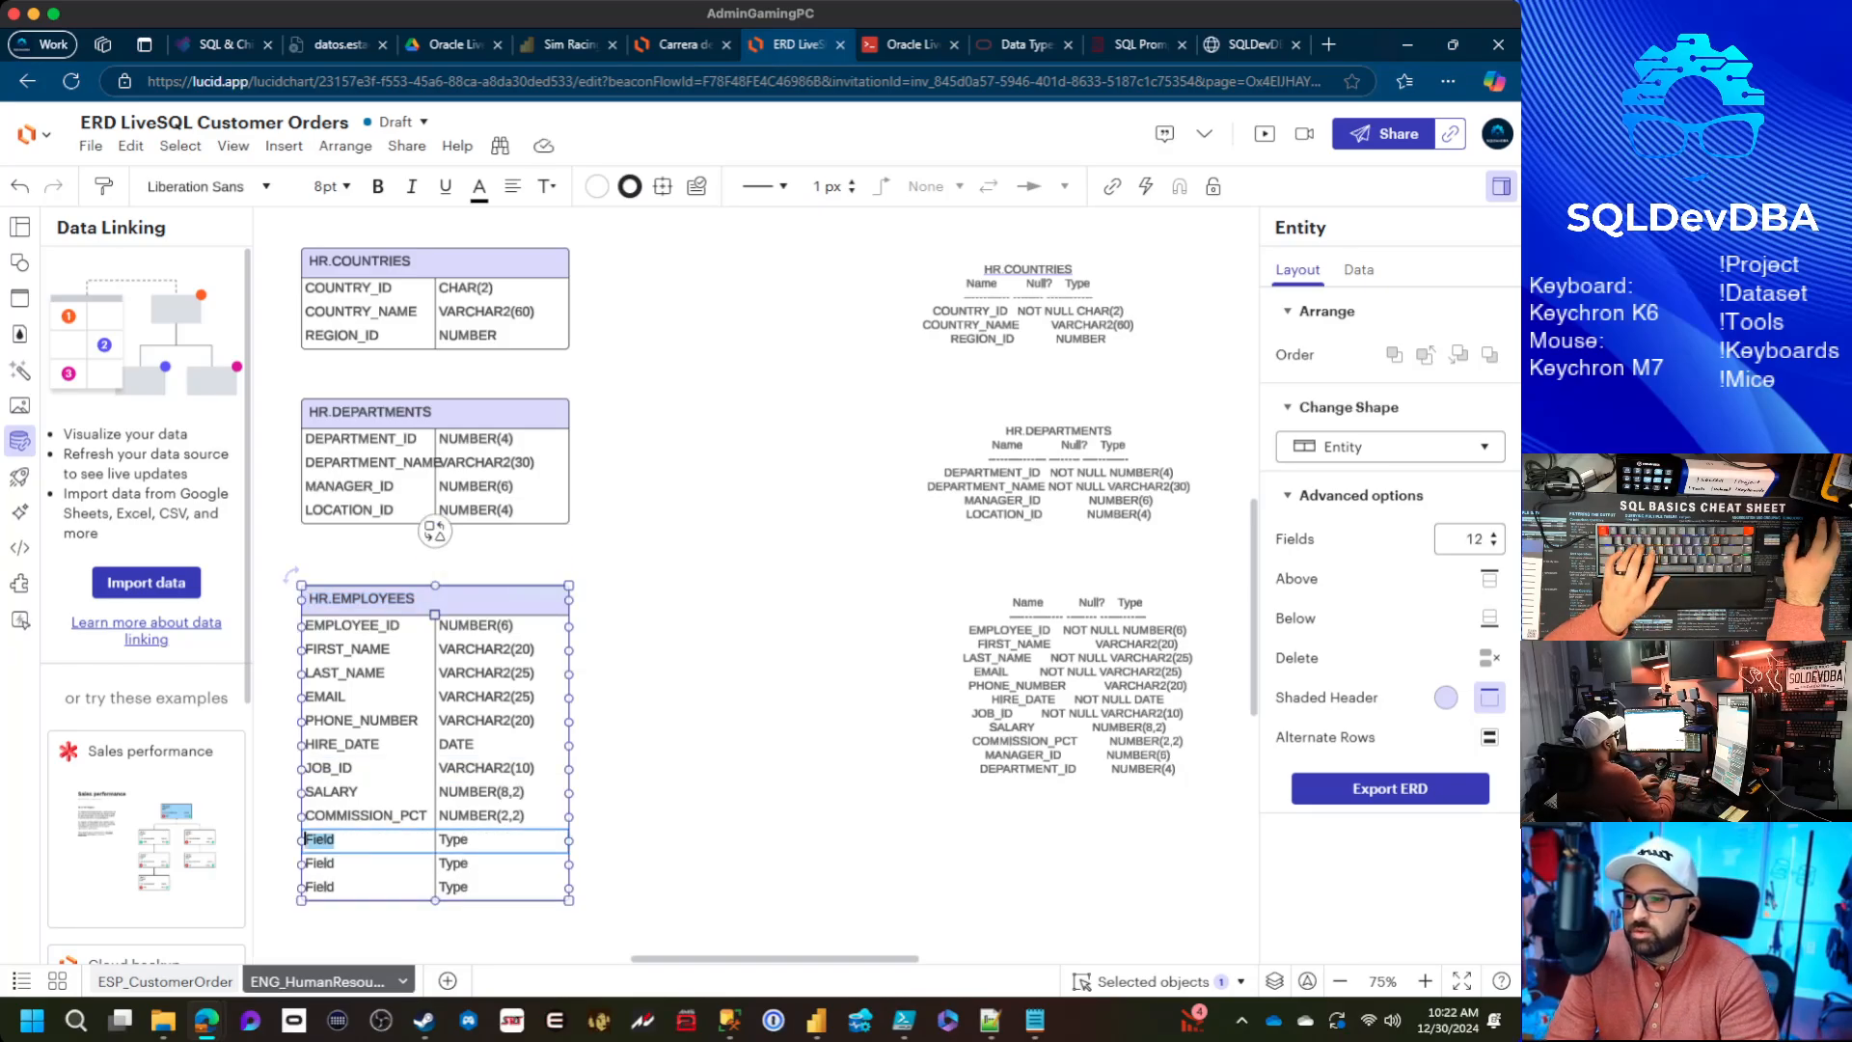
text(MANAGER_ID)
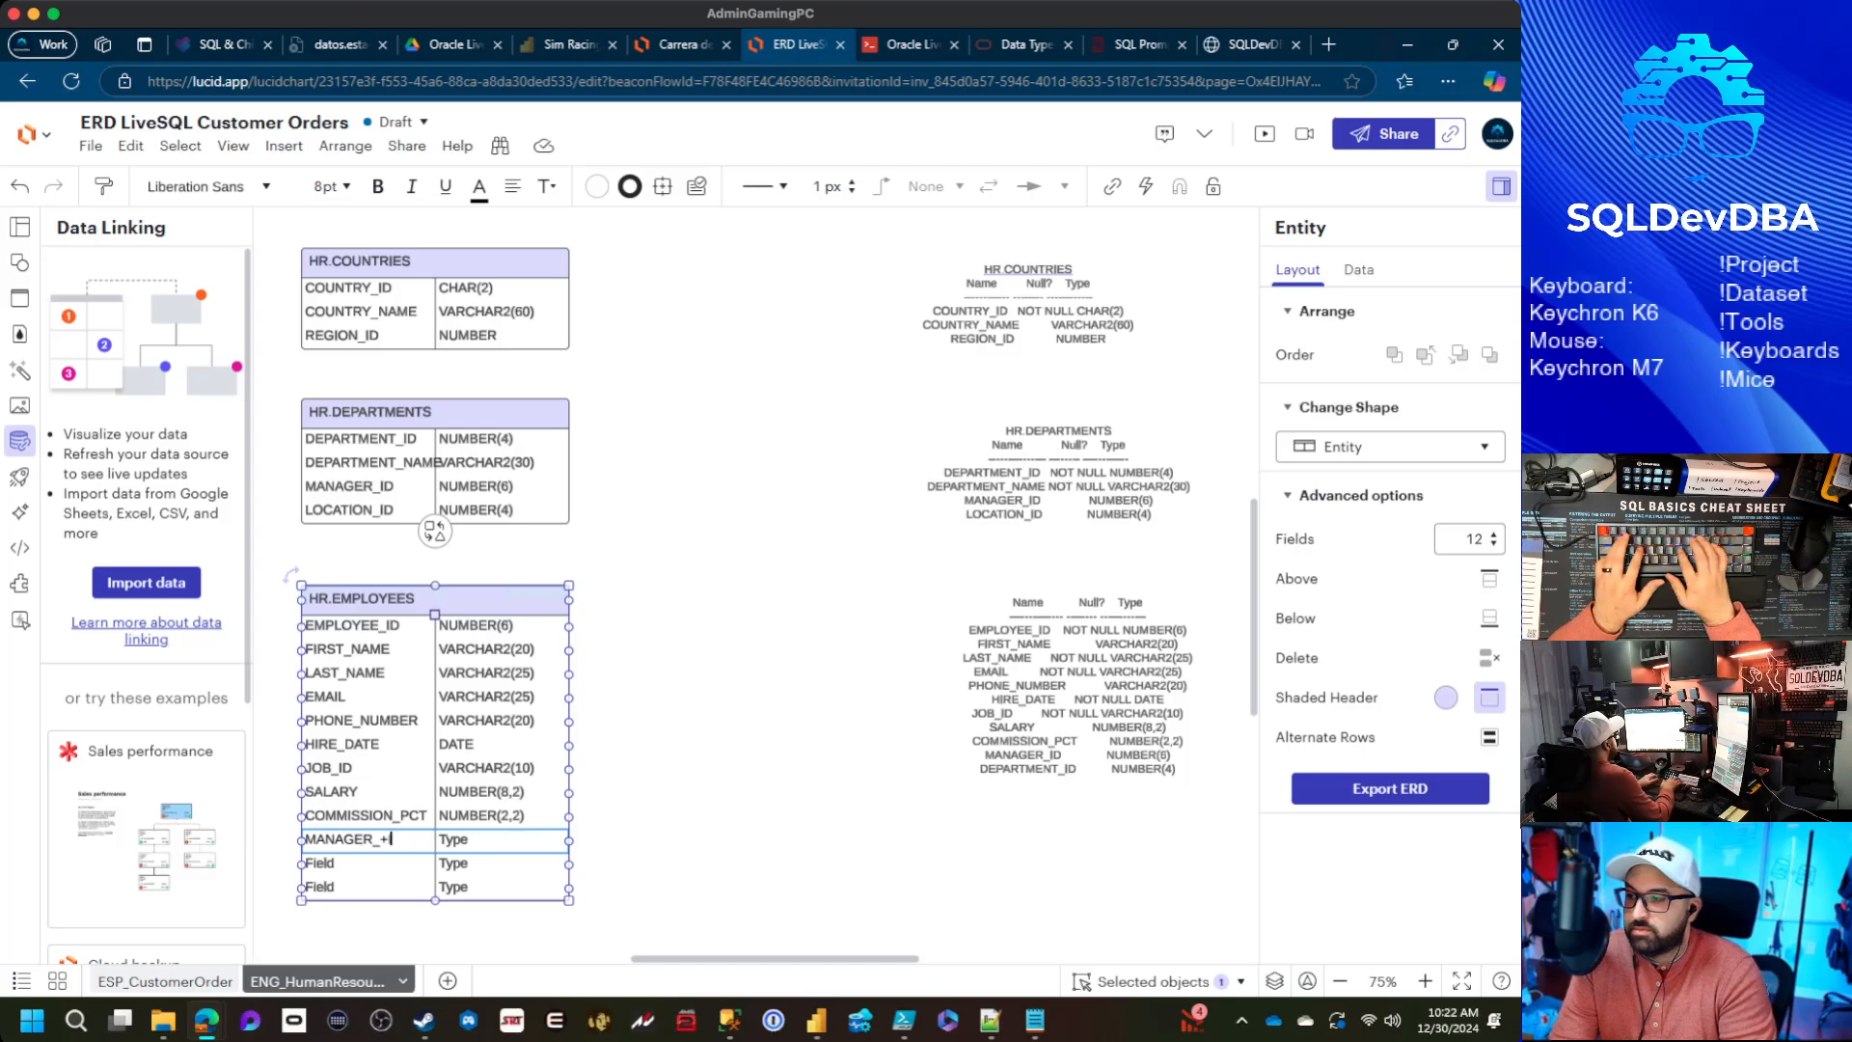
key(Tab)
text(N)
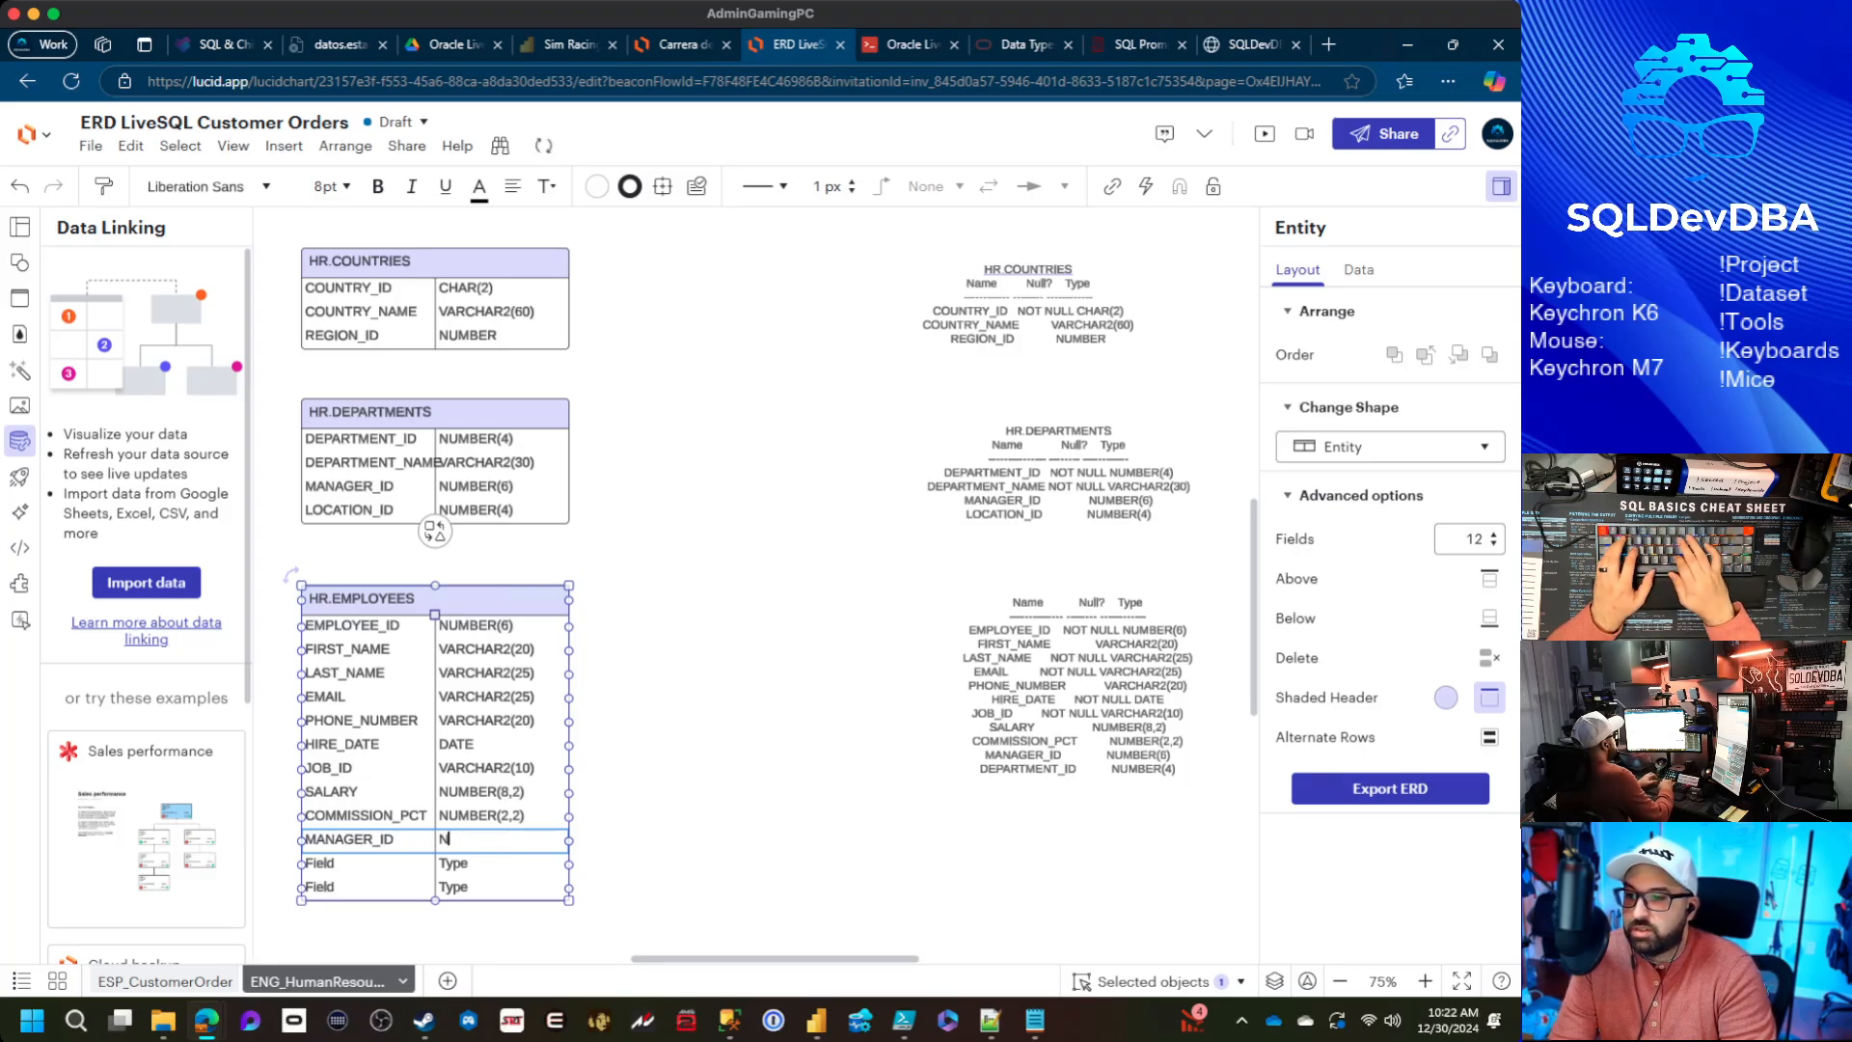
text(UMBER(6)
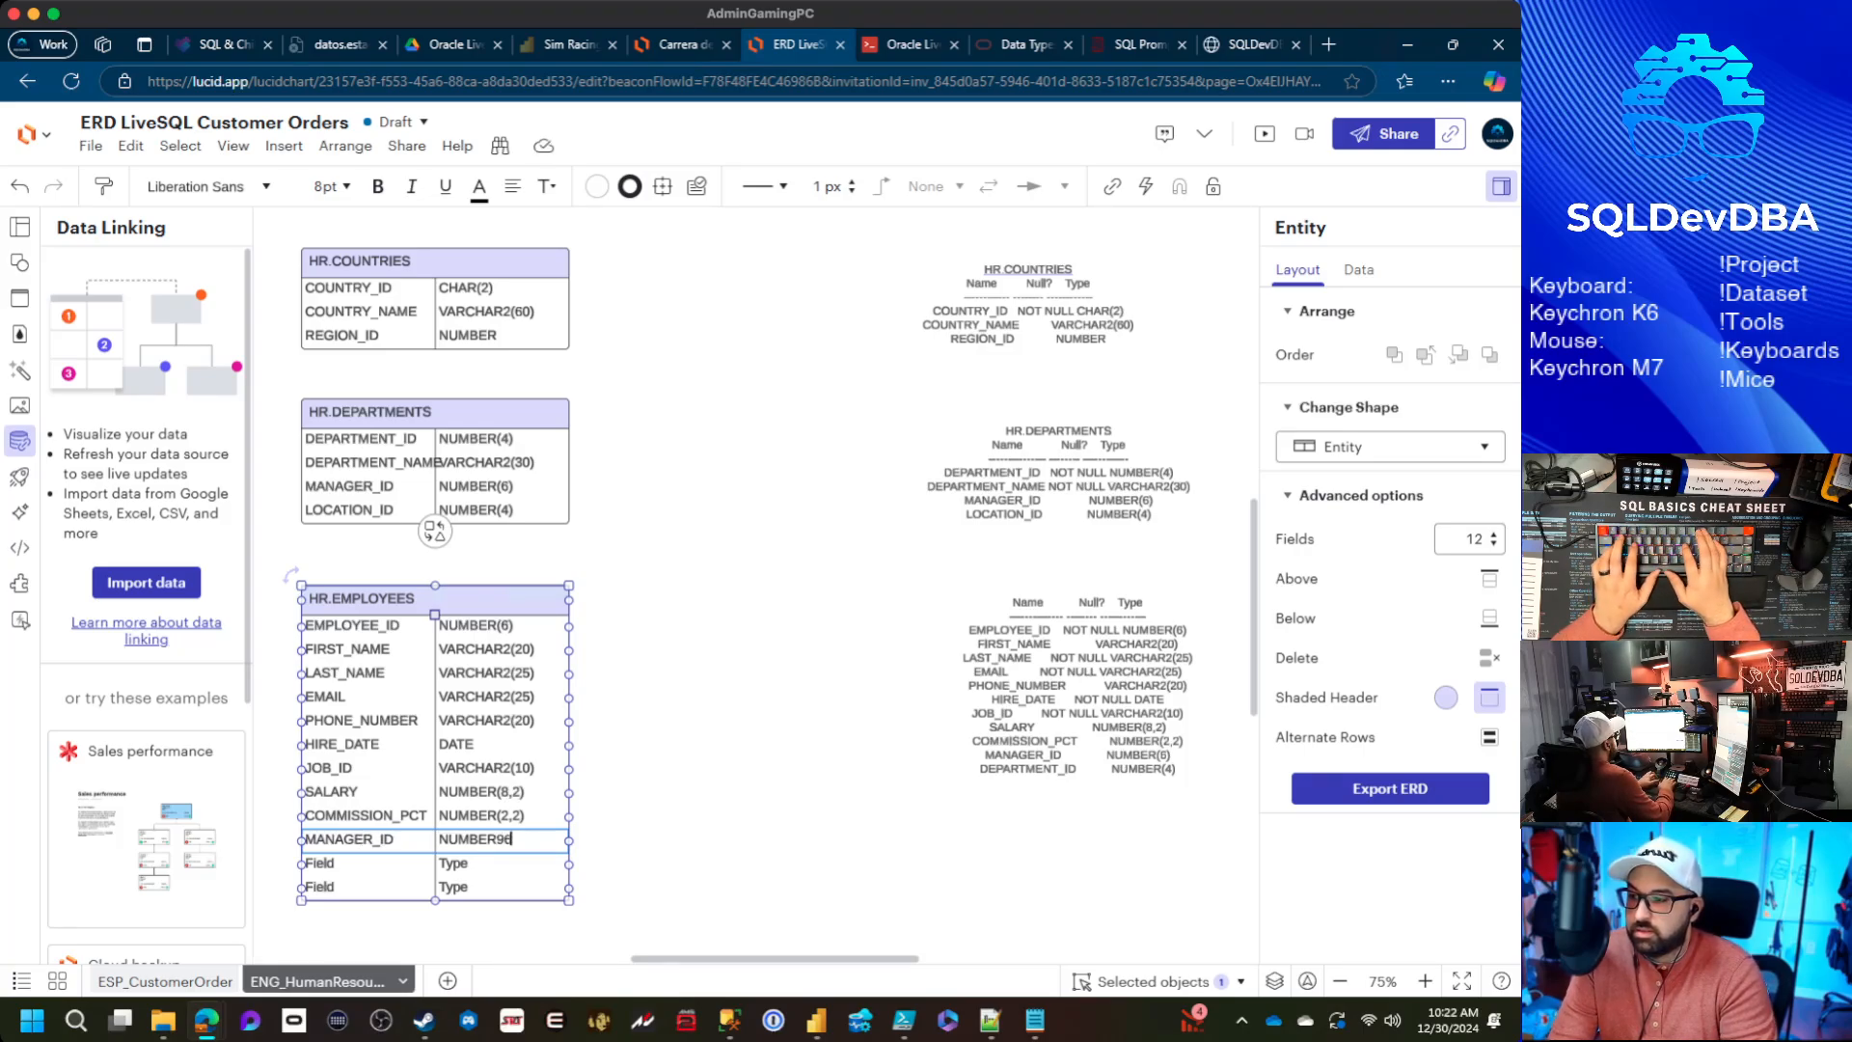
text())
key(Tab)
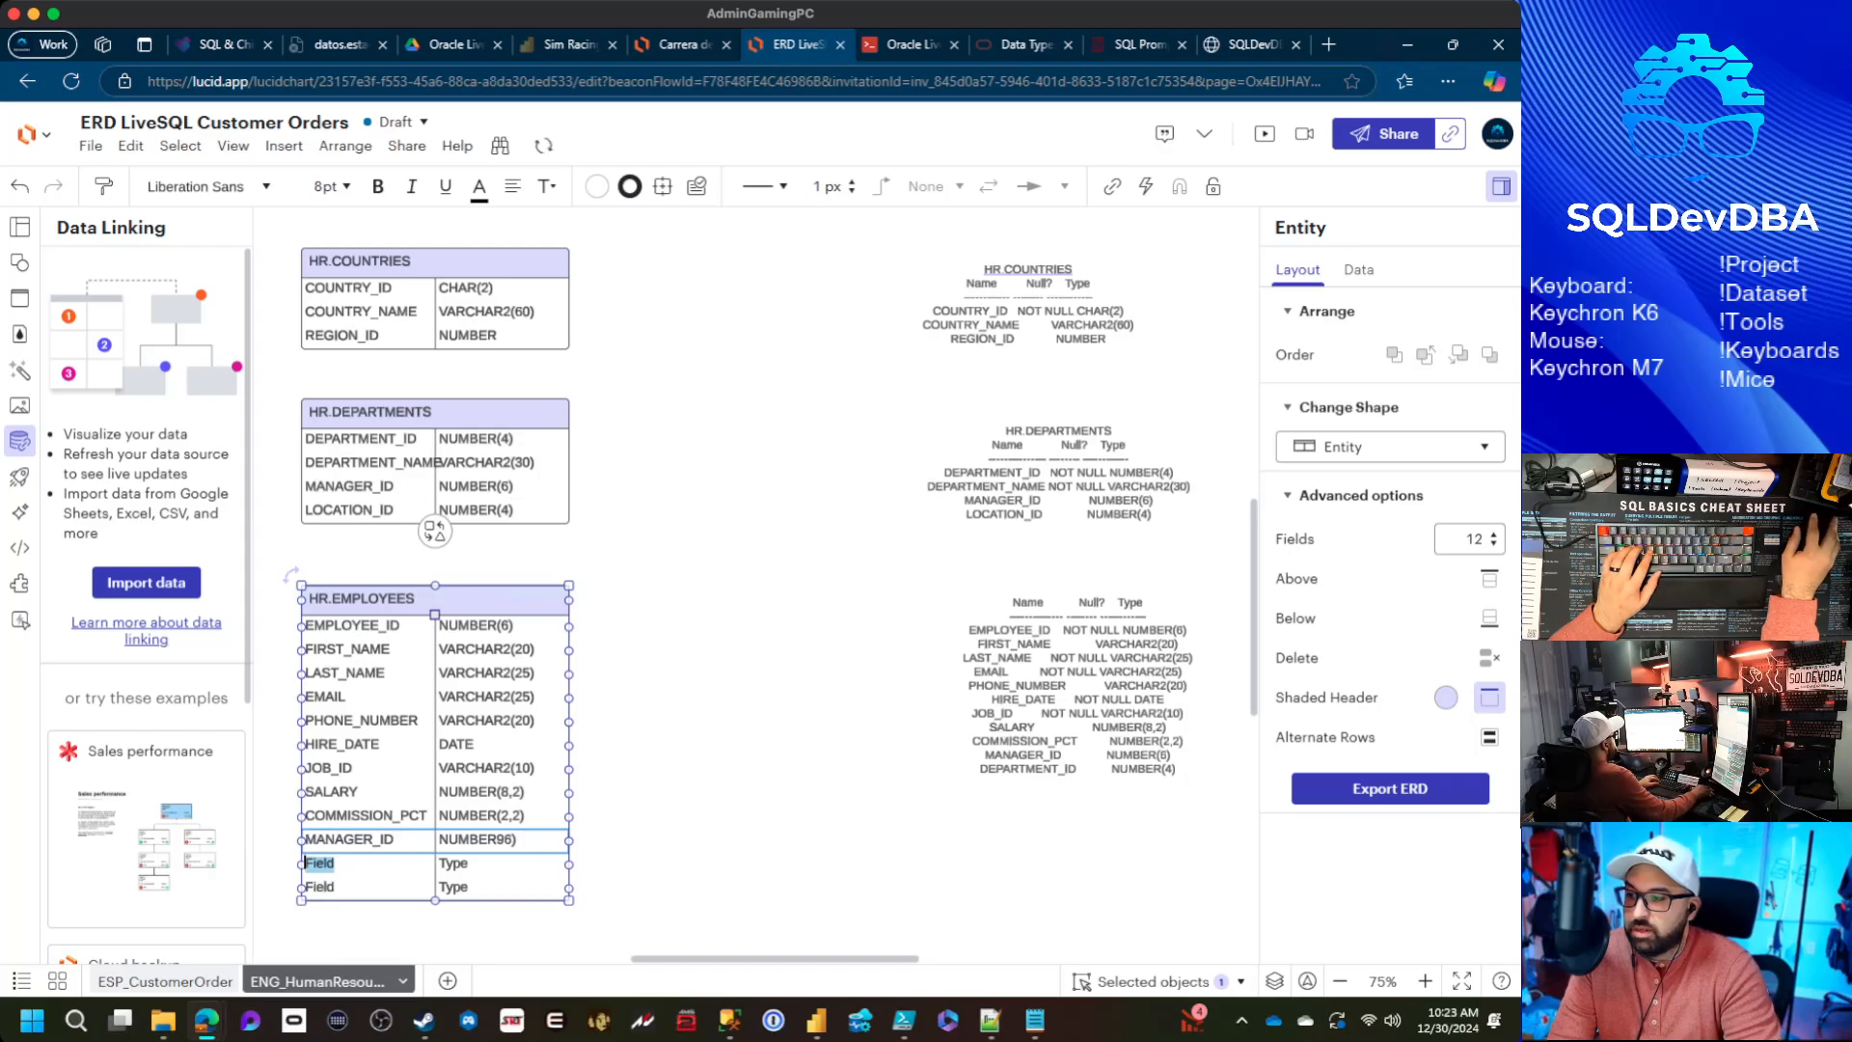
double_click(504, 839)
click(503, 839)
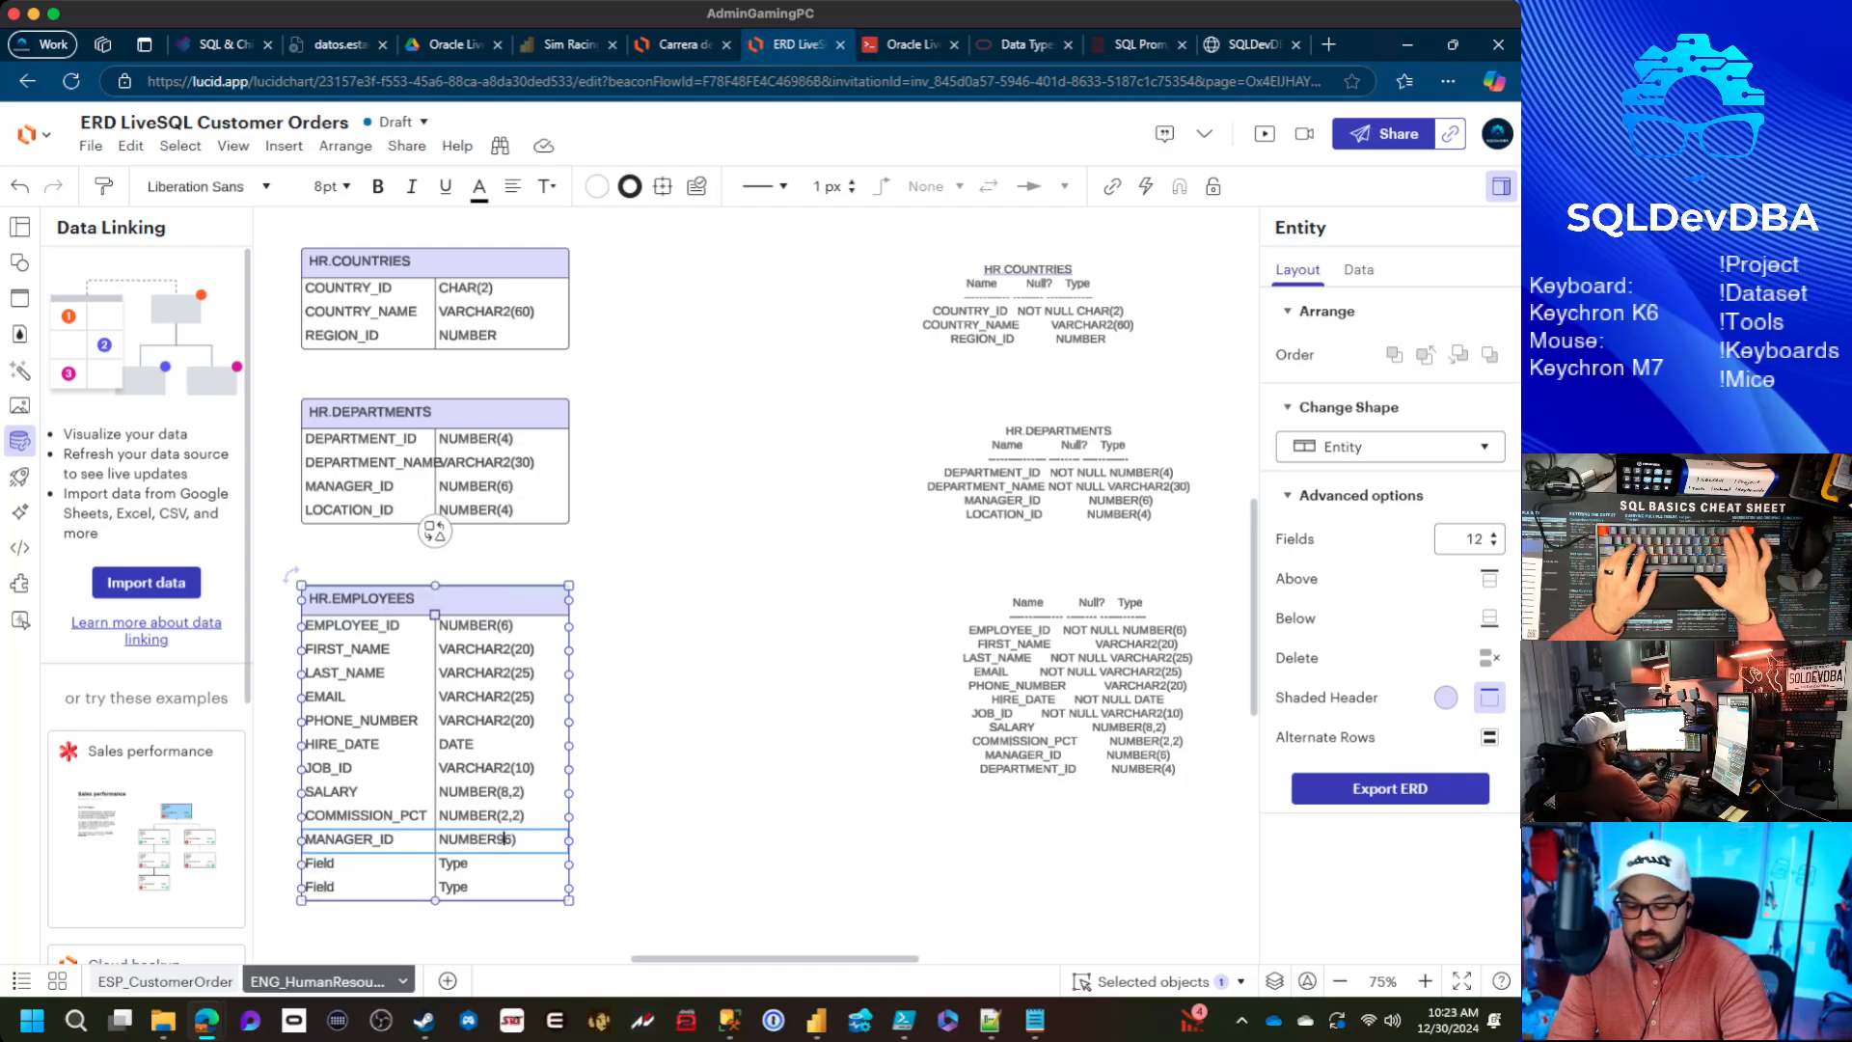
key(BackSpace)
text(()
Fill the eleventh HR.EMPLOYEES row with DEPARTMENT_ID of type NUMBER(4)
click(321, 863)
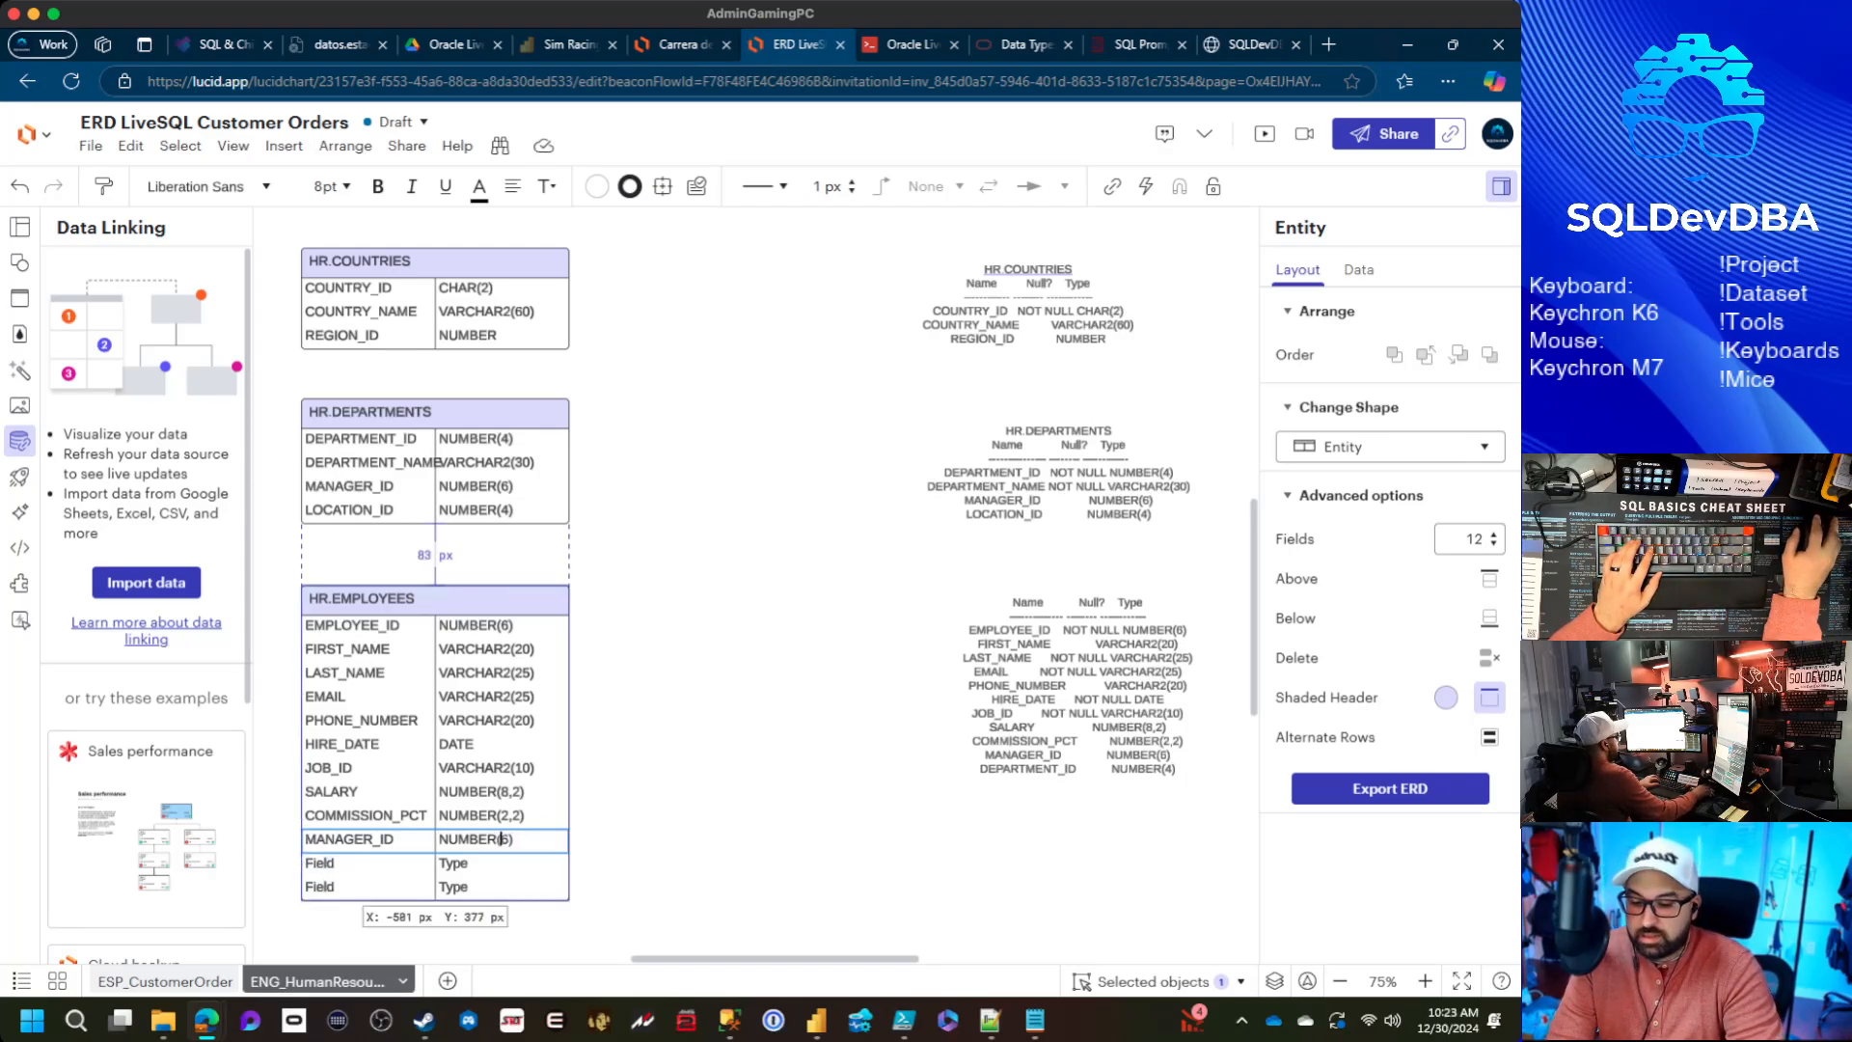
double_click(320, 863)
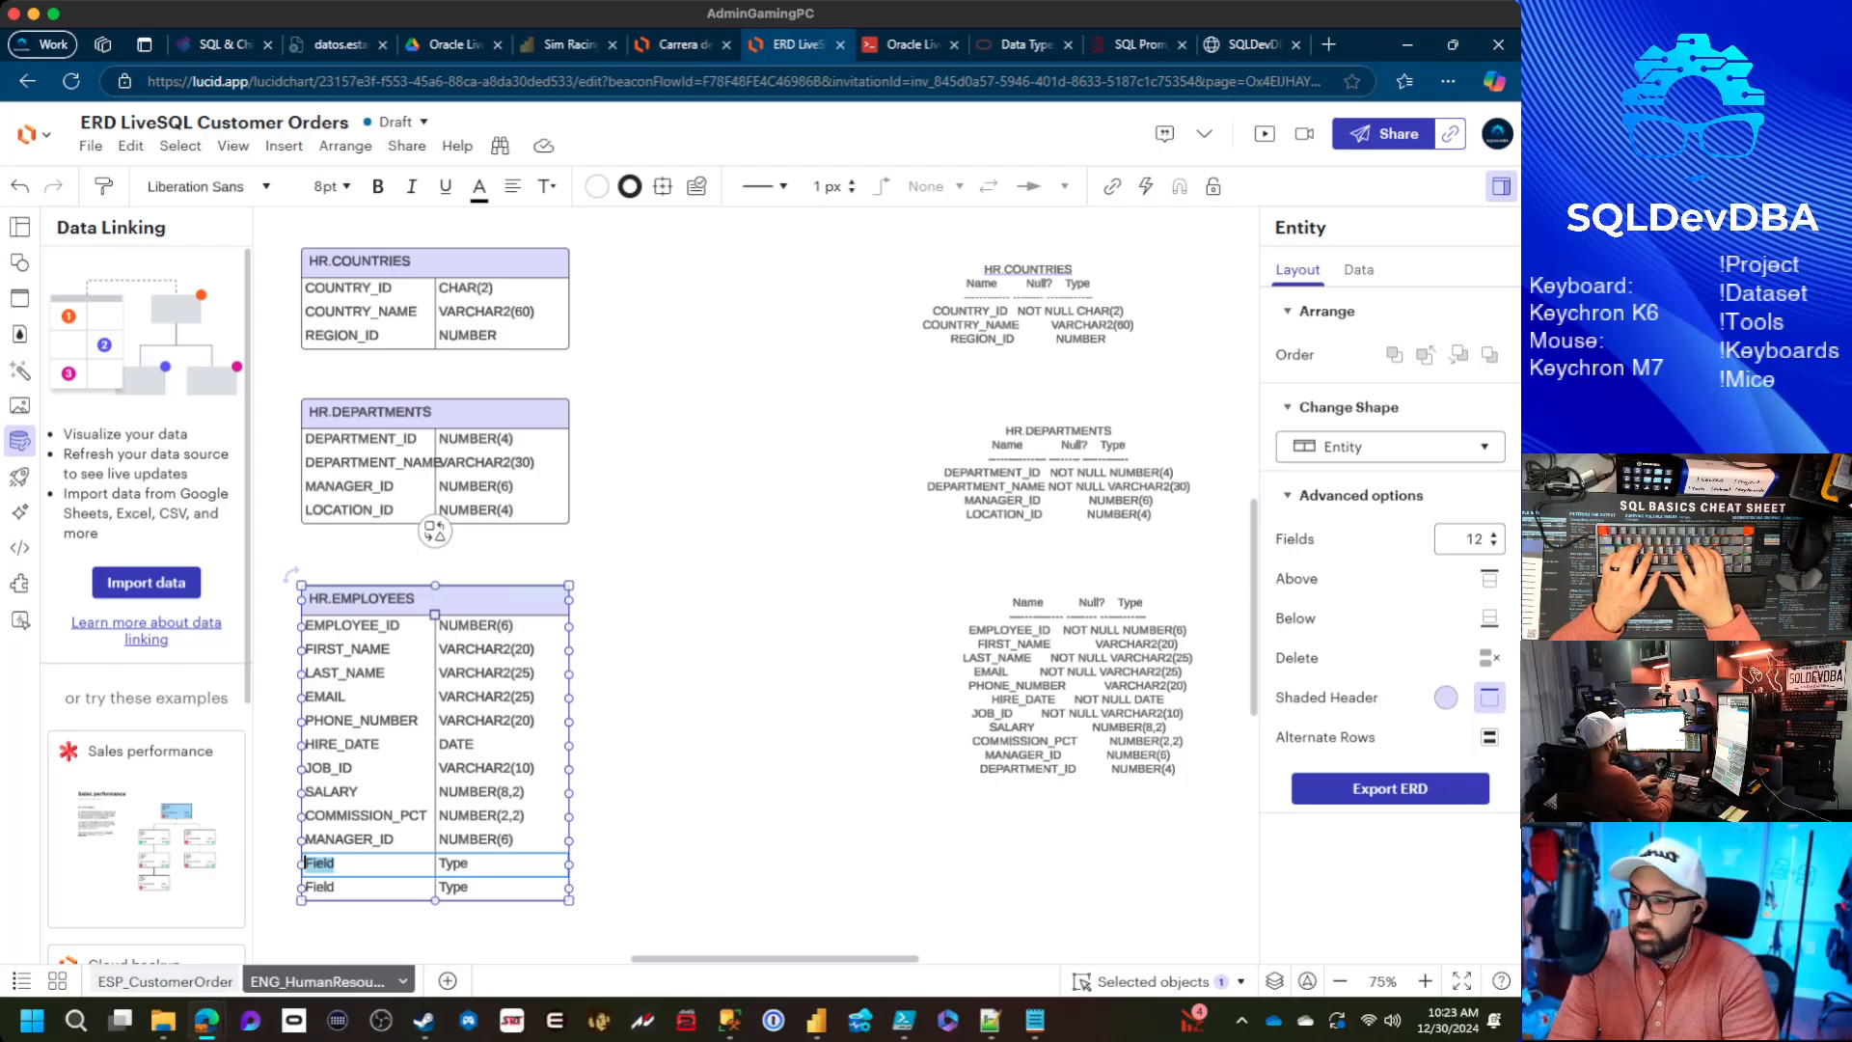
text(DEPAR)
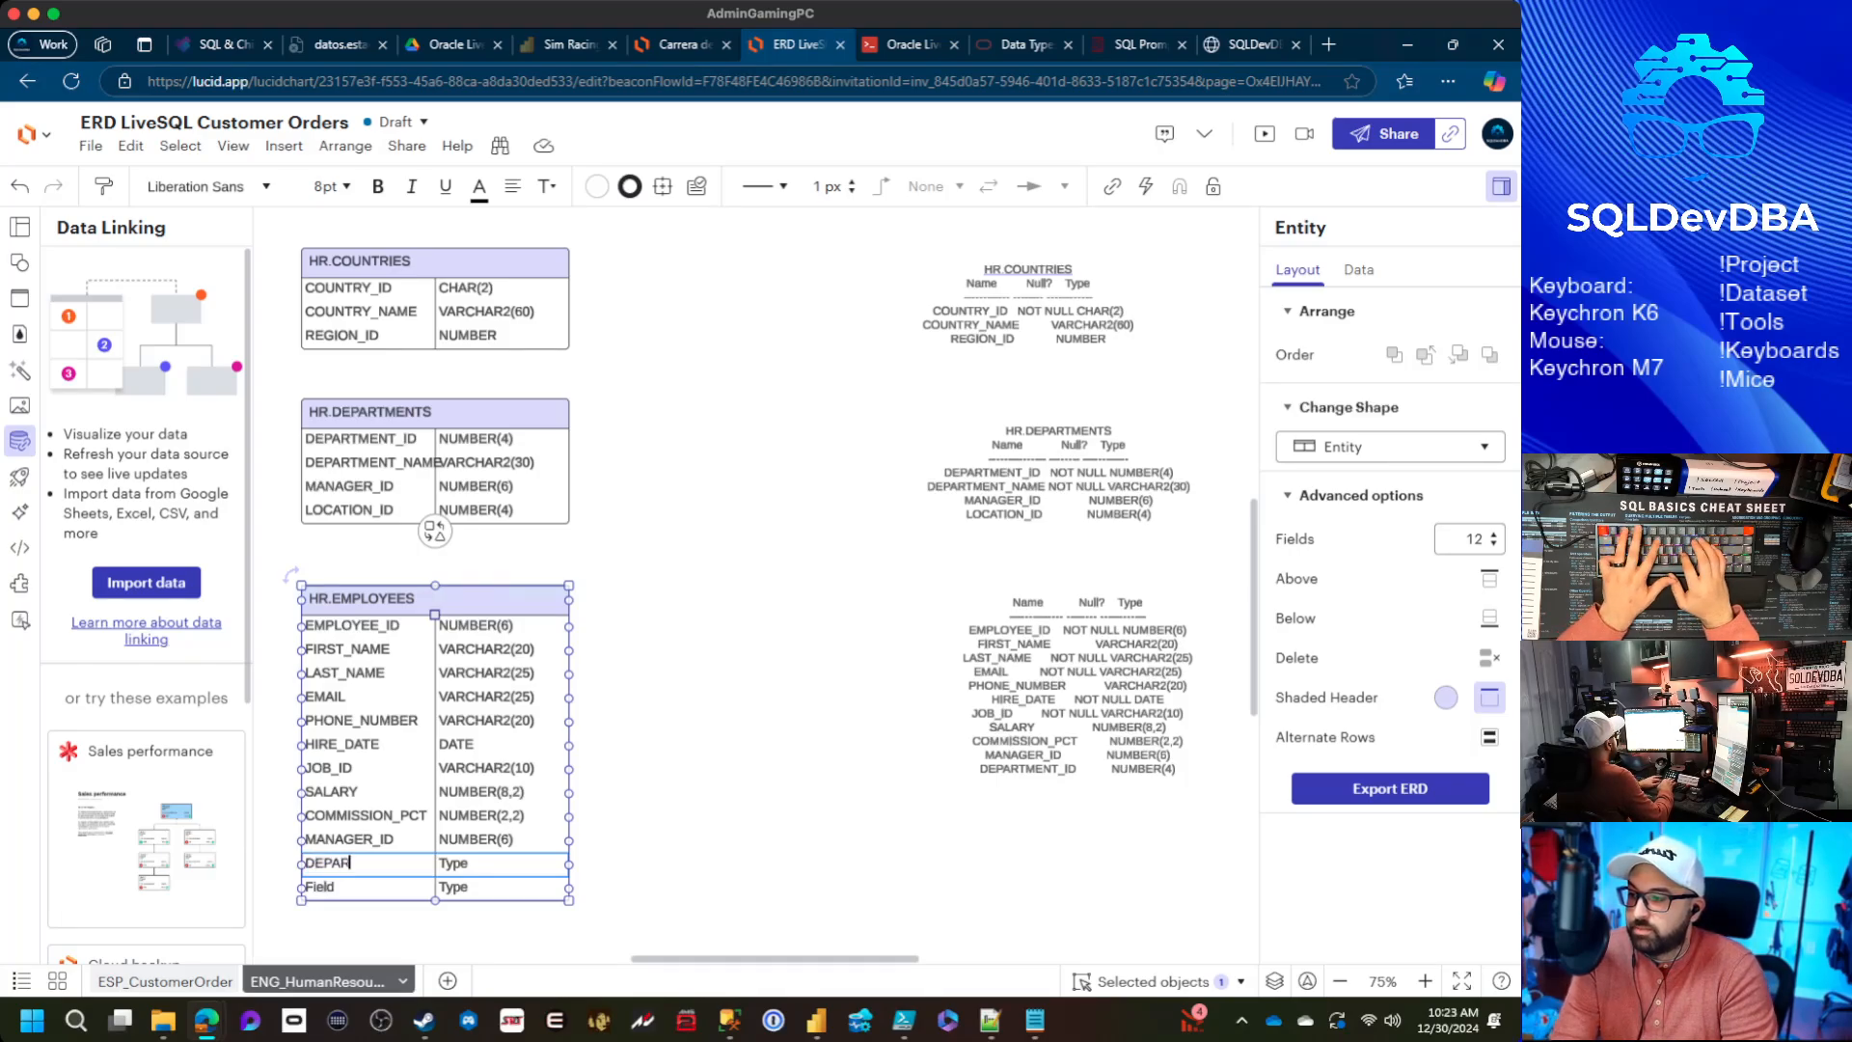
text(TMENT_ID)
key(Tab)
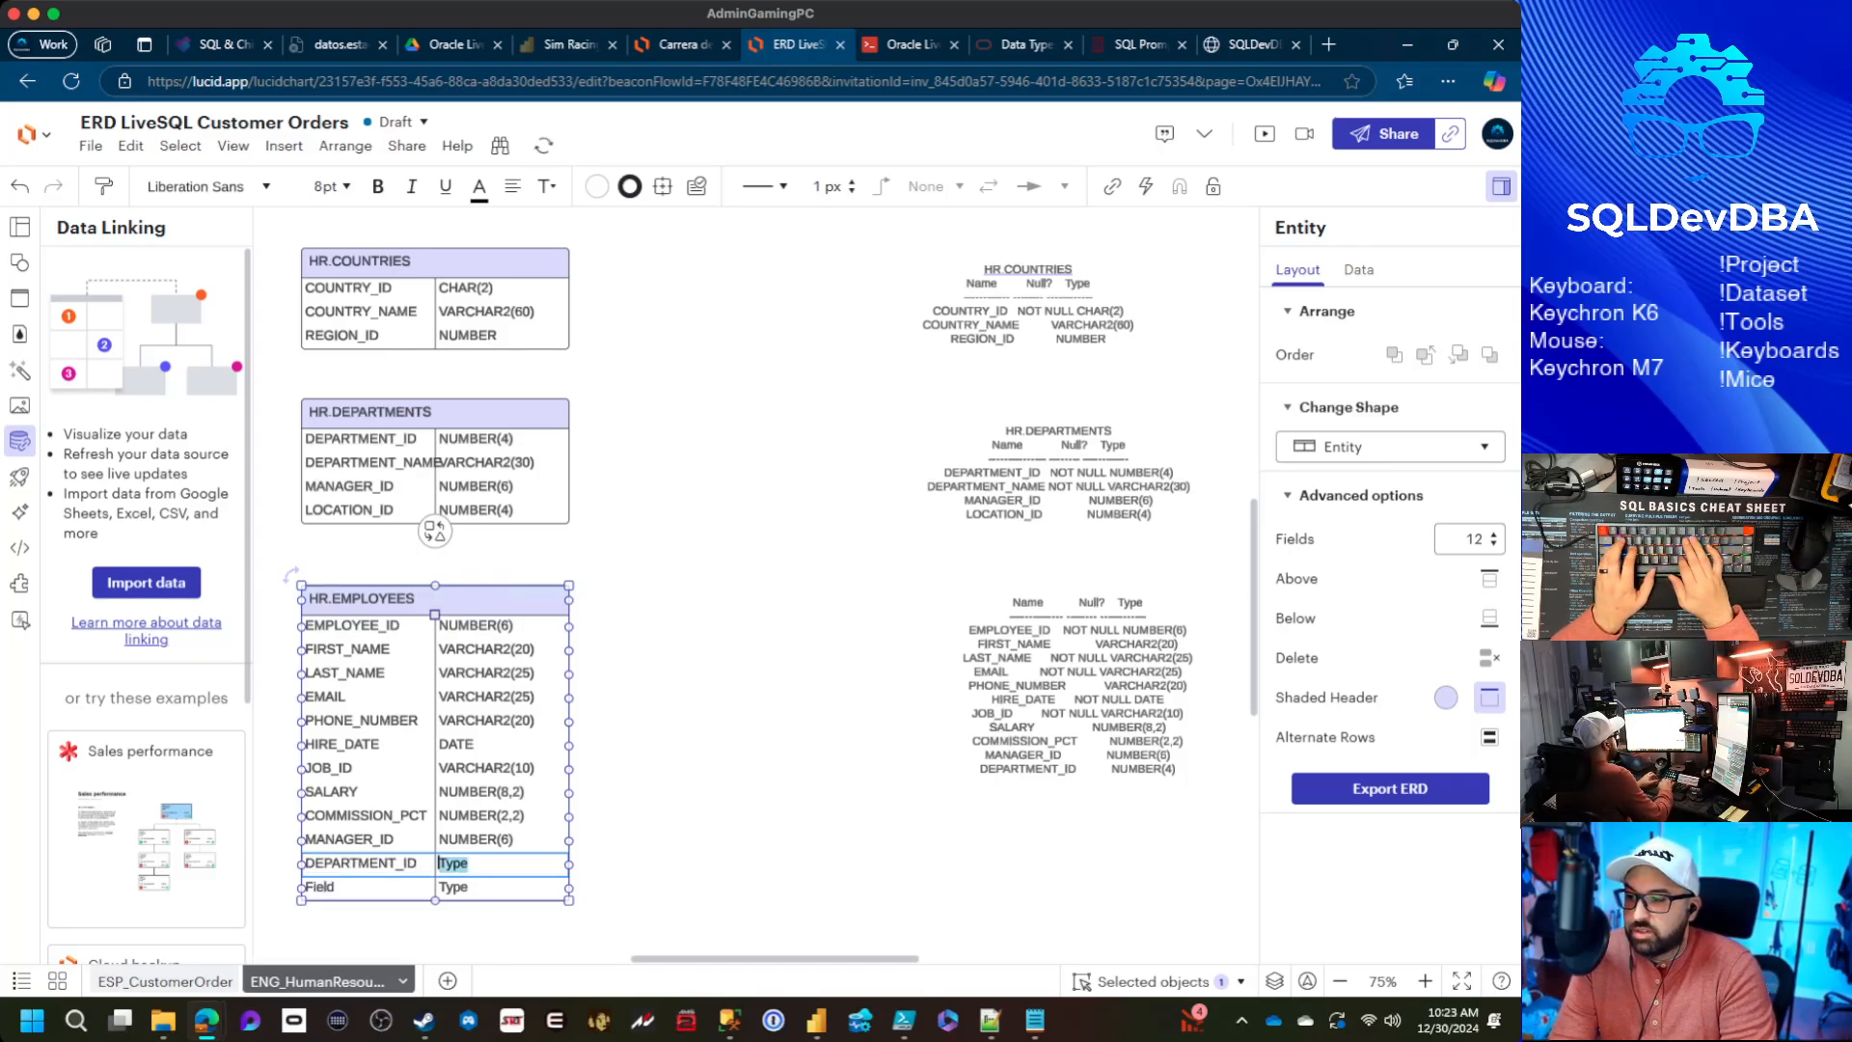
text(NUMBER(4))
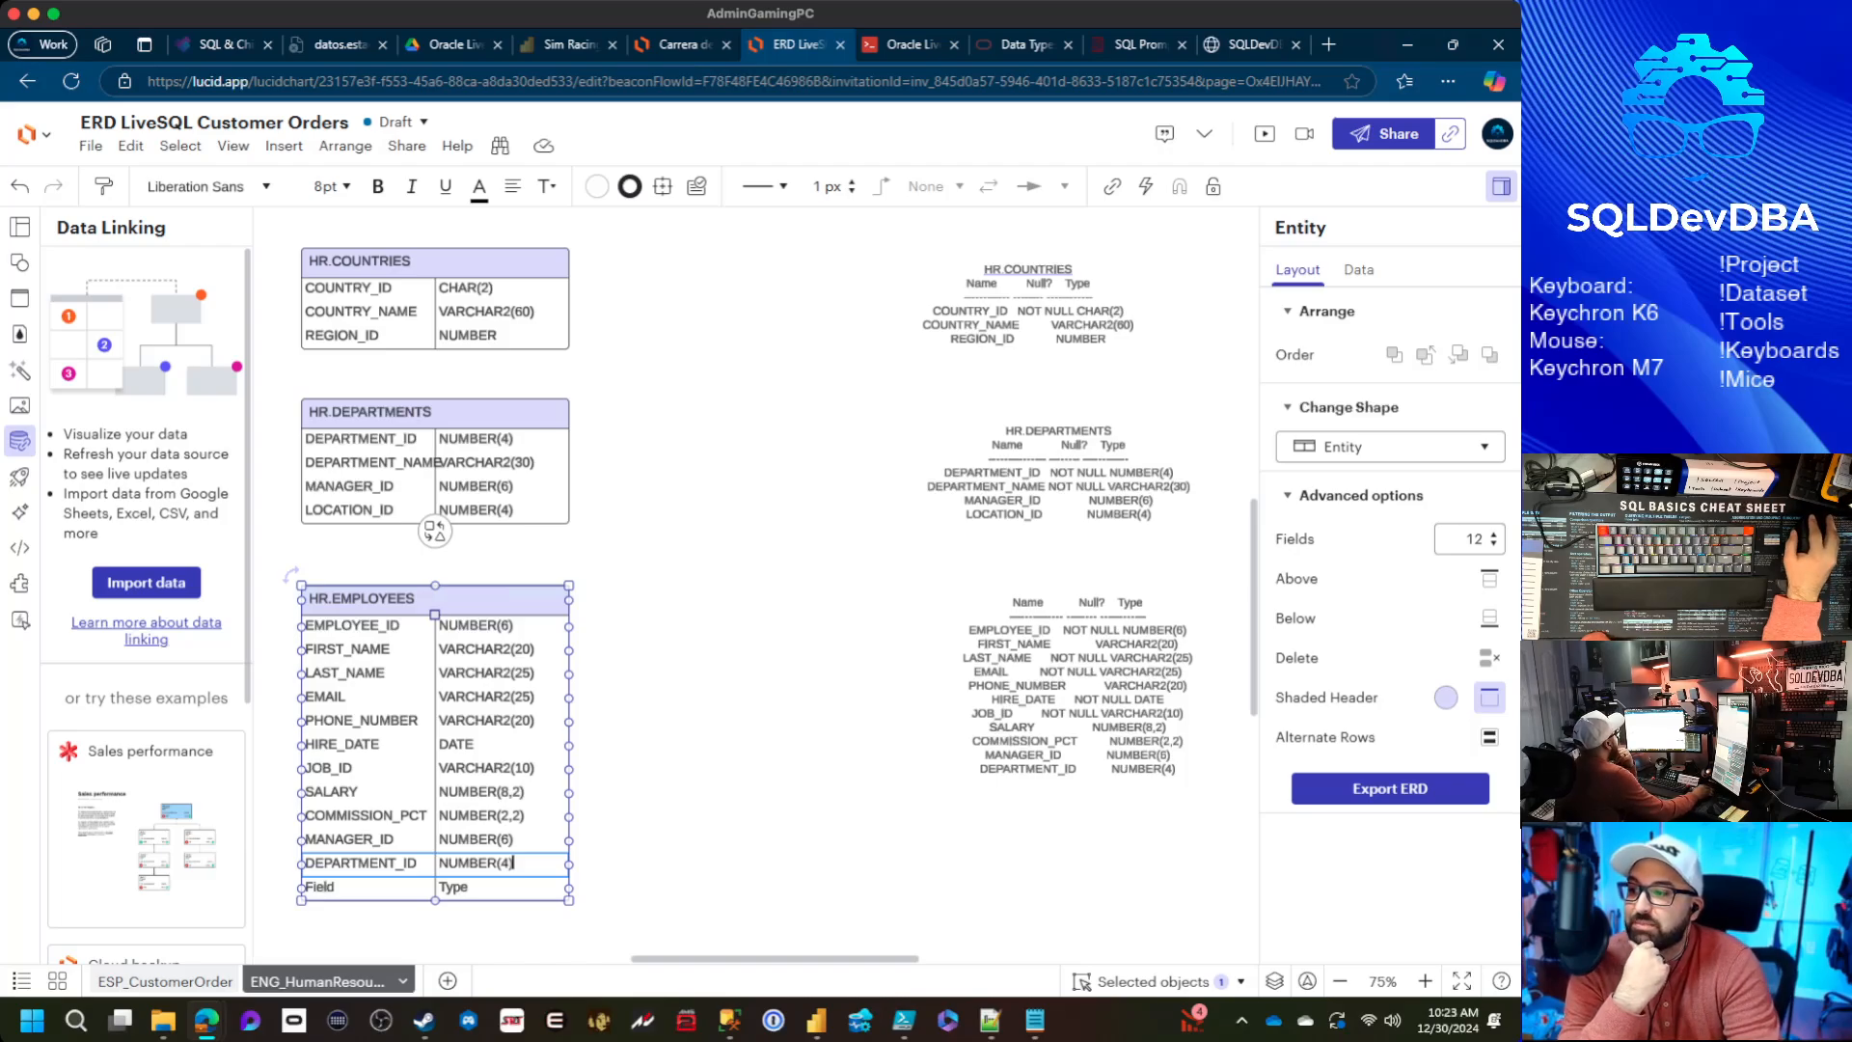
Reduce the HR.EMPLOYEES entity to 11 fields, removing the unused placeholder row below DEPARTMENT_ID, and leave text editing
click(500, 791)
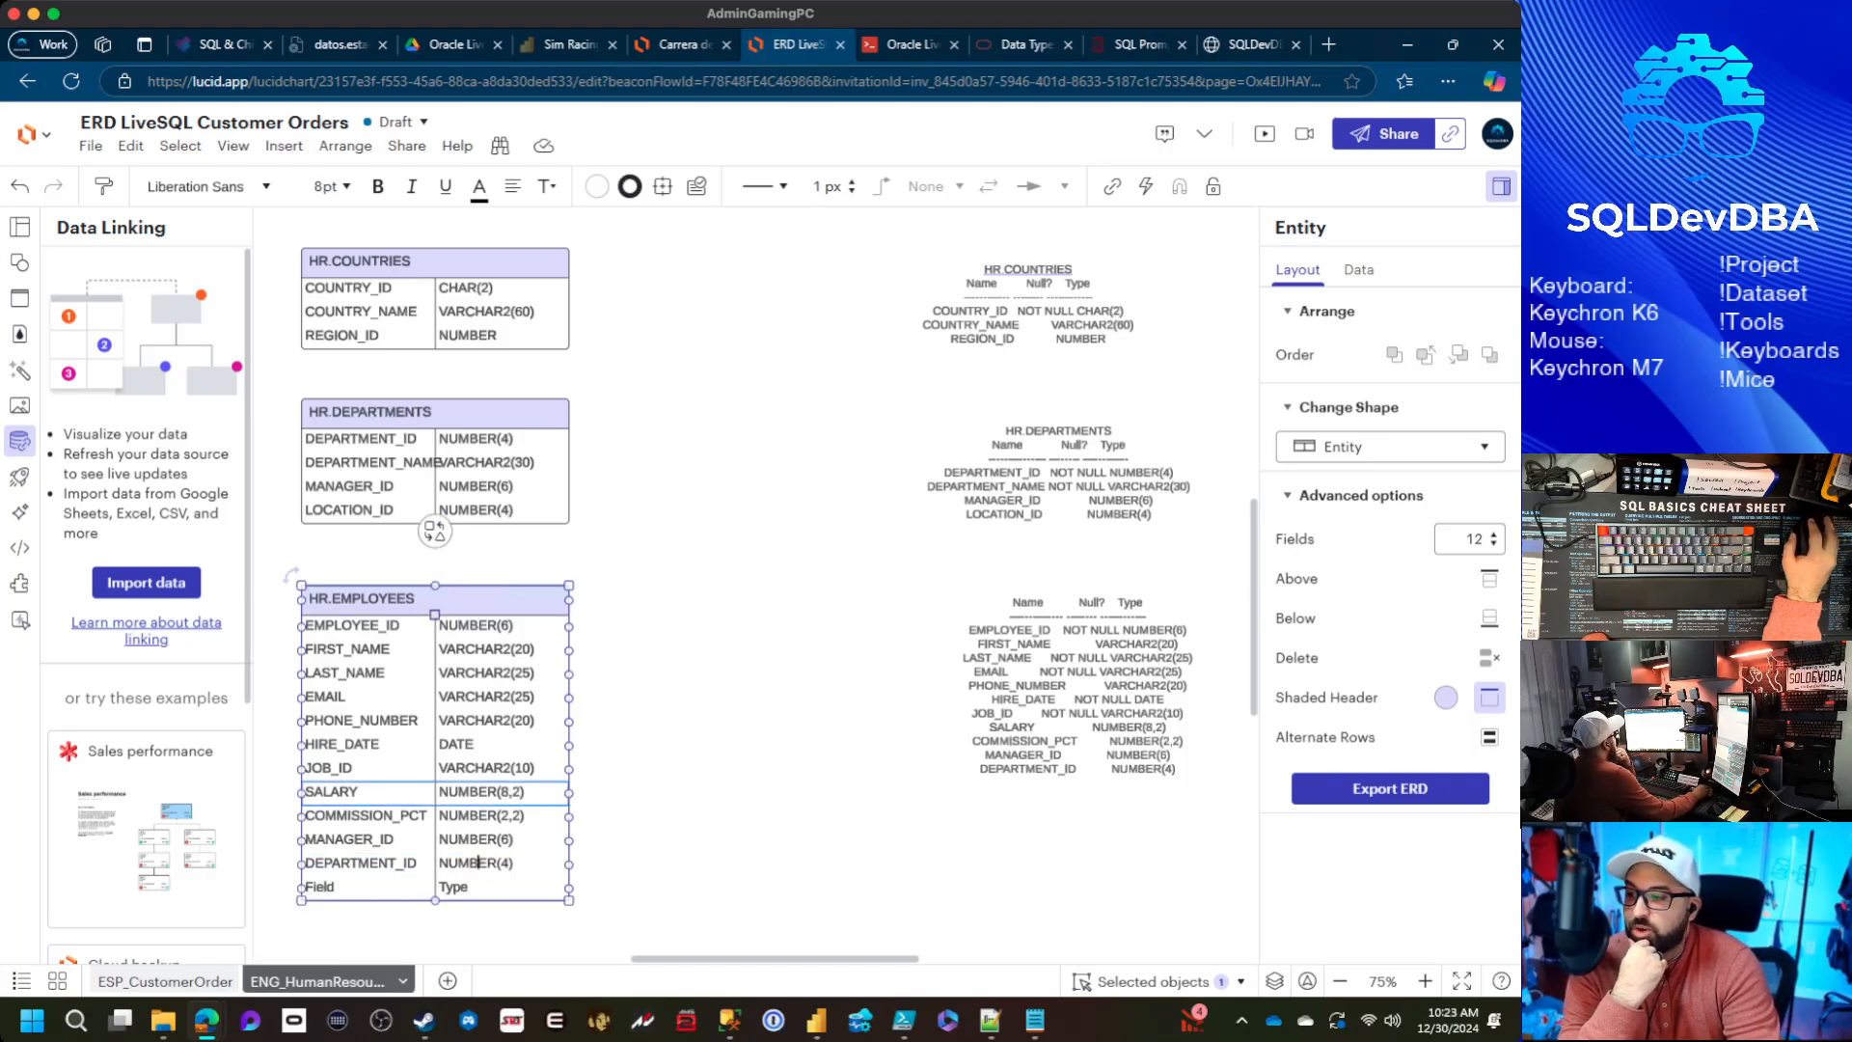
click(479, 862)
click(478, 843)
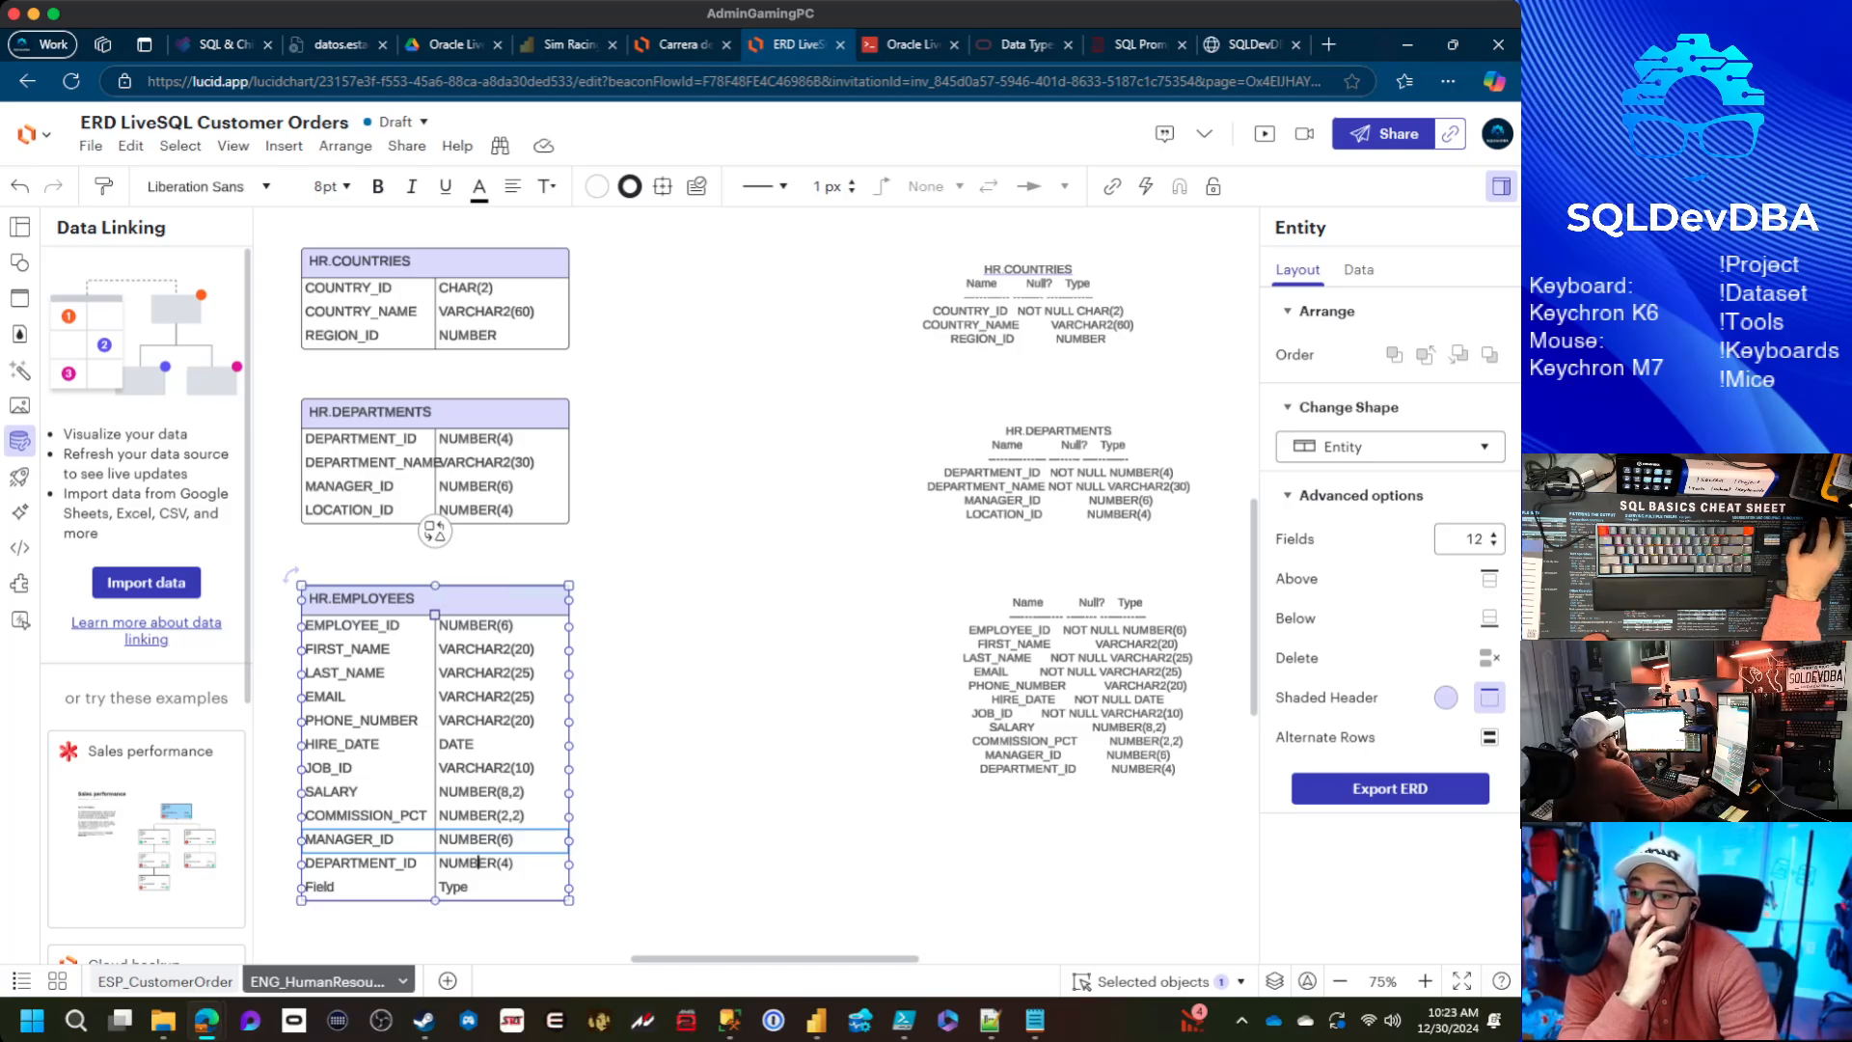
click(1493, 544)
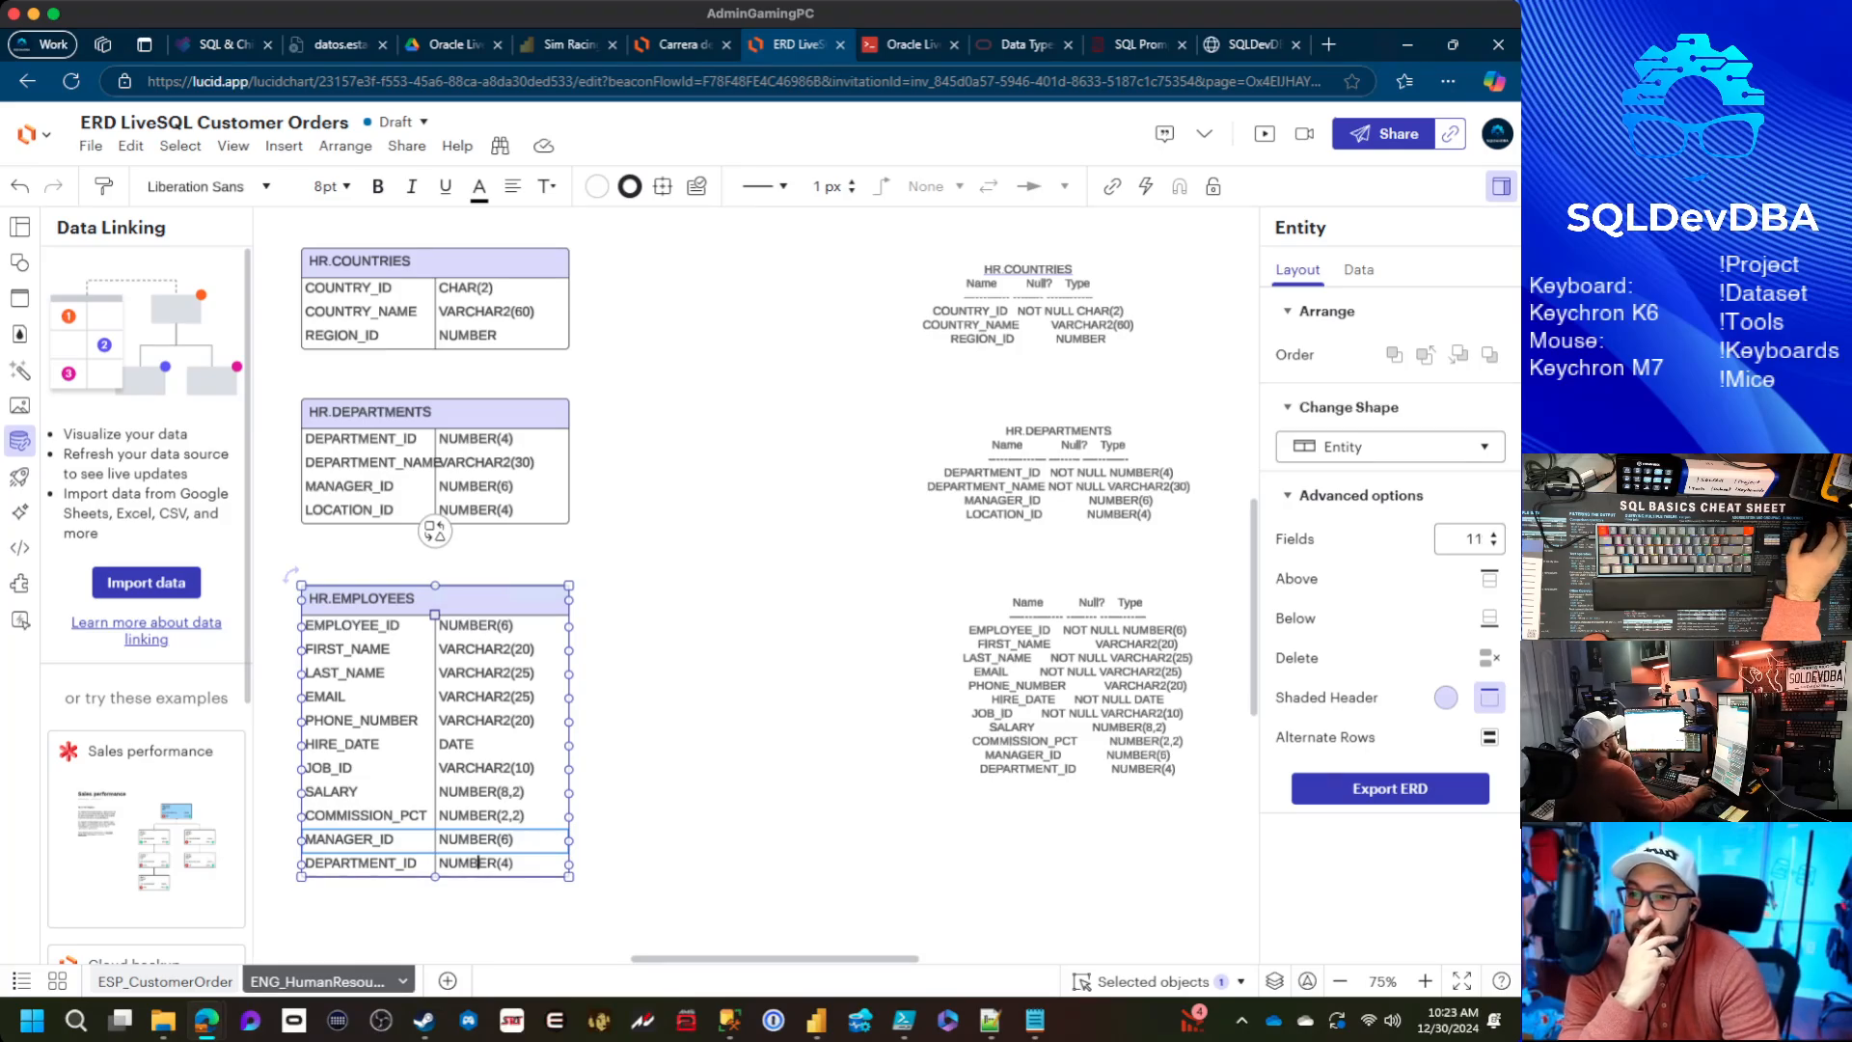
click(655, 839)
click(502, 839)
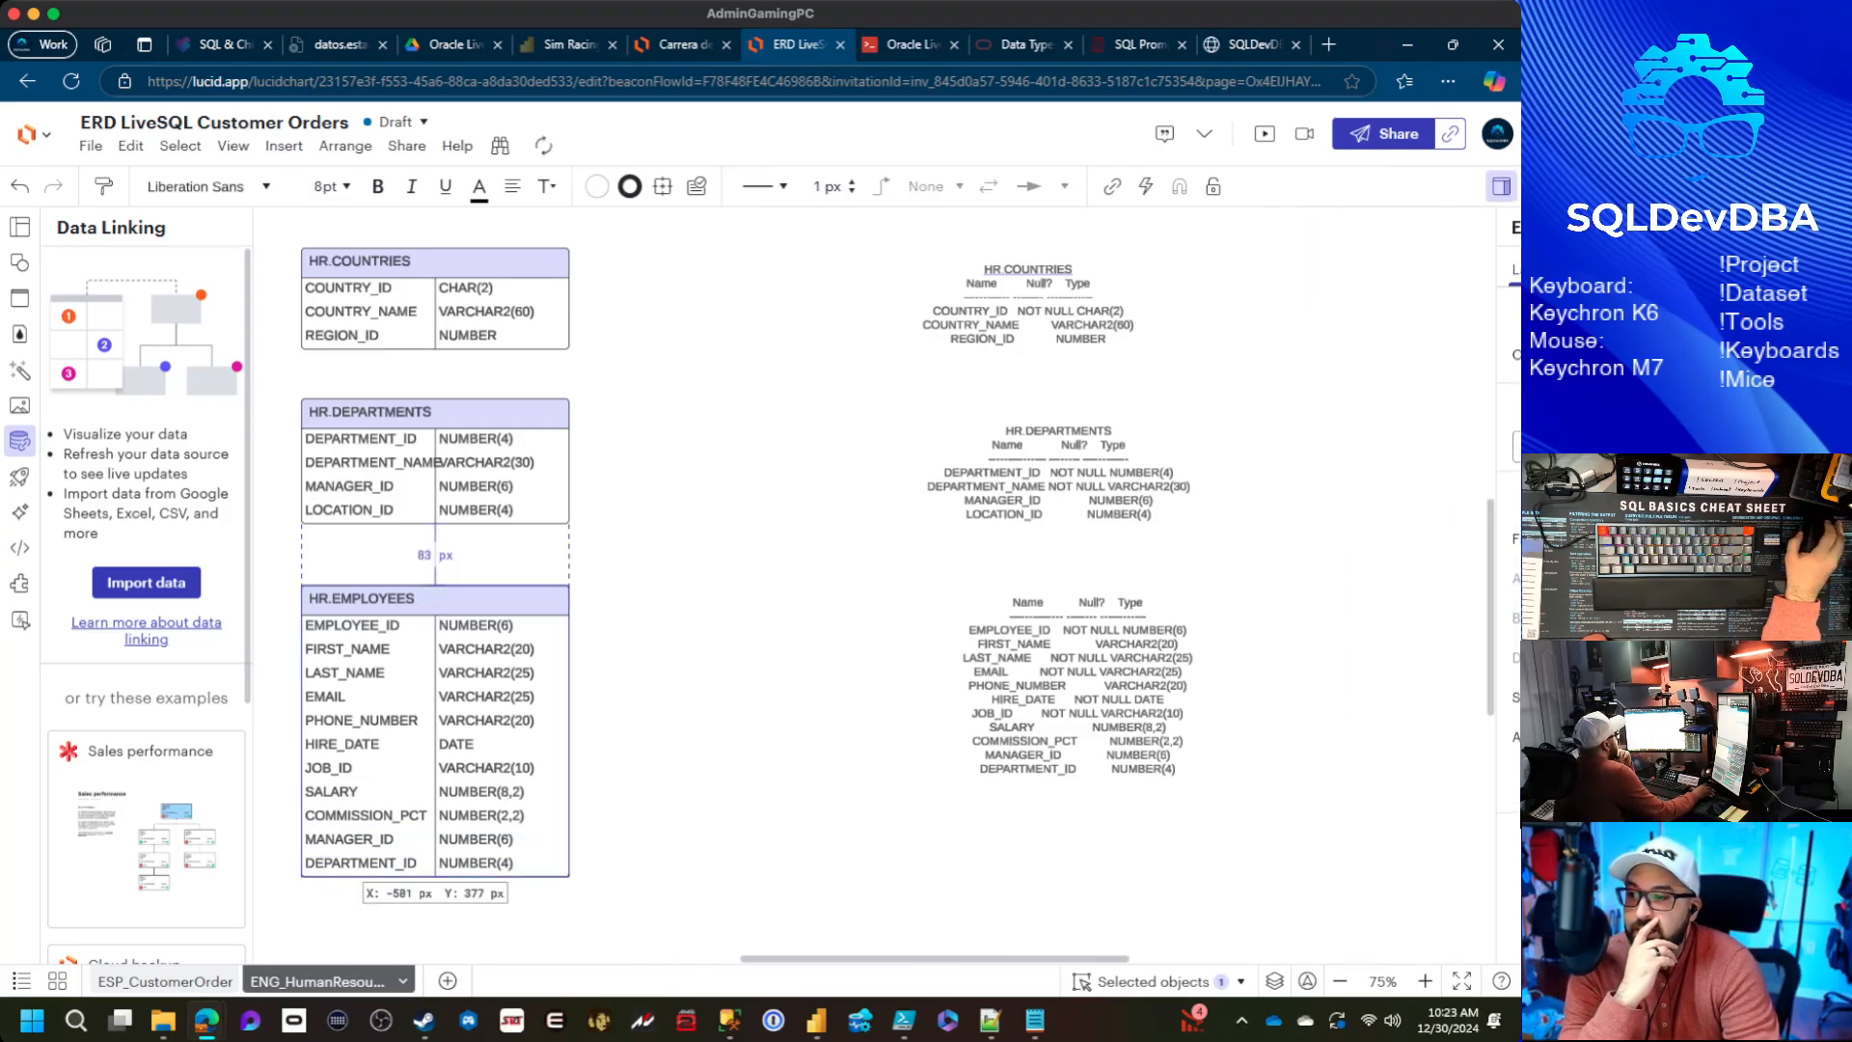
Review the HR.EMPLOYEES fields and types against the pasted table description beside the entity
scroll(756, 585, down, 1)
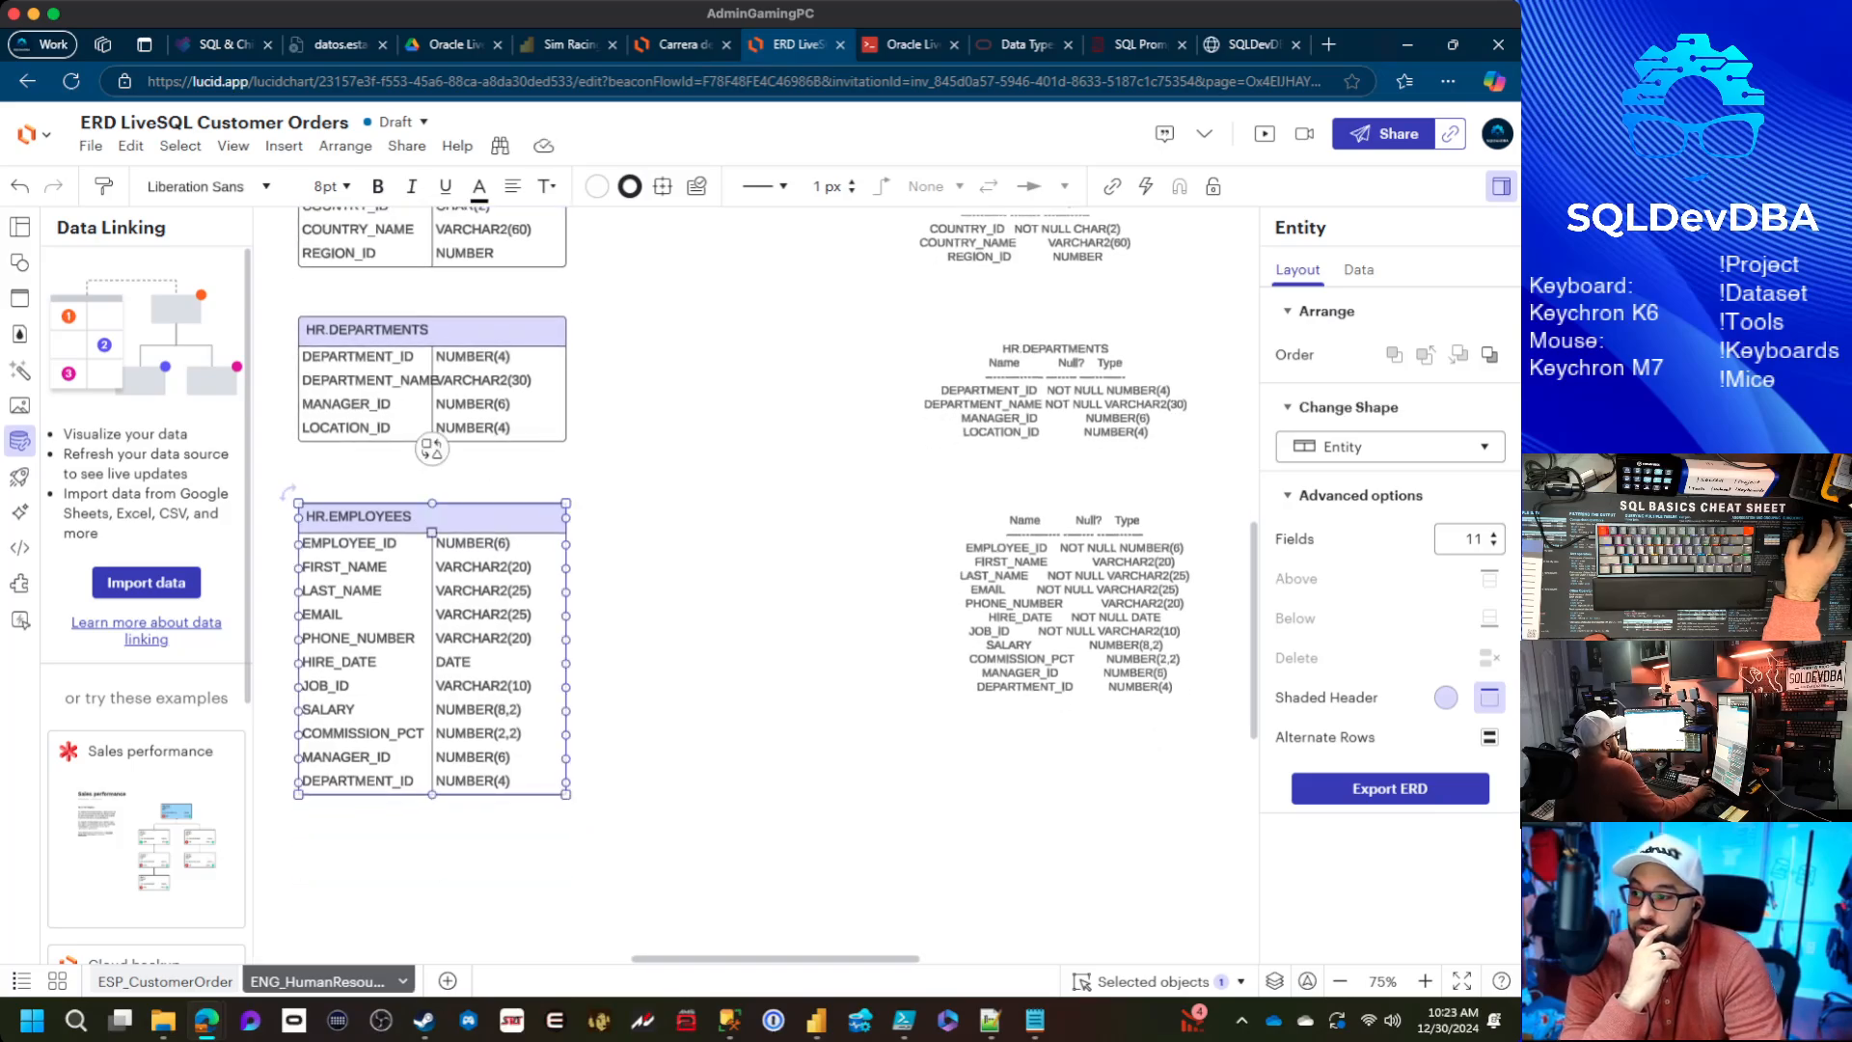
scroll(756, 584, left, 2)
scroll(756, 584, down, 1)
scroll(756, 585, up, 1)
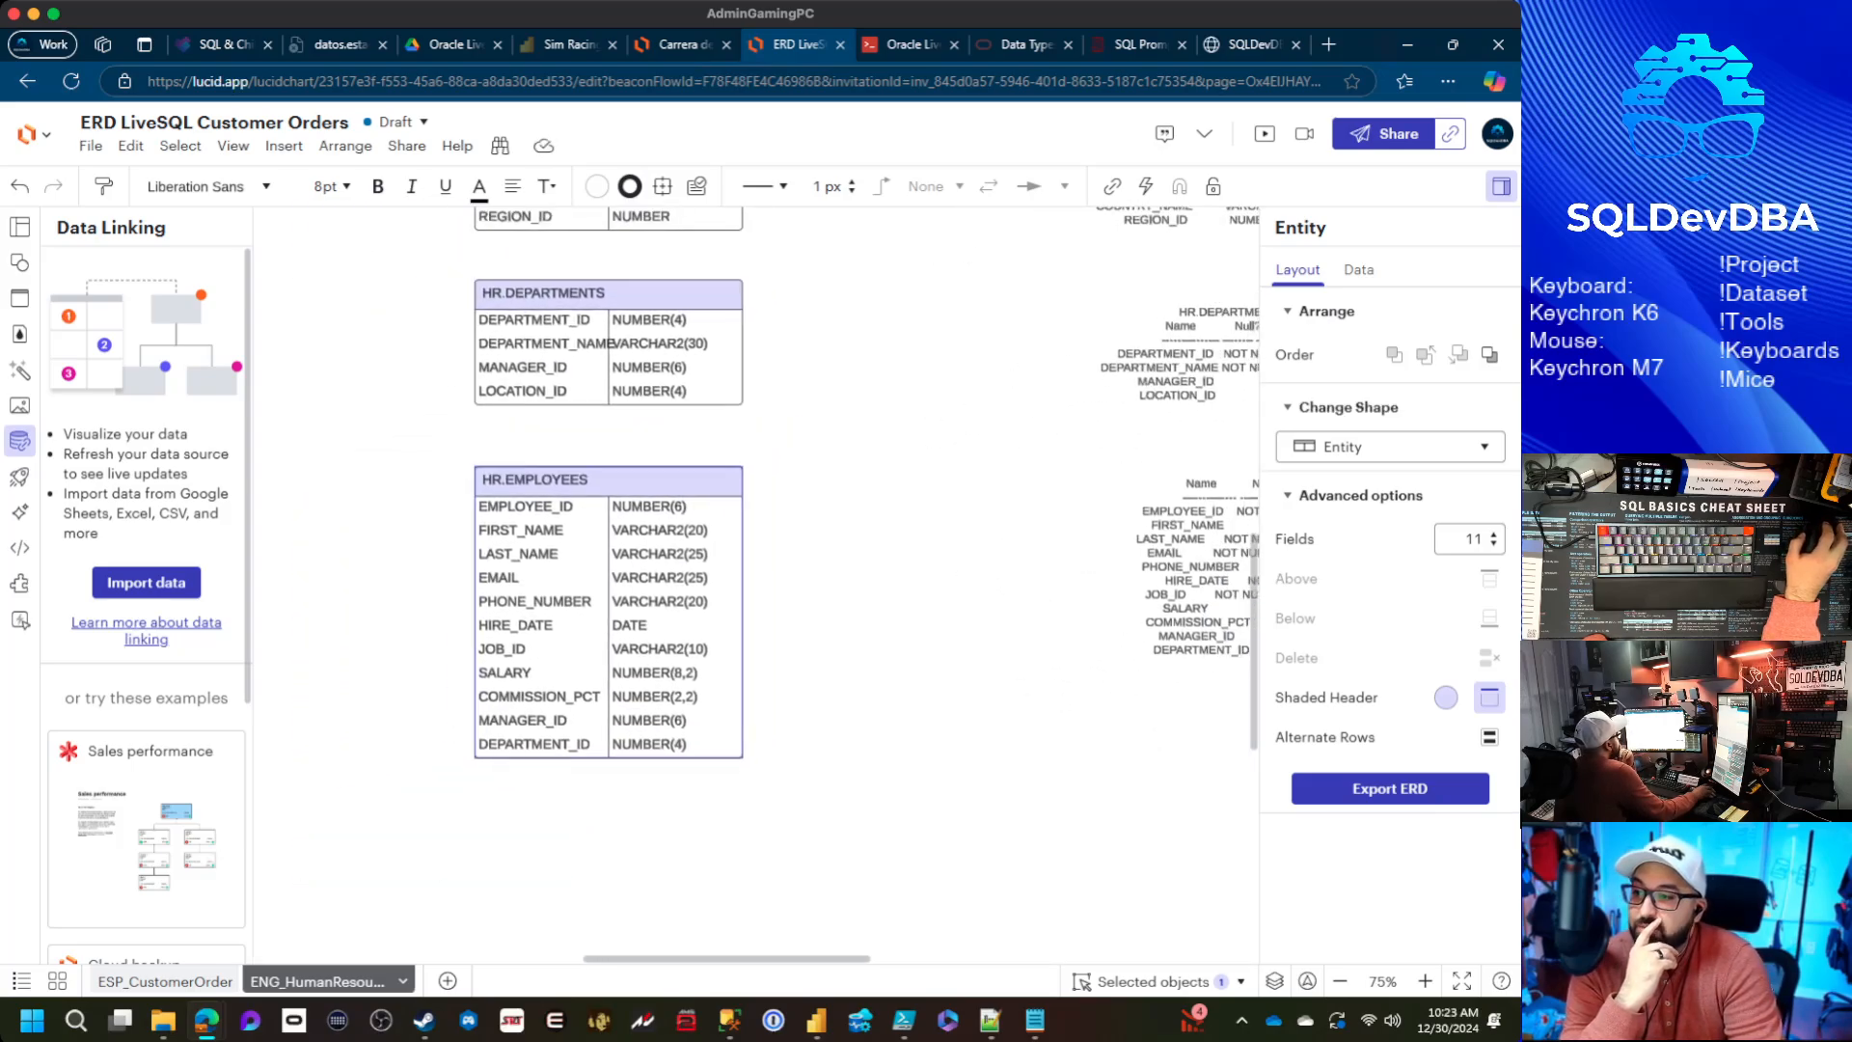
scroll(756, 585, right, 1)
scroll(756, 584, down, 1)
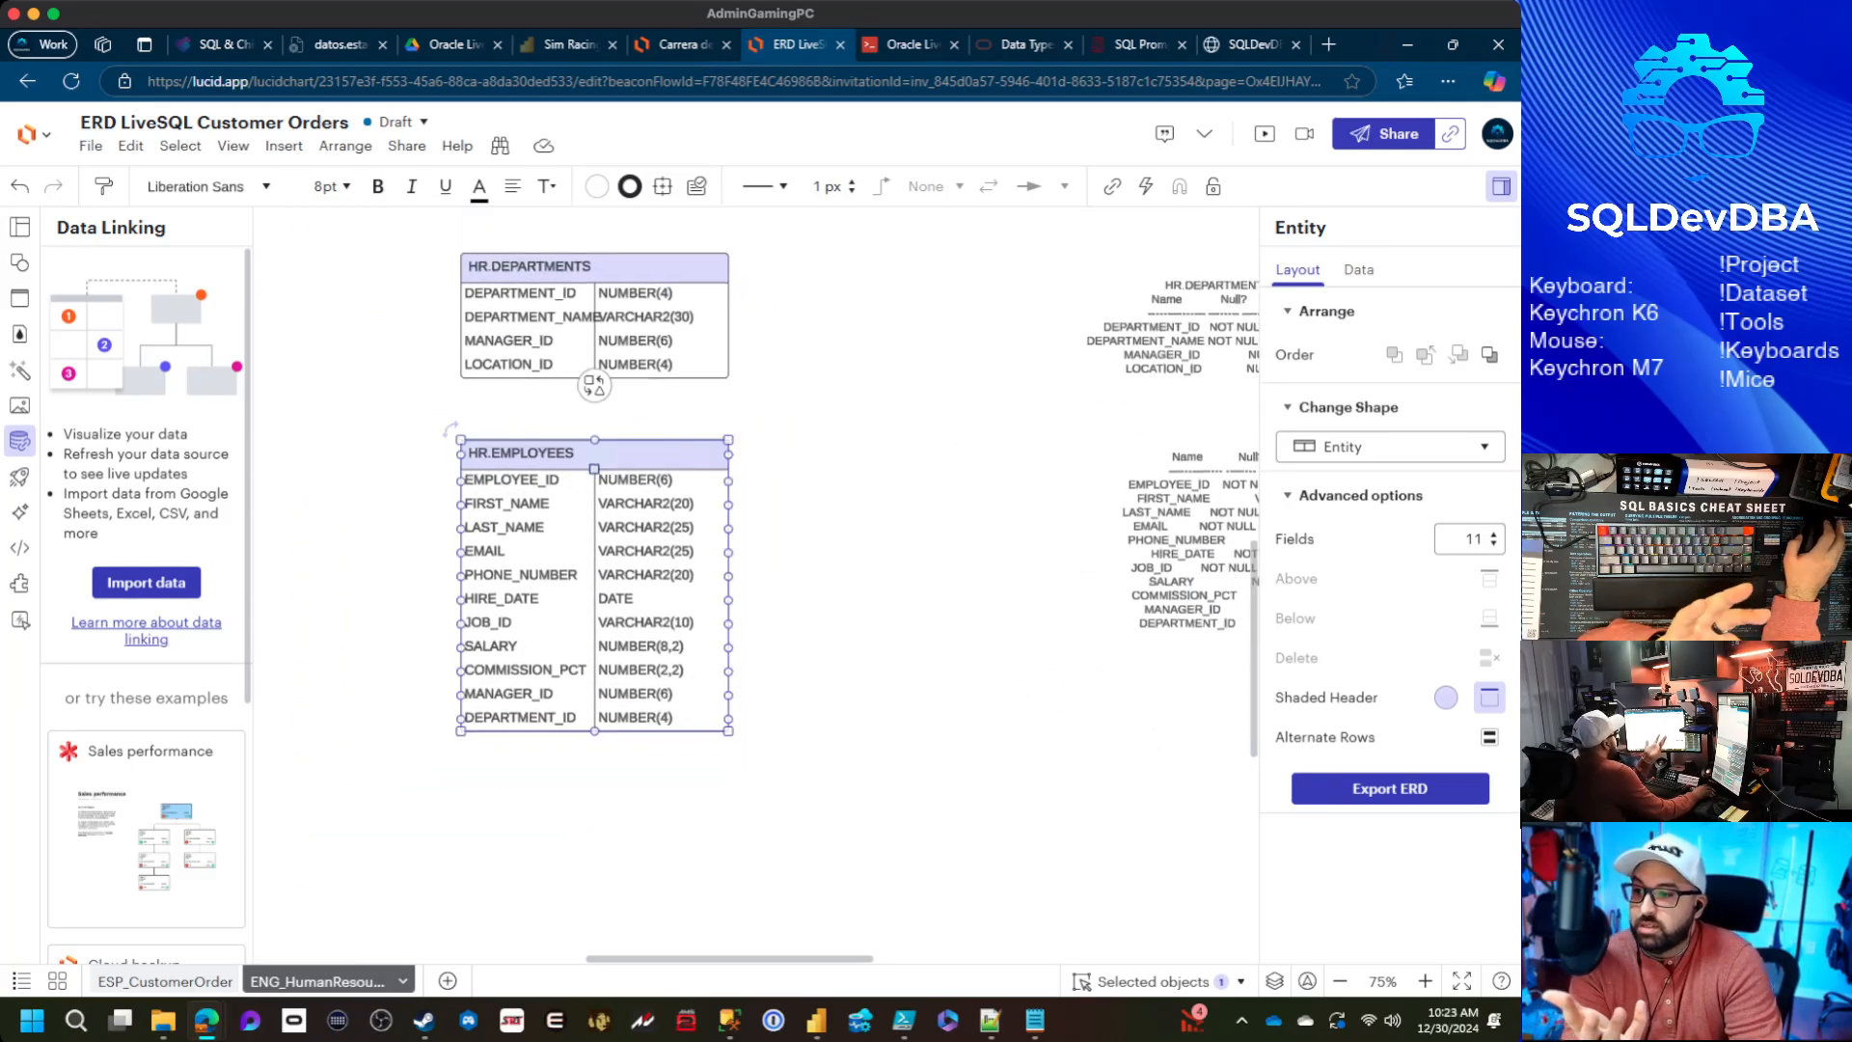
scroll(756, 584, down, 1)
scroll(756, 585, left, 1)
click(868, 627)
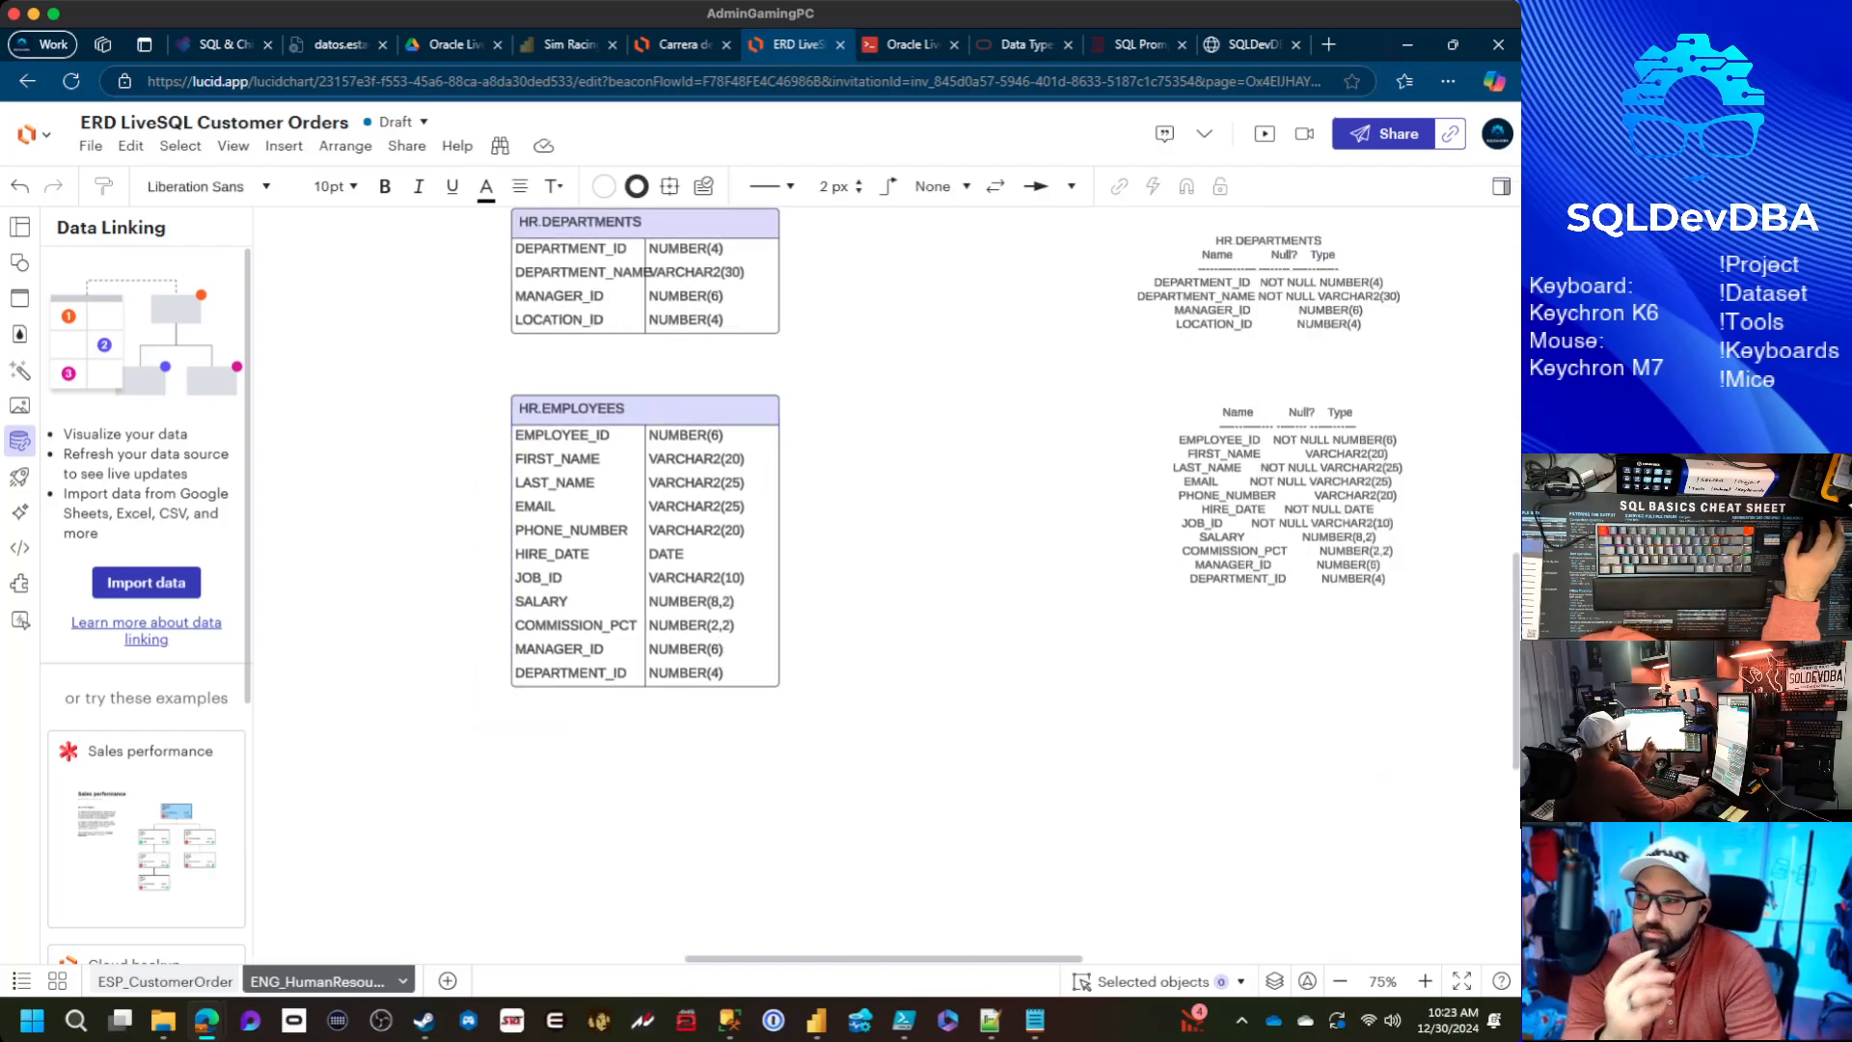
click(709, 626)
click(702, 650)
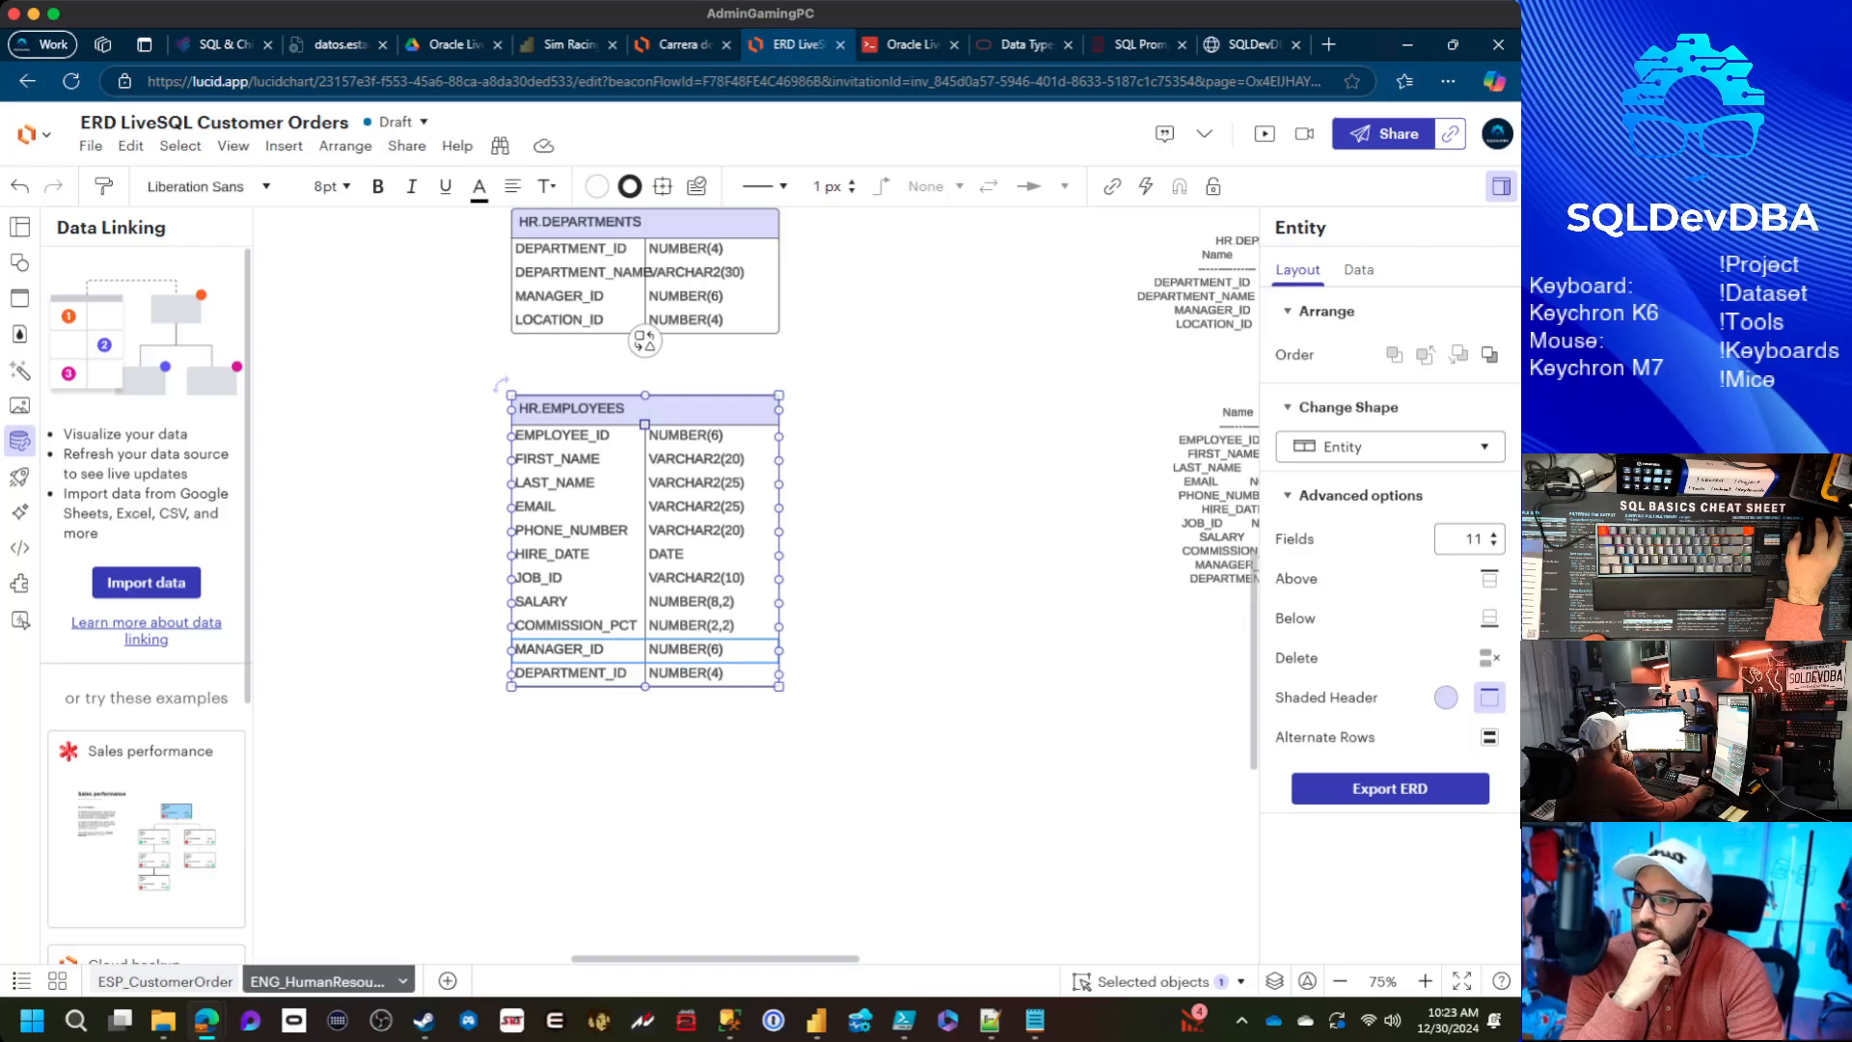
drag(894, 650, 868, 631)
click(868, 631)
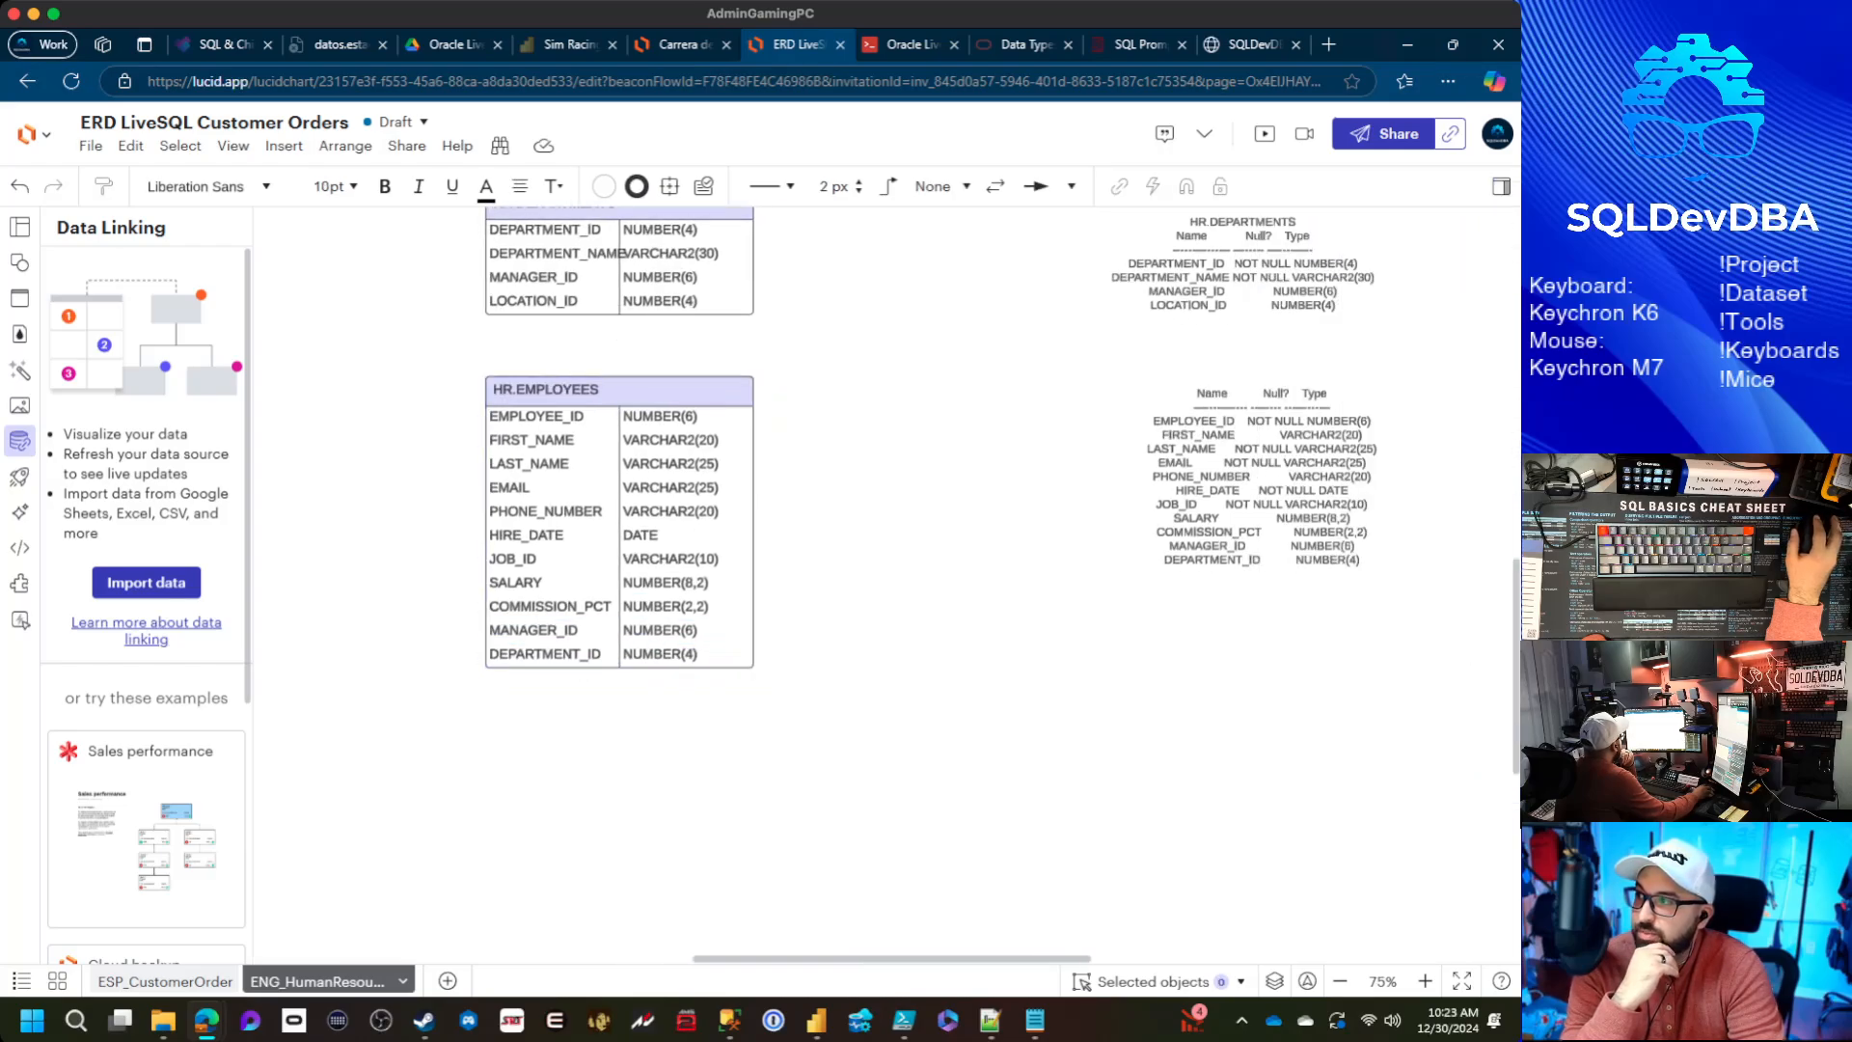
Add a yellow sticky note beside the HR.EMPLOYEES entity reading "Investigation: Are there any employees that have a different department than their manager"
click(20, 261)
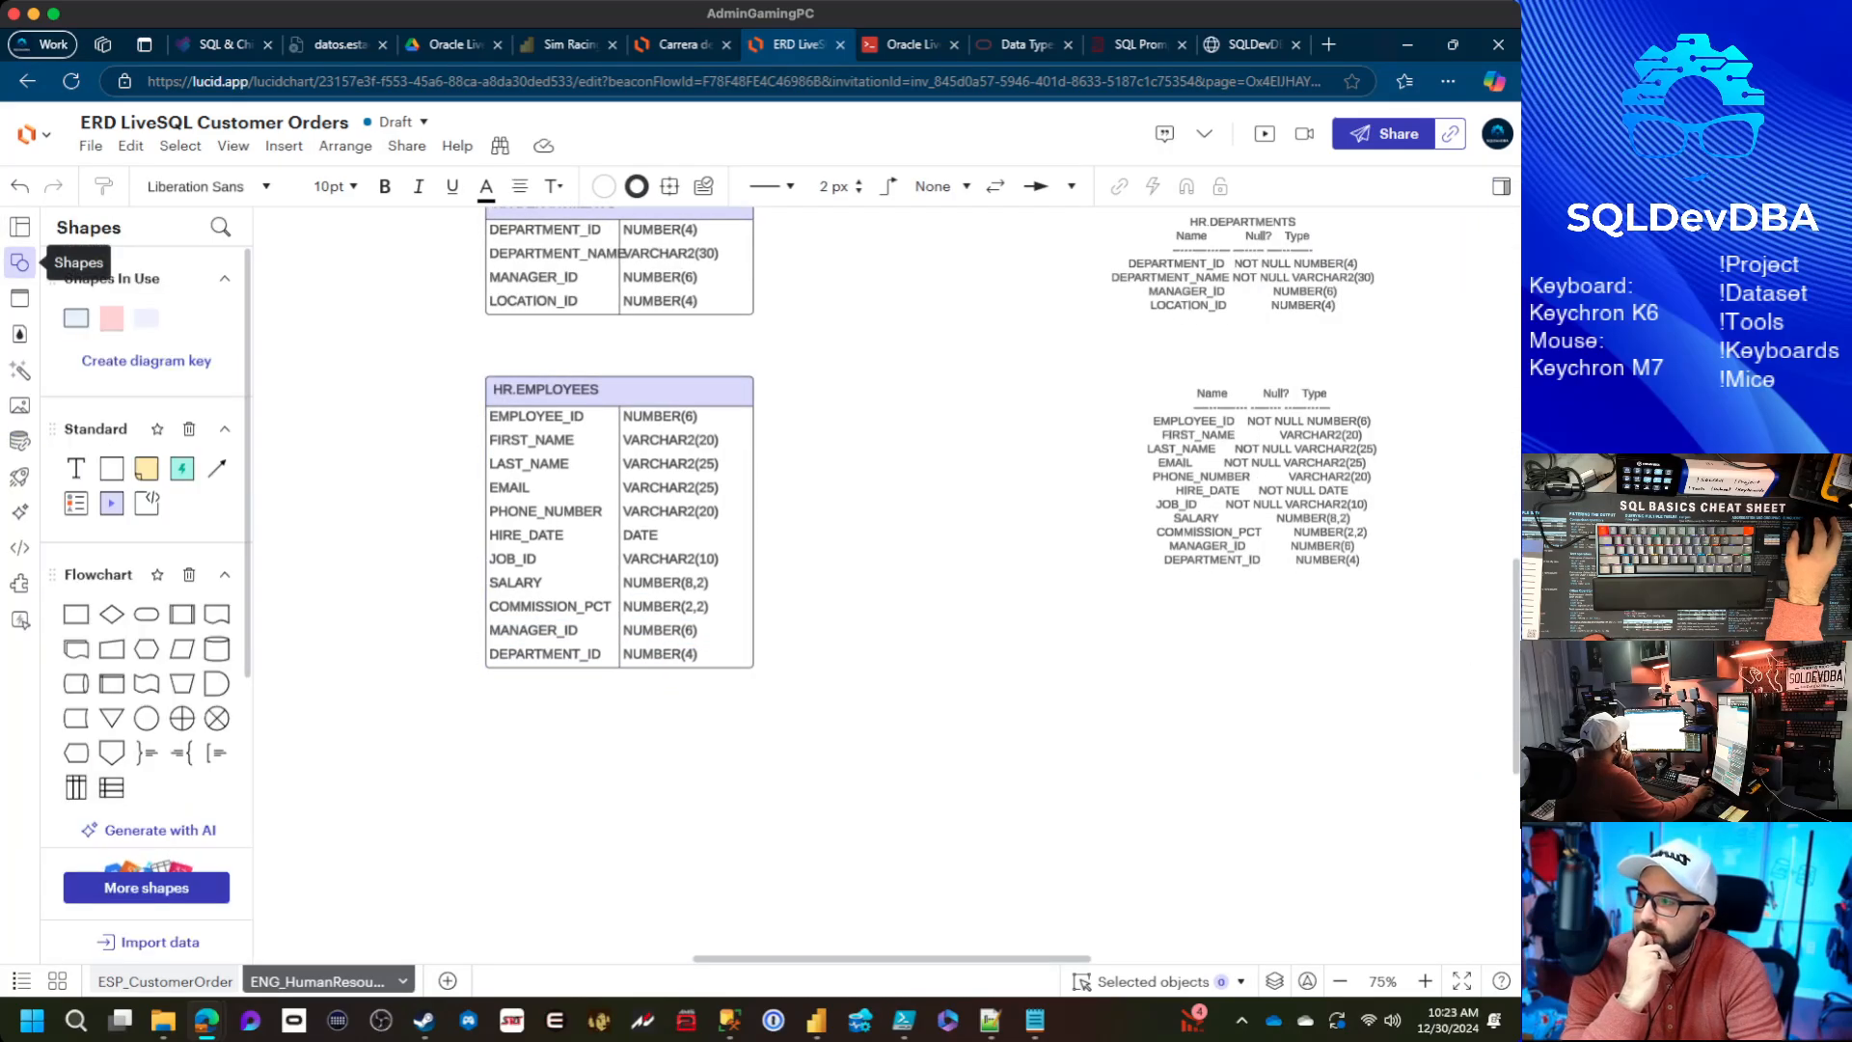
drag(146, 468, 356, 666)
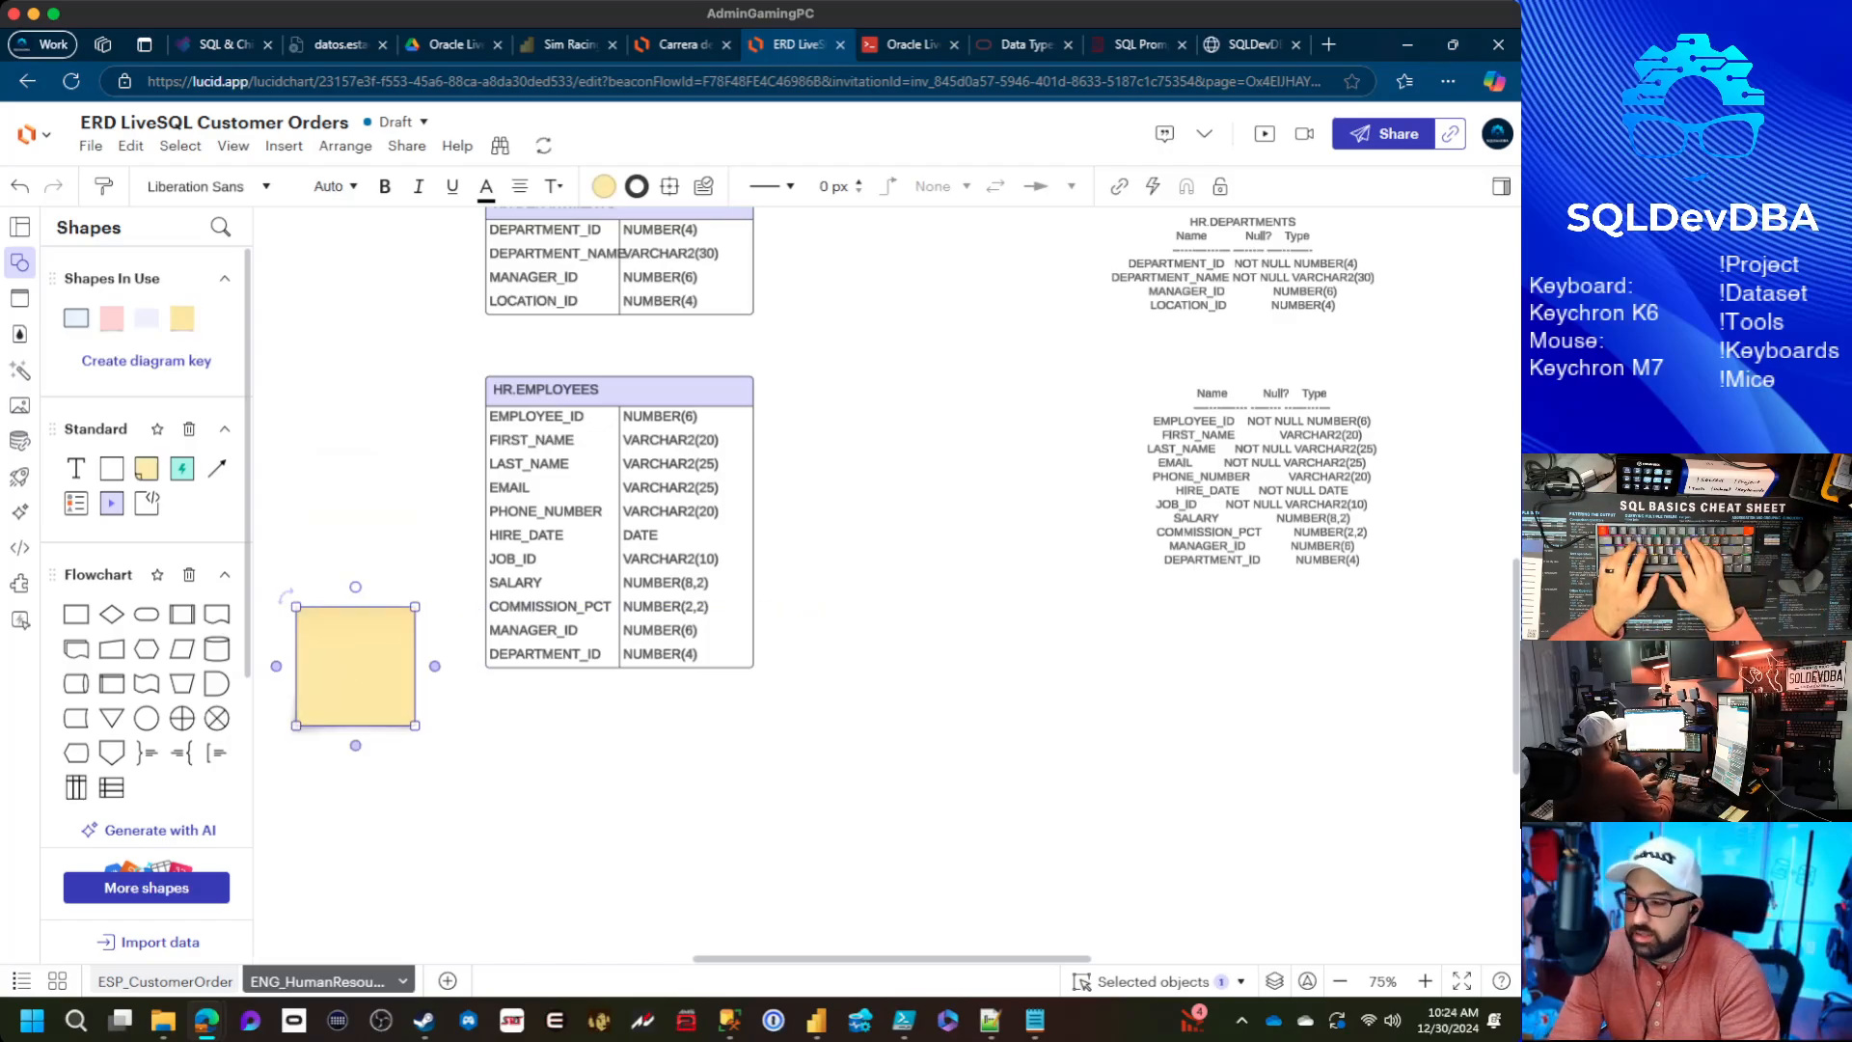
text(Inve)
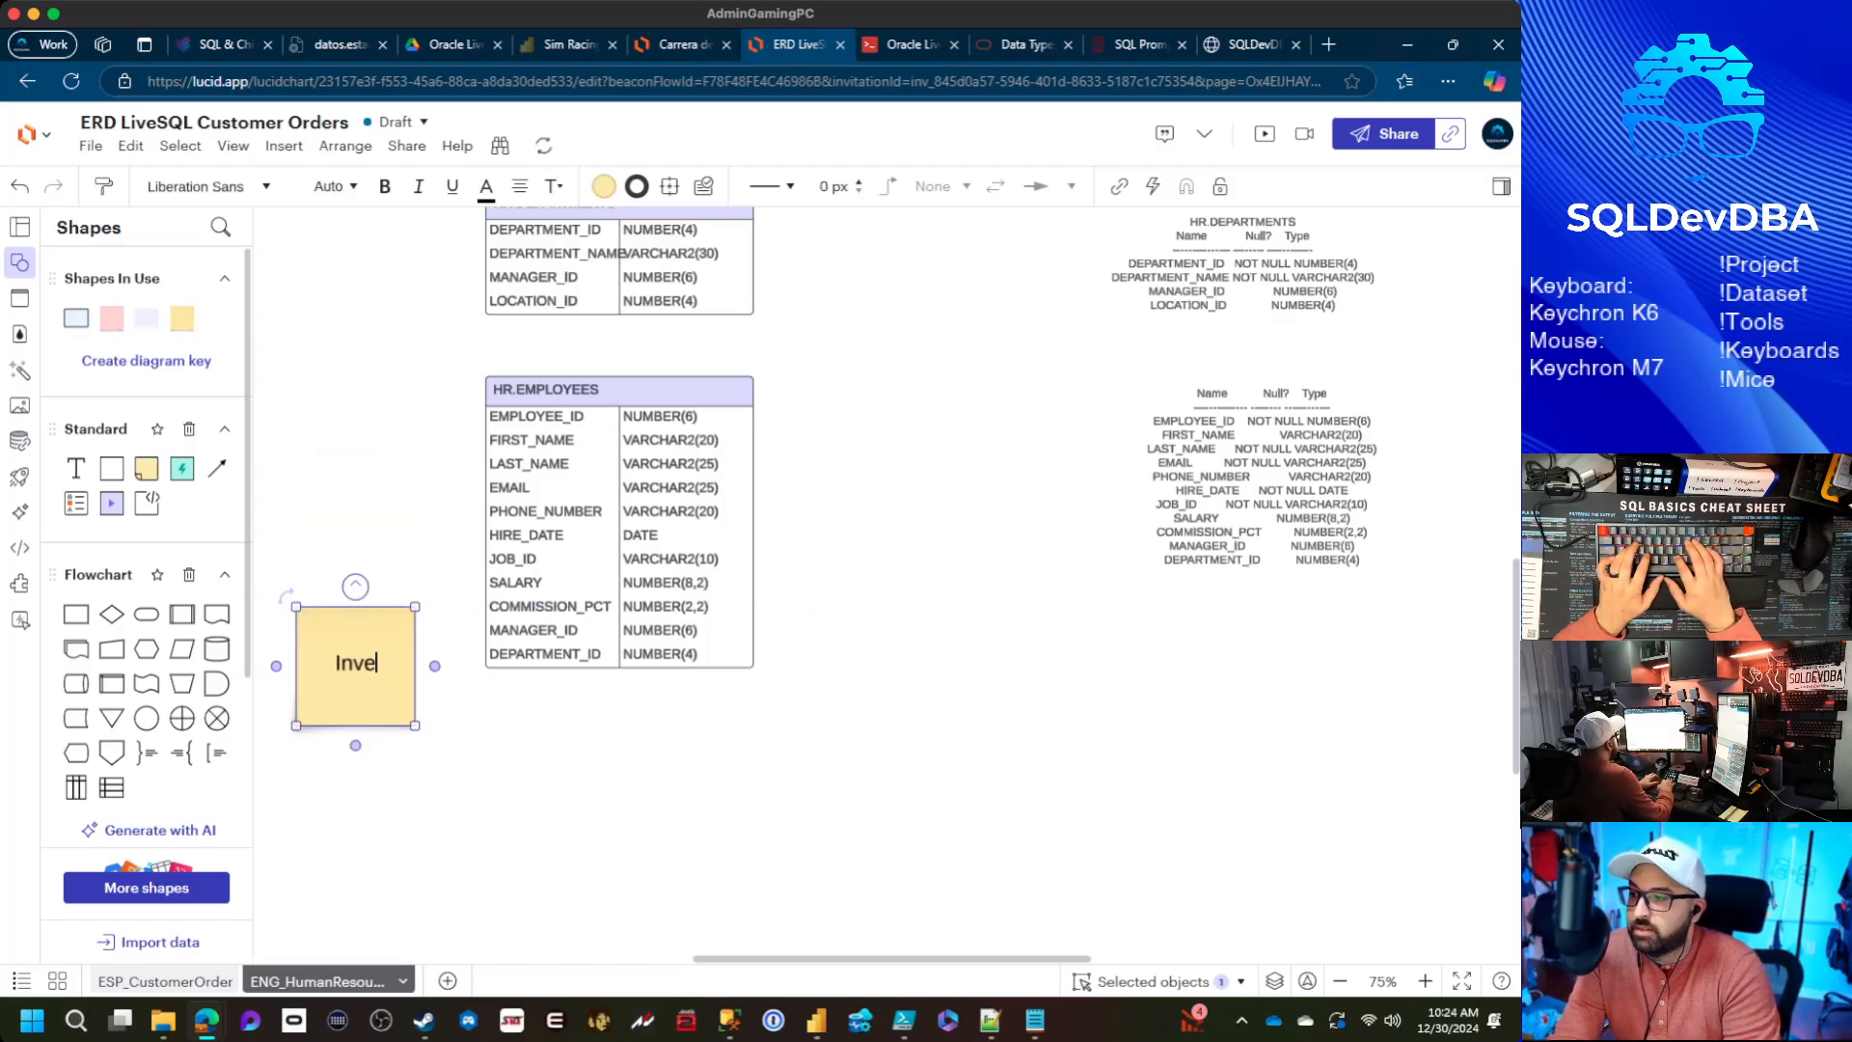
text(stigatio)
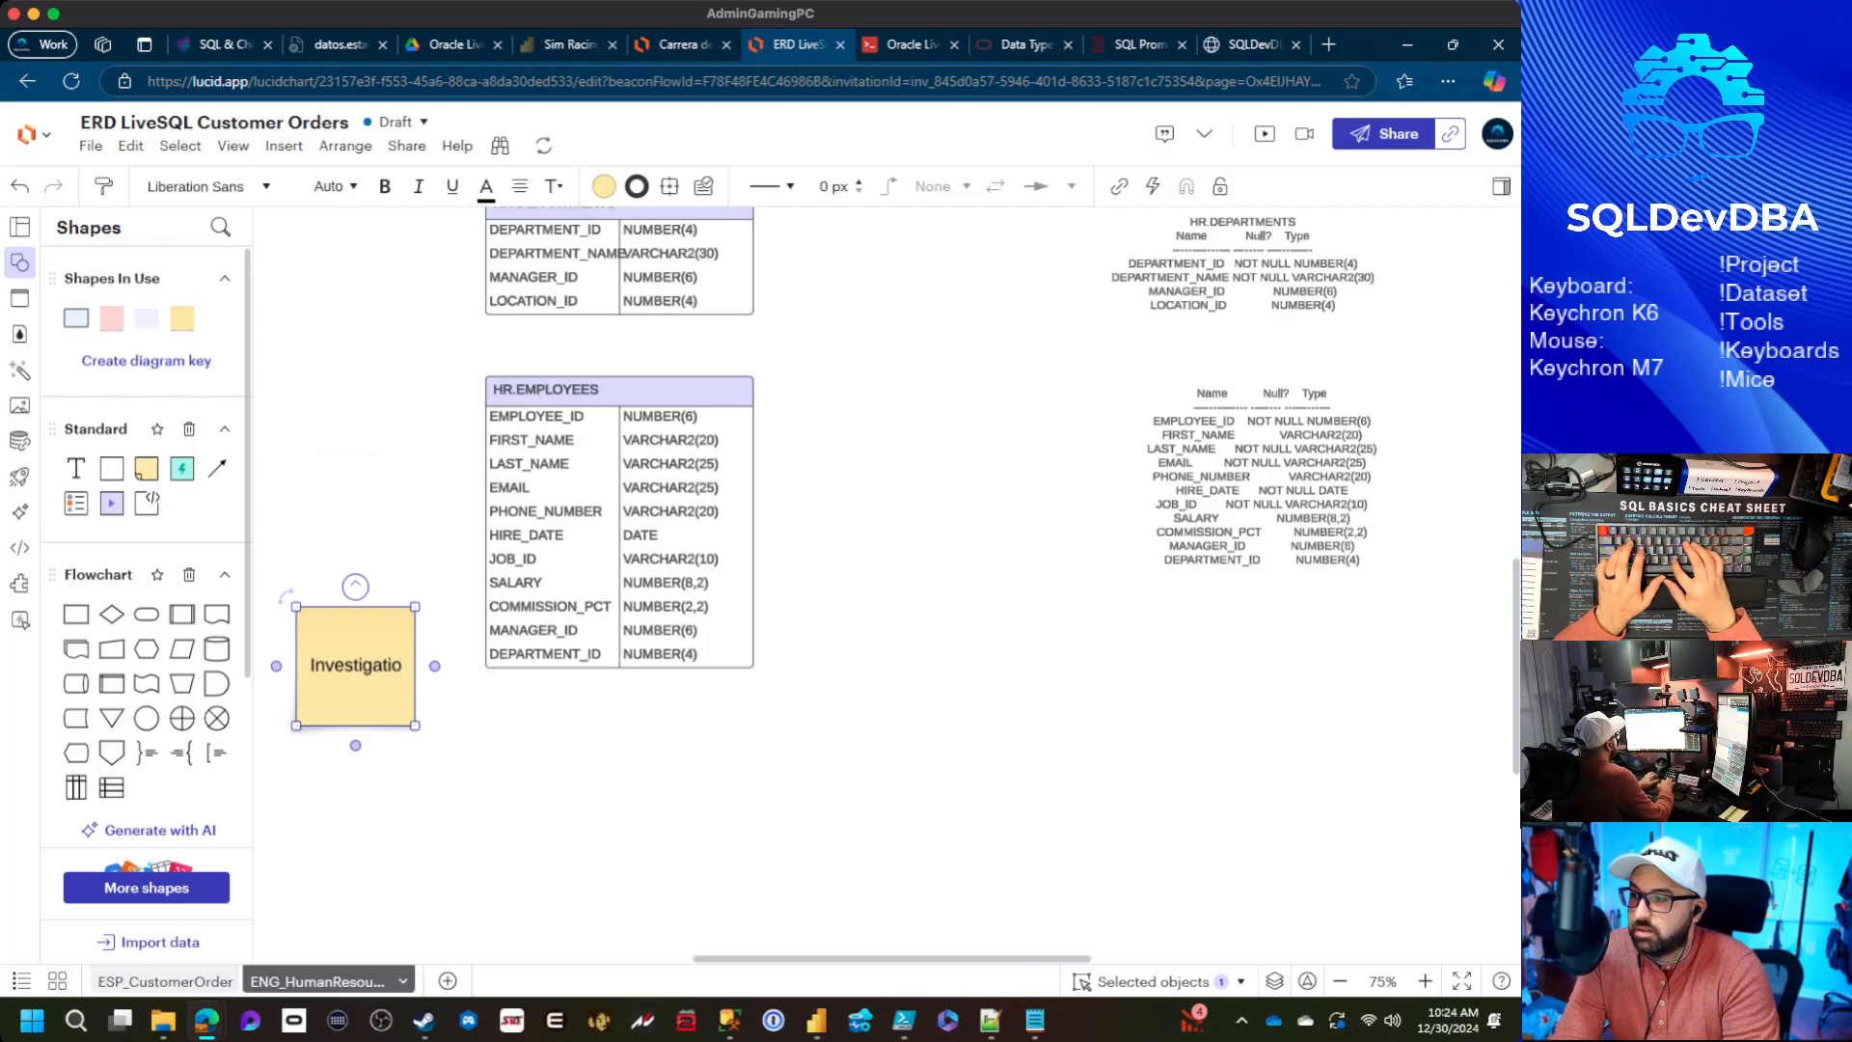
text(n: Are th)
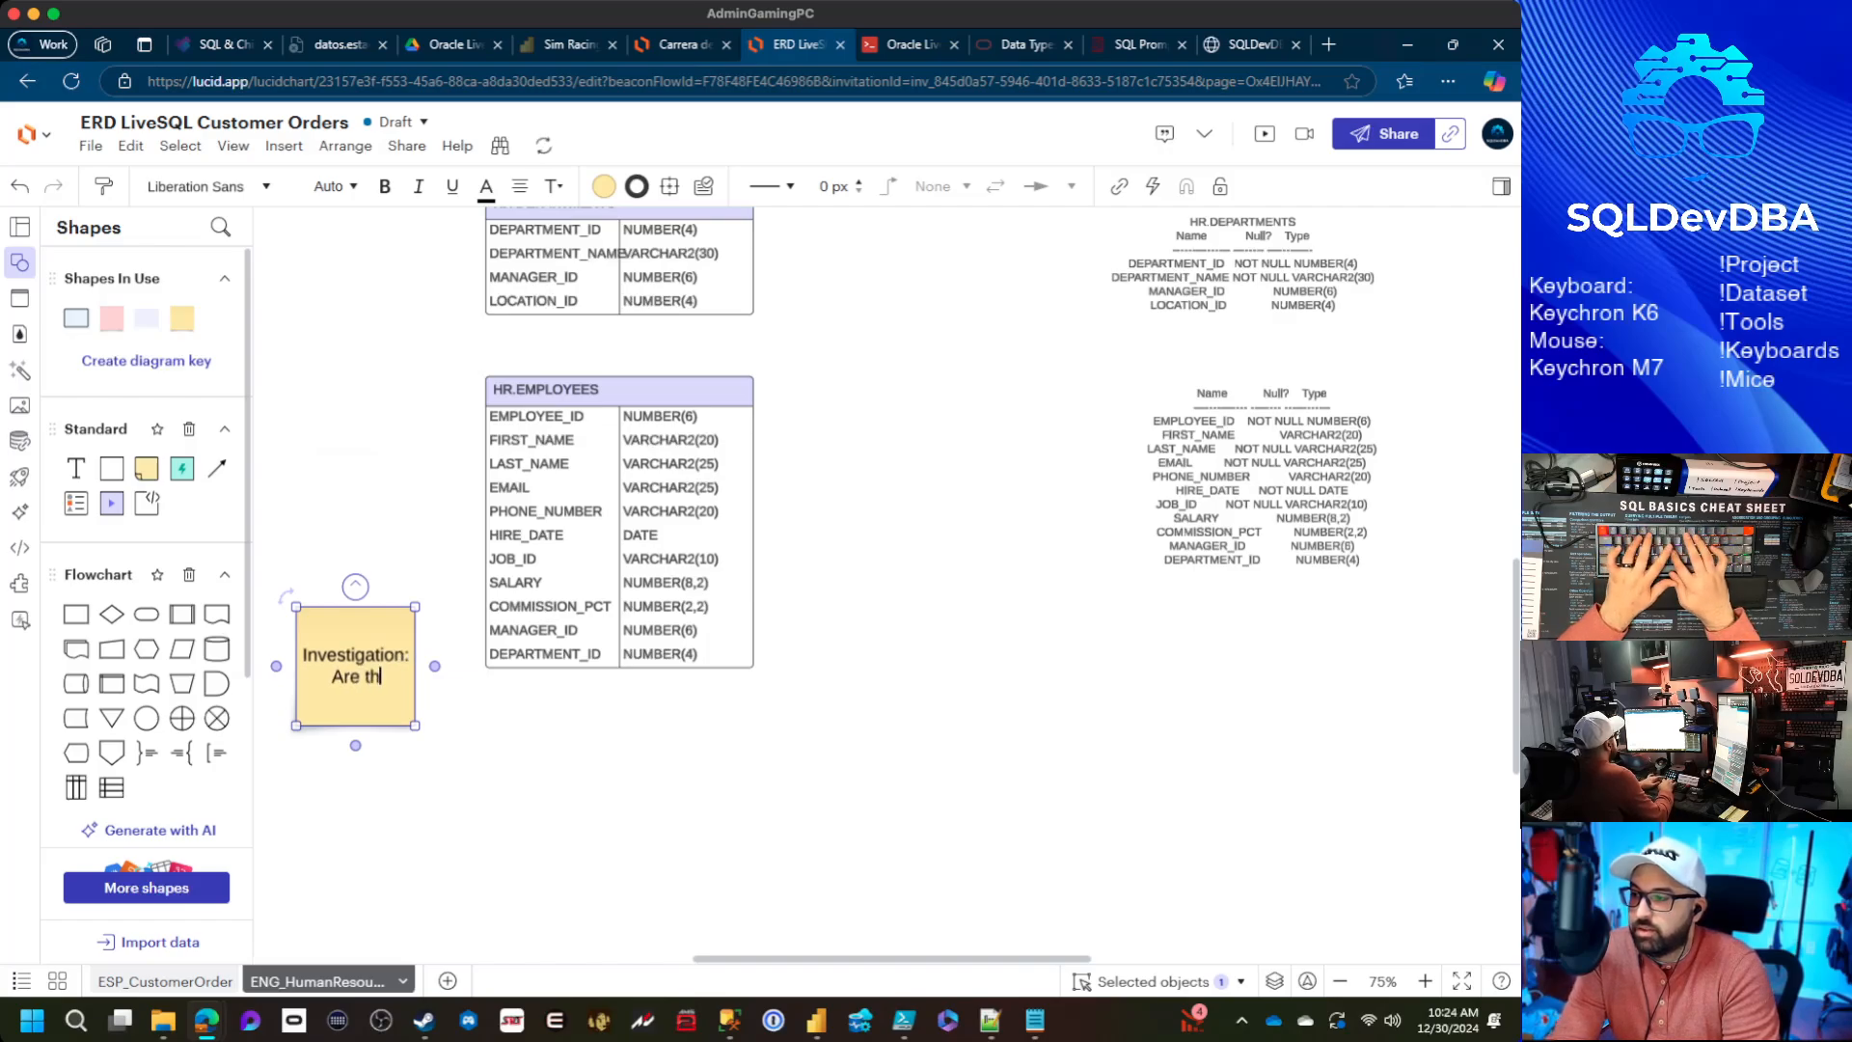
text(ere any em)
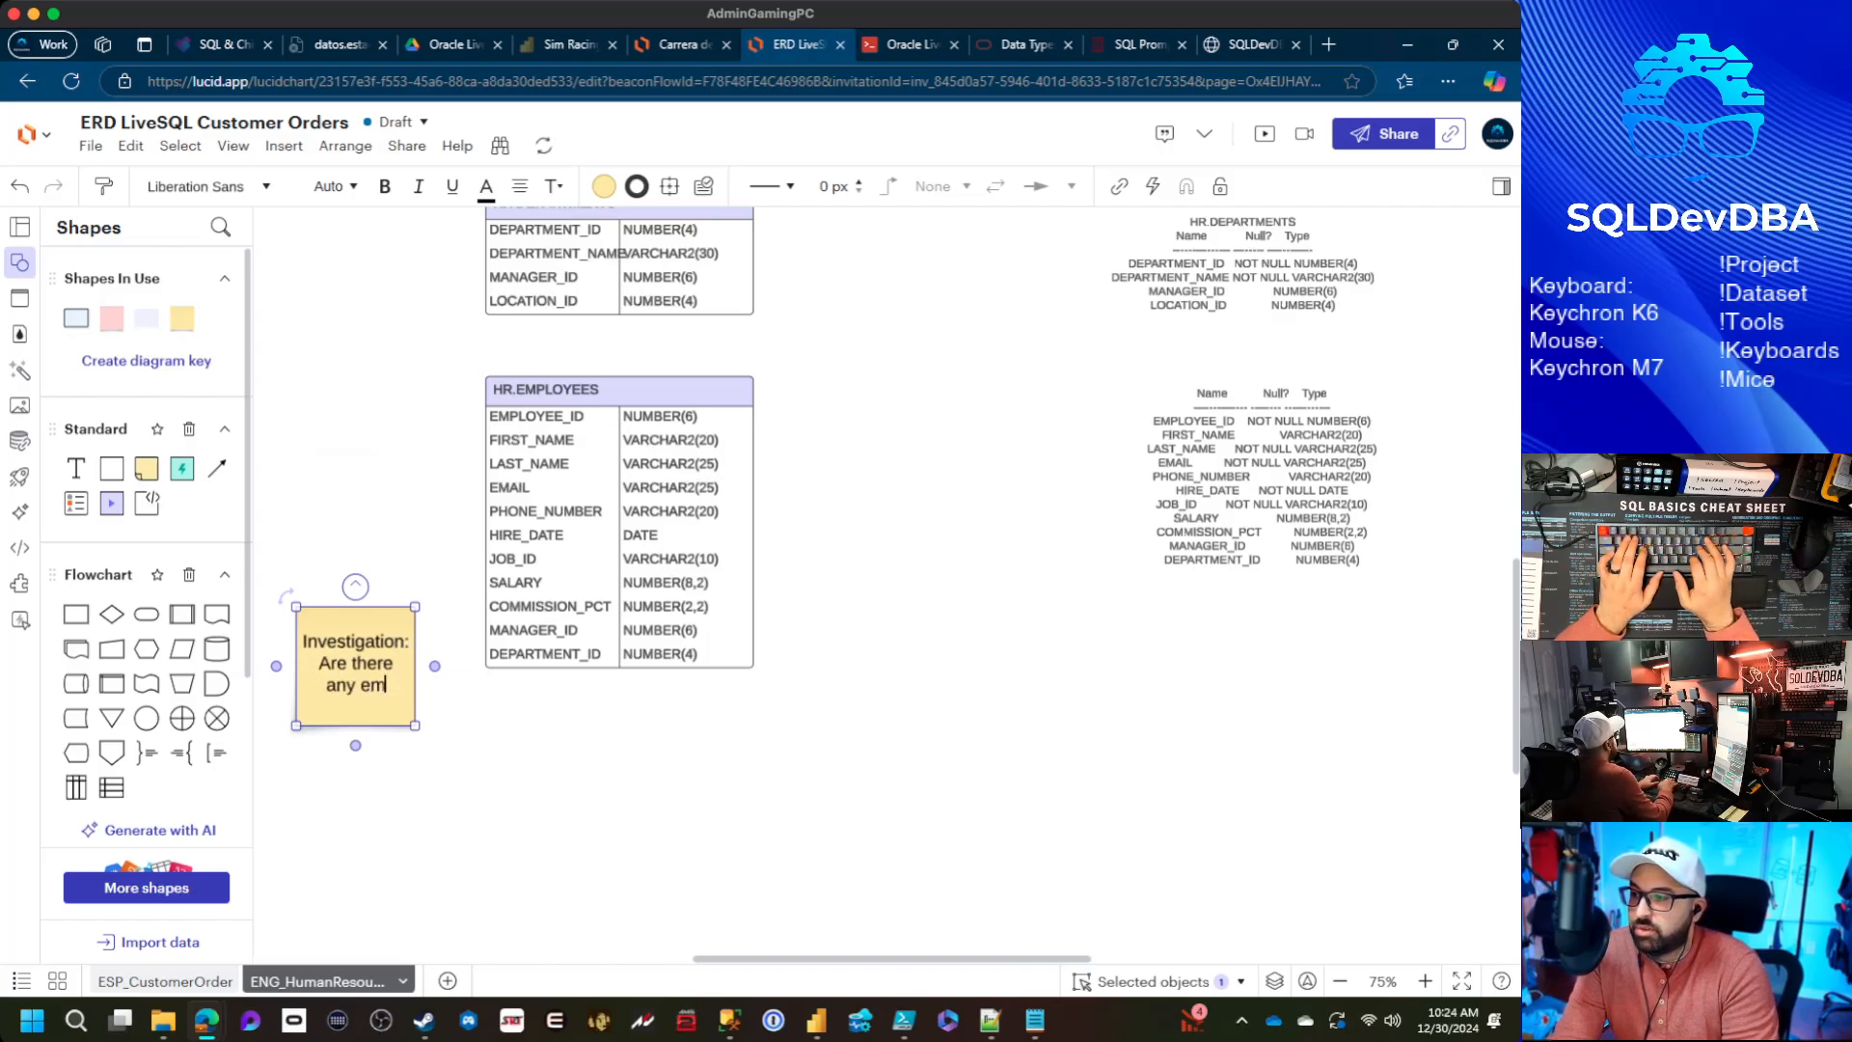
text(ployees that have a)
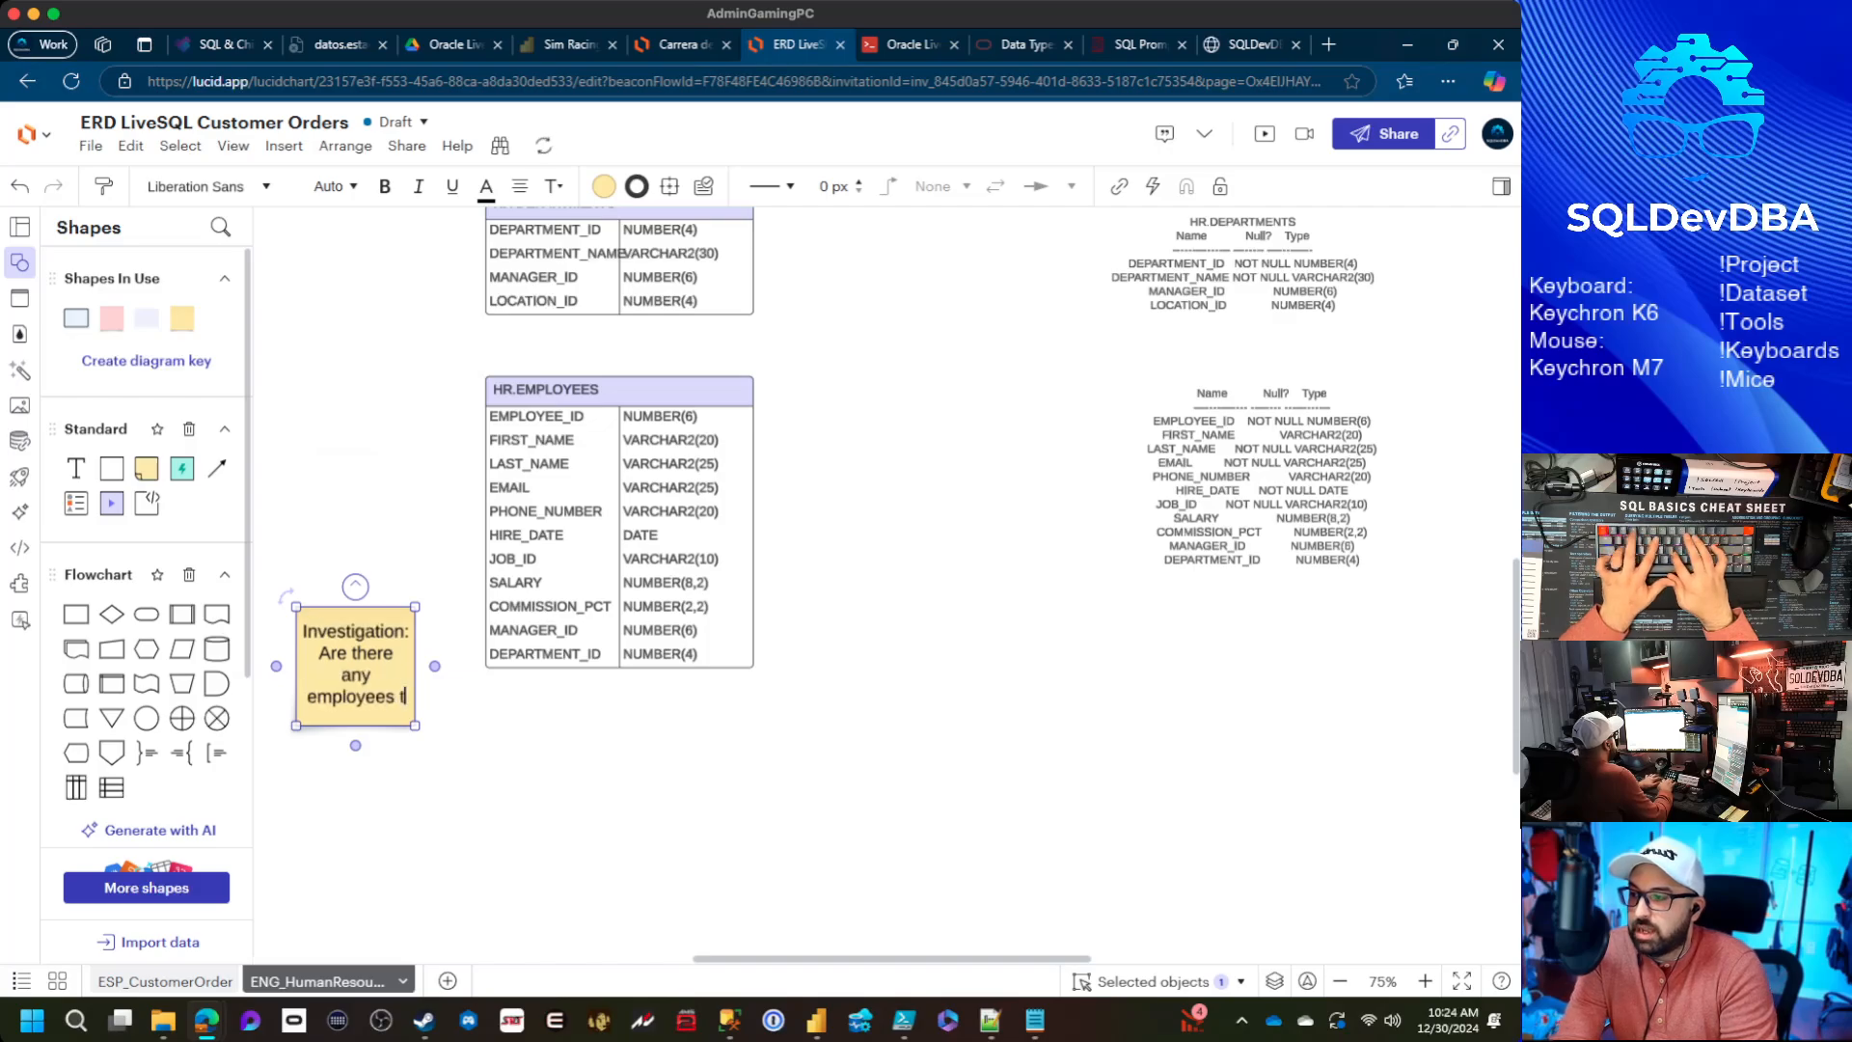
text(ferent)
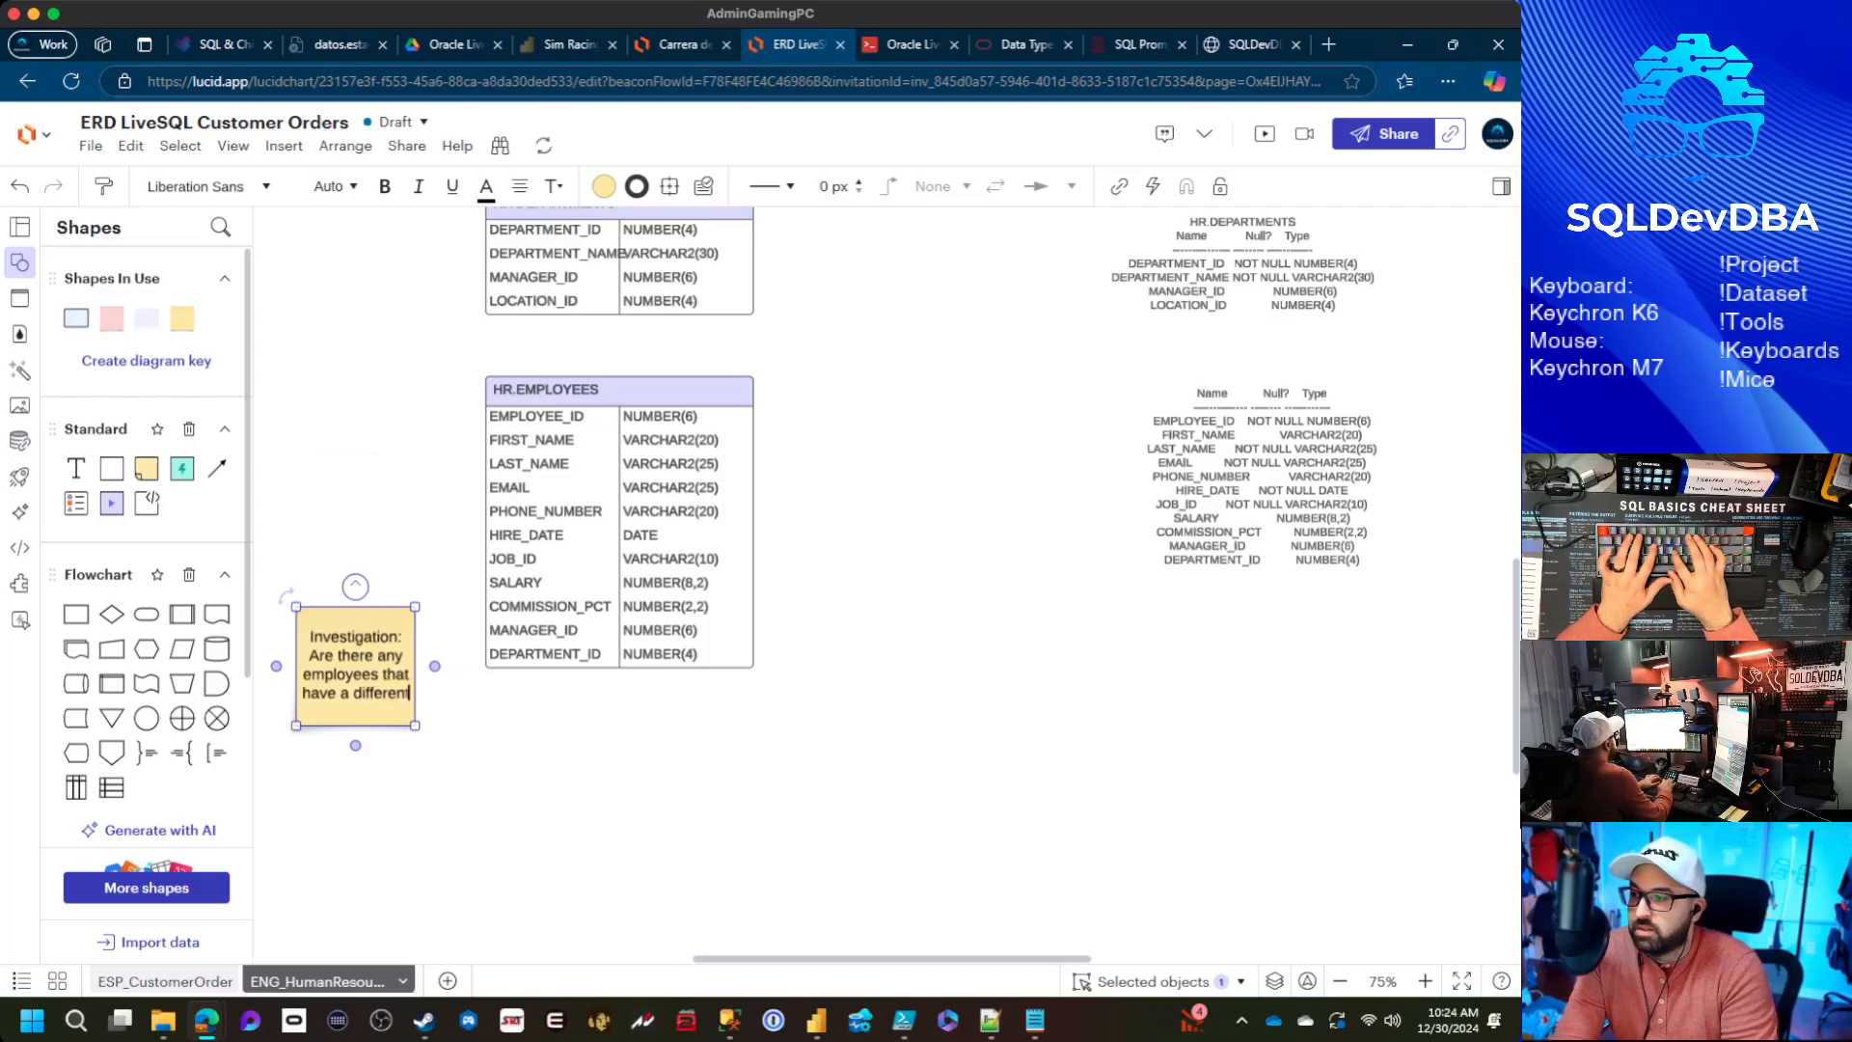
text( department than)
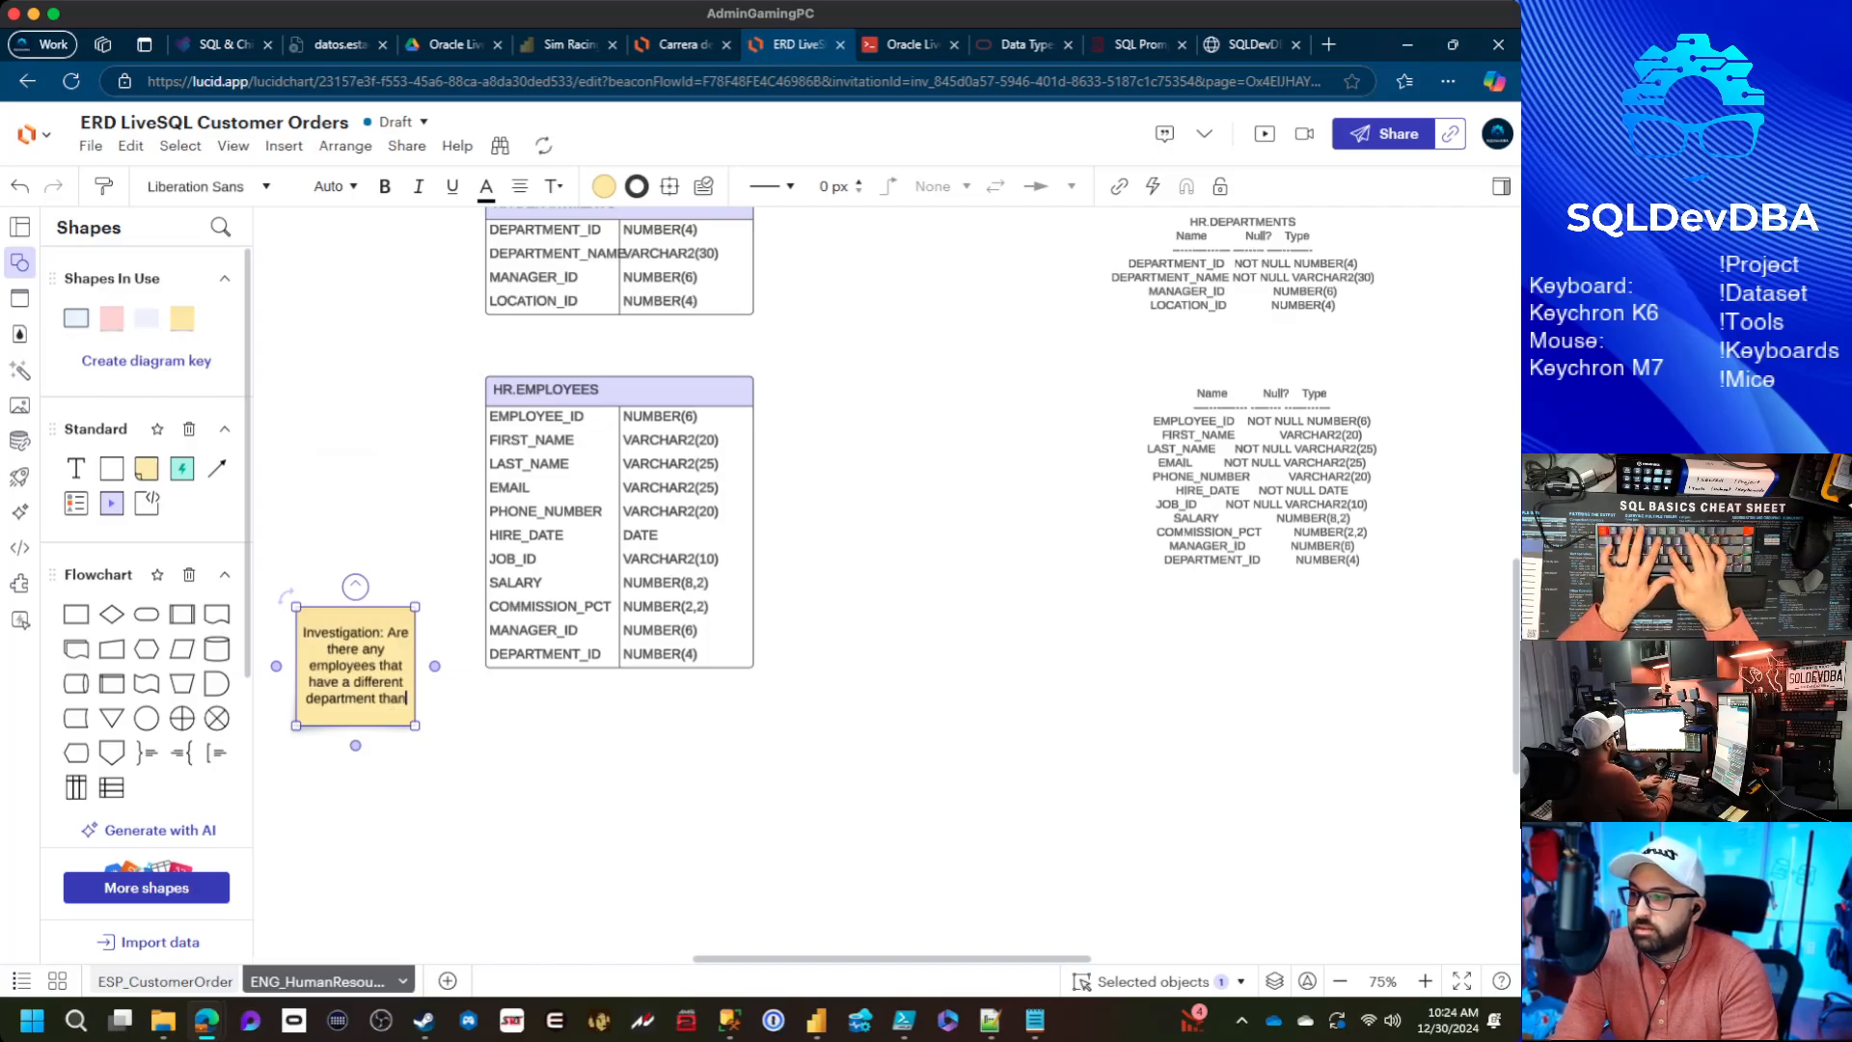
text( their manager)
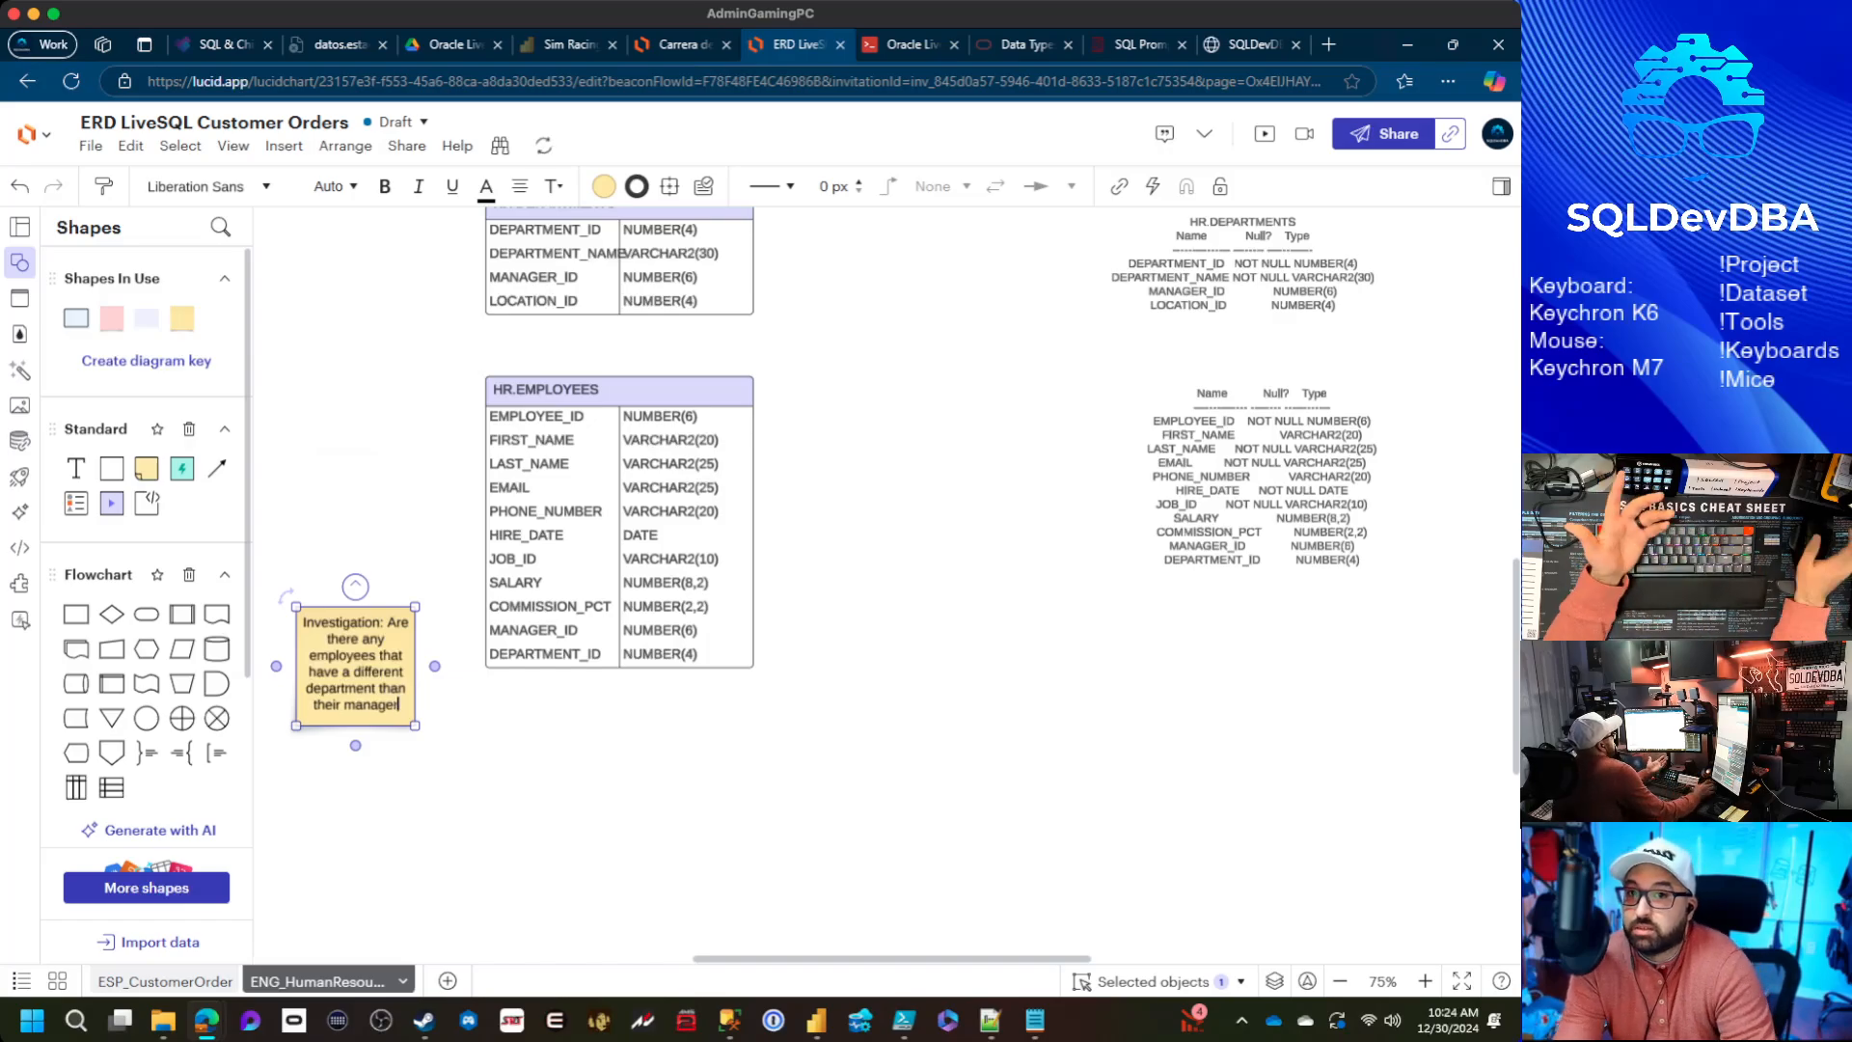
key(Escape)
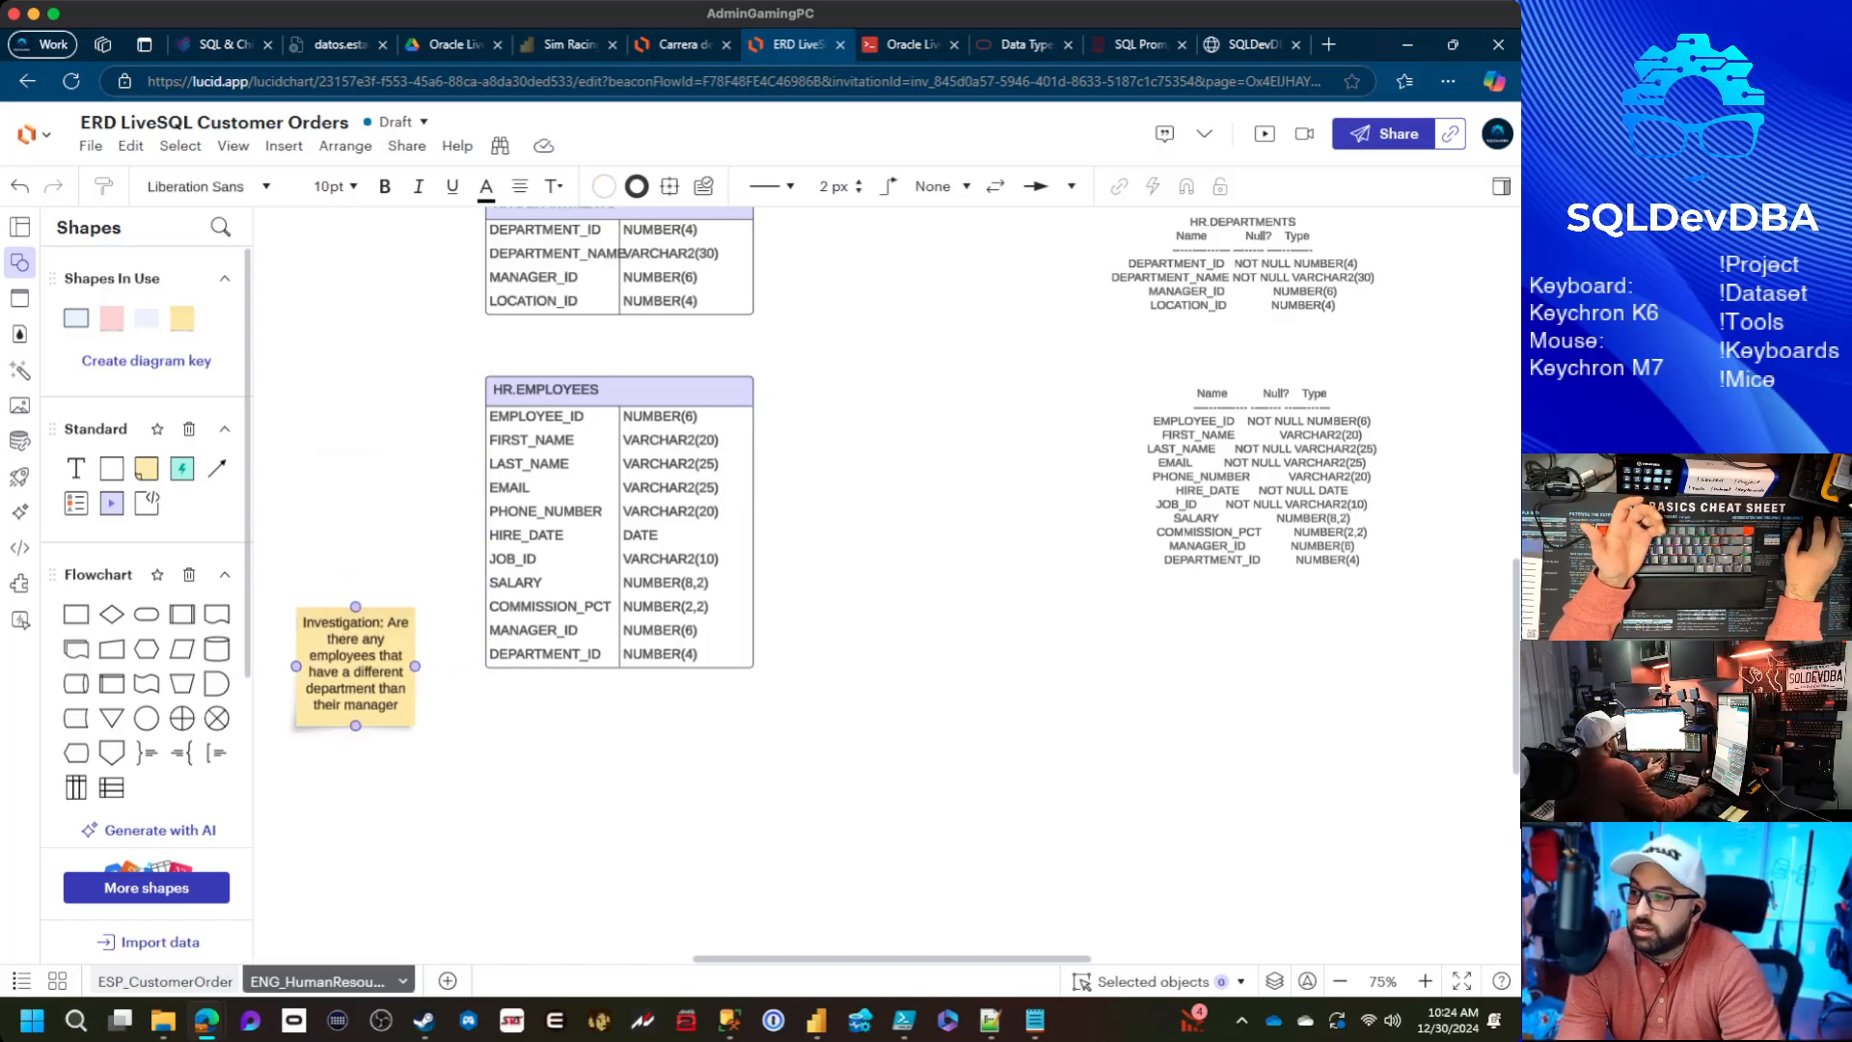
drag(356, 675, 325, 675)
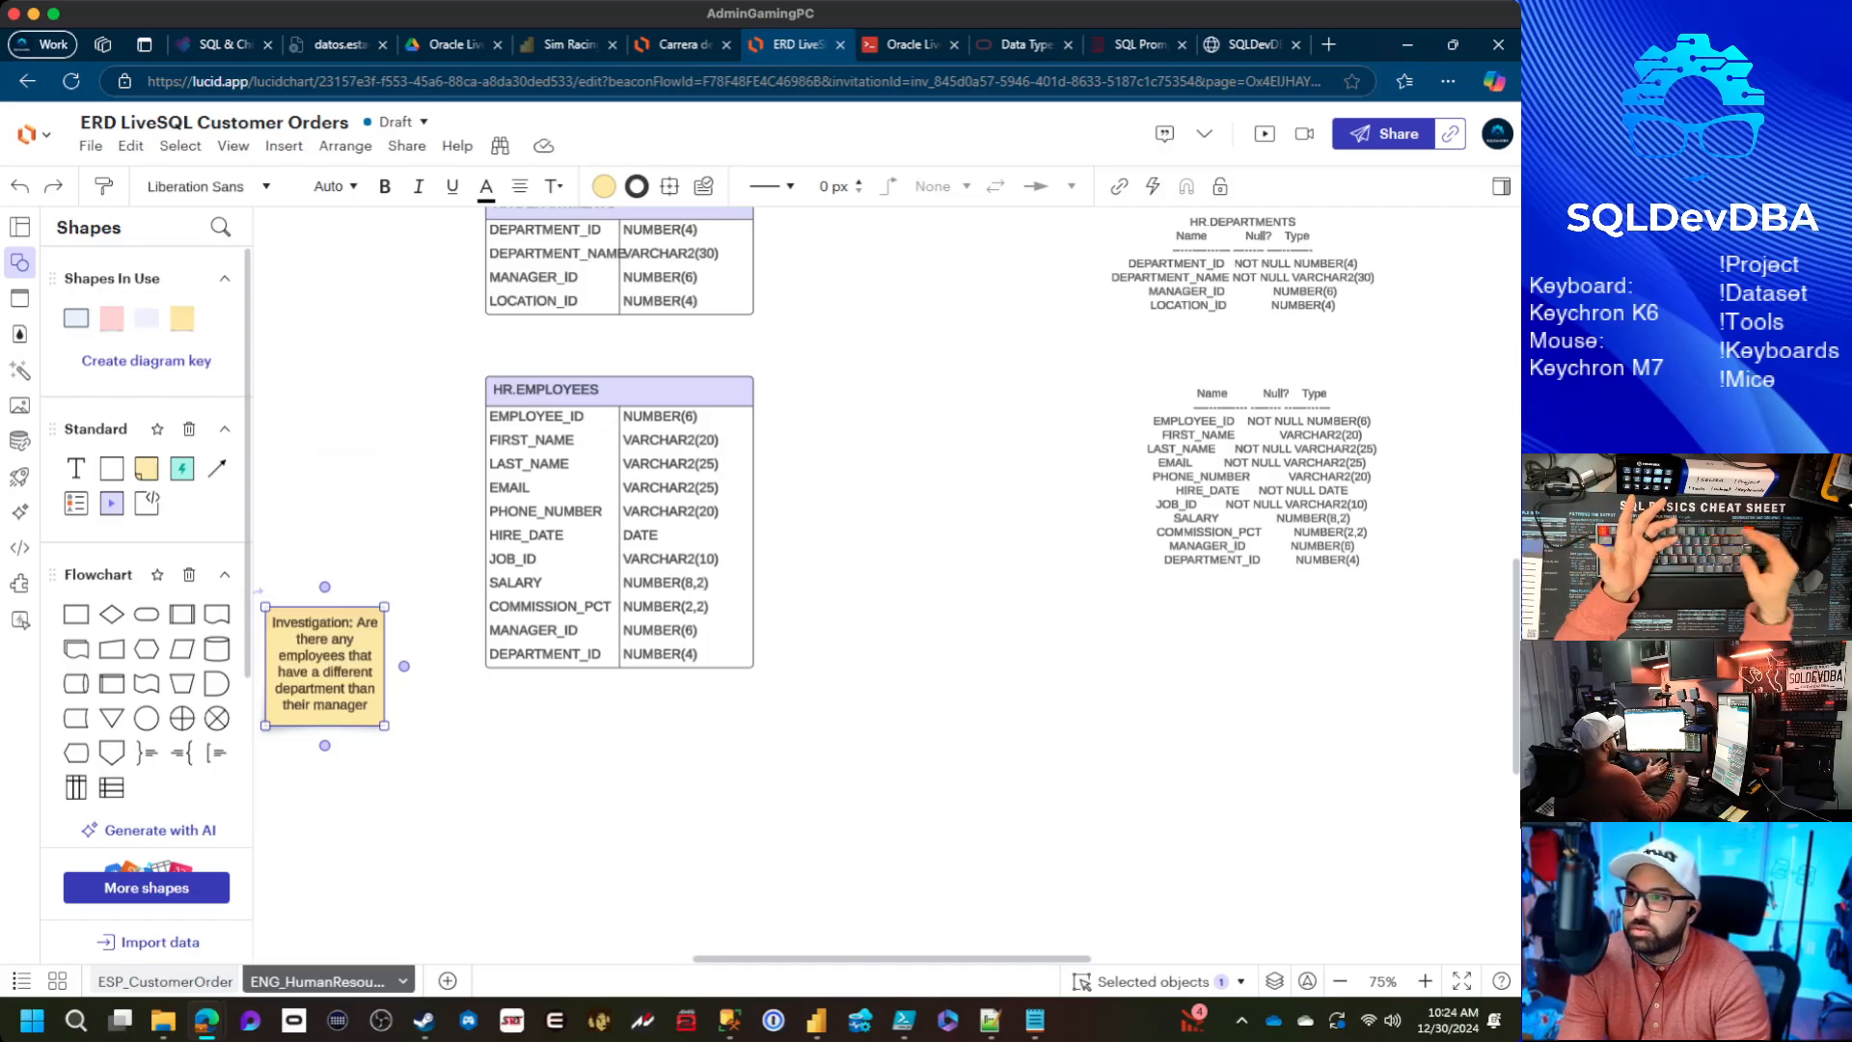
Switch to Oracle Live SQL and look through the available schemas, keeping Human Resources (HR) selected
key(ctrl+Tab)
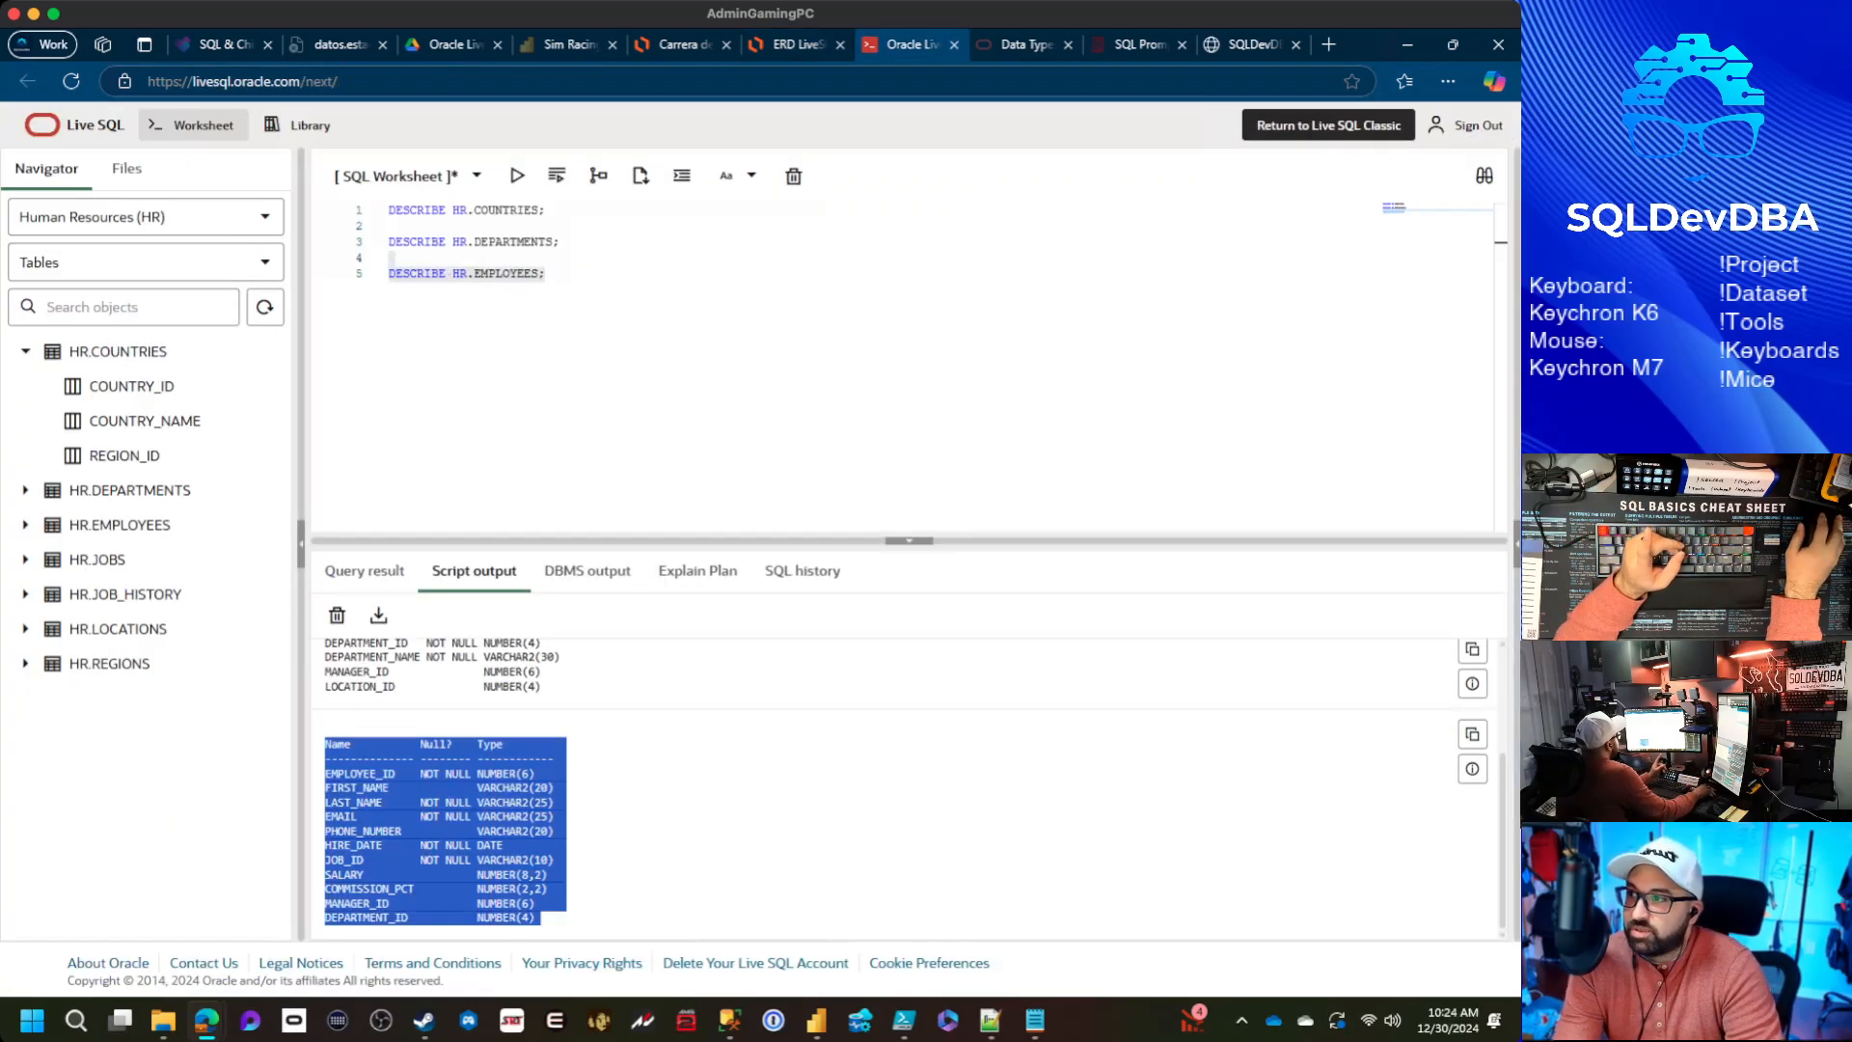
click(546, 274)
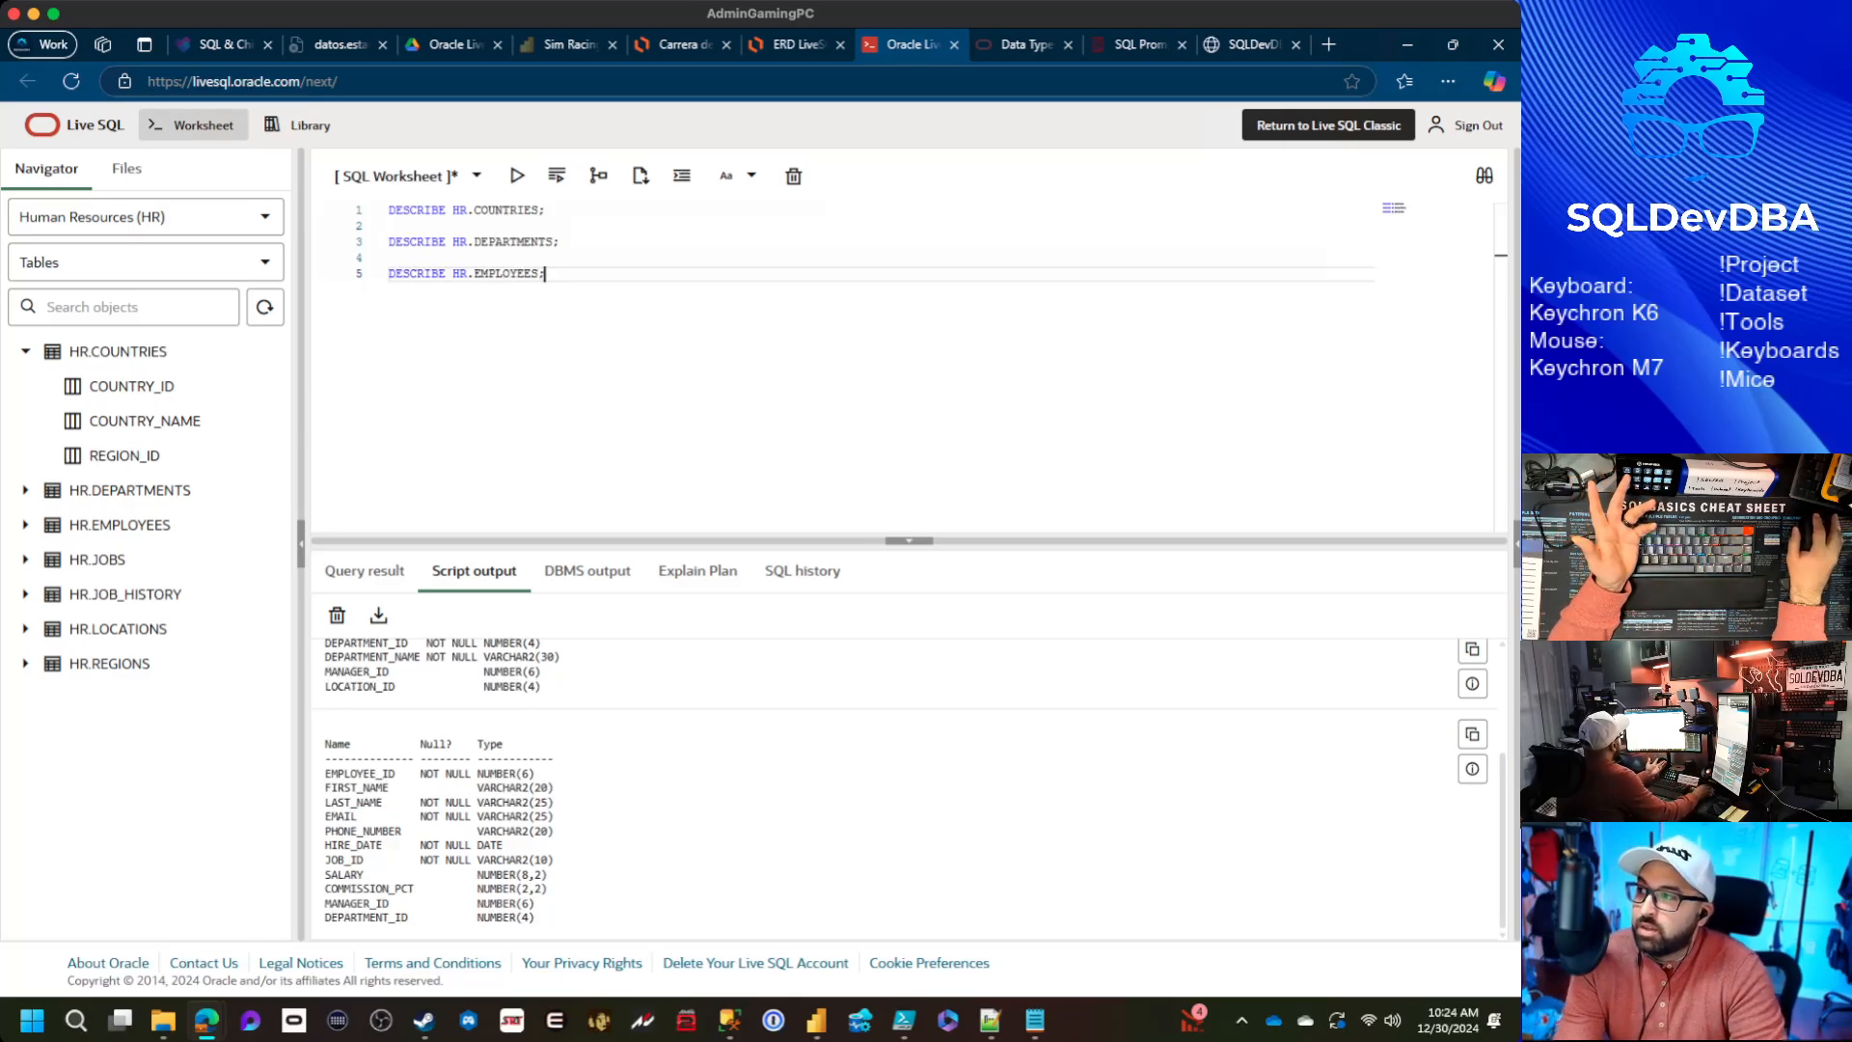
click(232, 217)
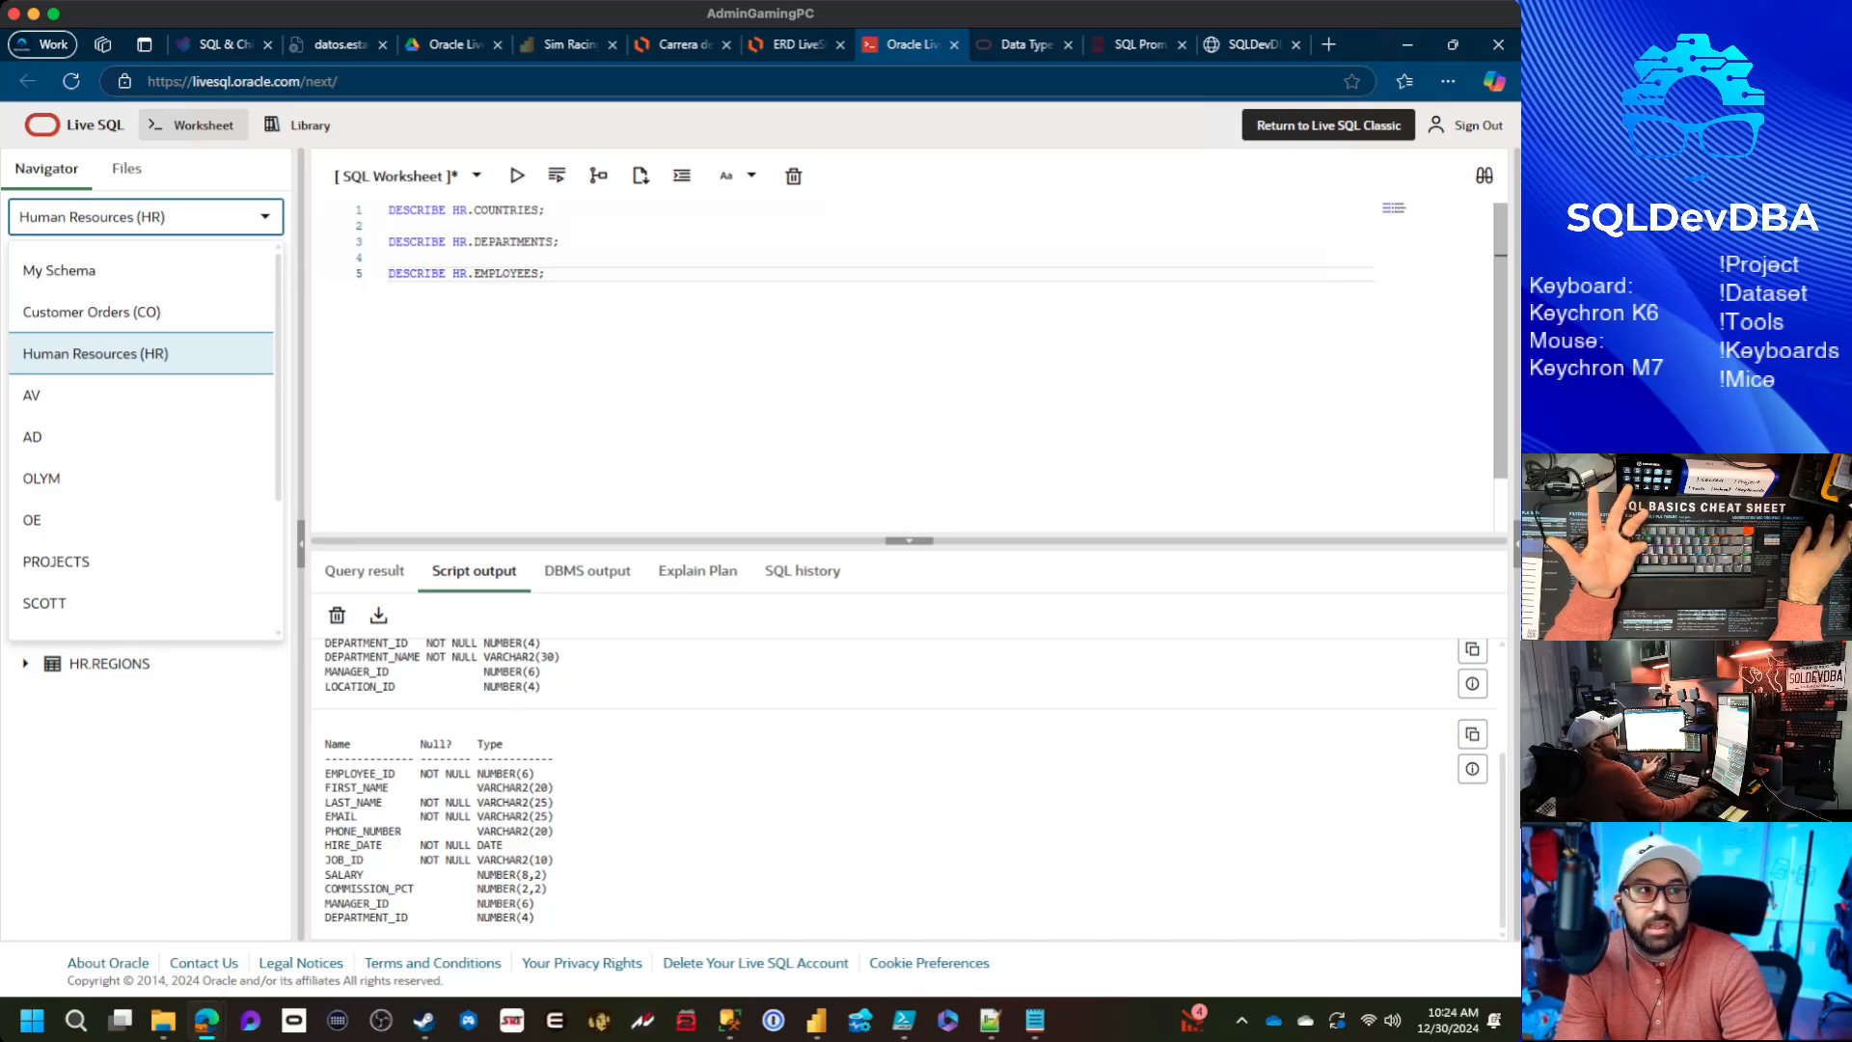
click(547, 274)
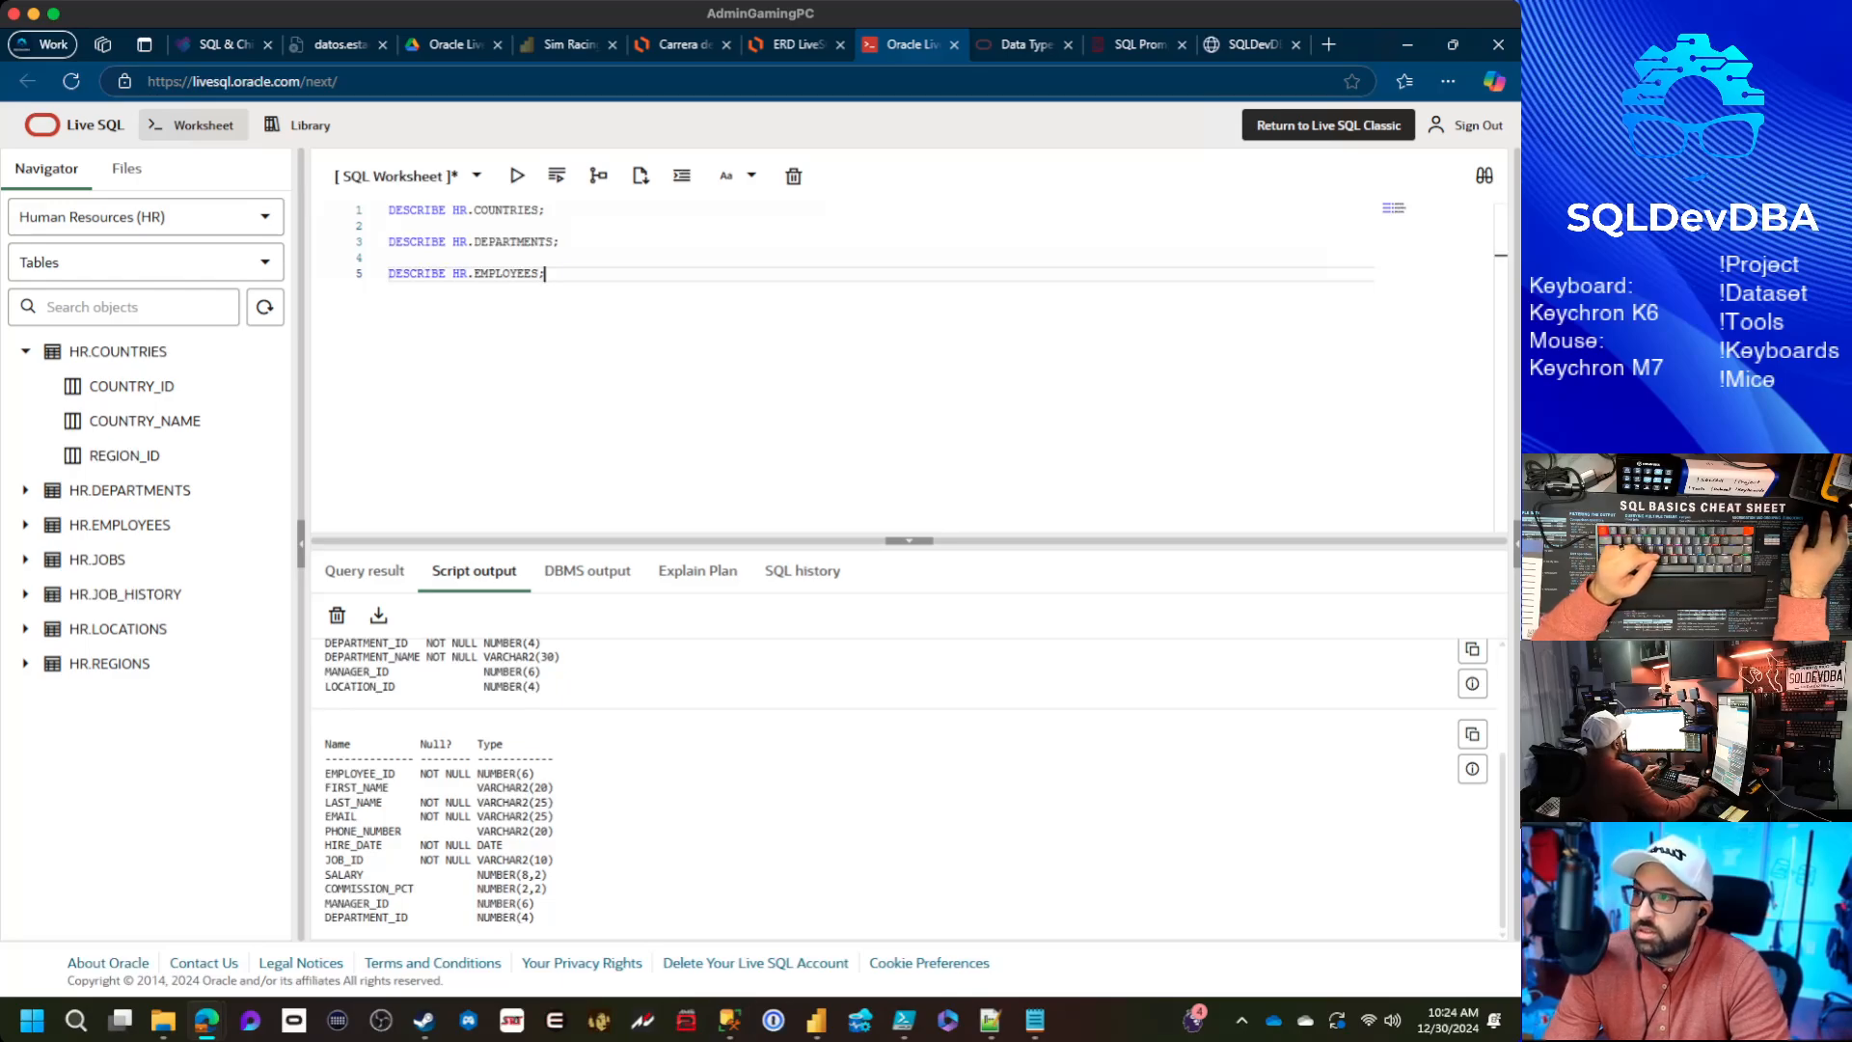
Return to the Lucidchart diagram and review the HR.COUNTRIES, HR.DEPARTMENTS and HR.EMPLOYEES entities together
click(799, 44)
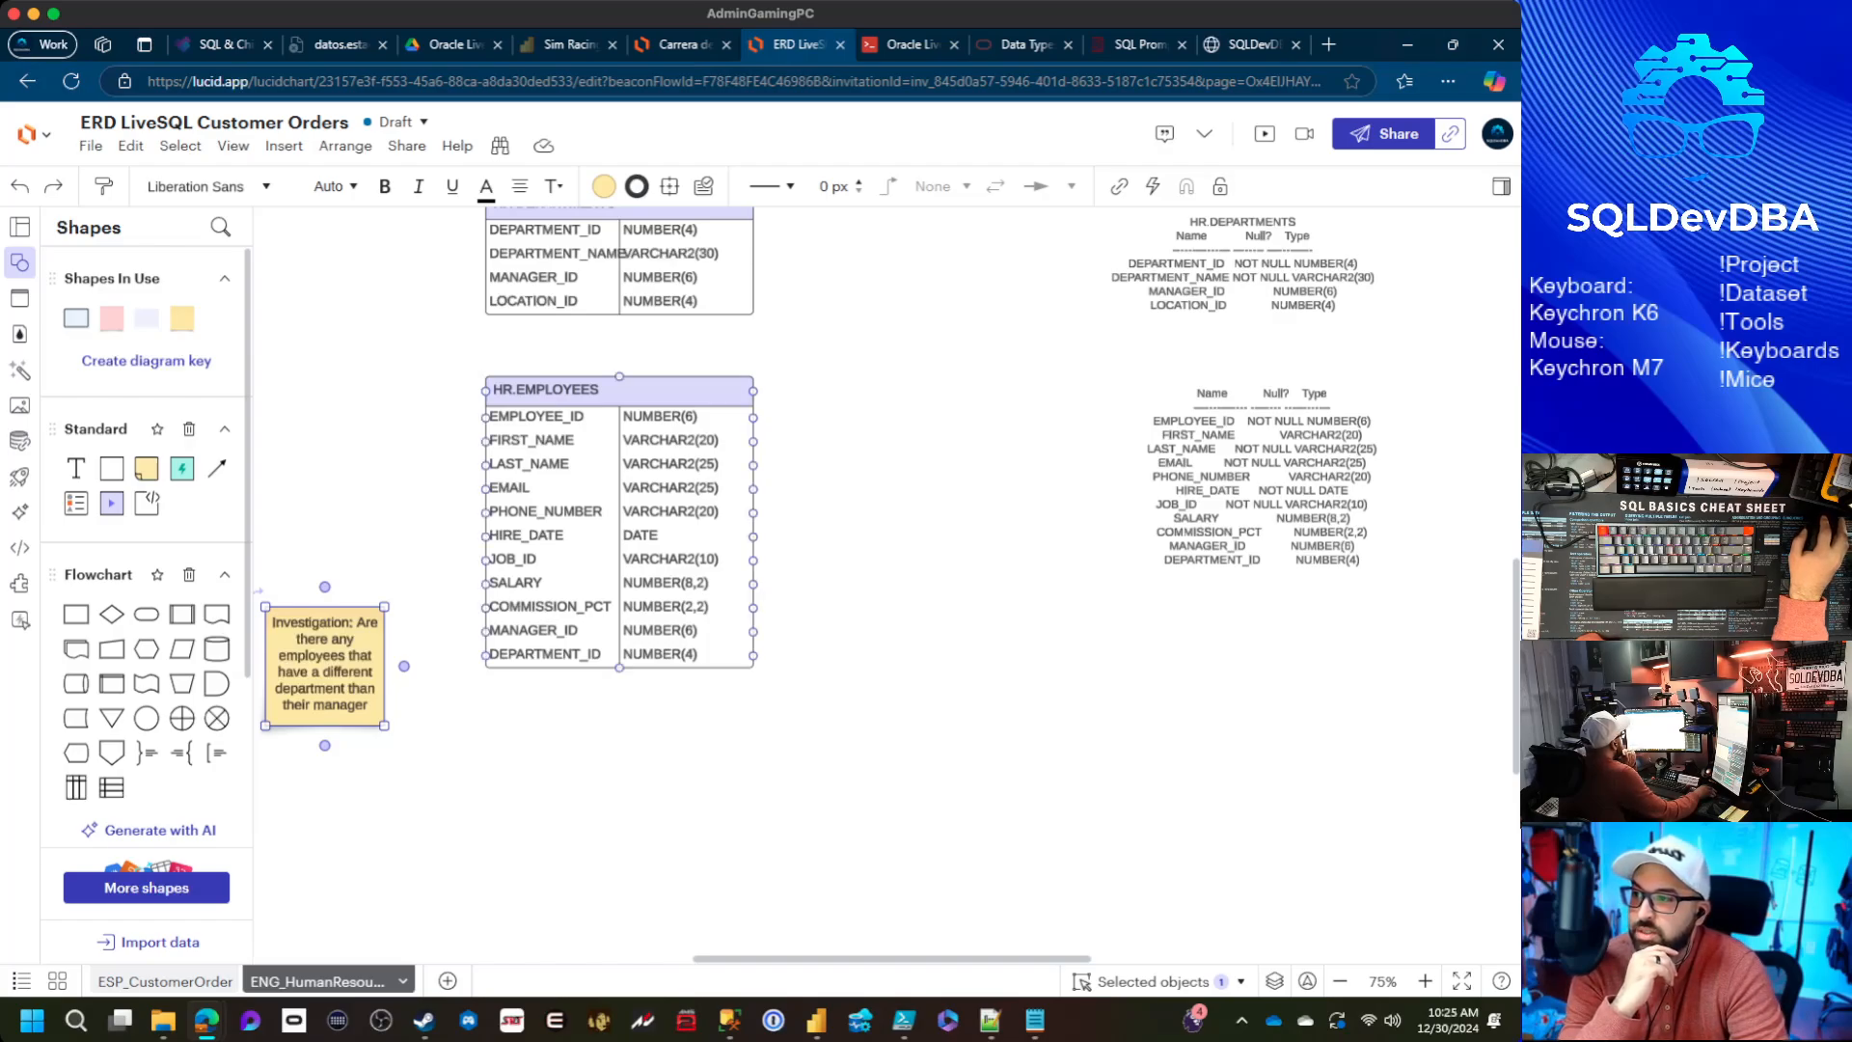
click(578, 415)
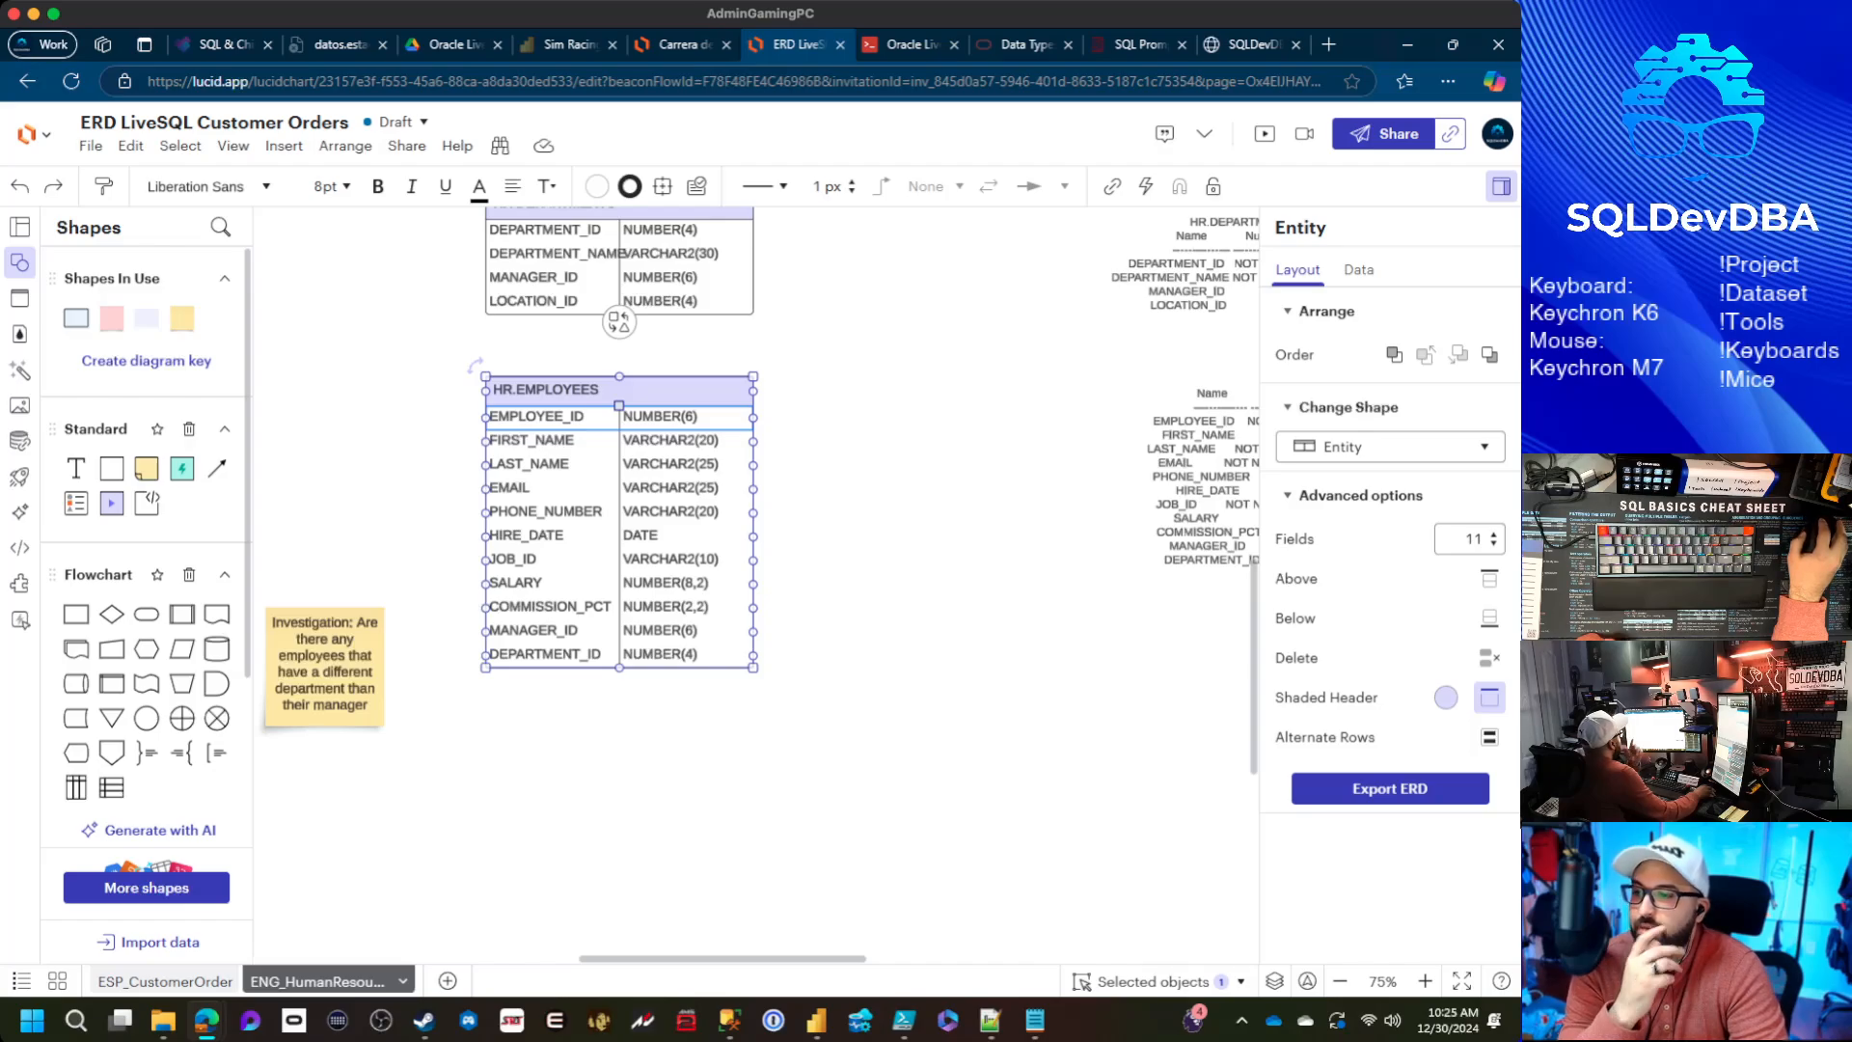
key(Escape)
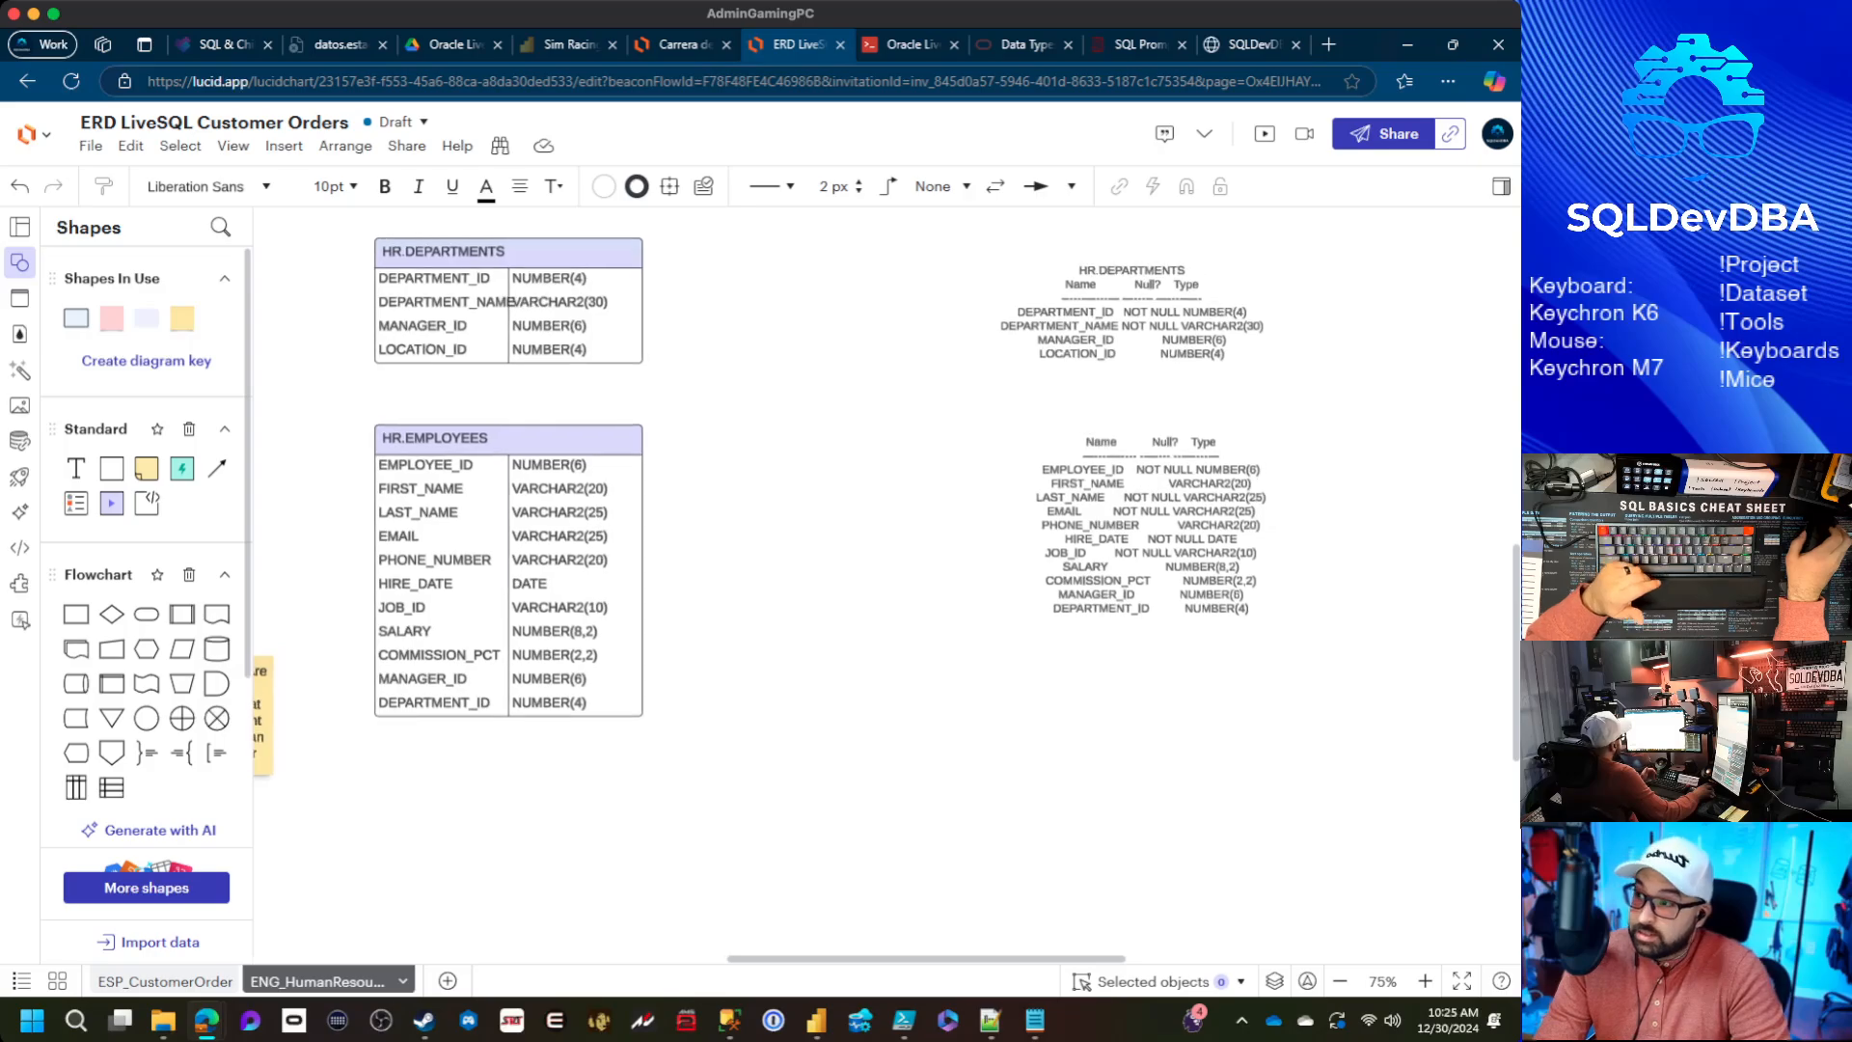
drag(509, 571, 563, 697)
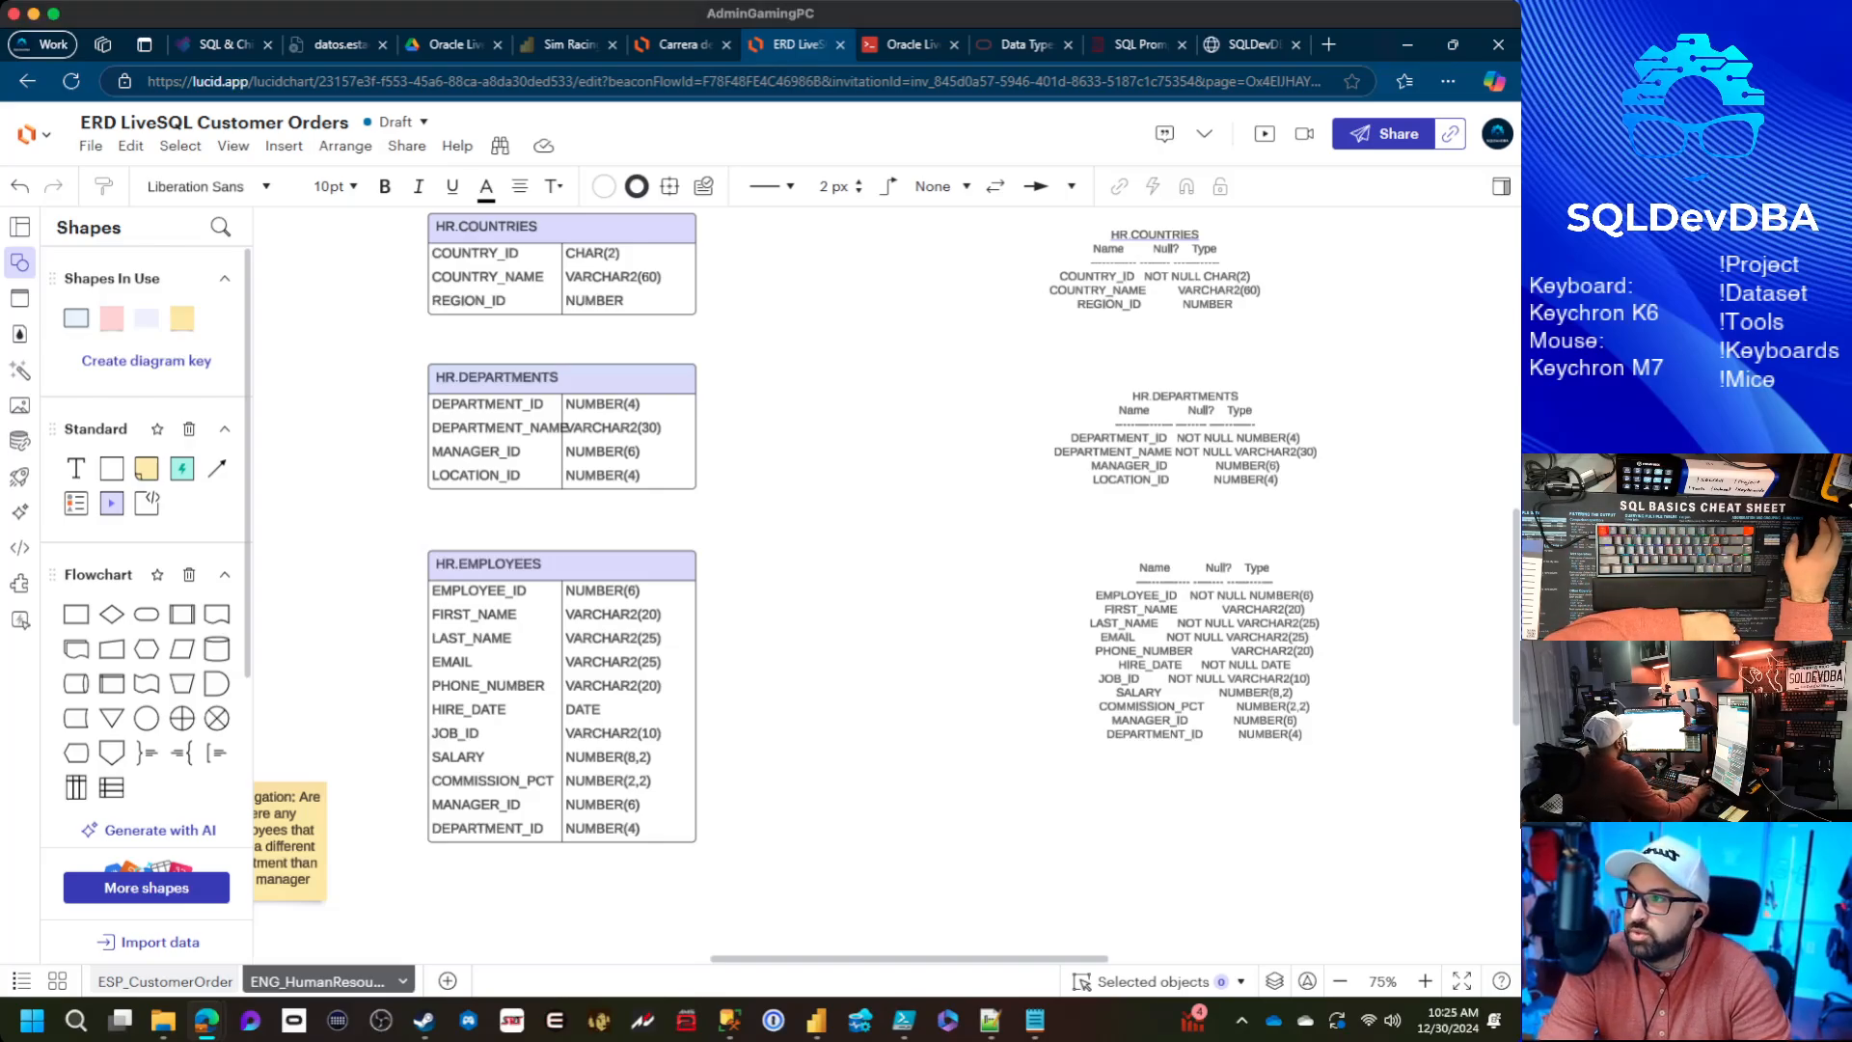
Switch to Oracle Live SQL, add a DESCRIBE statement for HR.JOBS to the worksheet and run only that statement
key(ctrl+Tab)
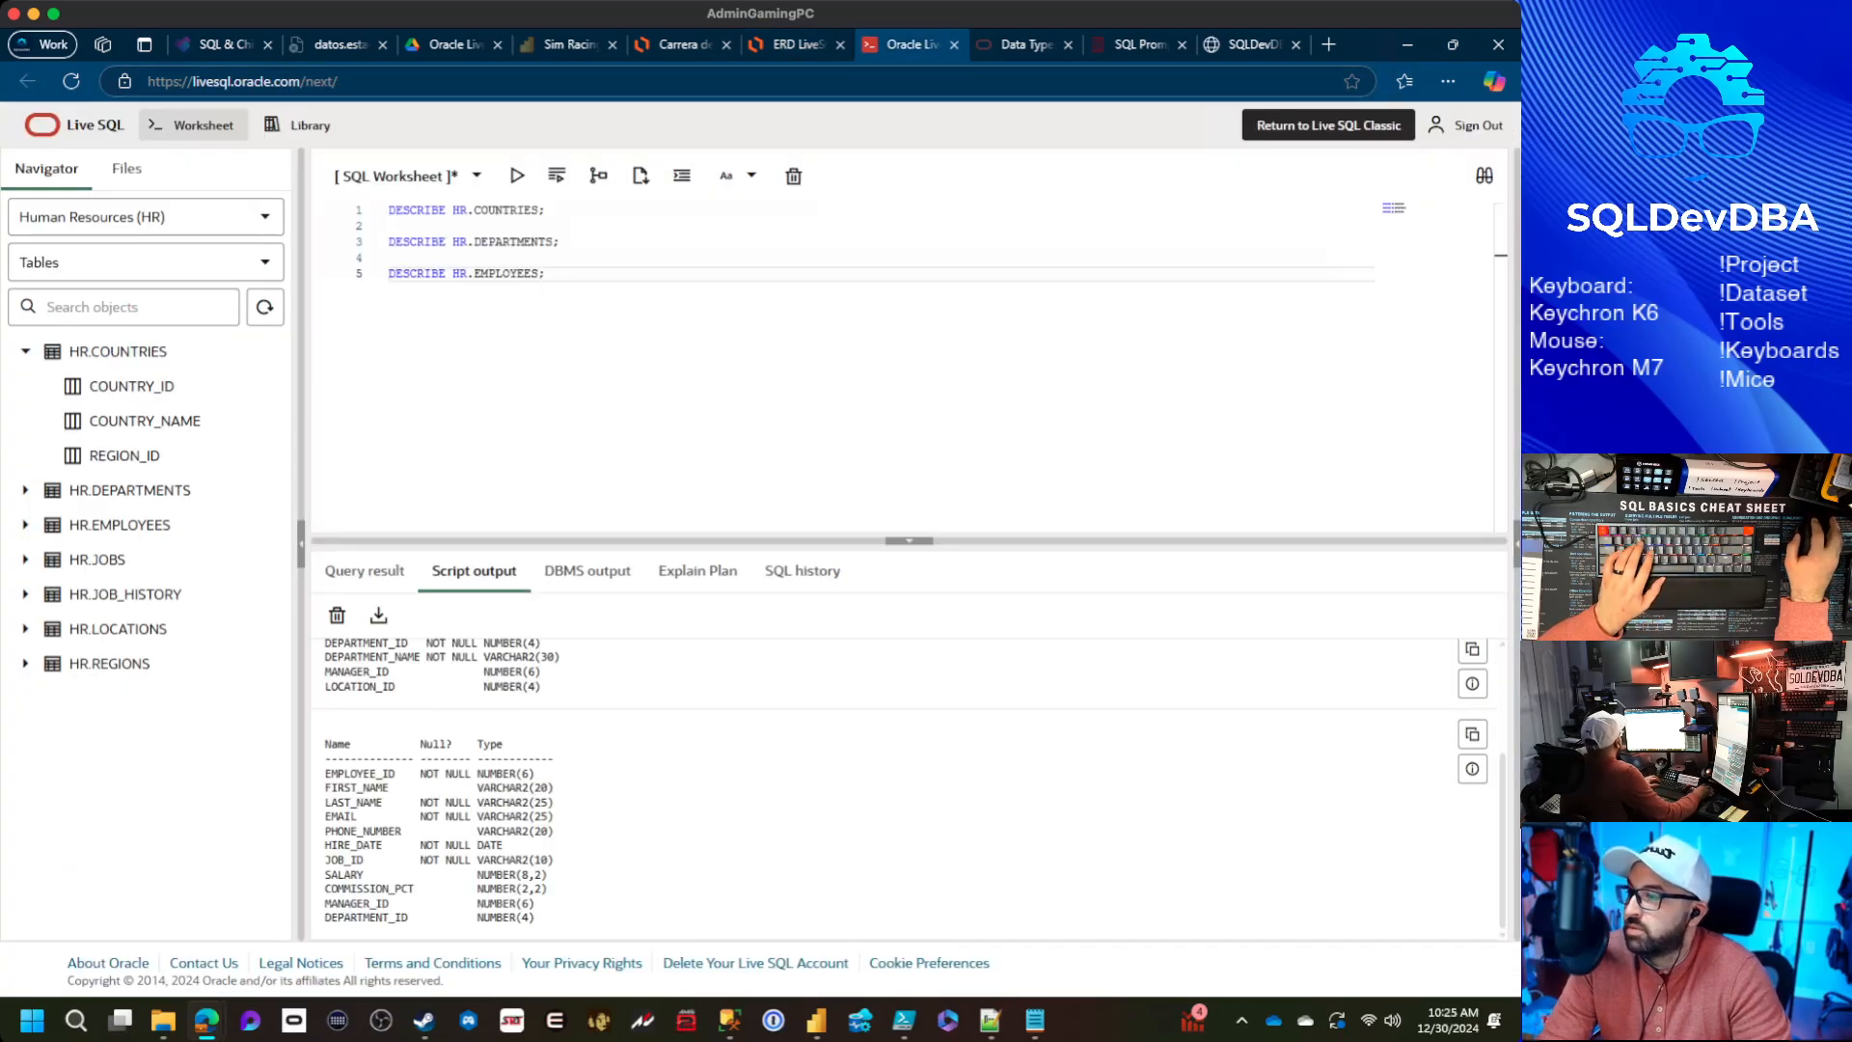
right_click(183, 557)
click(118, 584)
right_click(125, 571)
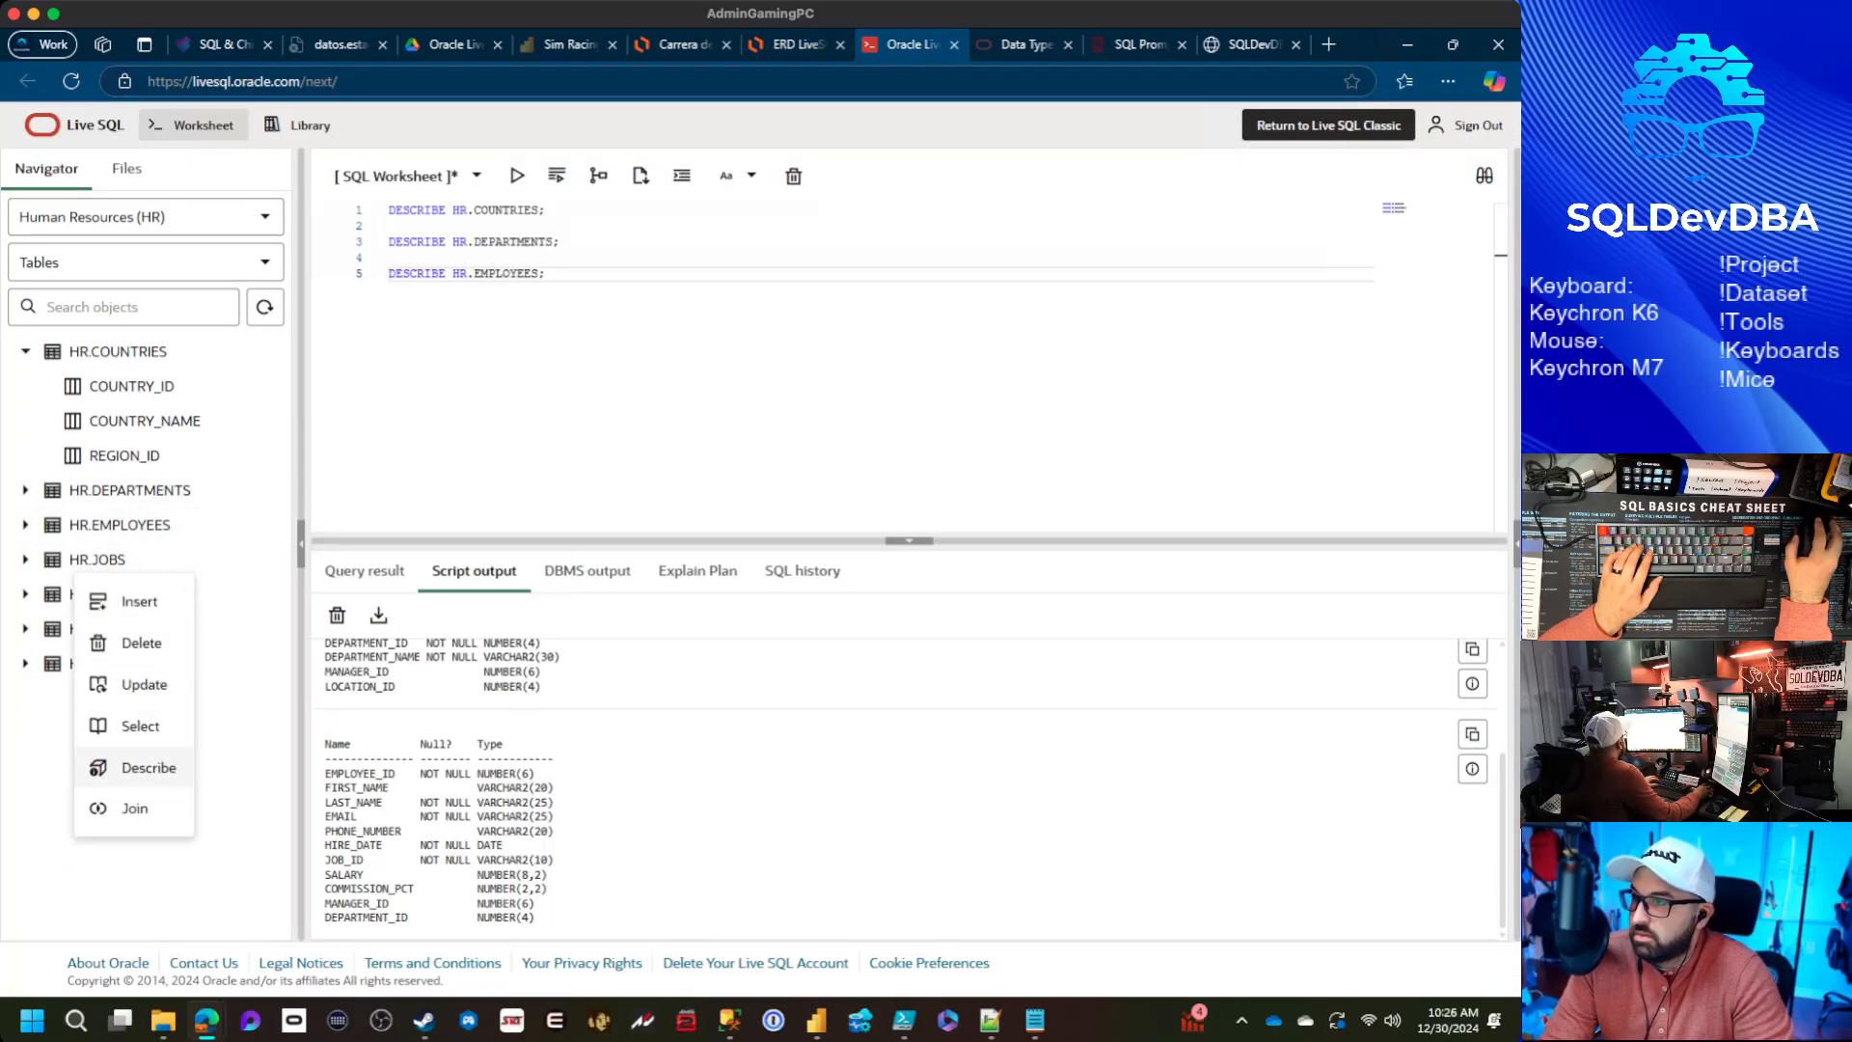
click(148, 766)
key(shift+Home)
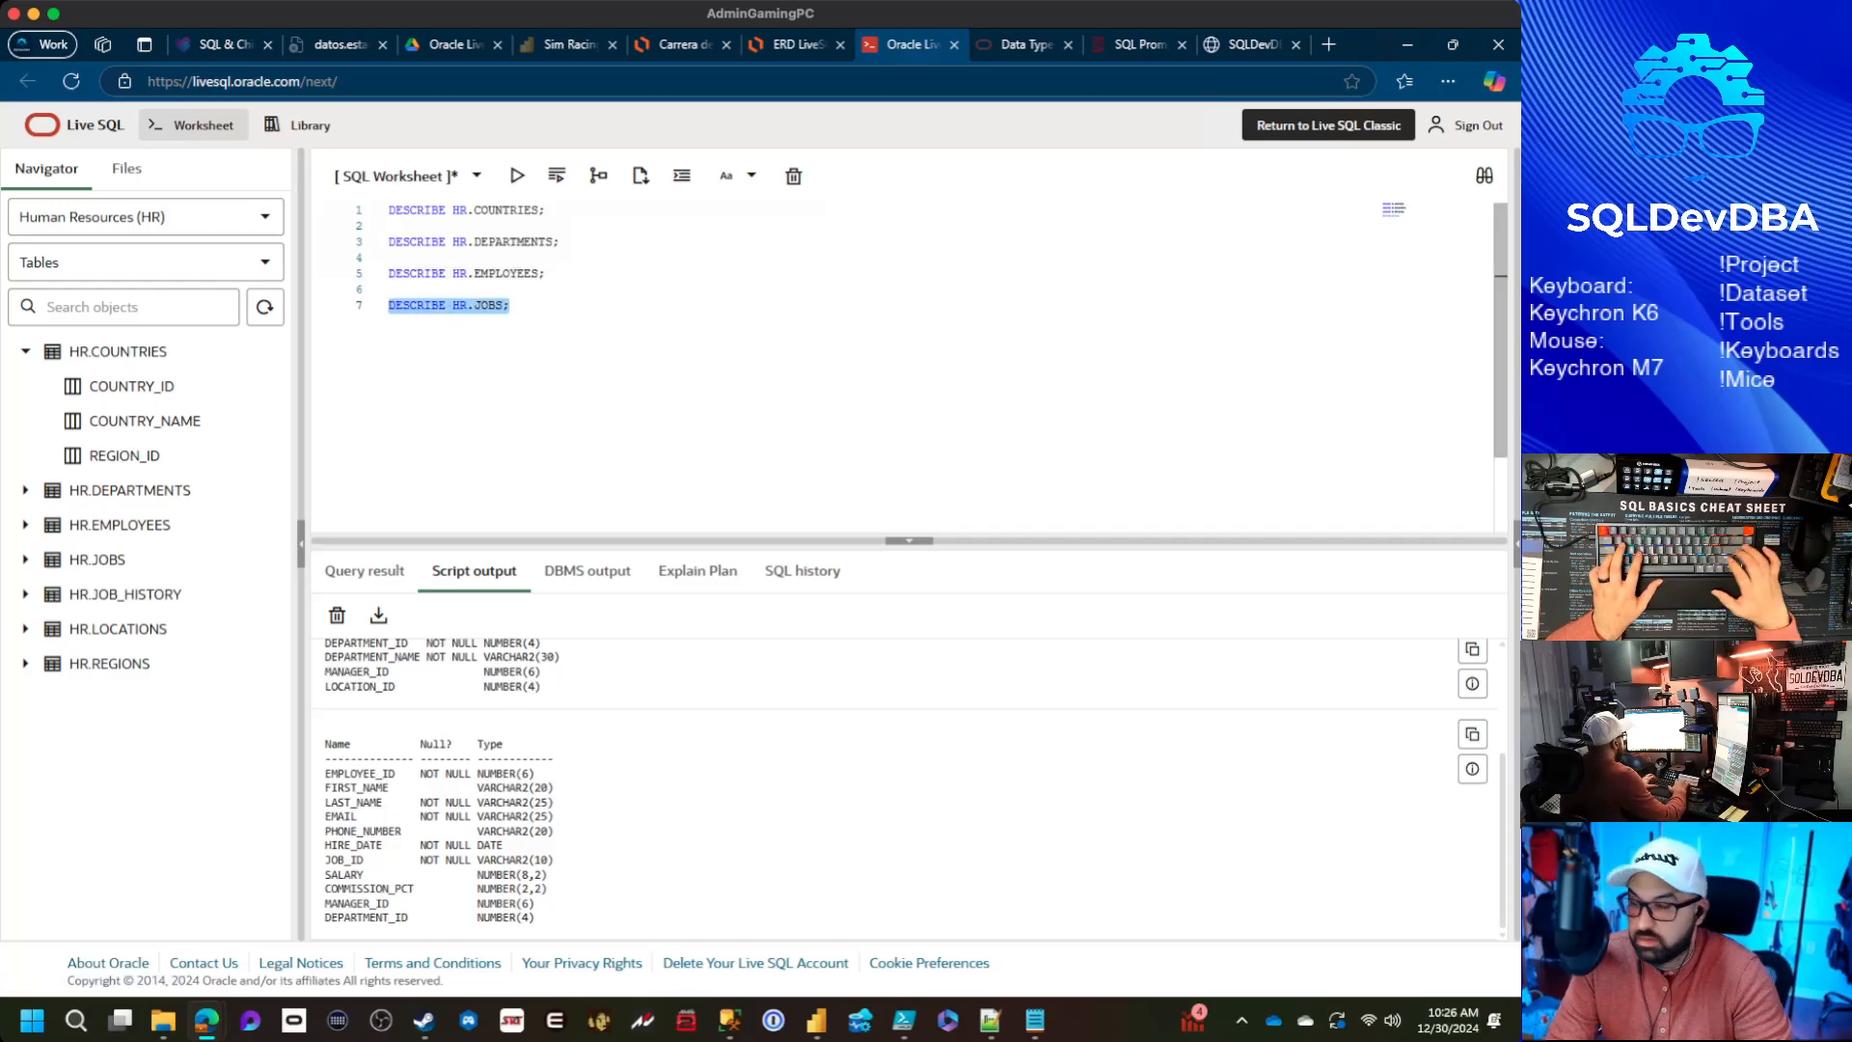
key(ctrl+Return)
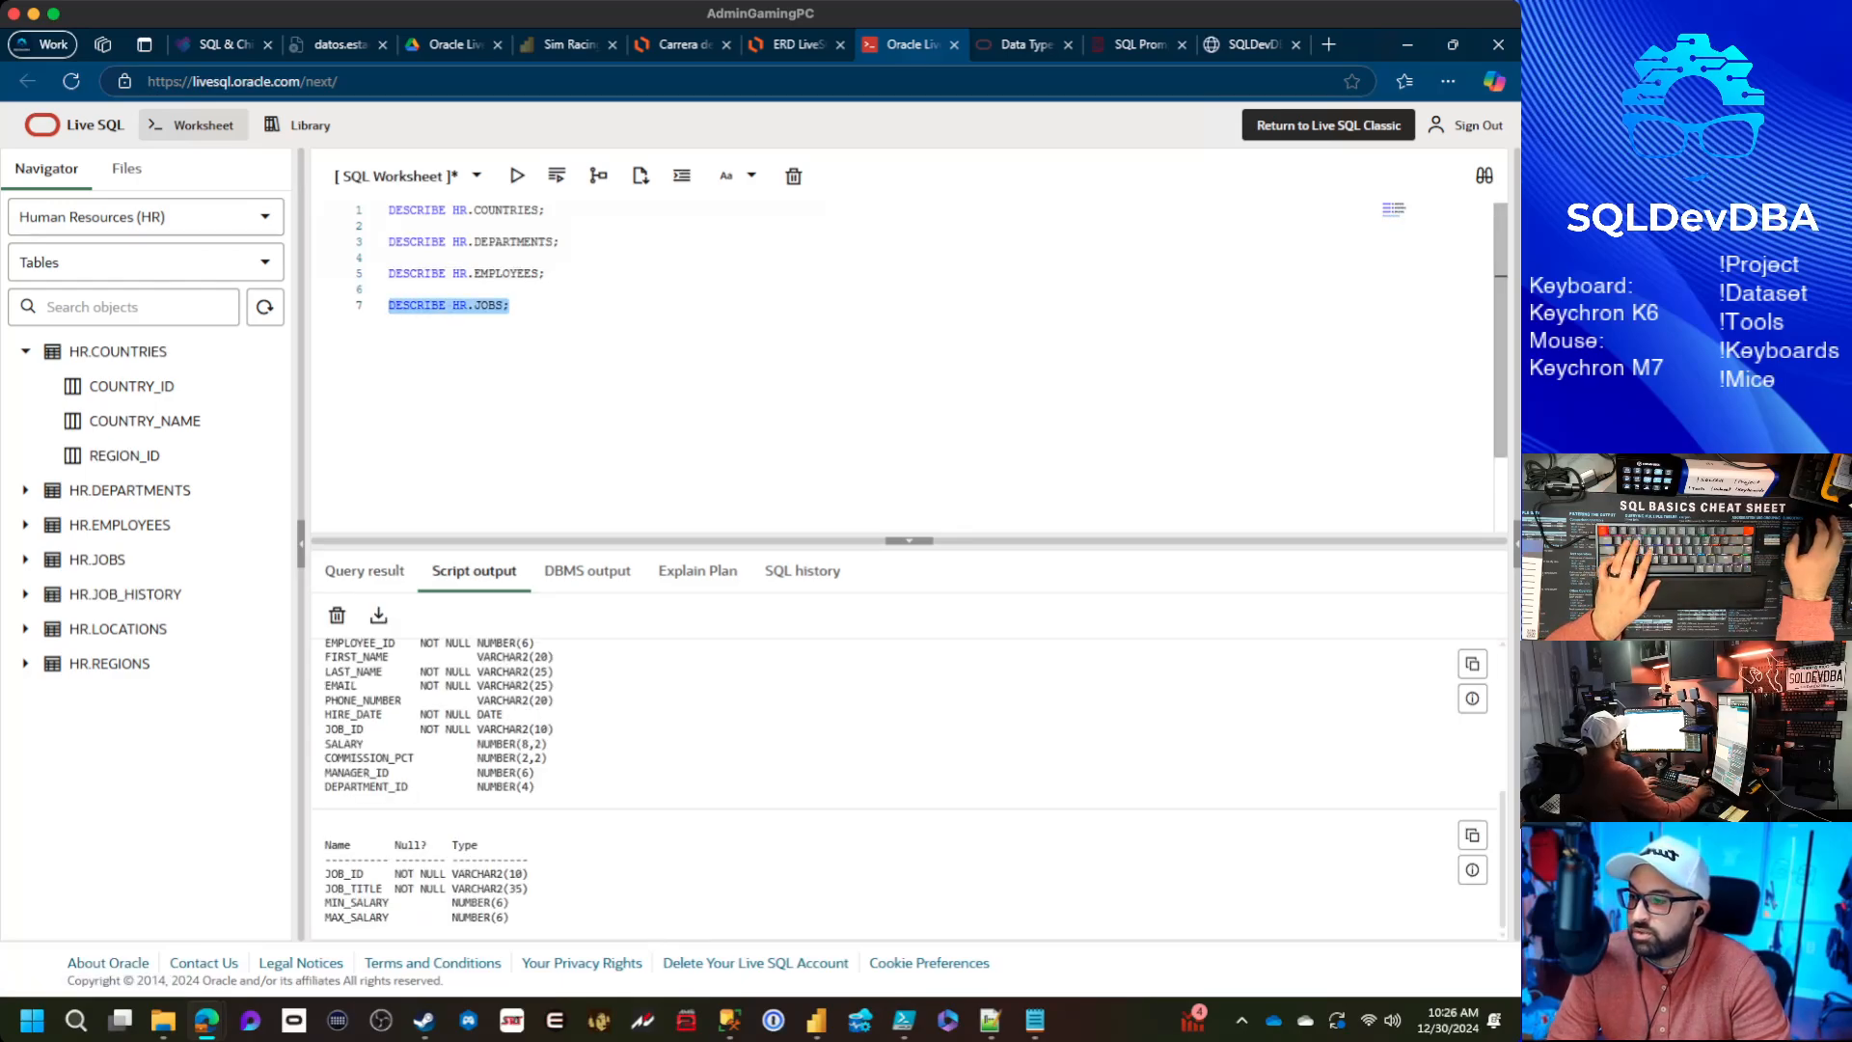
drag(522, 918, 327, 845)
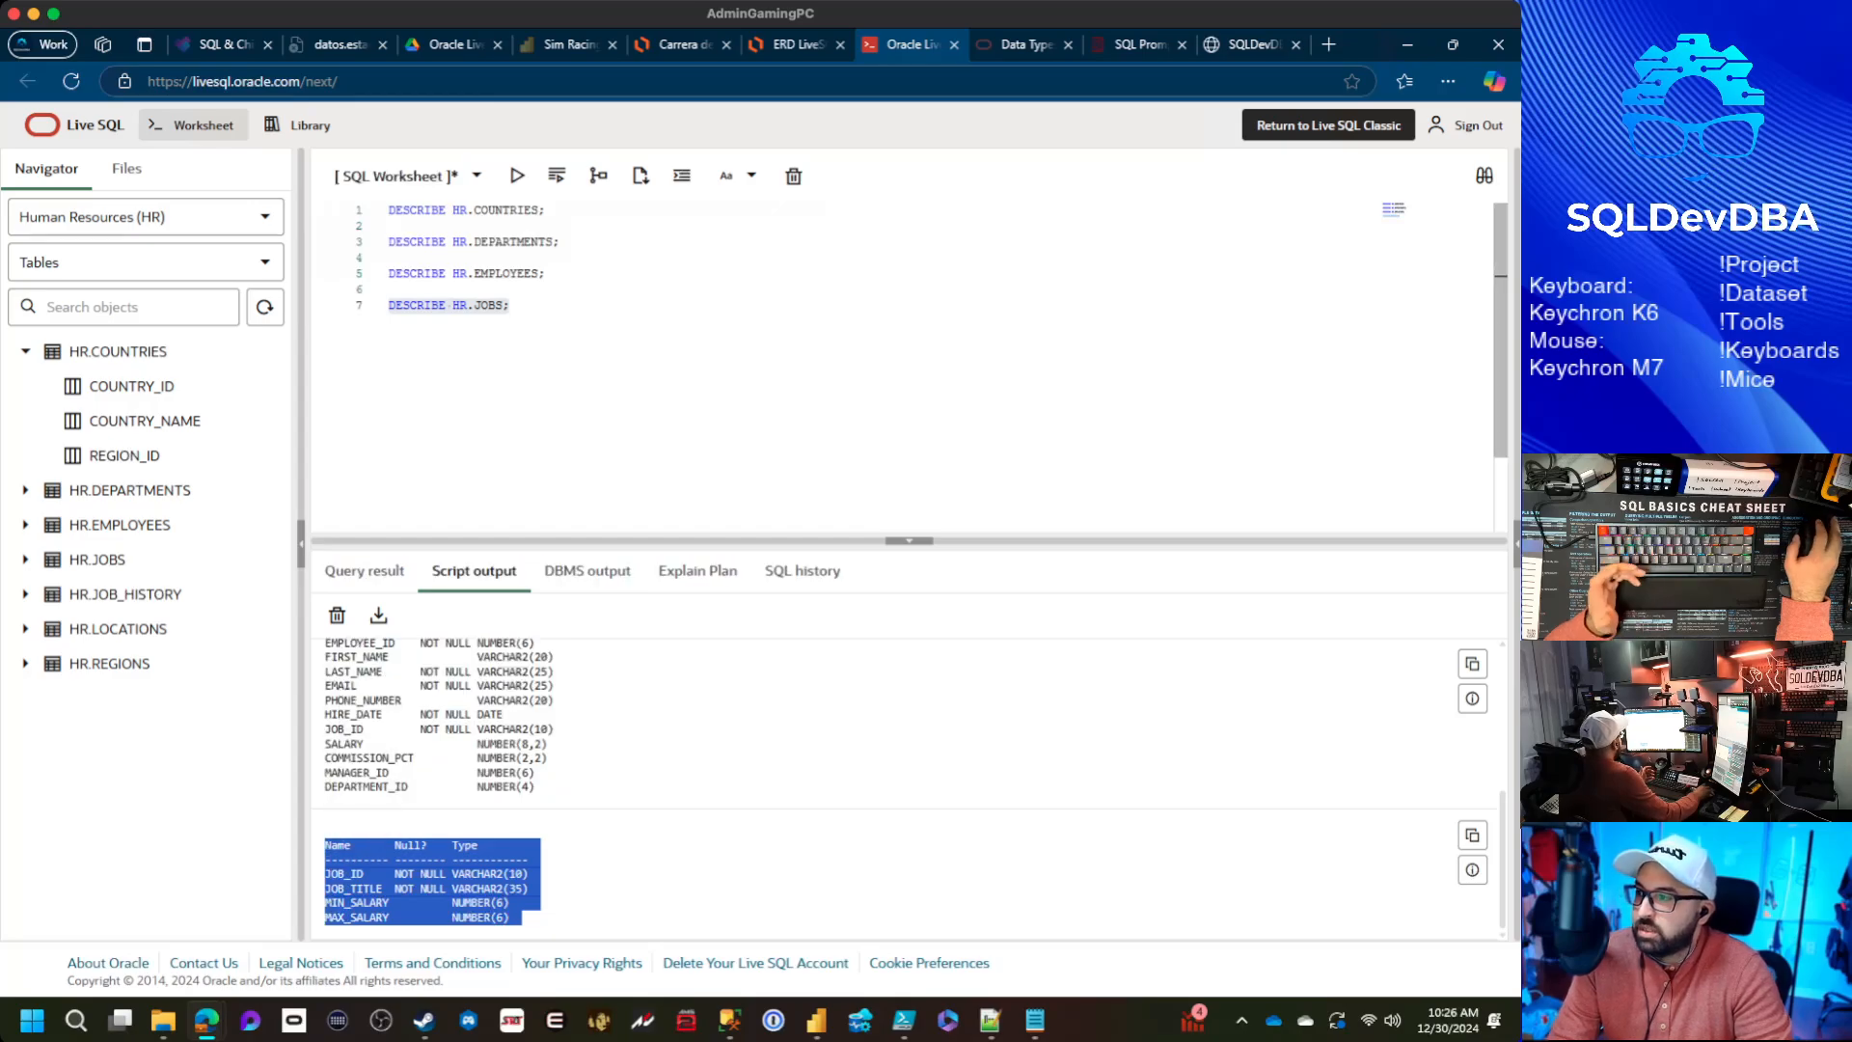
Add DESCRIBE statements for HR.JOB_HISTORY, HR.LOCATIONS and HR.REGIONS below the HR.JOBS statement in the worksheet
click(528, 308)
right_click(165, 600)
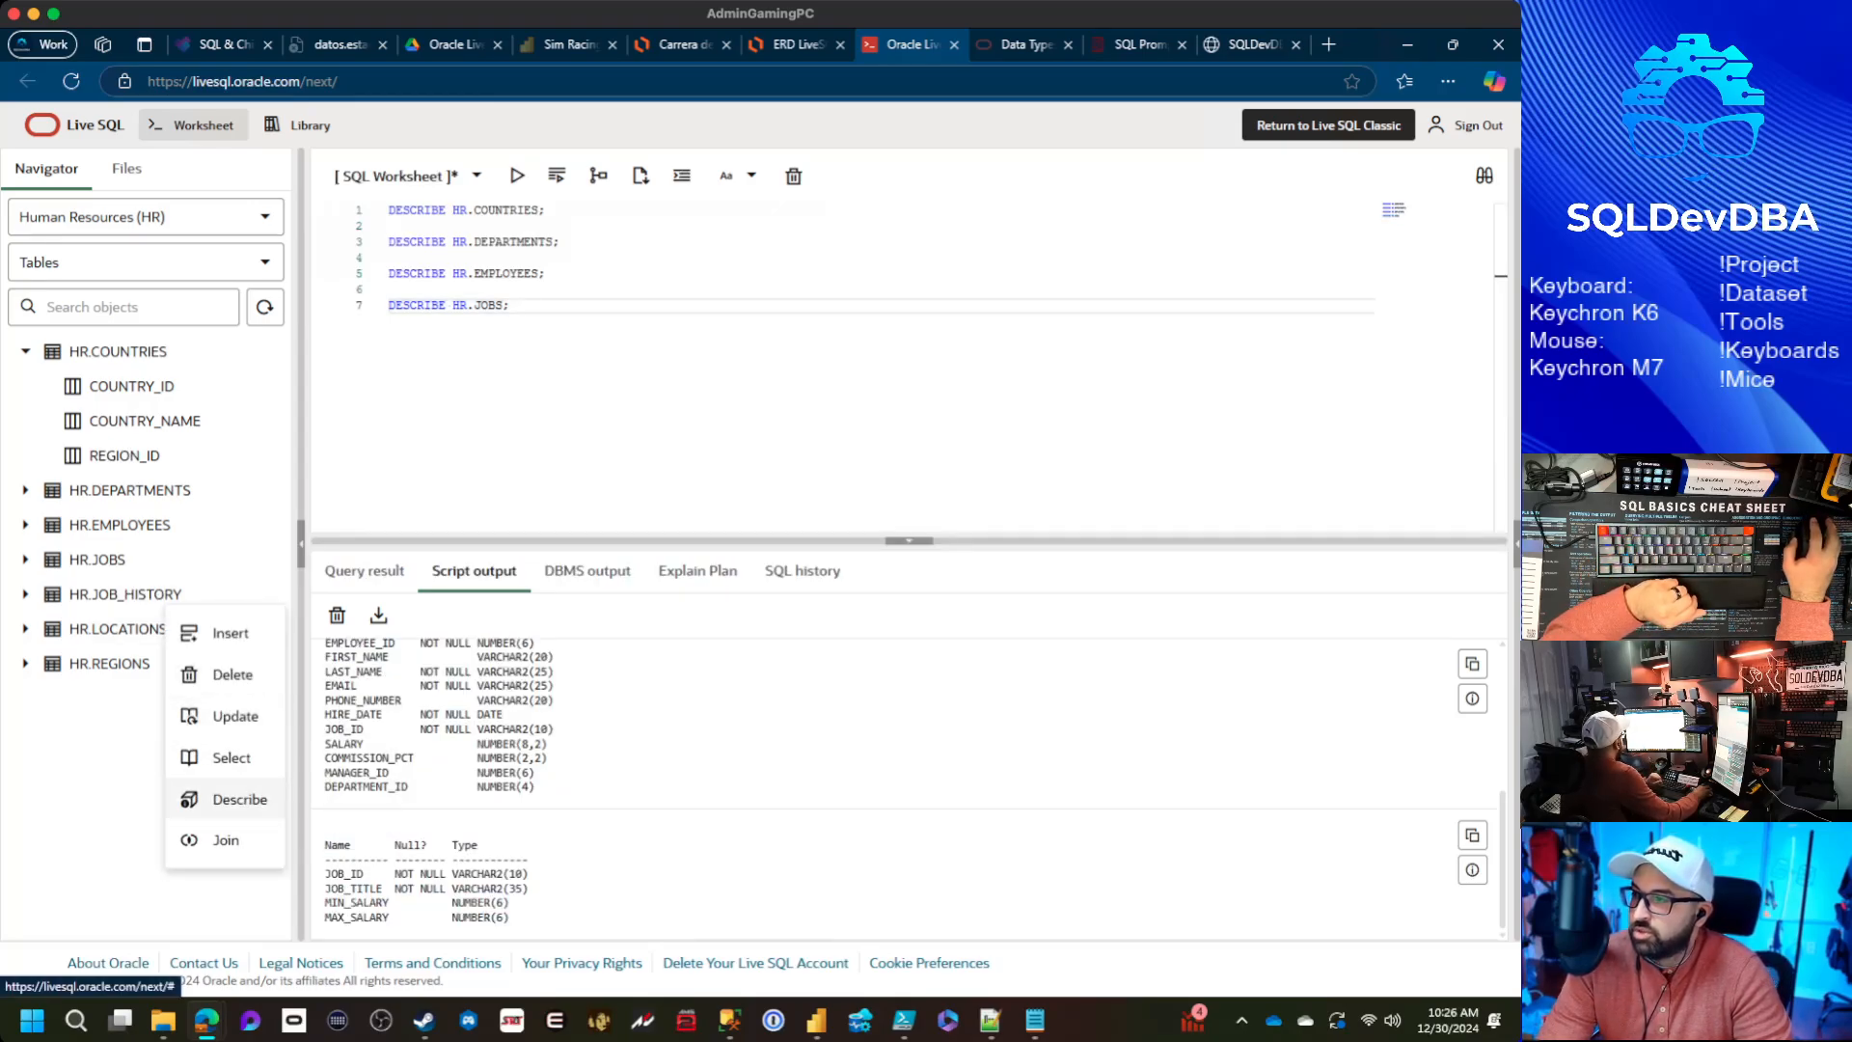
click(231, 799)
right_click(194, 631)
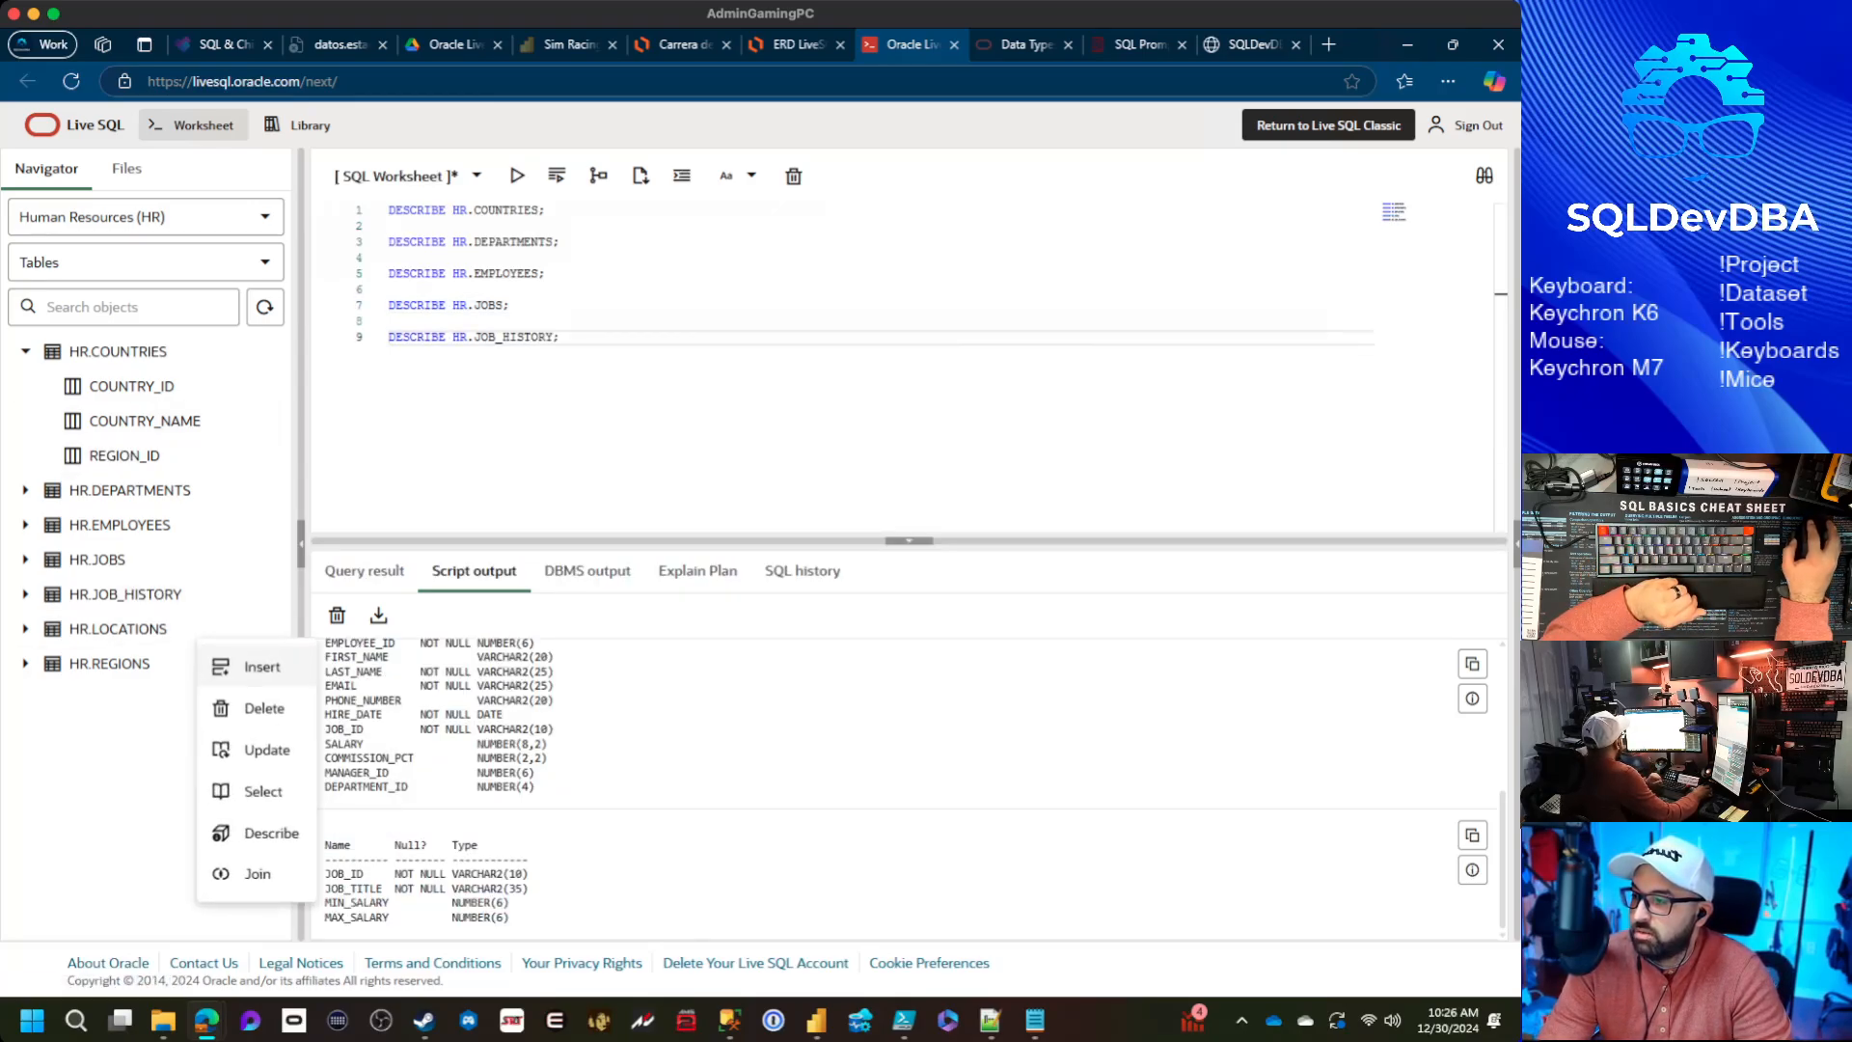
click(260, 829)
right_click(130, 667)
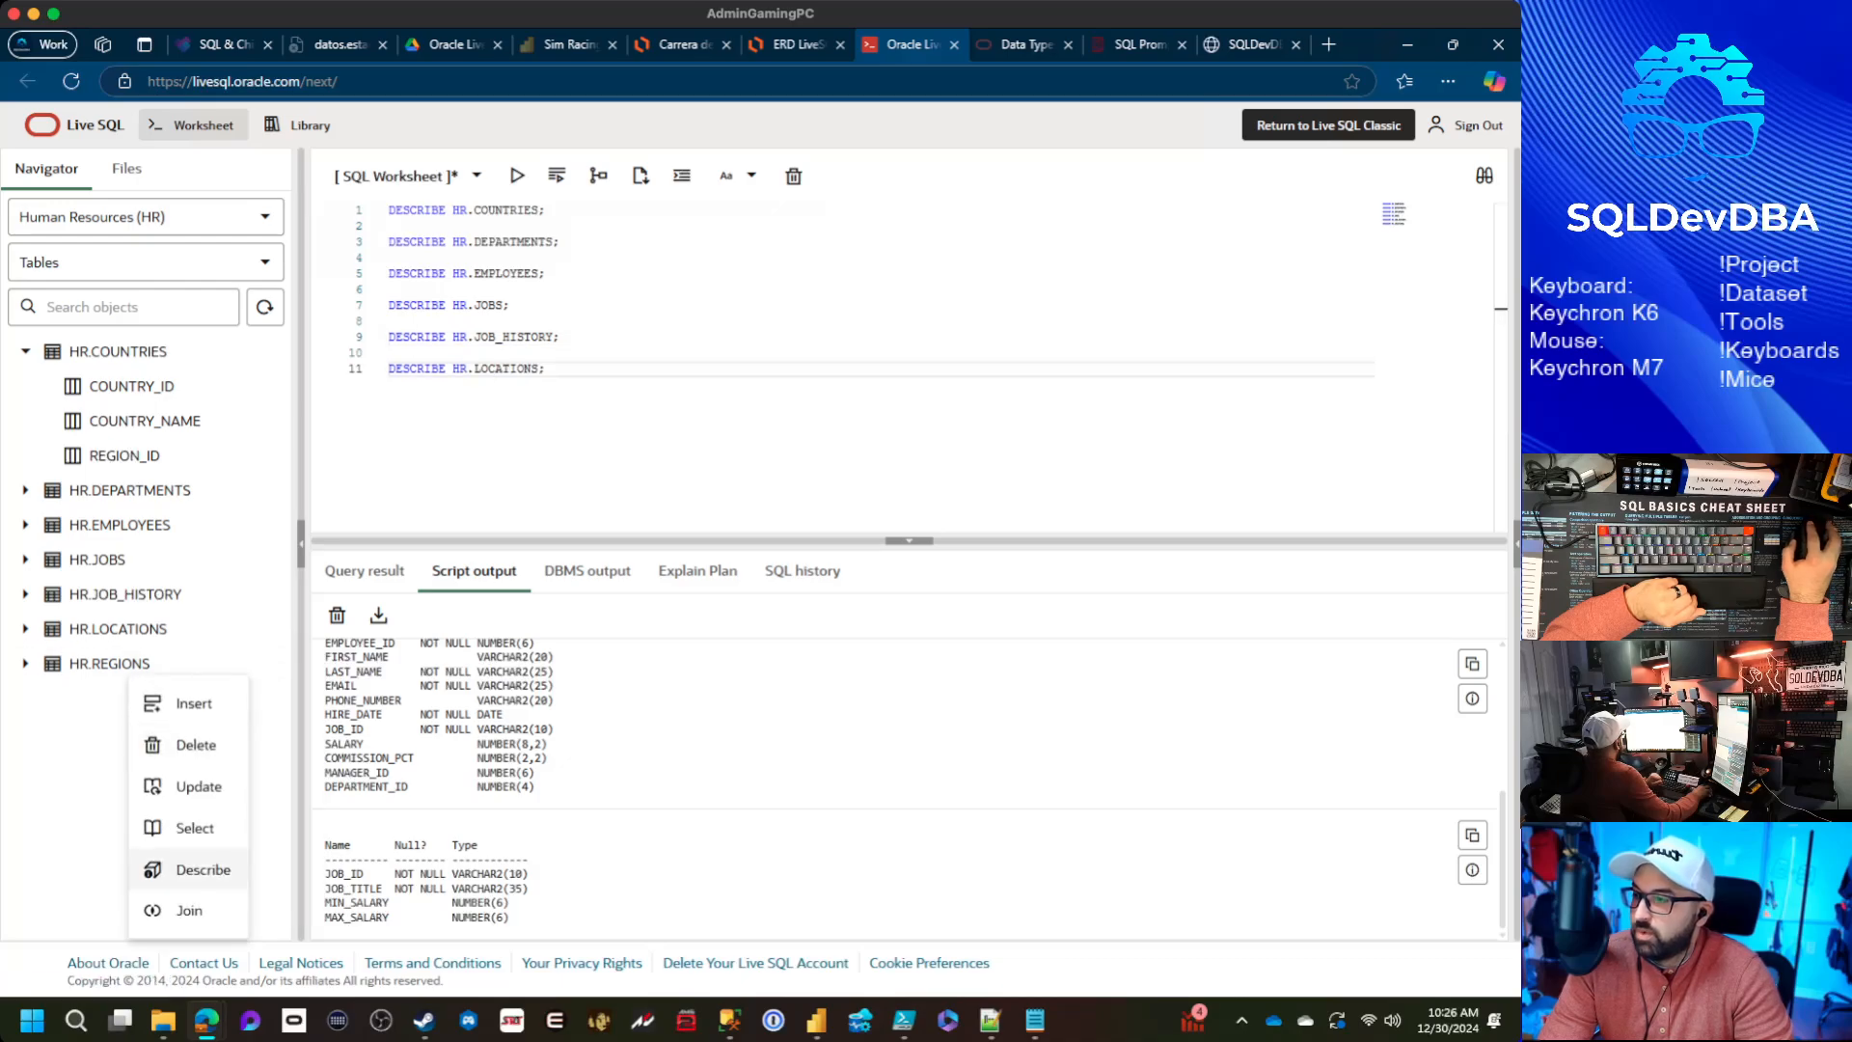
click(202, 869)
Run the DESCRIBE statements for HR.JOB_HISTORY, HR.LOCATIONS and HR.REGIONS one at a time
drag(508, 305, 389, 289)
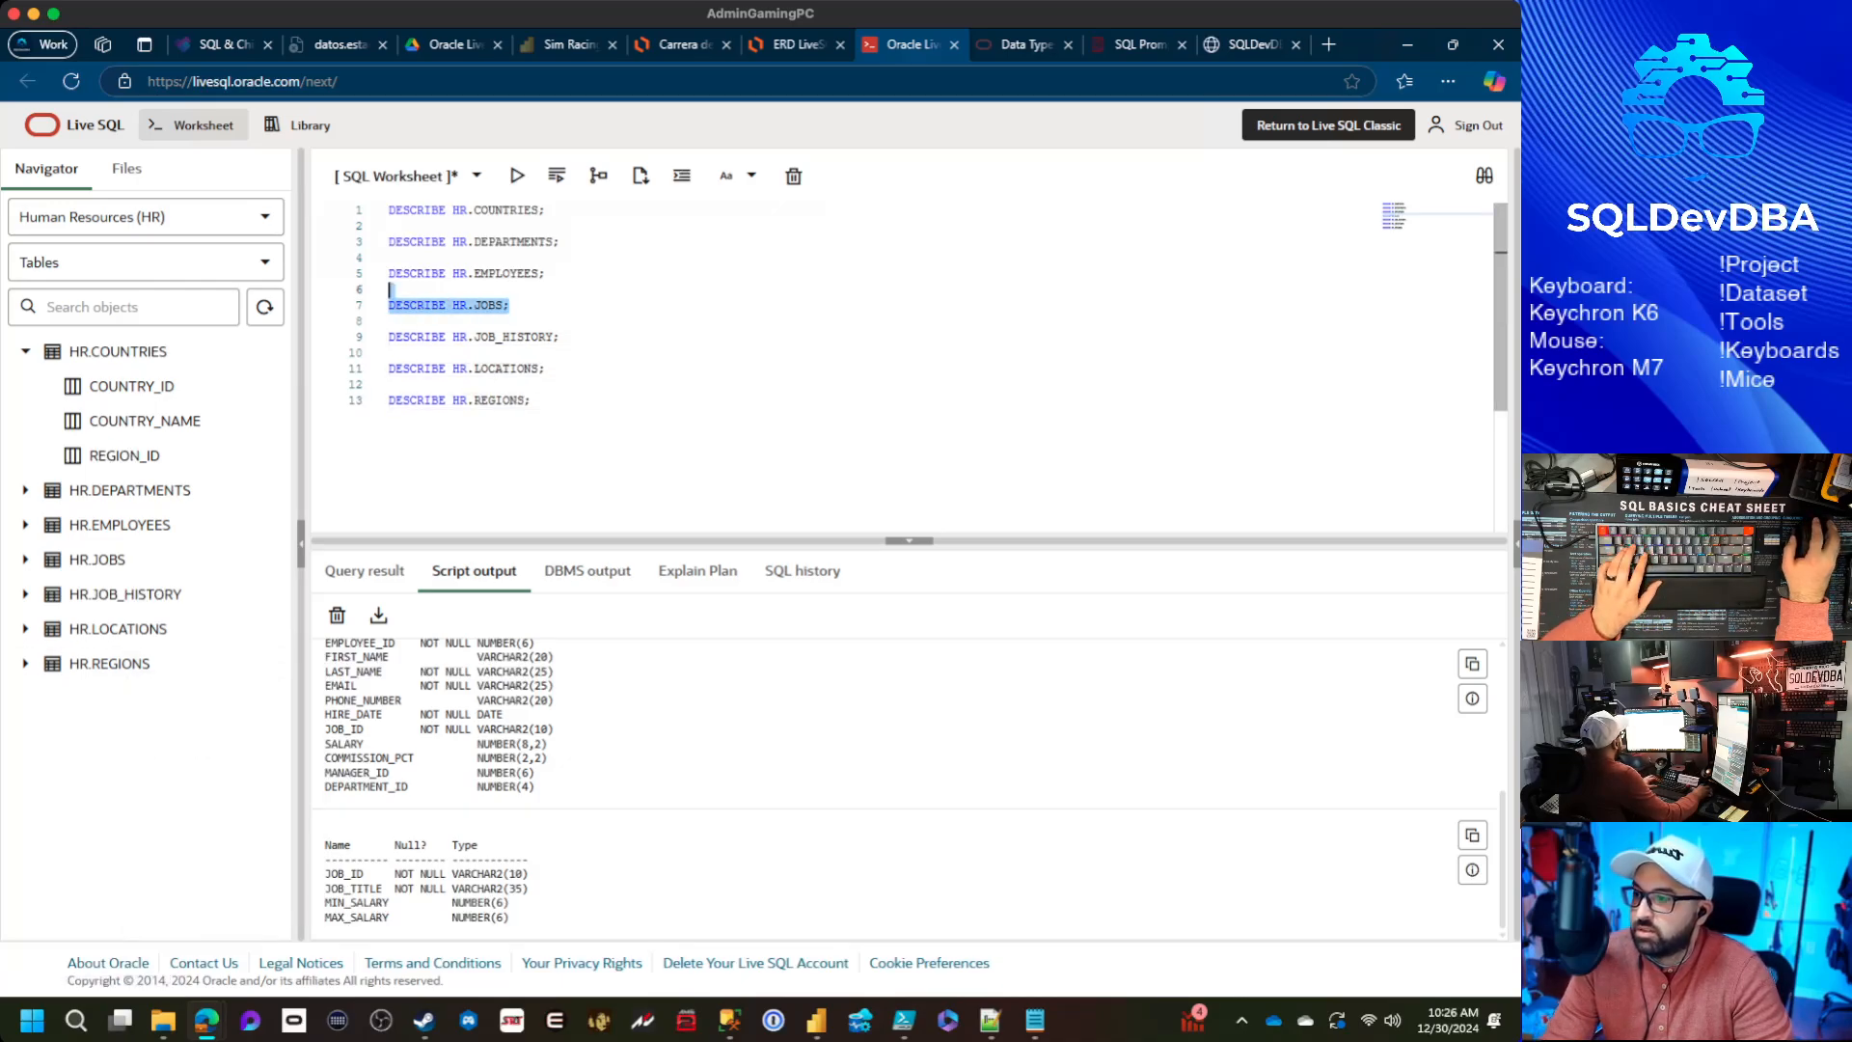
click(389, 353)
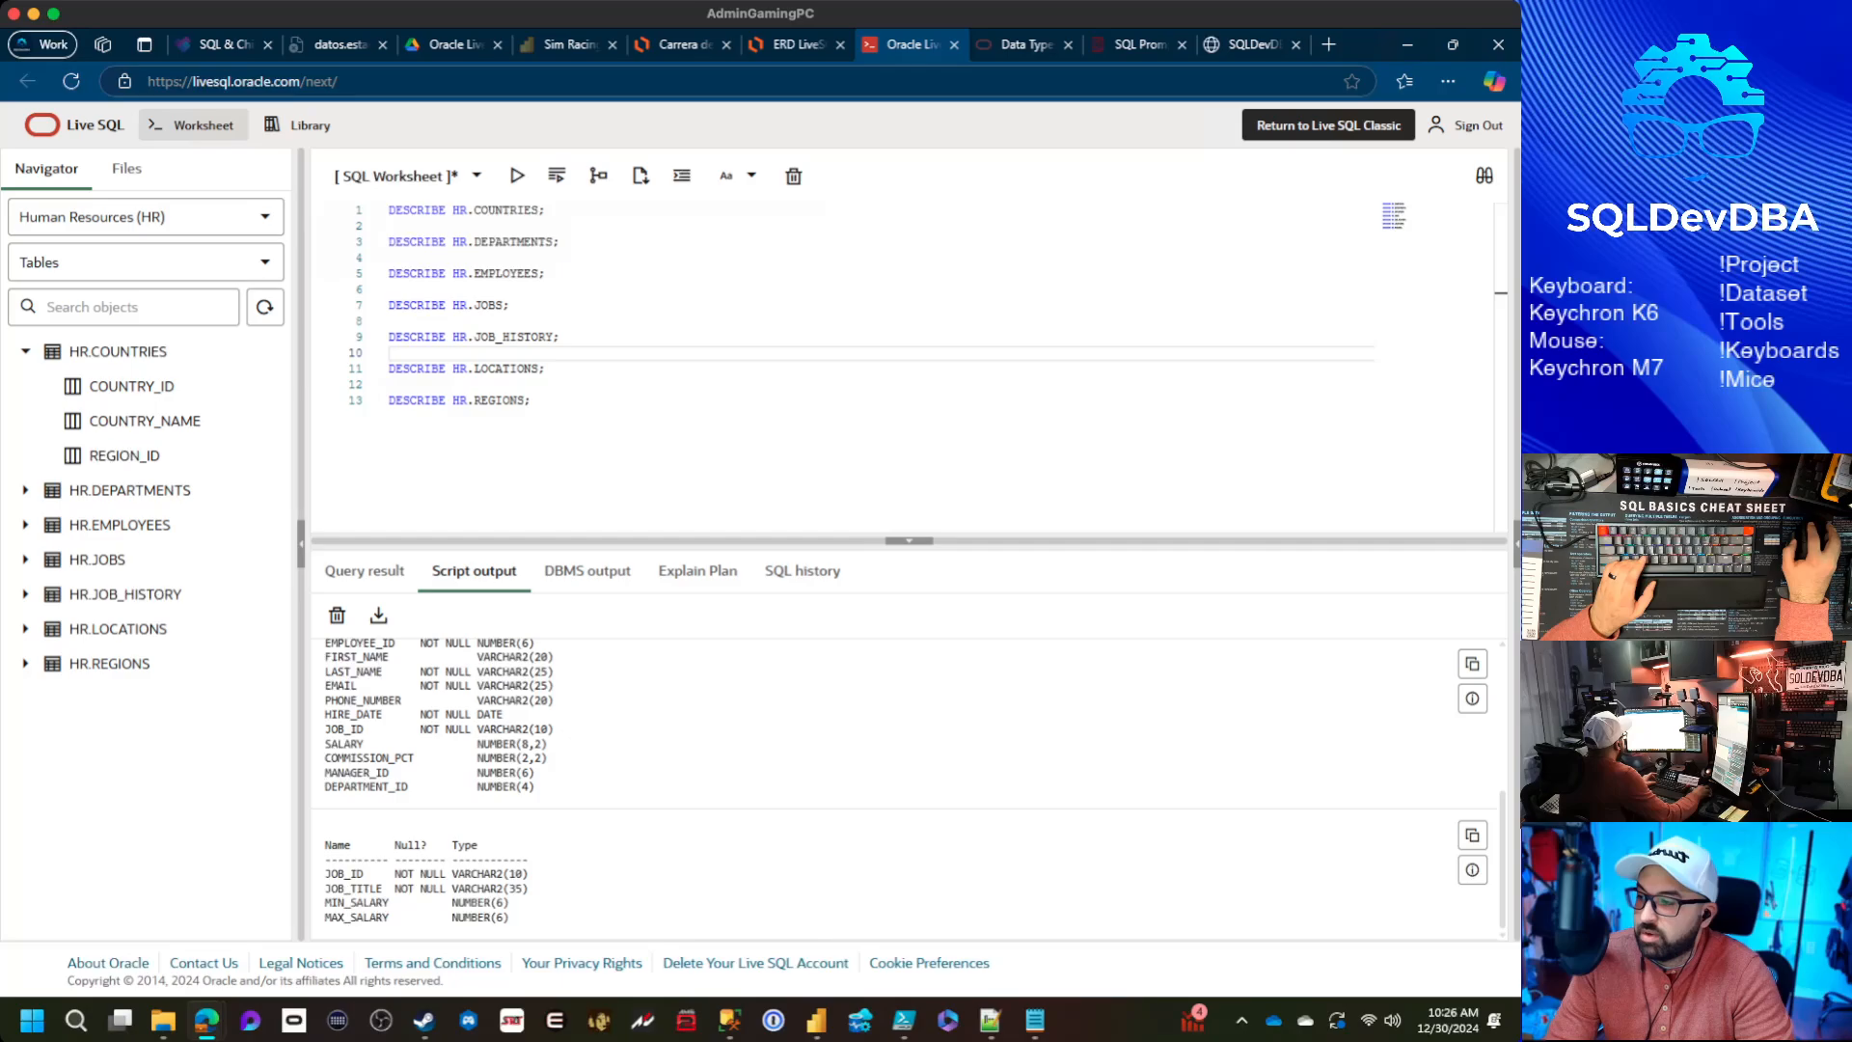
drag(560, 337, 388, 337)
key(ctrl+Return)
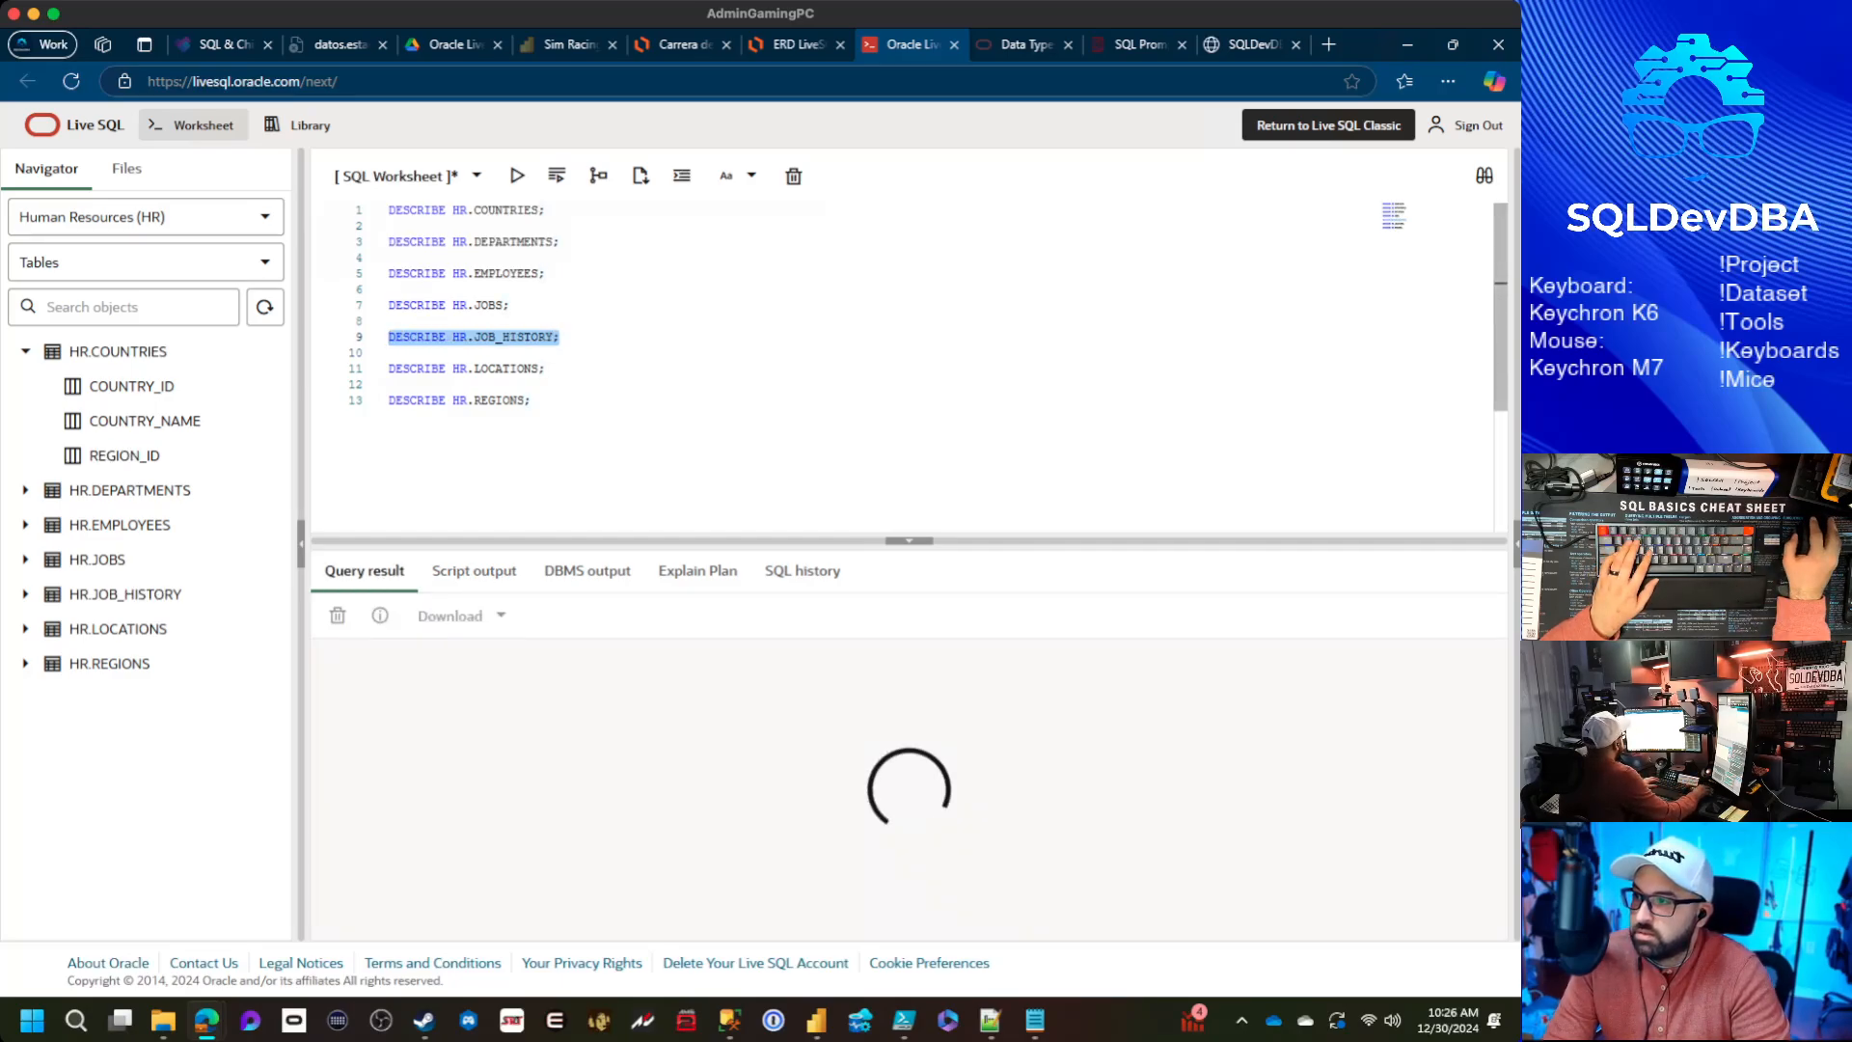
drag(544, 368, 388, 368)
key(ctrl+Return)
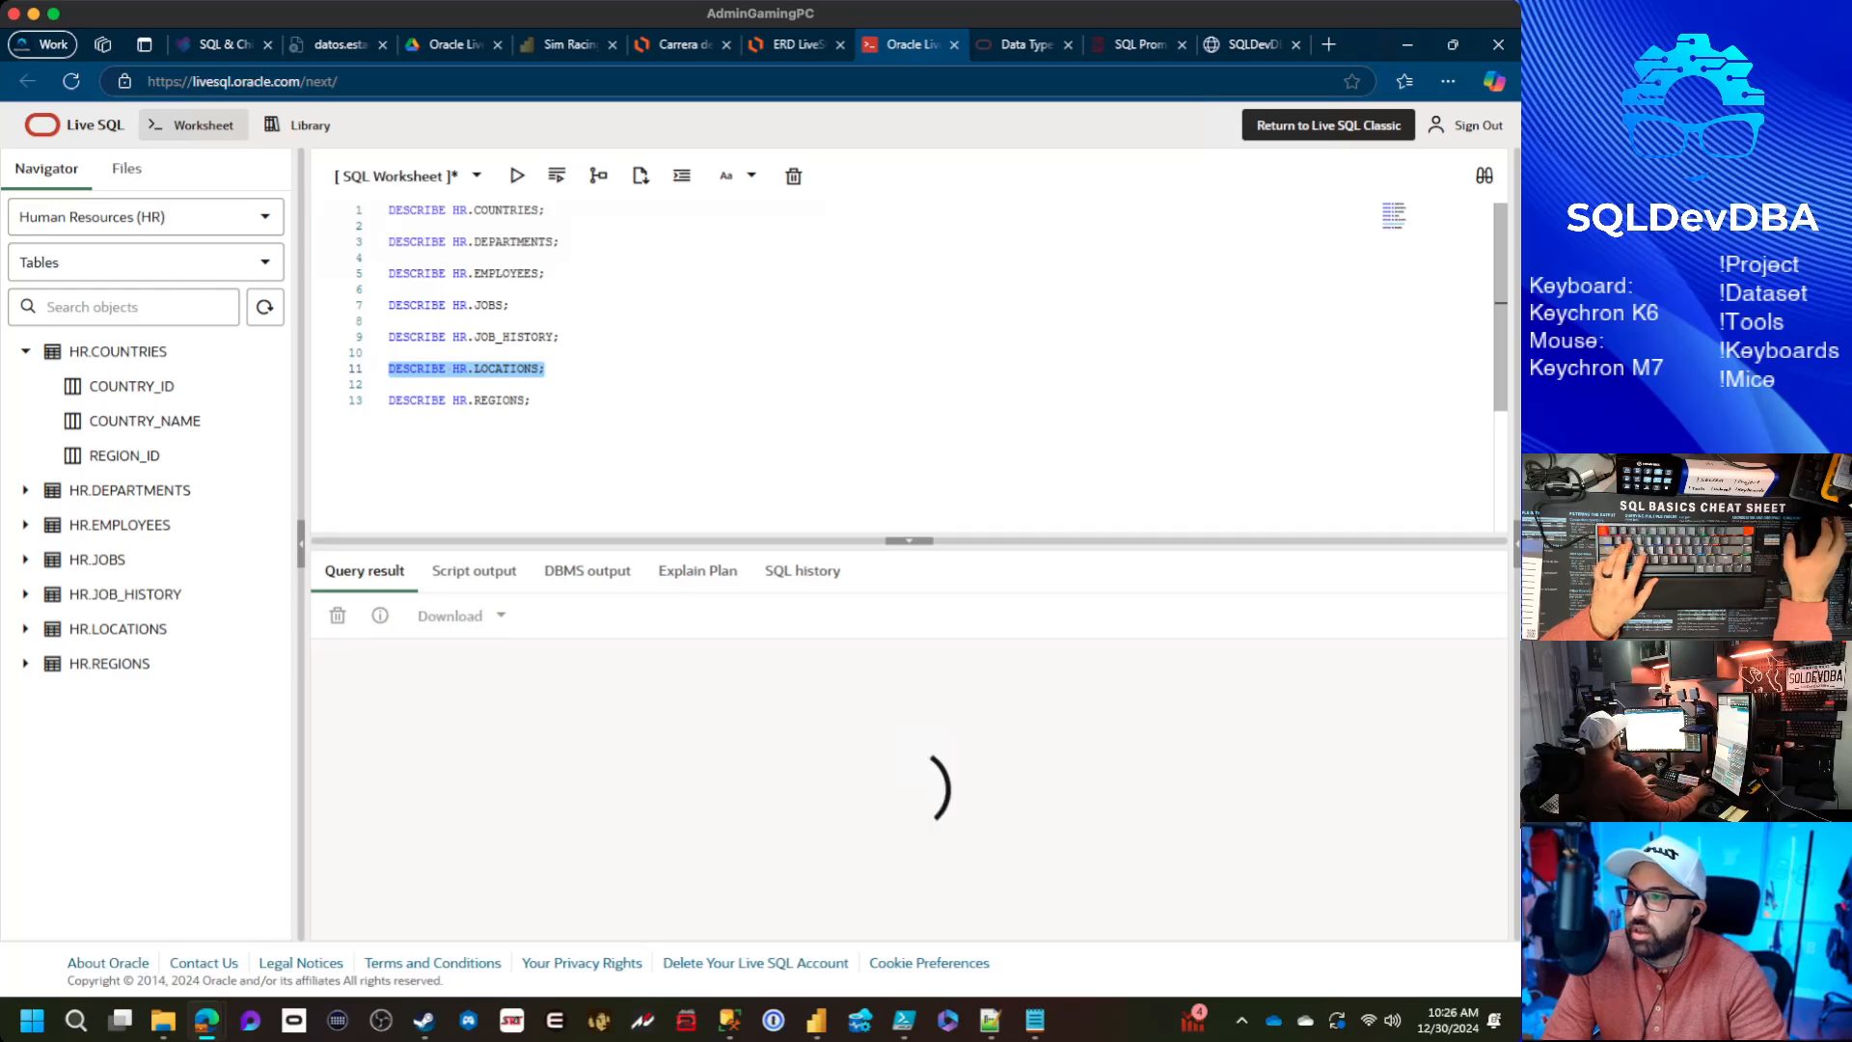
drag(532, 401, 388, 400)
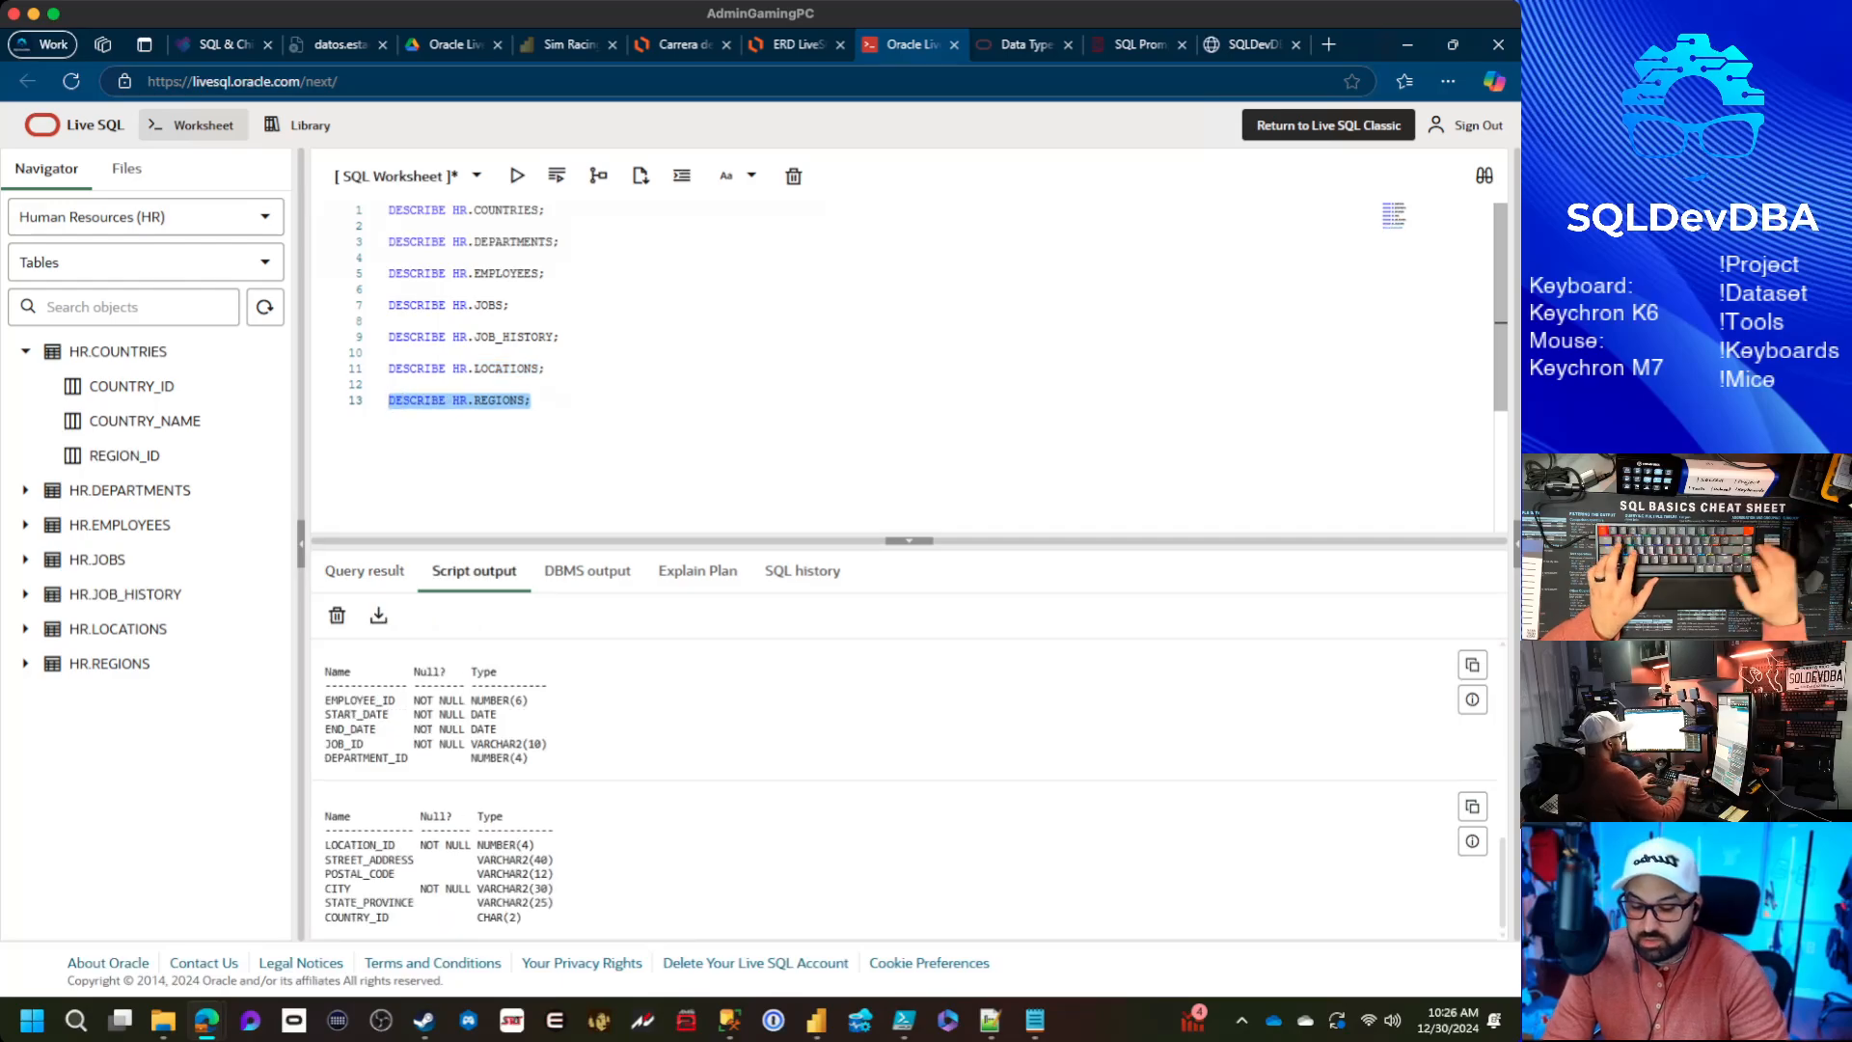
key(ctrl+Return)
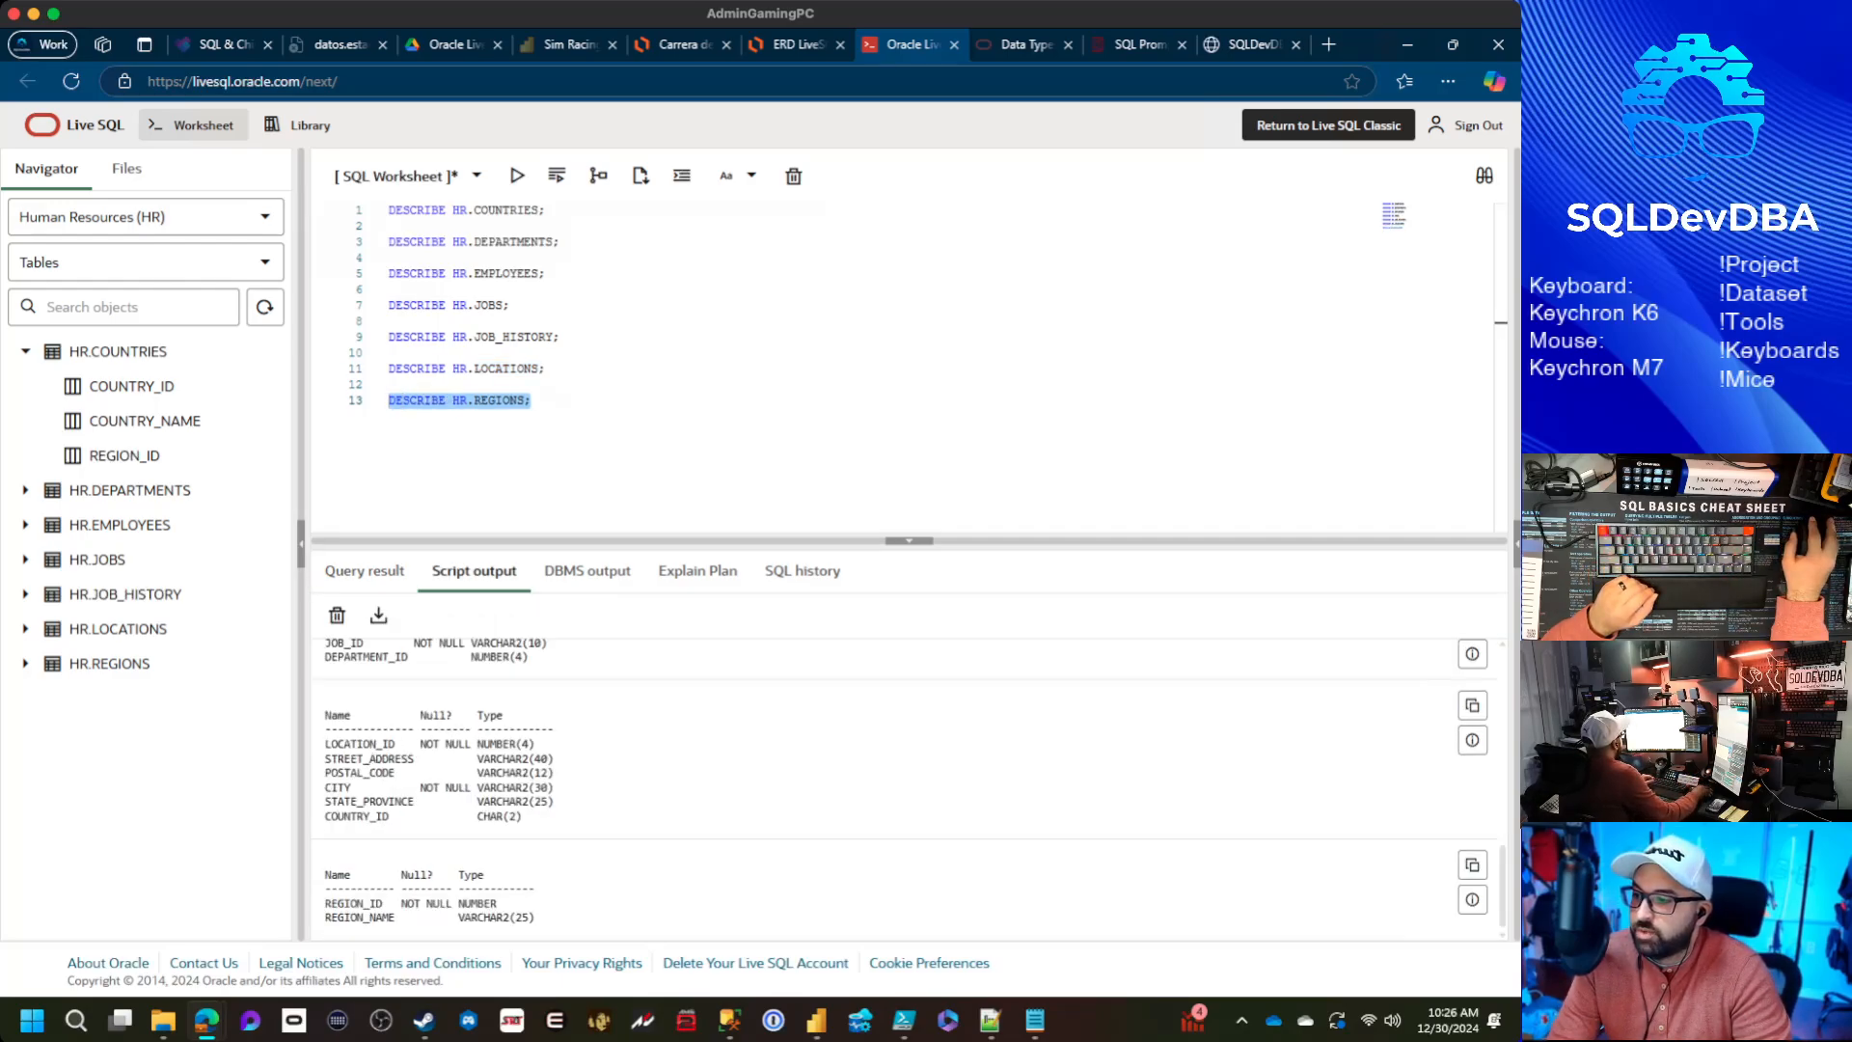
Copy the script output covering the HR.JOBS, HR.JOB_HISTORY, HR.LOCATIONS and HR.REGIONS table descriptions
drag(536, 919, 325, 737)
scroll(511, 858, up, 1)
scroll(501, 827, up, 1)
scroll(487, 825, up, 1)
key(ctrl+c)
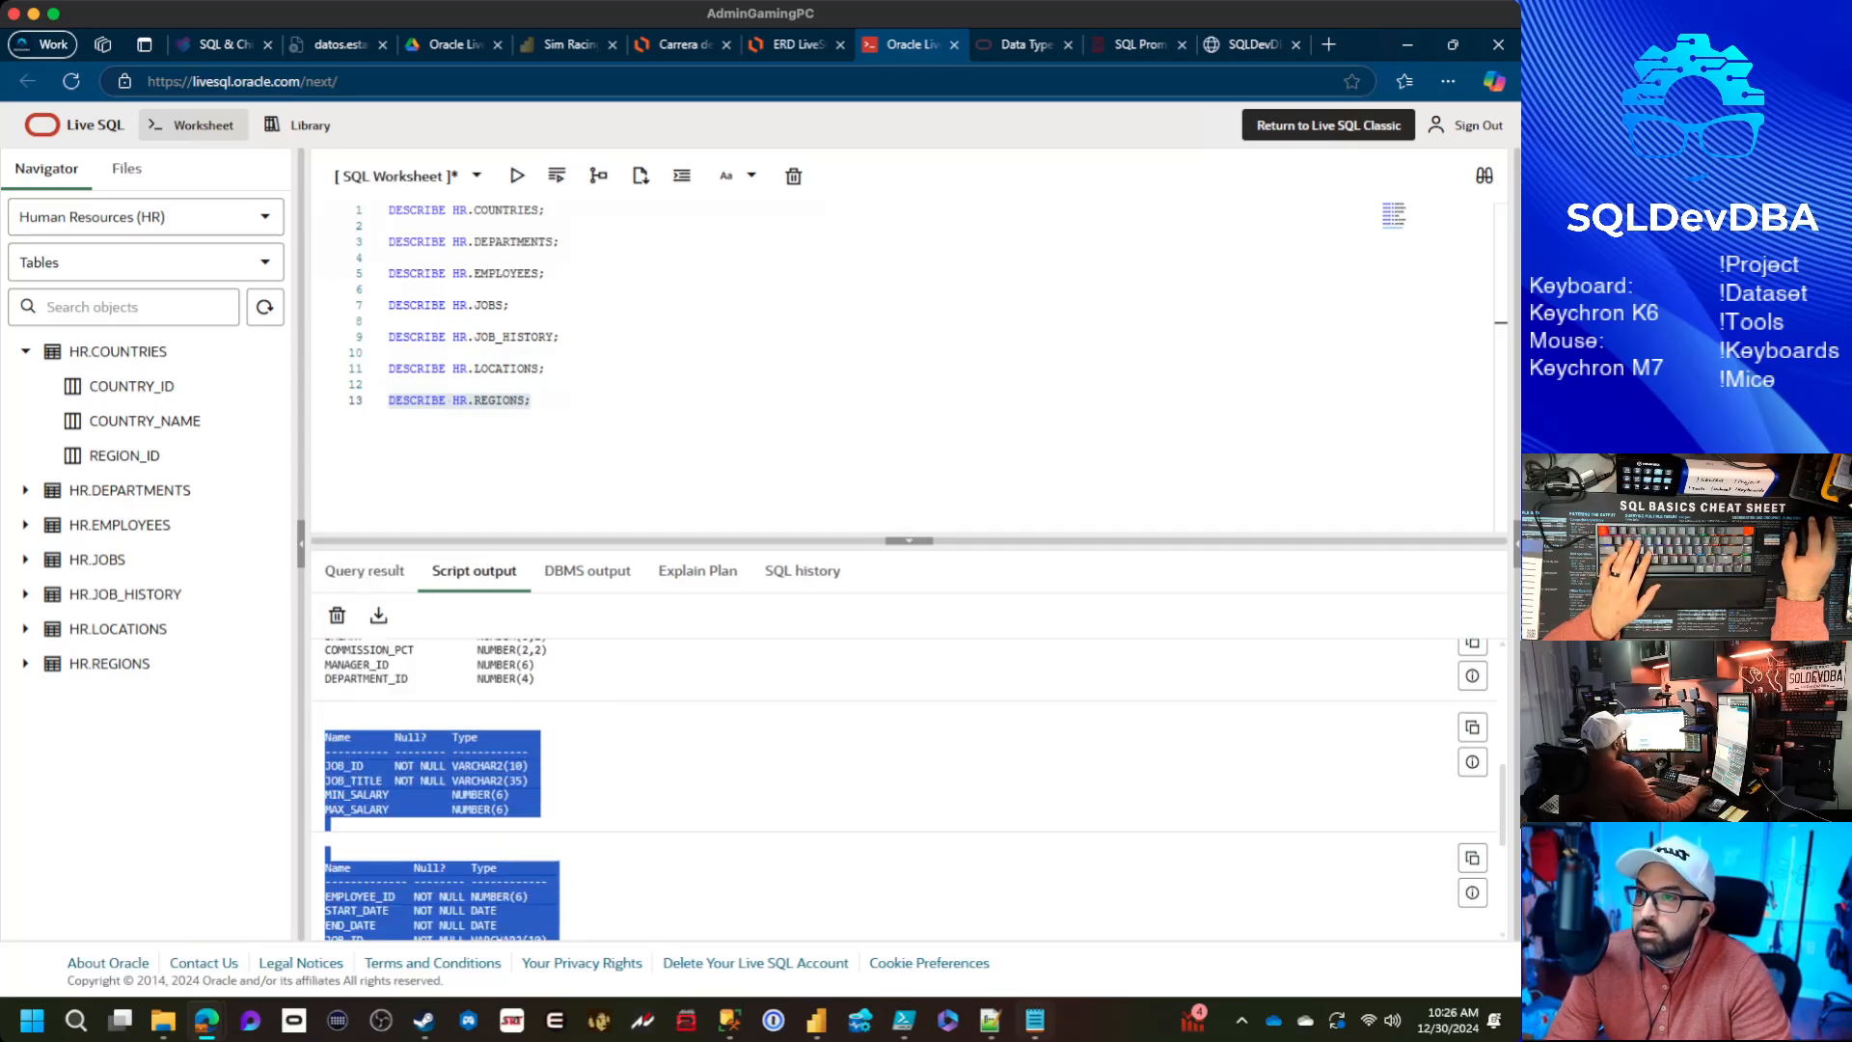
Switch to the Lucidchart ERD and paste the copied table descriptions as a text box below the employees column listing
key(ctrl+shift+Tab)
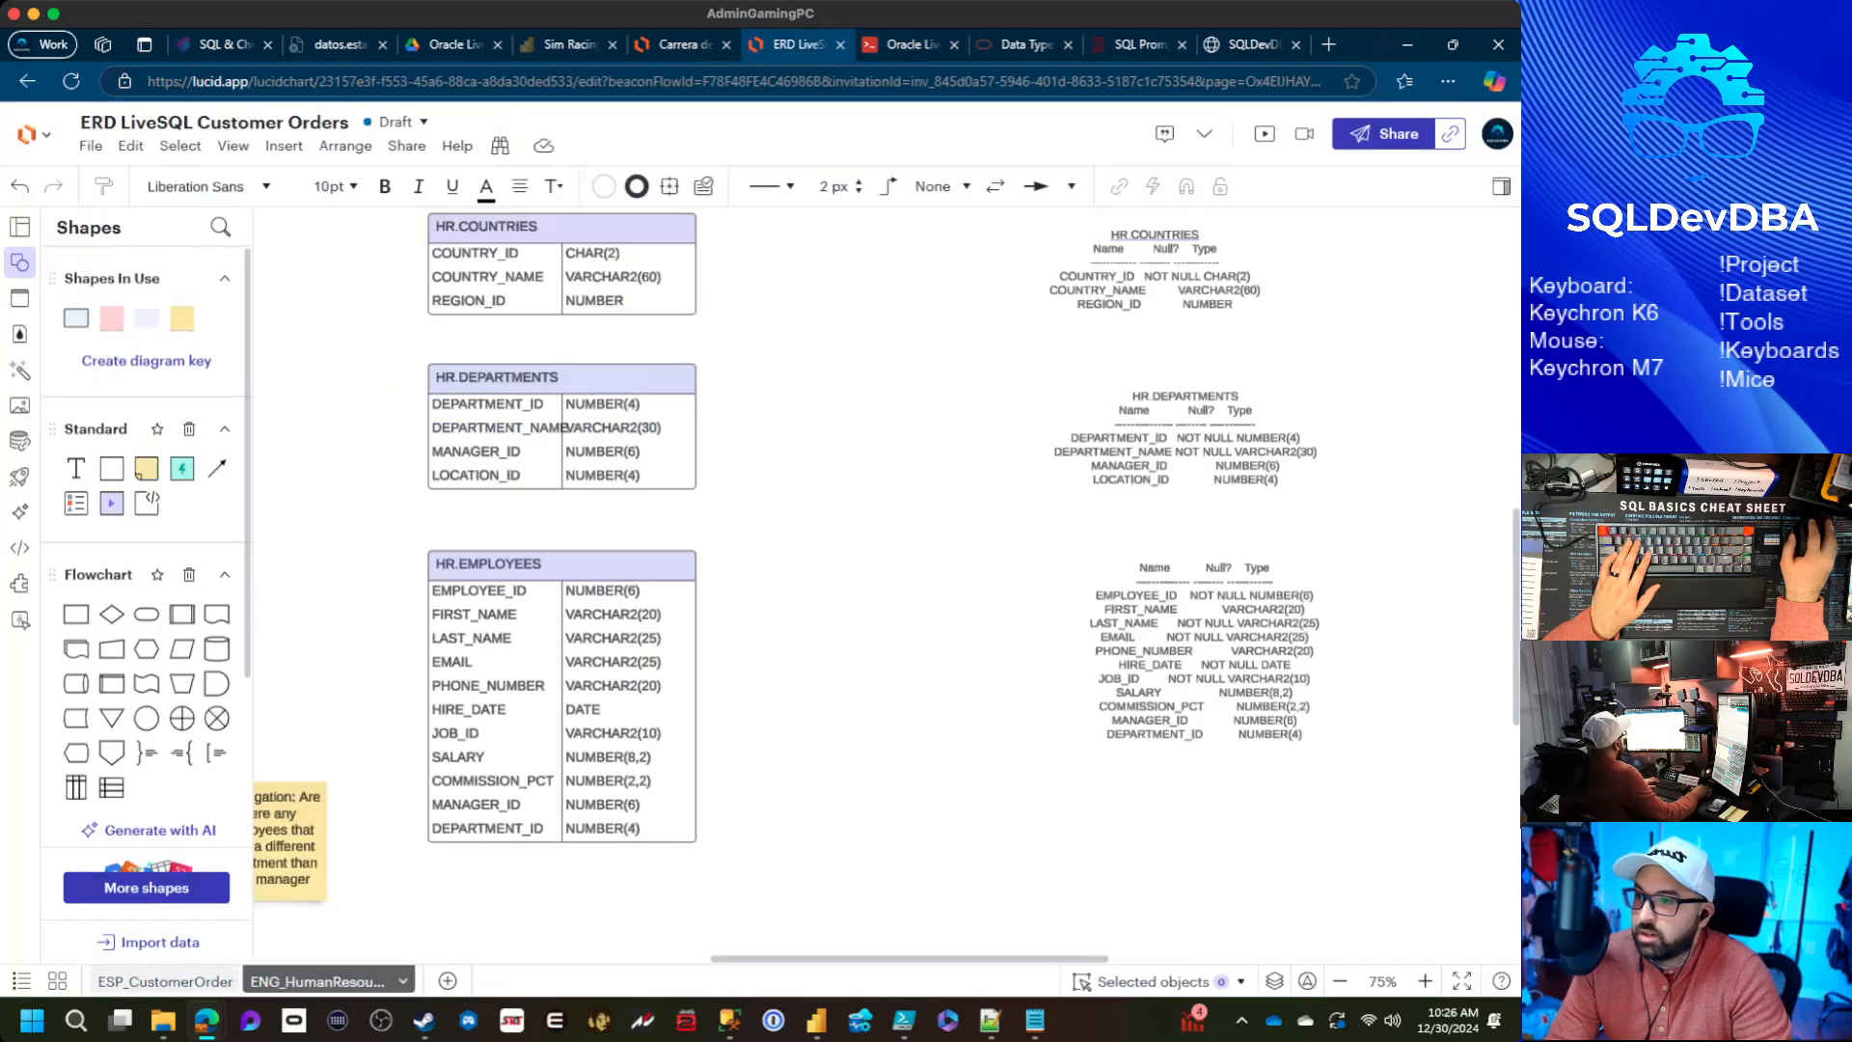
scroll(868, 579, down, 4)
key(ctrl+v)
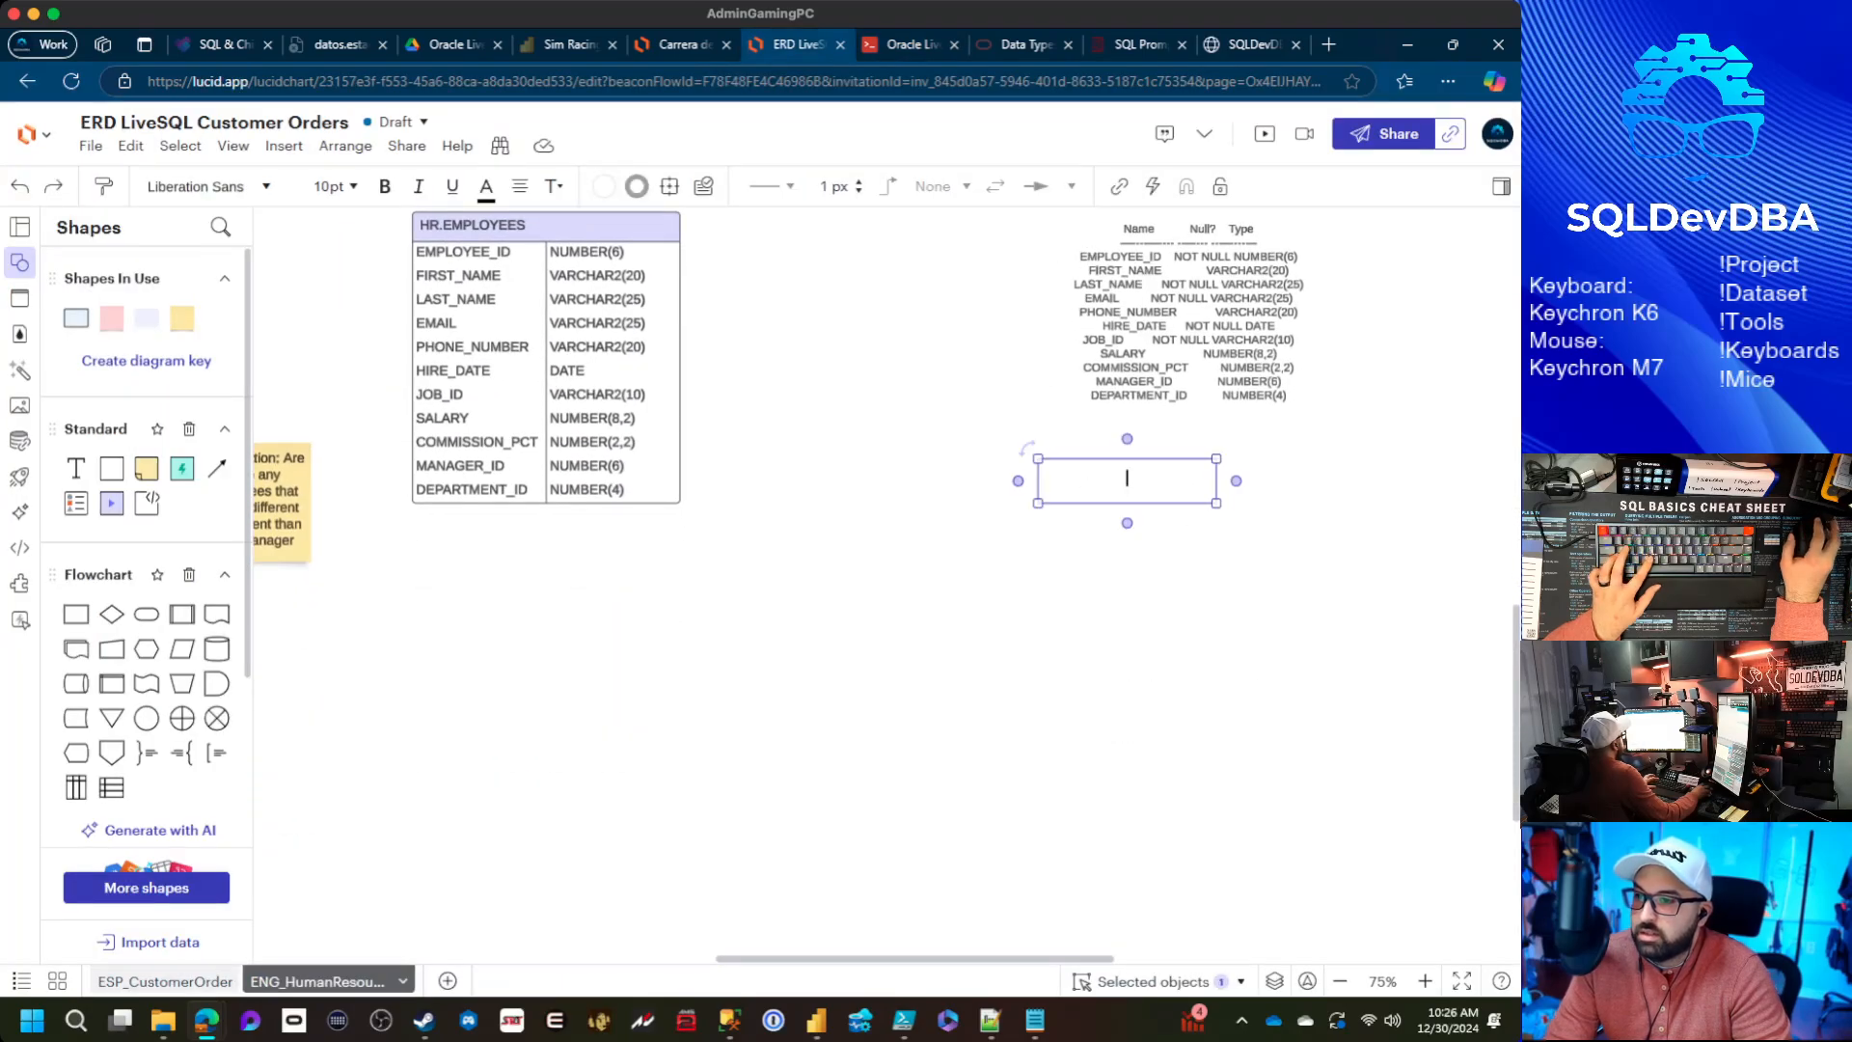
click(1124, 547)
double_click(1109, 481)
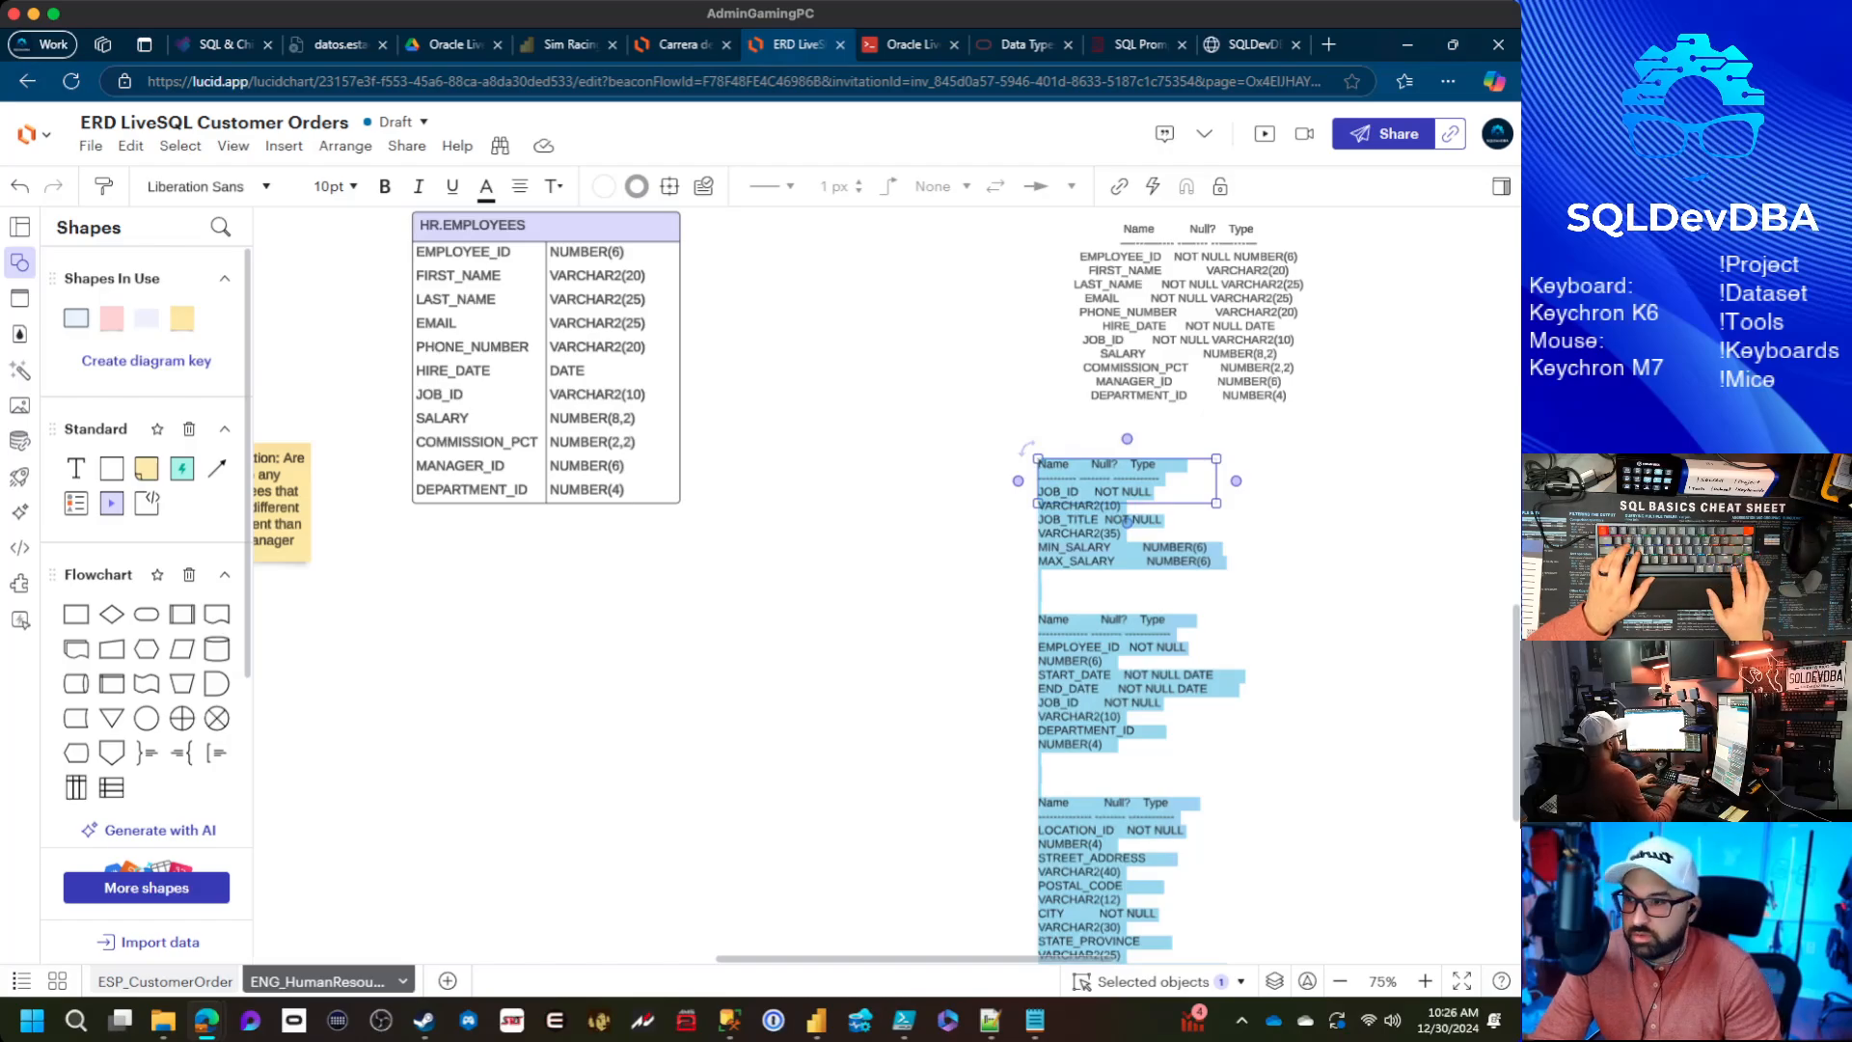
Insert the heading HR.JOB on its own line above the first description in the pasted text
key(Left)
key(Return)
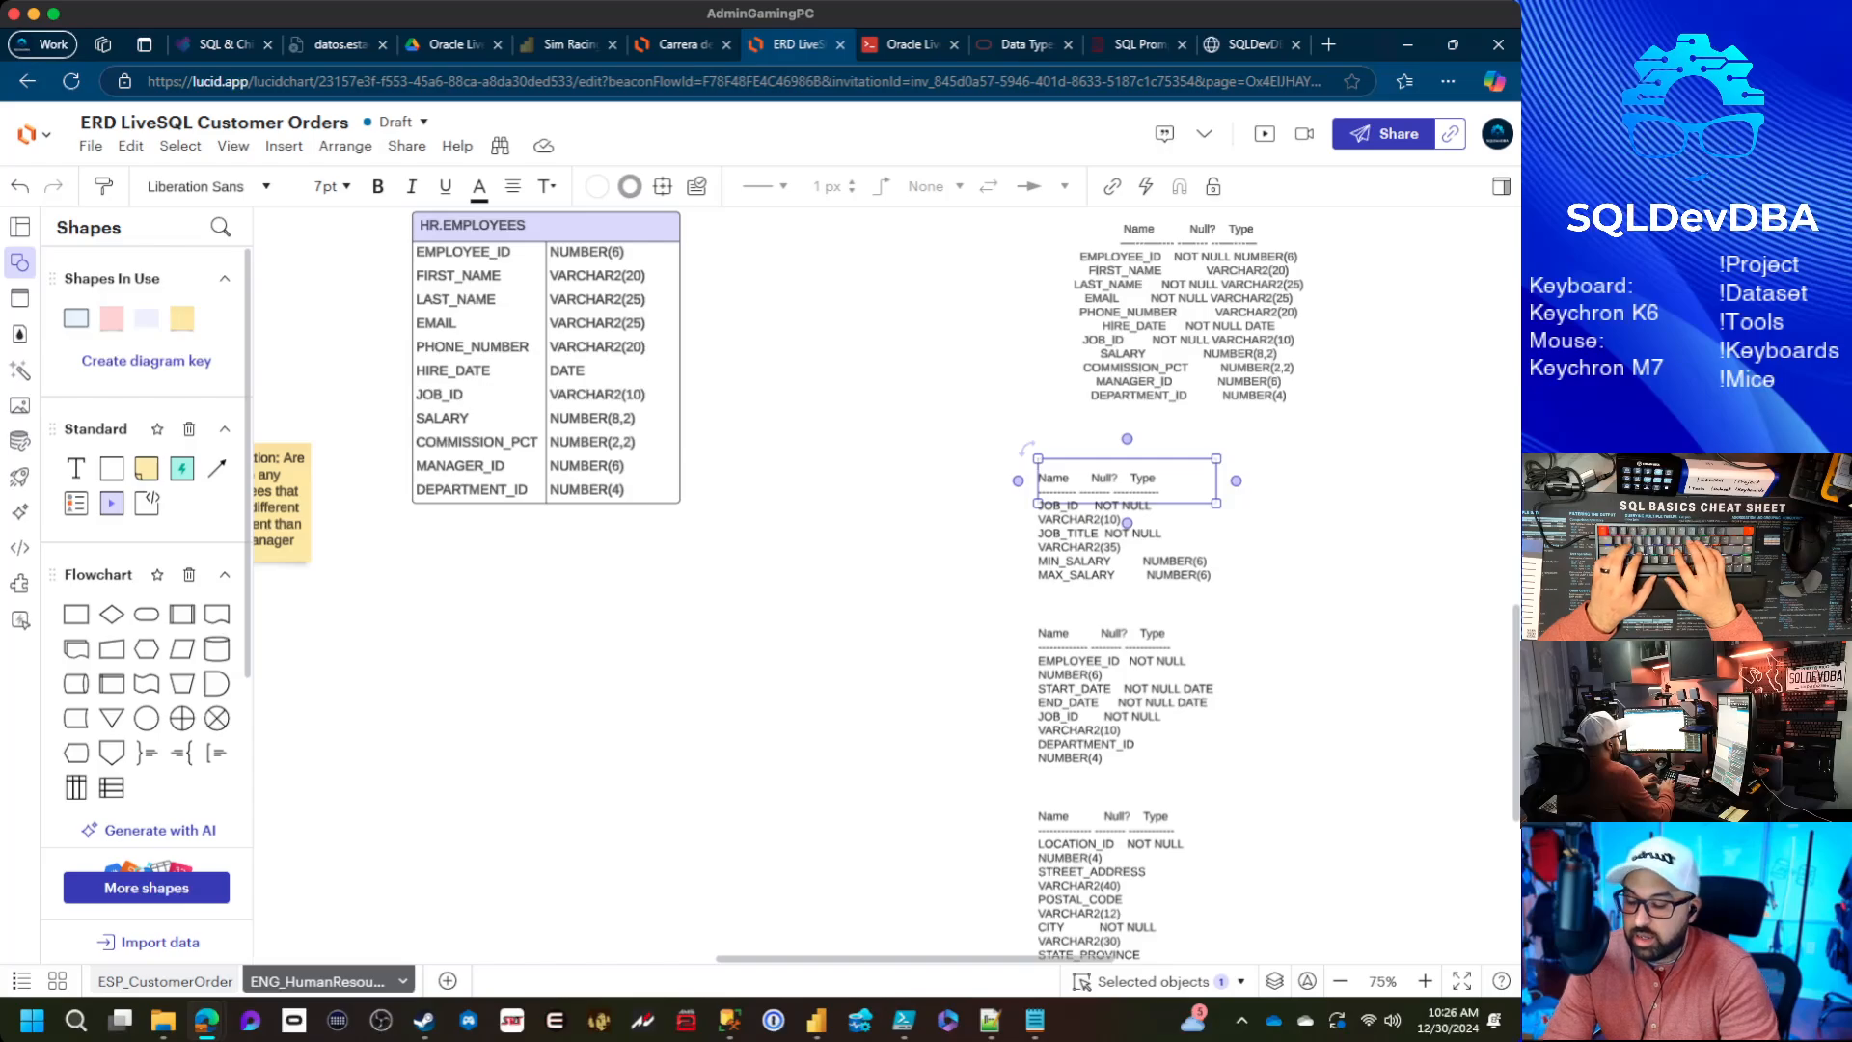
text(HR.JOB)
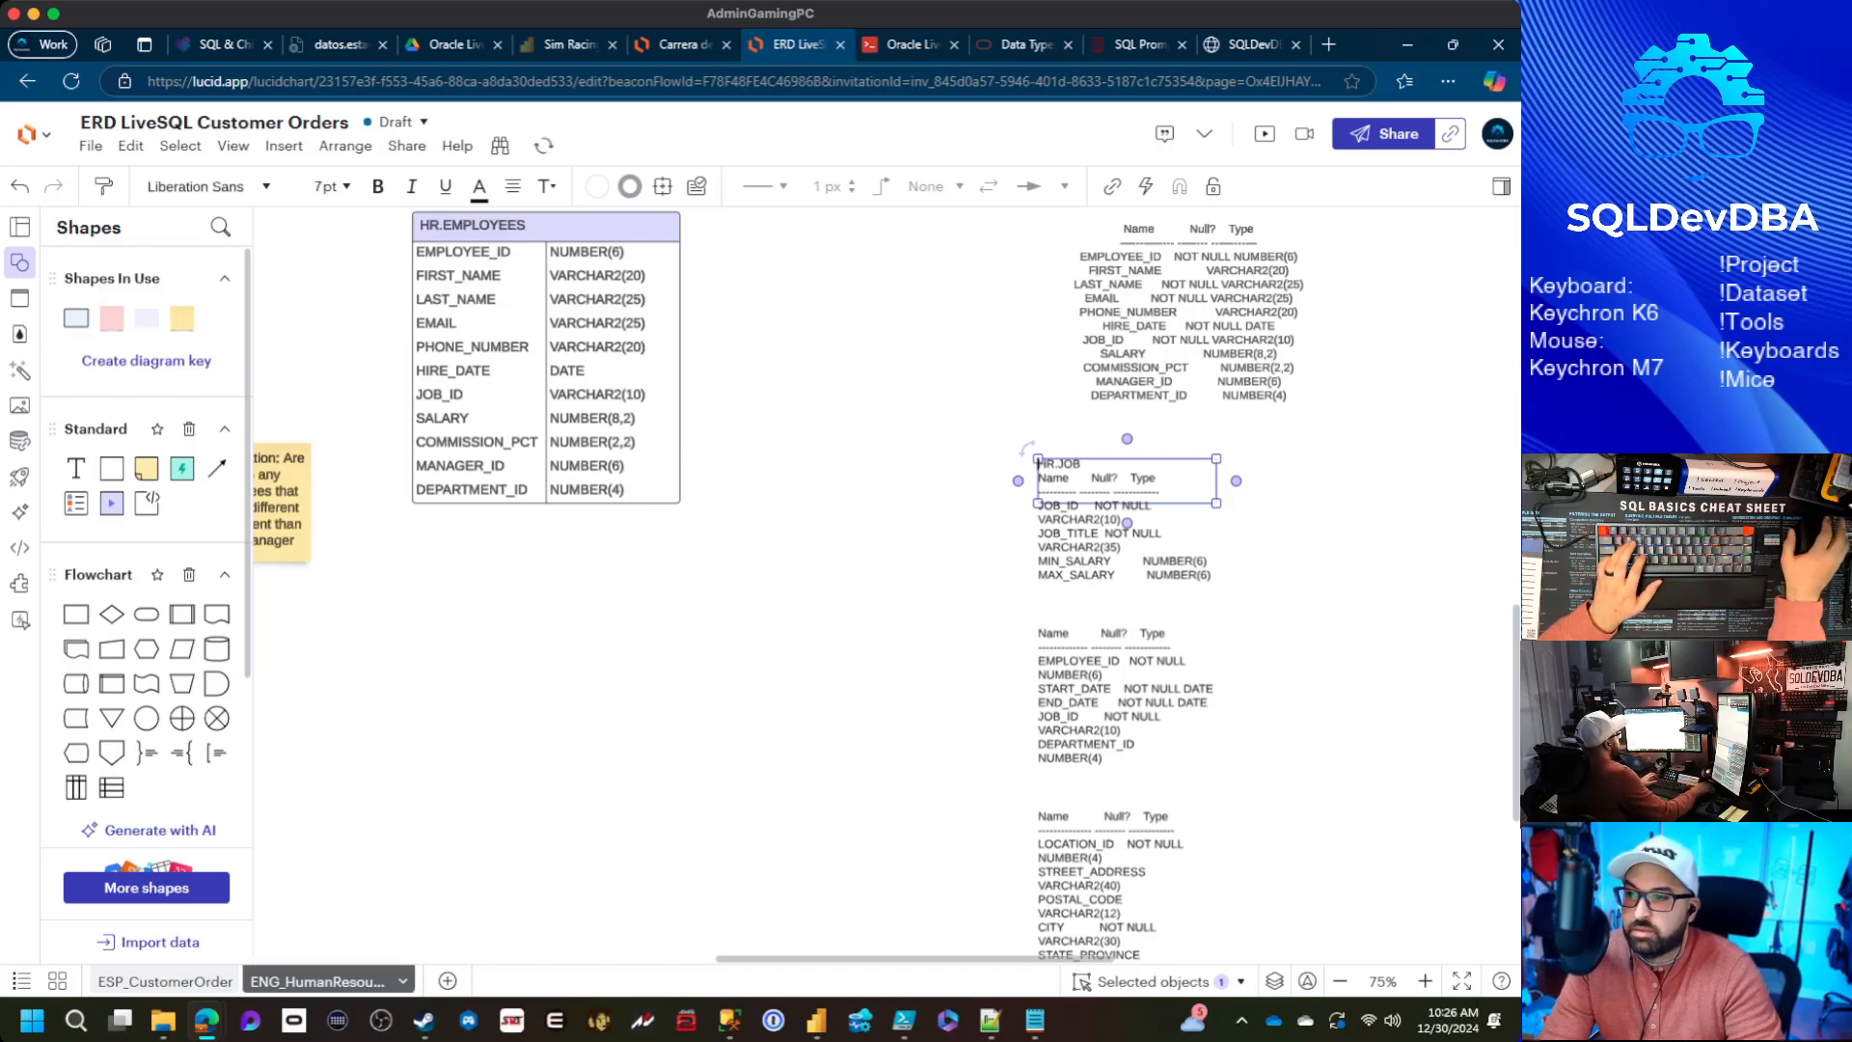
click(1064, 605)
double_click(1064, 605)
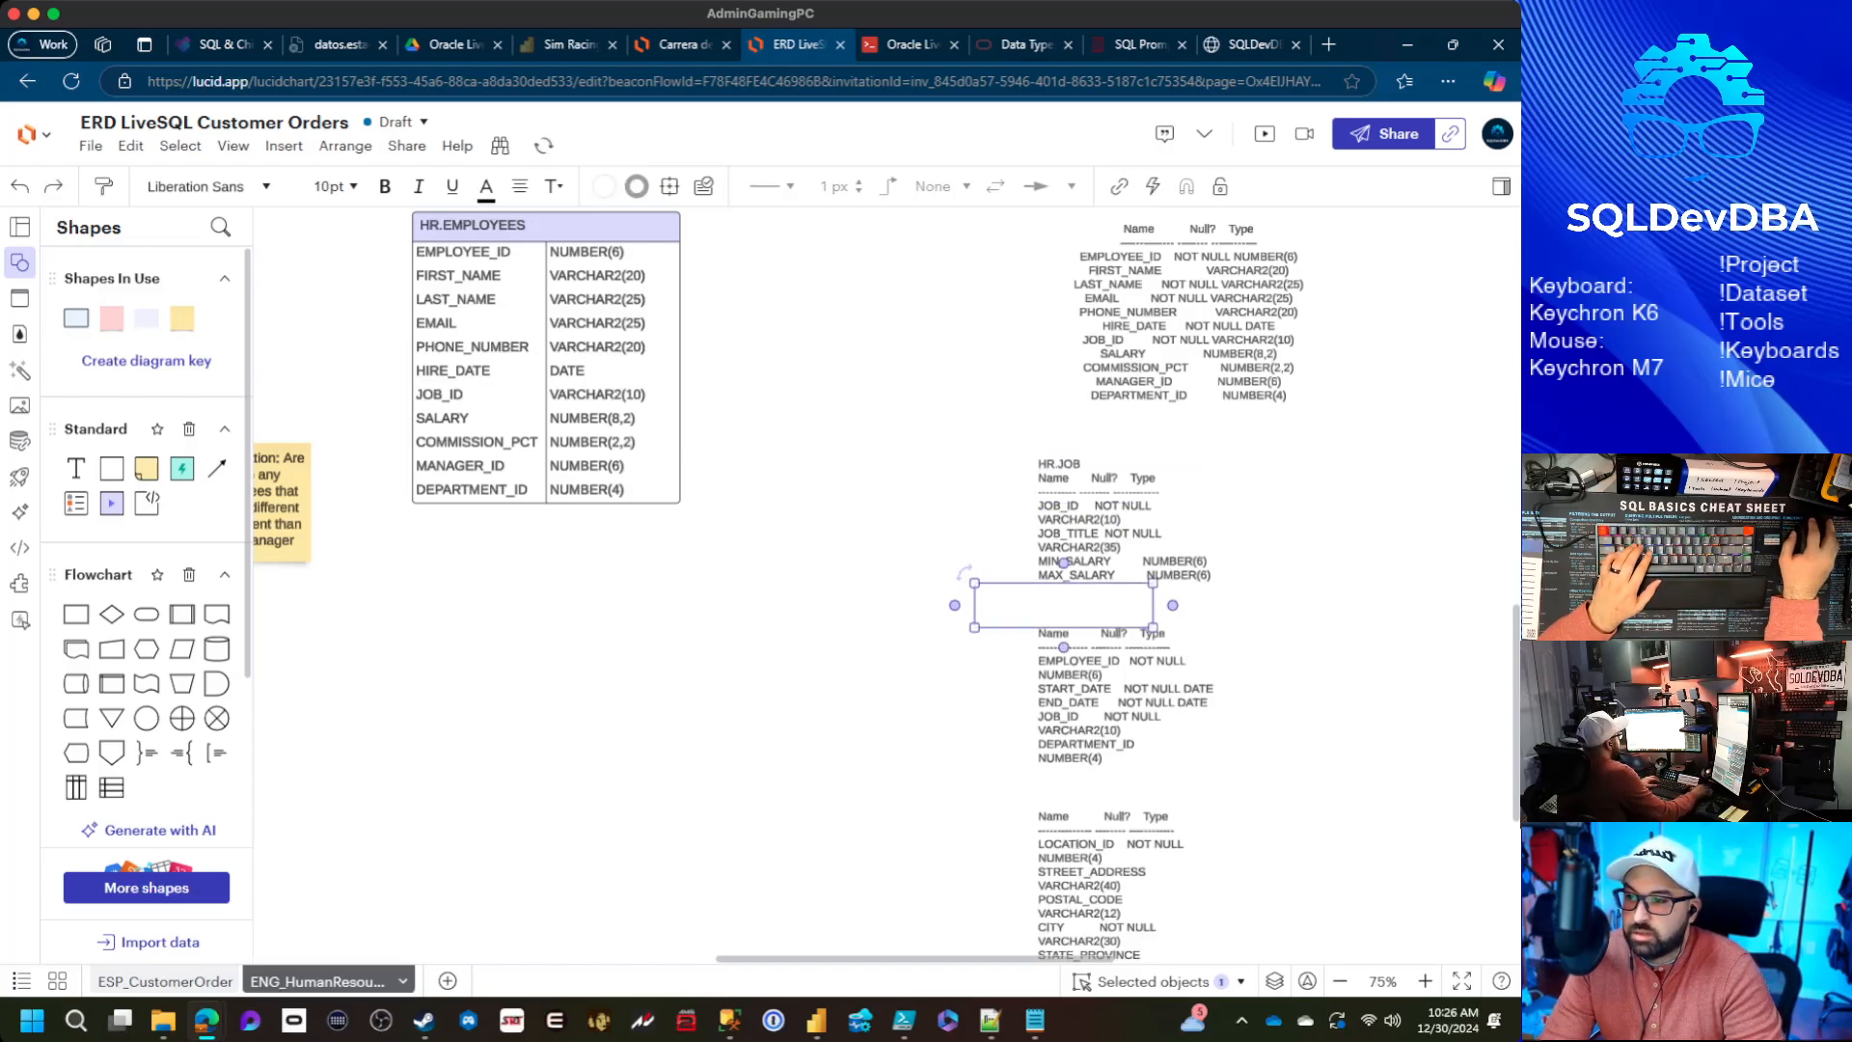
key(ctrl+z)
key(ctrl+a)
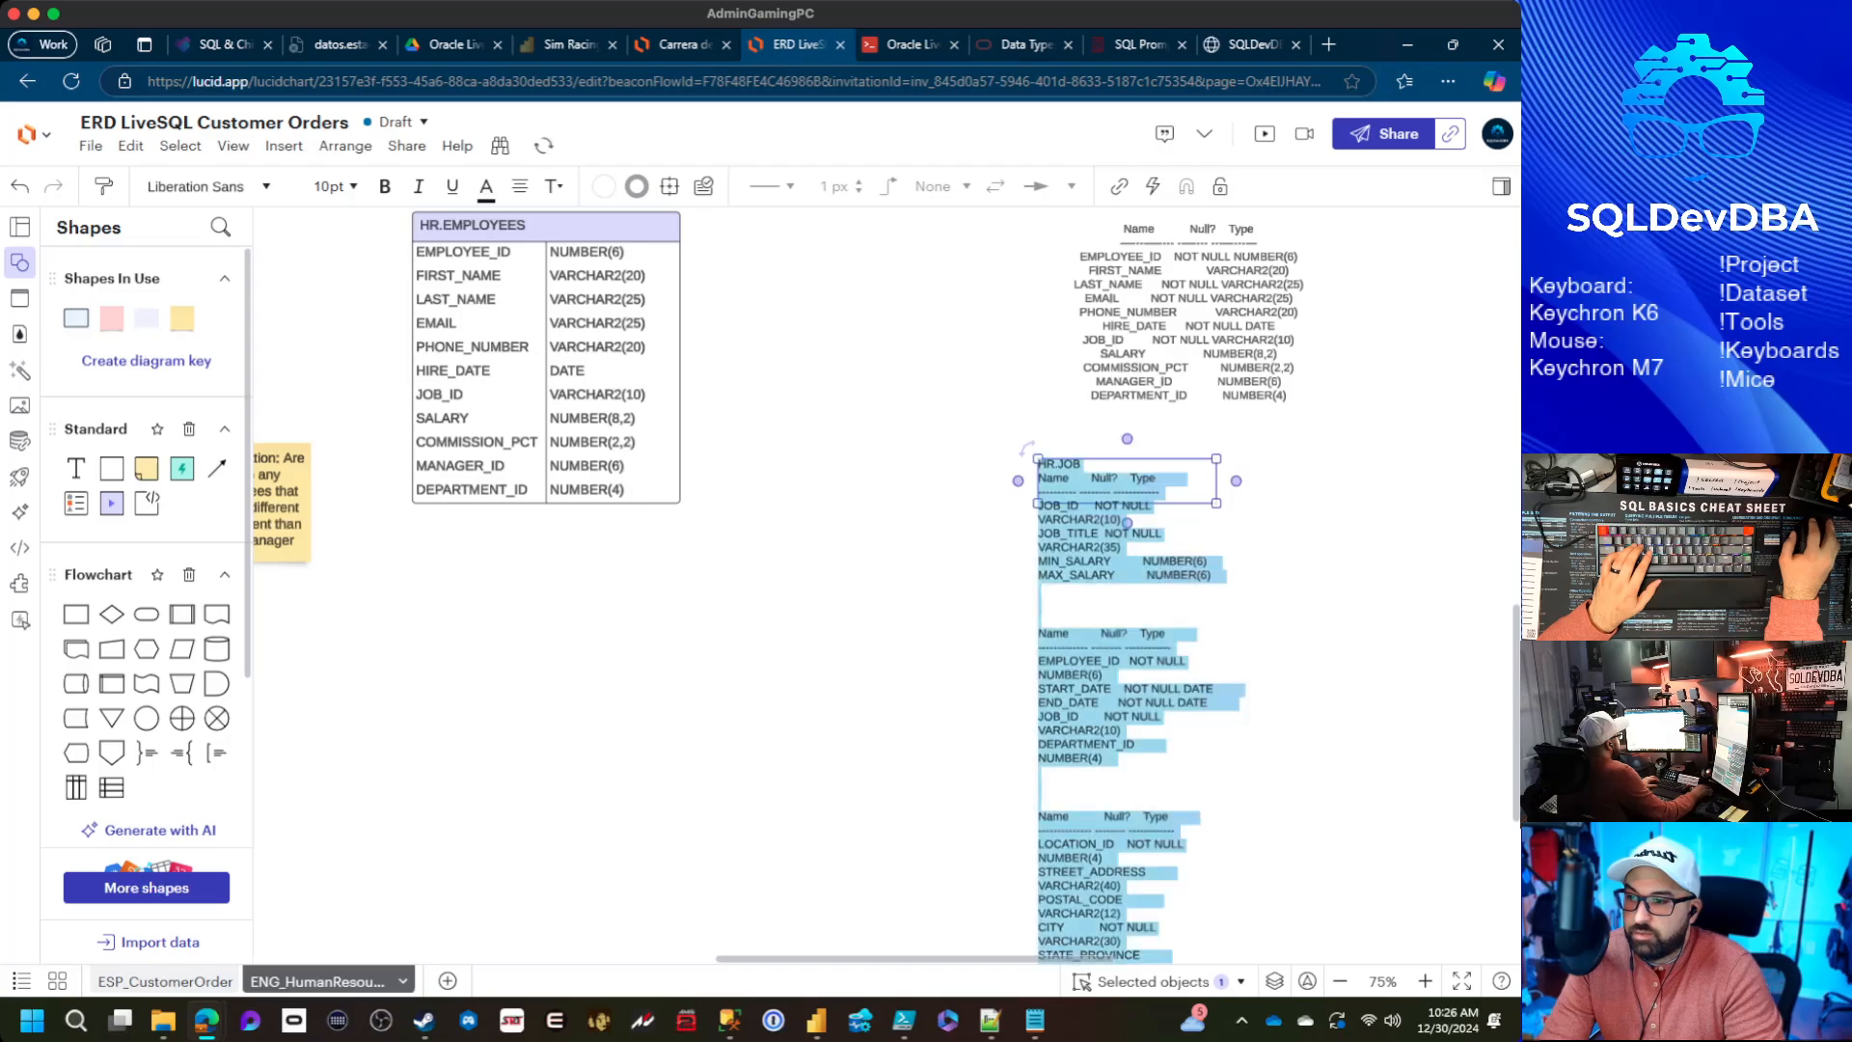
click(950, 559)
Enlarge the pasted text box so that each column definition fits on a single line
double_click(1109, 480)
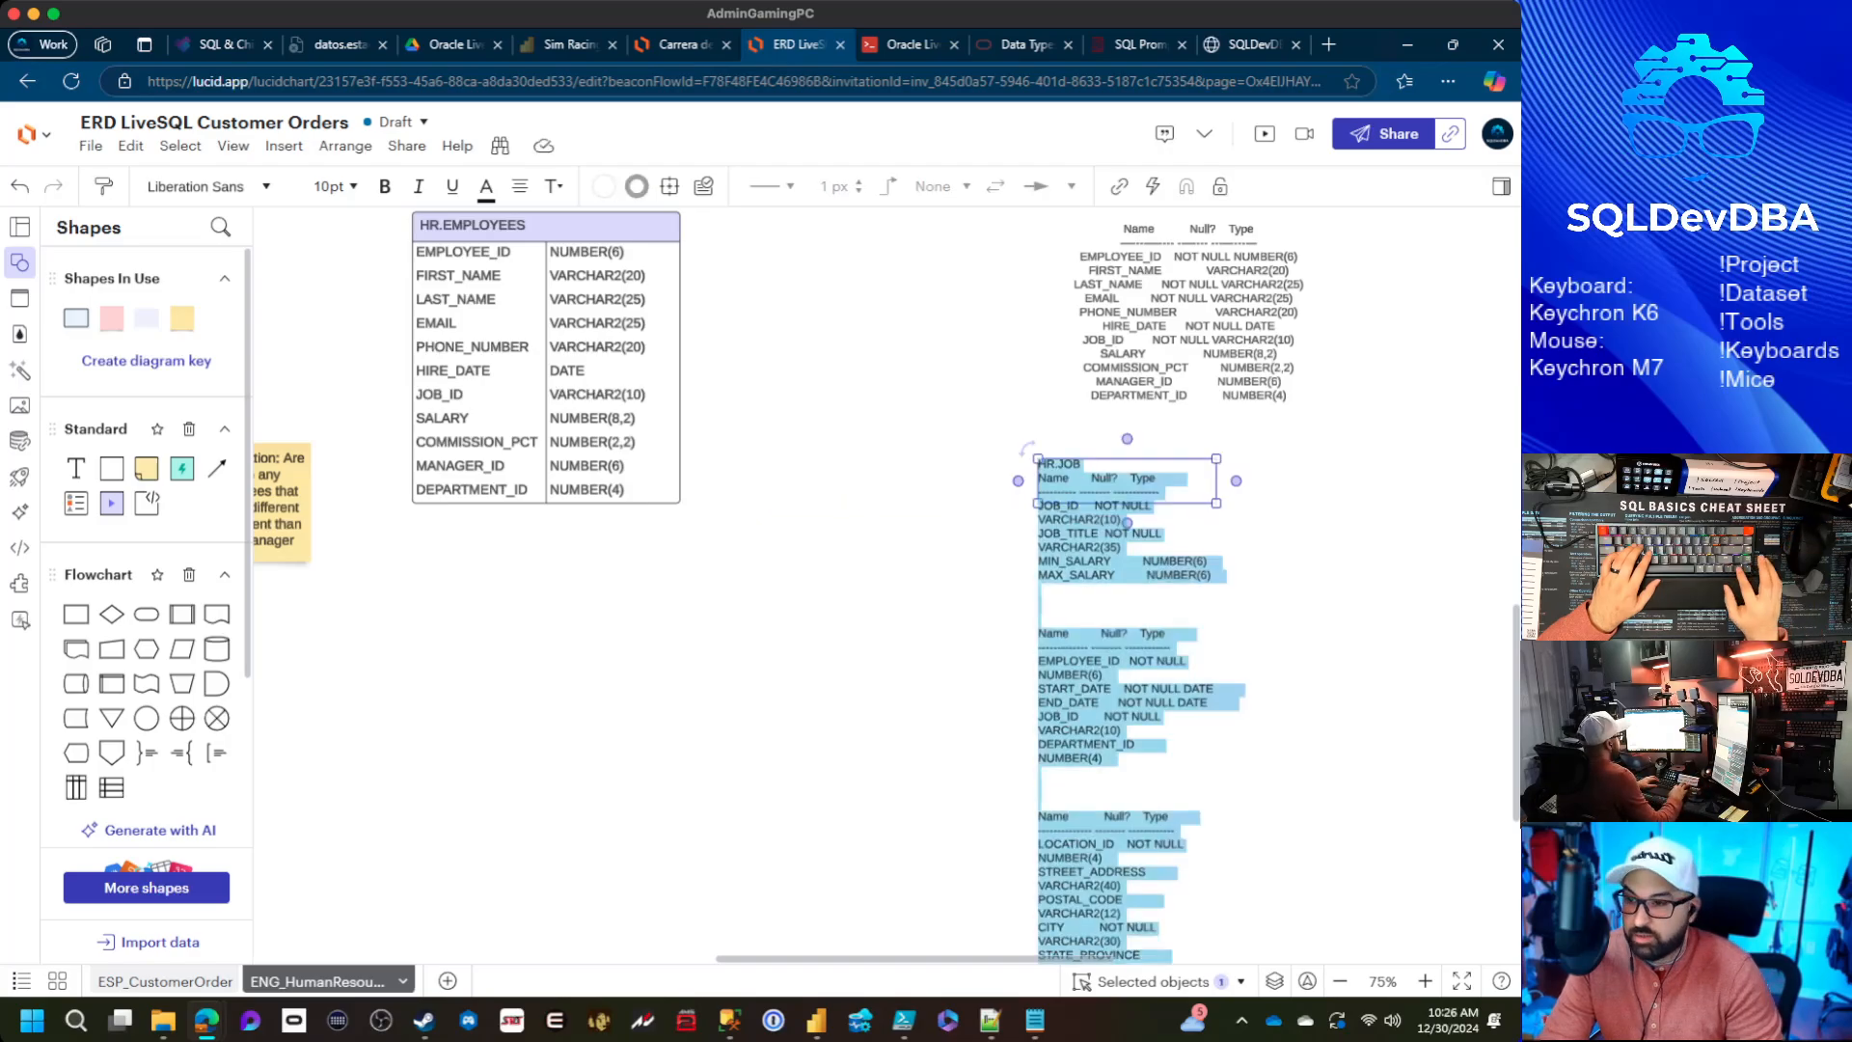
key(Escape)
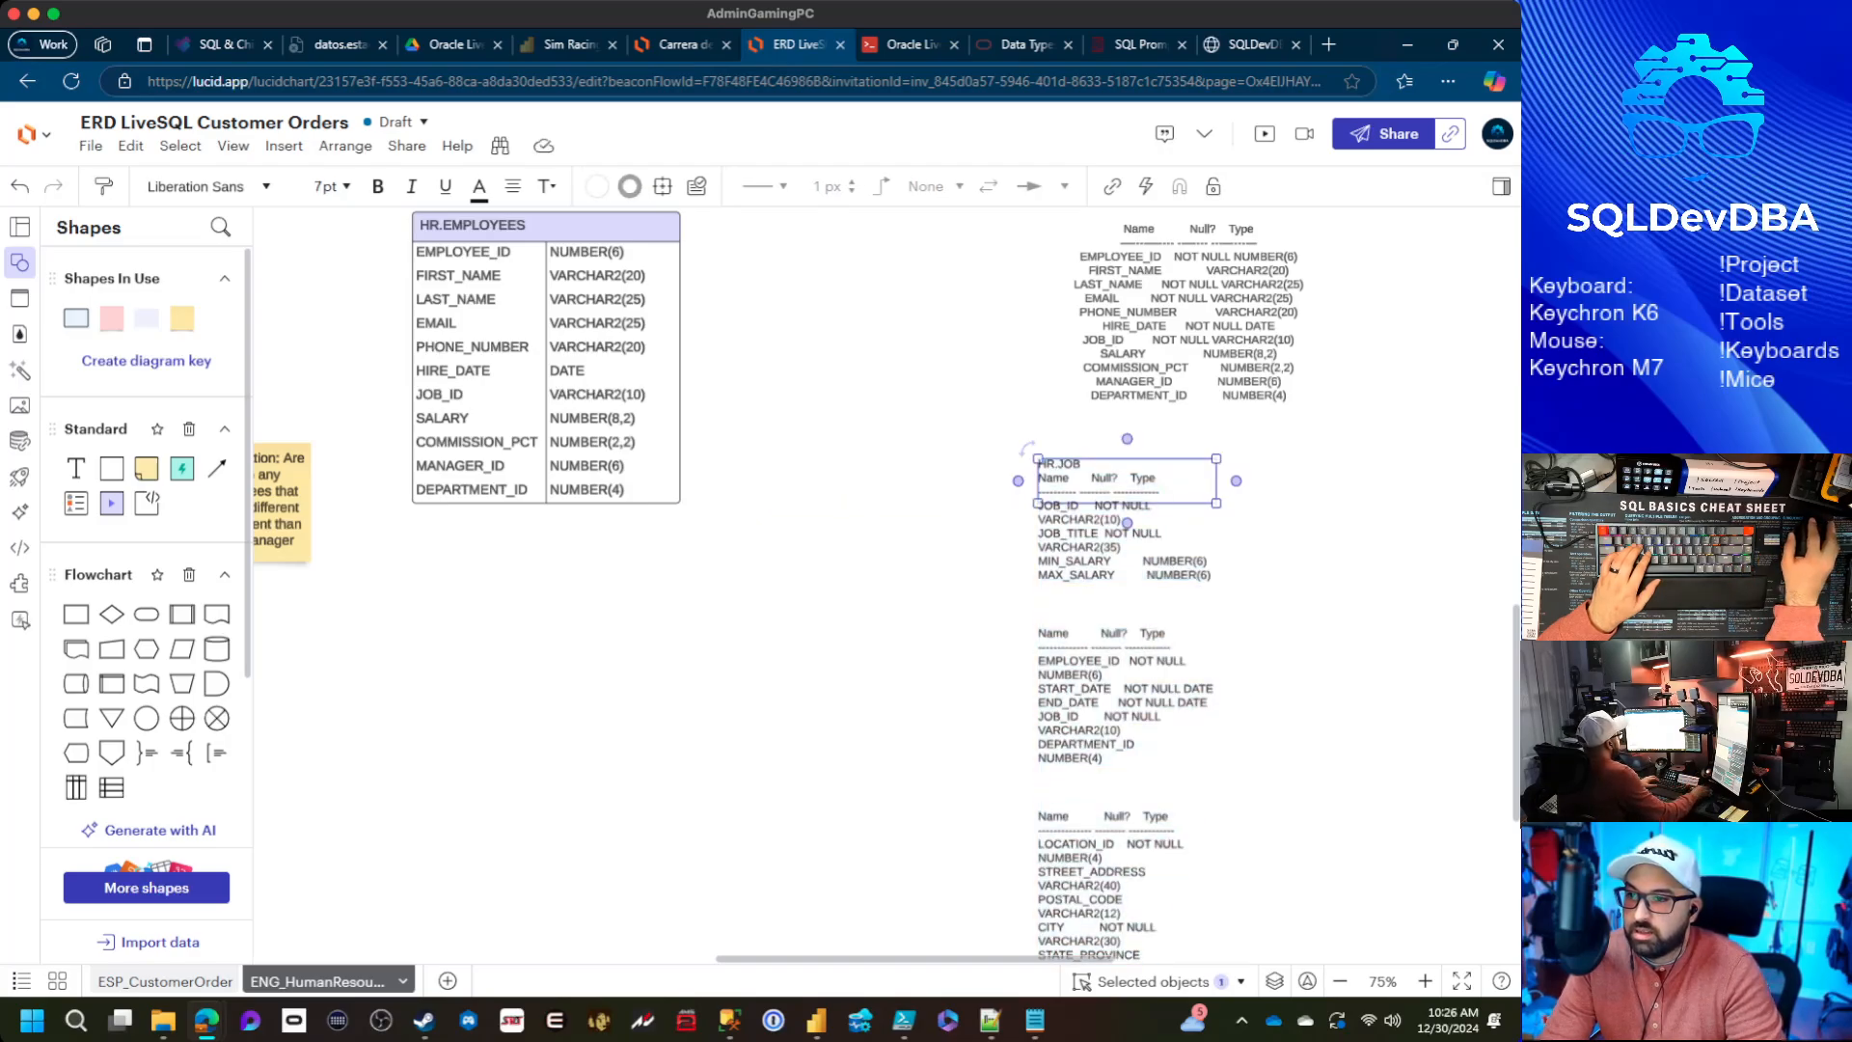
drag(1216, 502, 1287, 620)
scroll(1288, 620, up, 4)
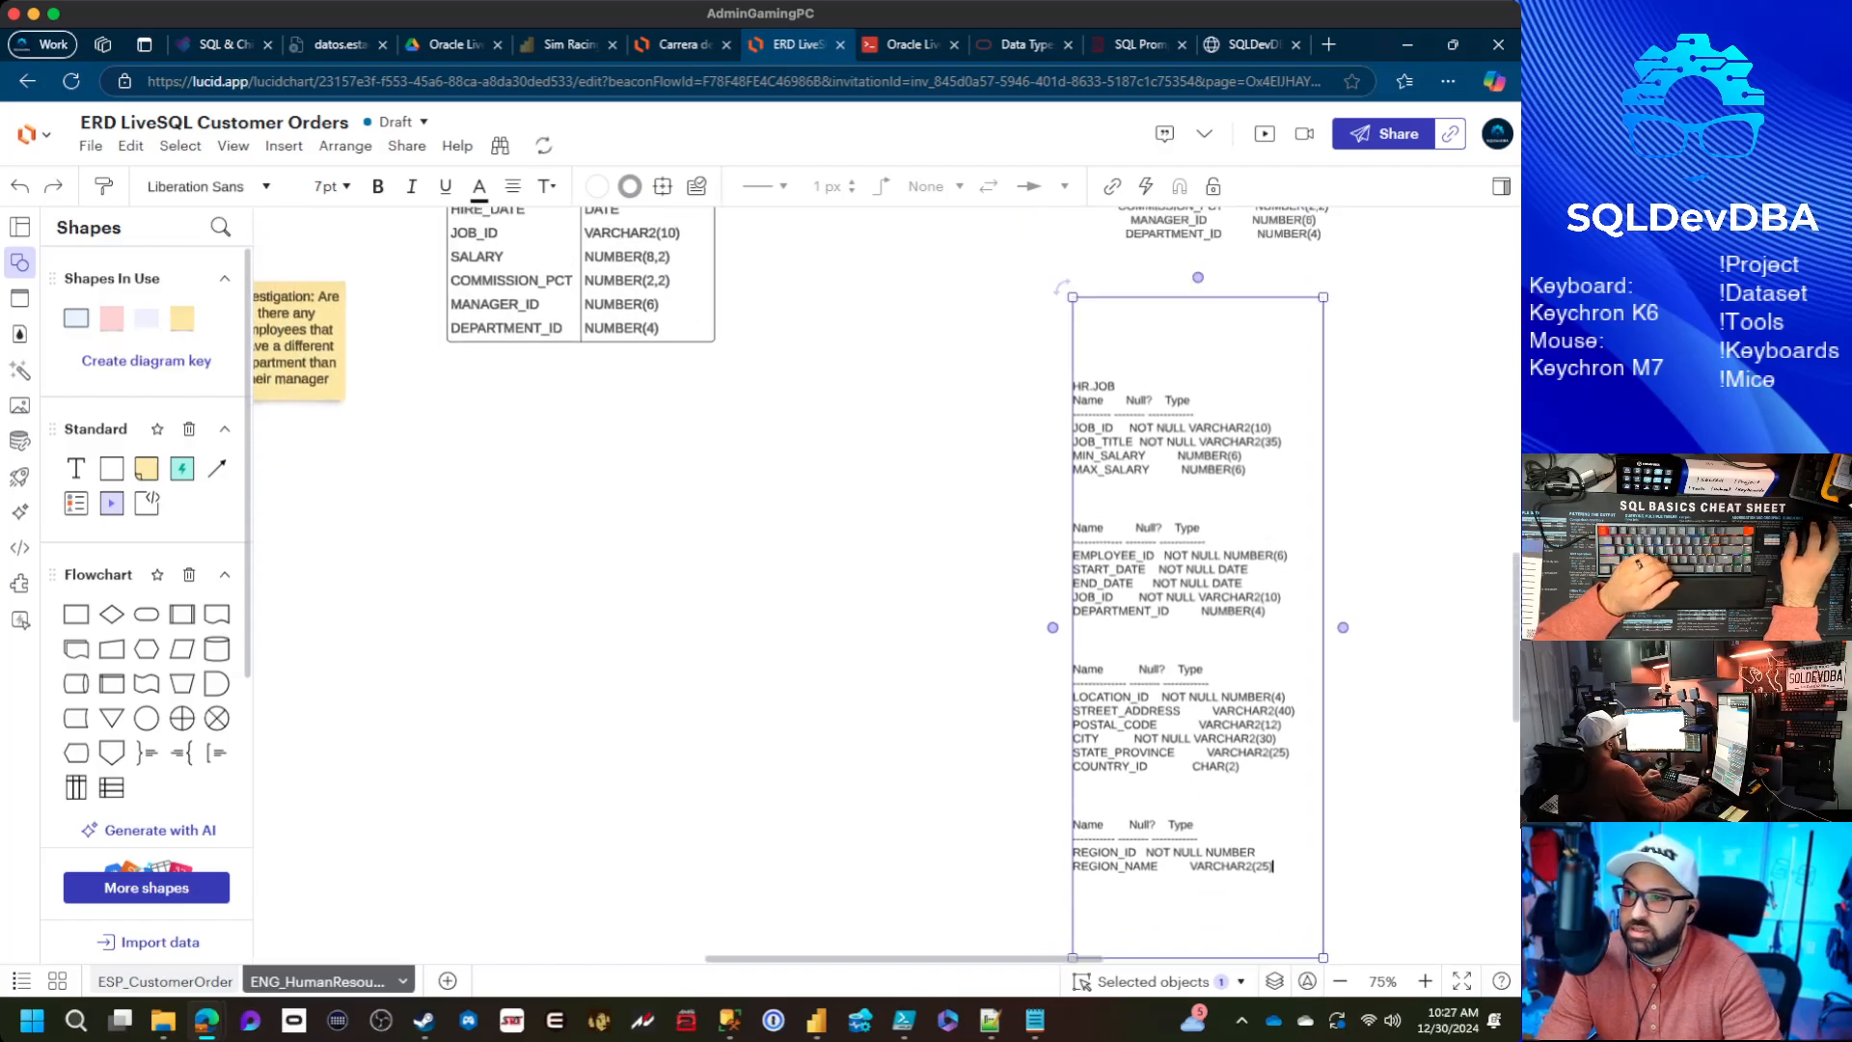
Add the heading HR.JOB_HISTORY above the description that starts with EMPLOYEE_ID, checking the table list in Oracle Live SQL
key(ctrl+a)
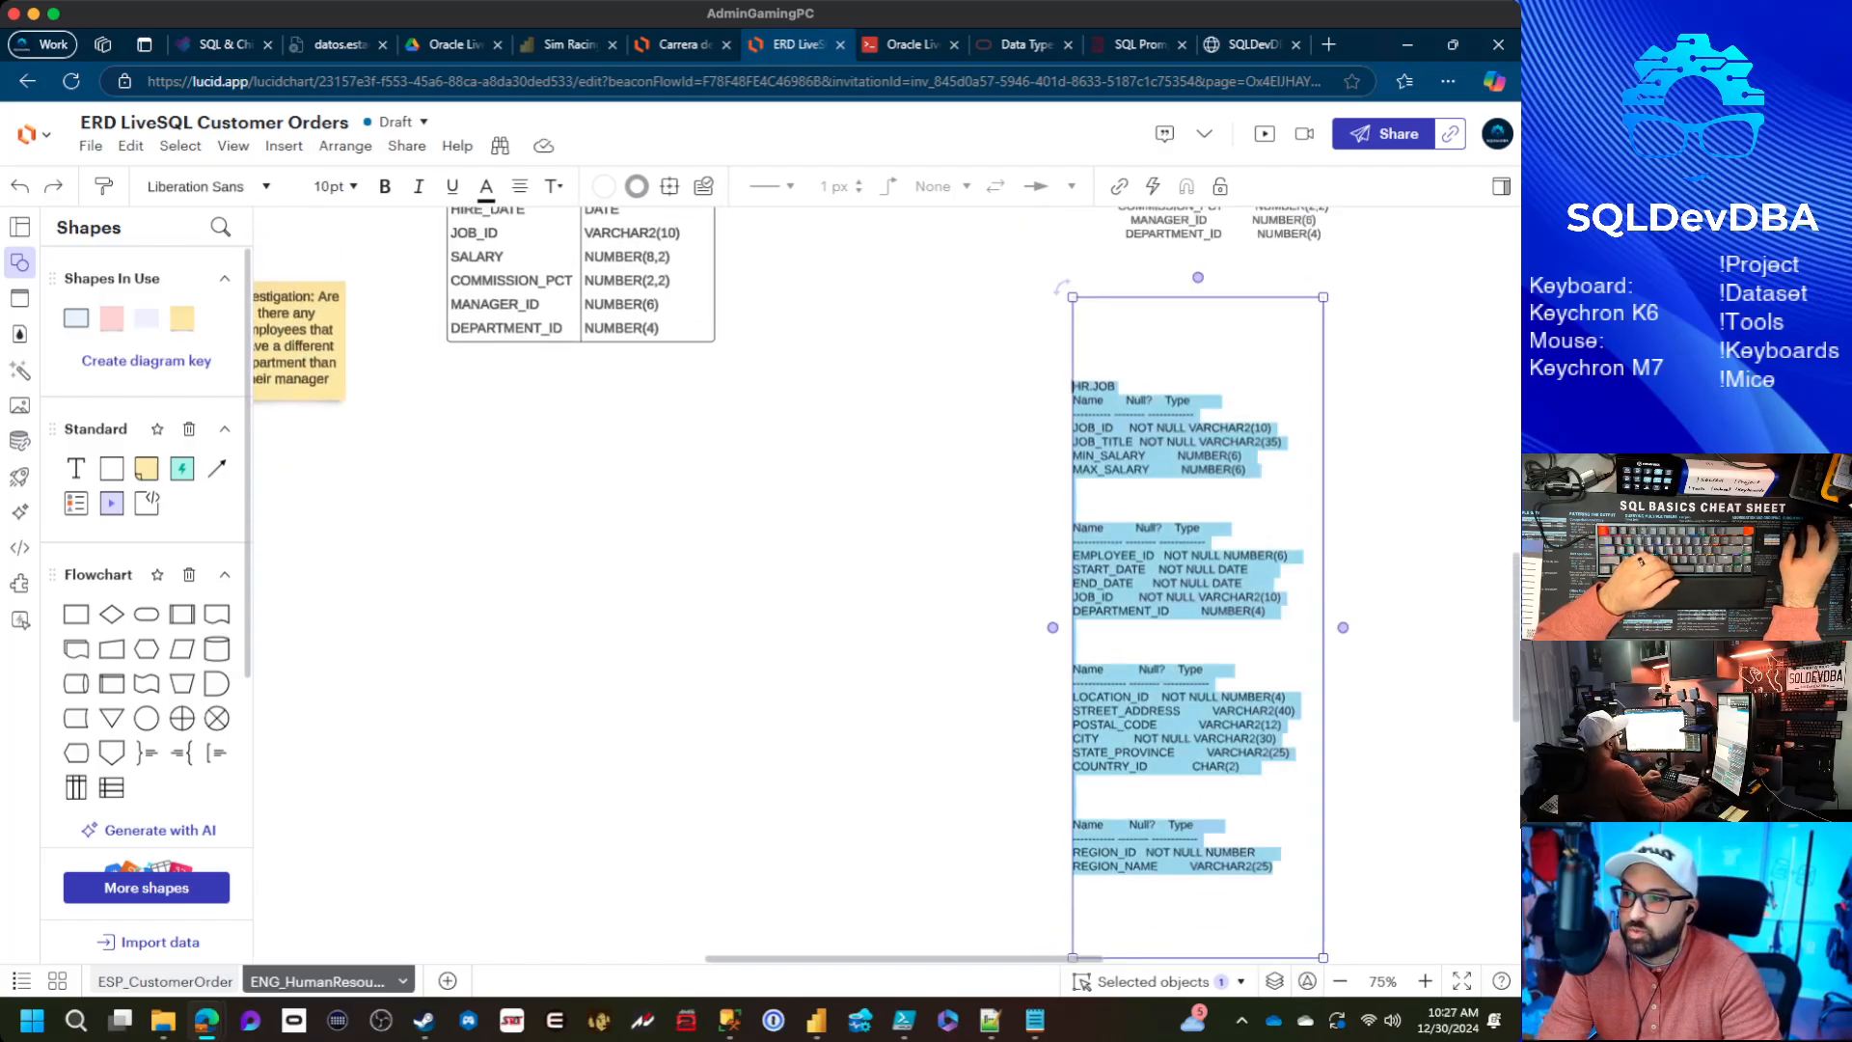
click(1075, 513)
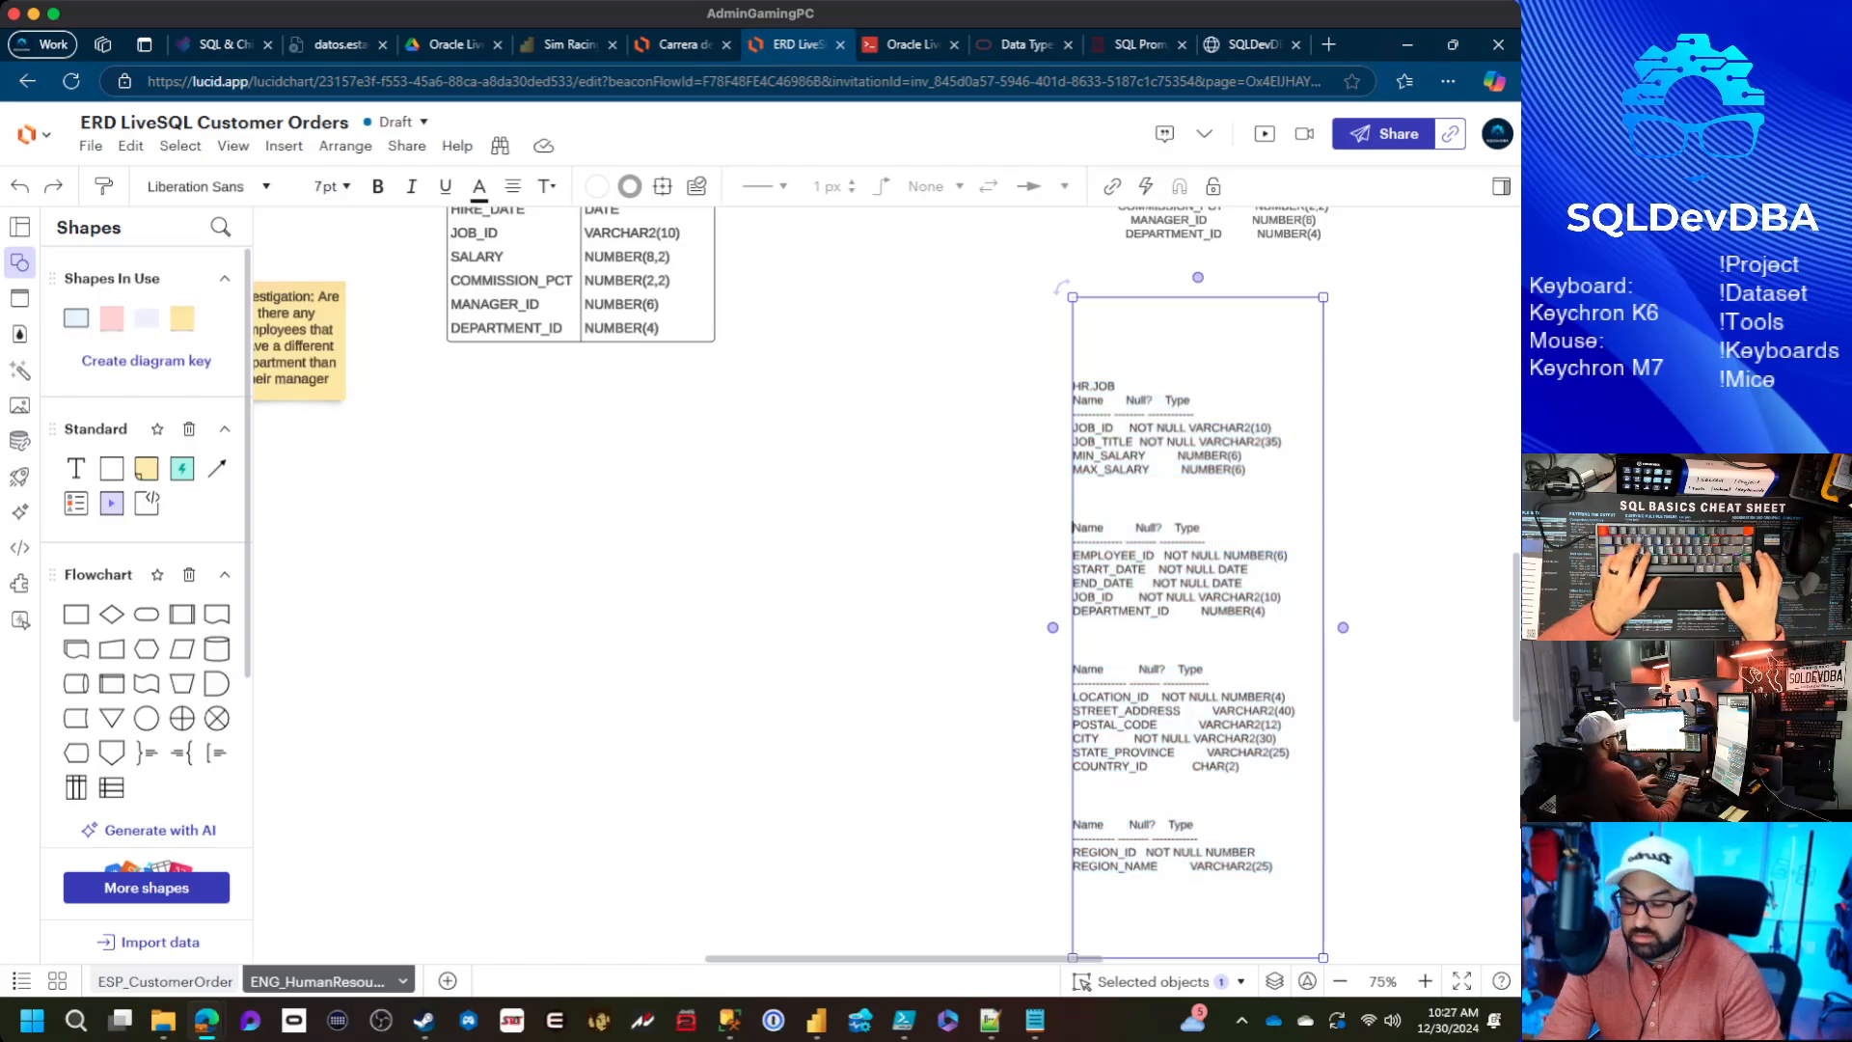
text(HR.)
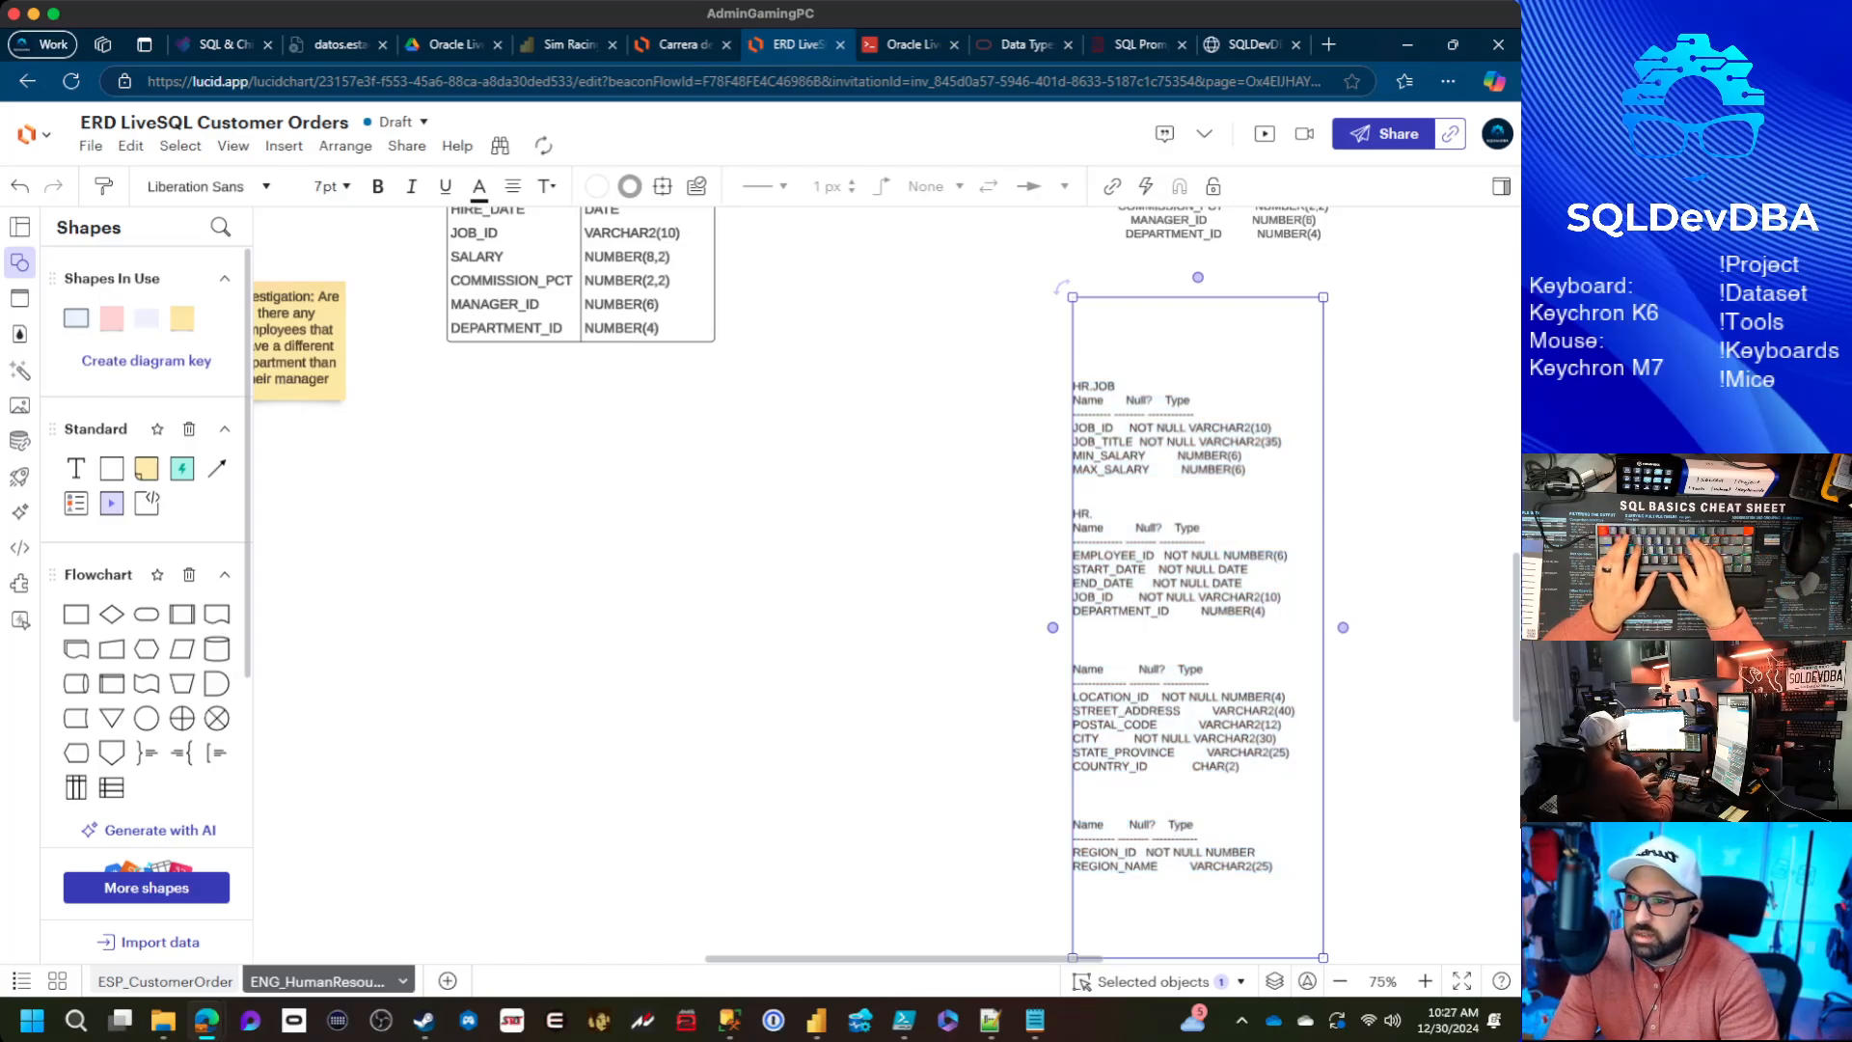
key(BackSpace)
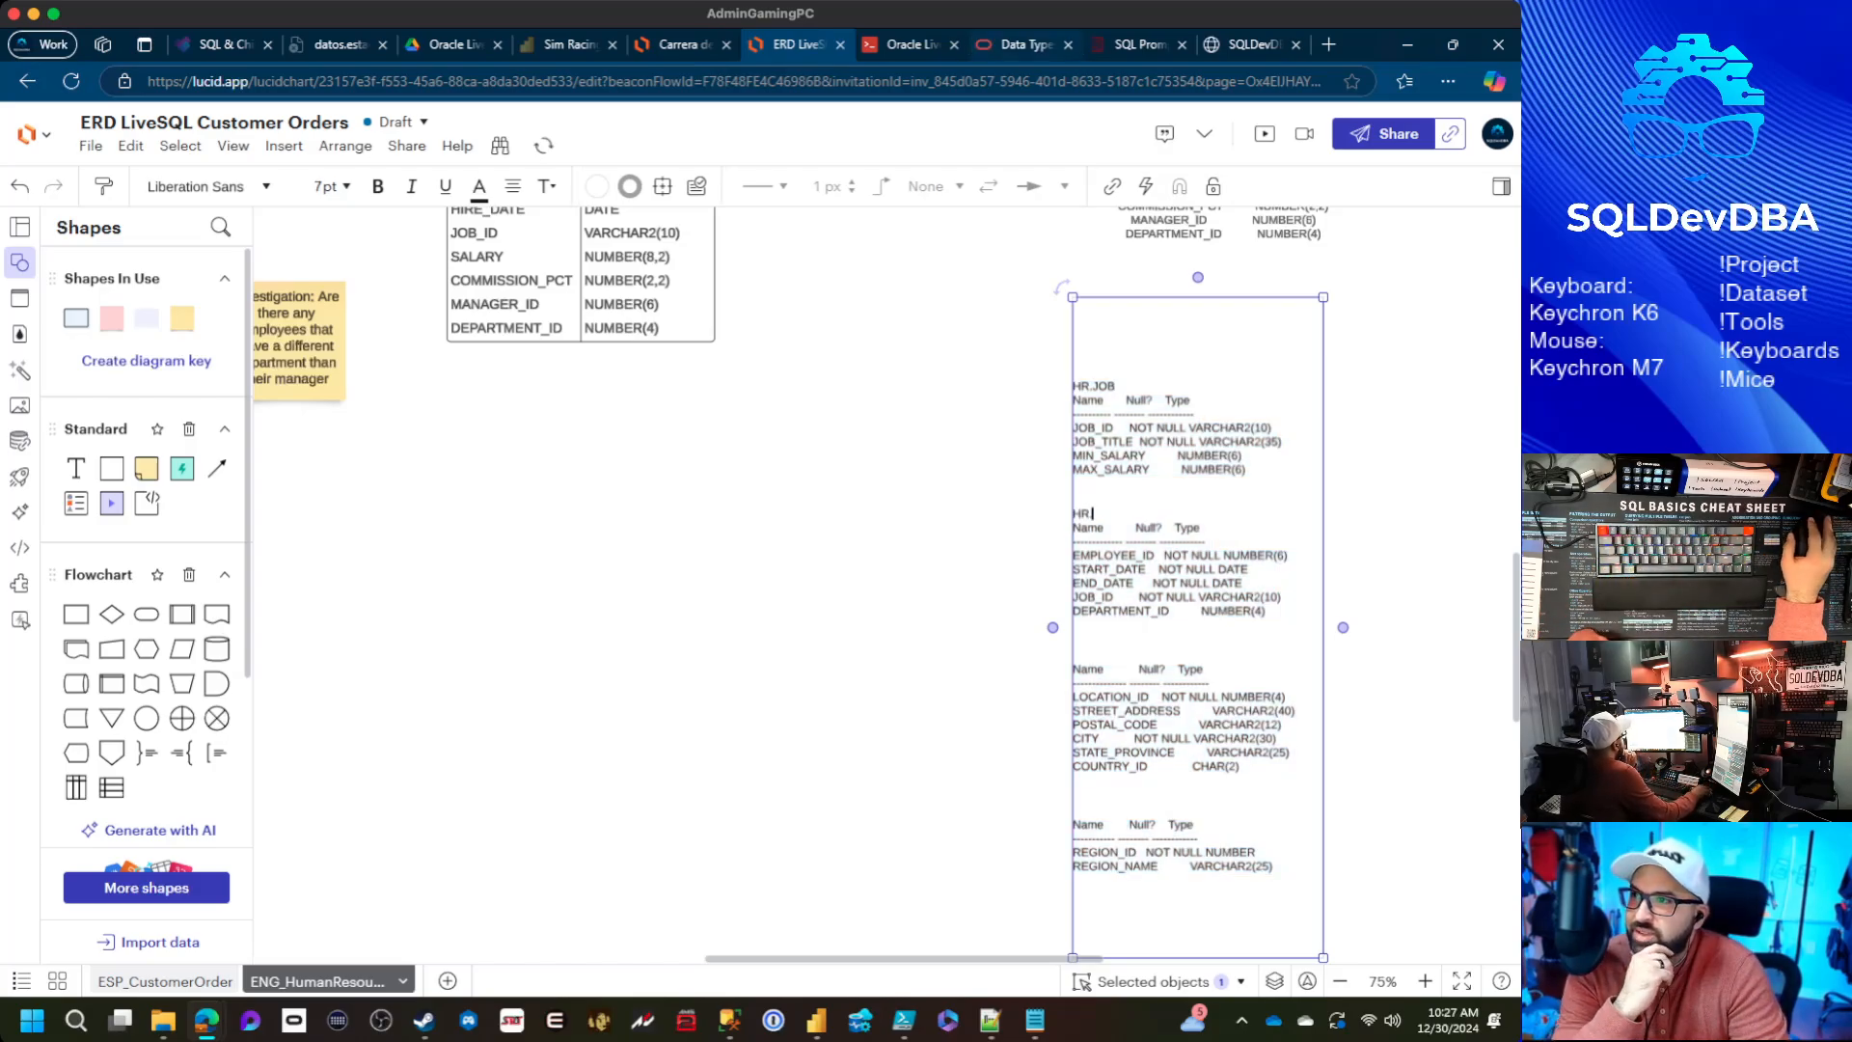
key(ctrl+Tab)
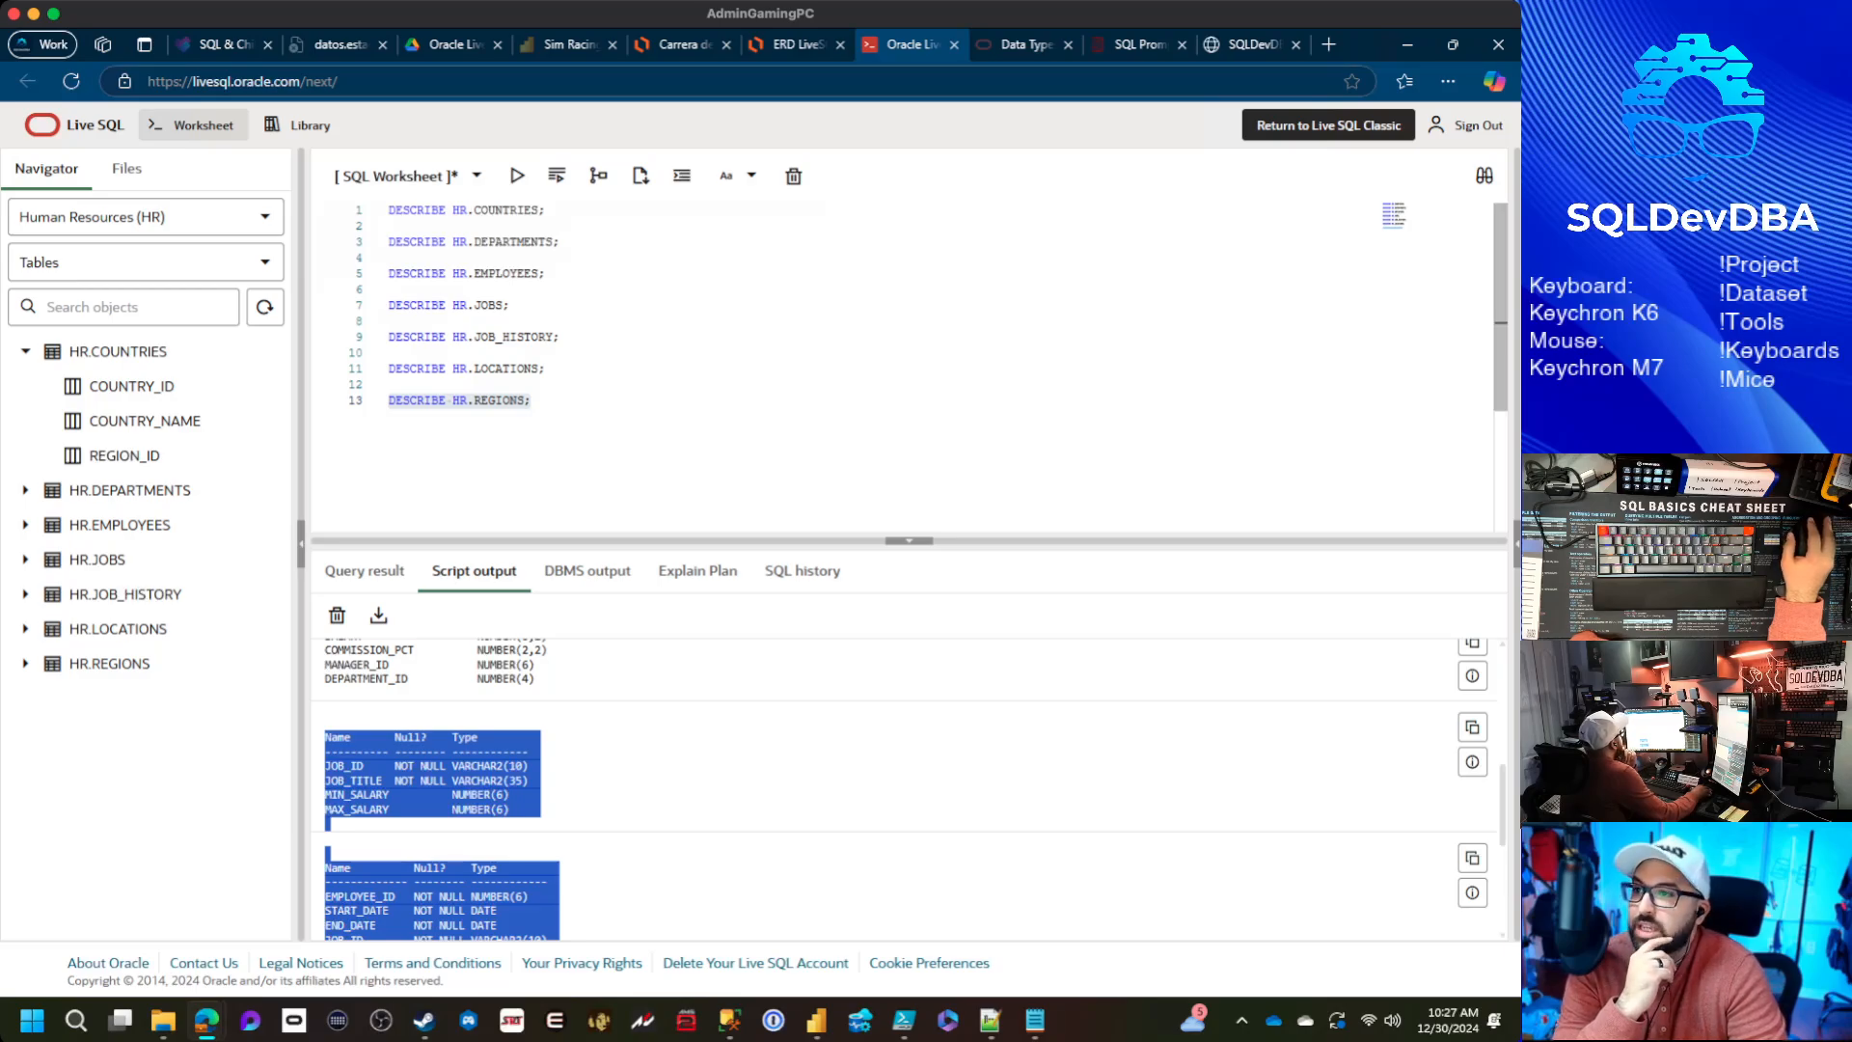
key(ctrl+shift+Tab)
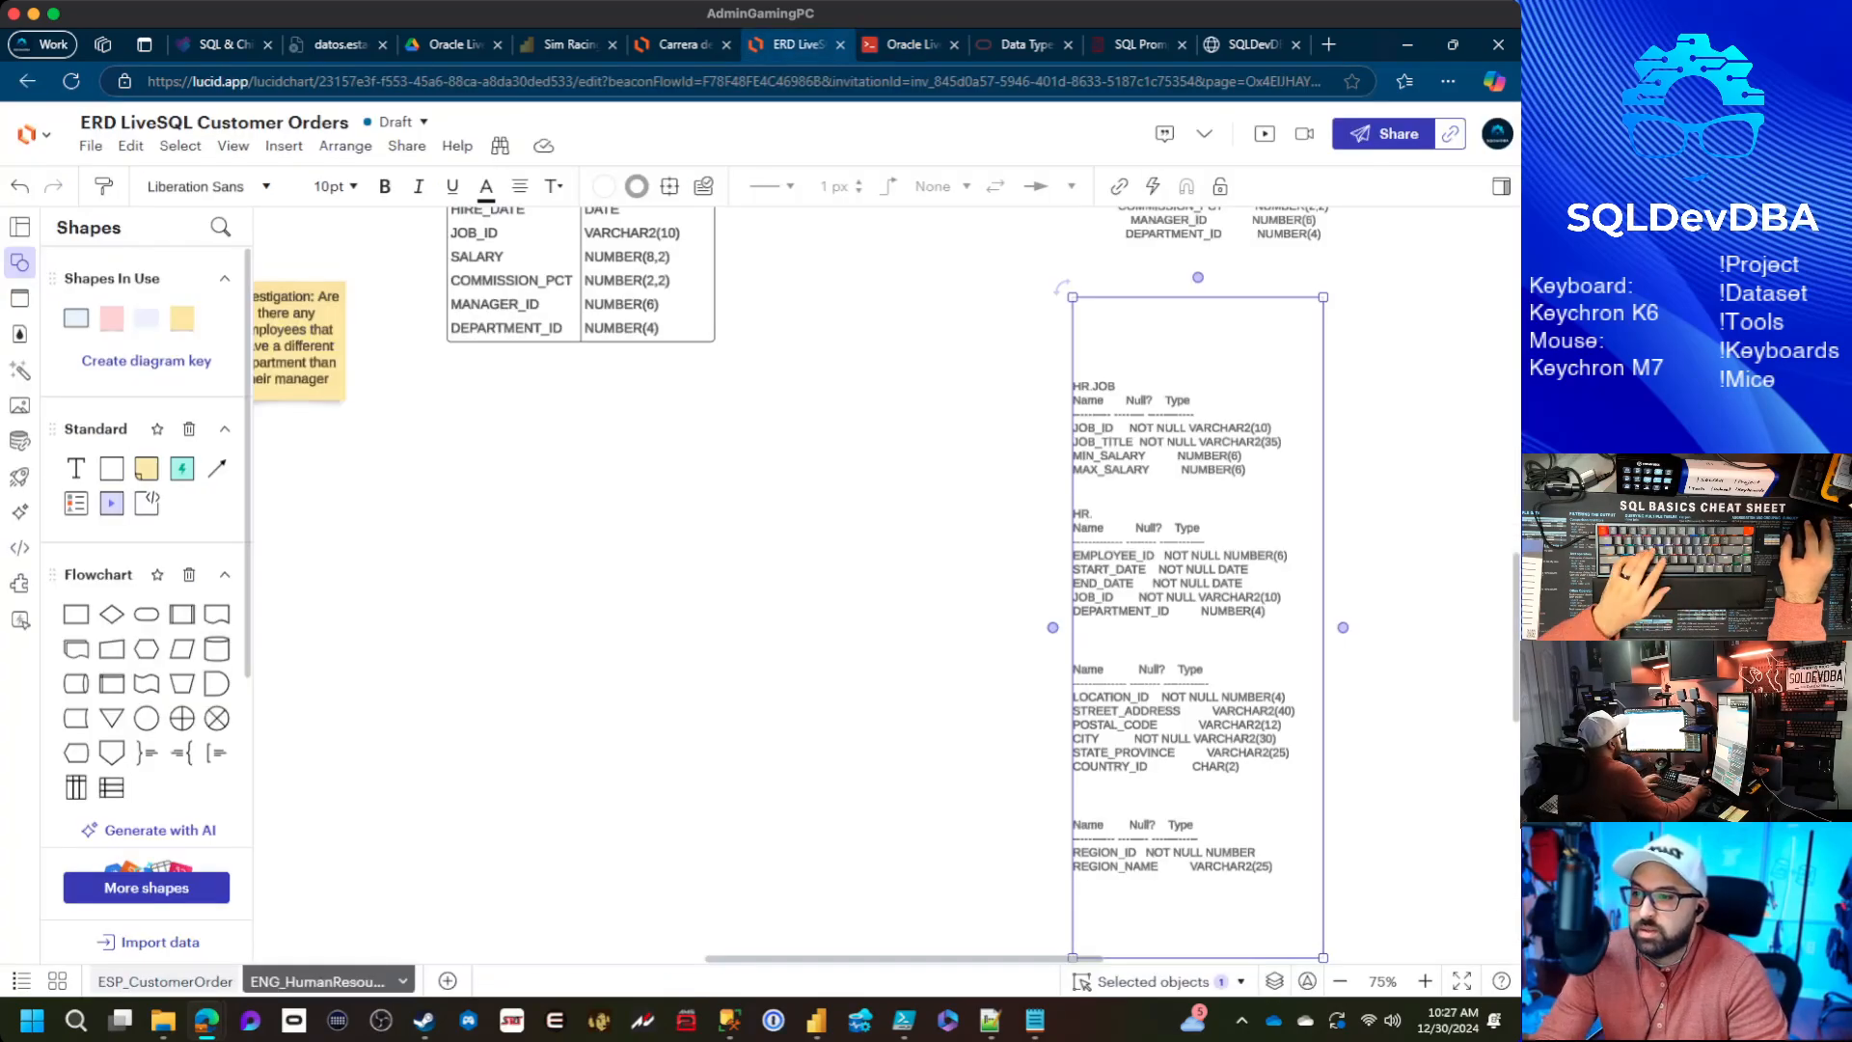
key(ctrl+a)
click(1073, 527)
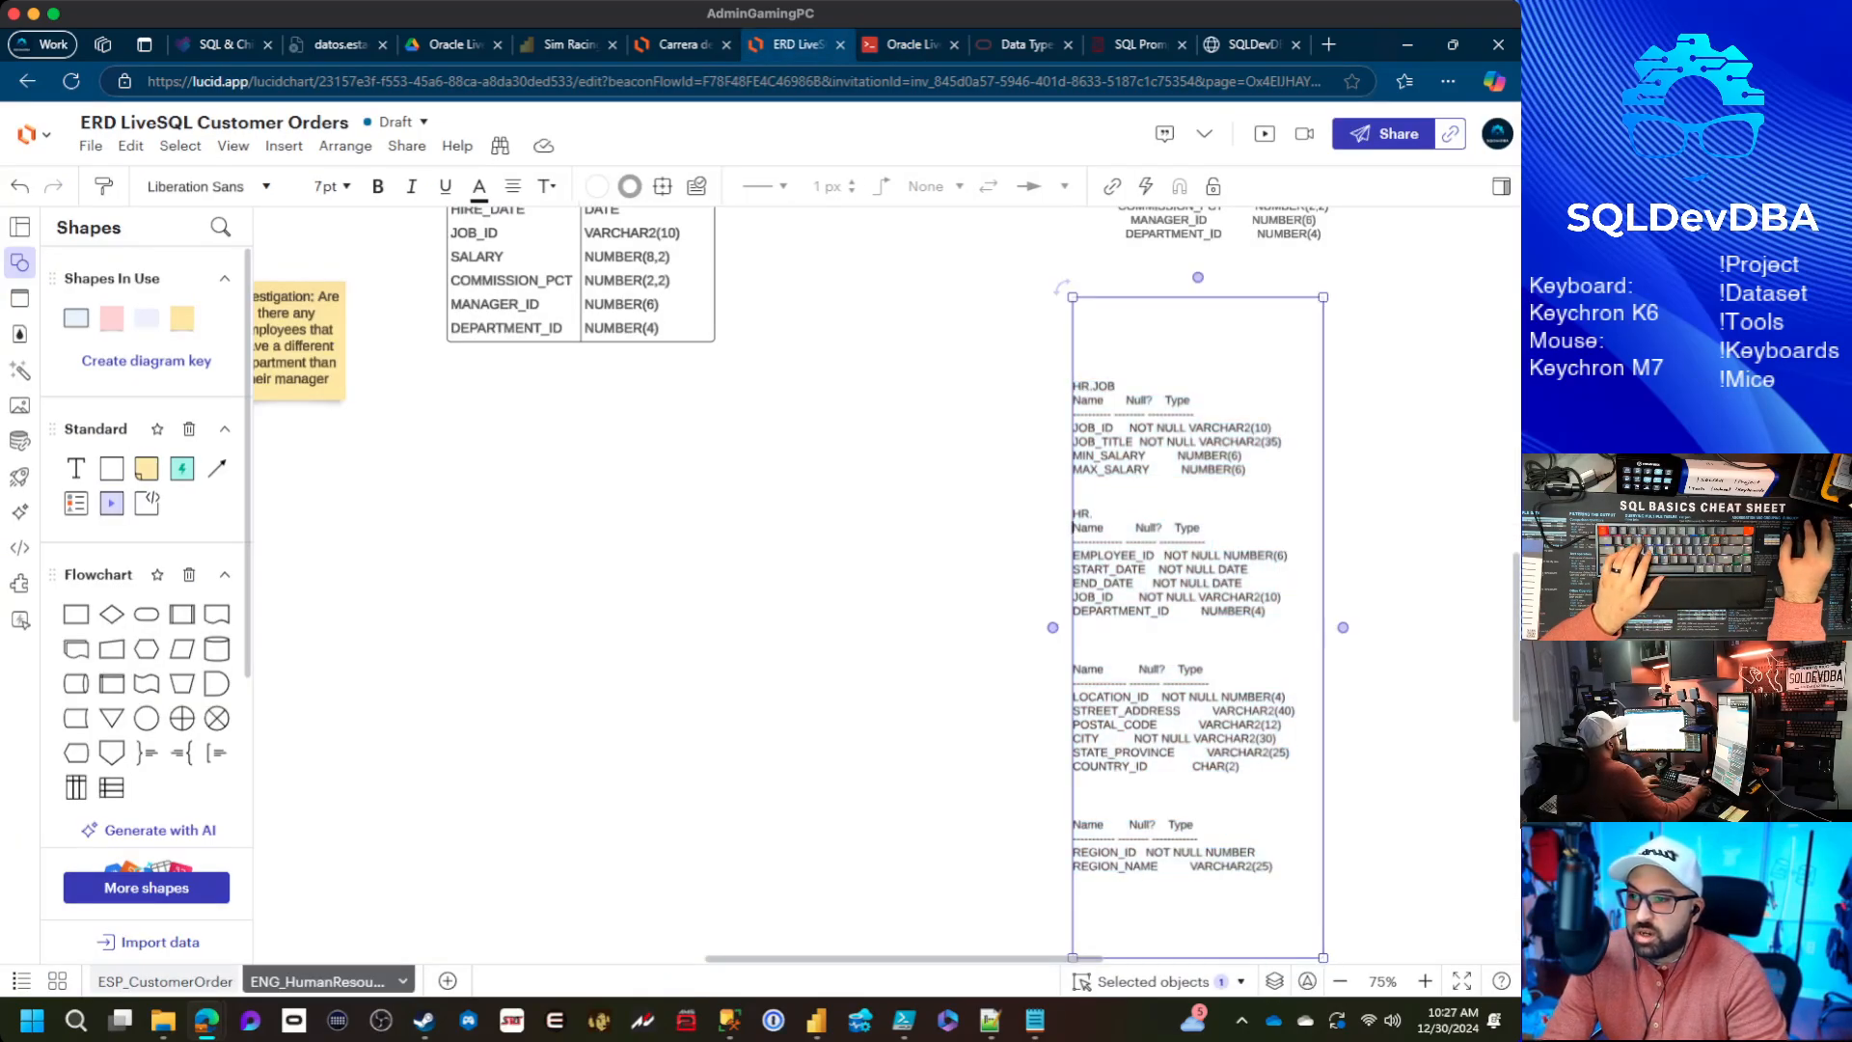
text(JOB_H)
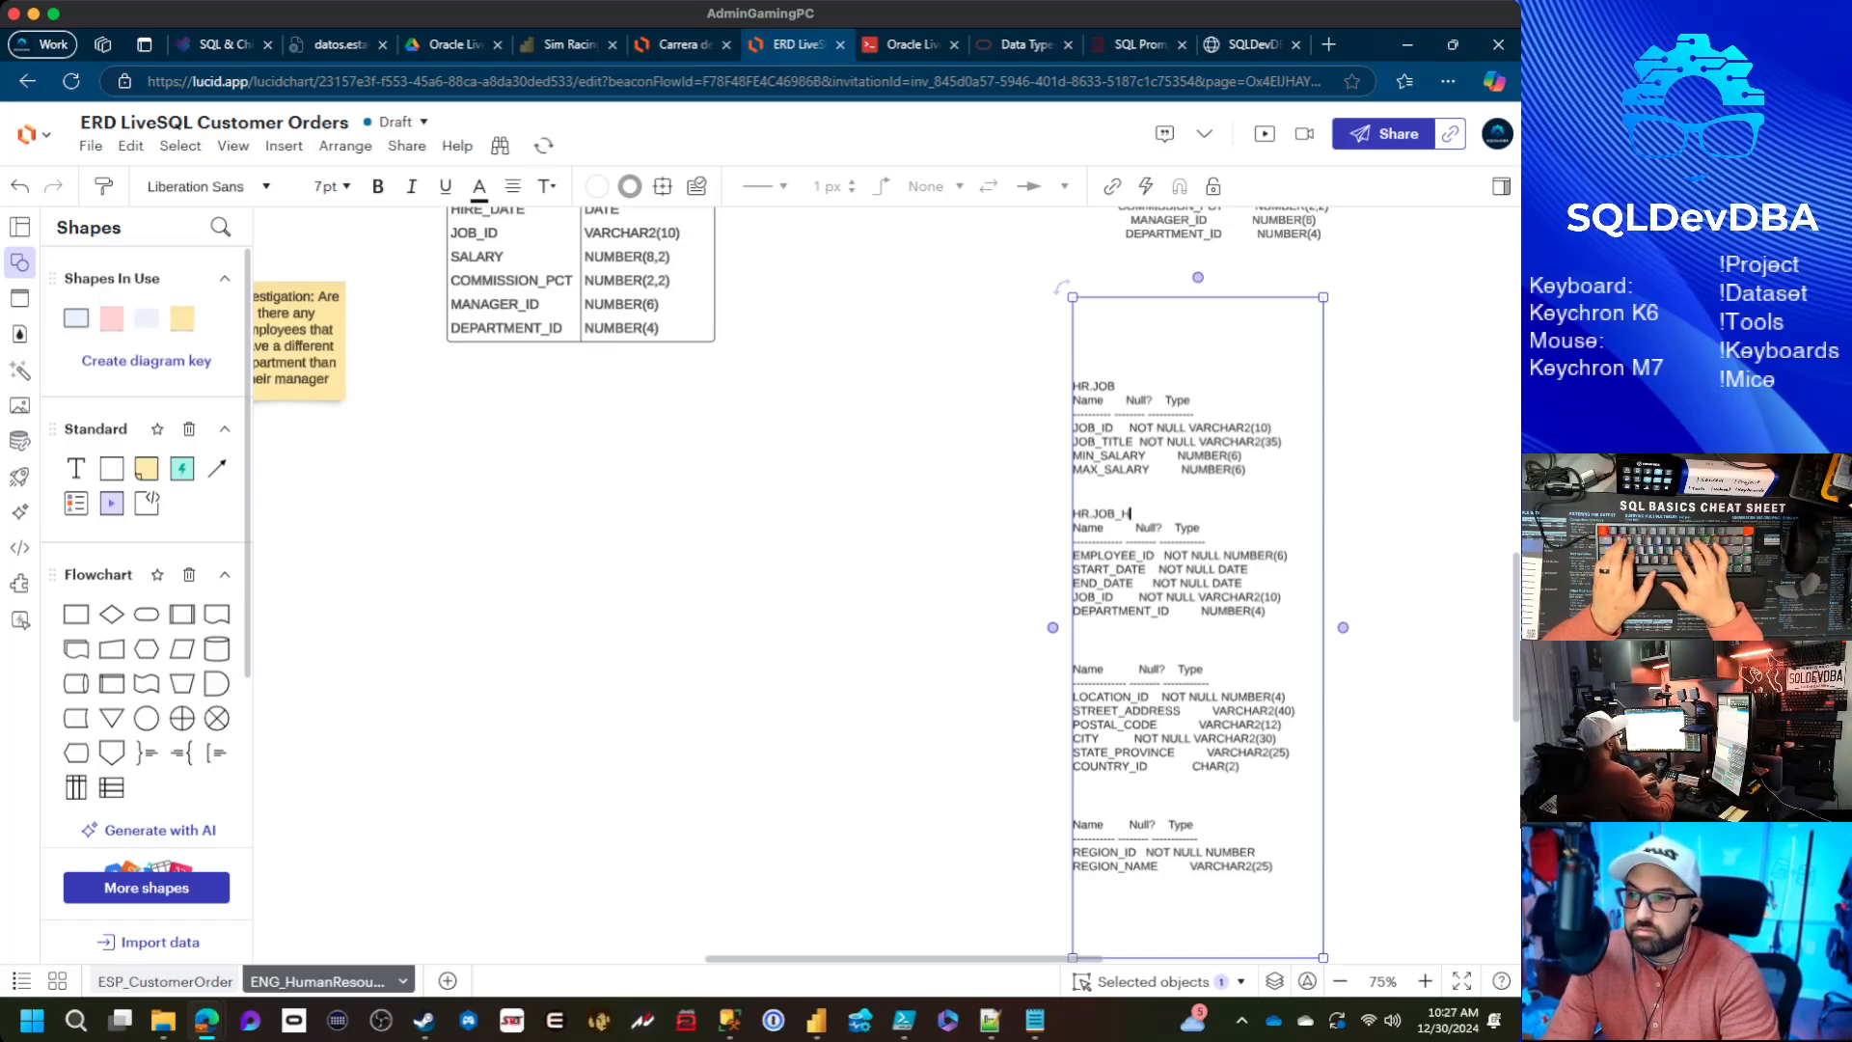
text(ISTORY)
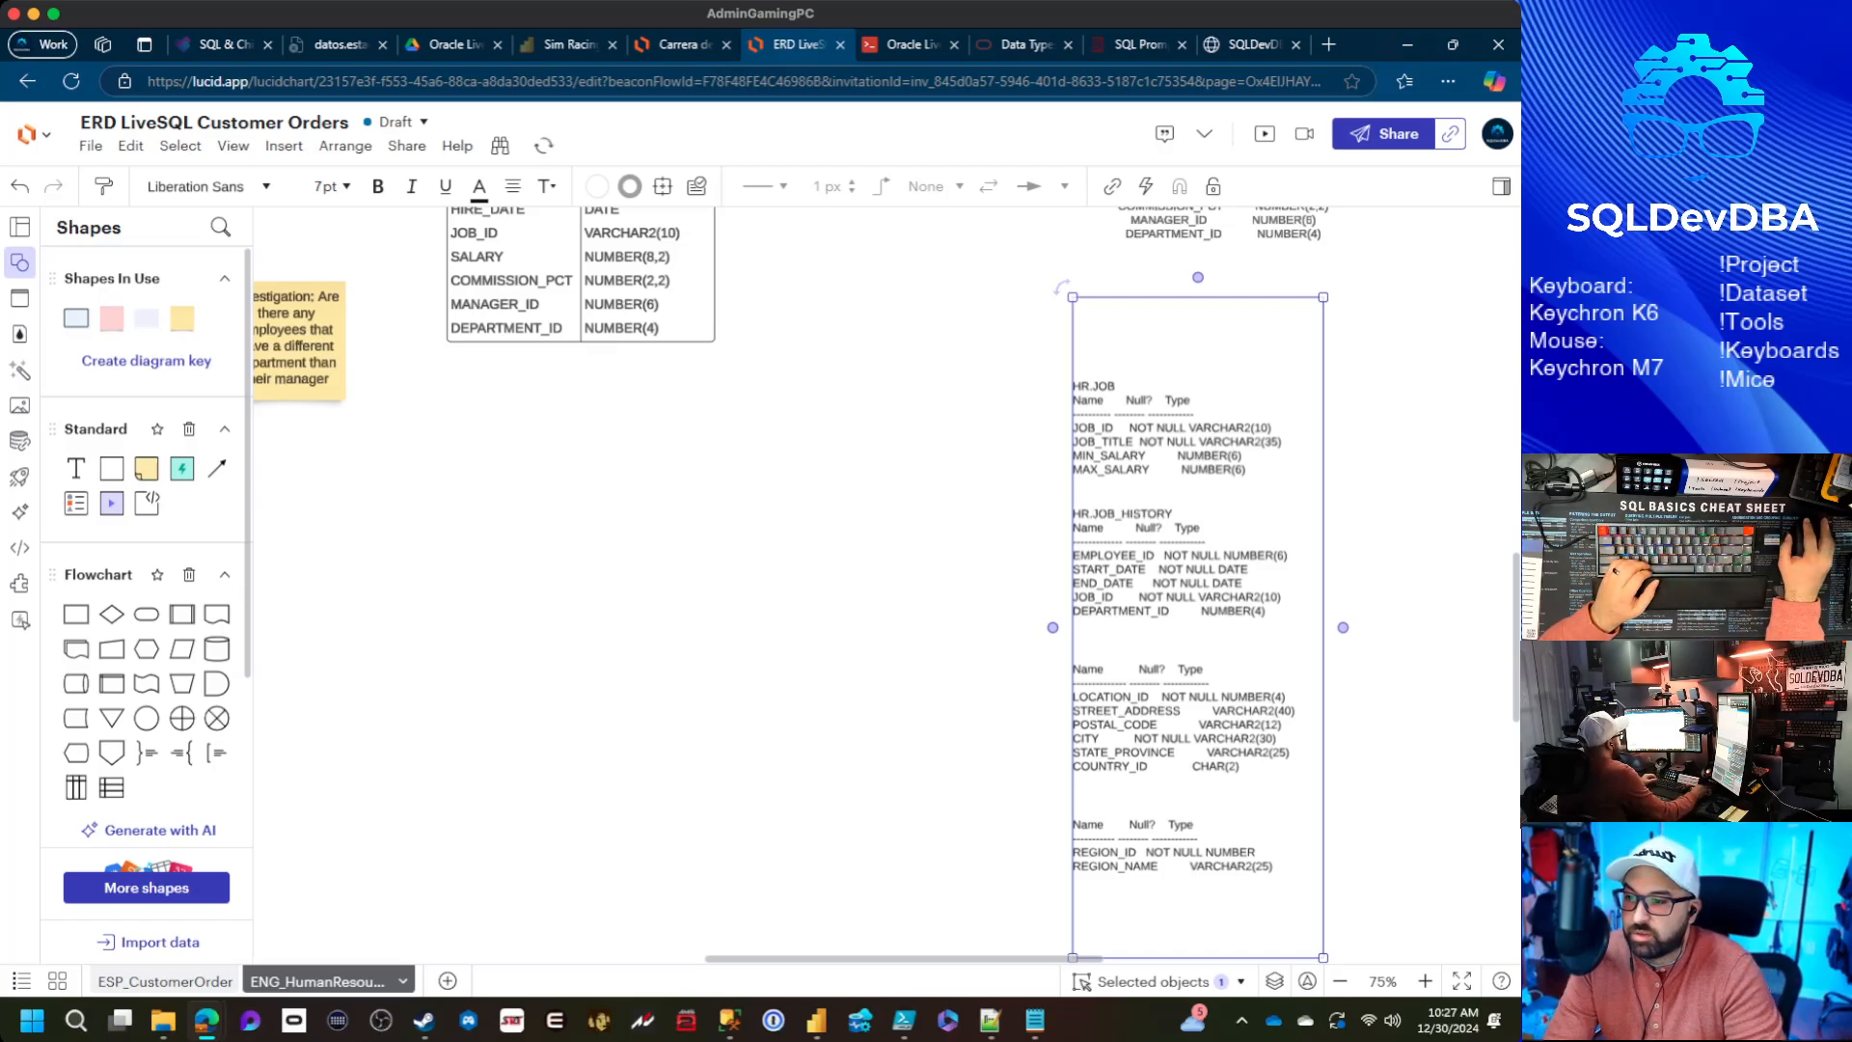
Check the next table name in Oracle Live SQL and add the heading HR.LOCATIONS above the description starting with LOCATION_ID
key(Return)
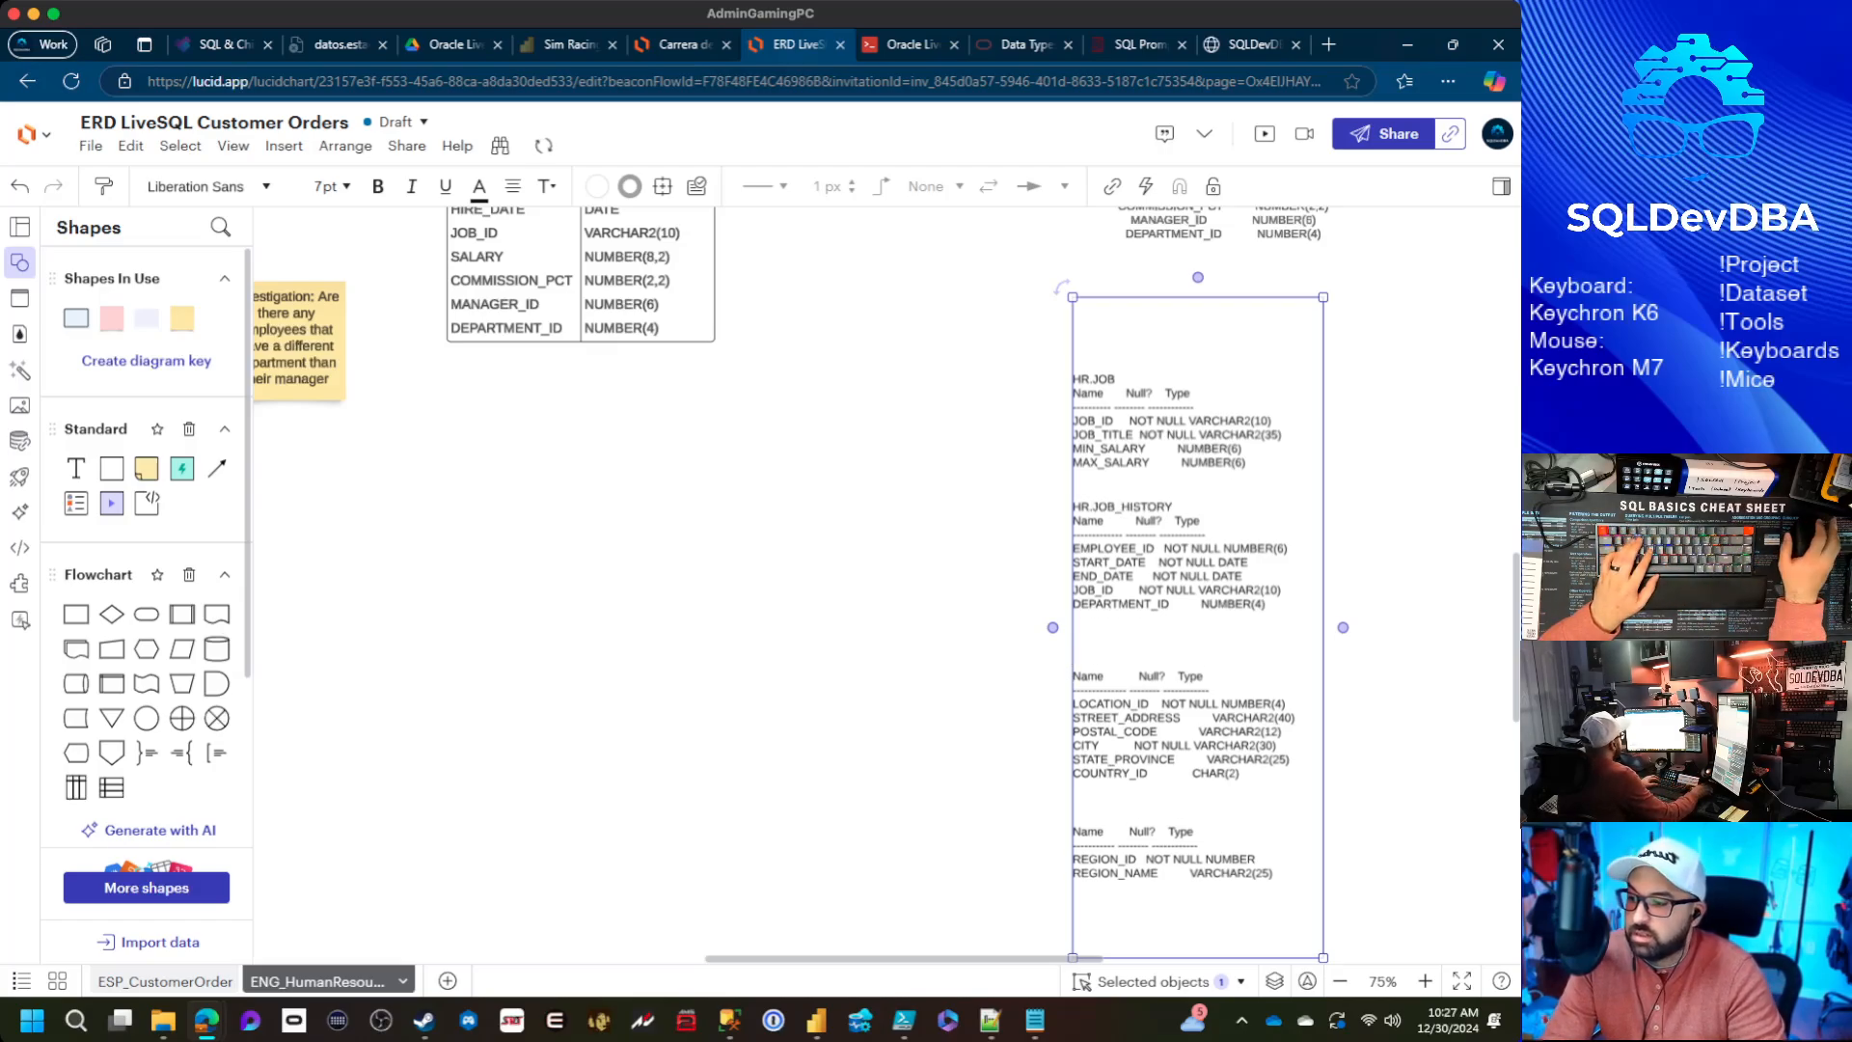
click(684, 44)
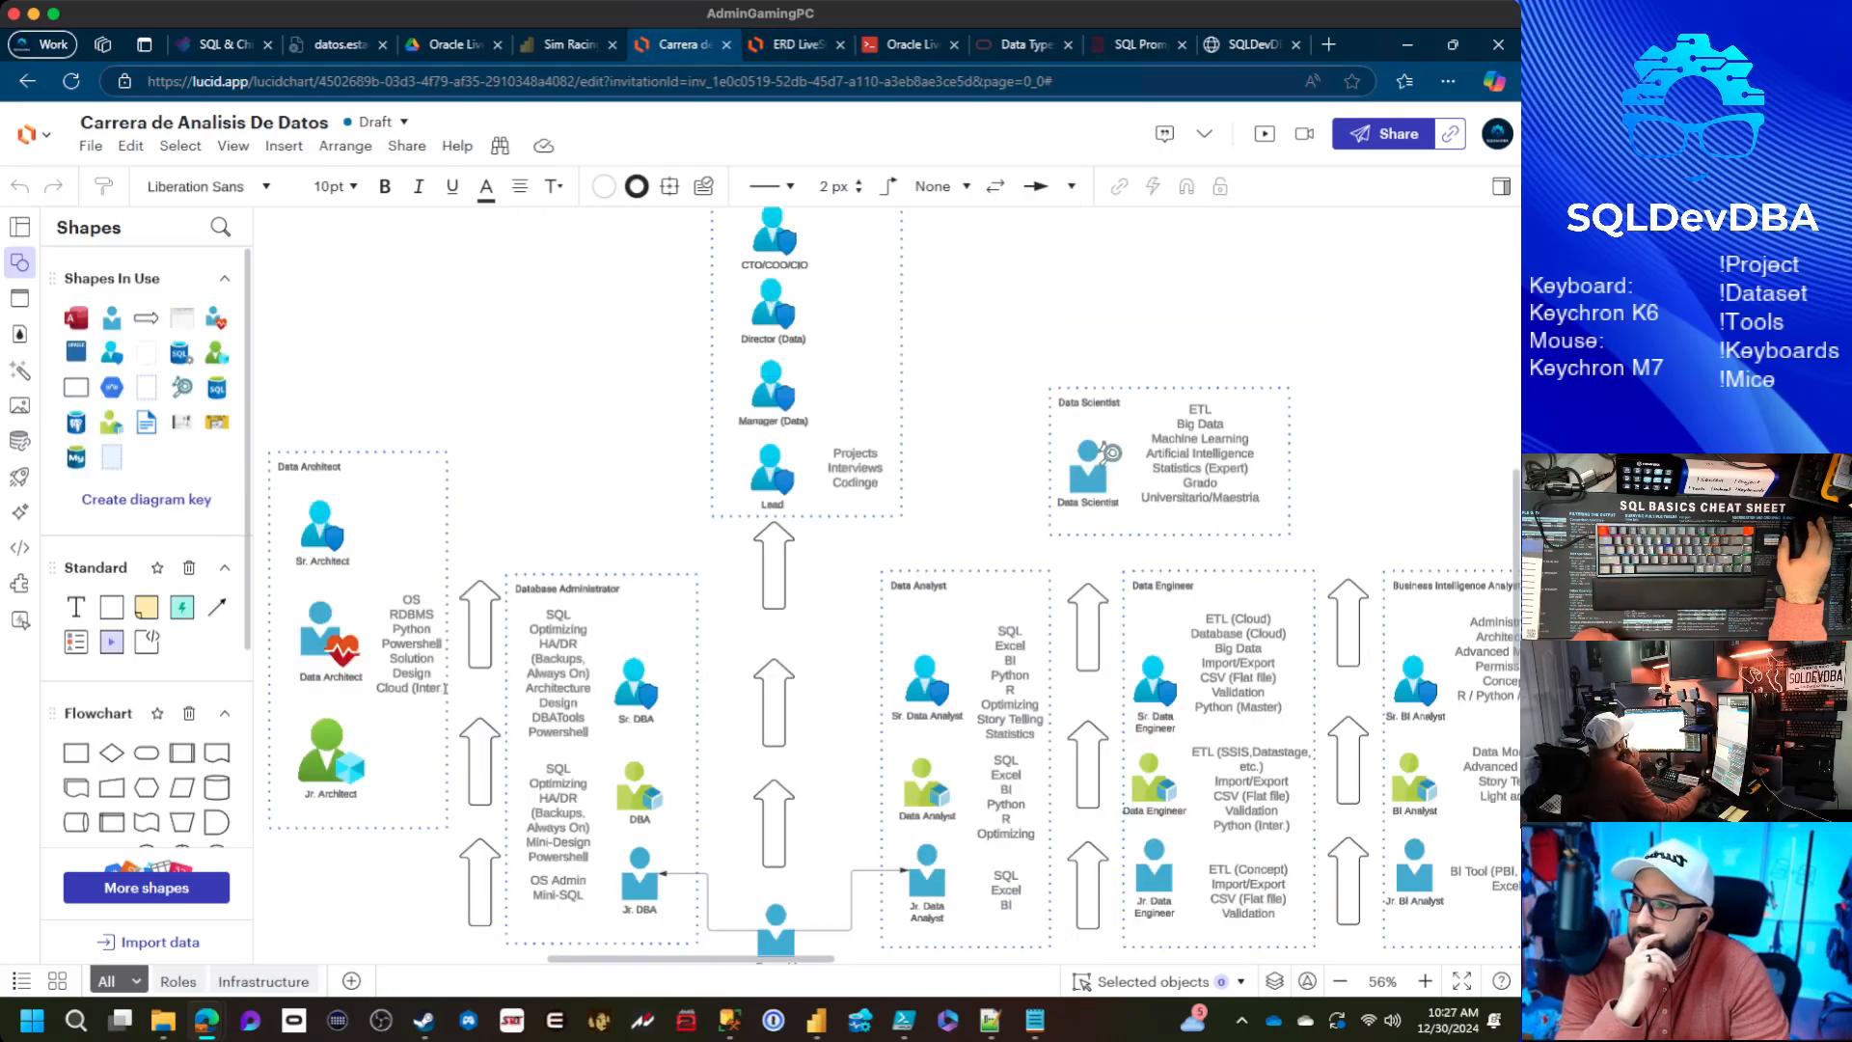
click(910, 45)
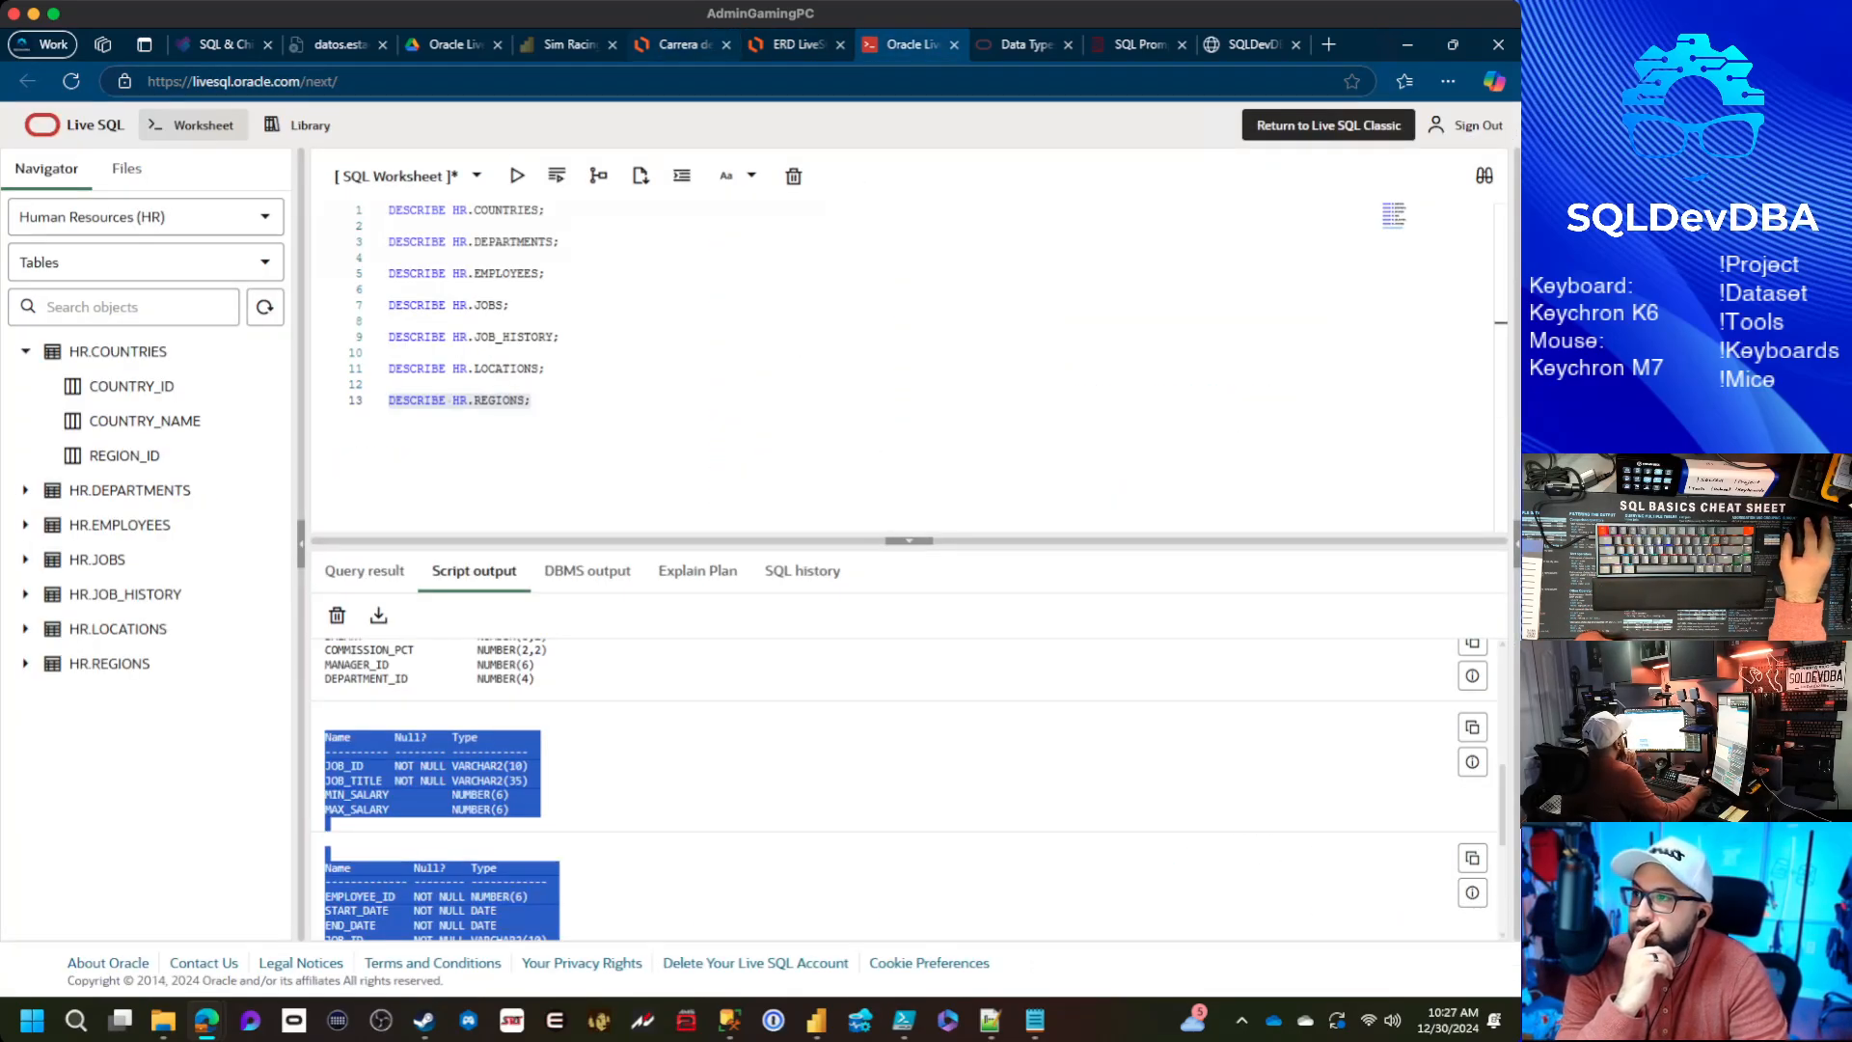
click(798, 44)
double_click(1119, 661)
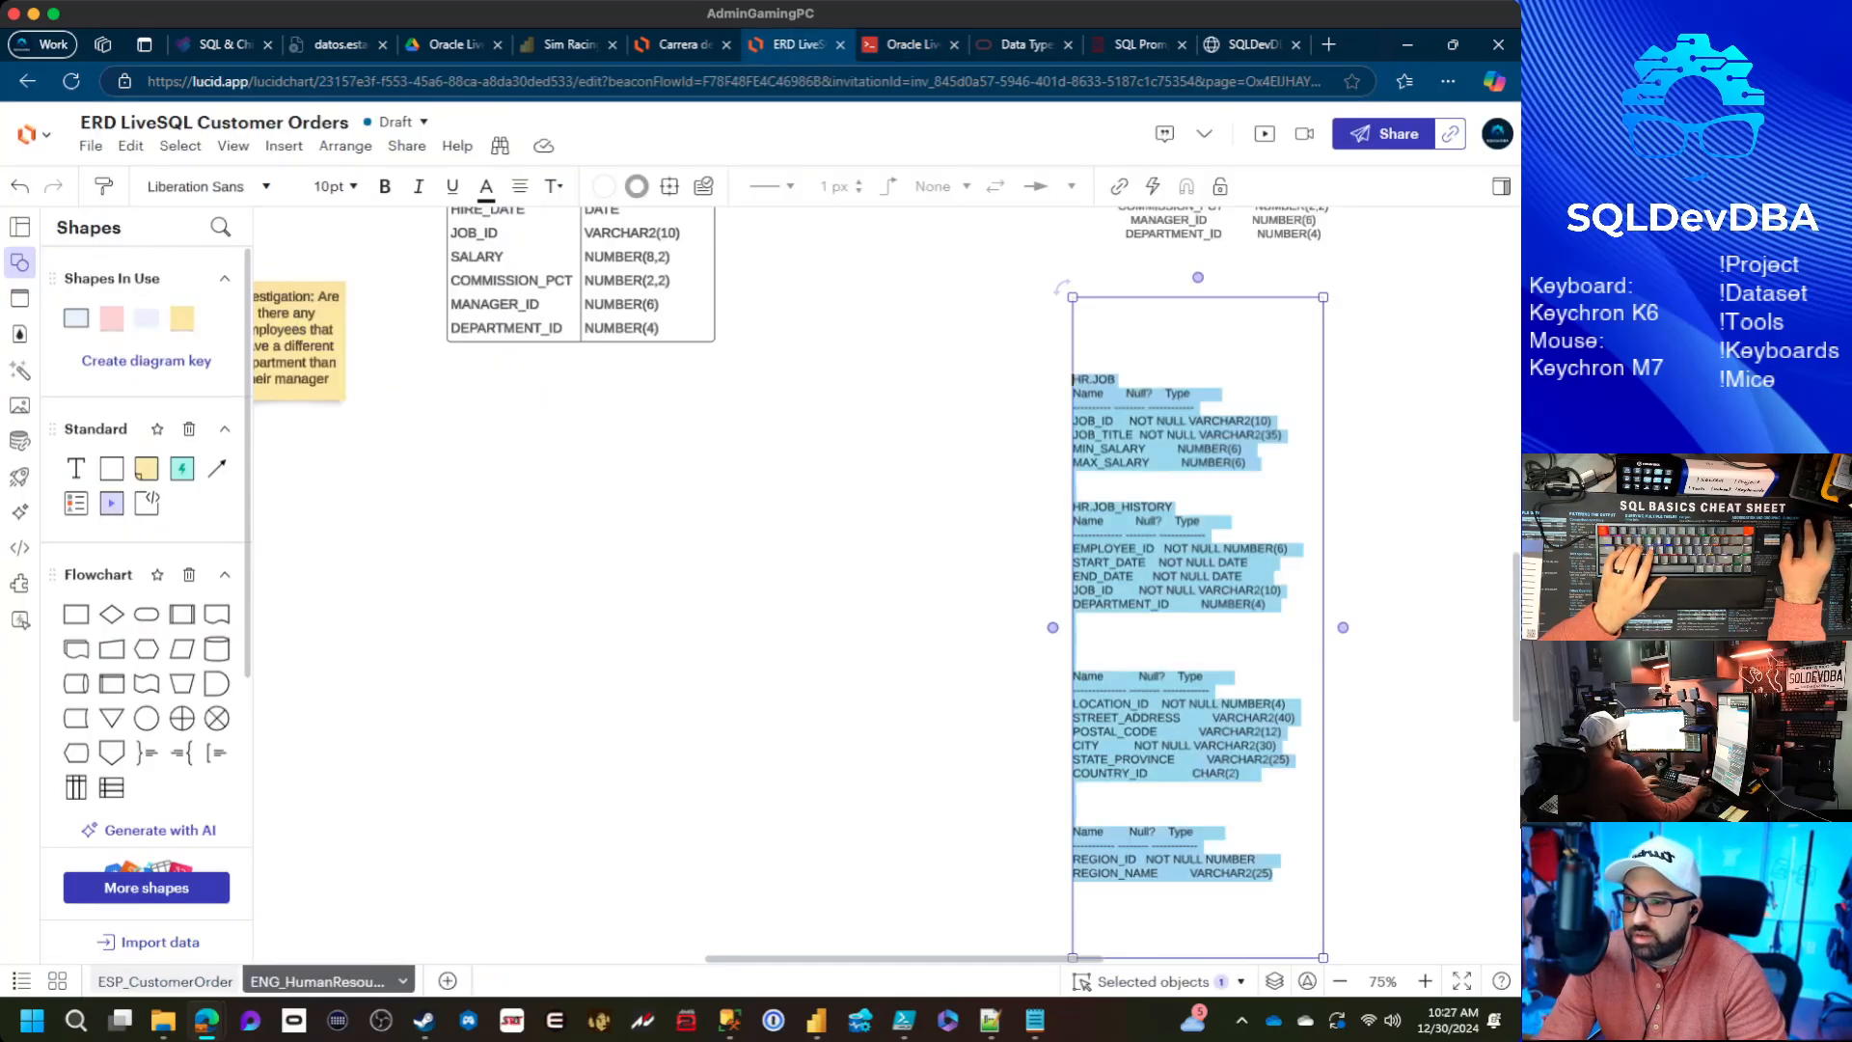
click(1119, 661)
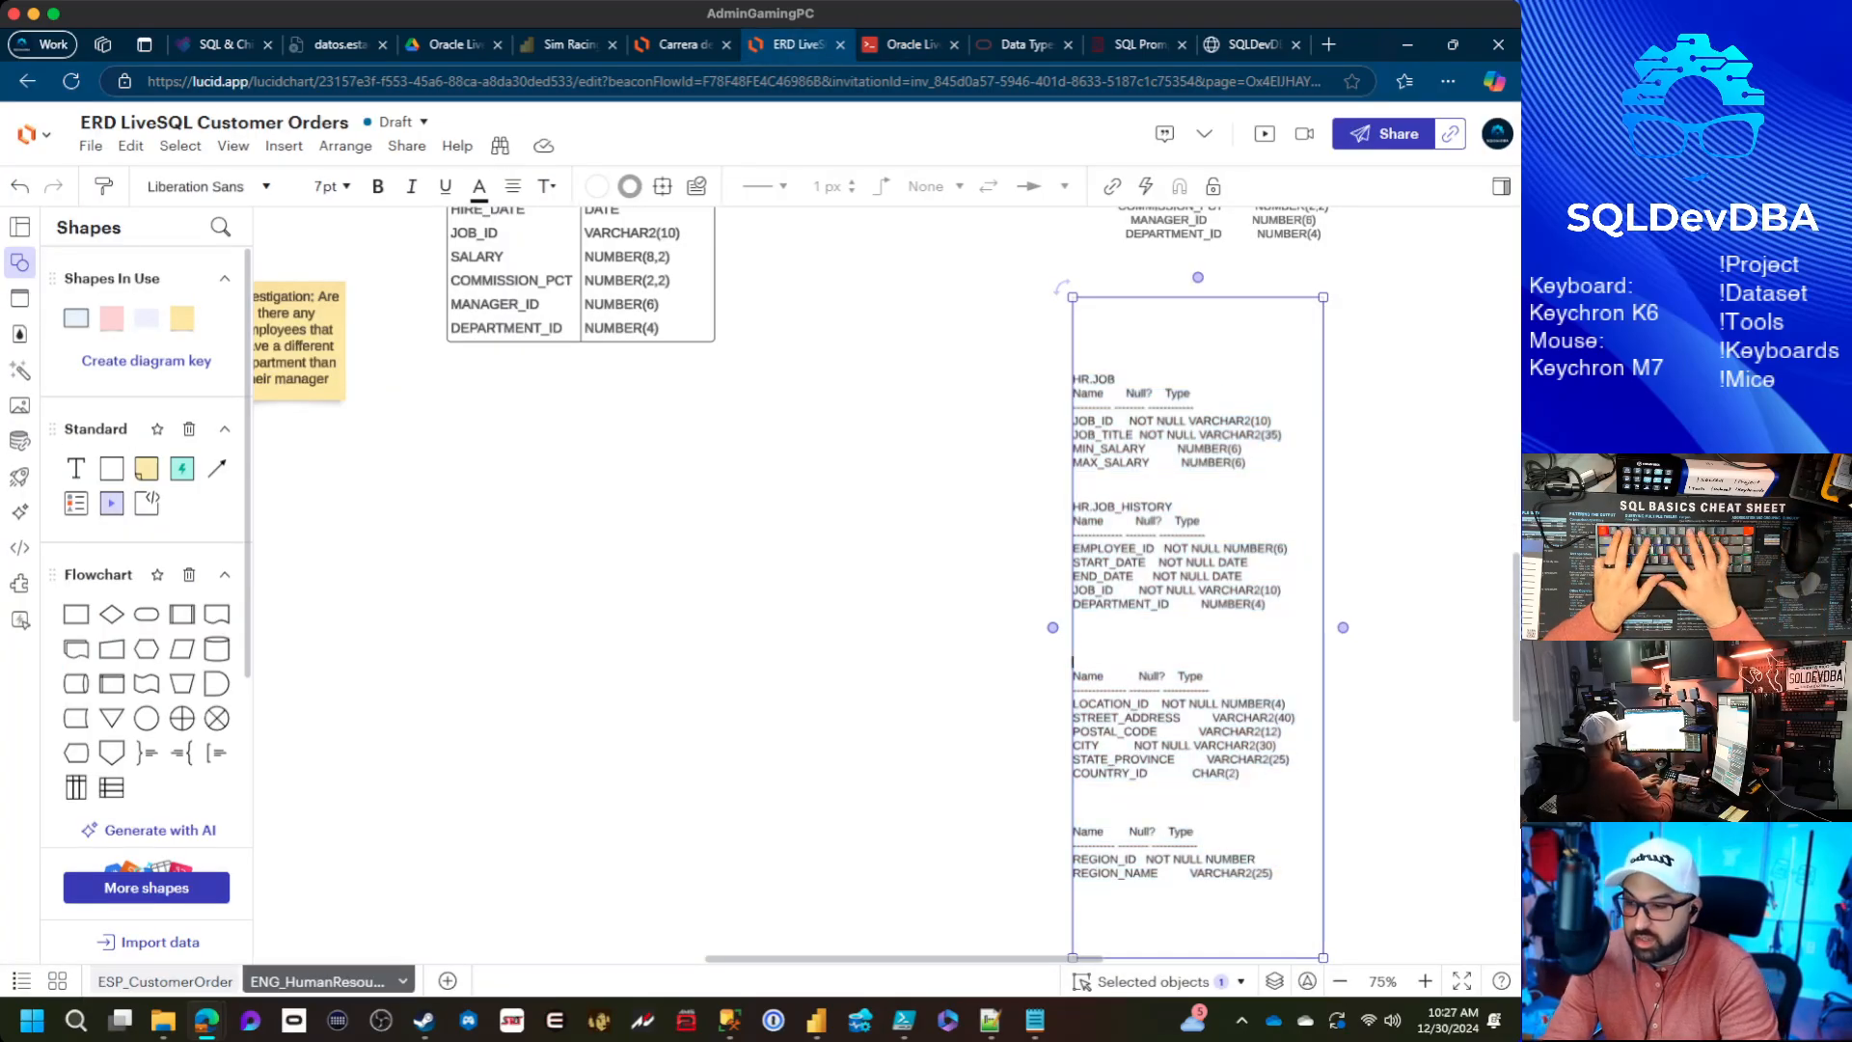
text(.LOCATIONS)
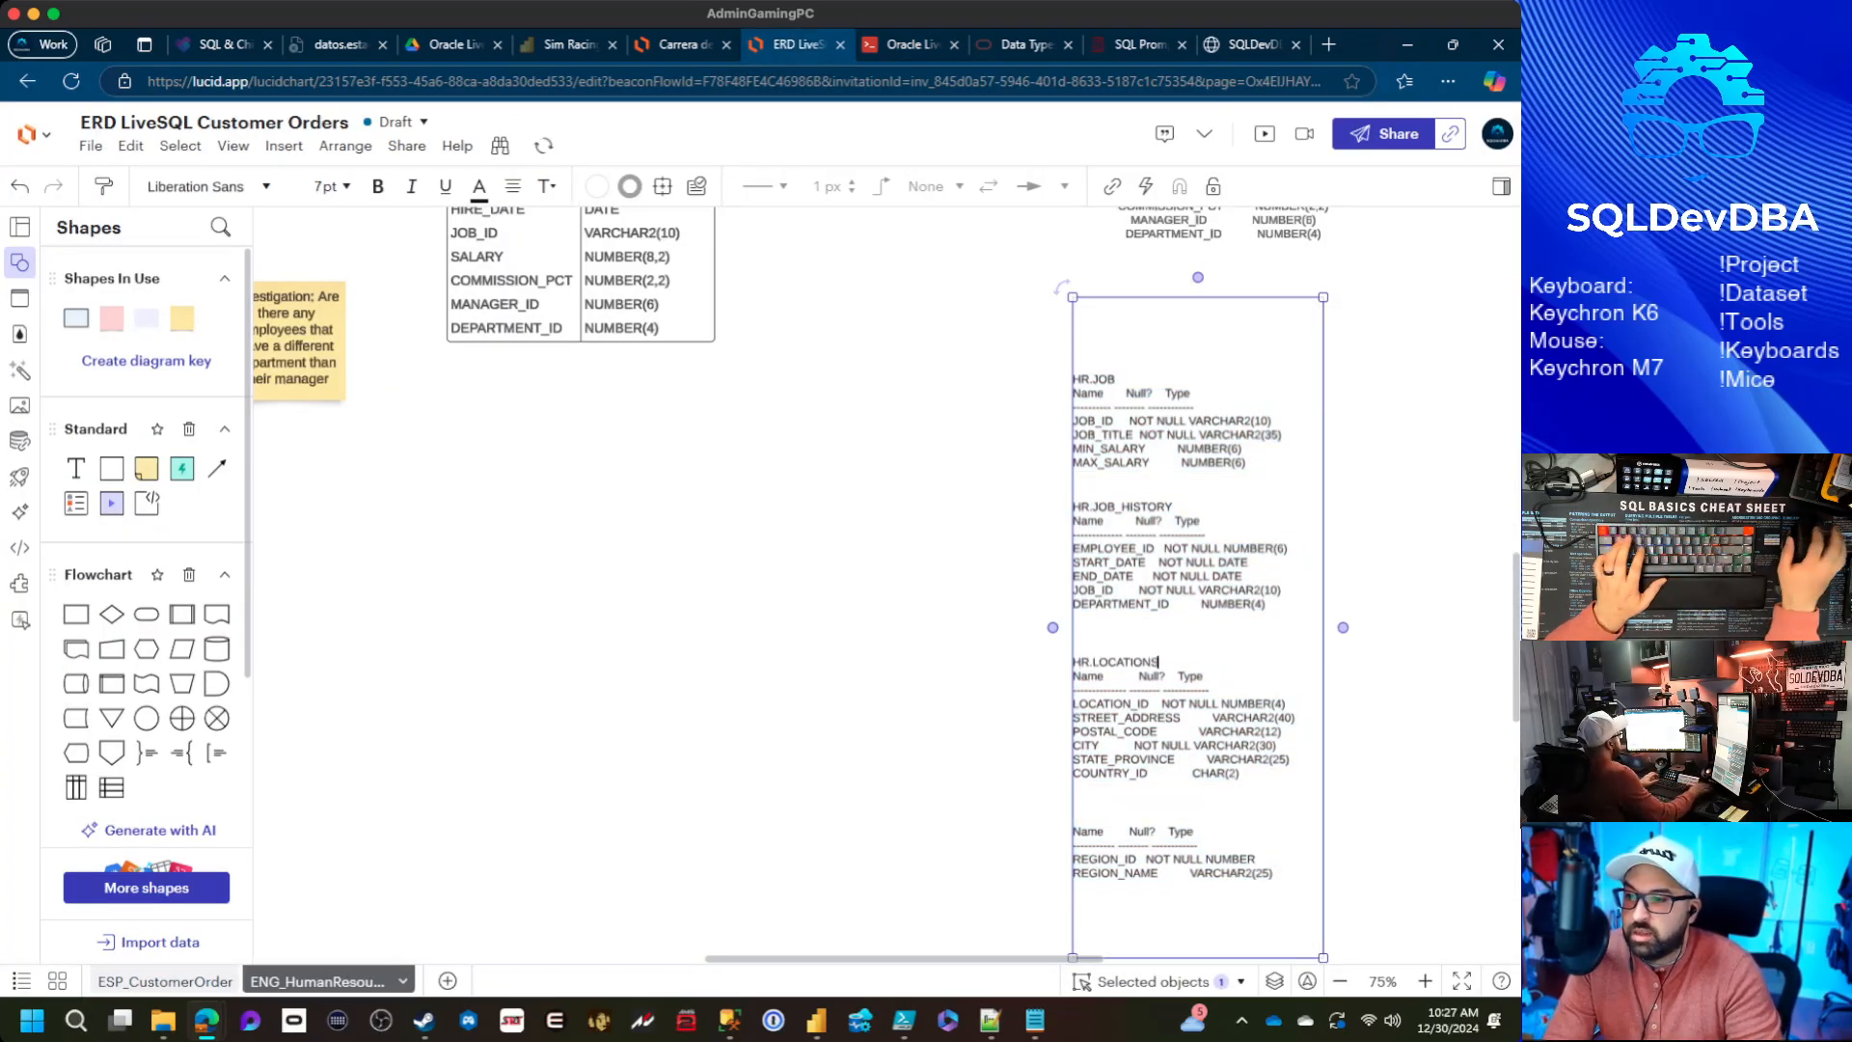
Add the heading HR.REGIONS on its own line above the description that starts with REGION_ID
double_click(1109, 830)
double_click(1108, 831)
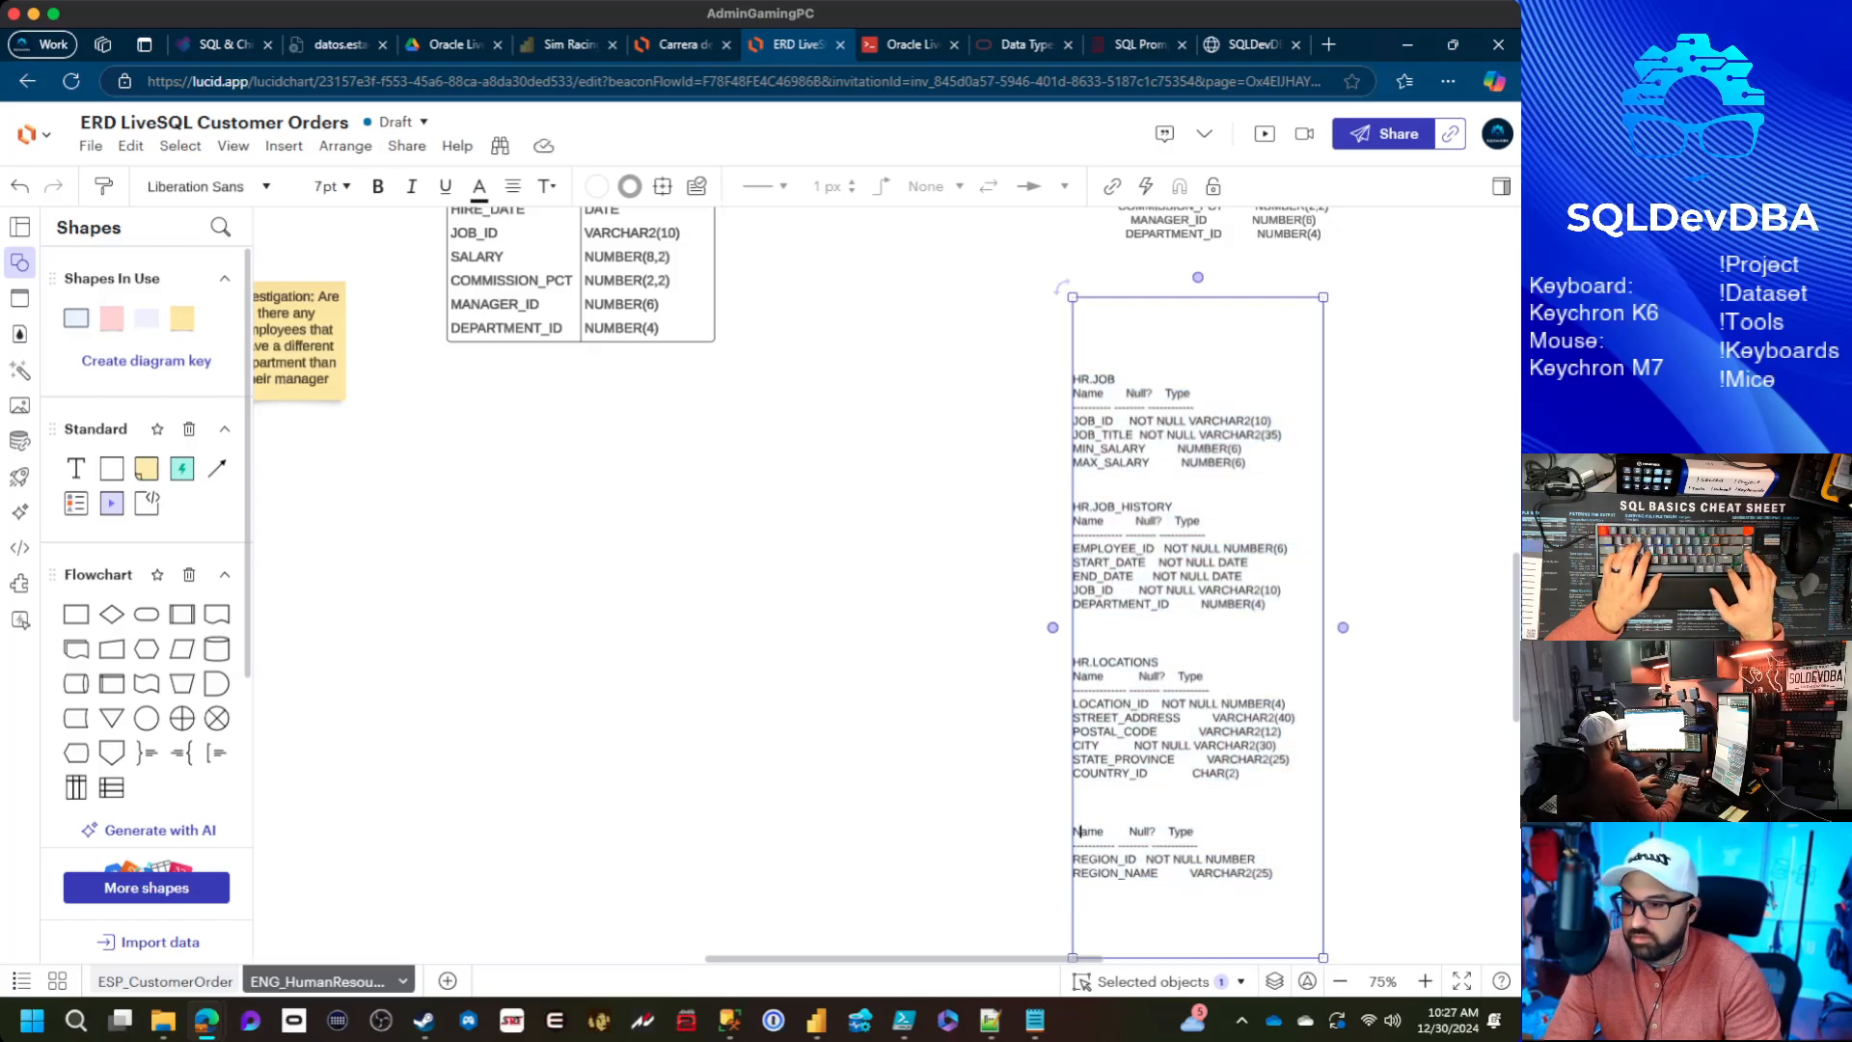
key(Delete)
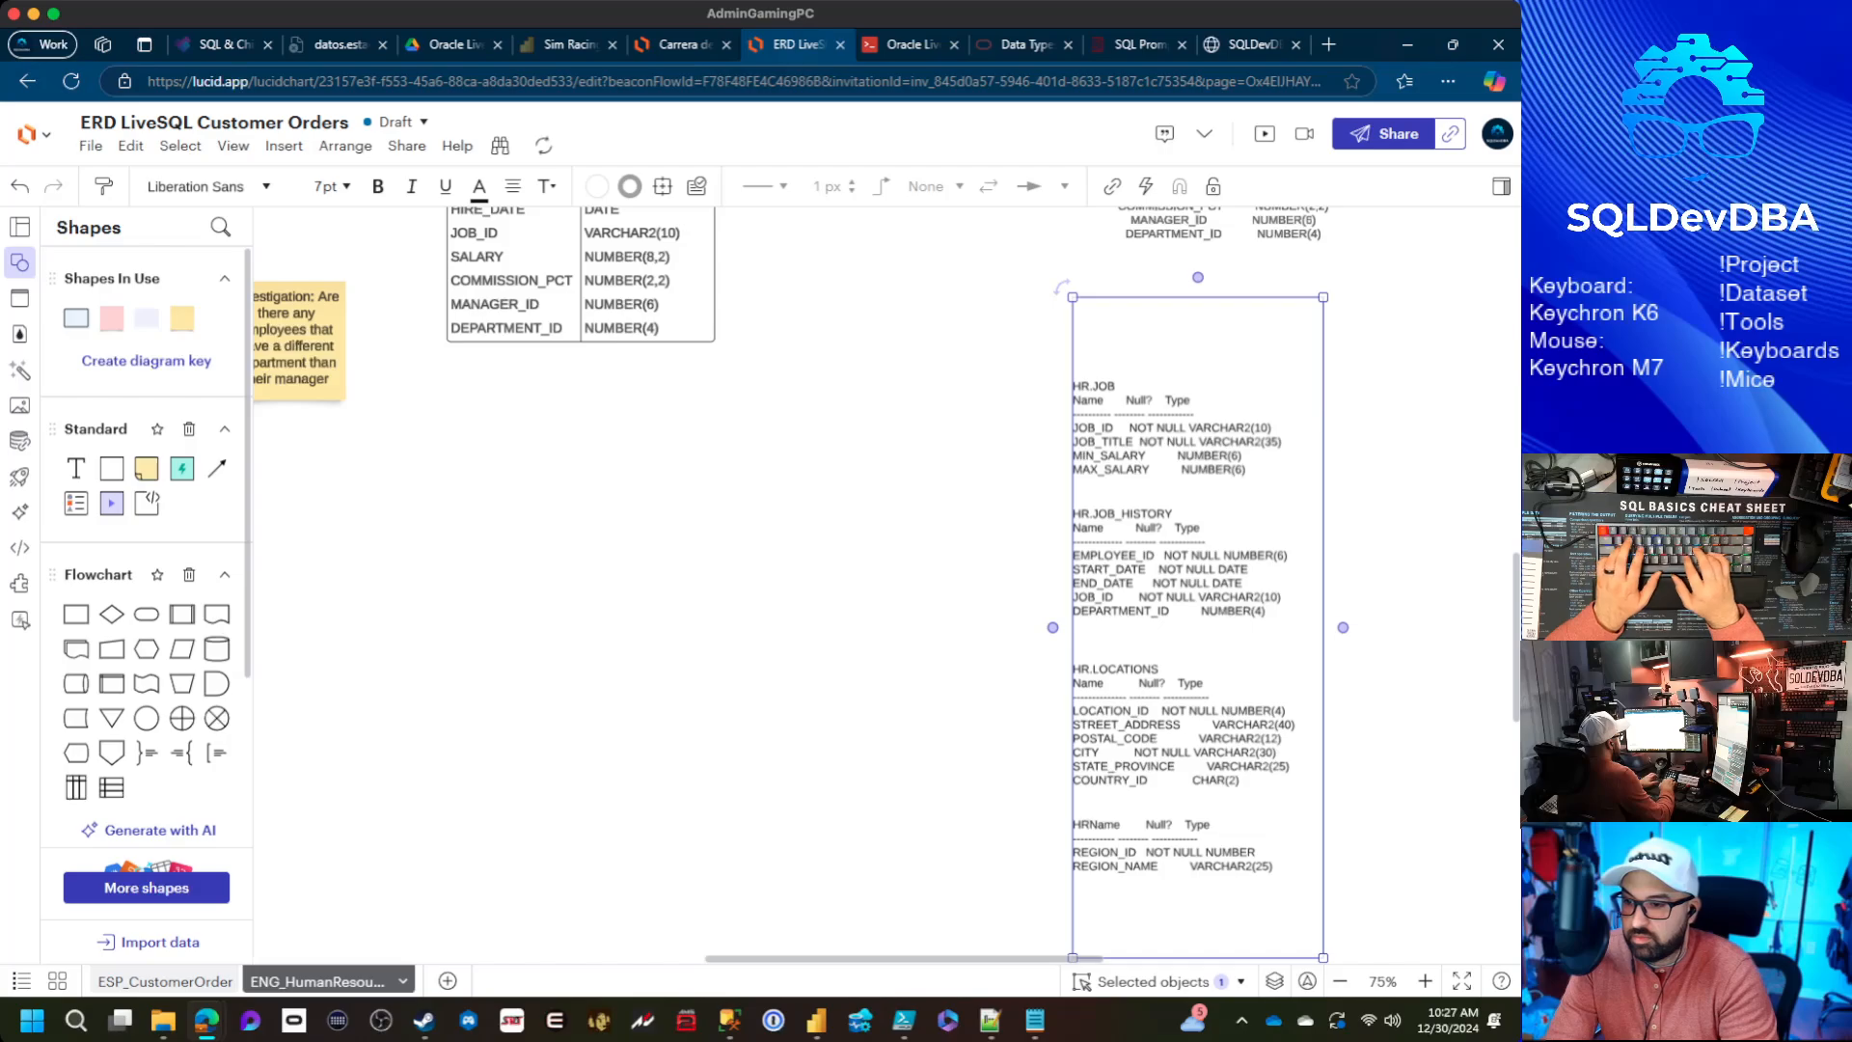
text(HR.REGIONS)
key(Return)
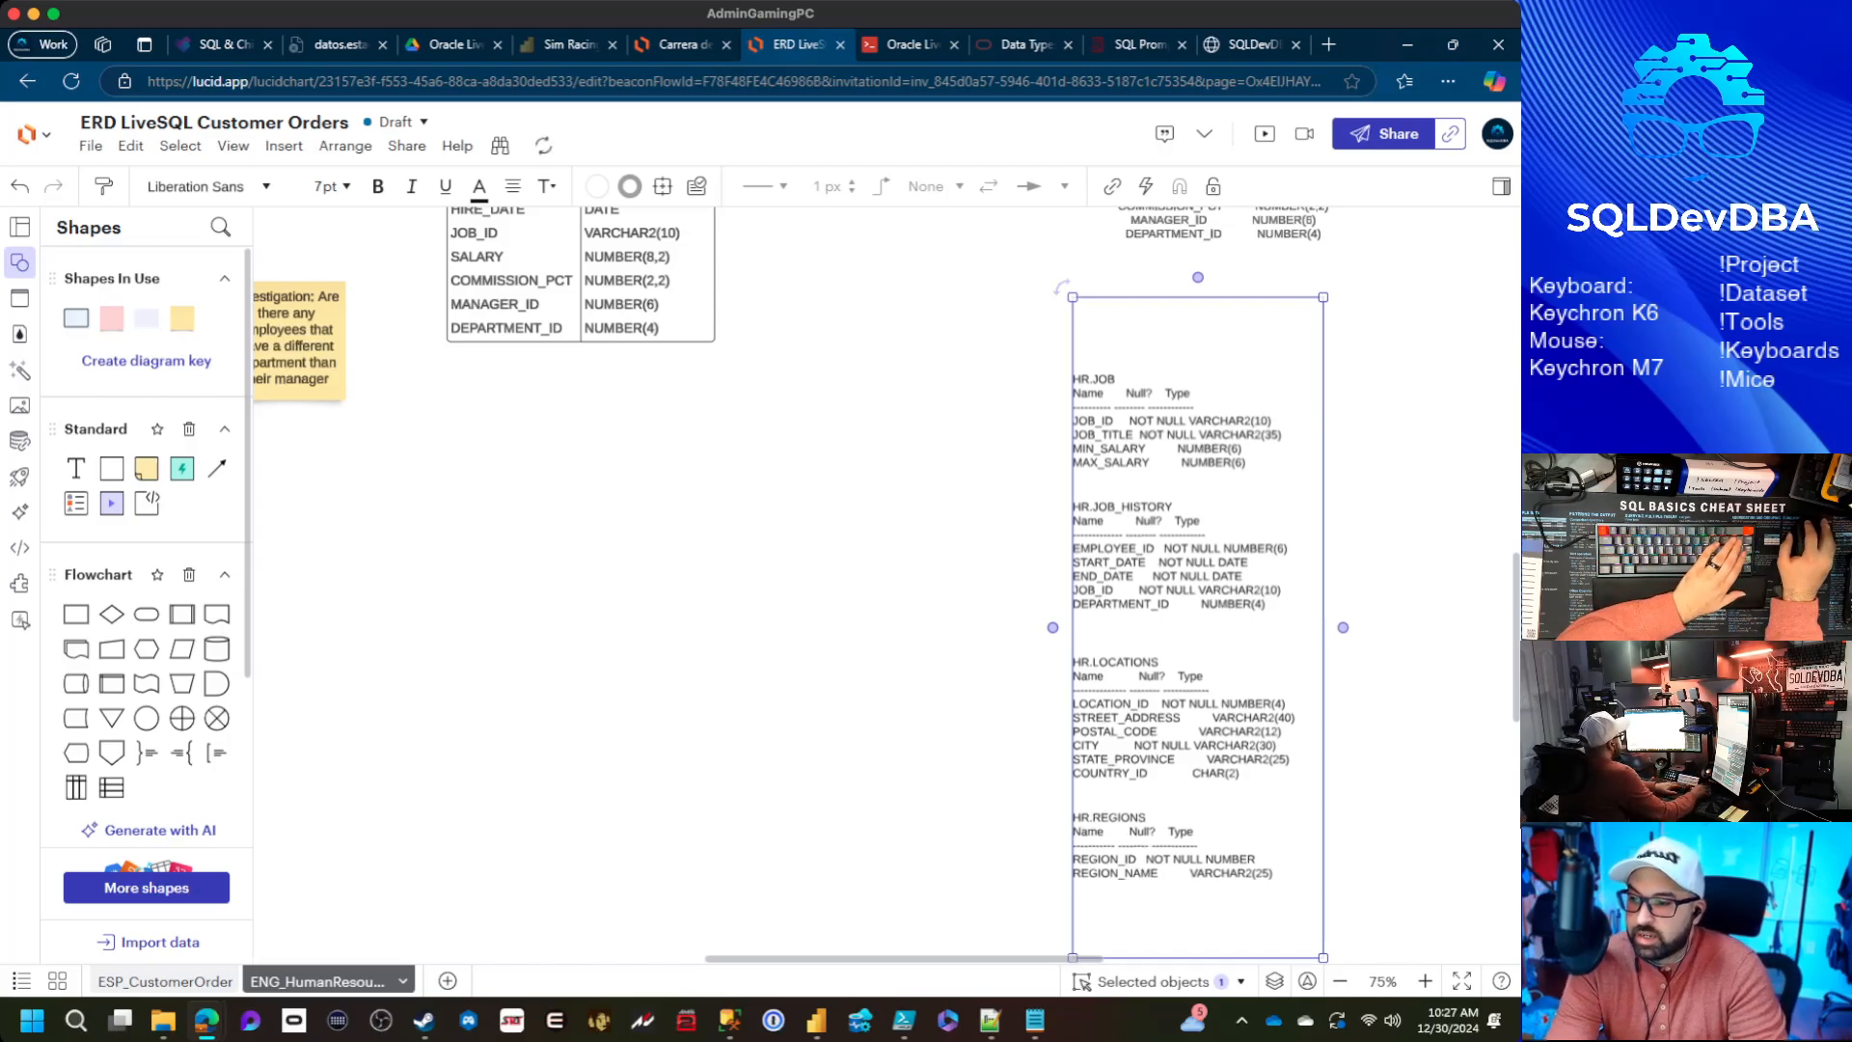
Remove the extra blank lines above the HR.LOCATIONS and HR.JOB_HISTORY headings
key(ctrl+a)
key(Escape)
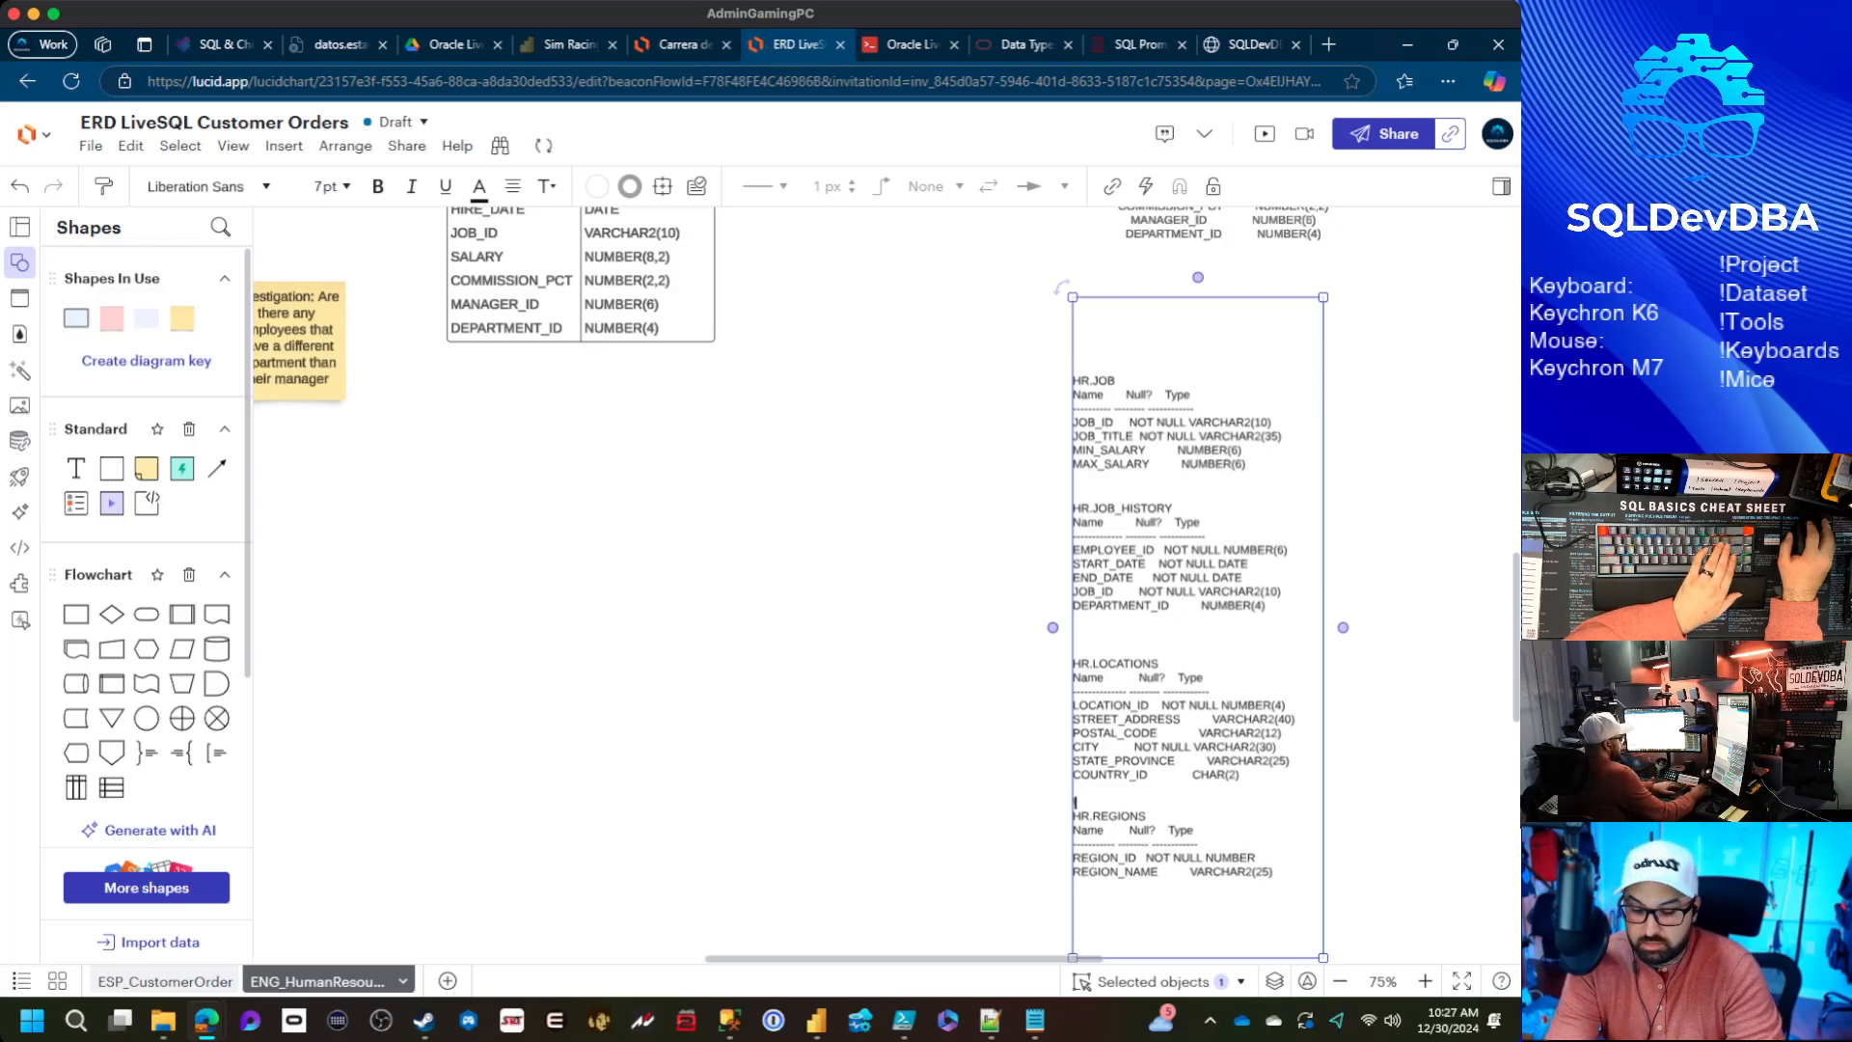
click(1074, 662)
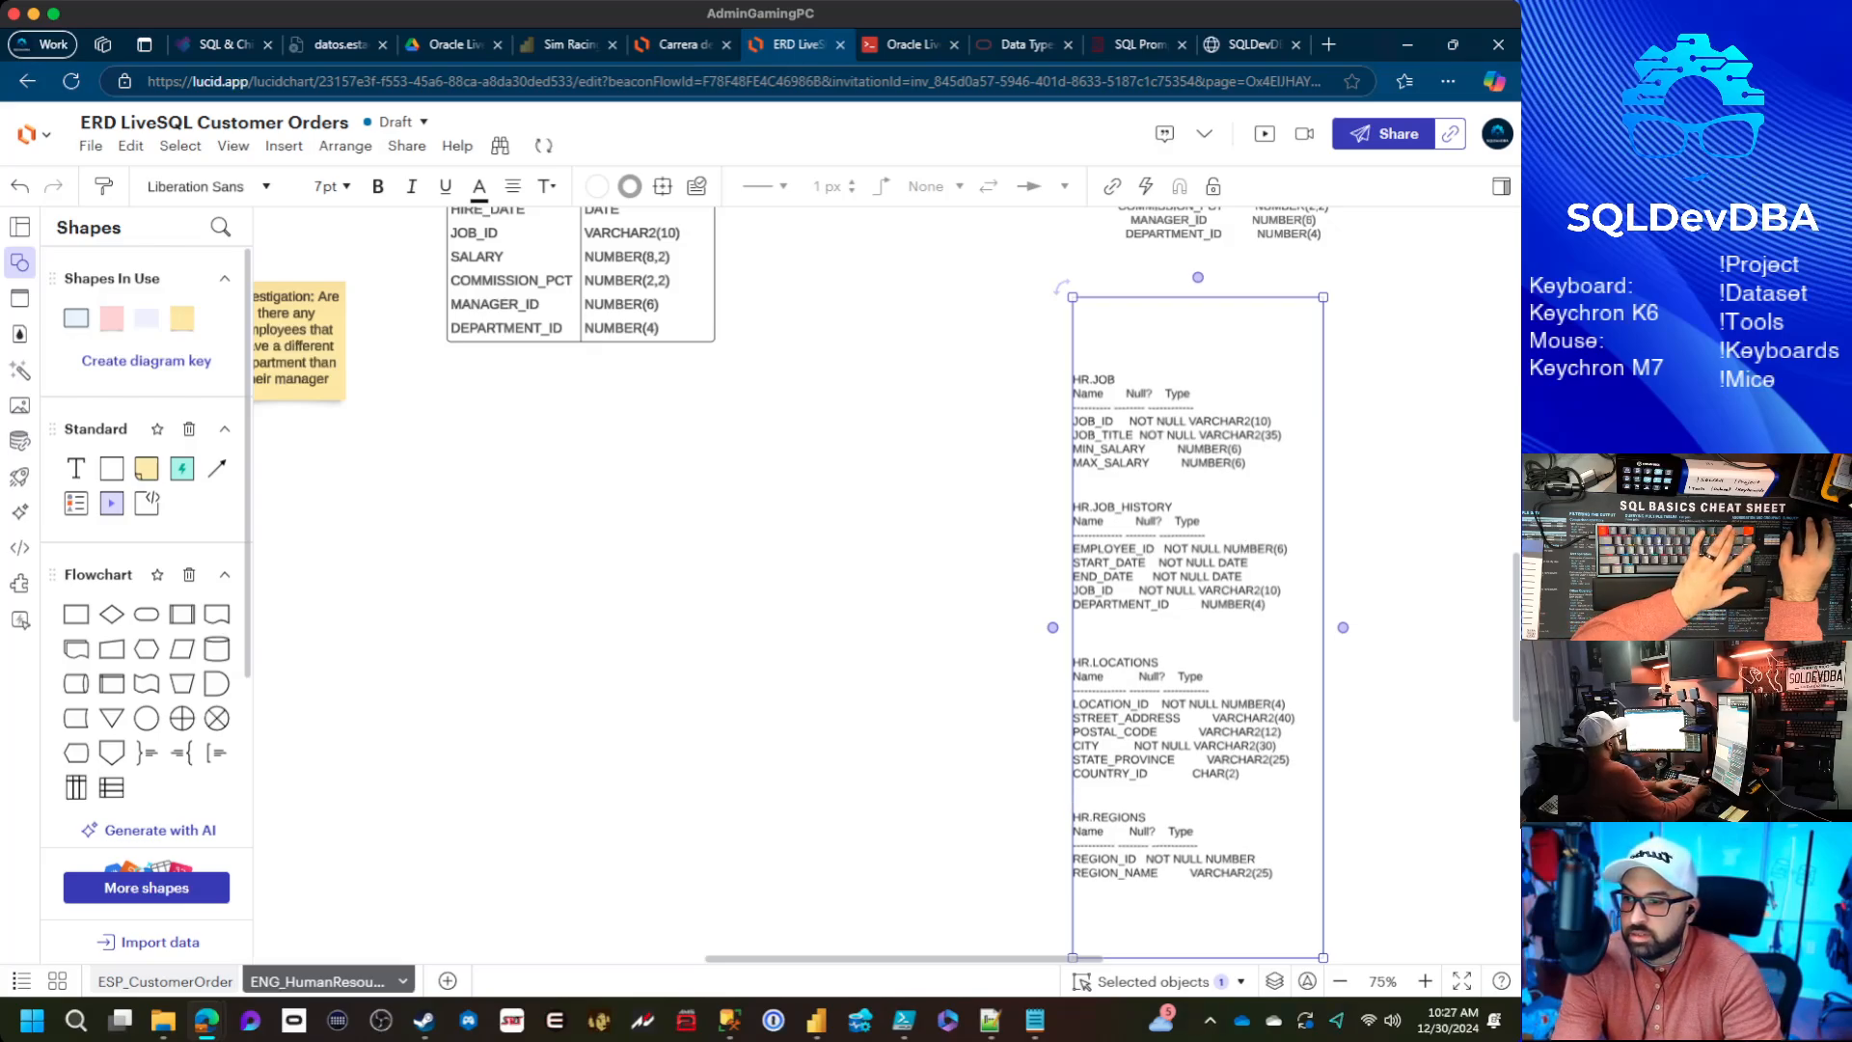
key(BackSpace)
key(BackSpace)
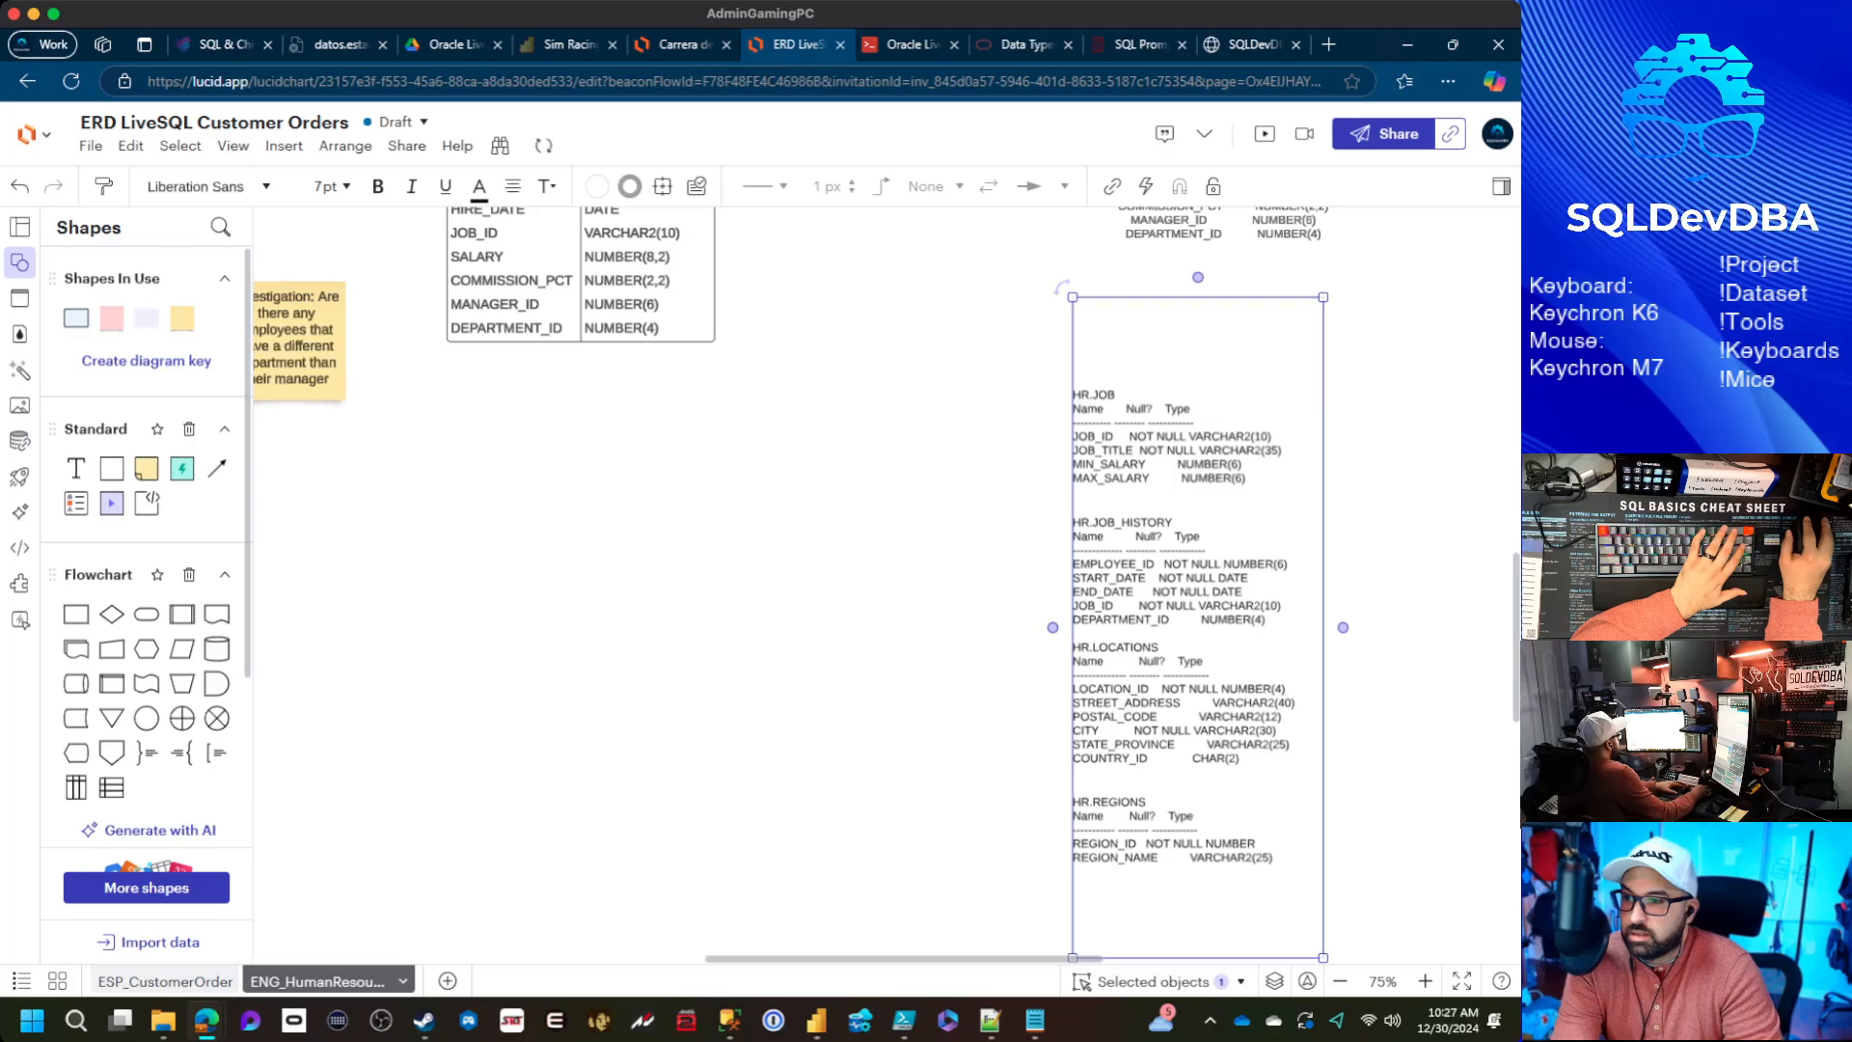
click(1074, 523)
key(BackSpace)
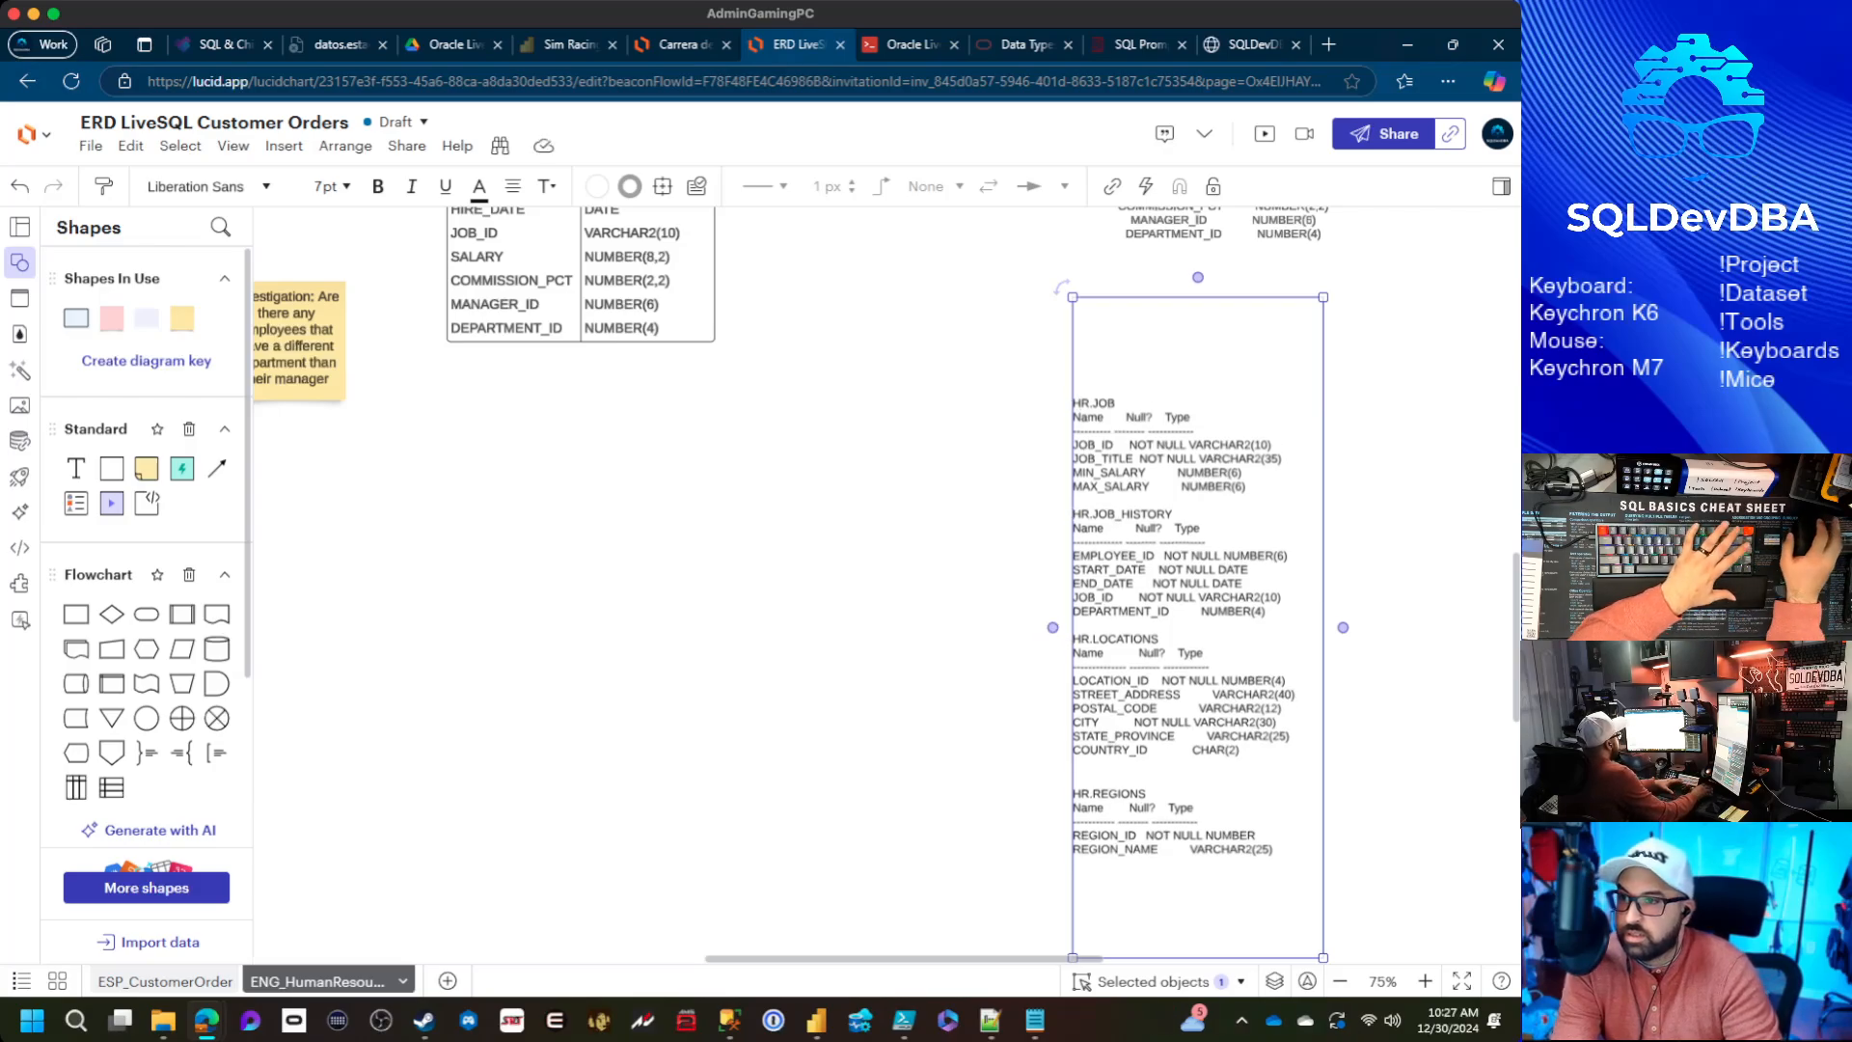
Shrink the text box's height to fit closely around the four table descriptions, and deselect it
drag(1342, 627, 1403, 698)
drag(1285, 682, 1133, 626)
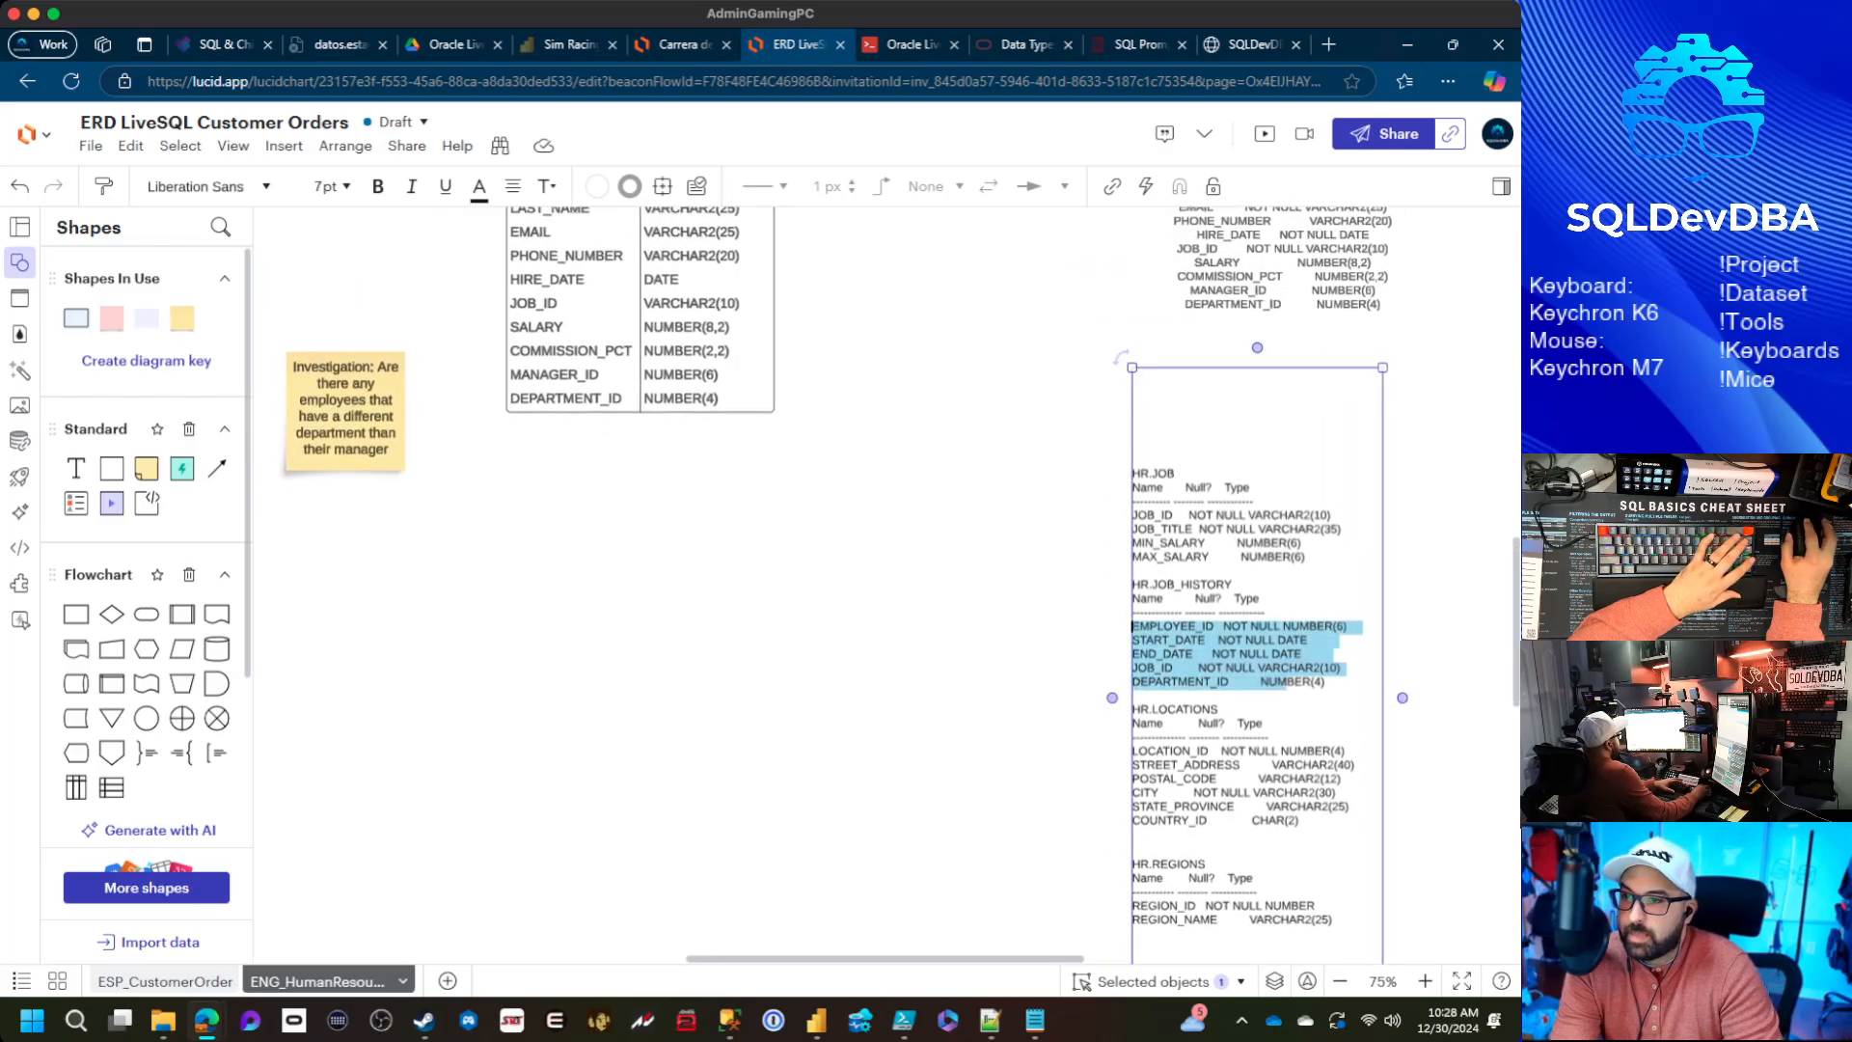
drag(1292, 368, 1238, 380)
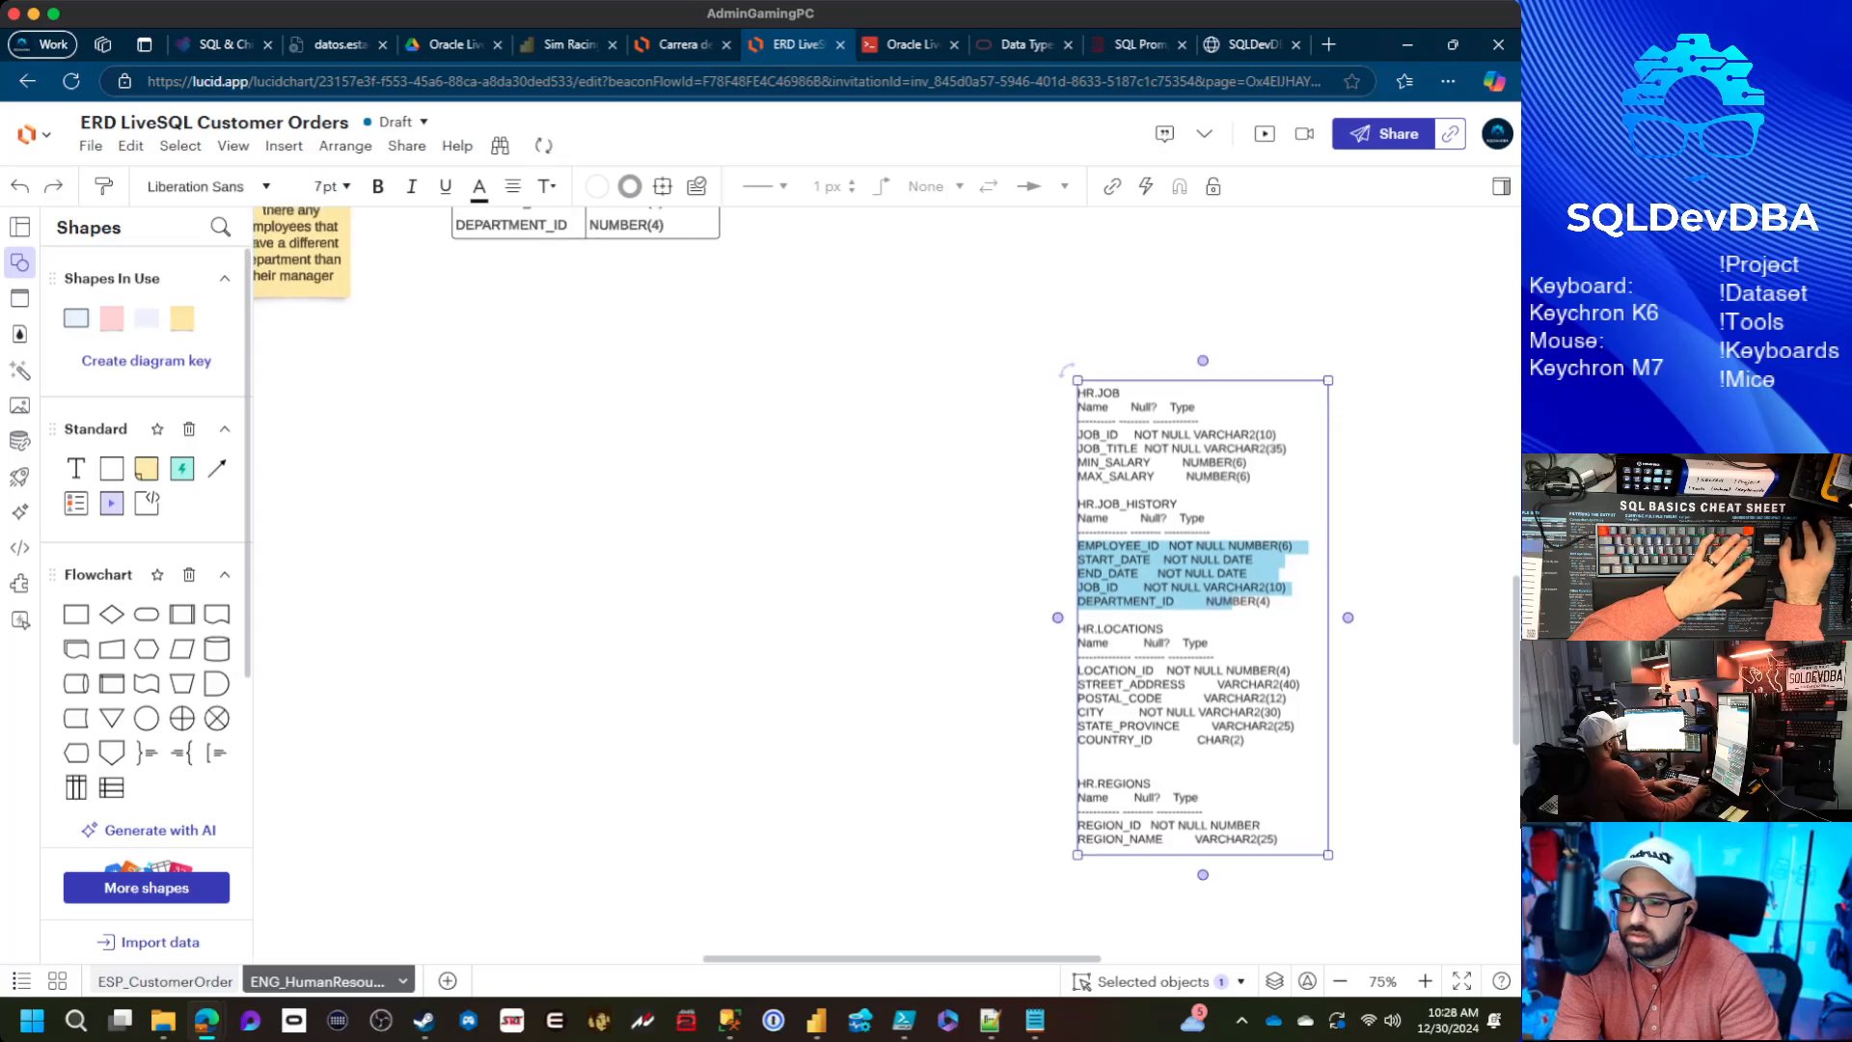
drag(1237, 854, 1237, 861)
drag(1008, 579, 1069, 760)
click(1068, 760)
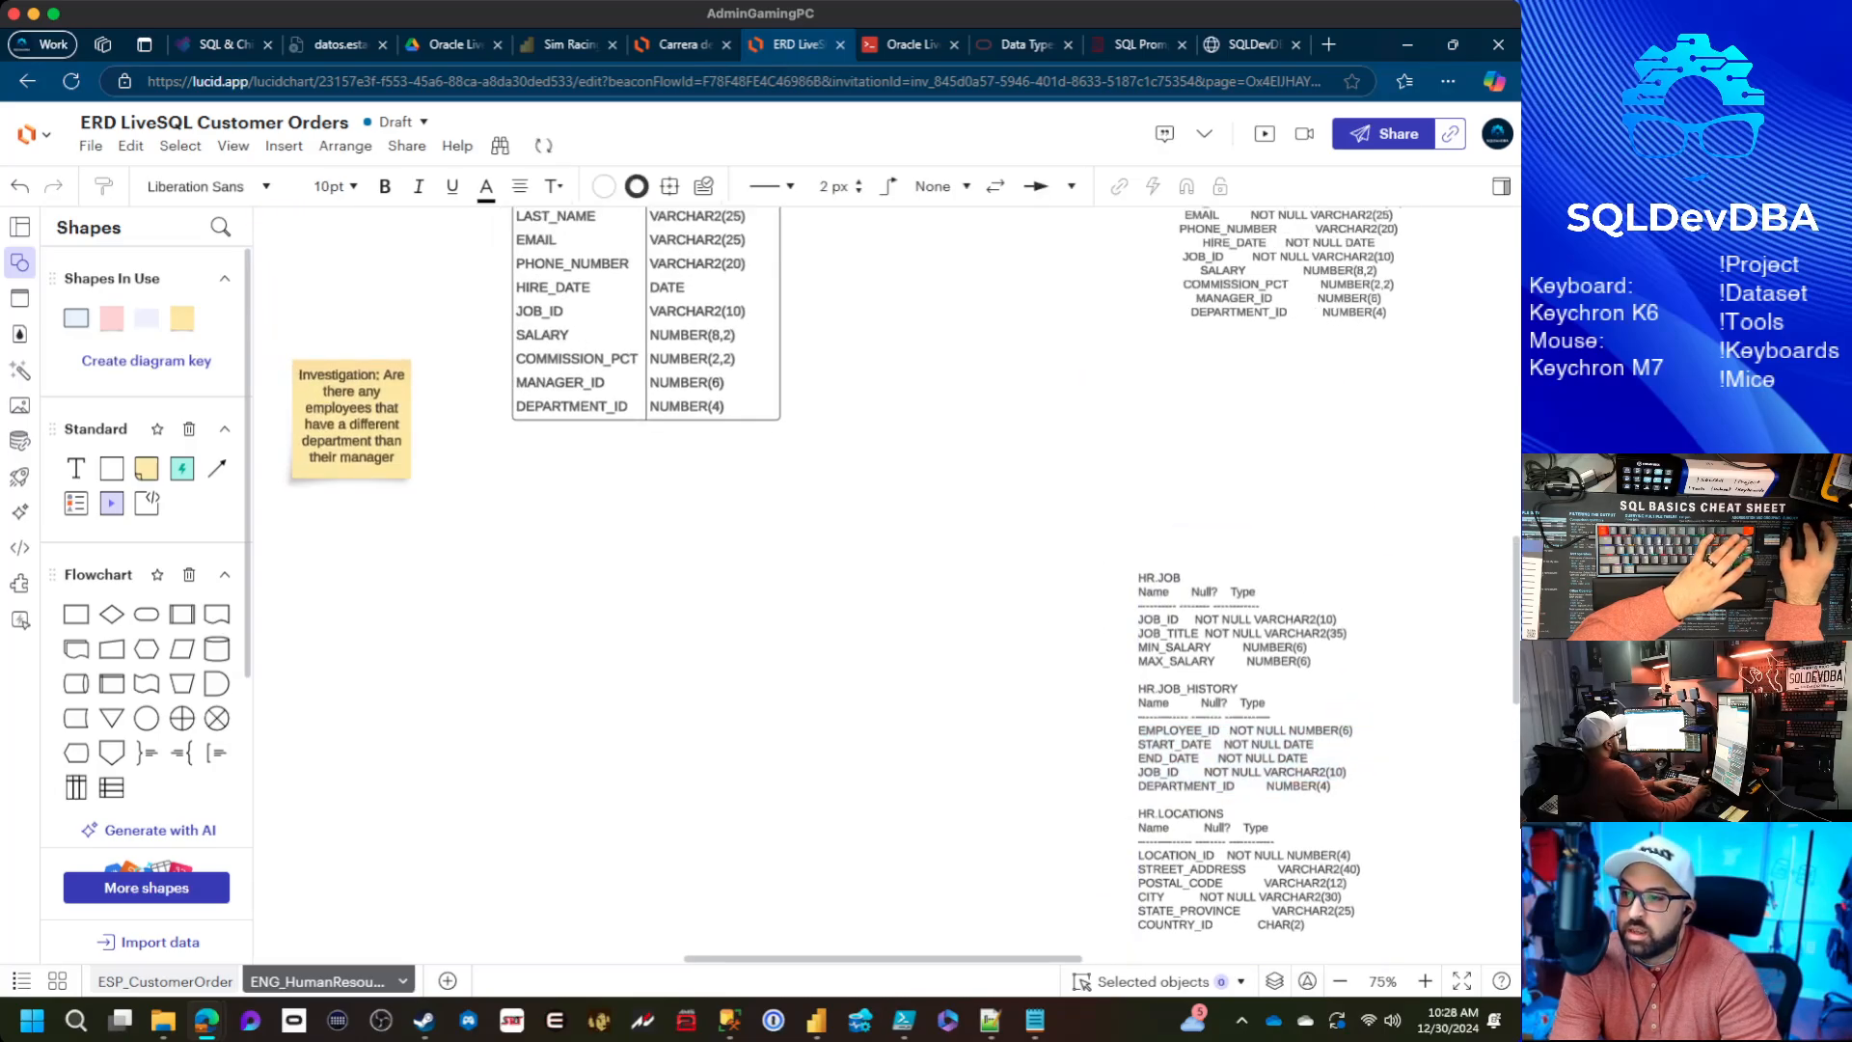
Move the text box with the four table descriptions closer to the HR.EMPLOYEES entity
drag(1225, 752, 1147, 524)
drag(819, 289, 852, 537)
key(ctrl+z)
Place a copy of the HR.DEPARTMENTS entity below HR.EMPLOYEES and name it HR.JOB
click(850, 386)
drag(849, 386, 853, 259)
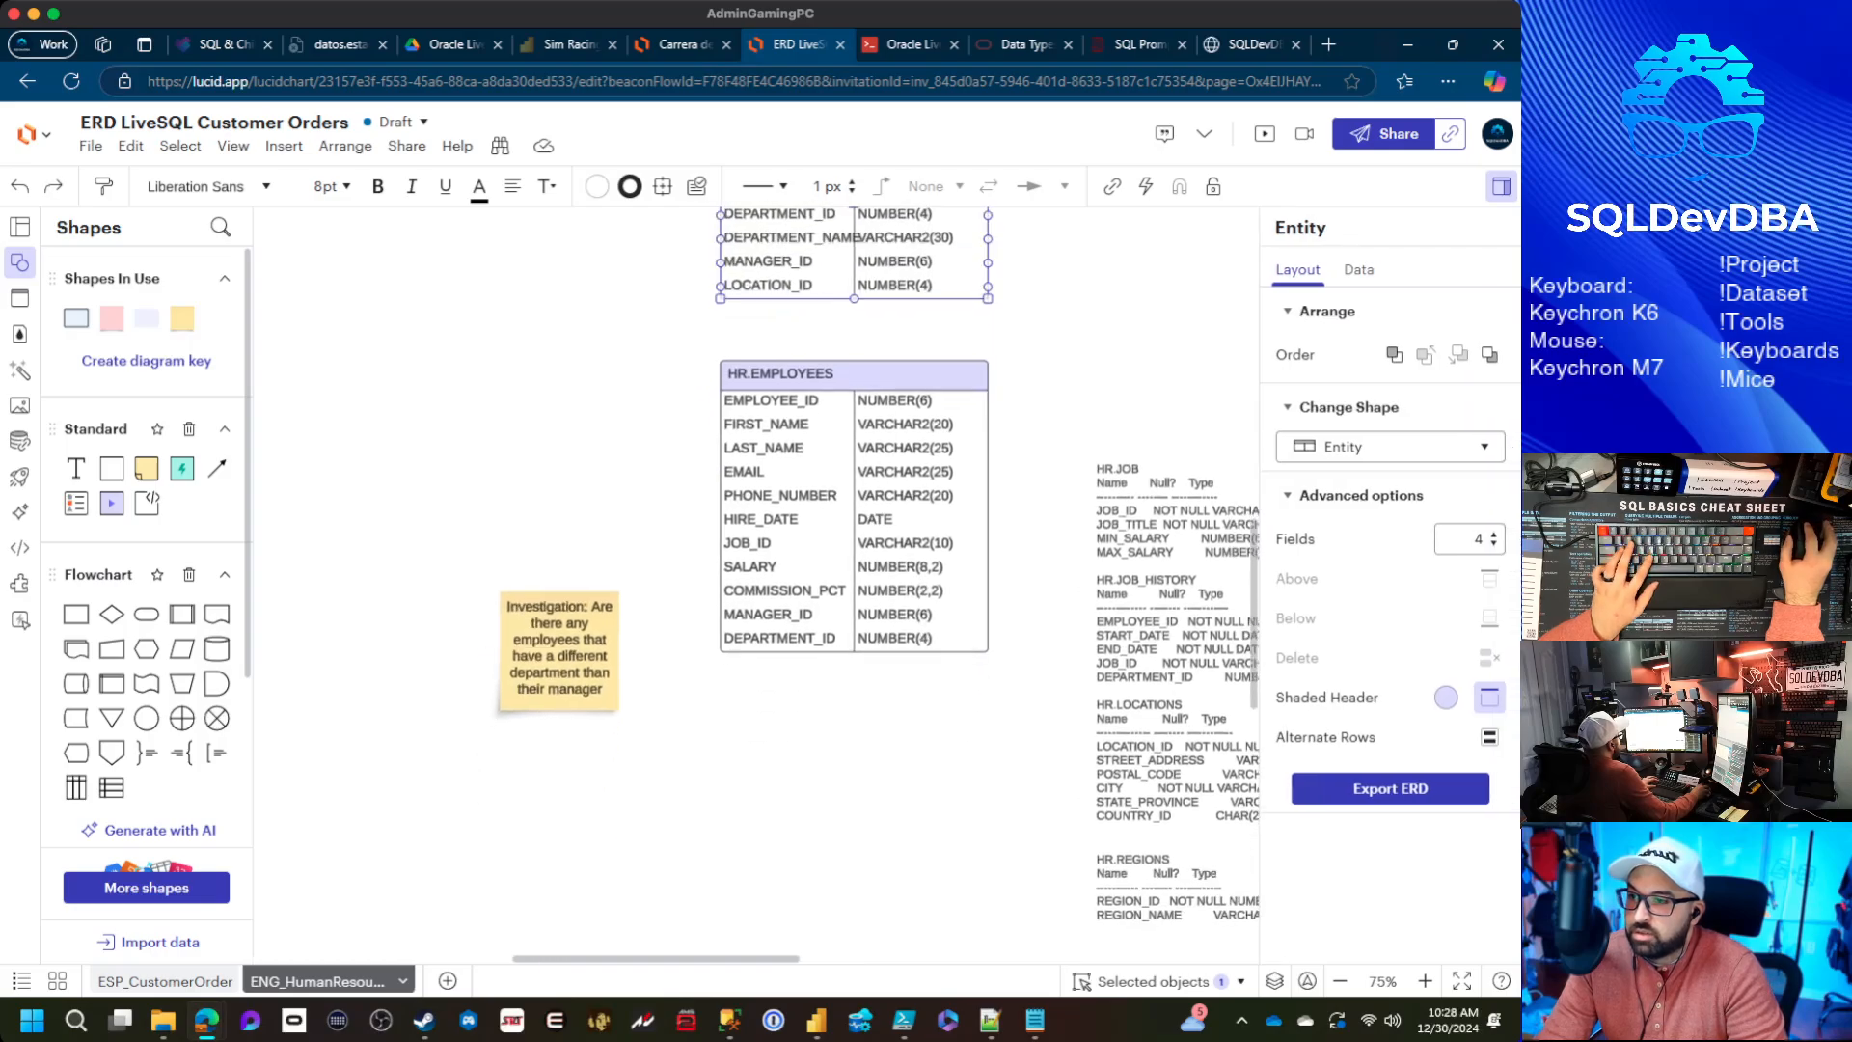
click(854, 330)
key(ctrl+v)
drag(813, 765, 854, 772)
double_click(789, 724)
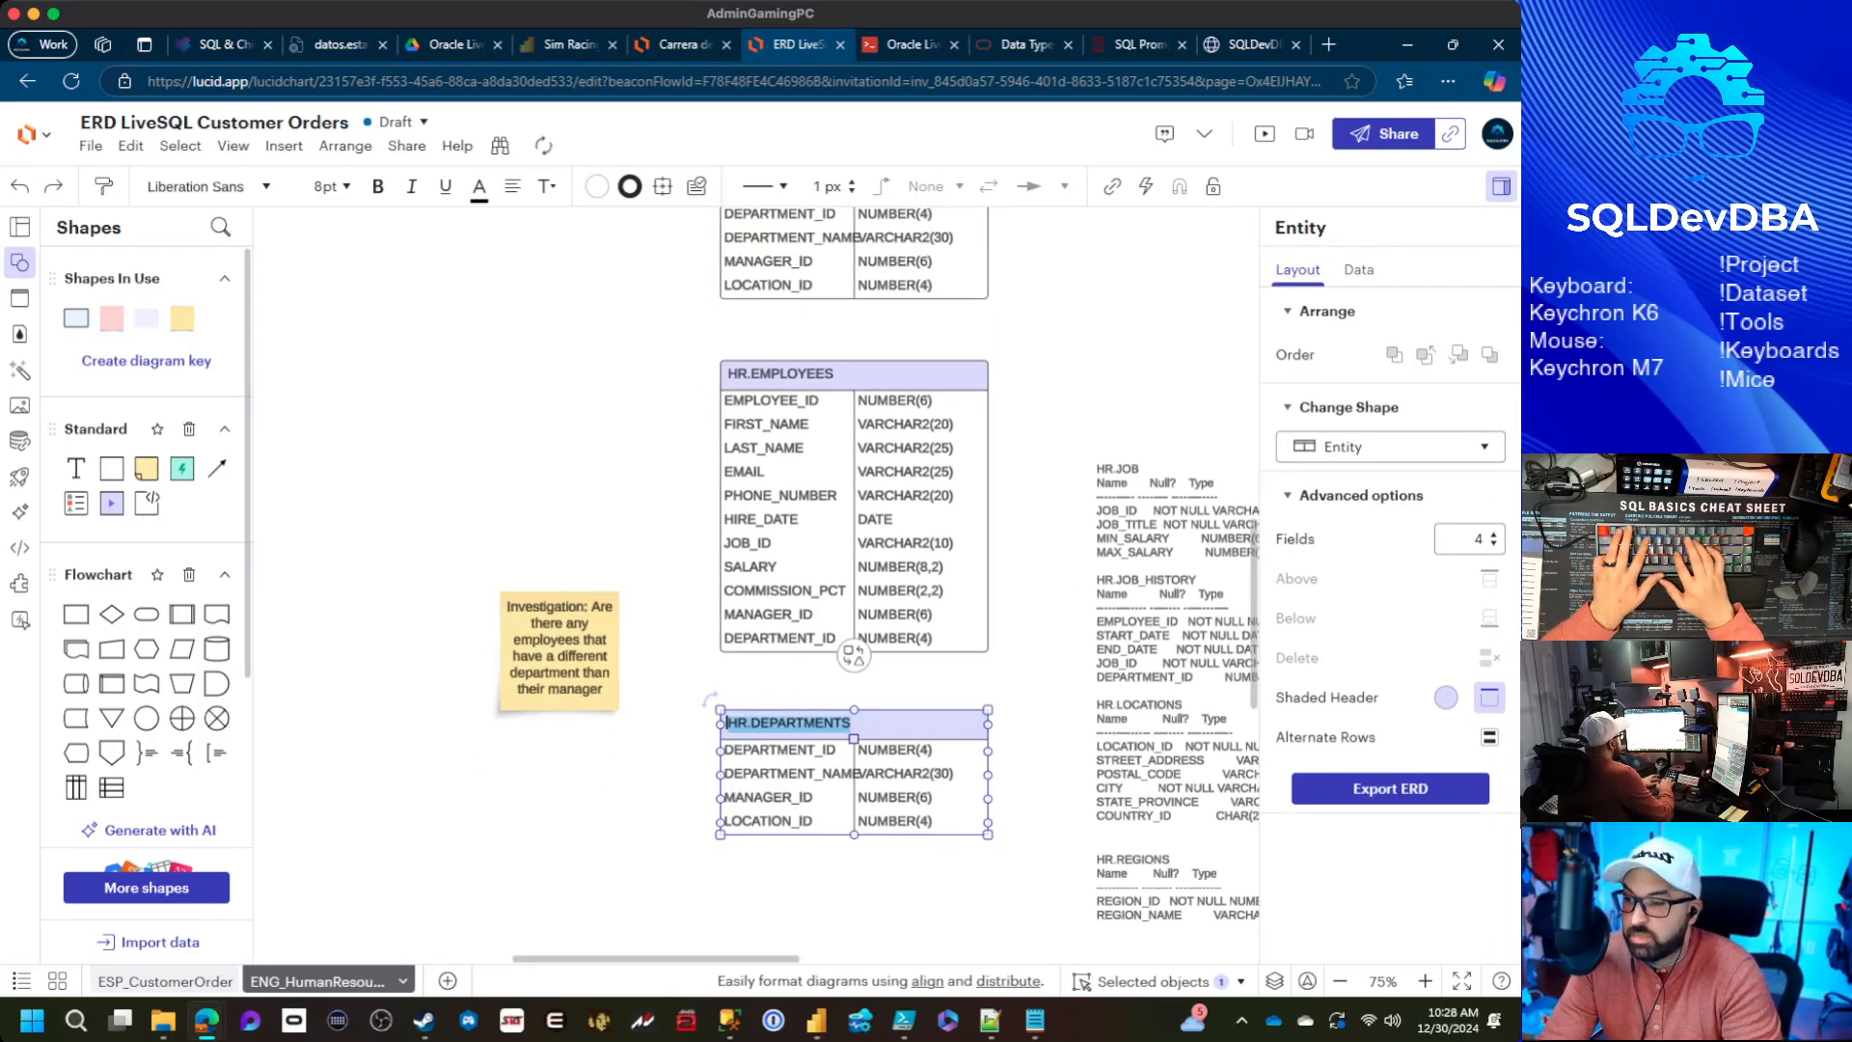
text(HR.JOB)
Set the first field of the HR.JOB entity to JOB_ID with the type VARCHAR2(10)
key(Tab)
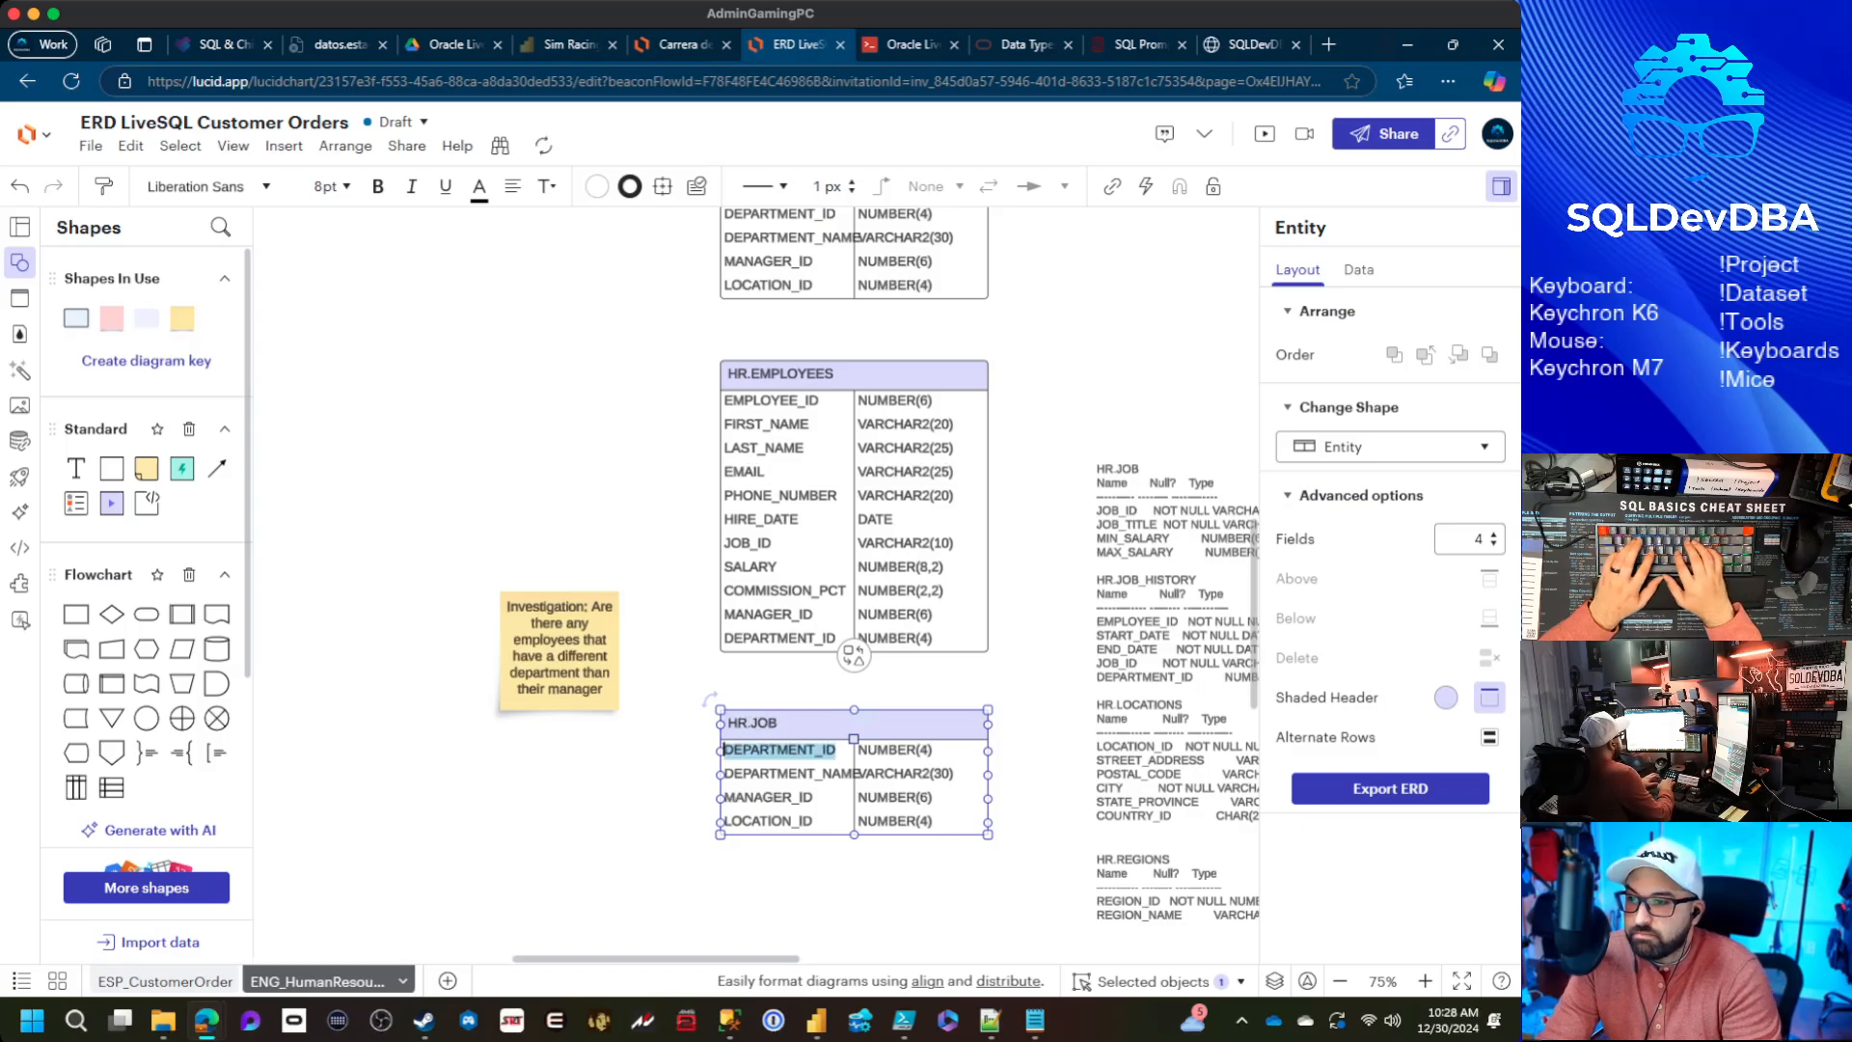
text(JOB)
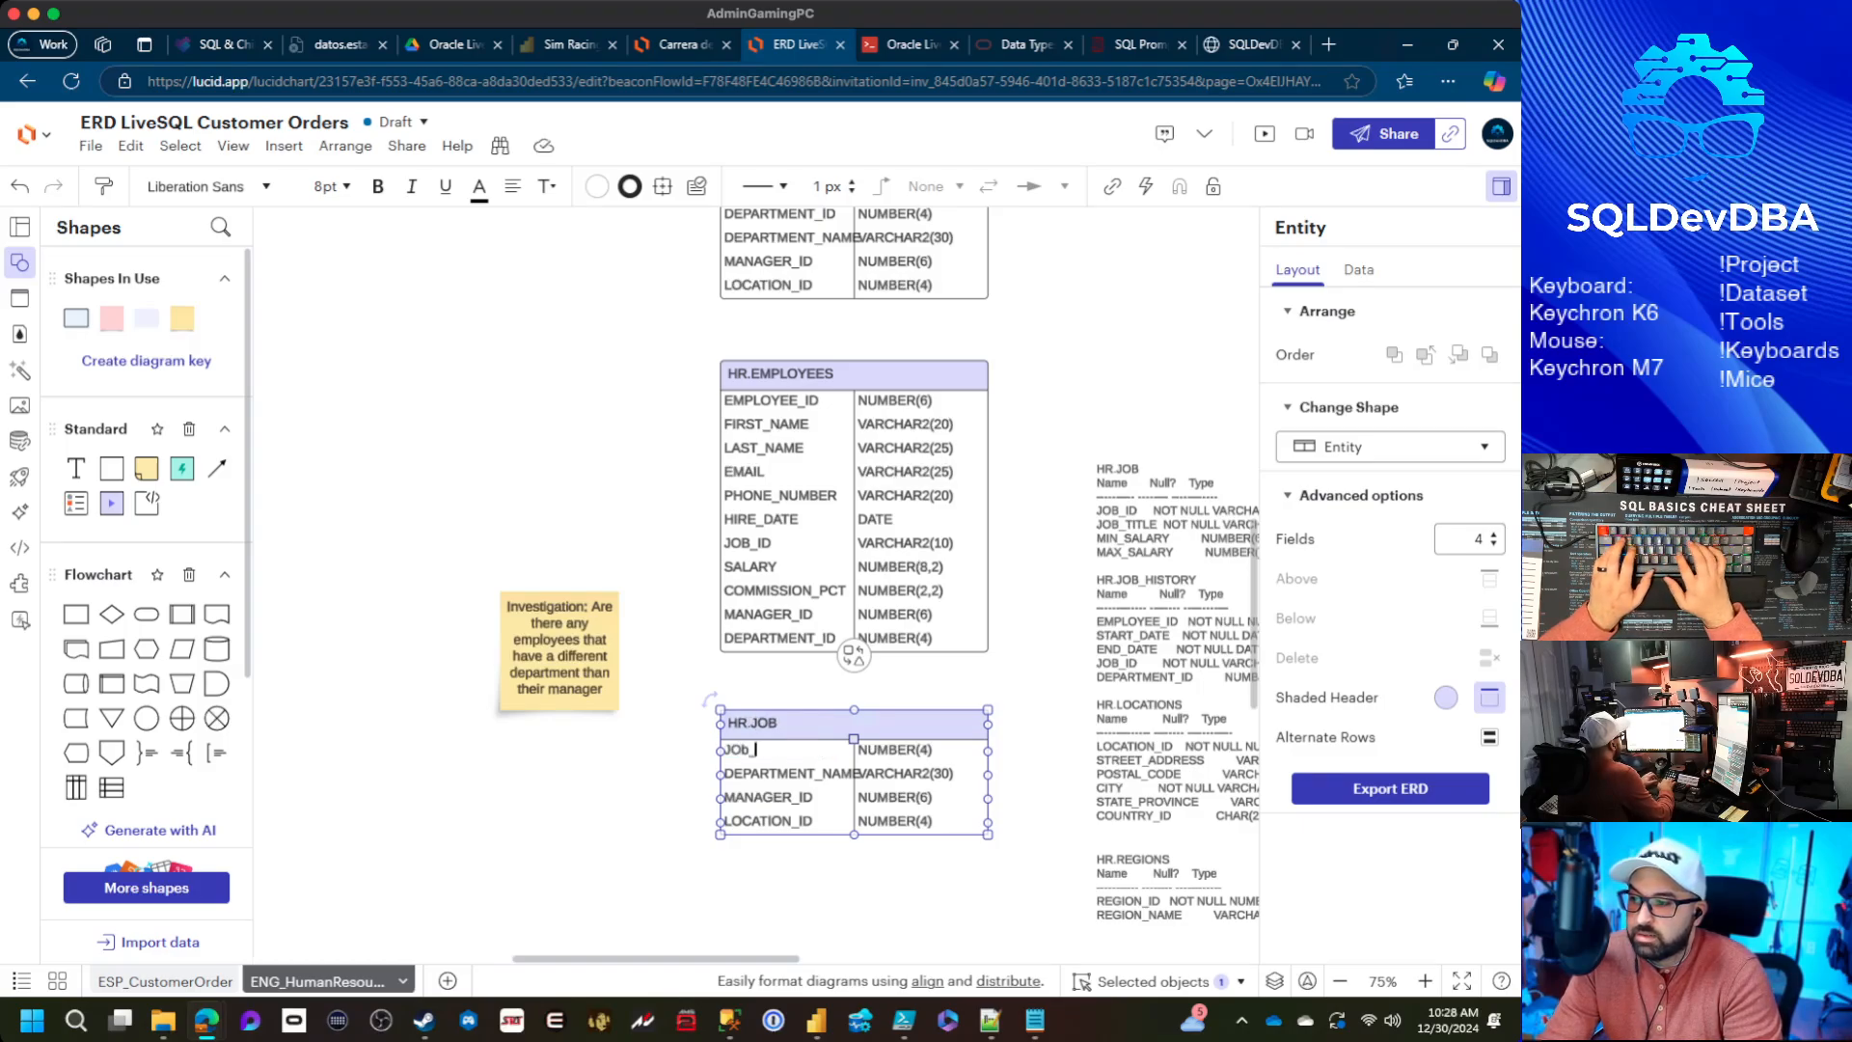
text(_ID)
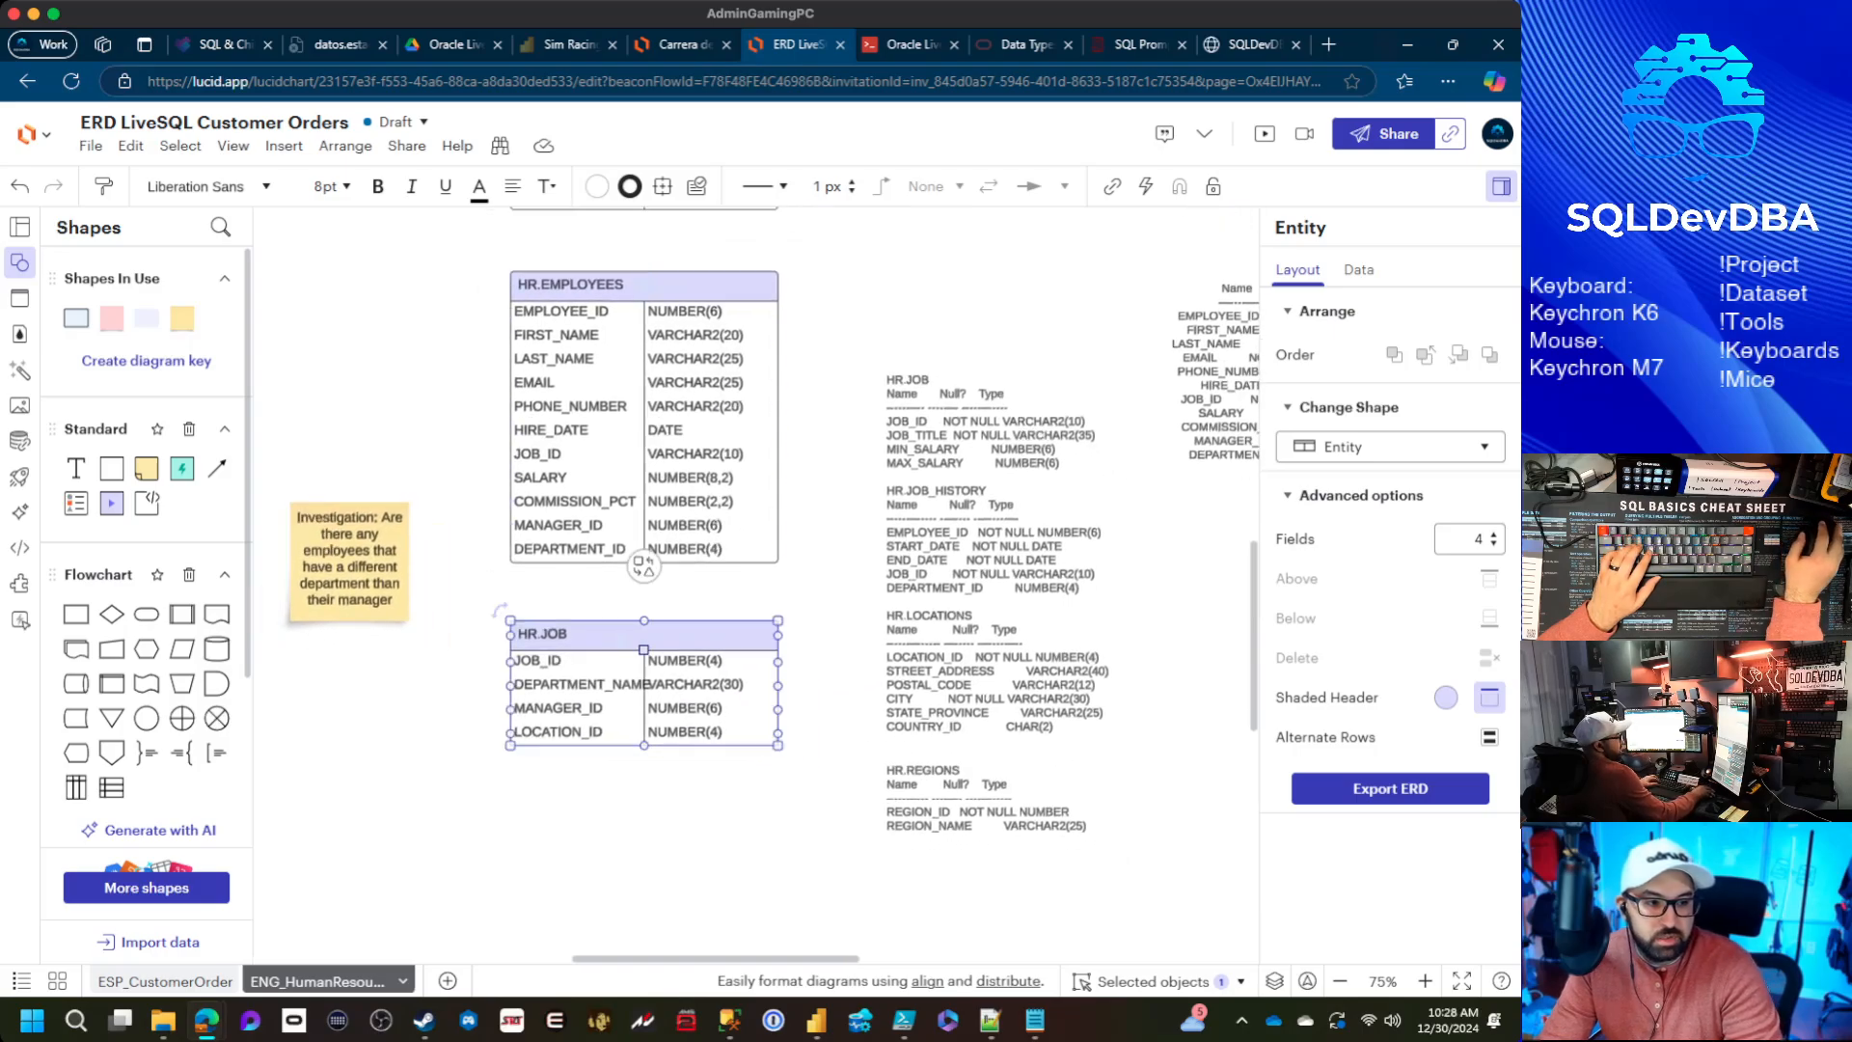
key(Escape)
key(Tab)
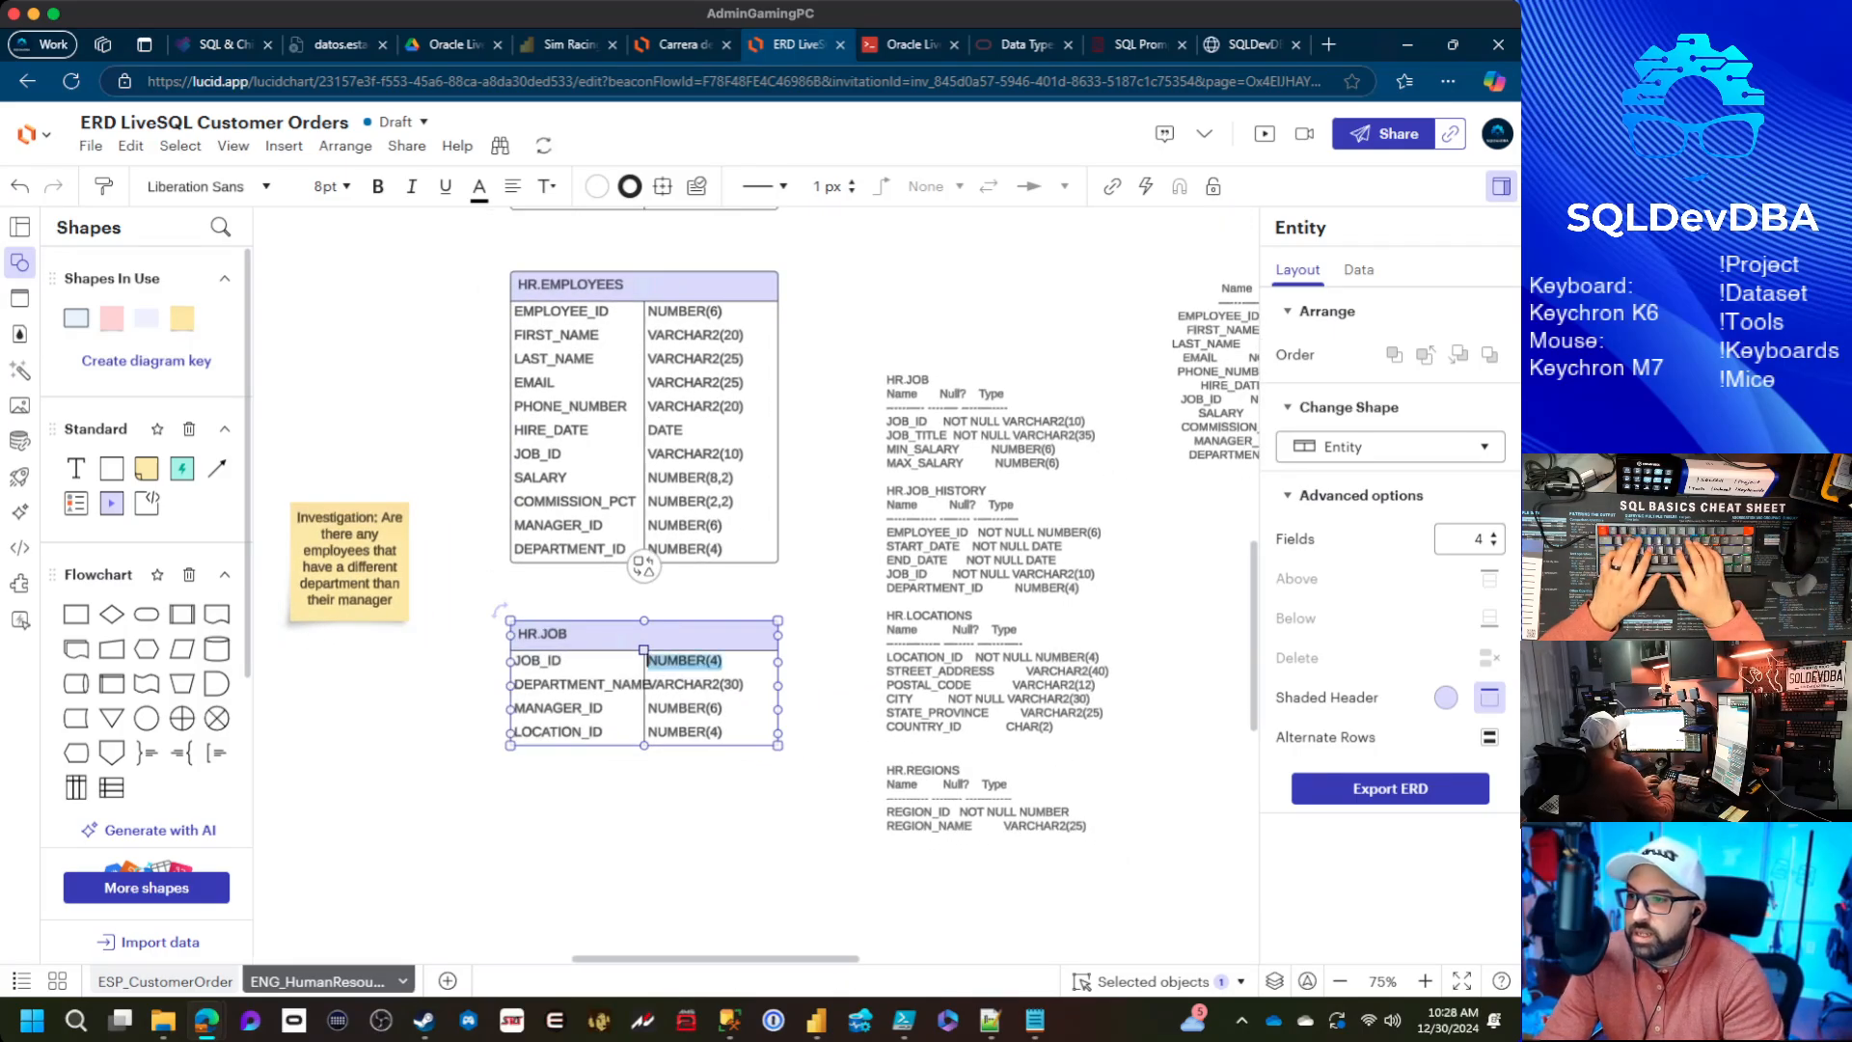
text(VAR)
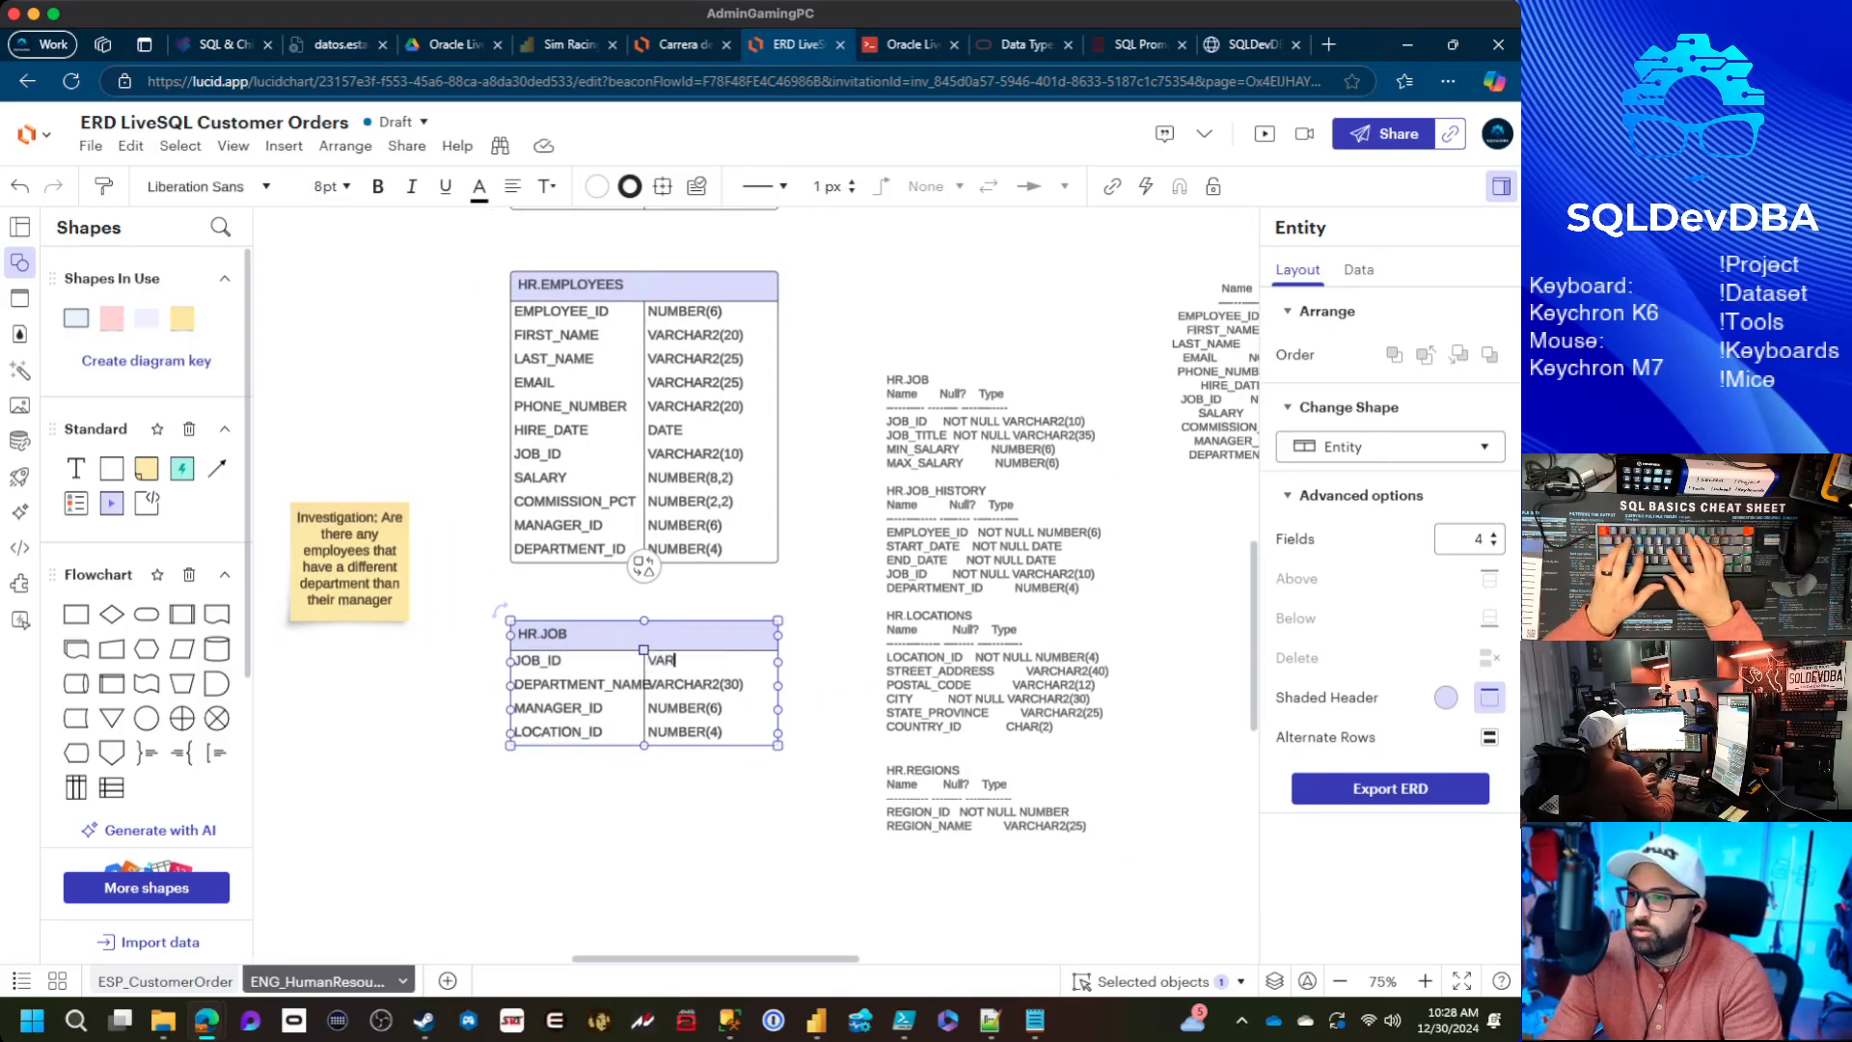
text(CHAR2(10)
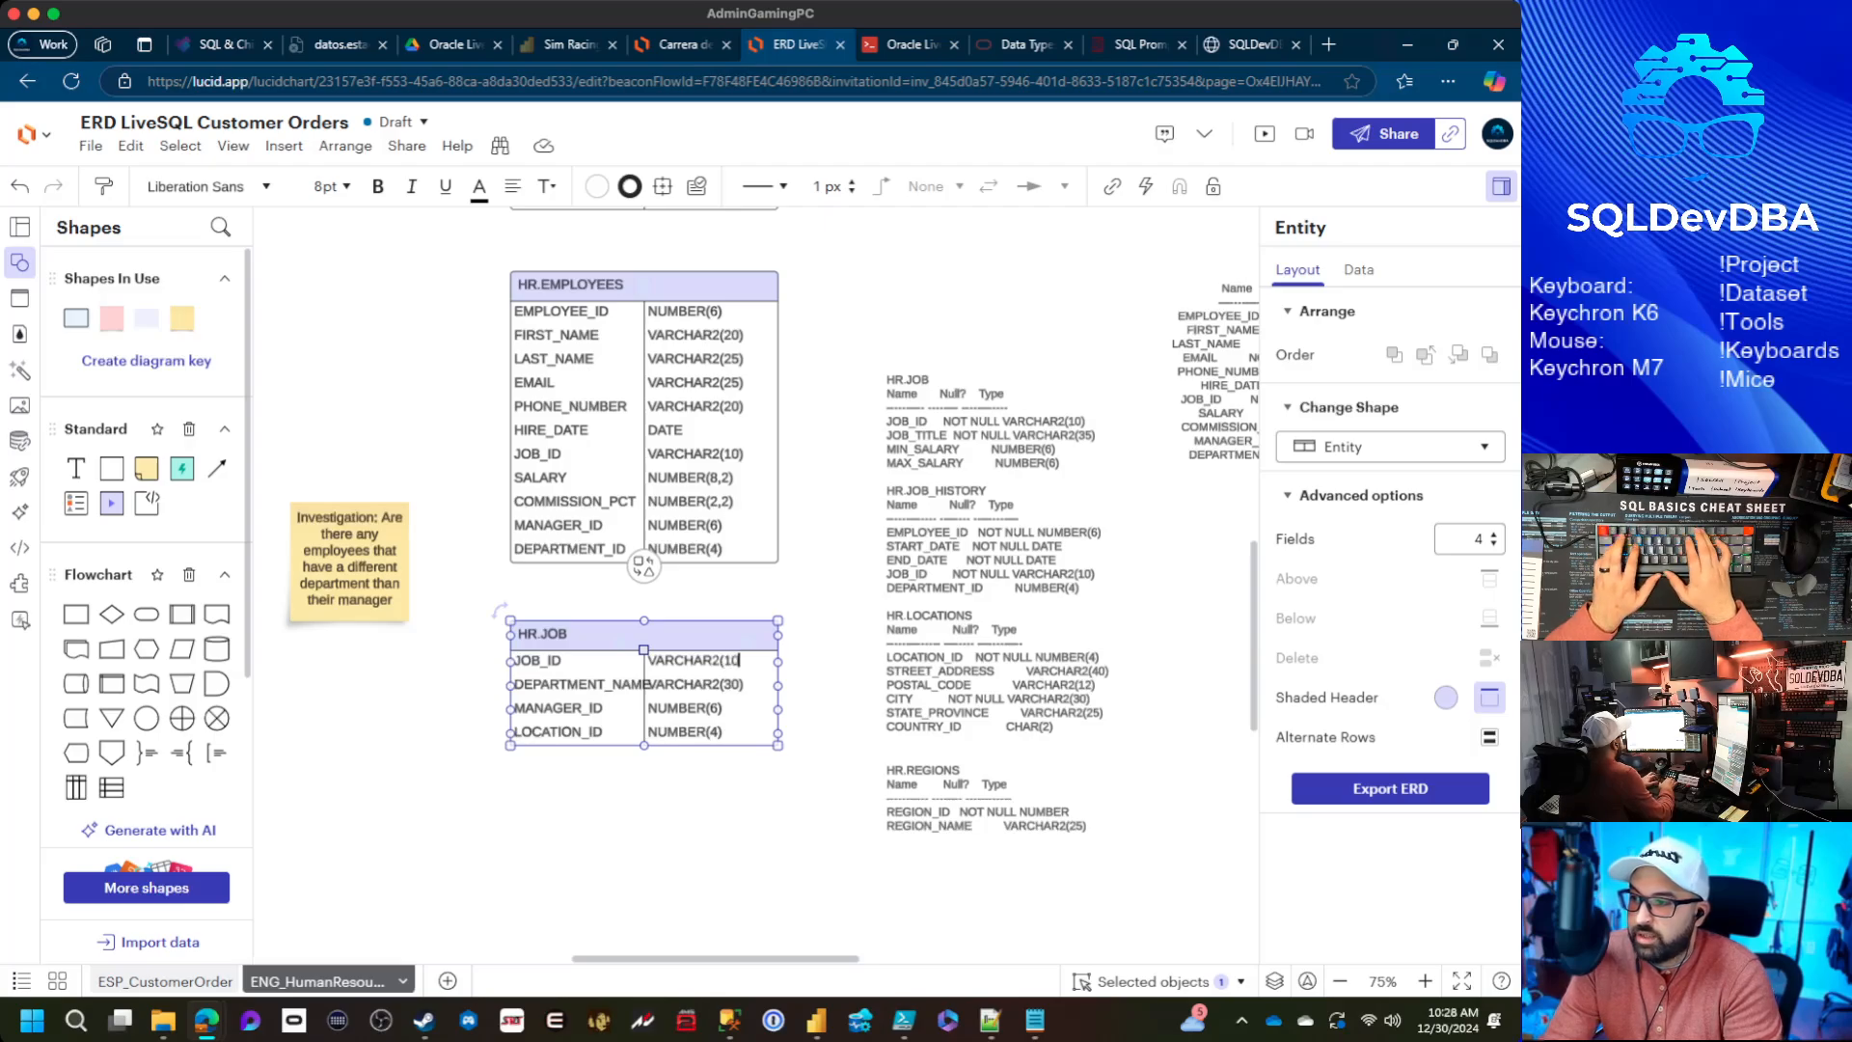
text())
Set the second field of the HR.JOB entity to JOB_TITLE with the type VARCHAR2(35)
key(Tab)
text(JOB_)
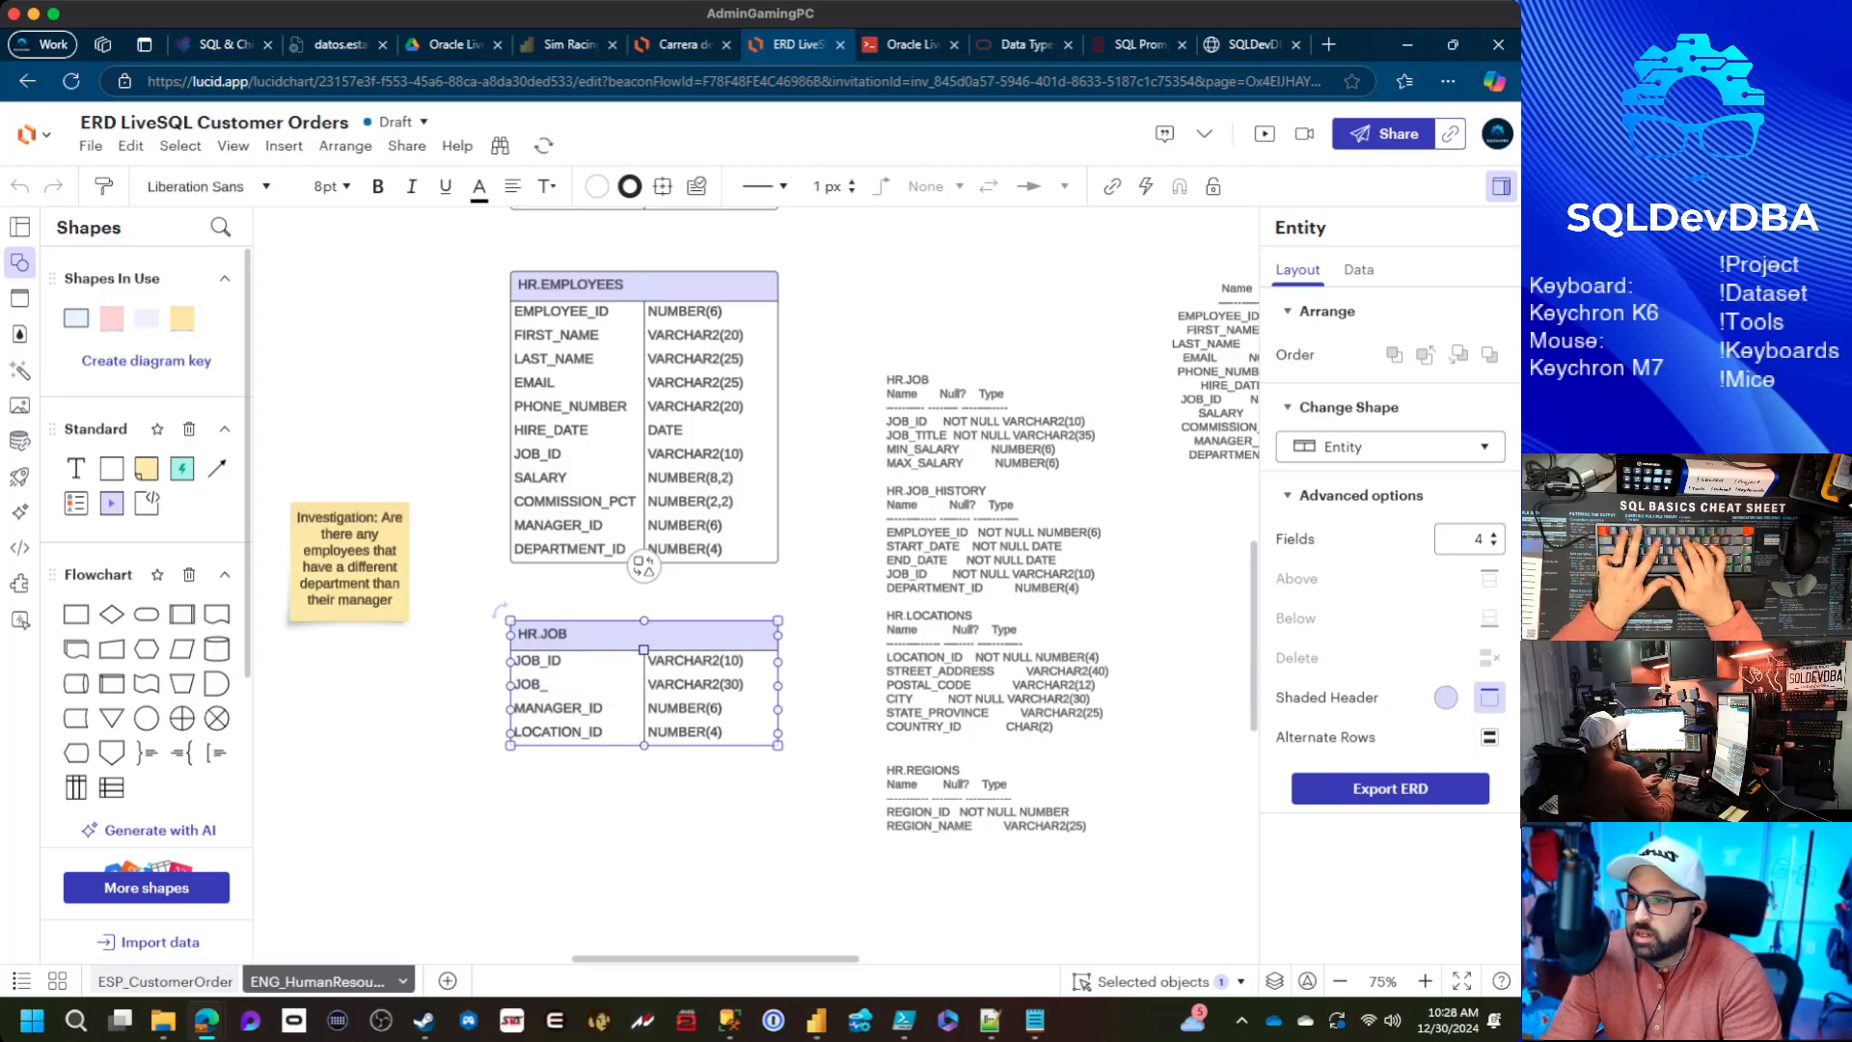
text(TITLE)
key(Tab)
text(V)
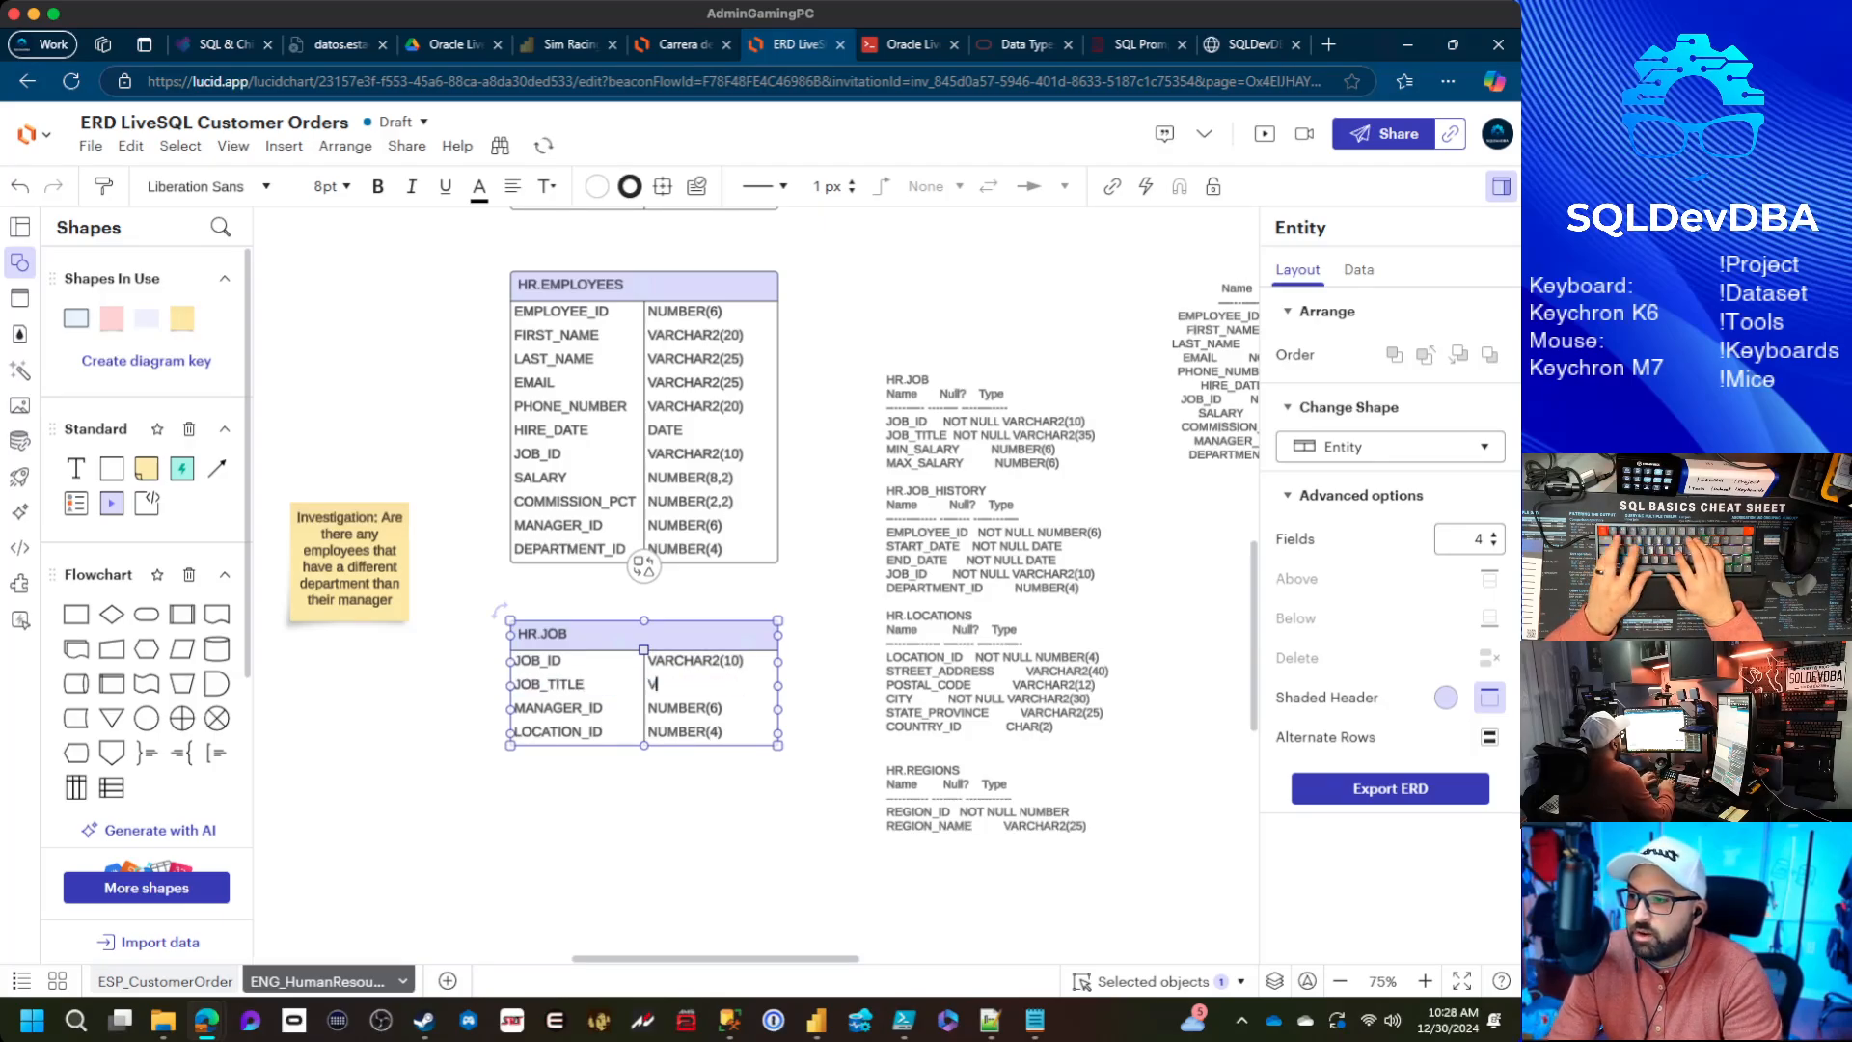
text(ARCHAR2()
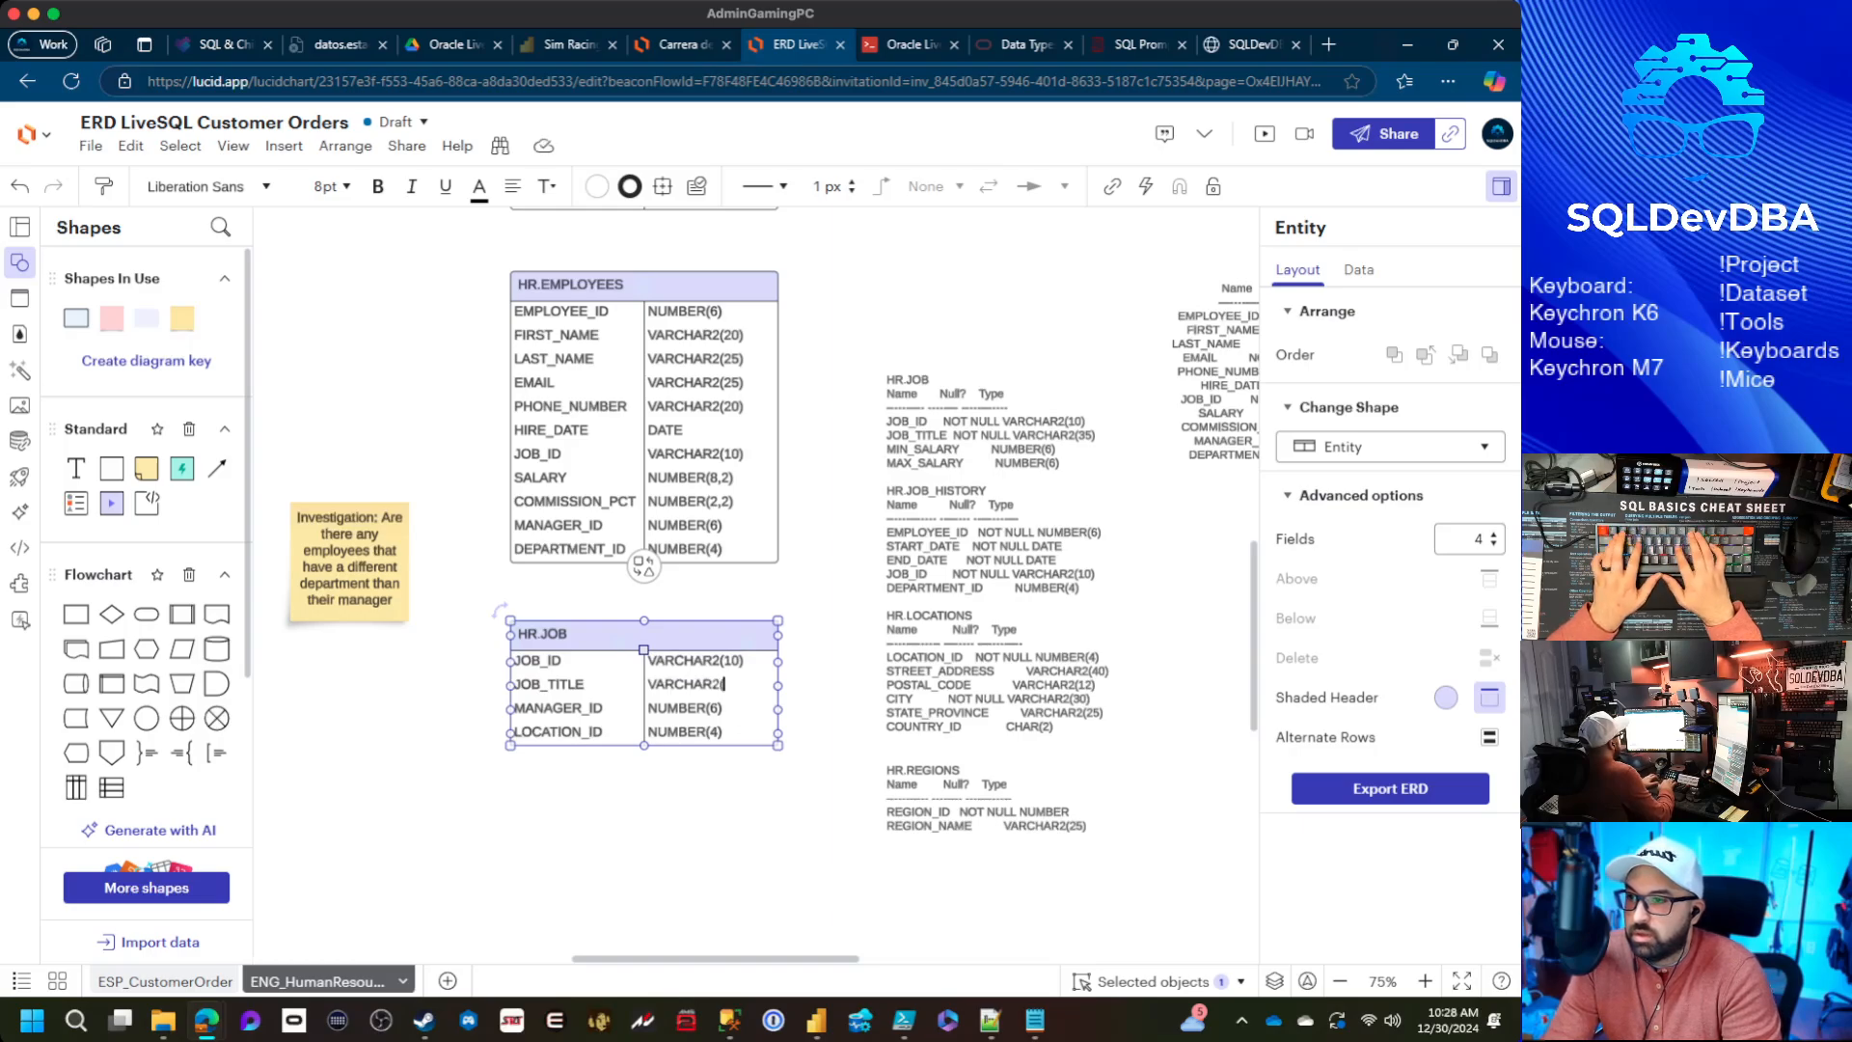
text(35))
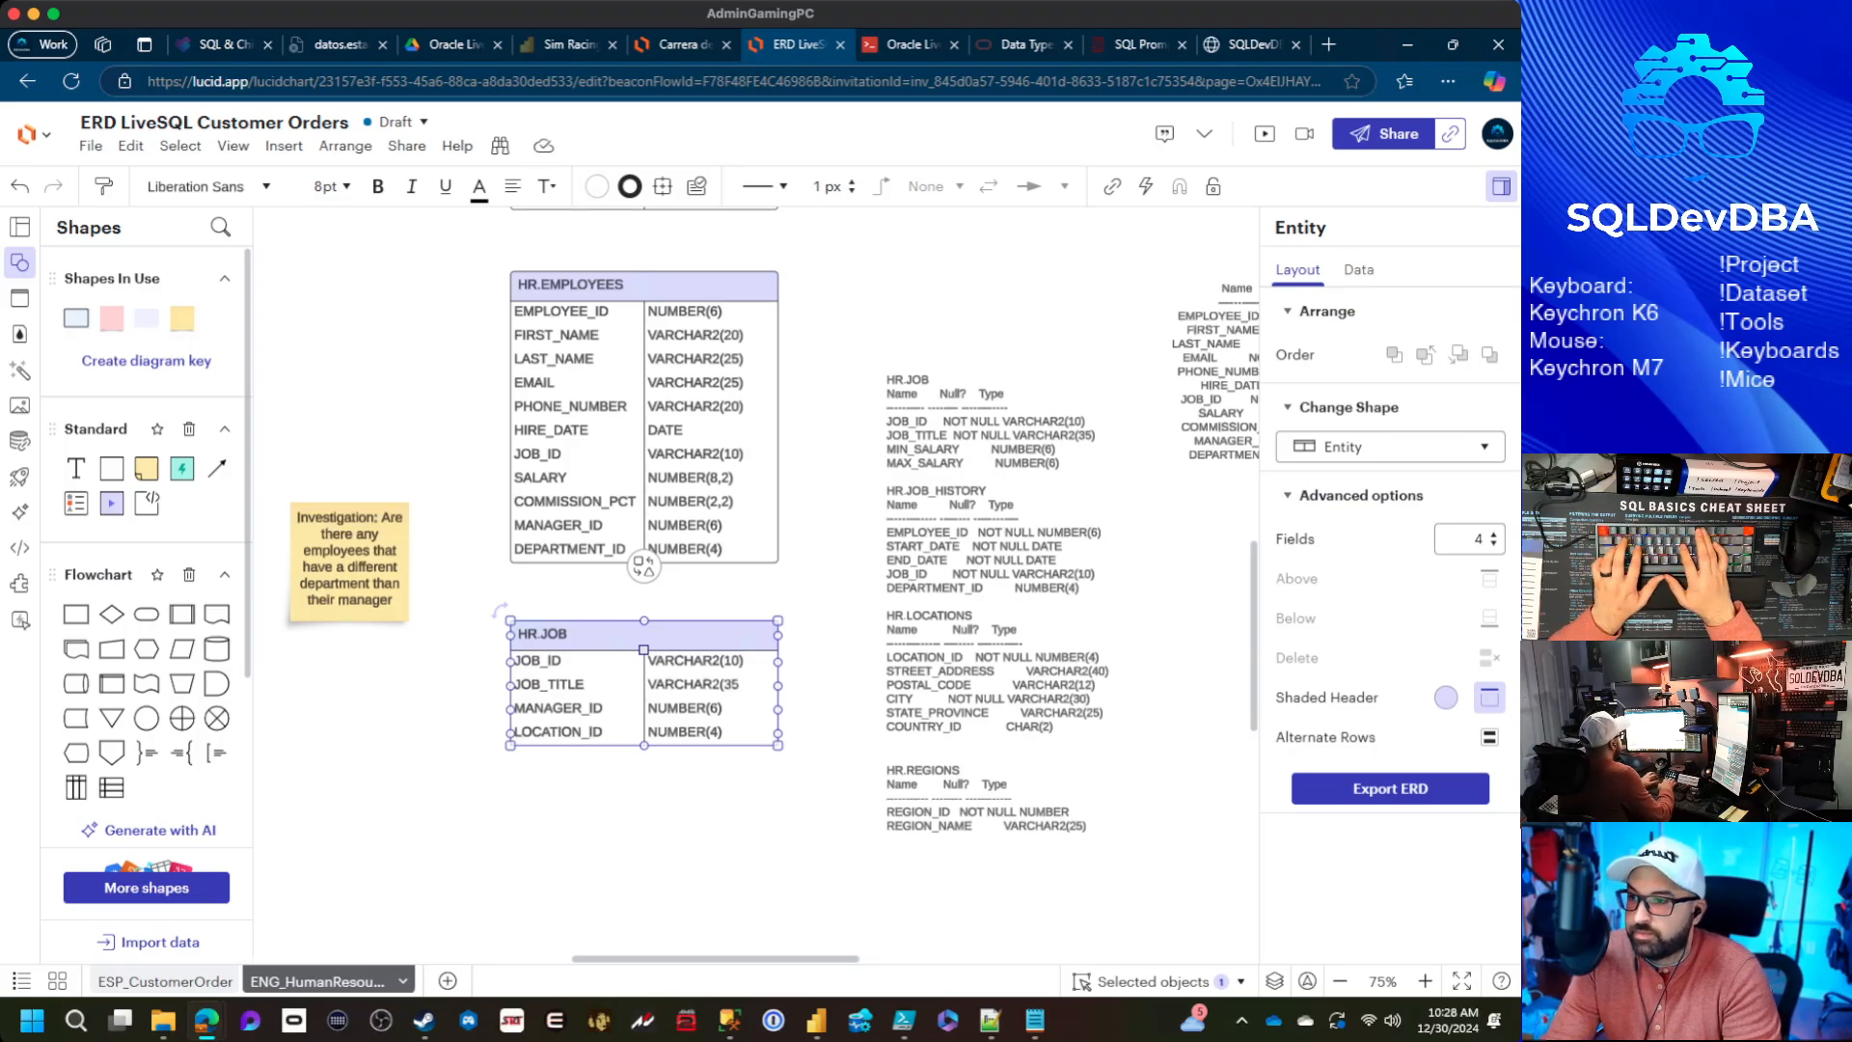
Set the third field of the HR.JOB entity to MIN_SALARY with the type NUMBER(6)
key(Tab)
text(MIN_SALA)
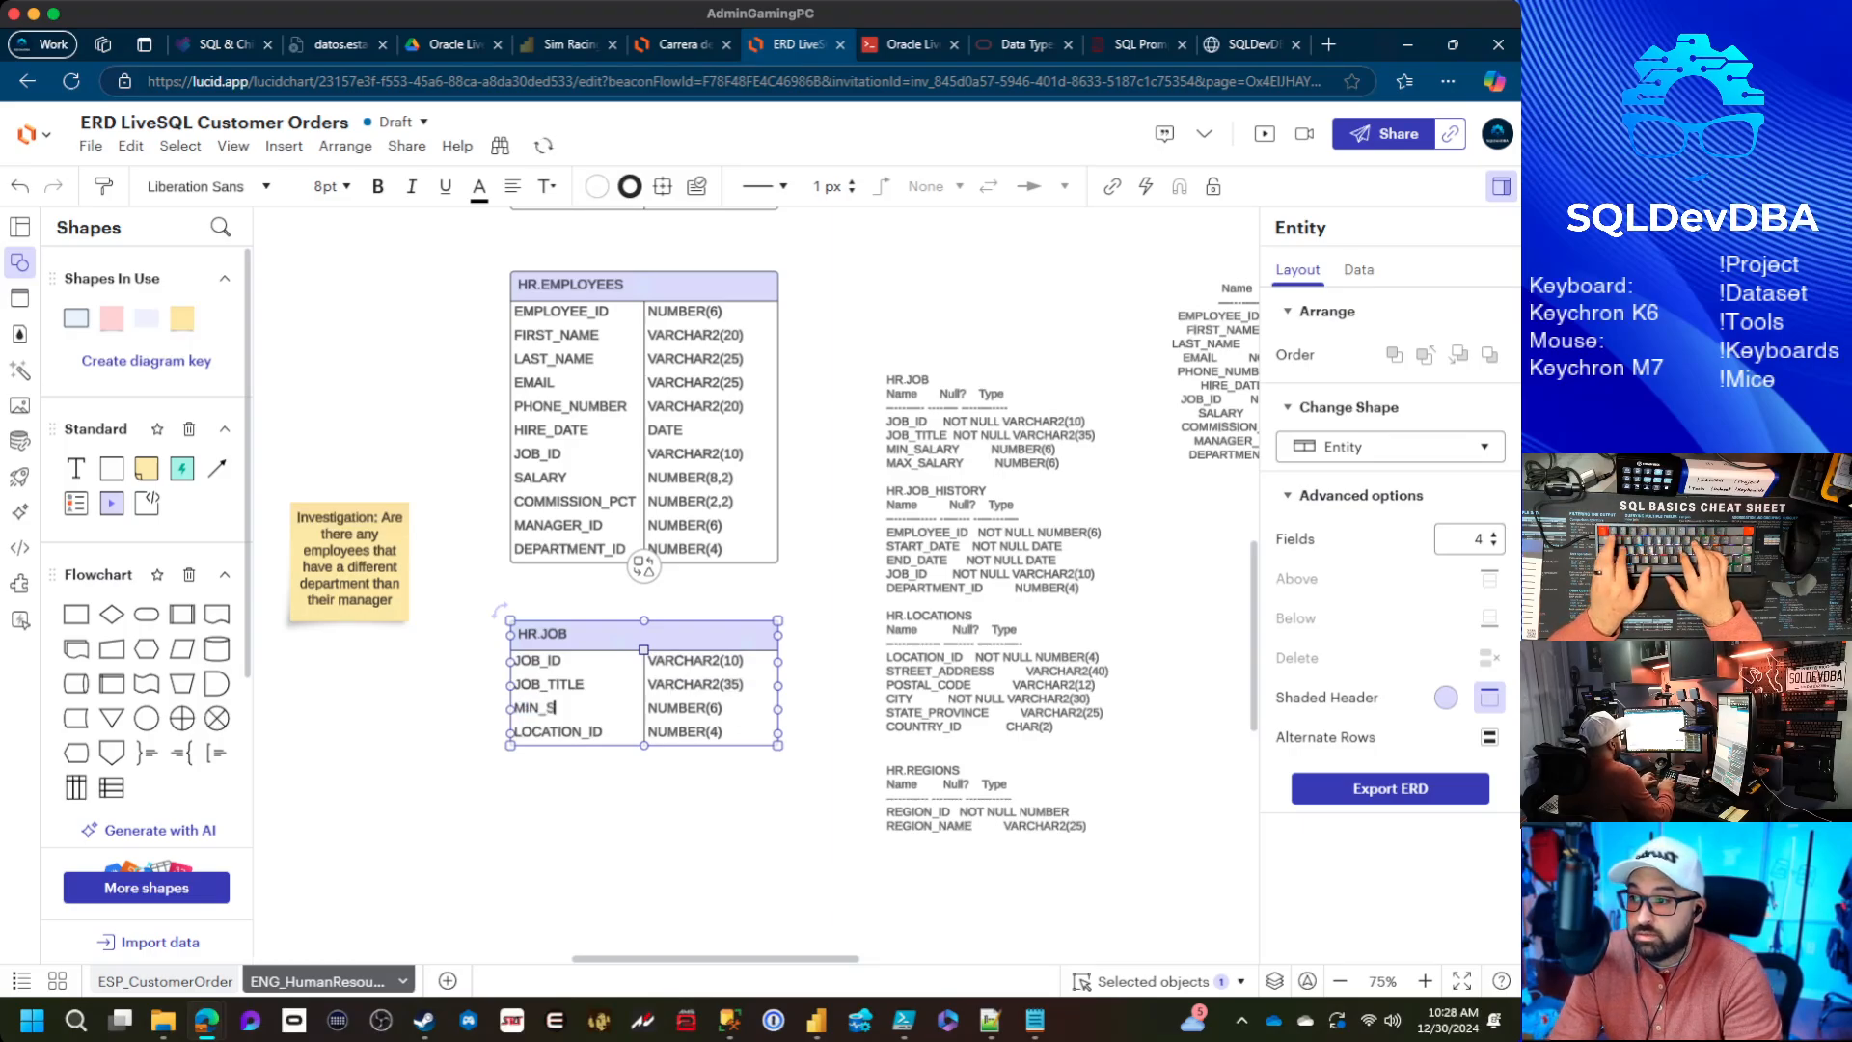
key(Tab)
text(NUMBER(5)
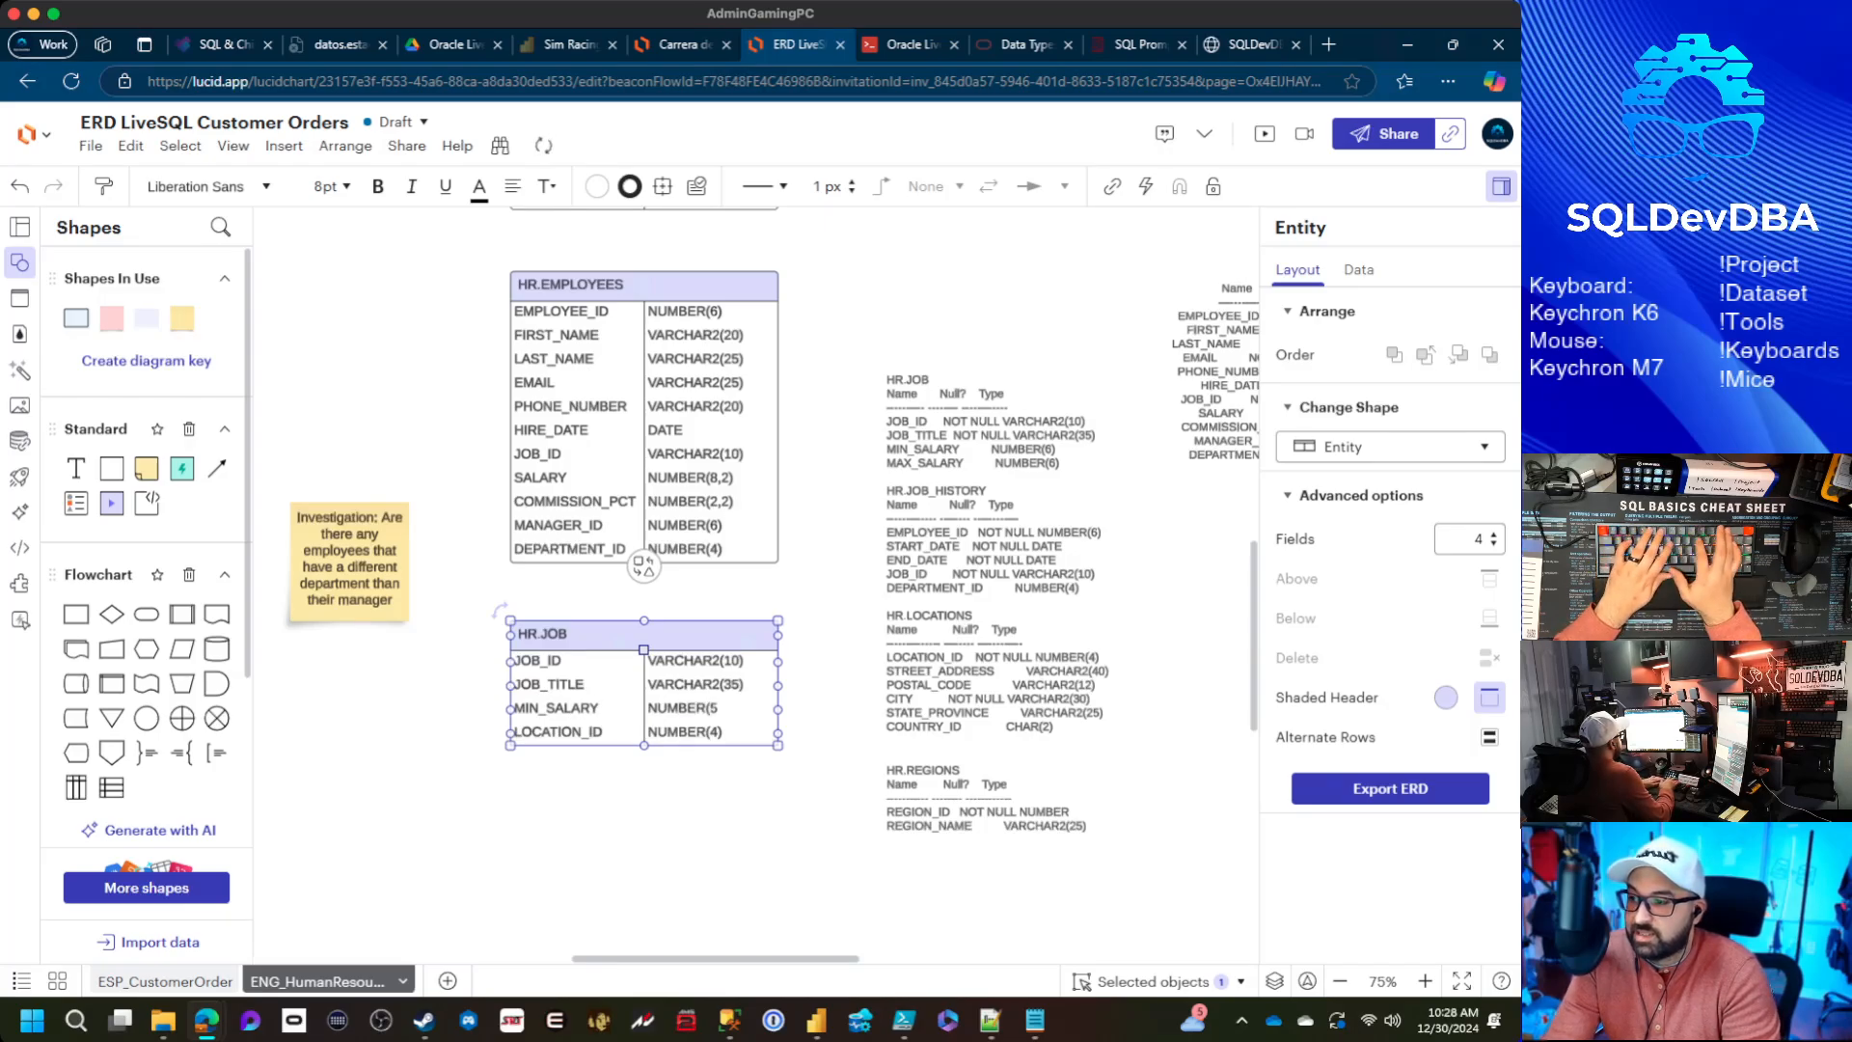
key(BackSpace)
text(6))
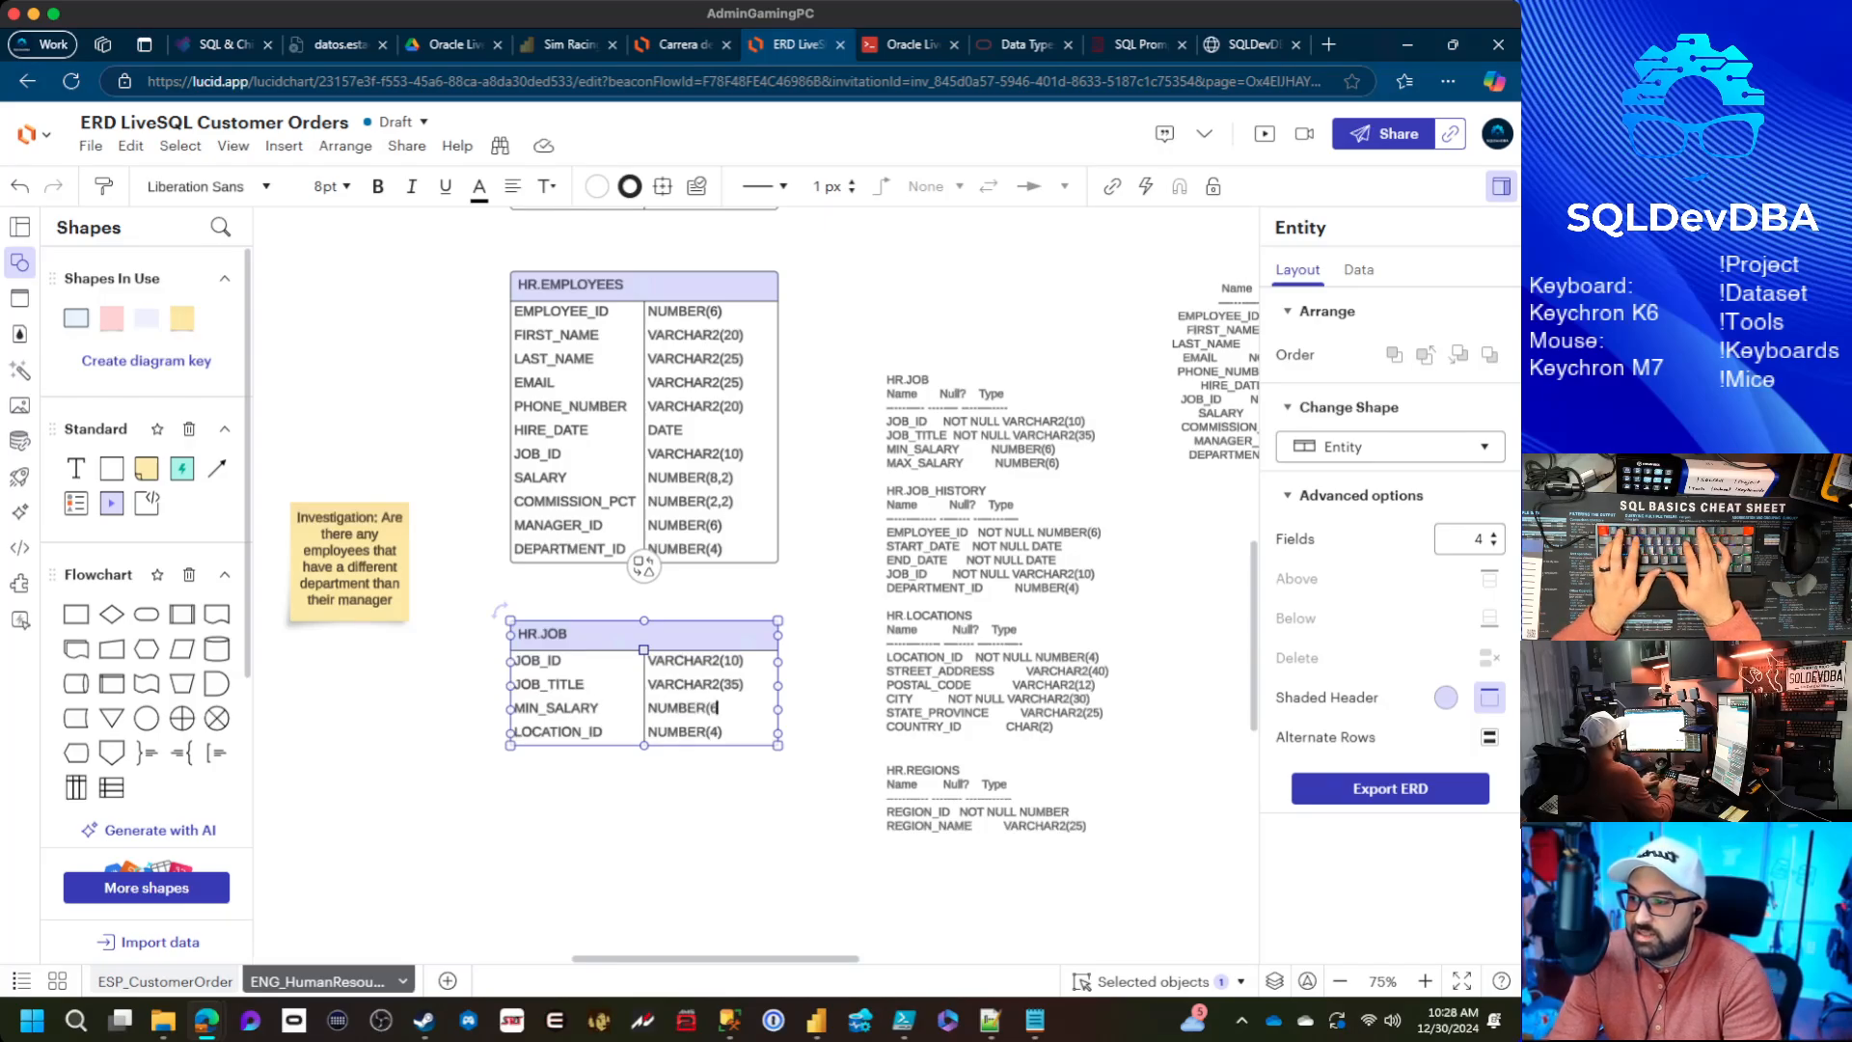
Set the fourth field of the HR.JOB entity to MAX_SALARY with the type NUMBER(6)
key(Tab)
text(MAXI)
key(BackSpace)
text(_)
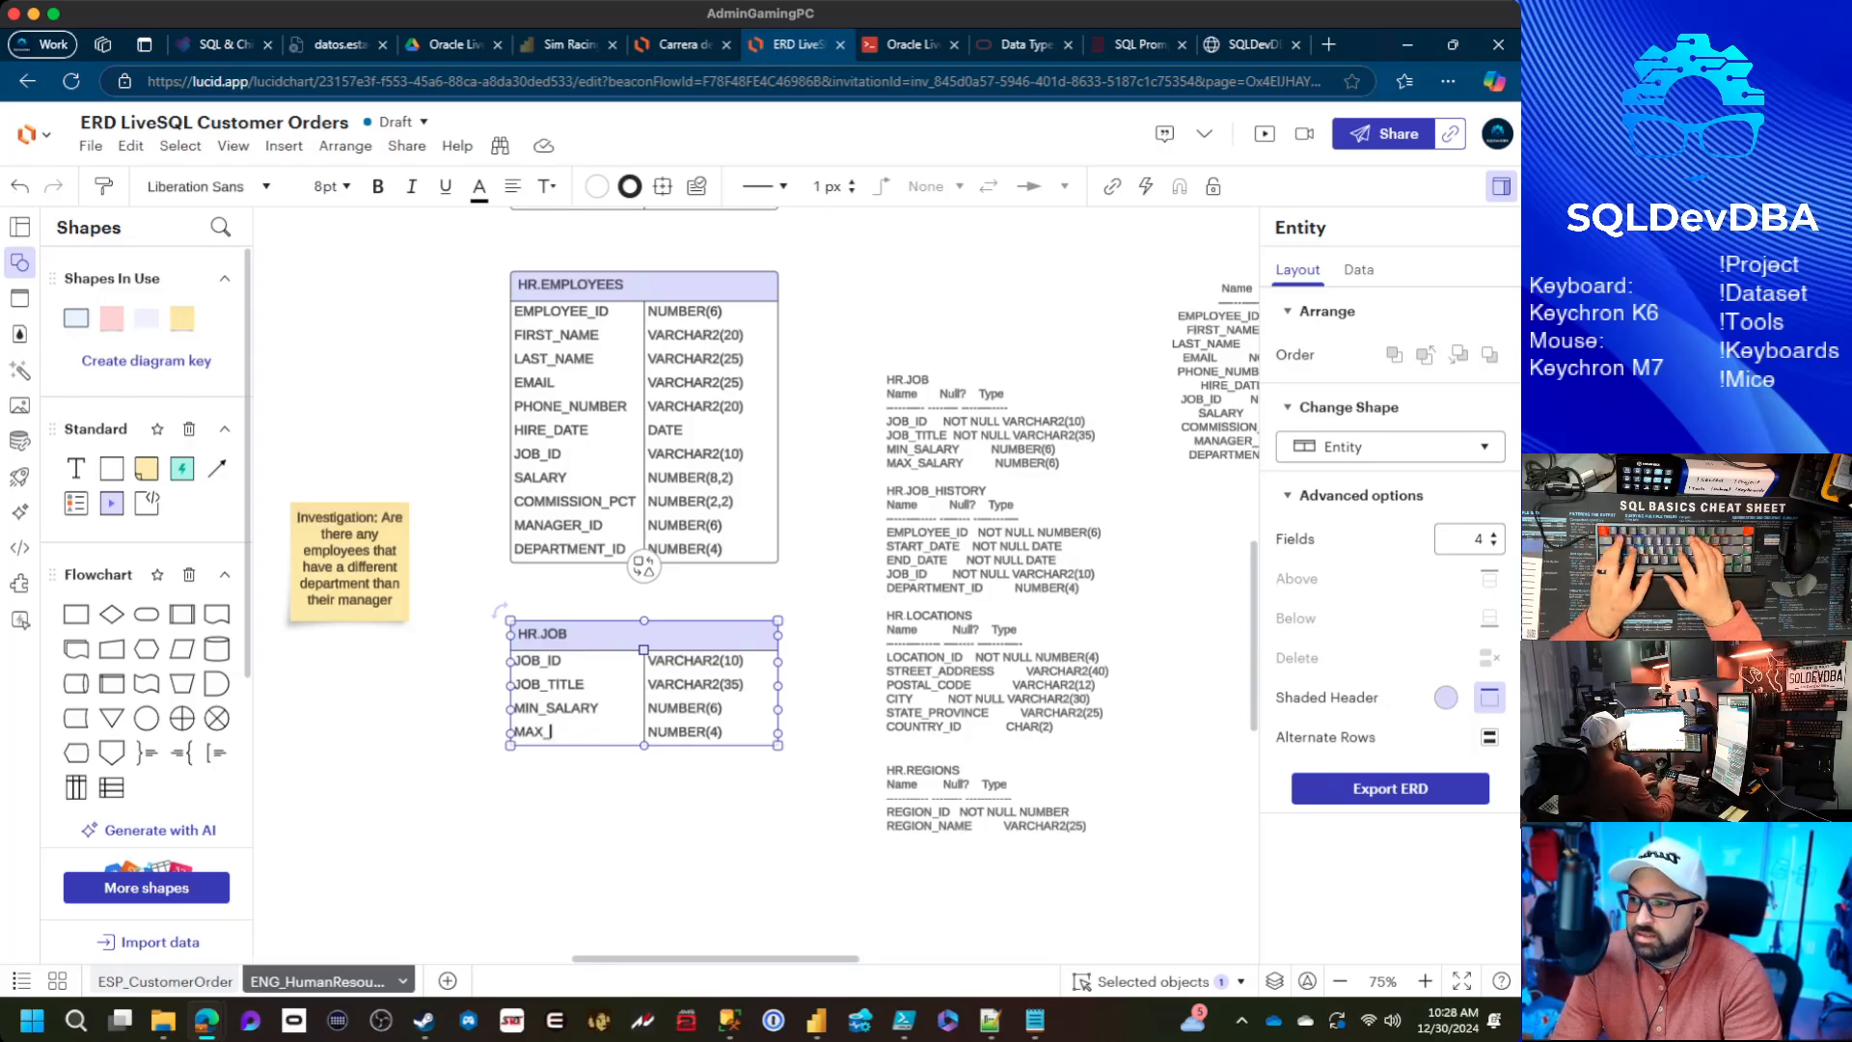
text(SALARY)
key(Tab)
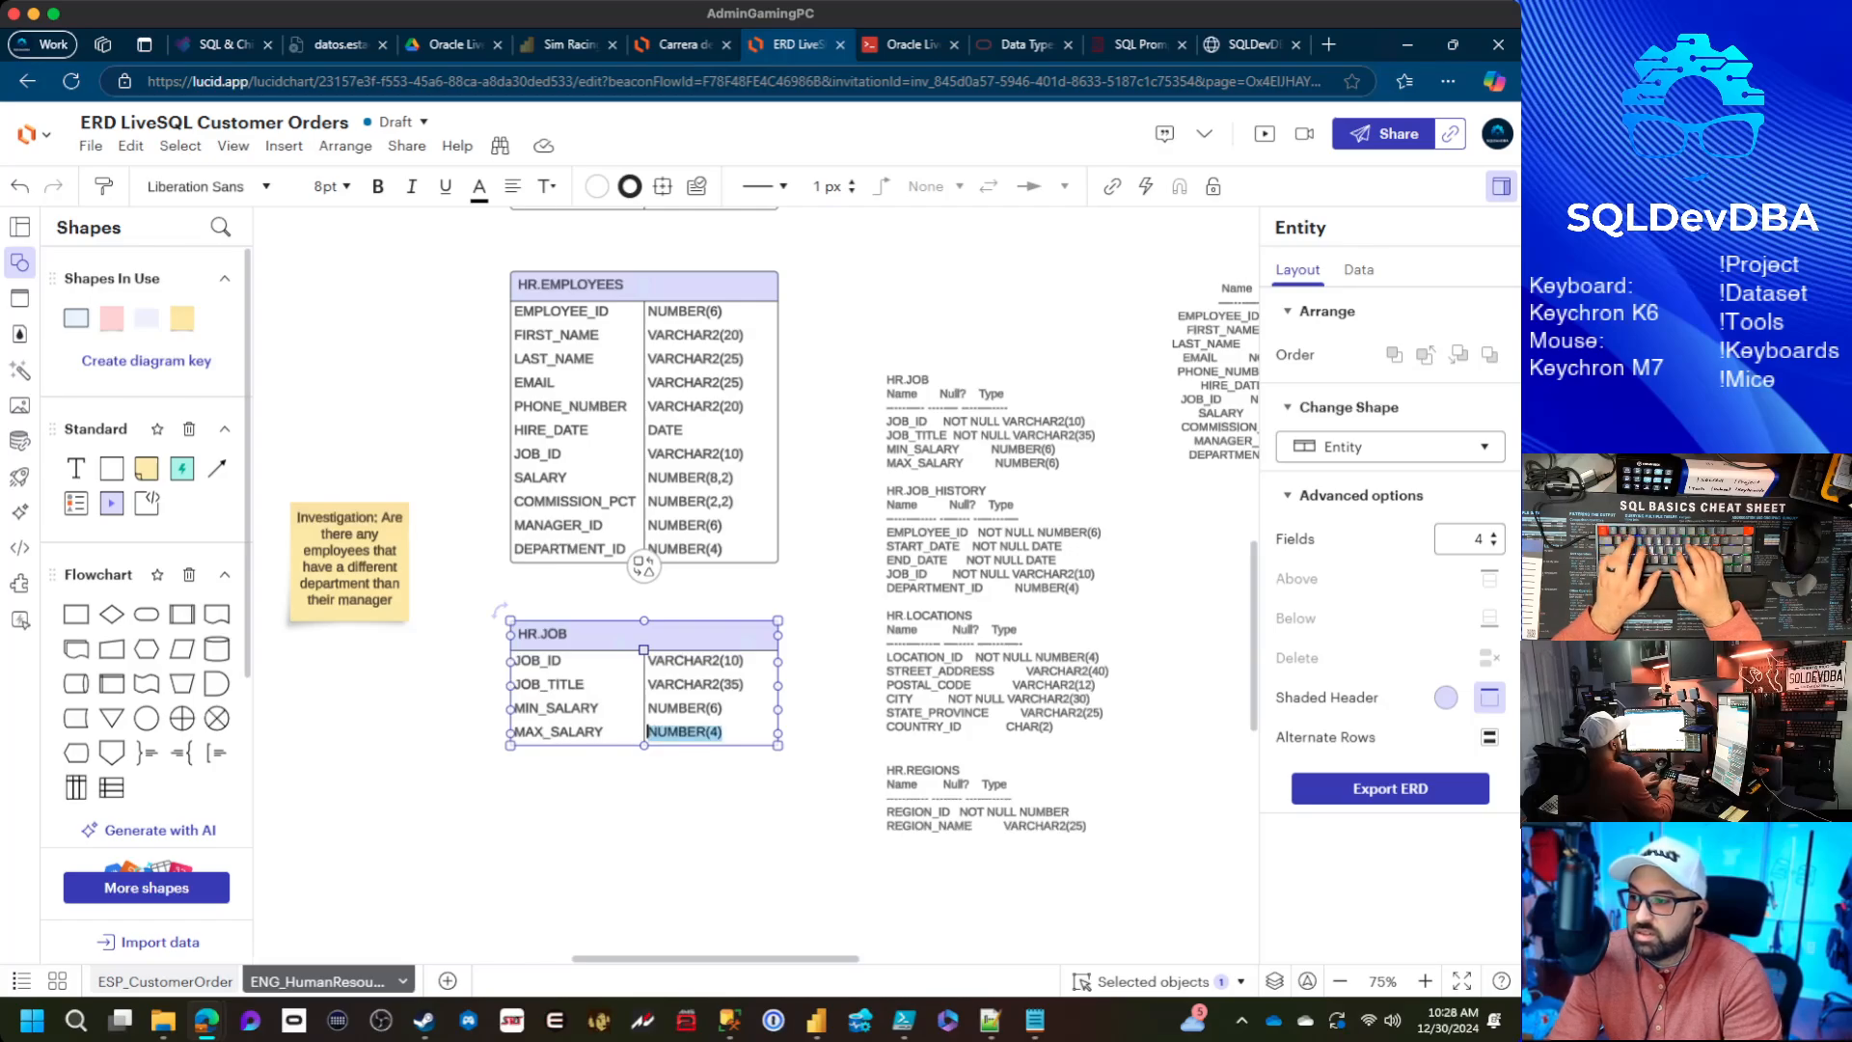
text(NUMBER)
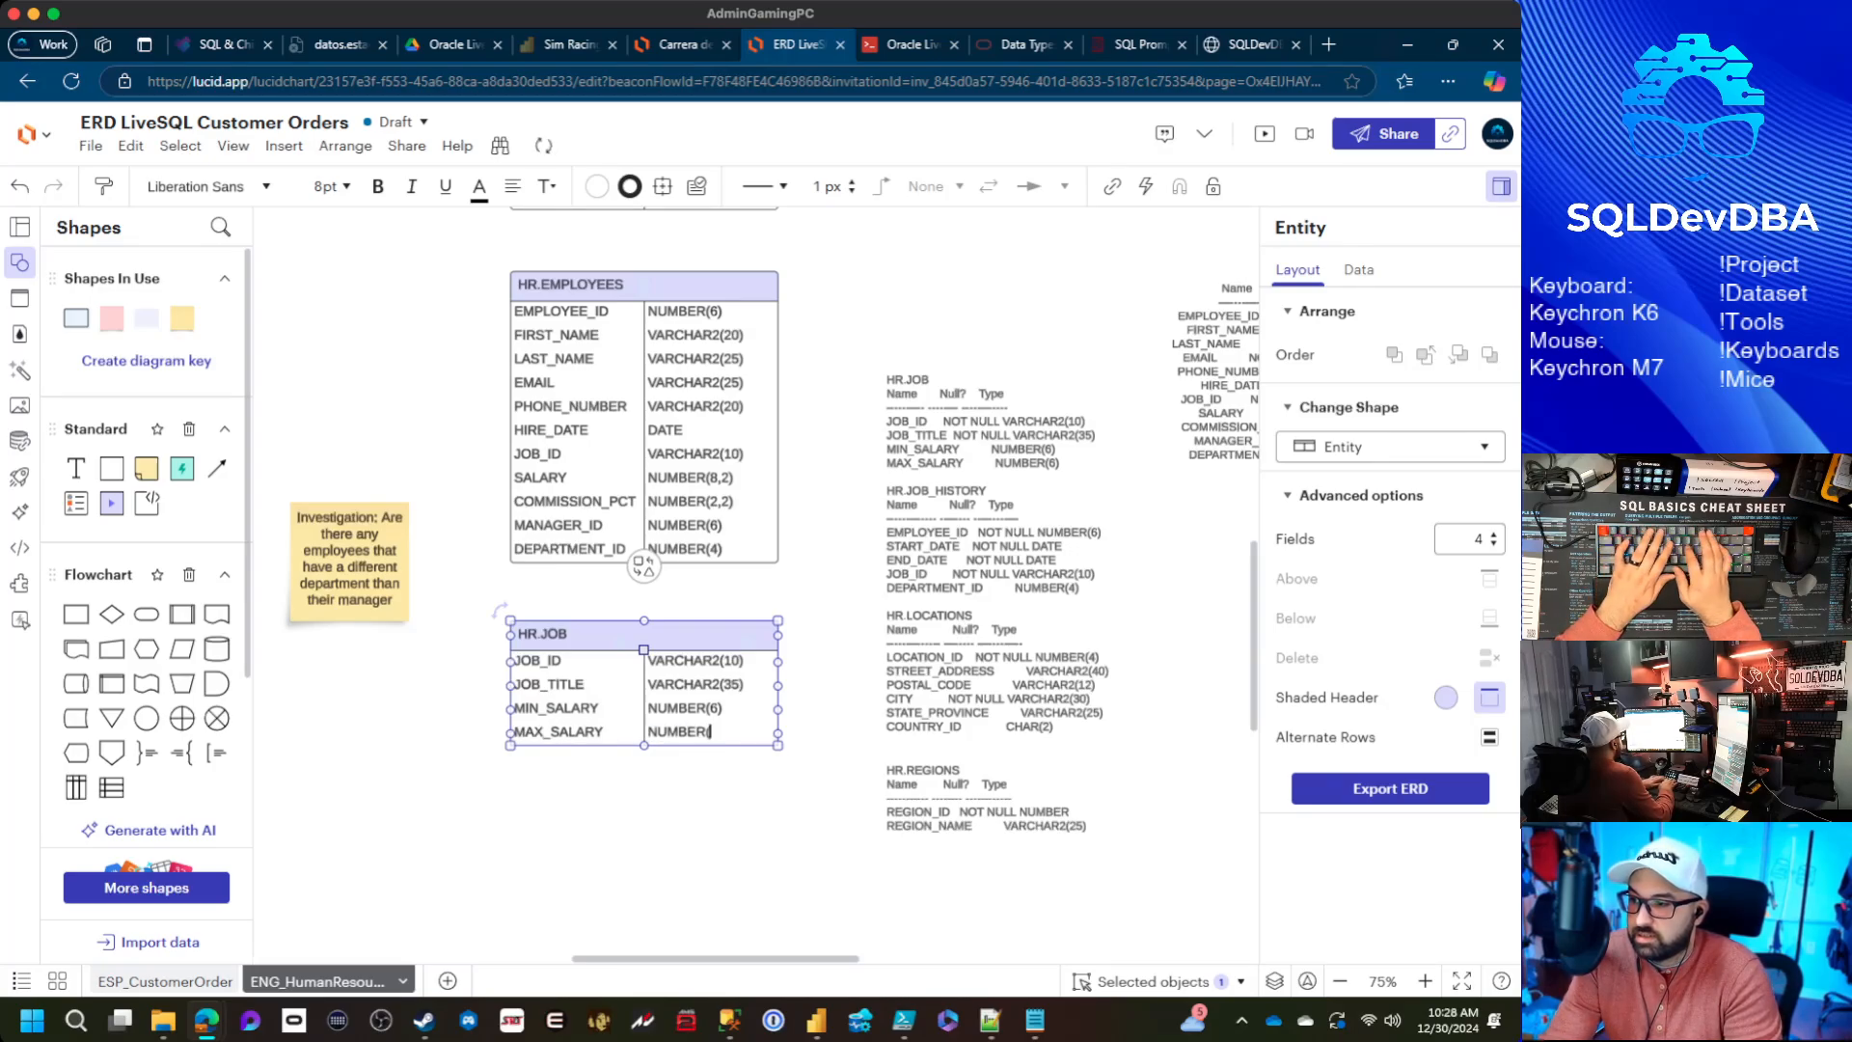
text((6))
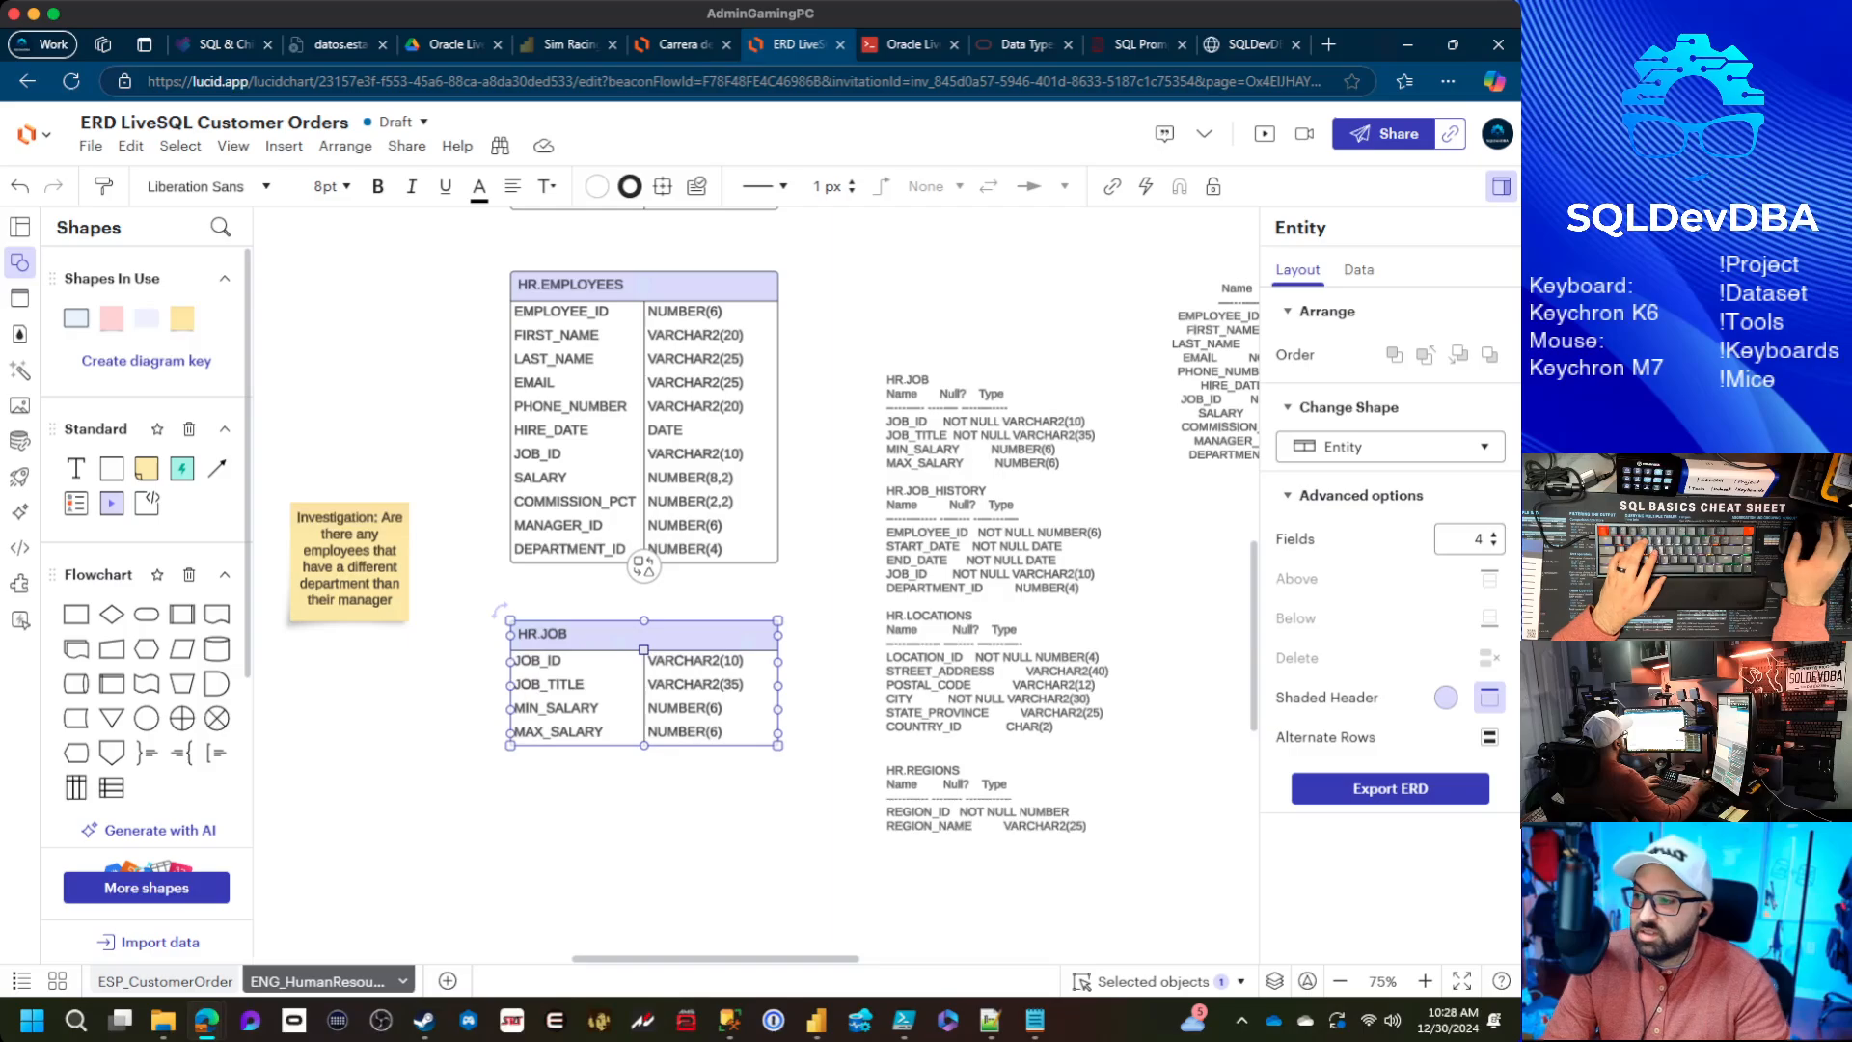
Duplicate the HR.JOB entity, place the copy directly below it and name it HR.JOB_HISTORY
drag(825, 675, 844, 596)
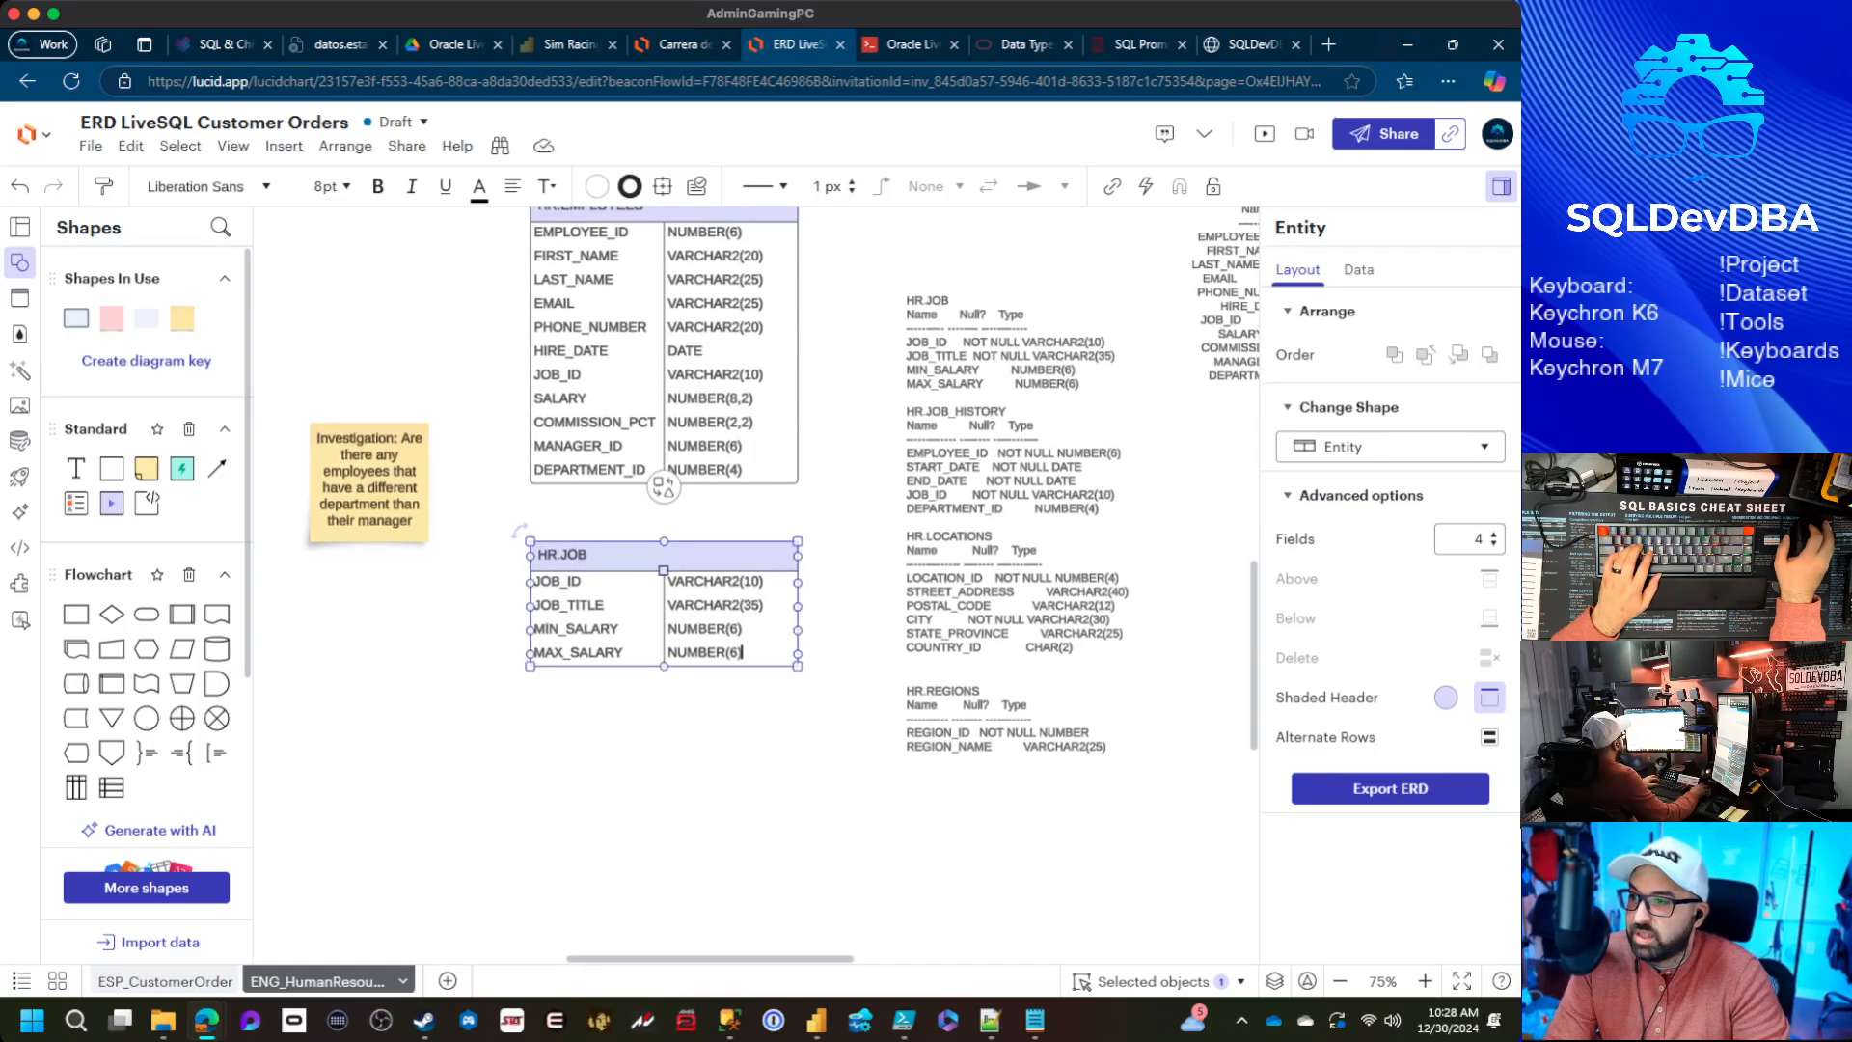
click(844, 596)
click(627, 555)
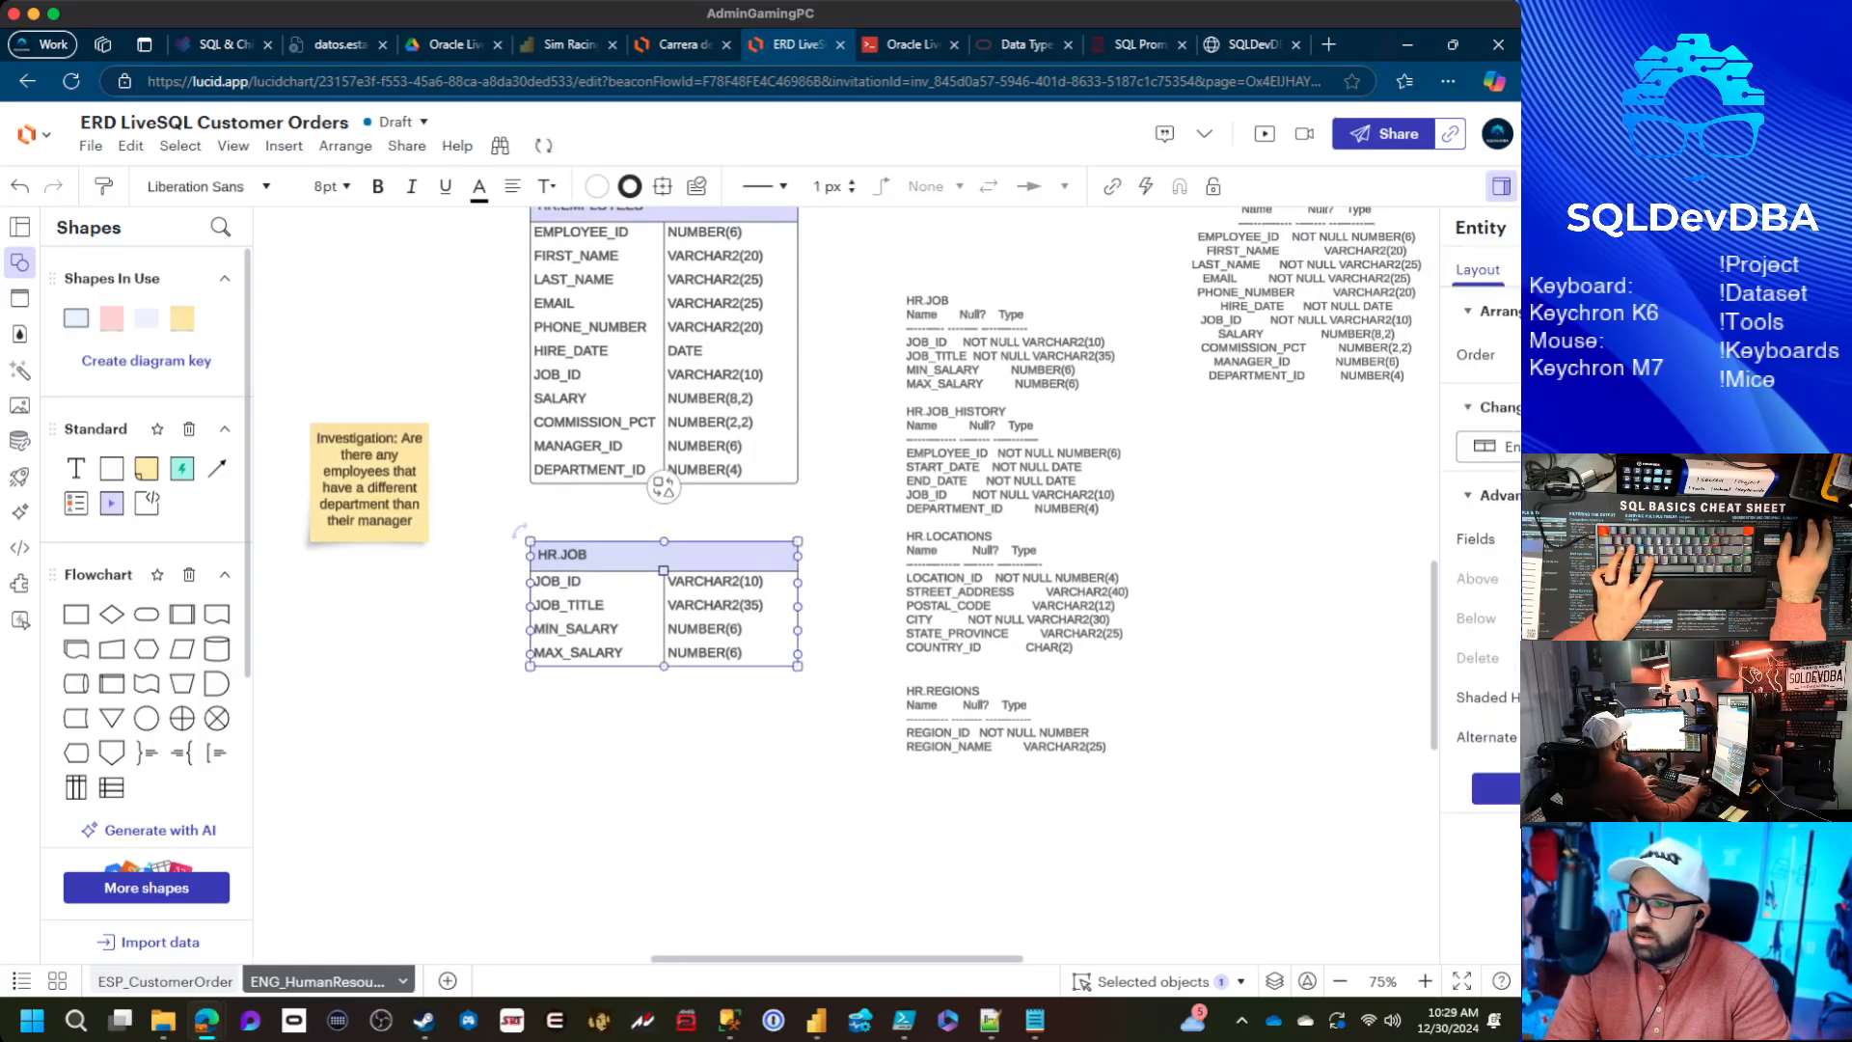
key(ctrl+c)
key(ctrl+v)
drag(704, 559, 637, 729)
double_click(637, 729)
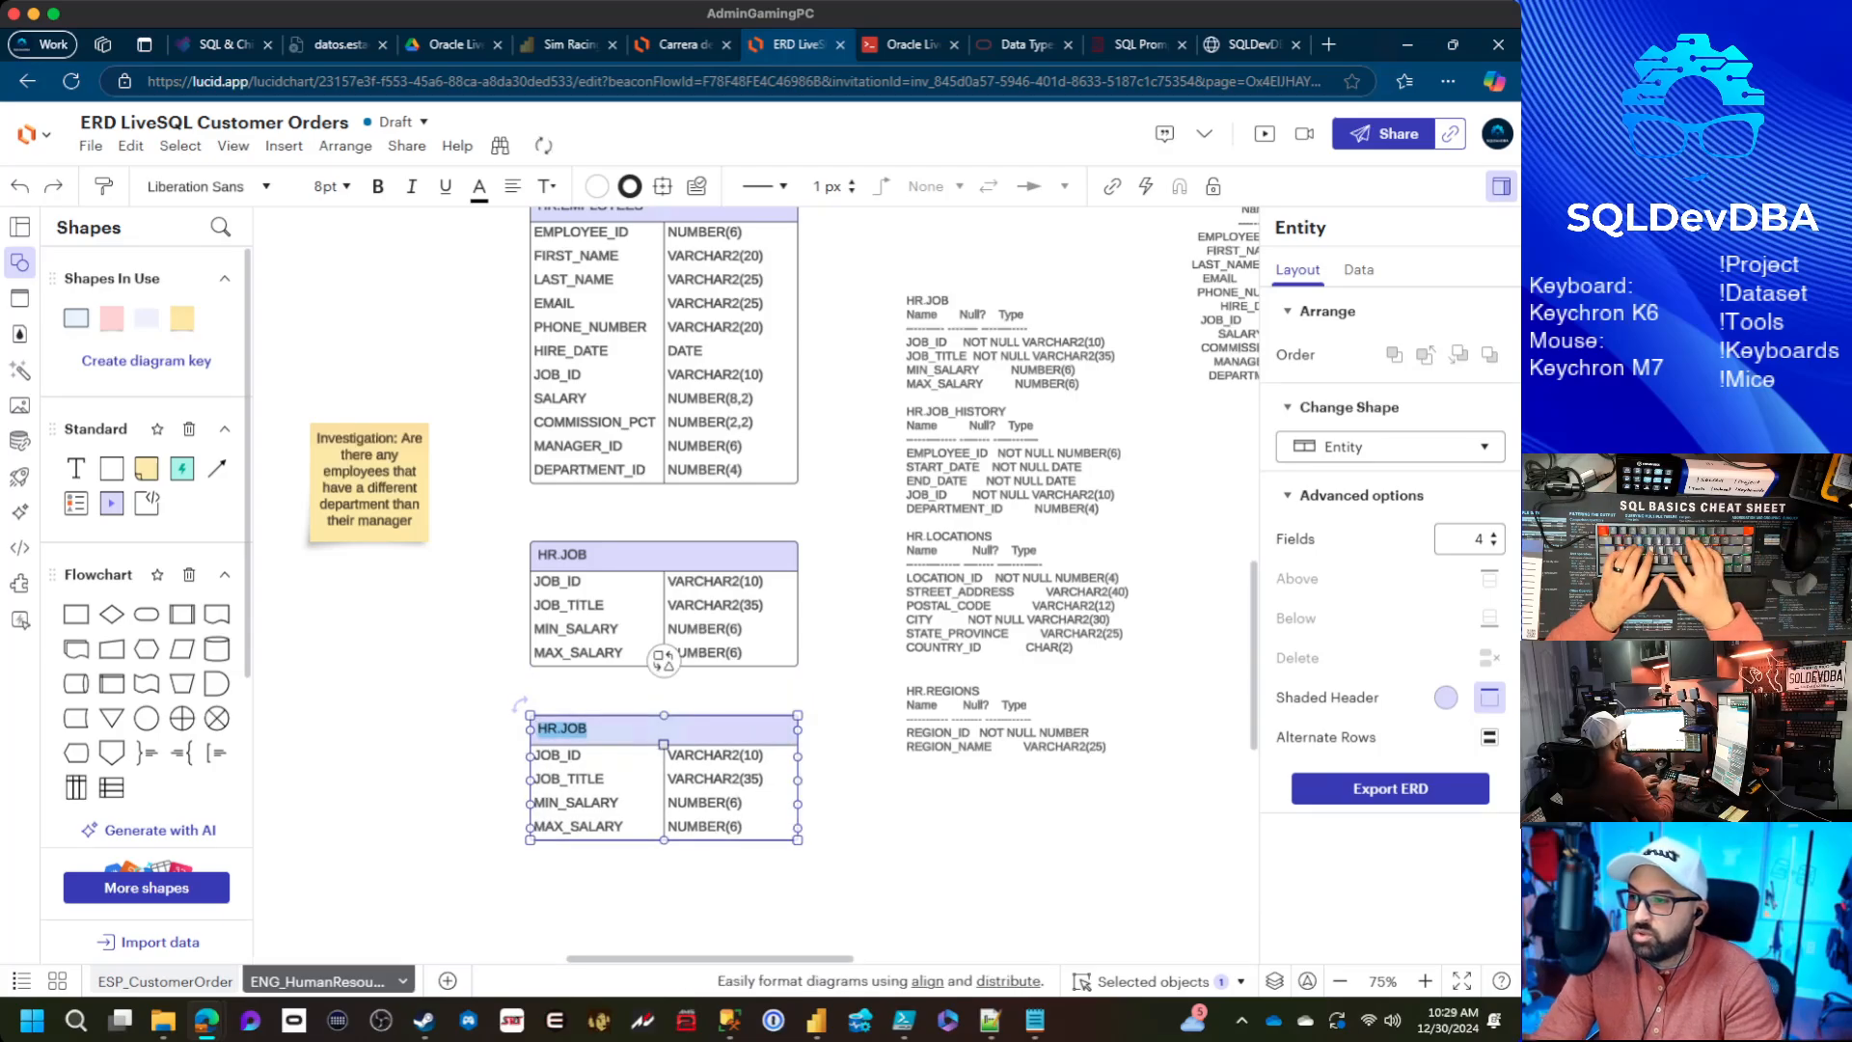
text(HR.JOB)
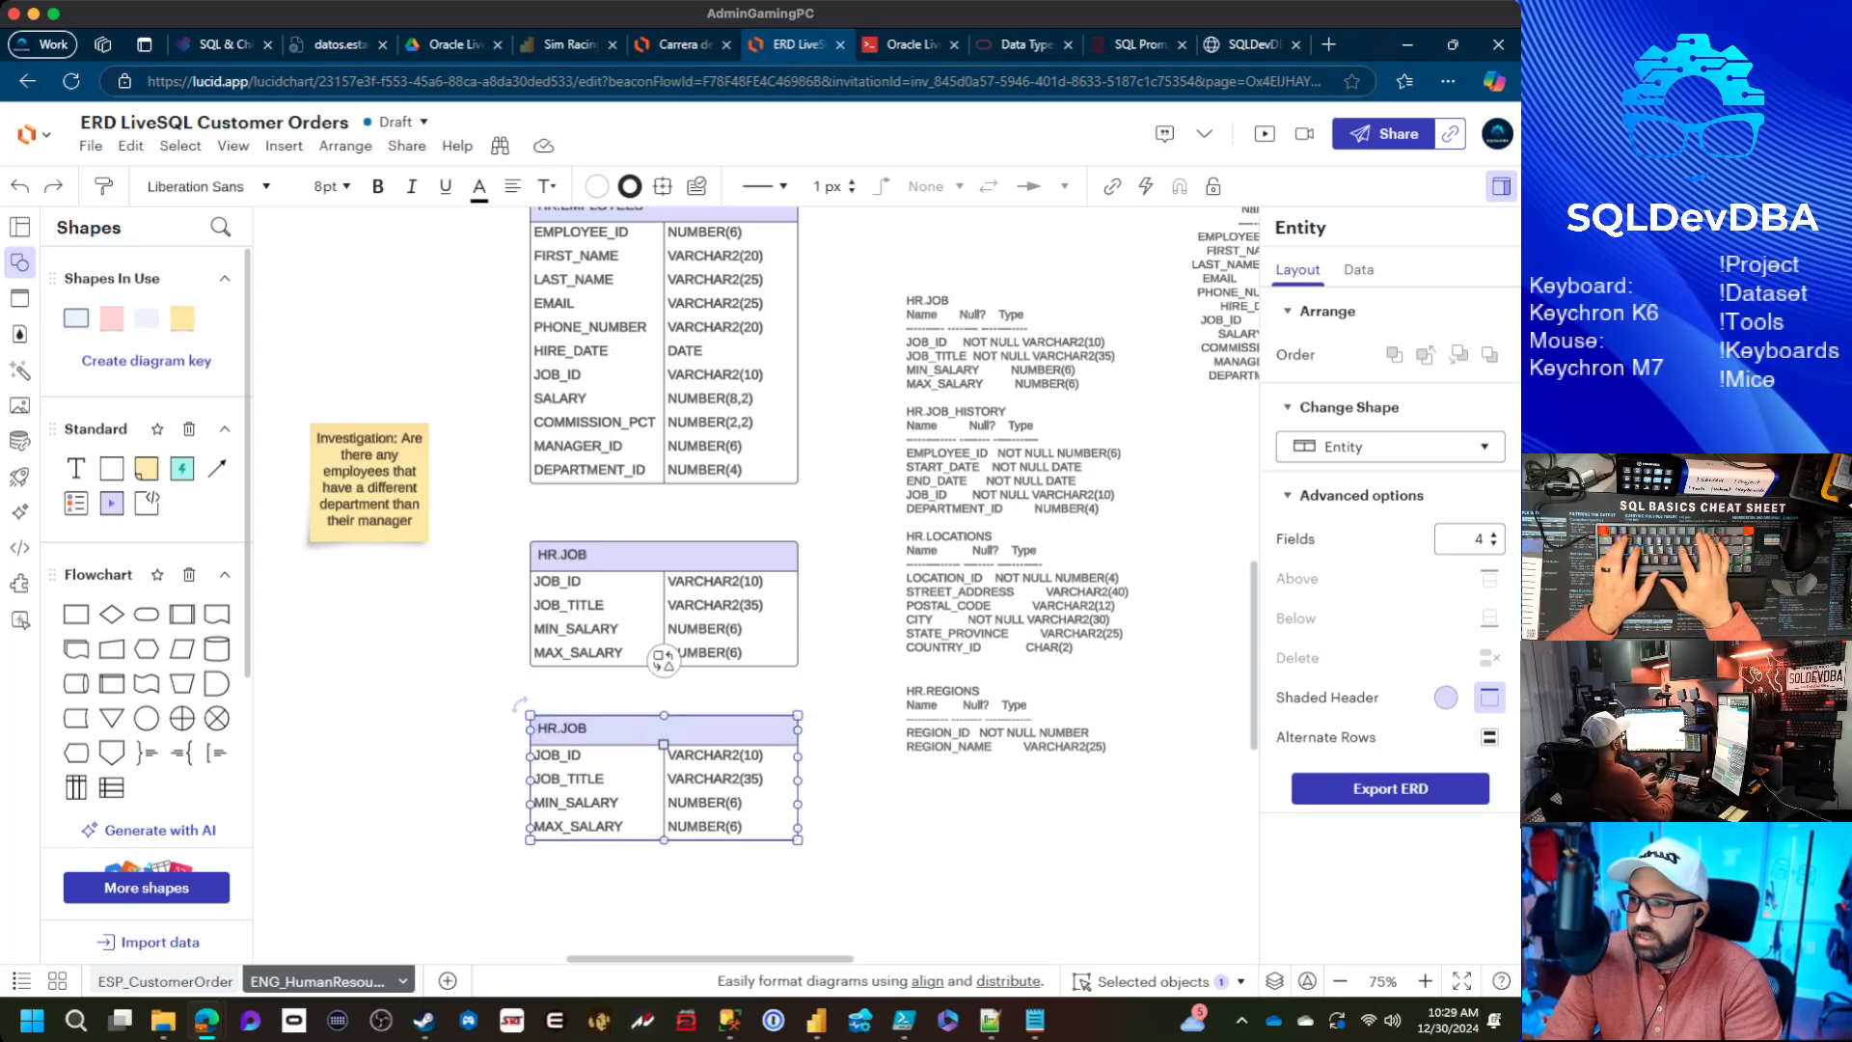
text(_HISTORY)
Set the first field of the HR.JOB_HISTORY entity to EMPLOYEE_ID with the type NUMBER(6)
key(Tab)
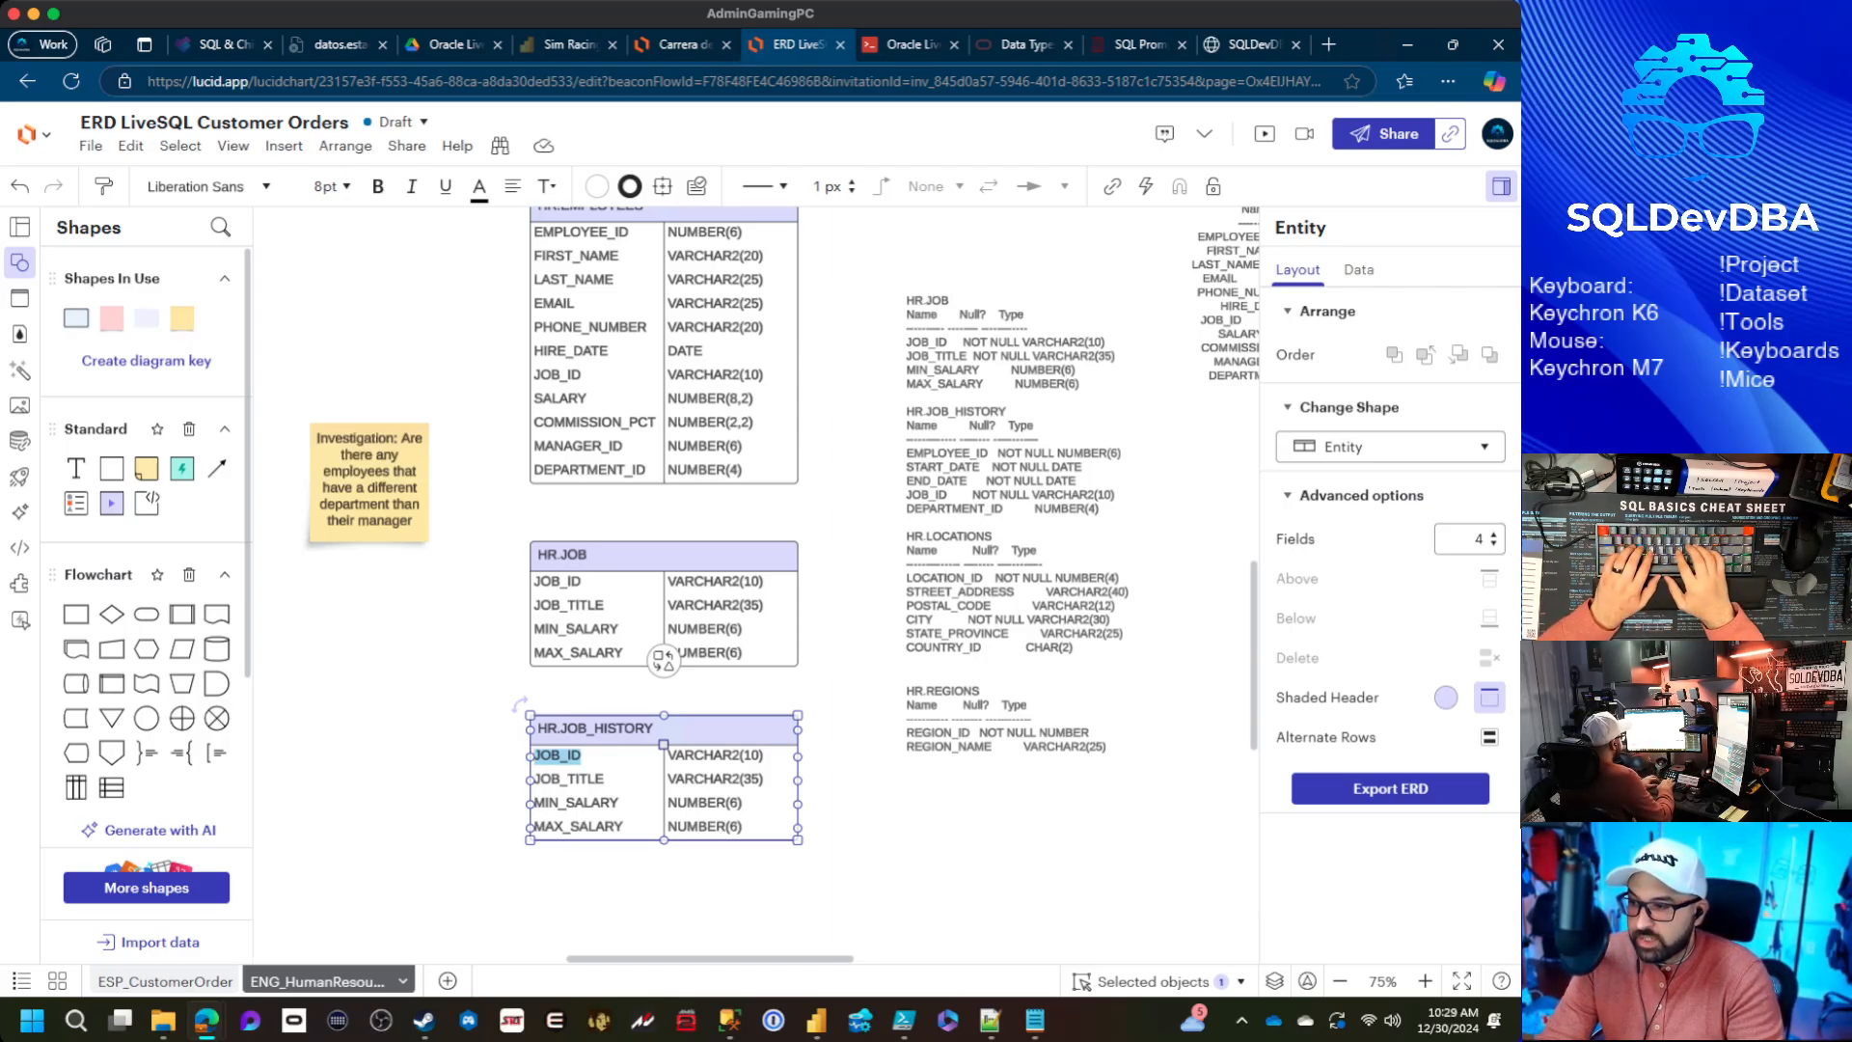
text(EMPLOYEE)
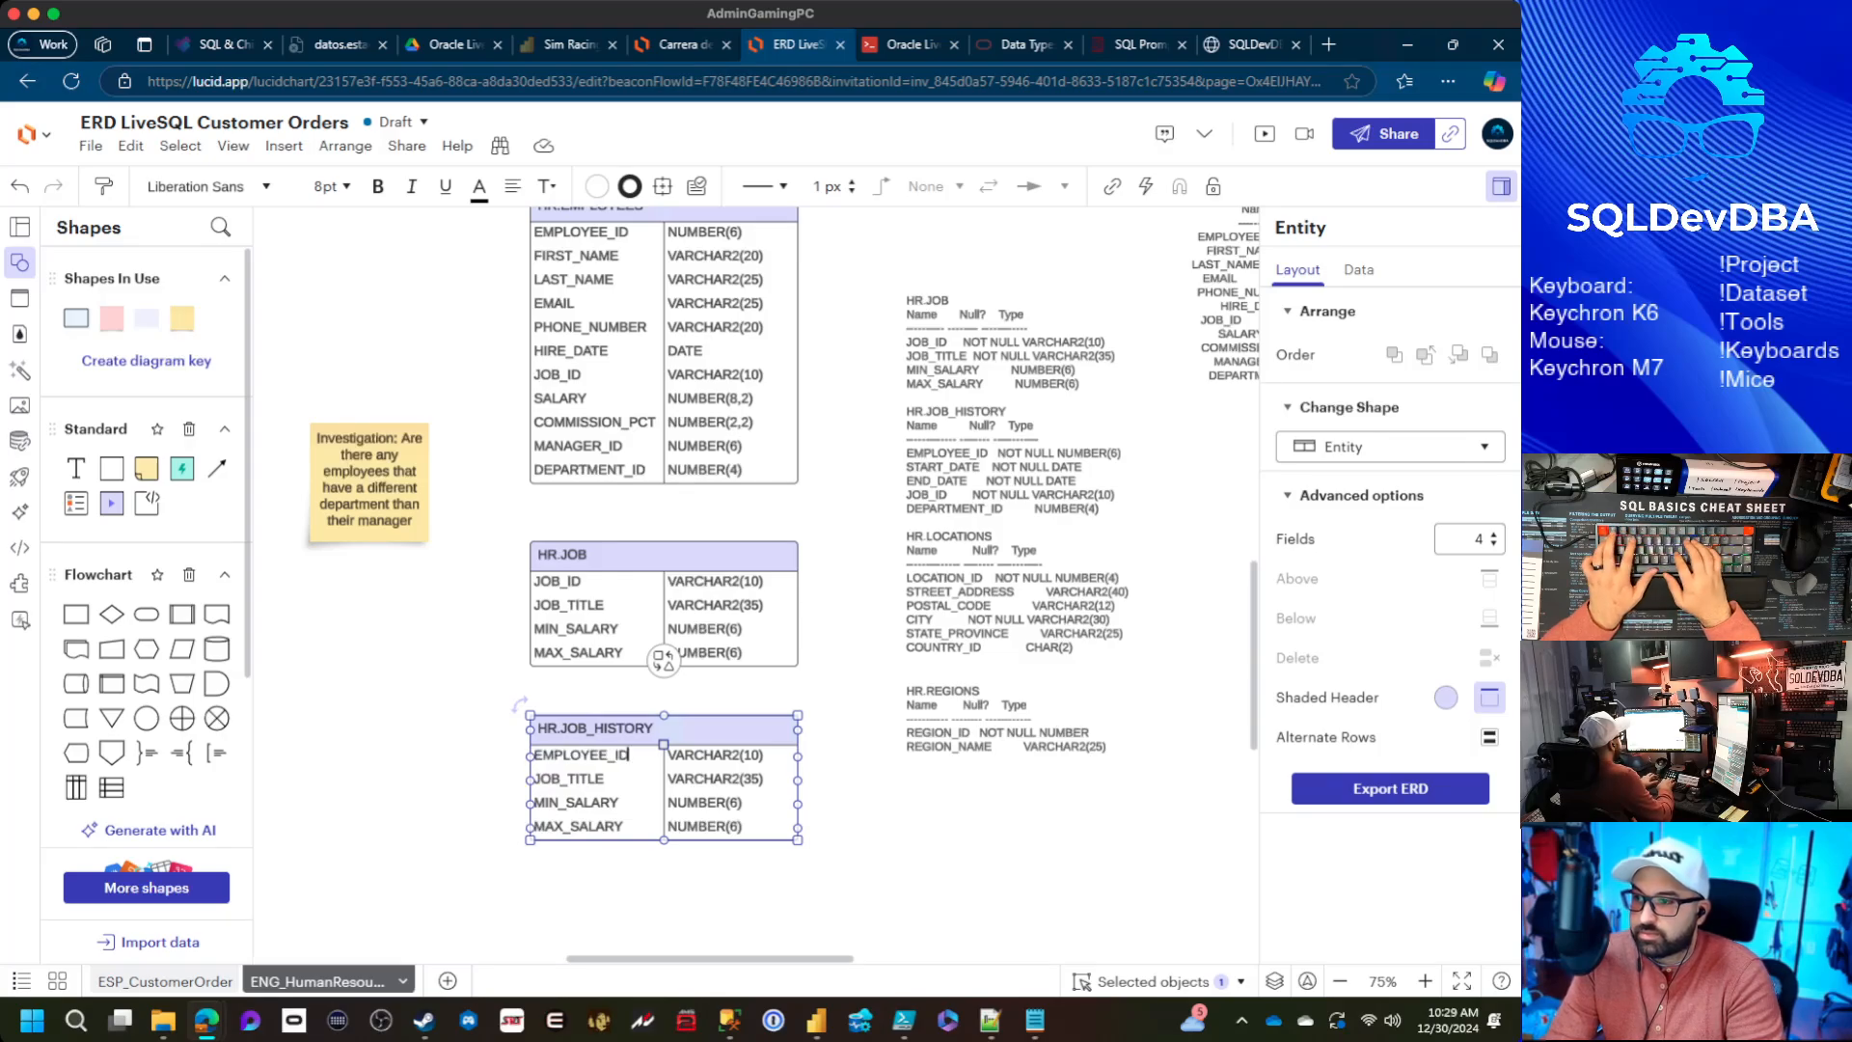
key(Tab)
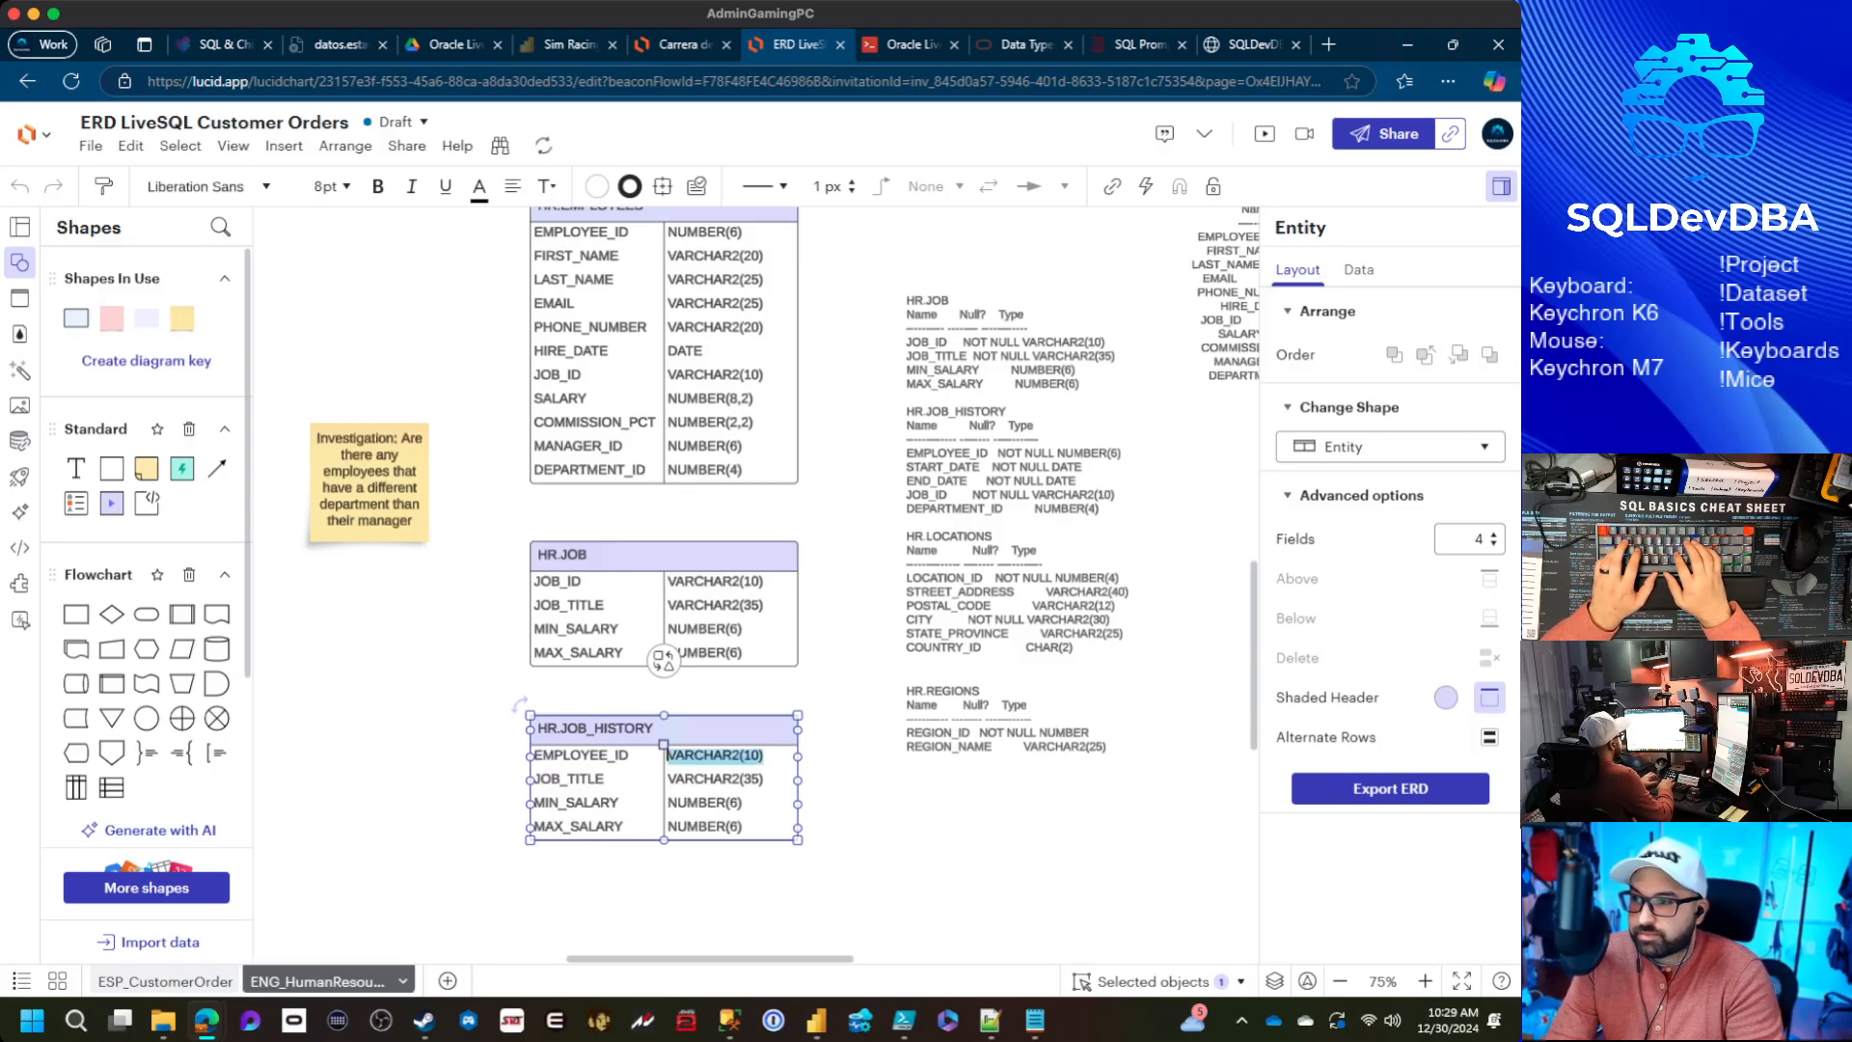
text(NUMBER(6)
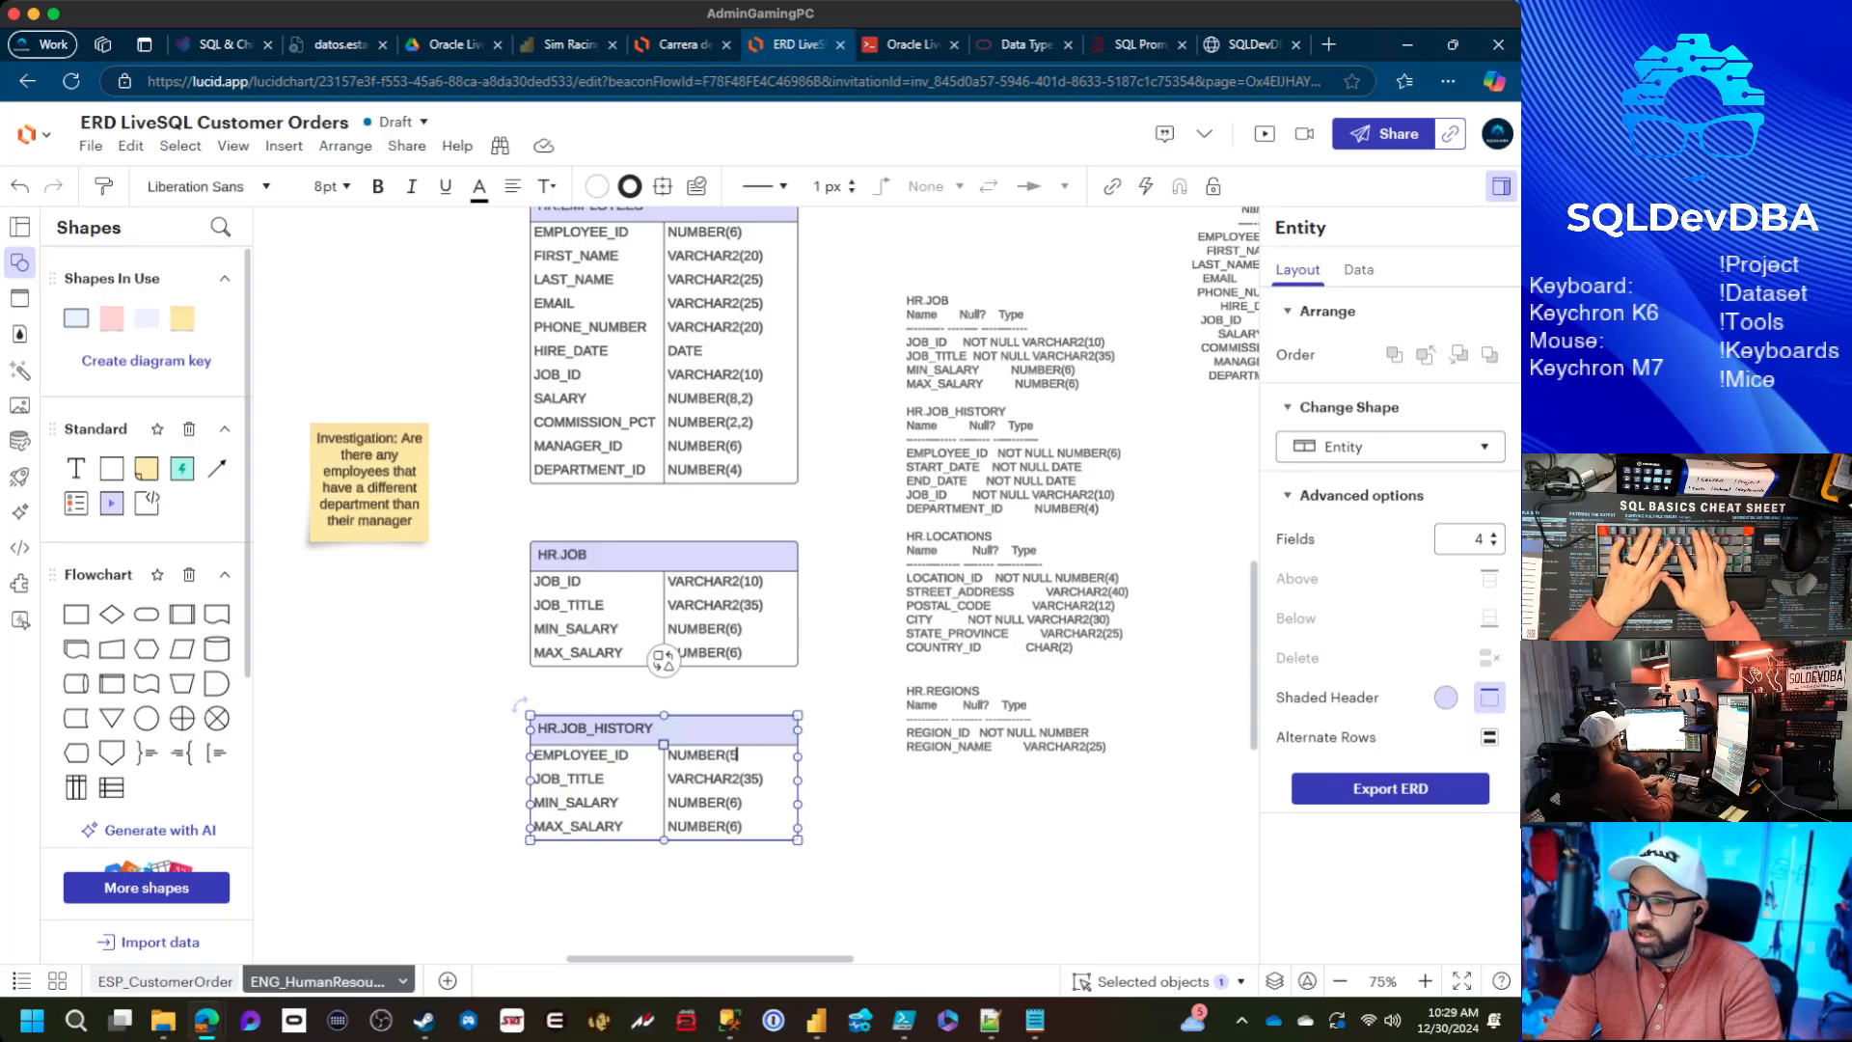
text())
Set the second and third fields of HR.JOB_HISTORY to START_DATE and END_DATE, both with the type DATE
key(Tab)
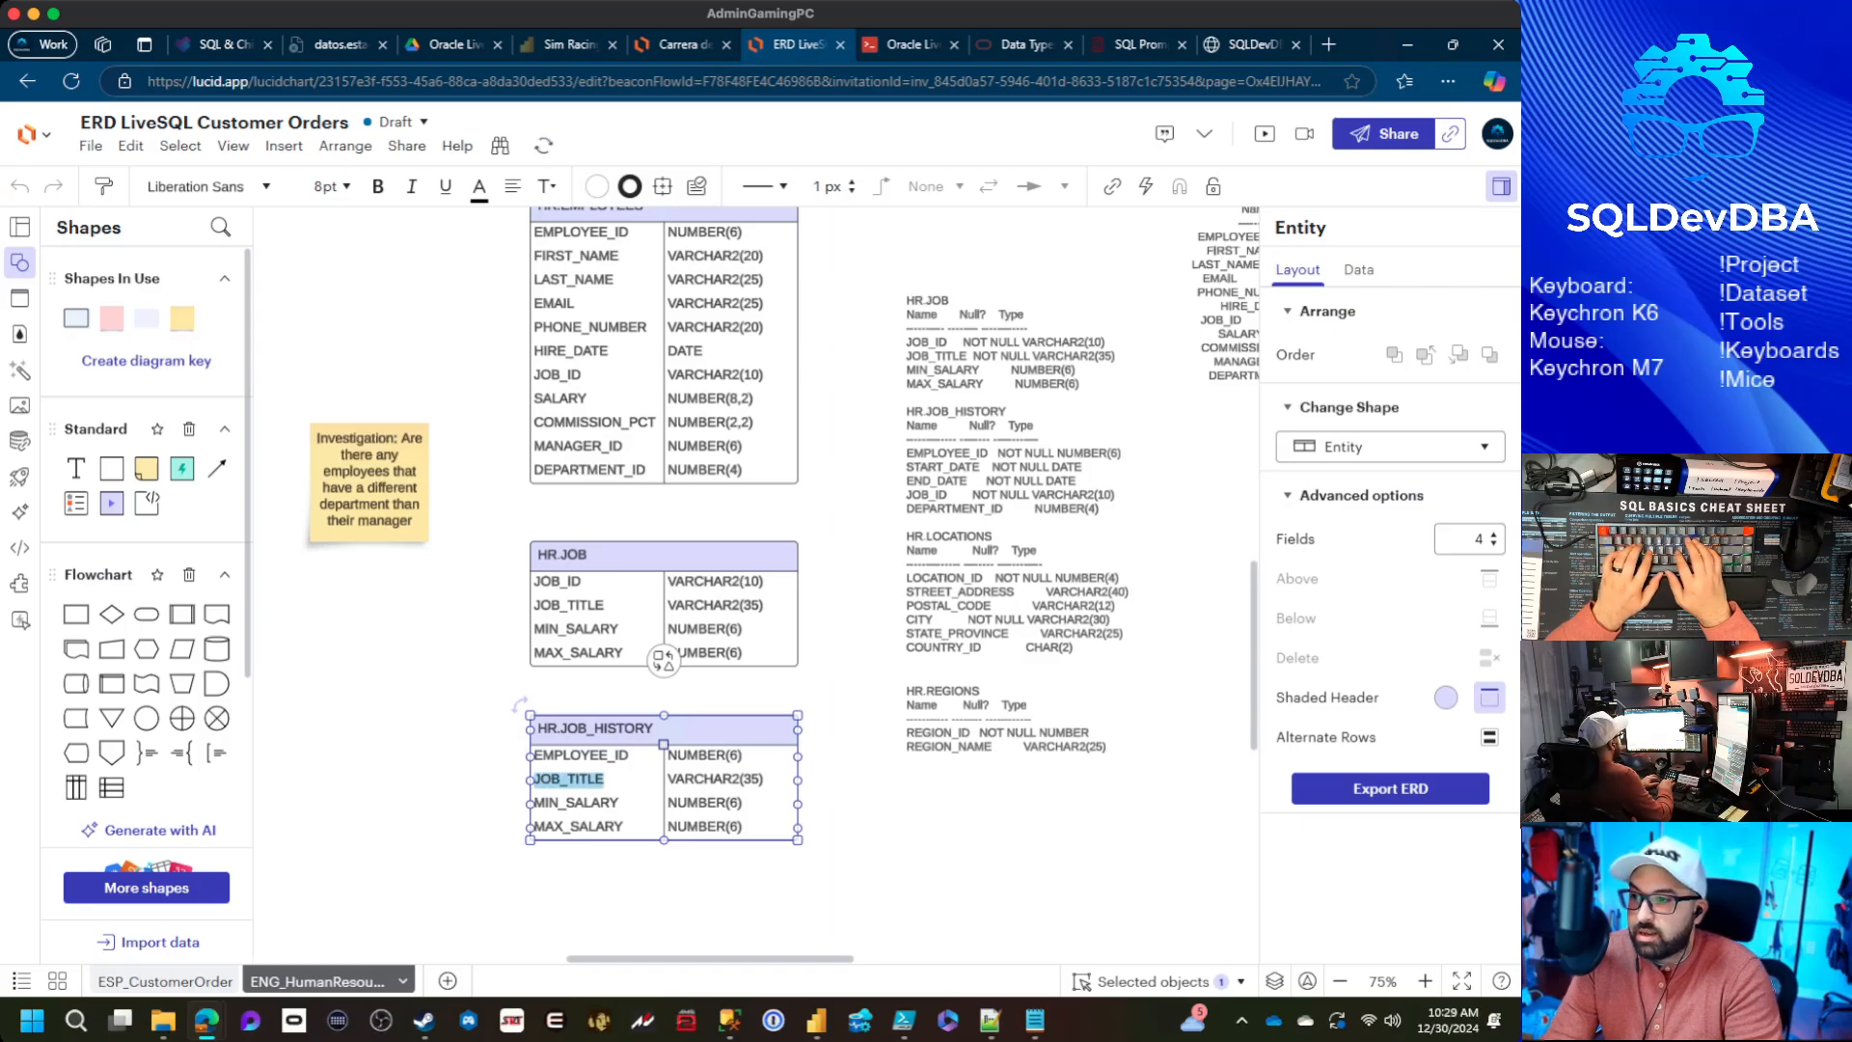
text(START_DATE)
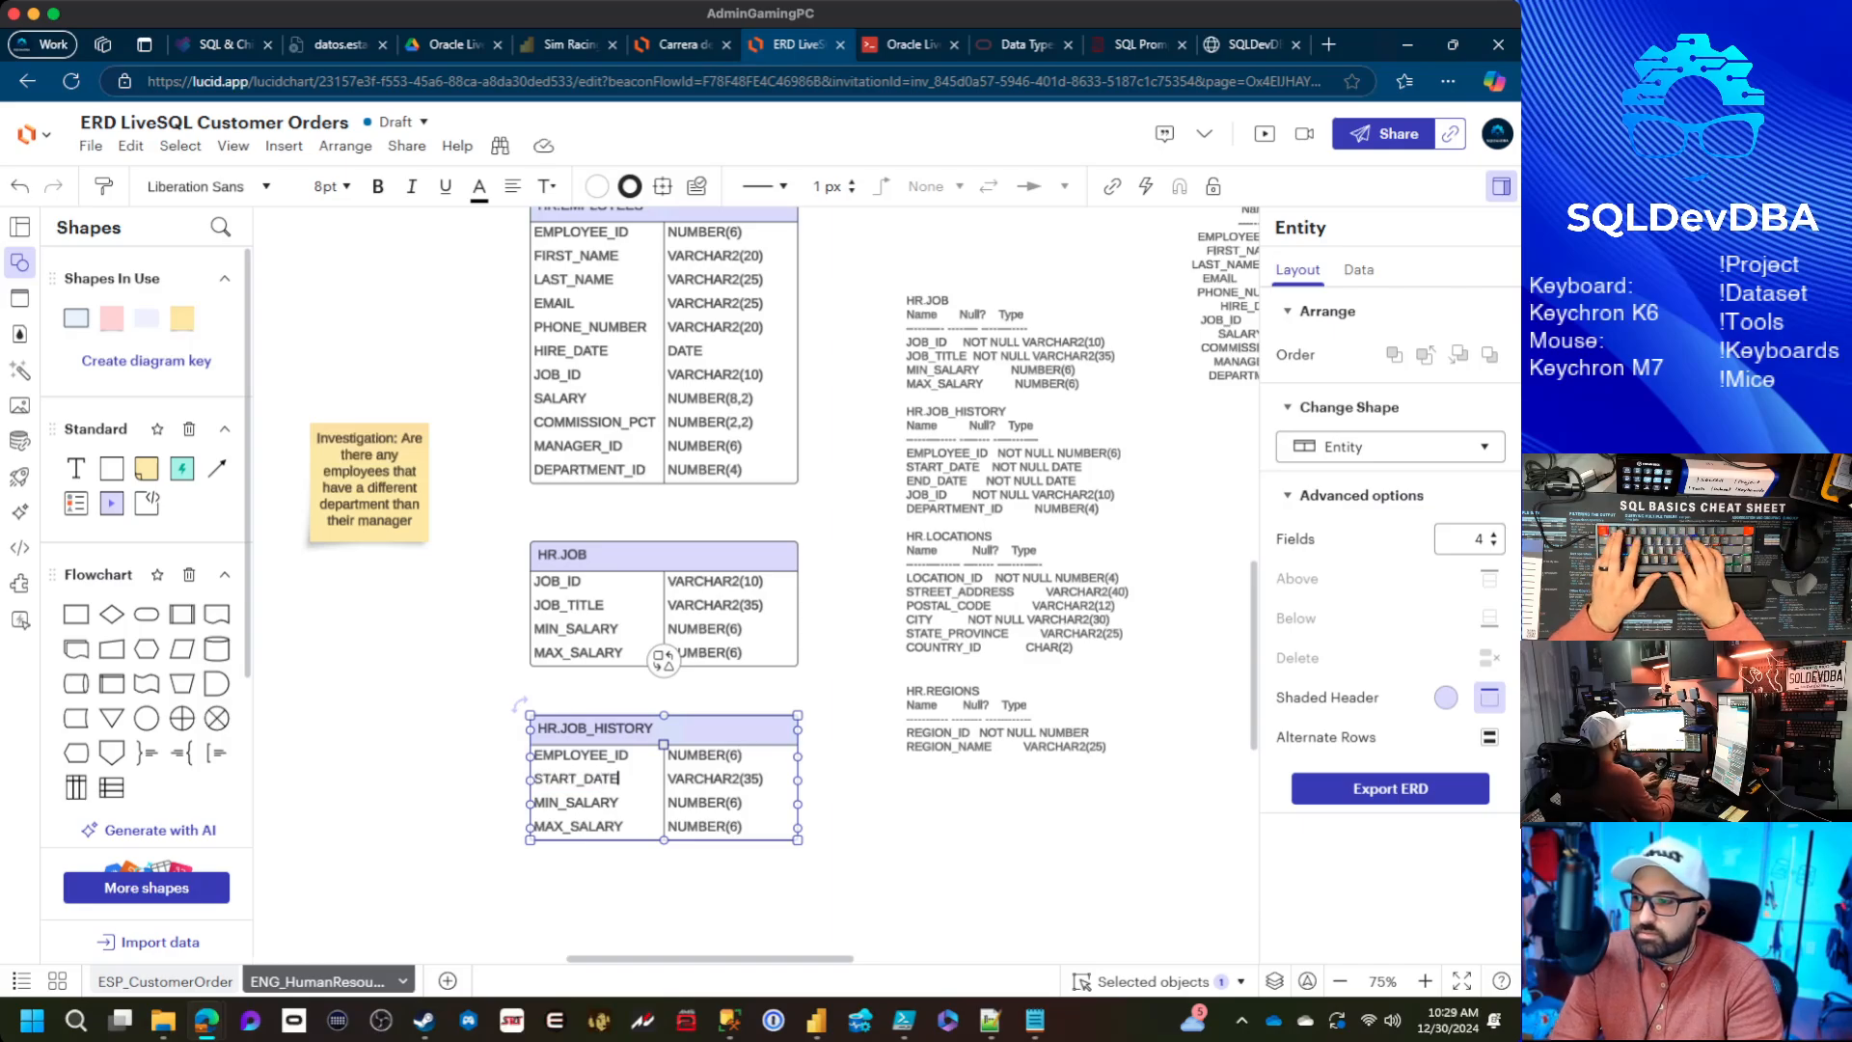
key(Tab)
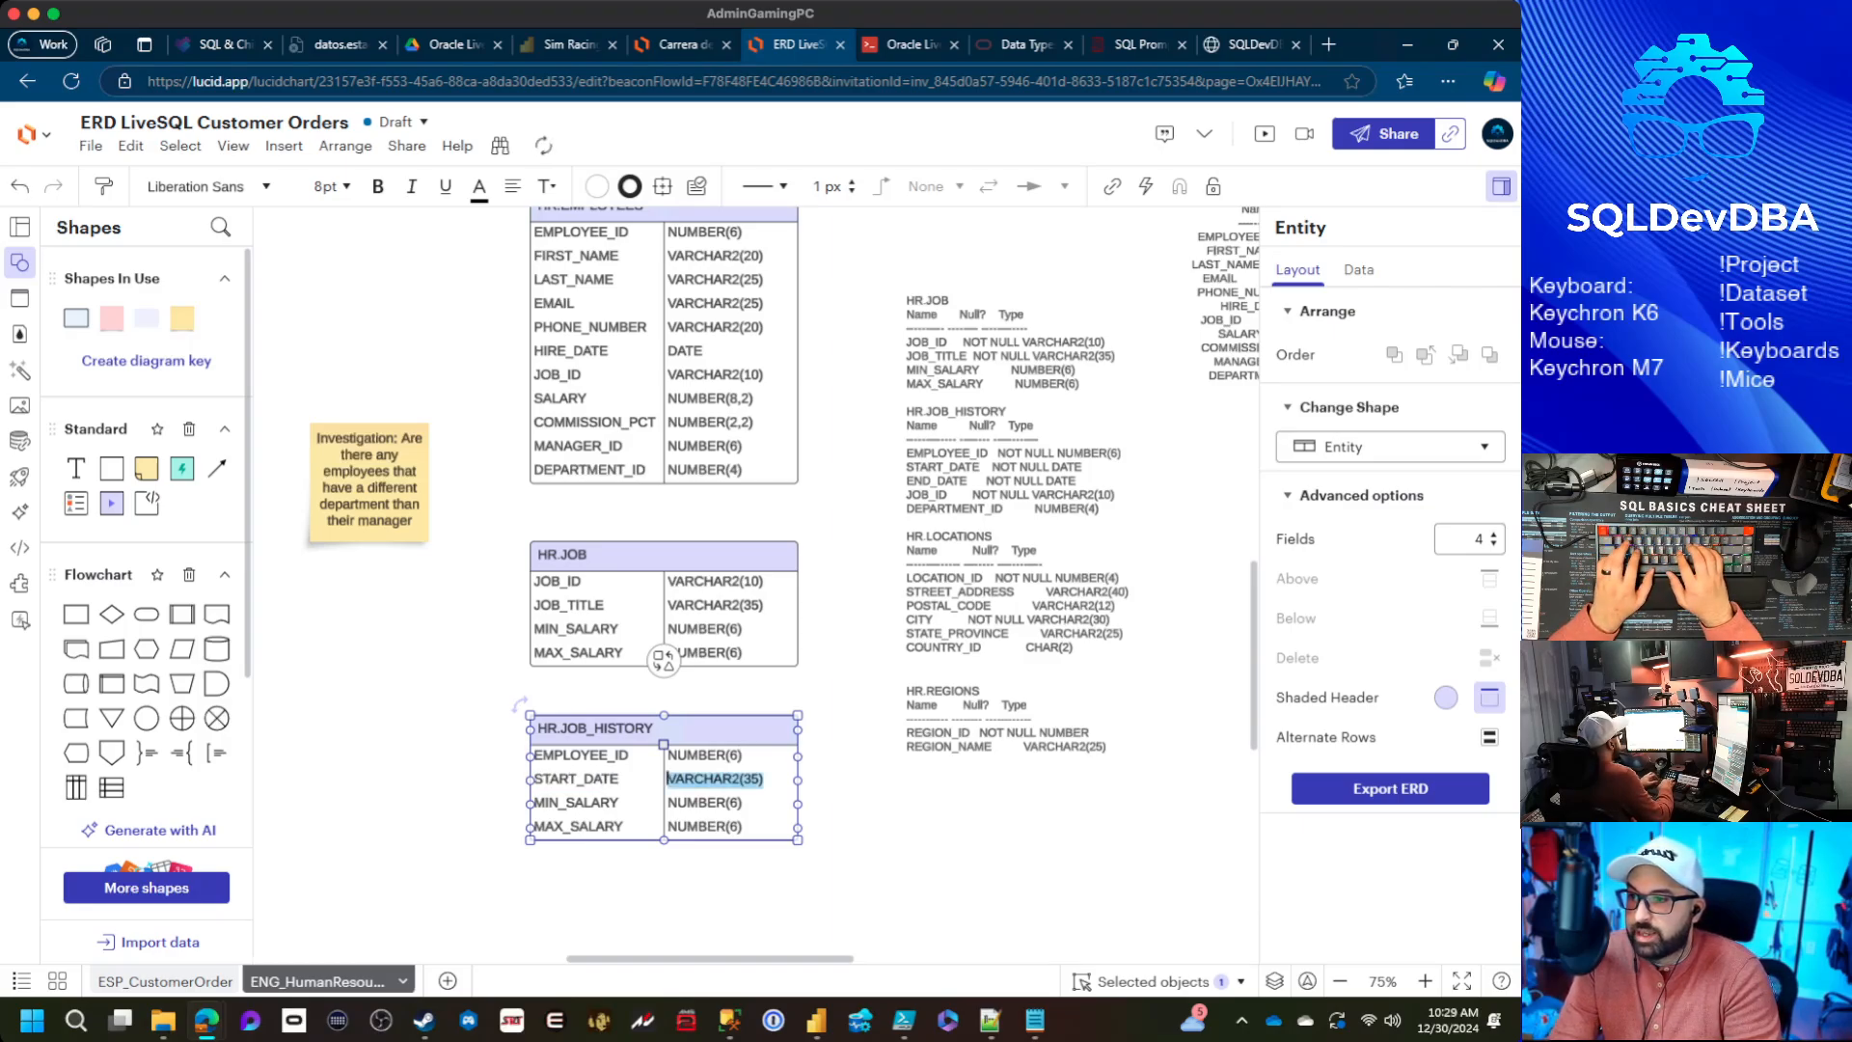
text(DATE)
key(Tab)
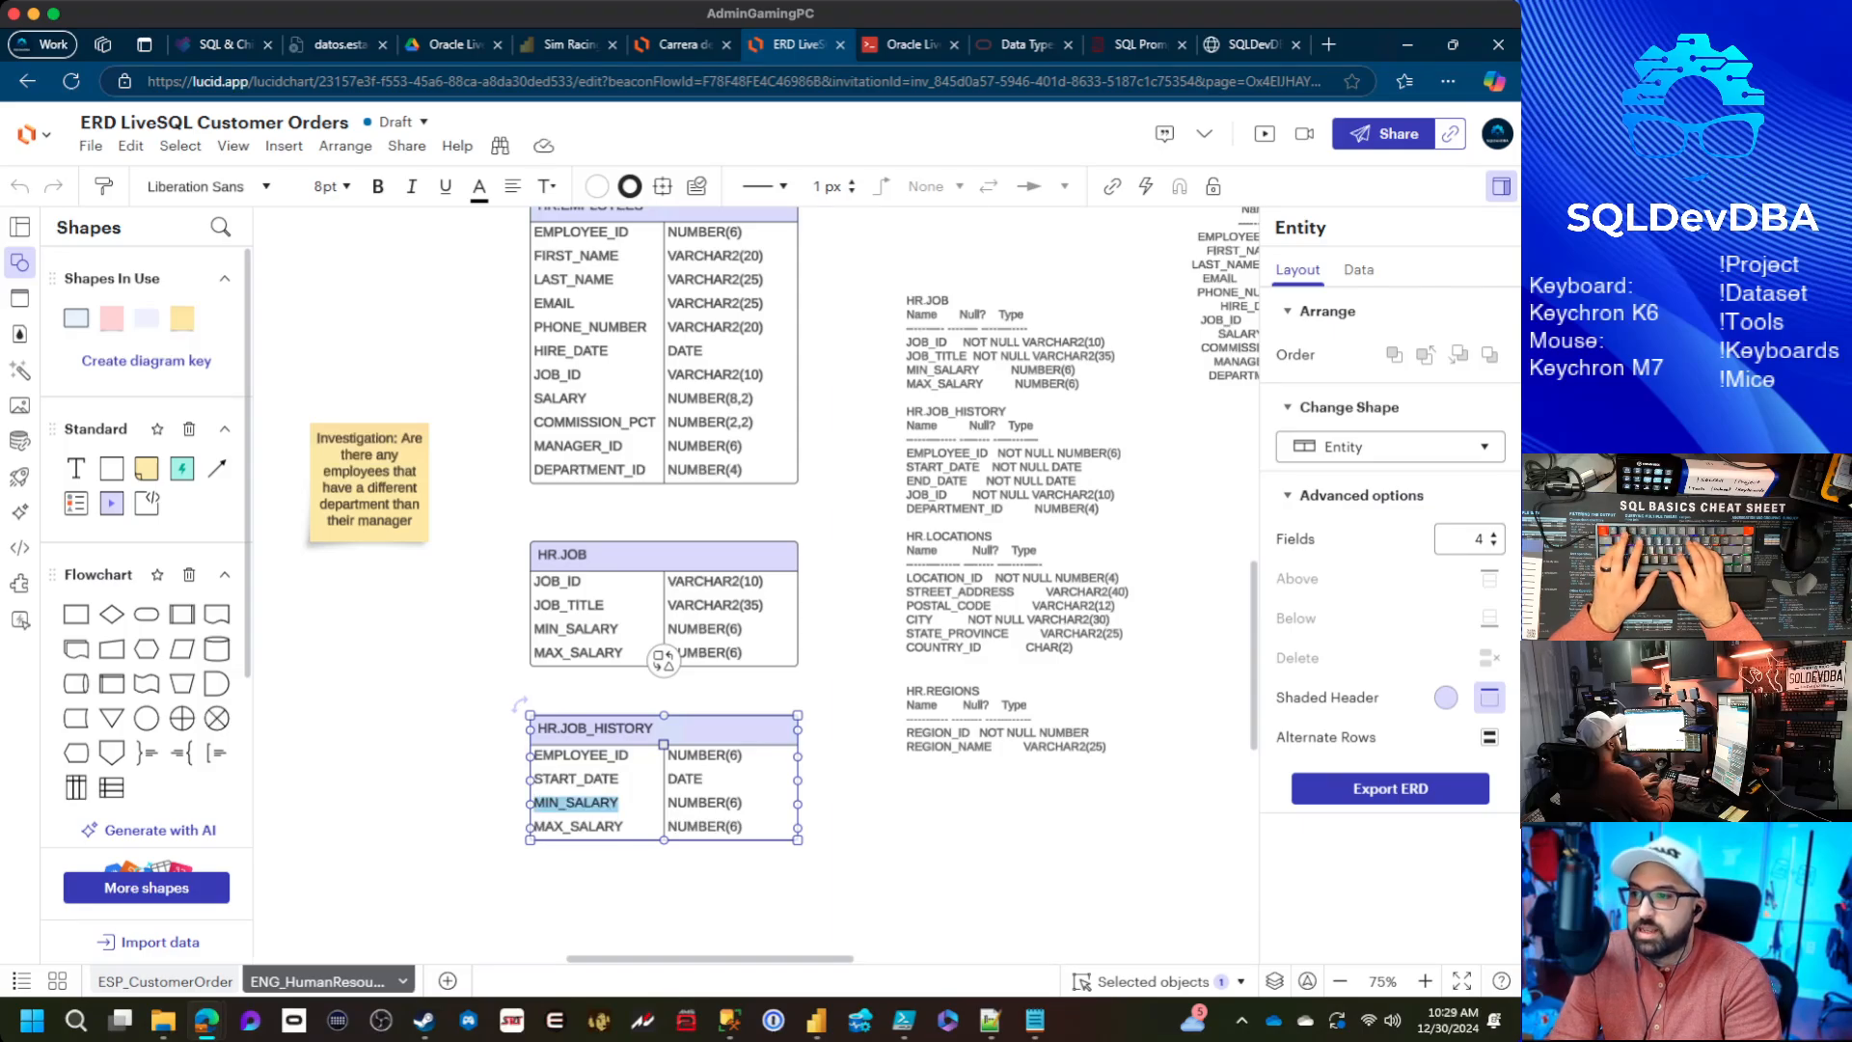
text(END_DATE)
key(Tab)
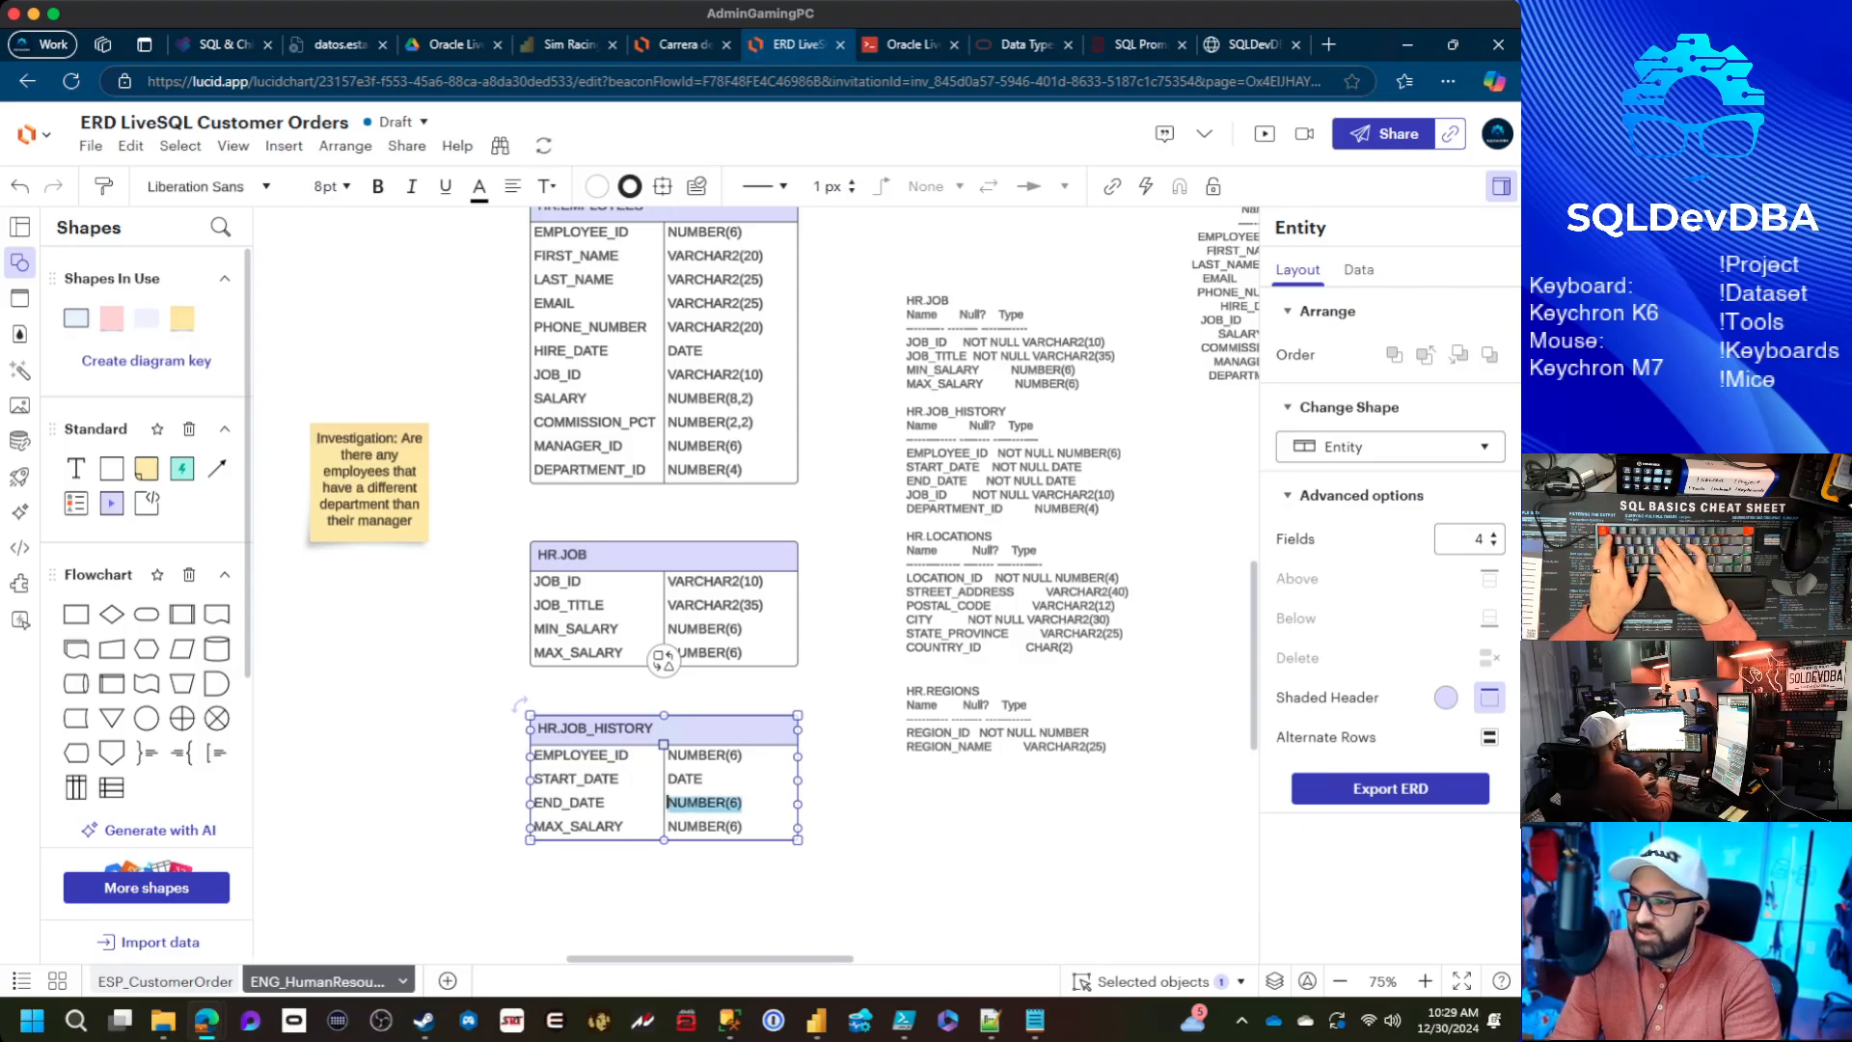
text(DATE)
Set the fourth field of the HR.JOB_HISTORY entity to JOB_ID with the type VARCHAR2(10)
key(Tab)
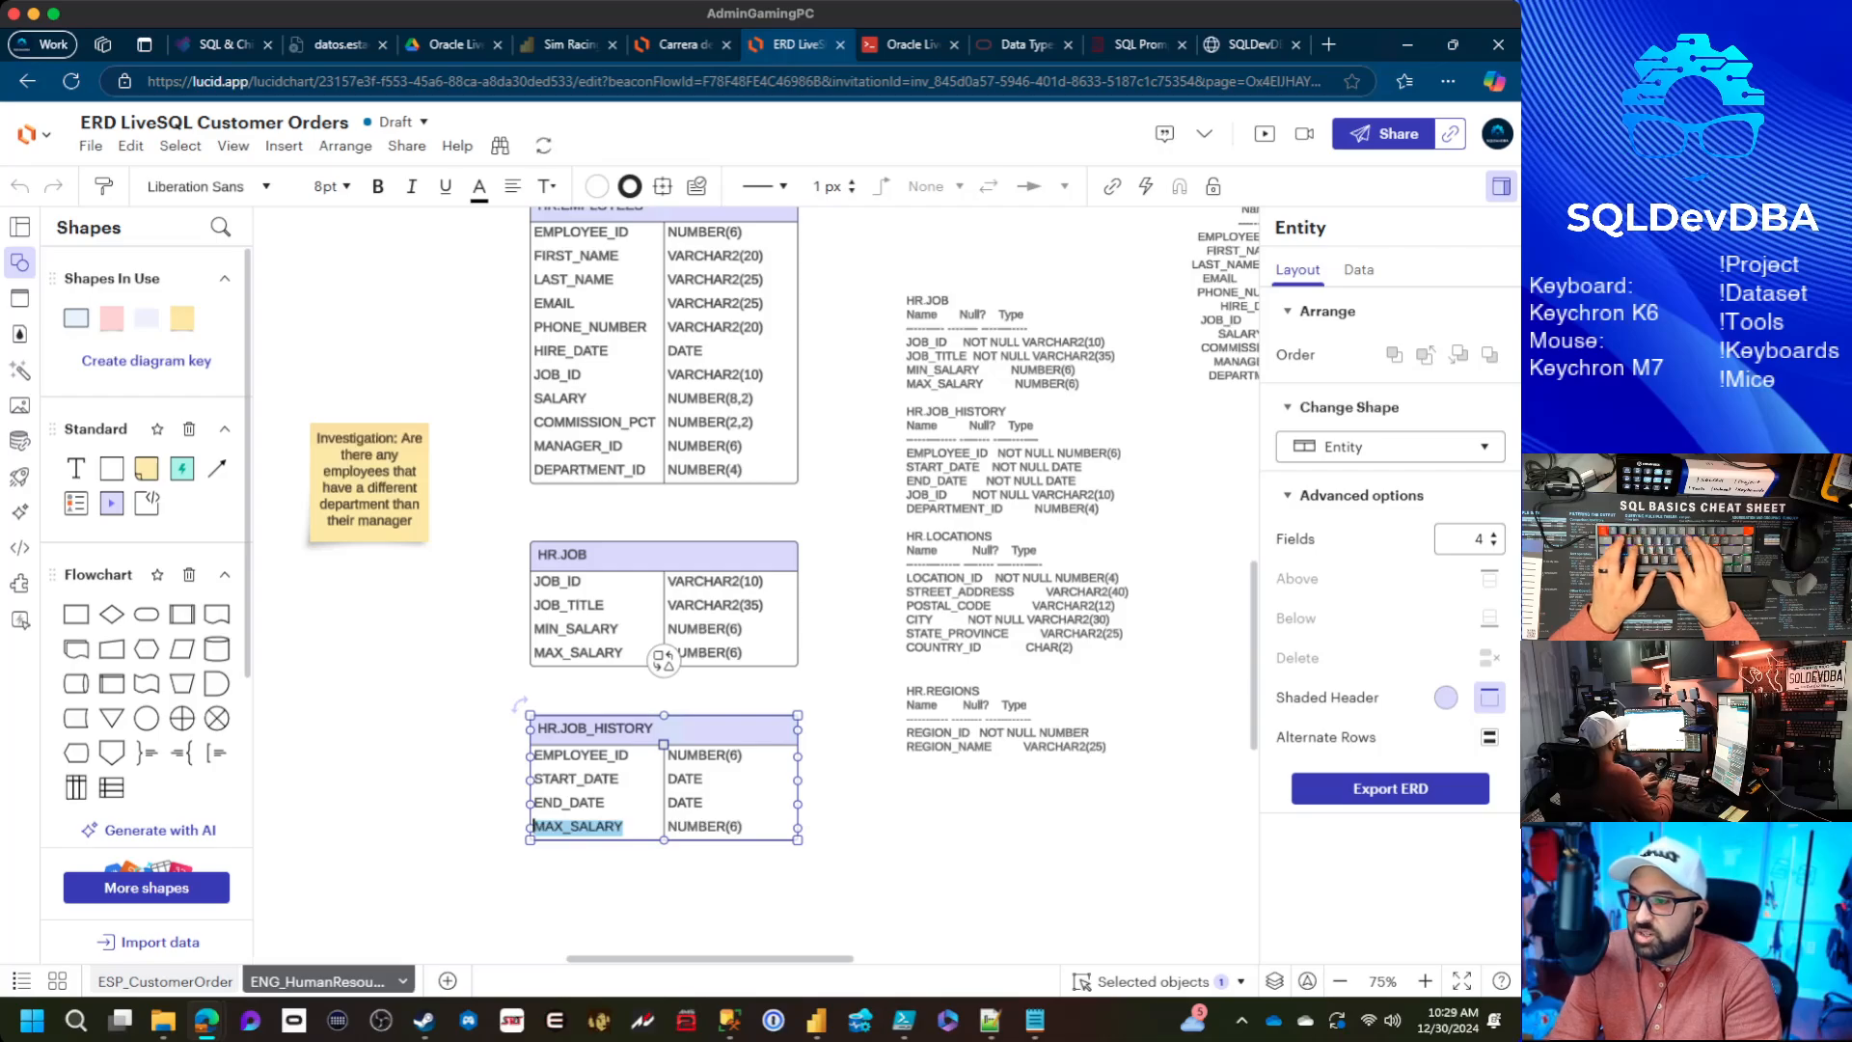
text(JOB_ID)
key(Tab)
text(NUMBE)
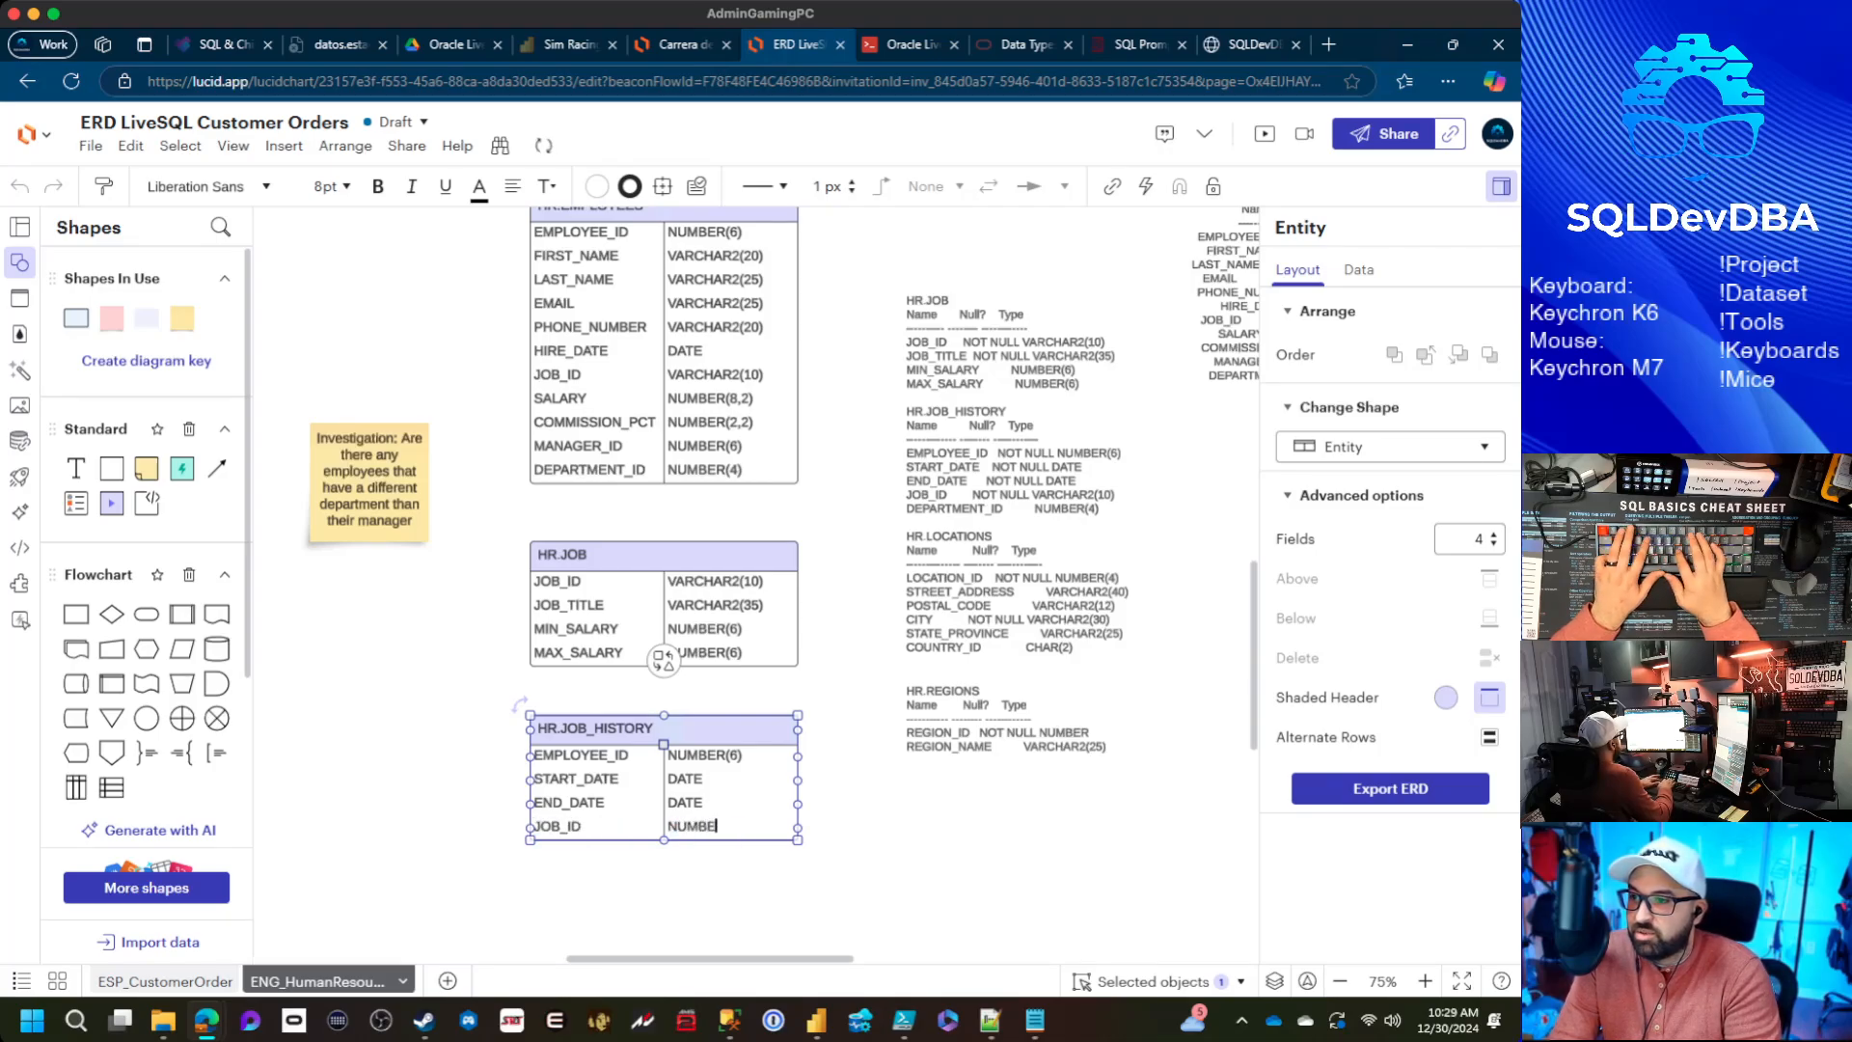
text(R2)
key(BackSpace)
key(BackSpace)
key(BackSpace)
key(BackSpace)
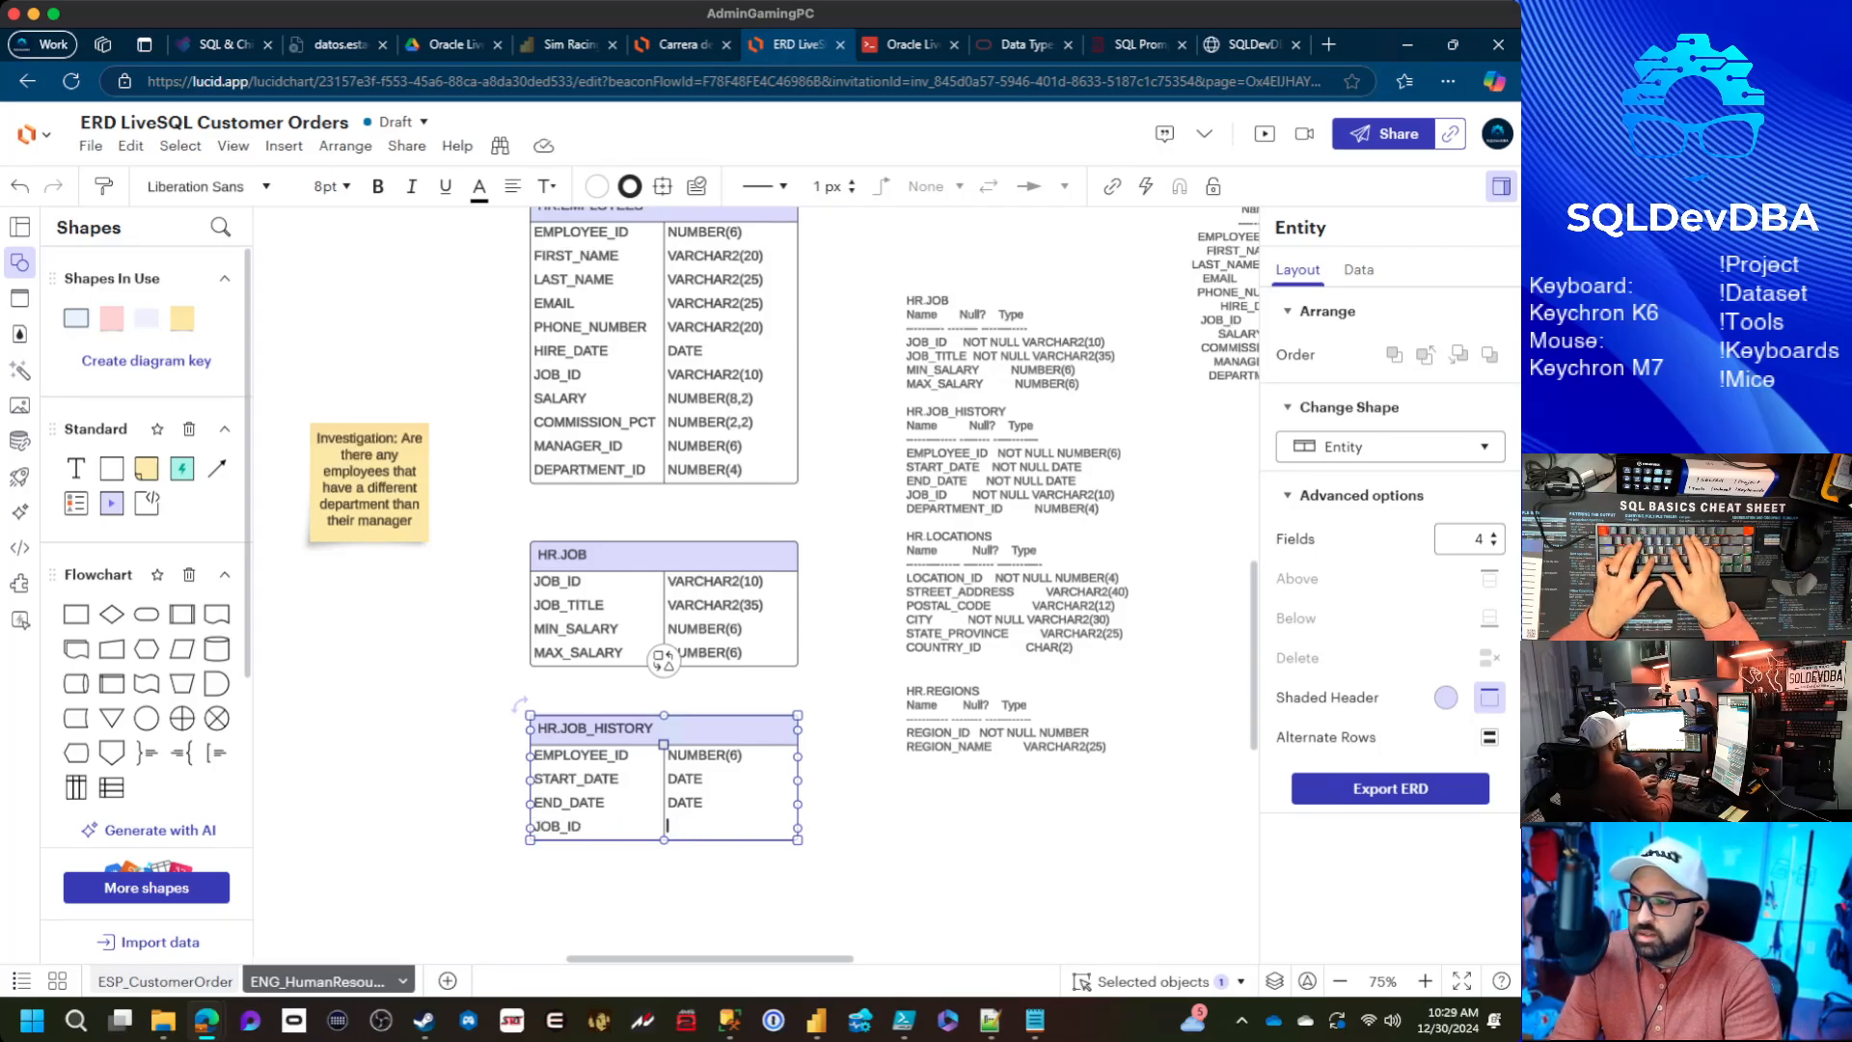
text(VARCHAR2(10)
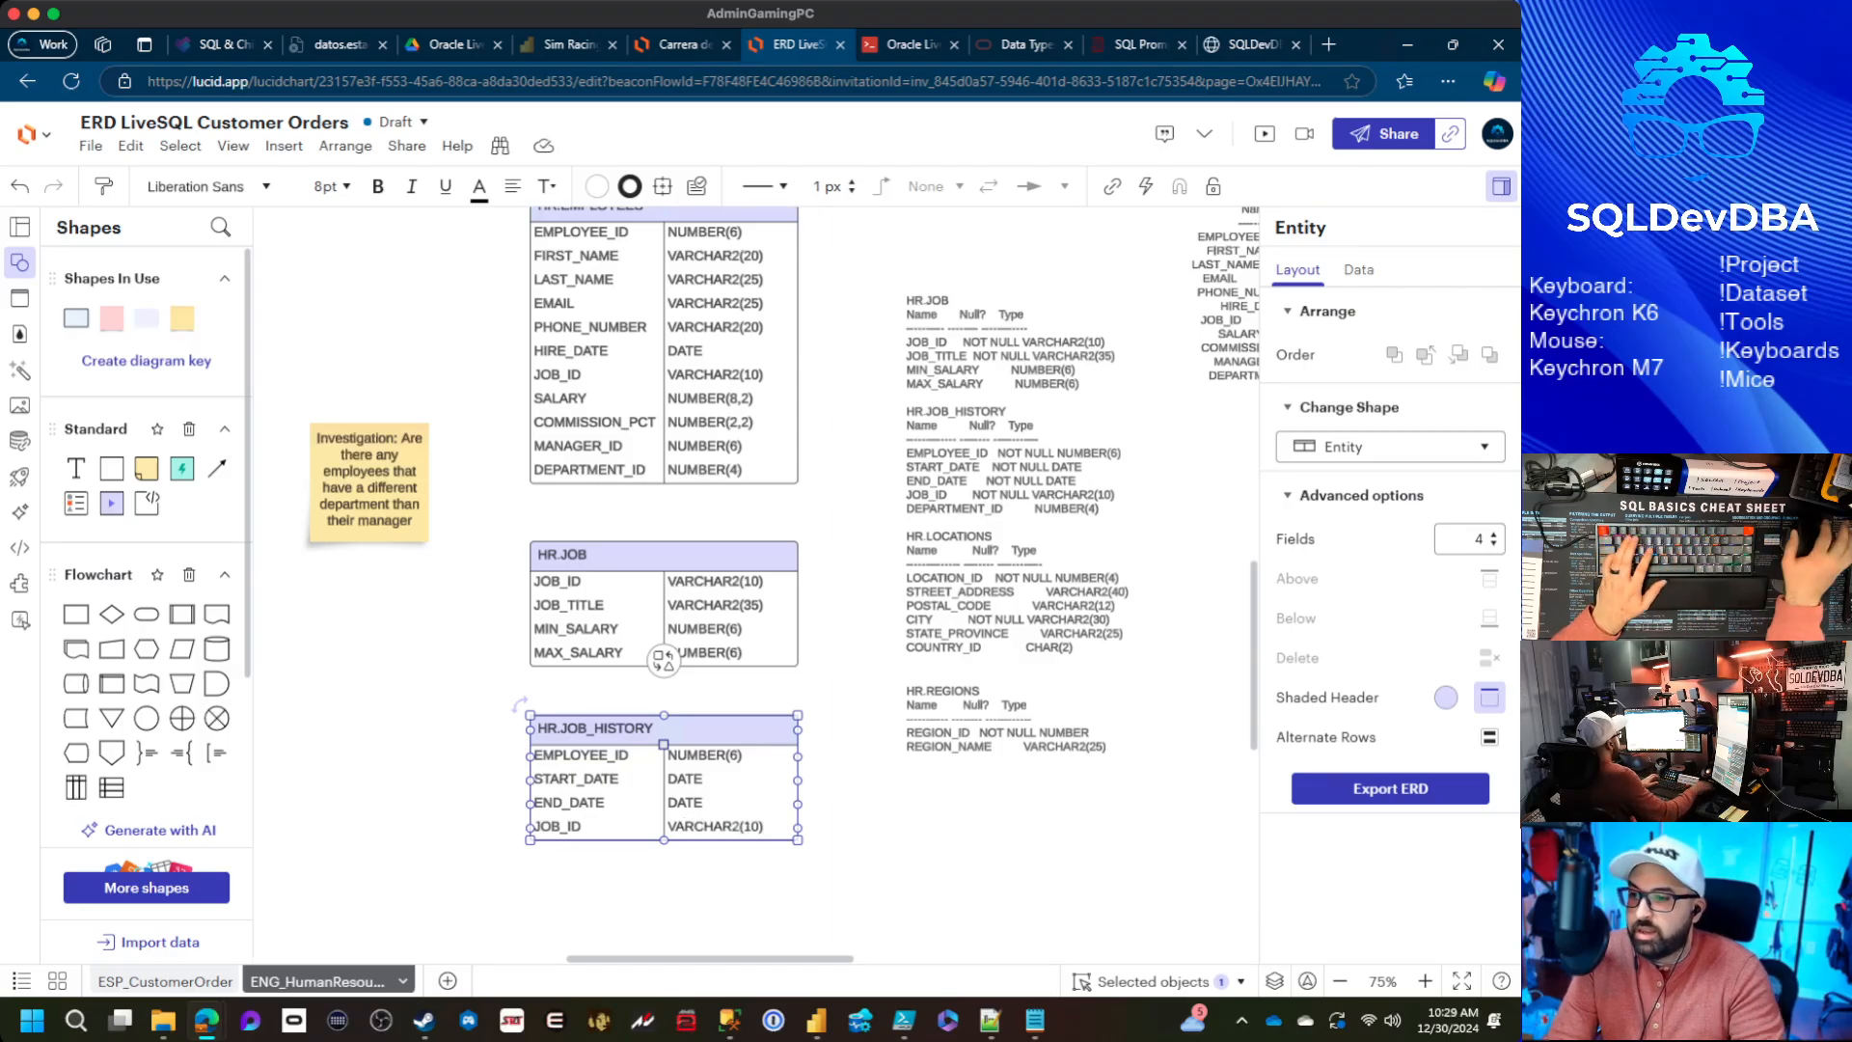
text())
Add a fifth field to the HR.JOB_HISTORY entity named DEPARTMENT_ID with the type NUMBER(4)
key(Tab)
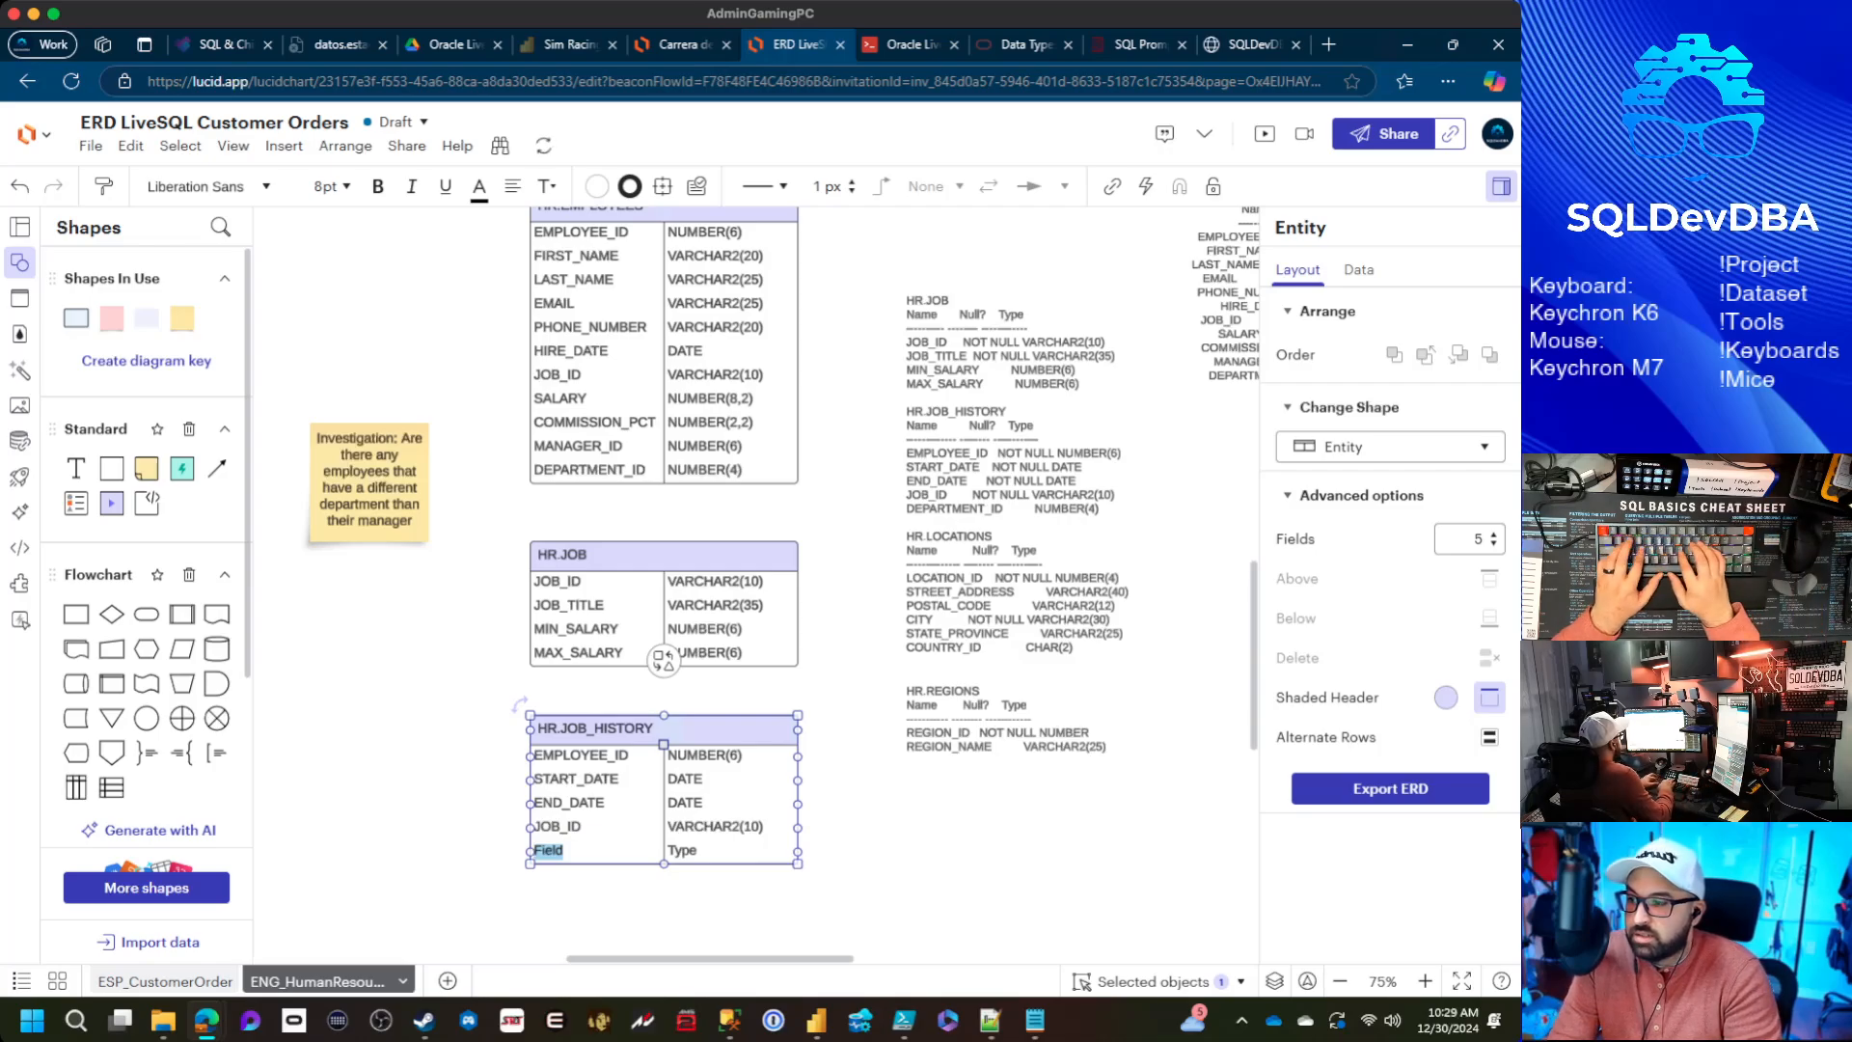
text(DEPARTMENT_)
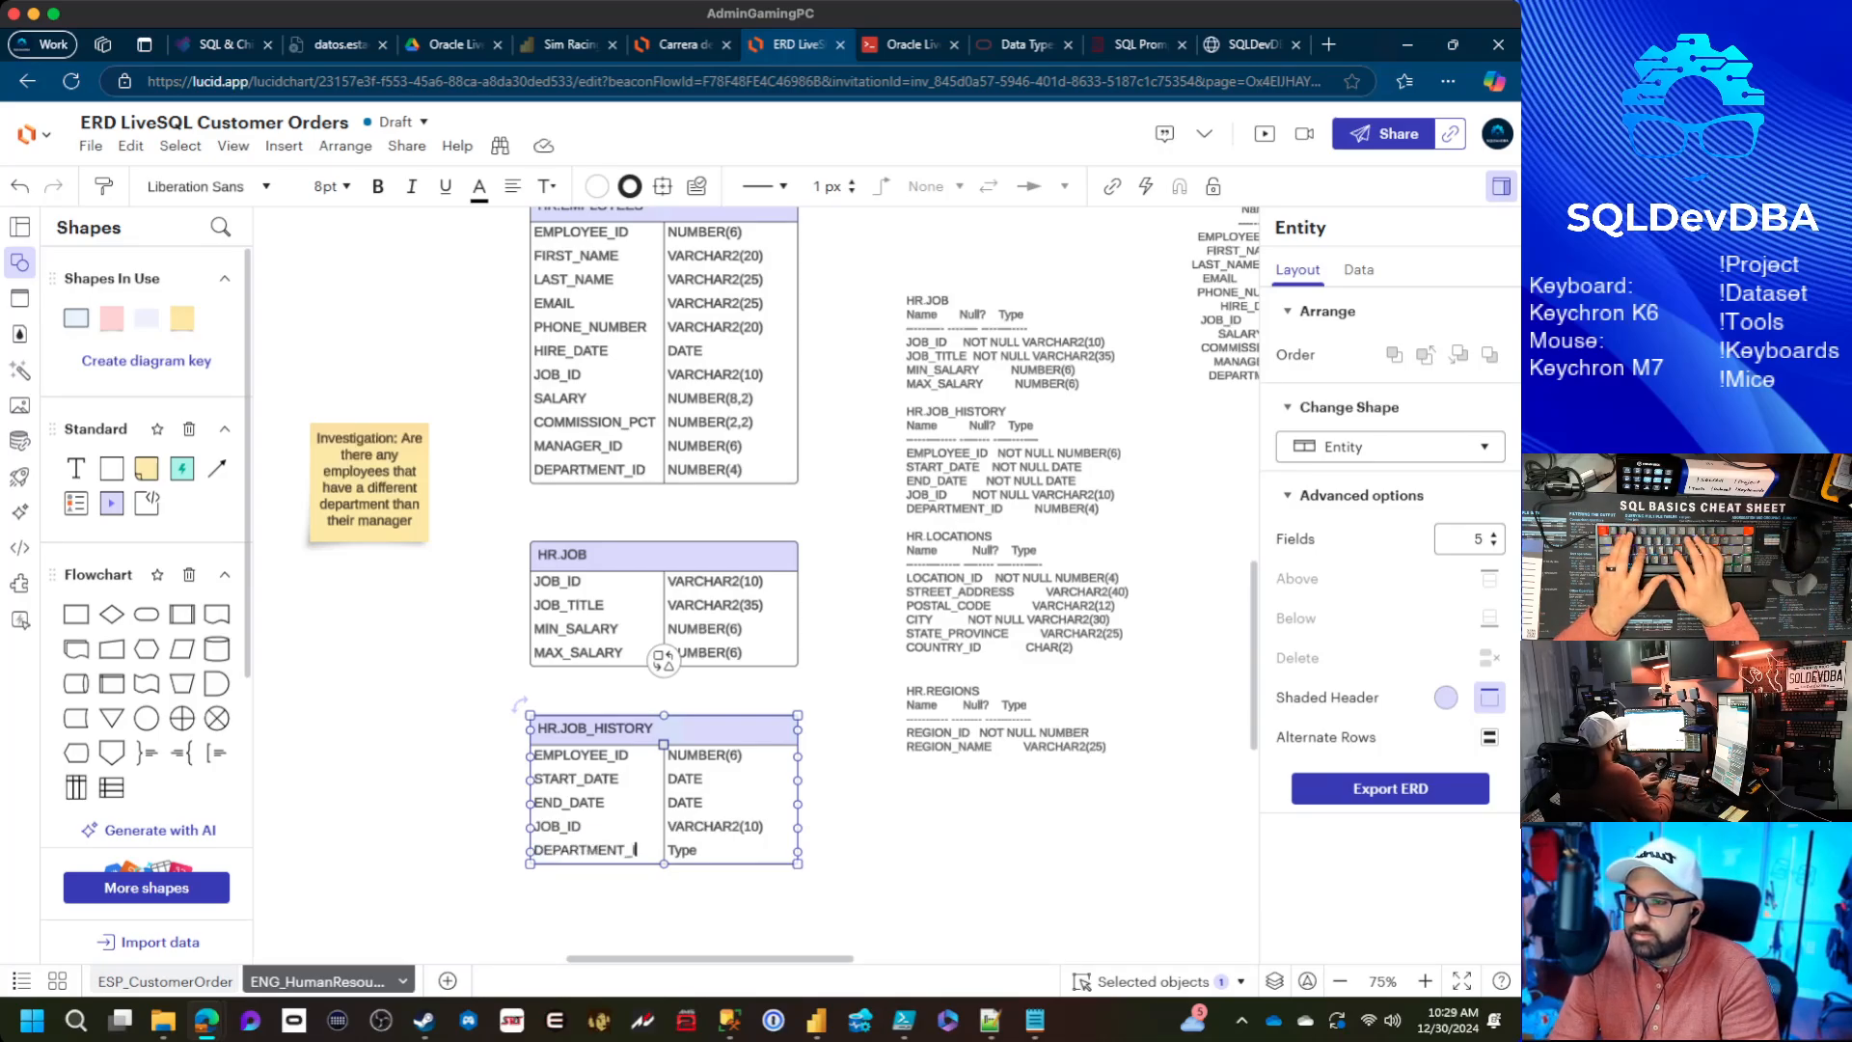
text(ID)
key(Tab)
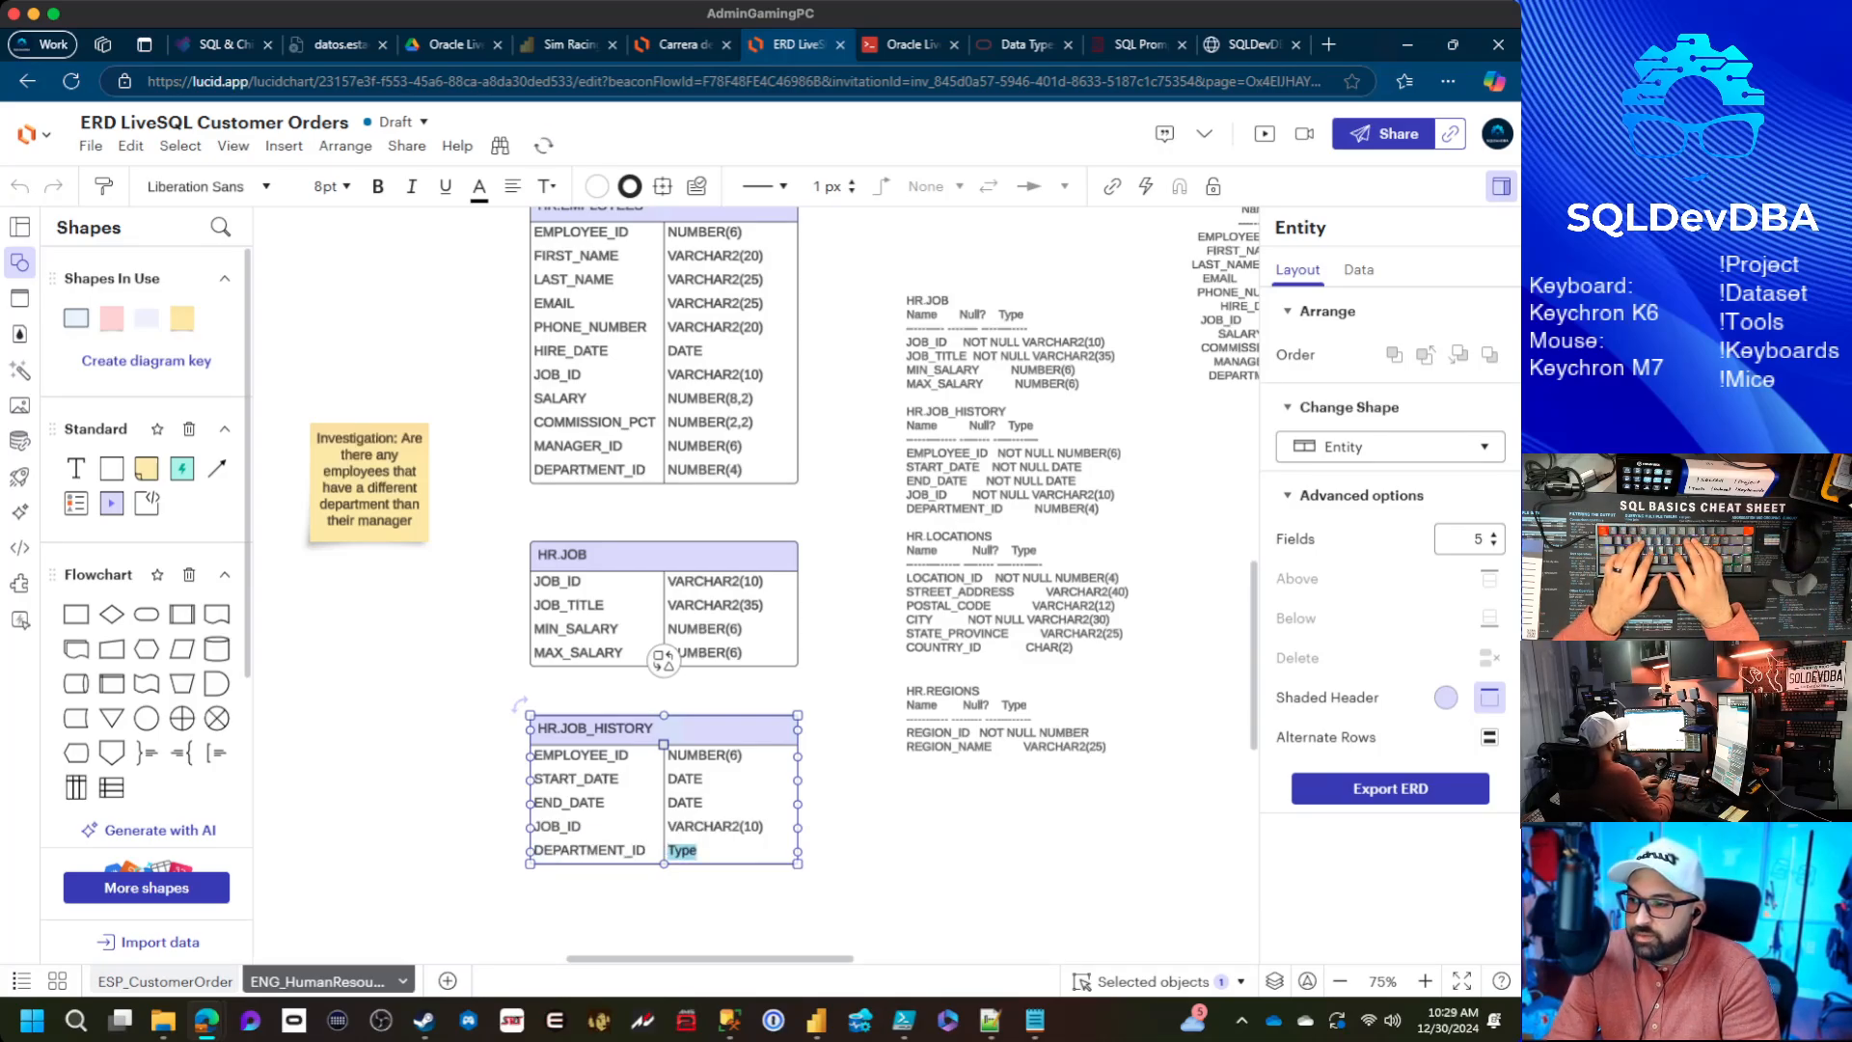
text(VARC)
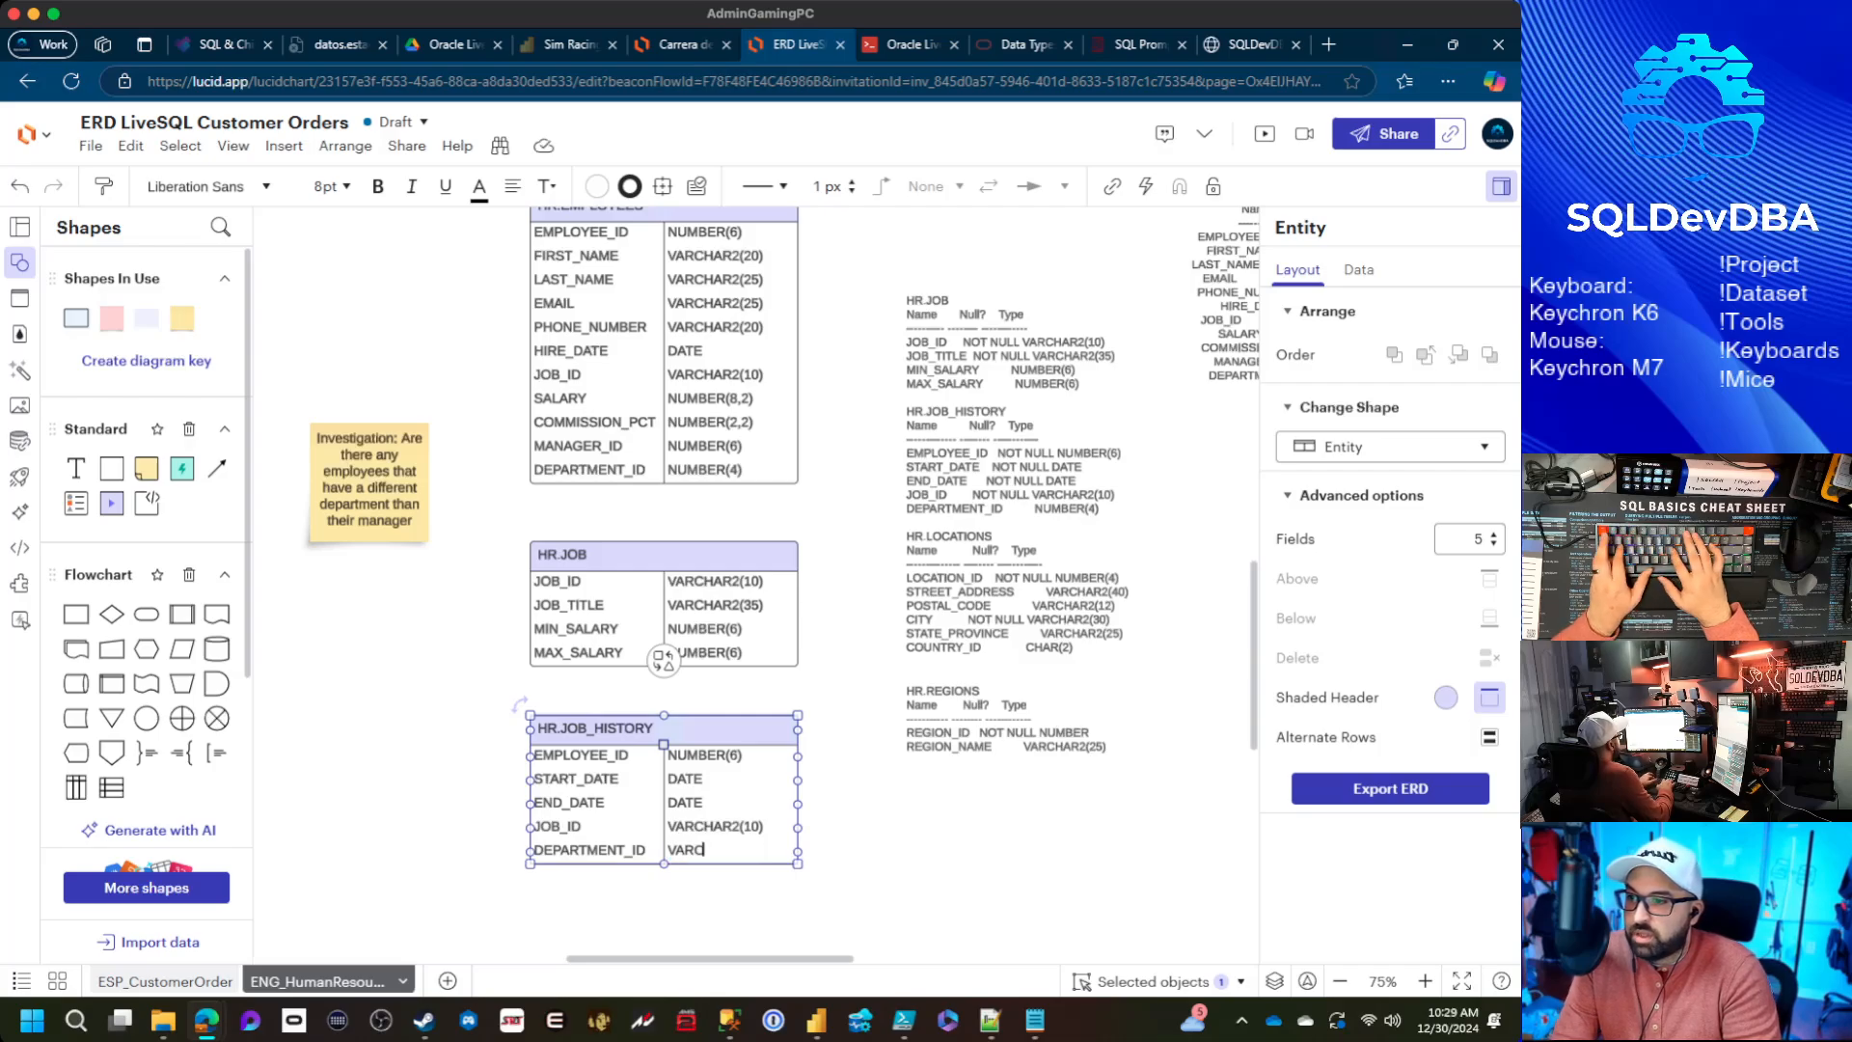
text(HART)
key(BackSpace)
key(BackSpace)
key(BackSpace)
key(BackSpace)
key(BackSpace)
key(BackSpace)
key(BackSpace)
key(BackSpace)
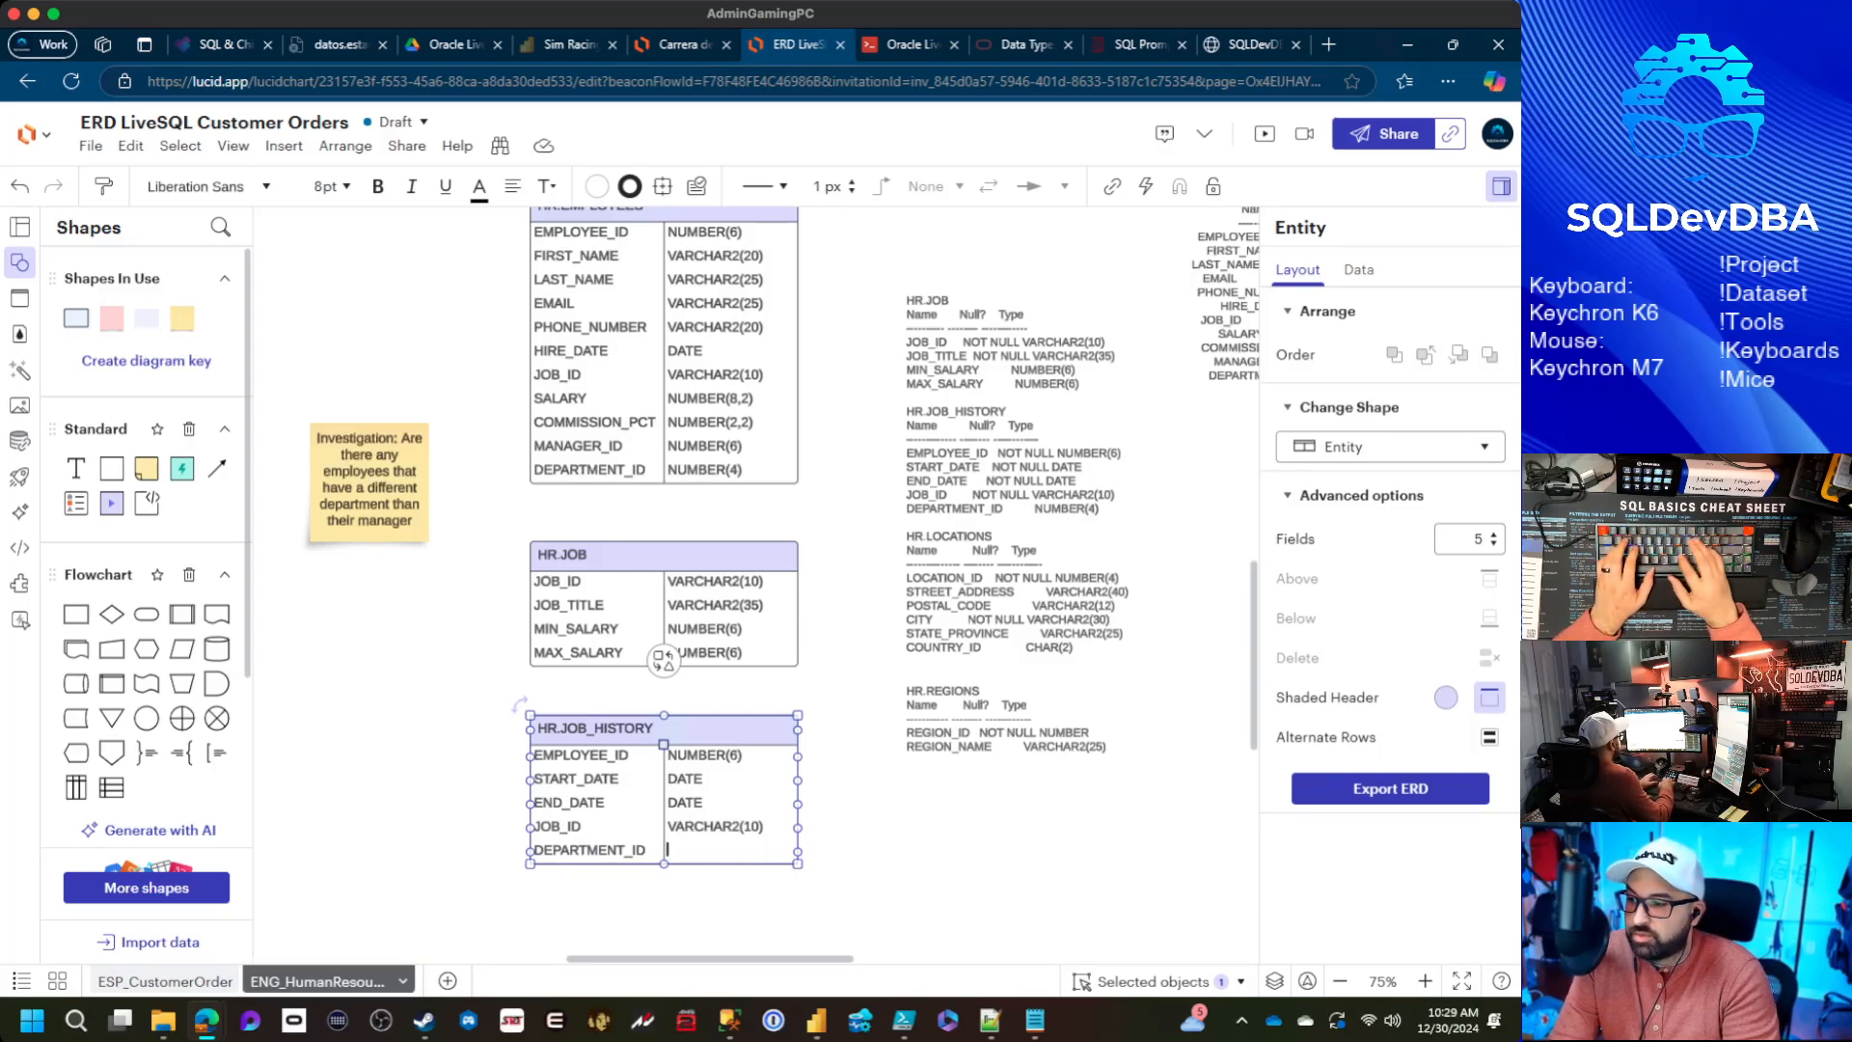
text(NUMBER()
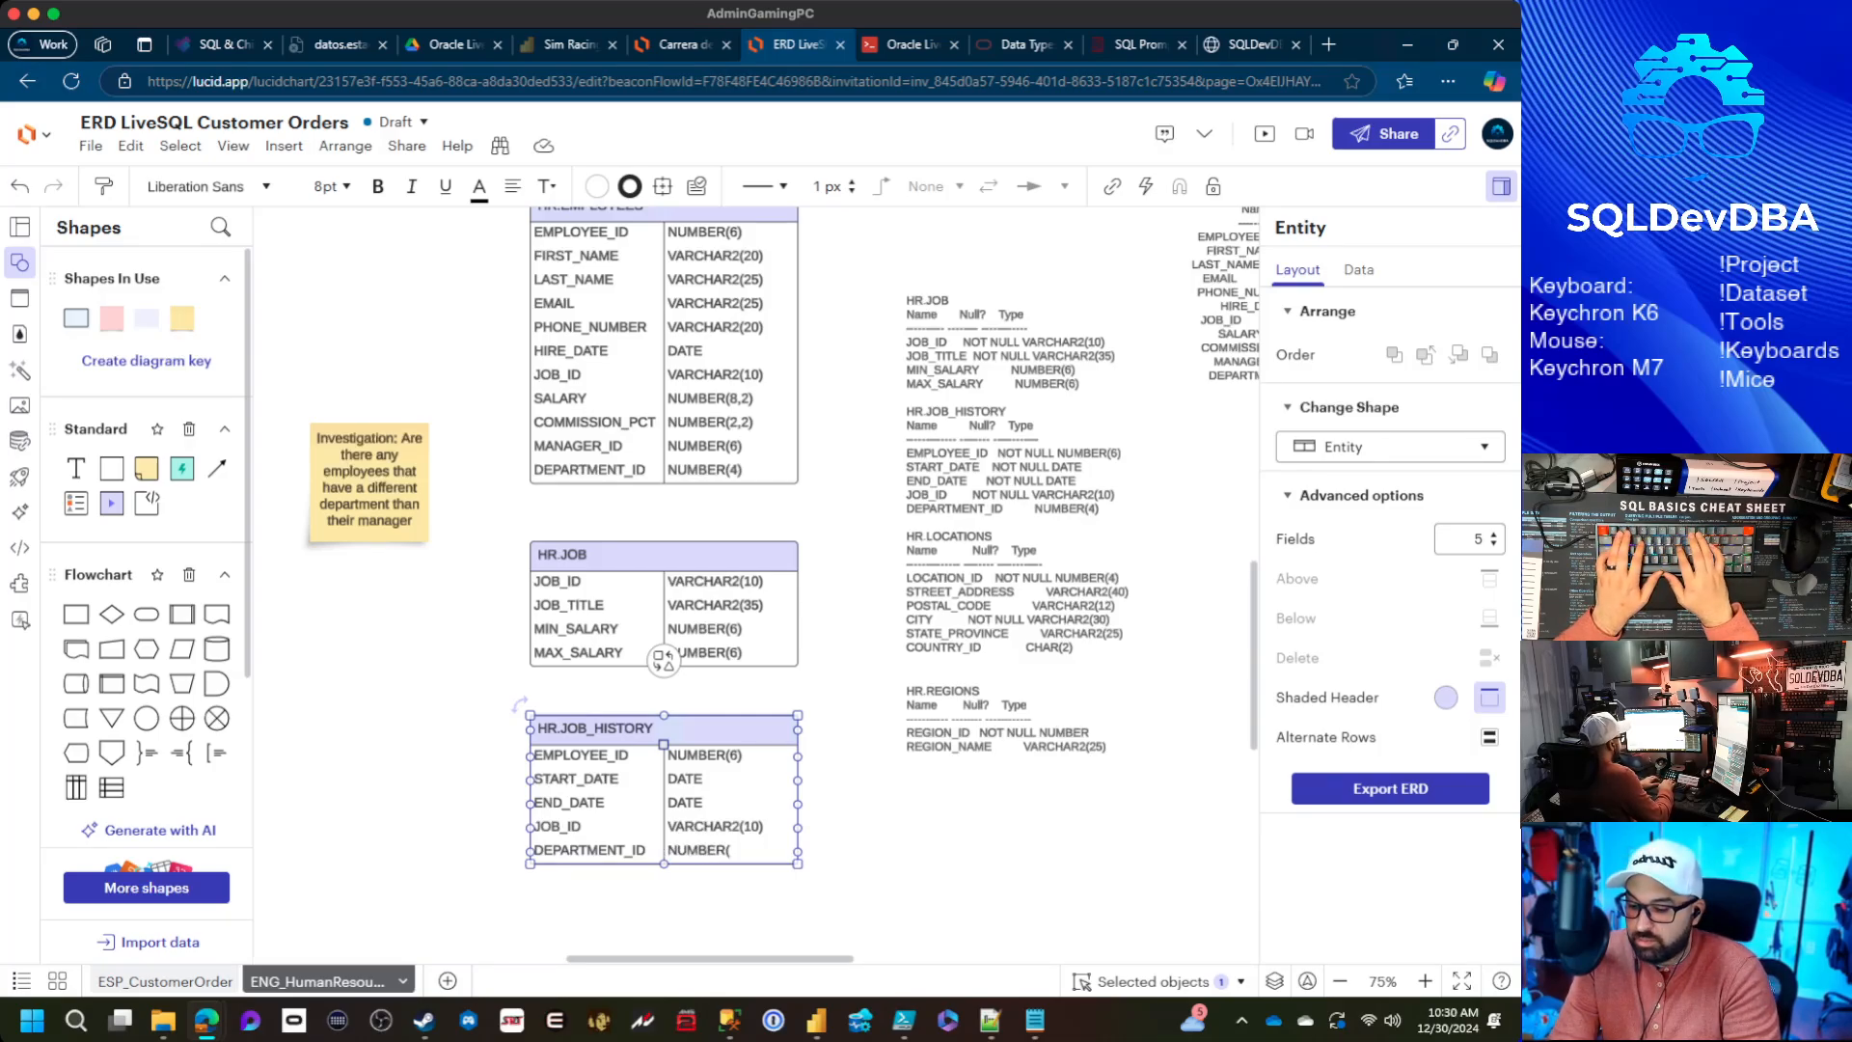
text(4))
key(Escape)
key(Escape)
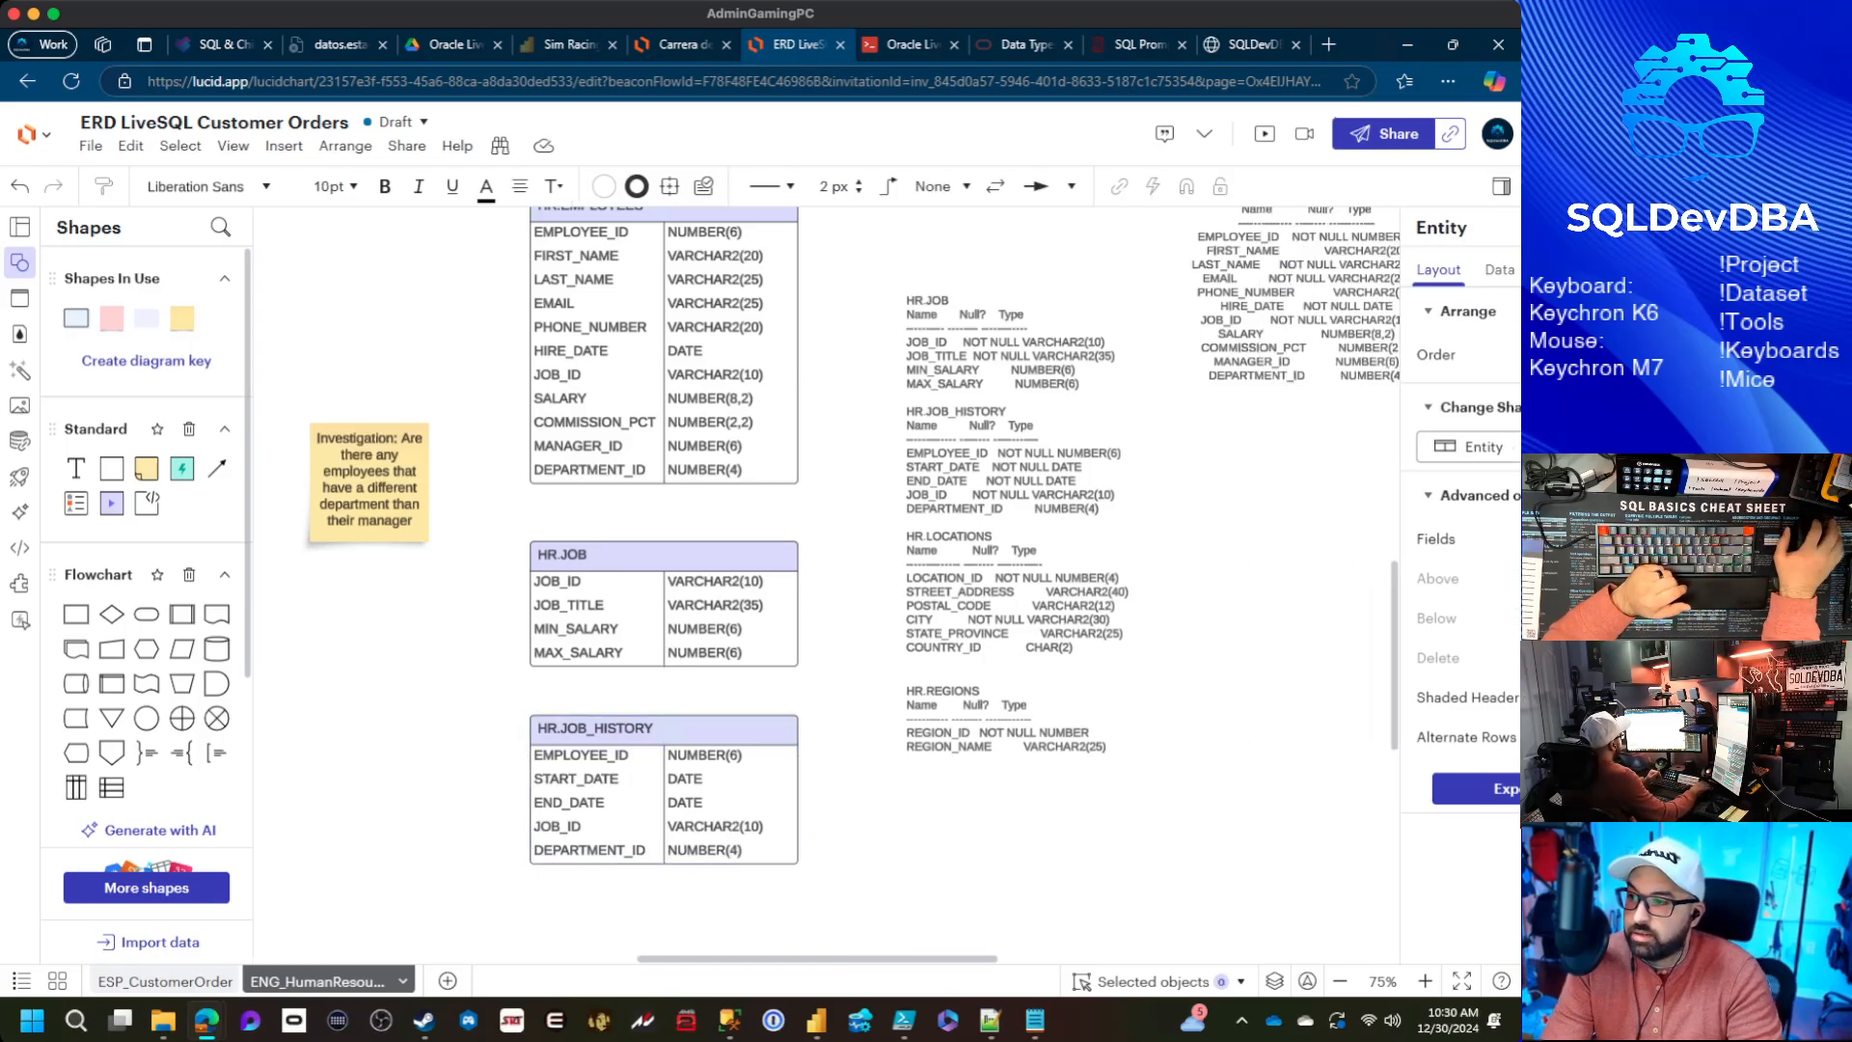
Duplicate the HR.JOB_HISTORY entity, place the copy directly below it and name it HR.LOCATIONS
scroll(912, 536, down, 1)
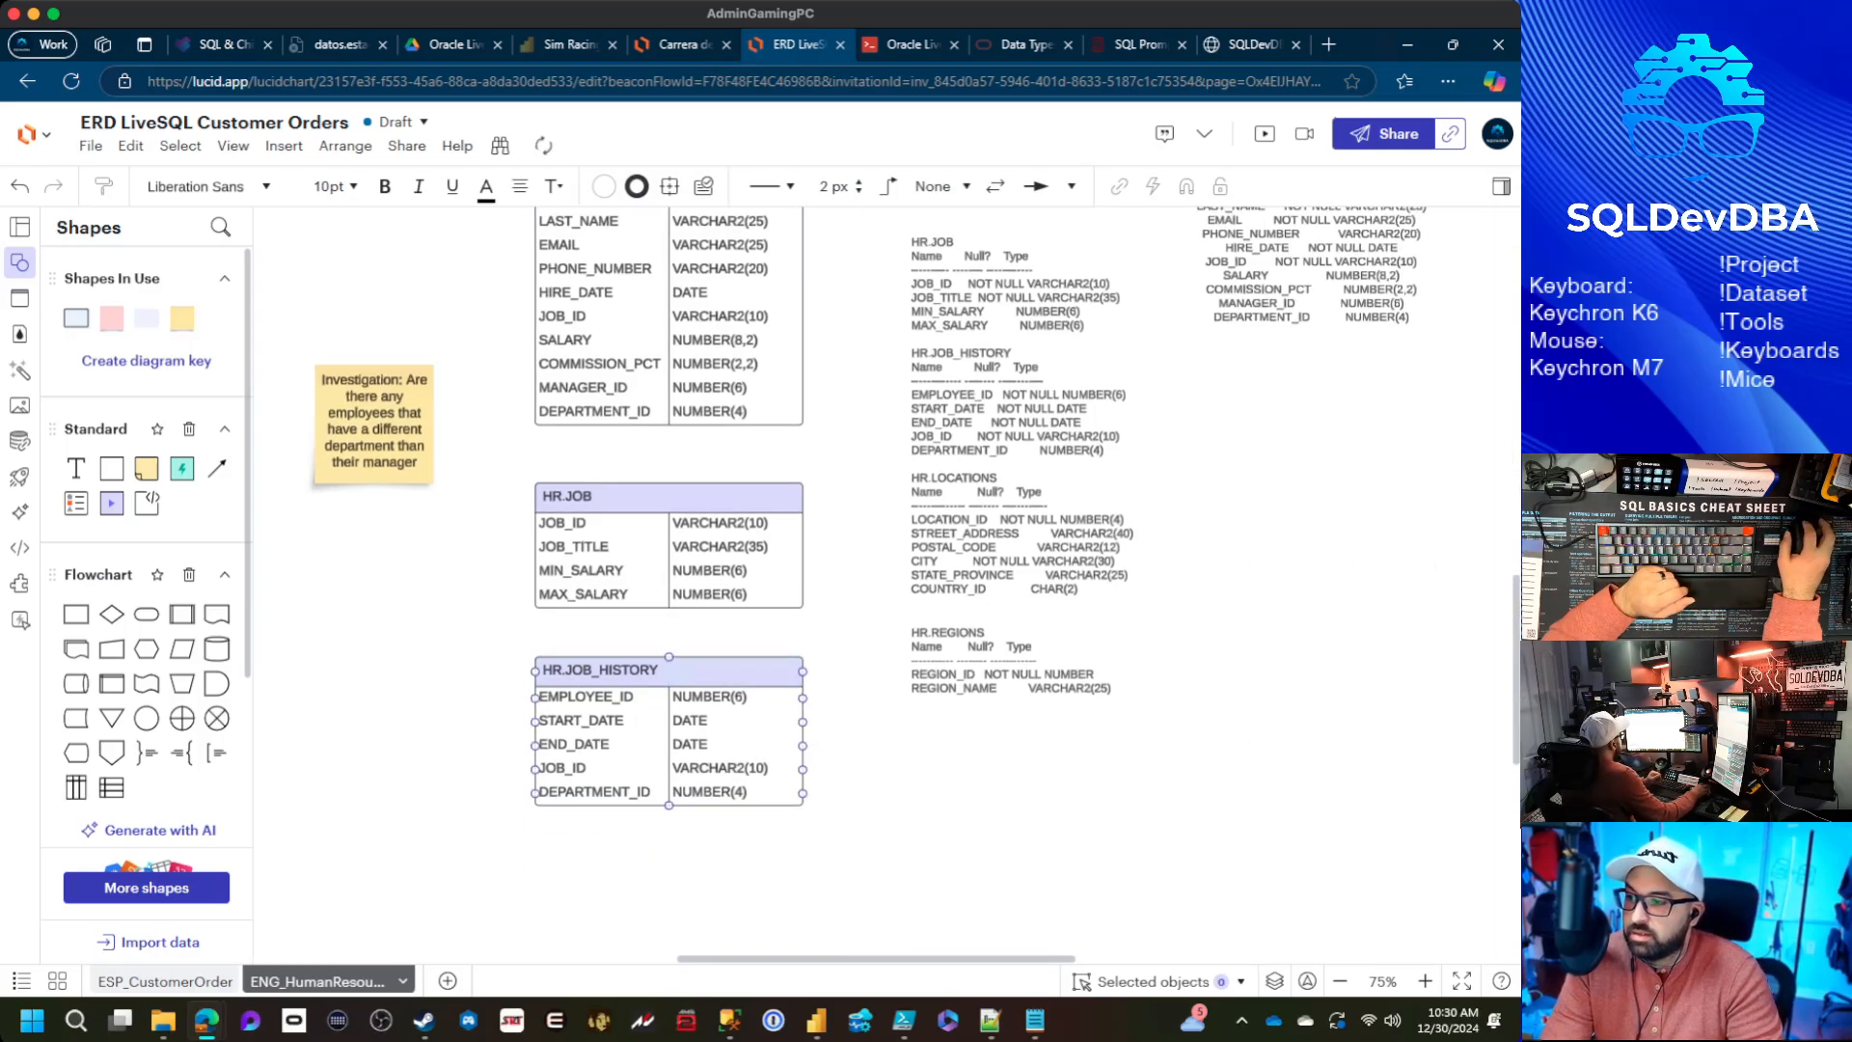
click(786, 673)
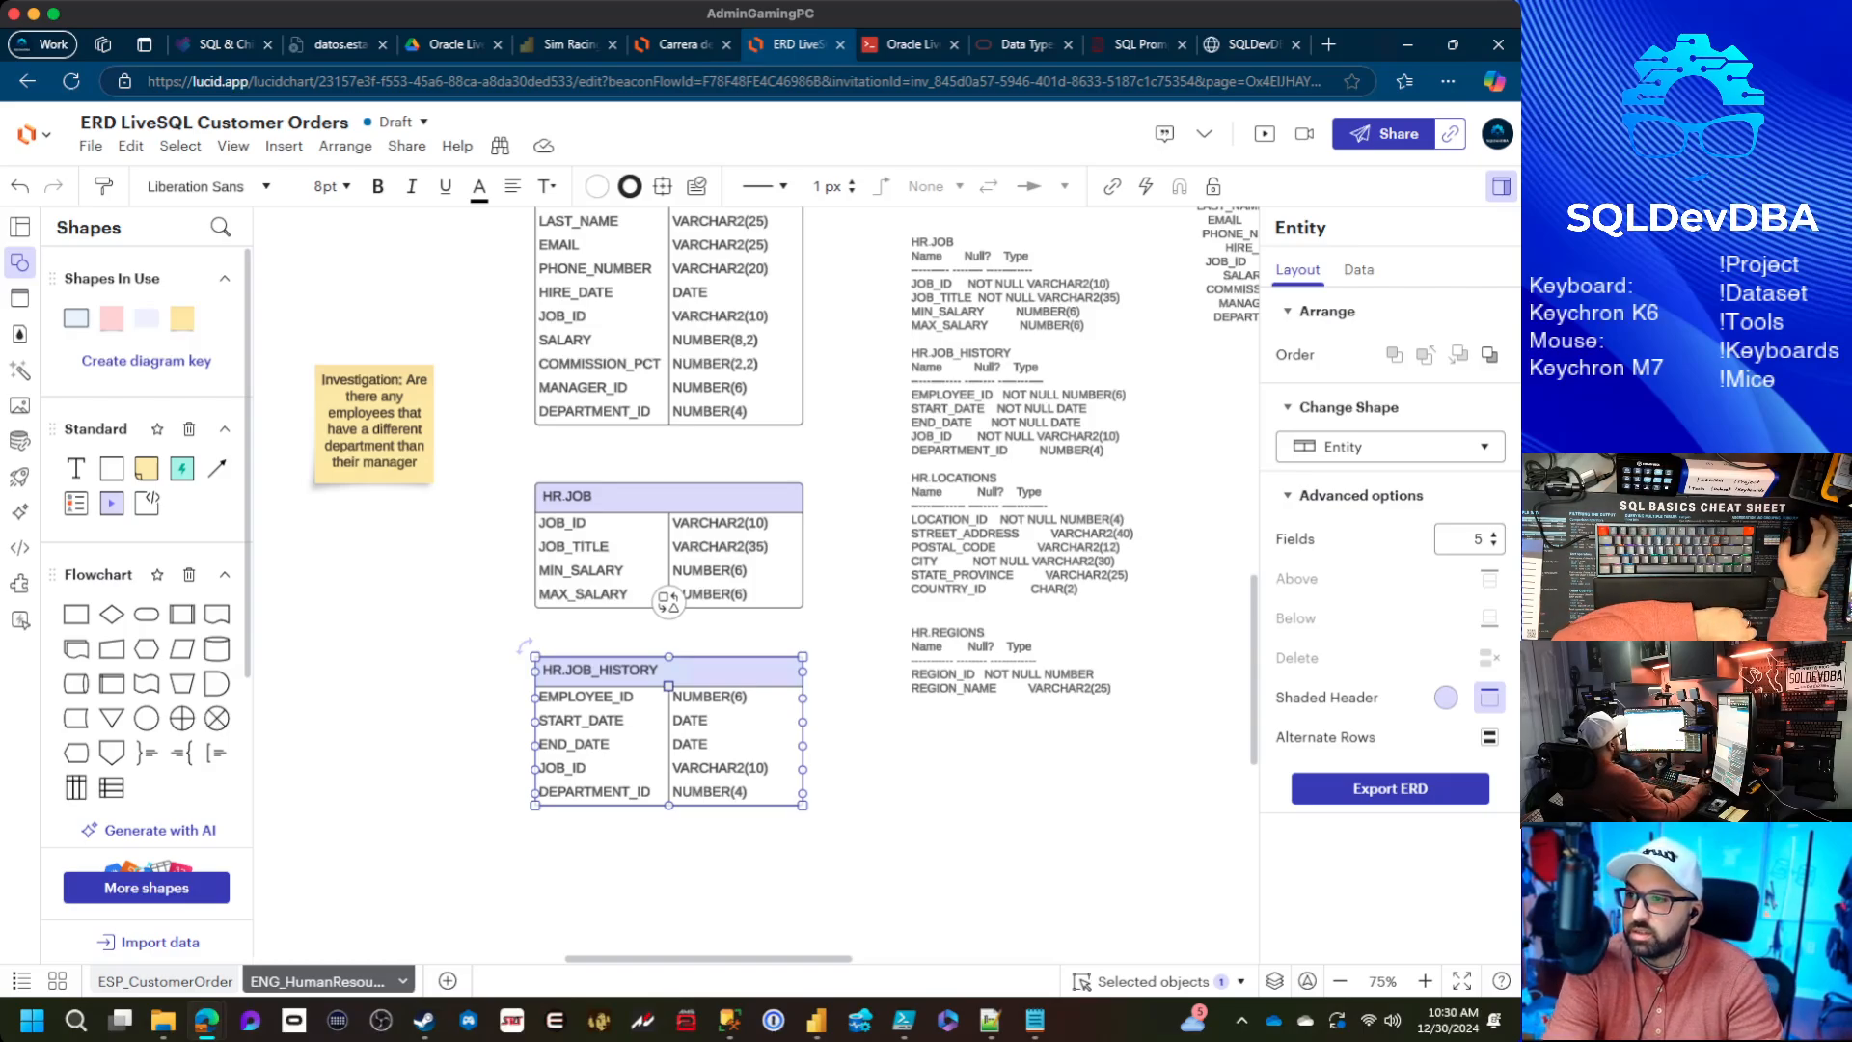
scroll(756, 617, down, 1)
scroll(757, 617, down, 3)
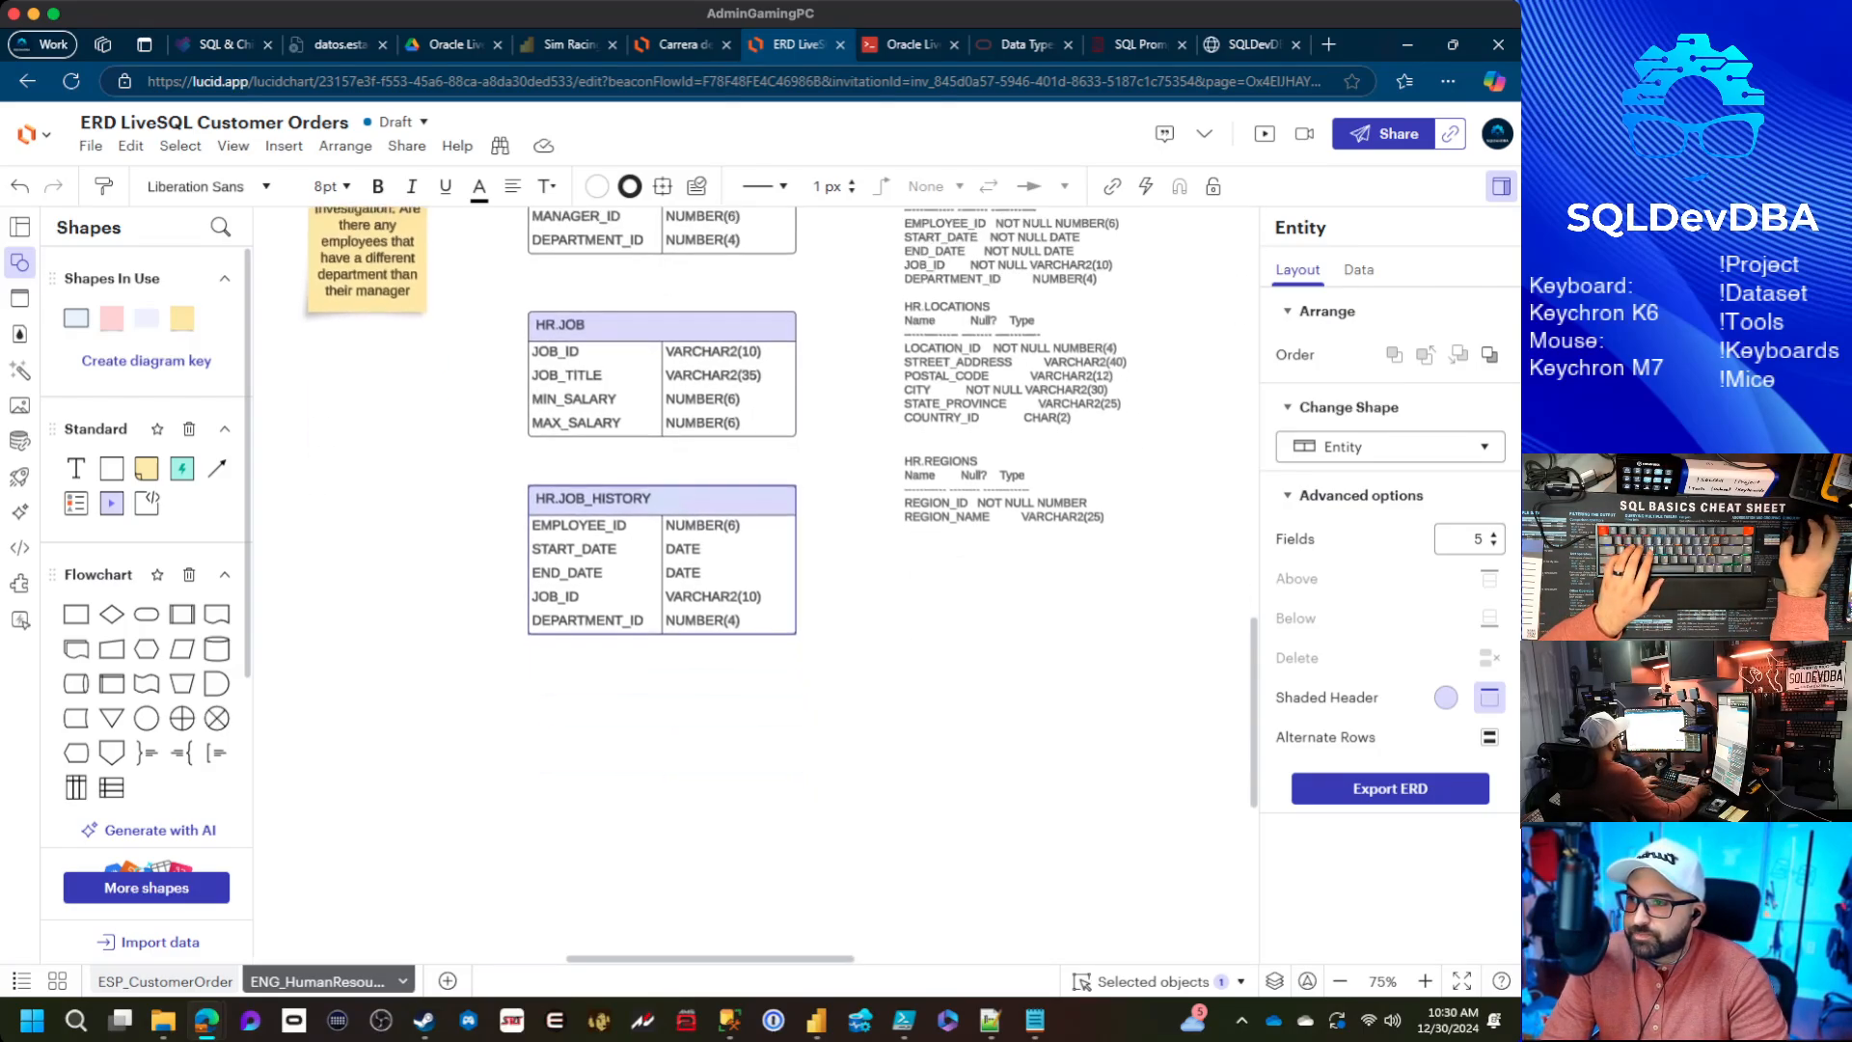
key(ctrl+v)
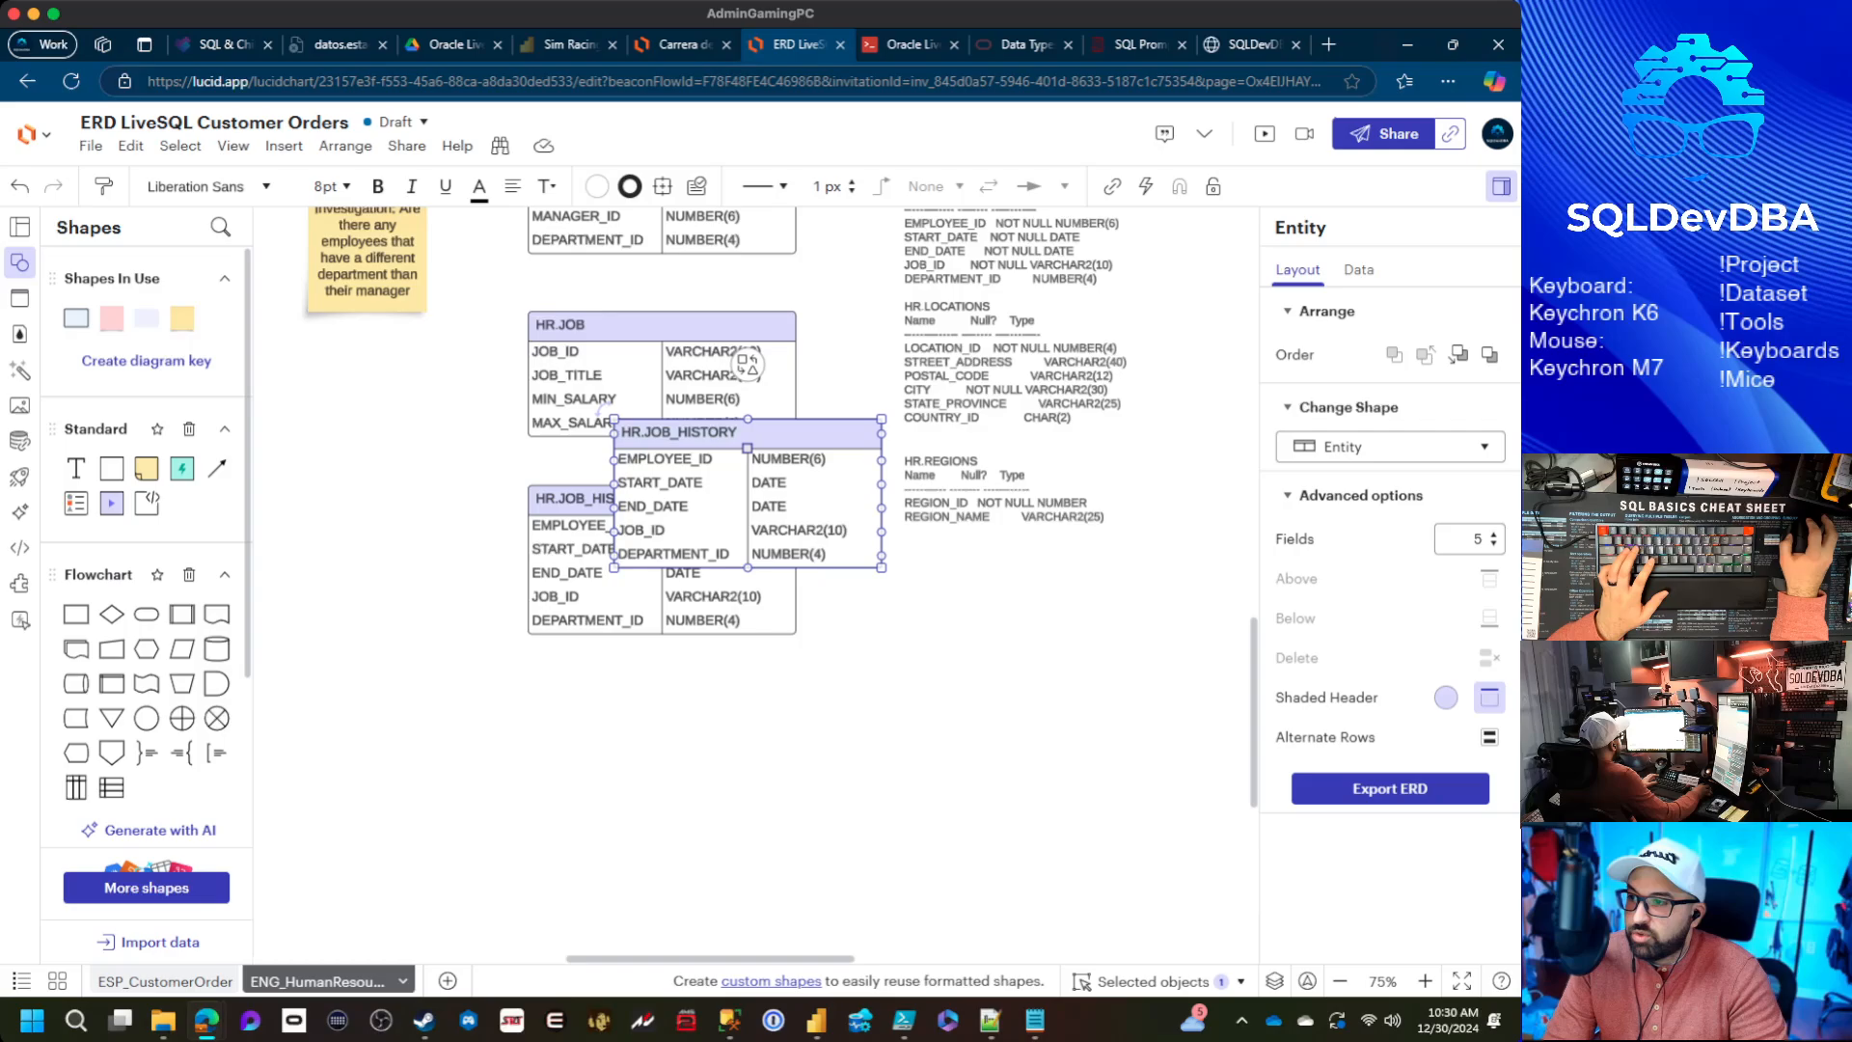
drag(746, 492, 662, 757)
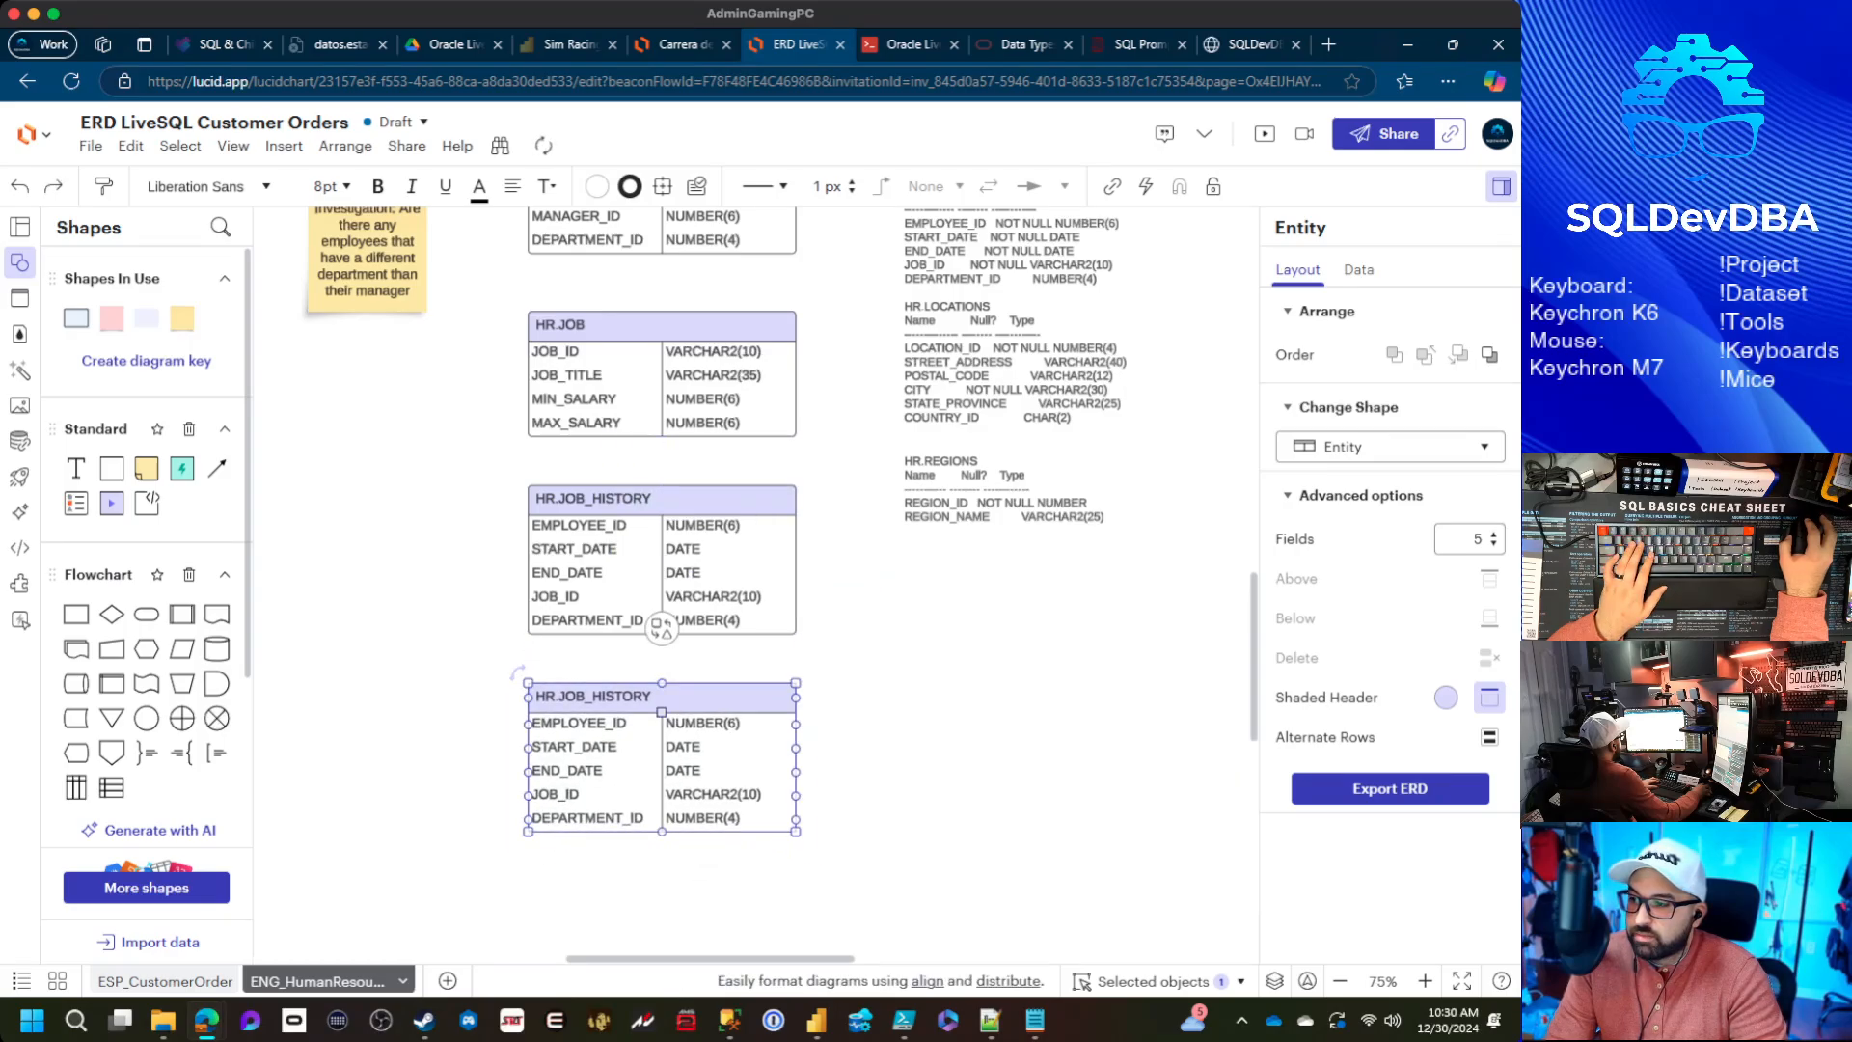
double_click(593, 695)
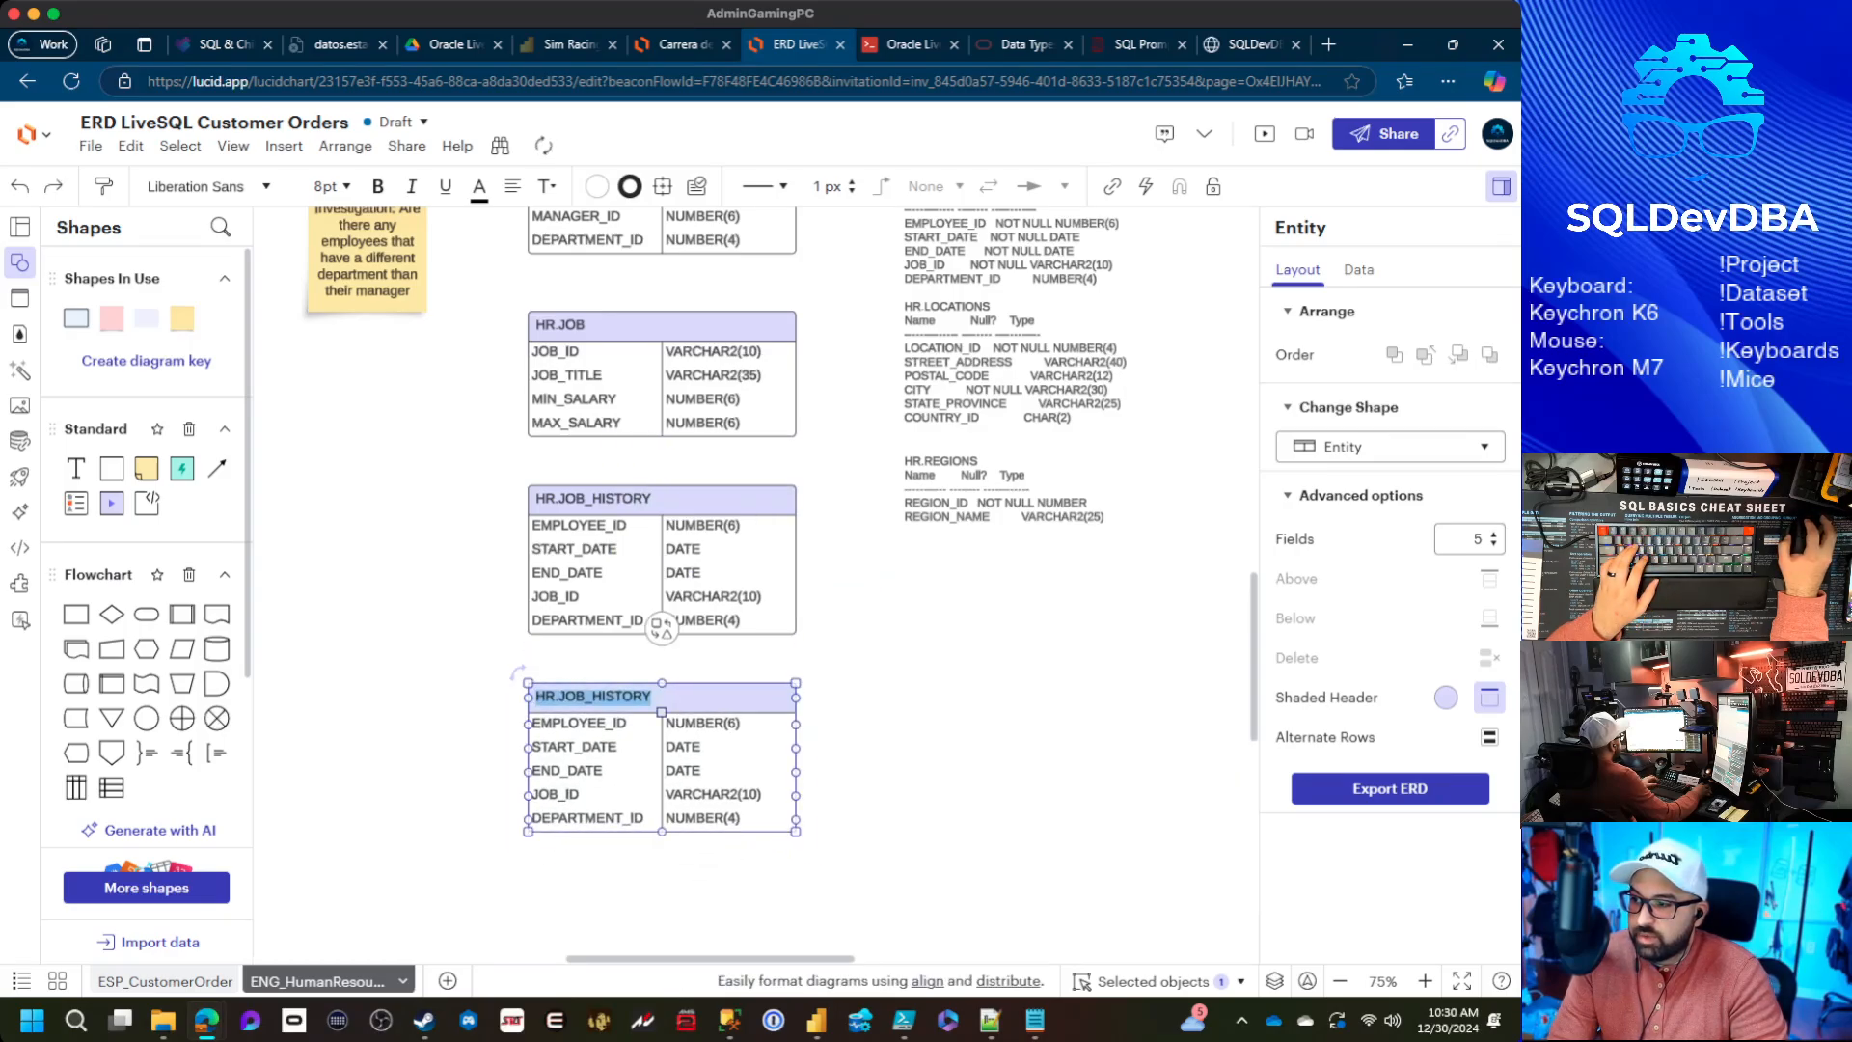
text(HR.JOB)
key(BackSpace)
key(BackSpace)
key(BackSpace)
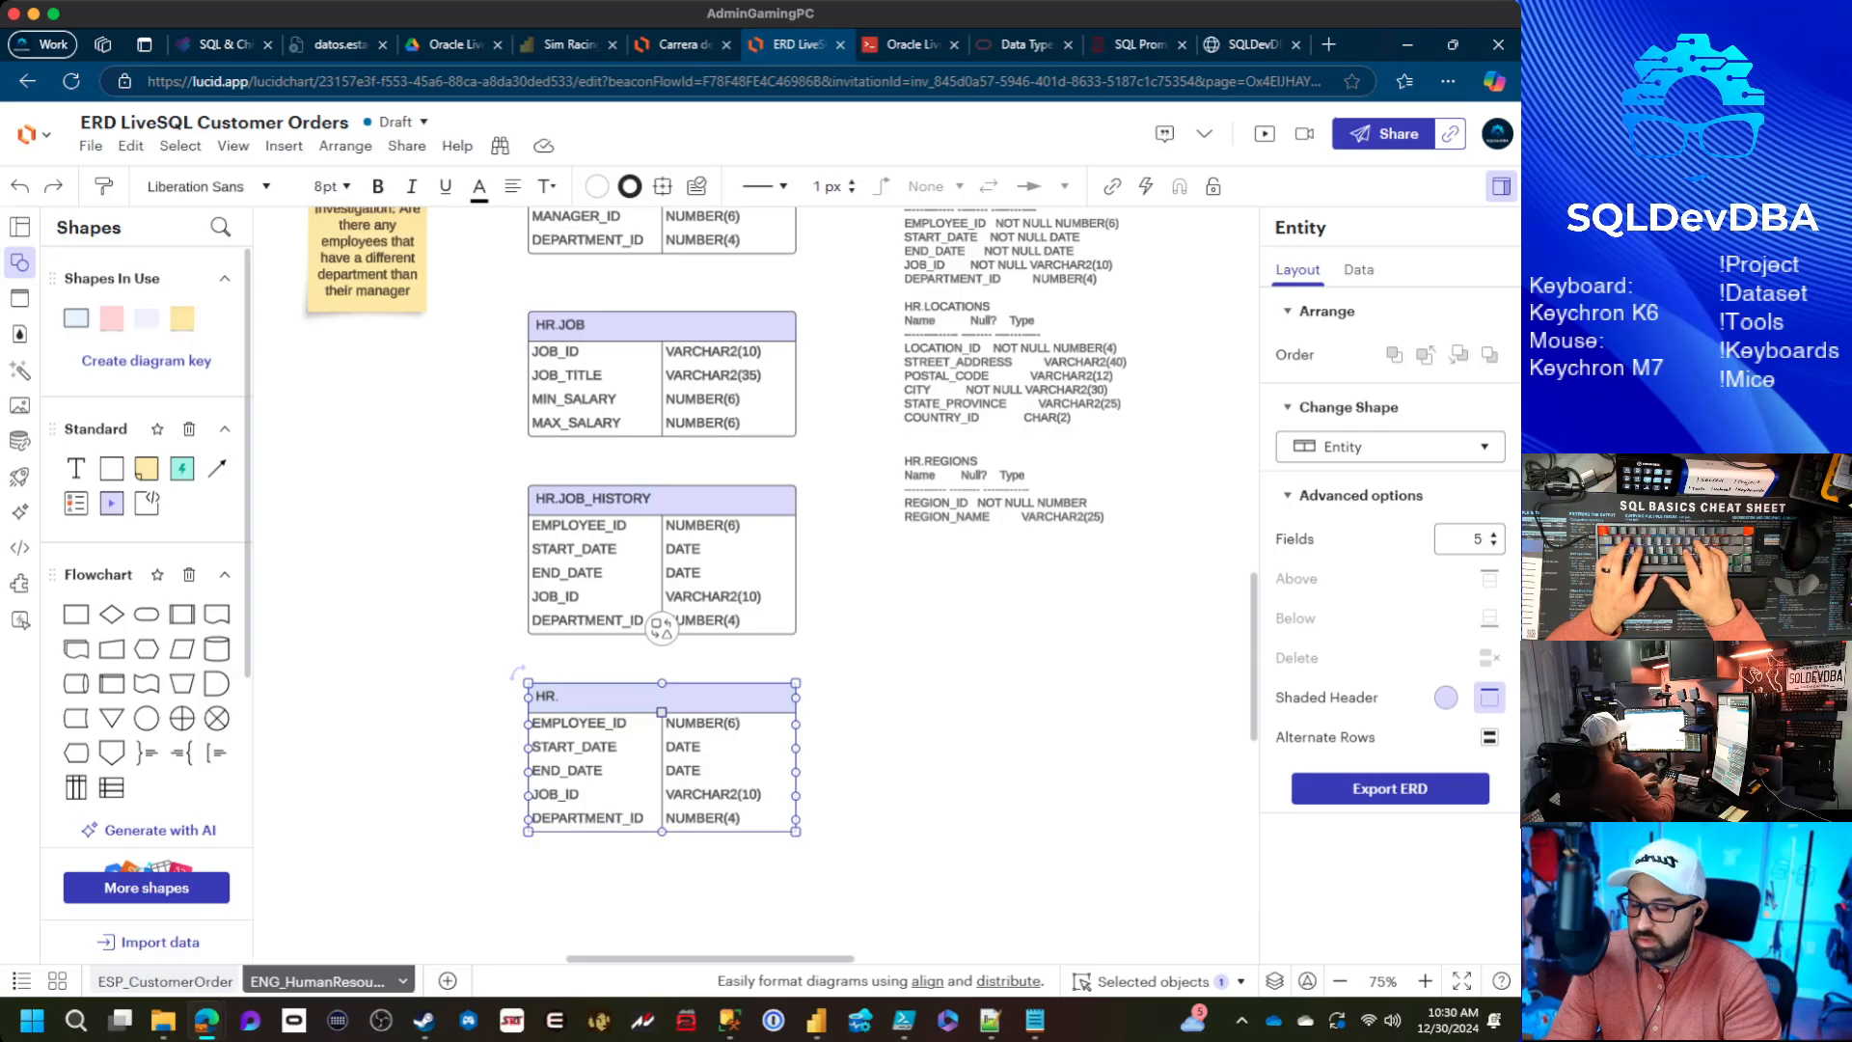
text(LOCATIONS)
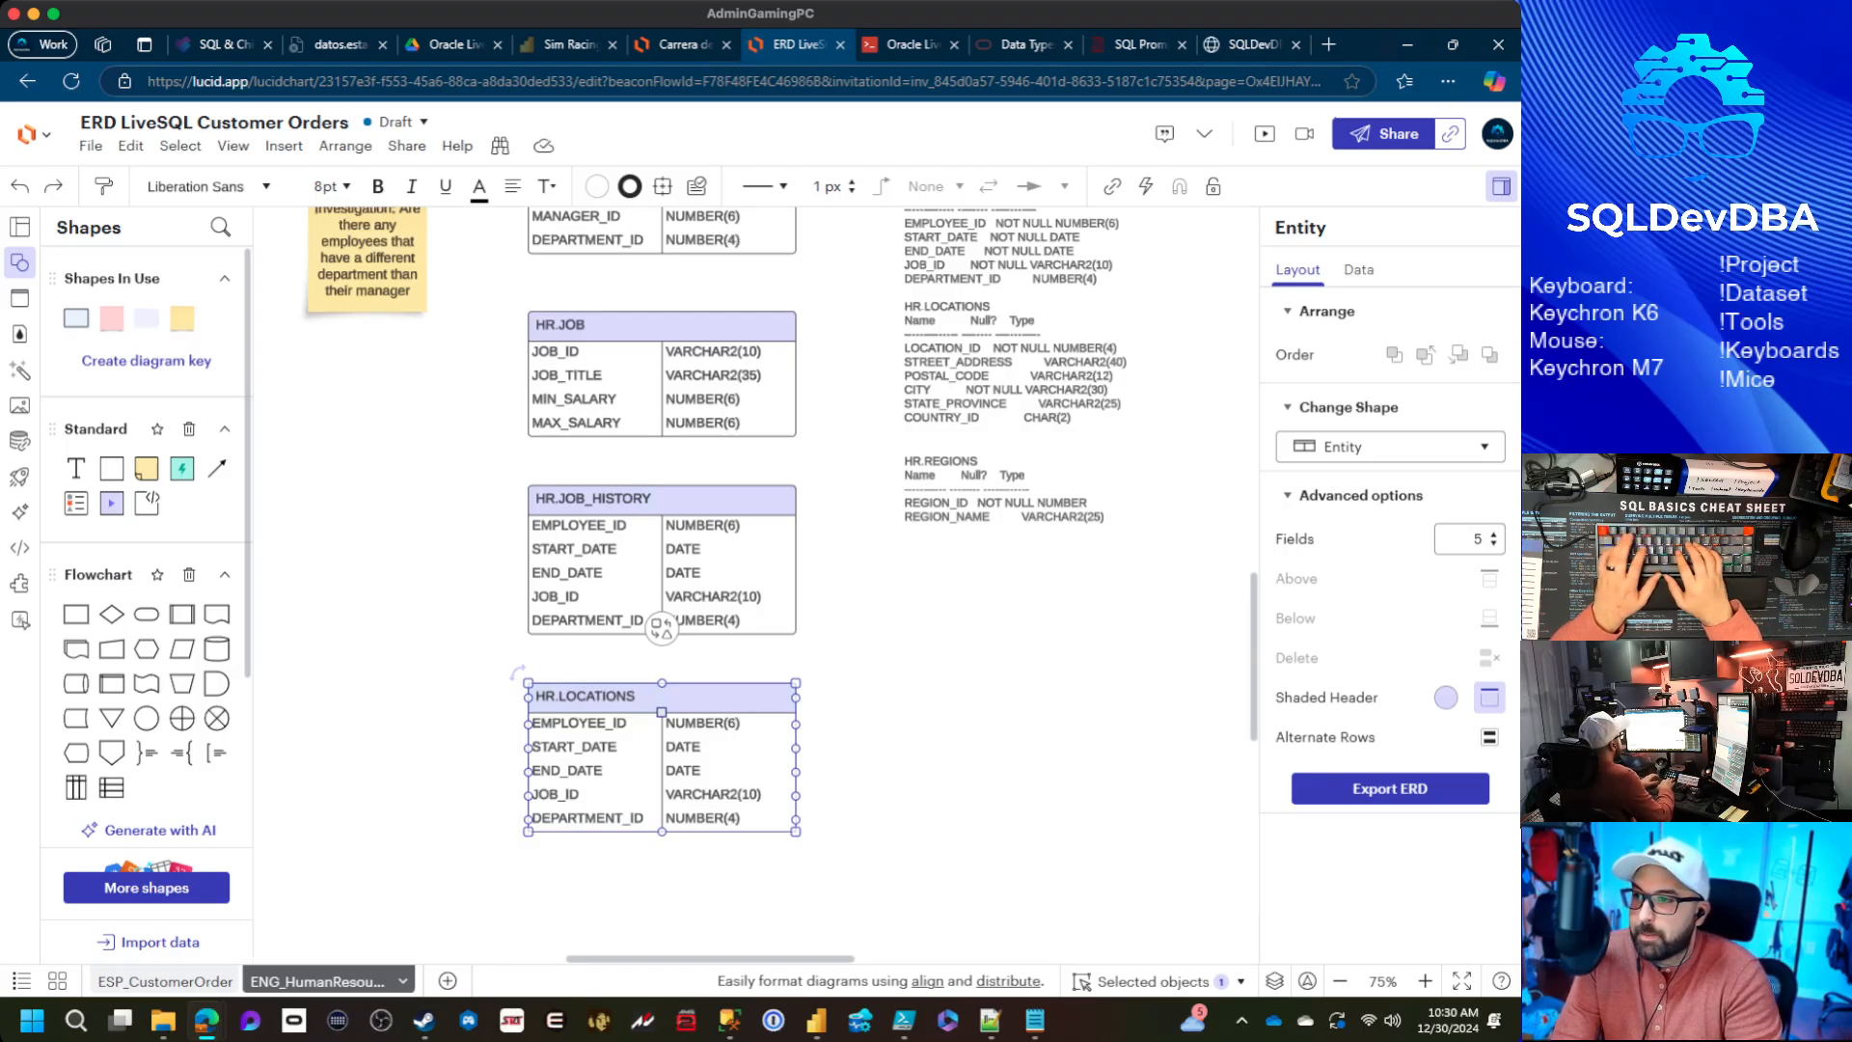
Set the first field of the HR.LOCATIONS entity to LOCATION_ID with the type NUMBER(4)
key(Tab)
text(LOCATION_ID)
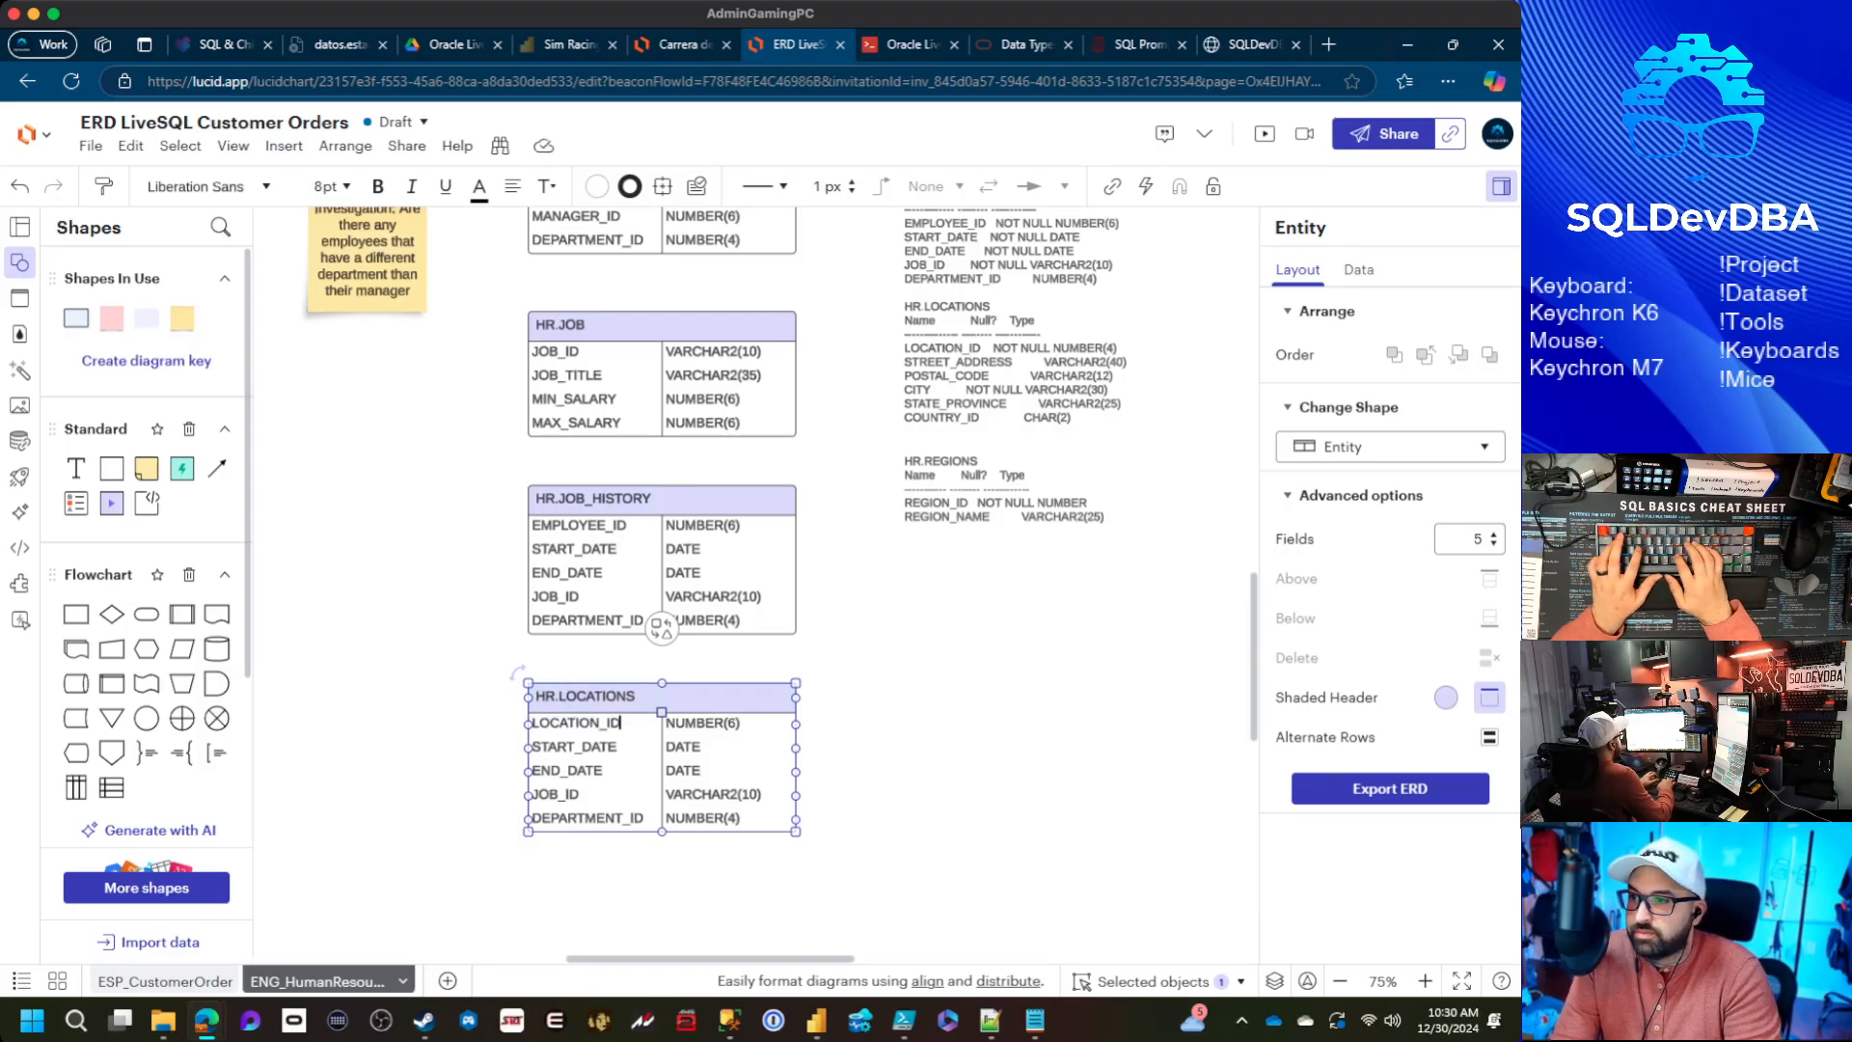
key(Tab)
text(NUMBER()
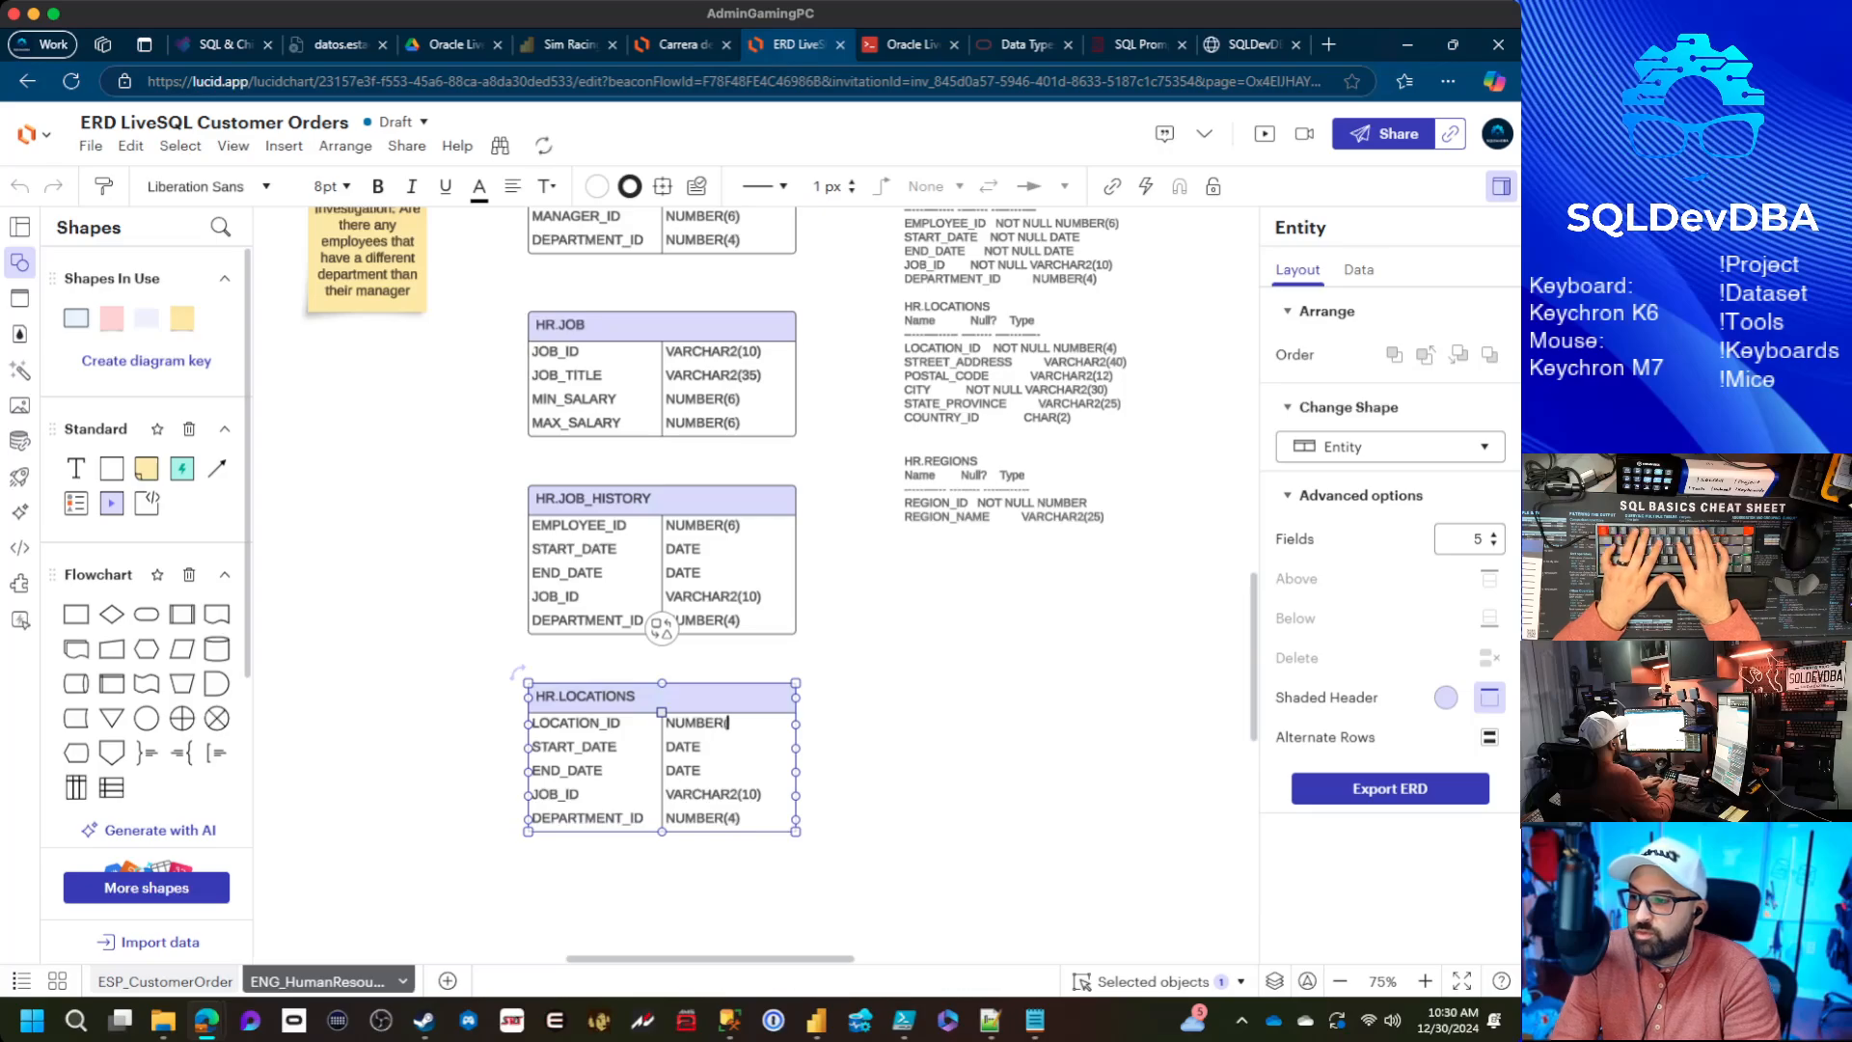
text(4))
Set the second field of the HR.LOCATIONS entity to STREET_ADDRESS with the type VARCHAR2(40)
key(Tab)
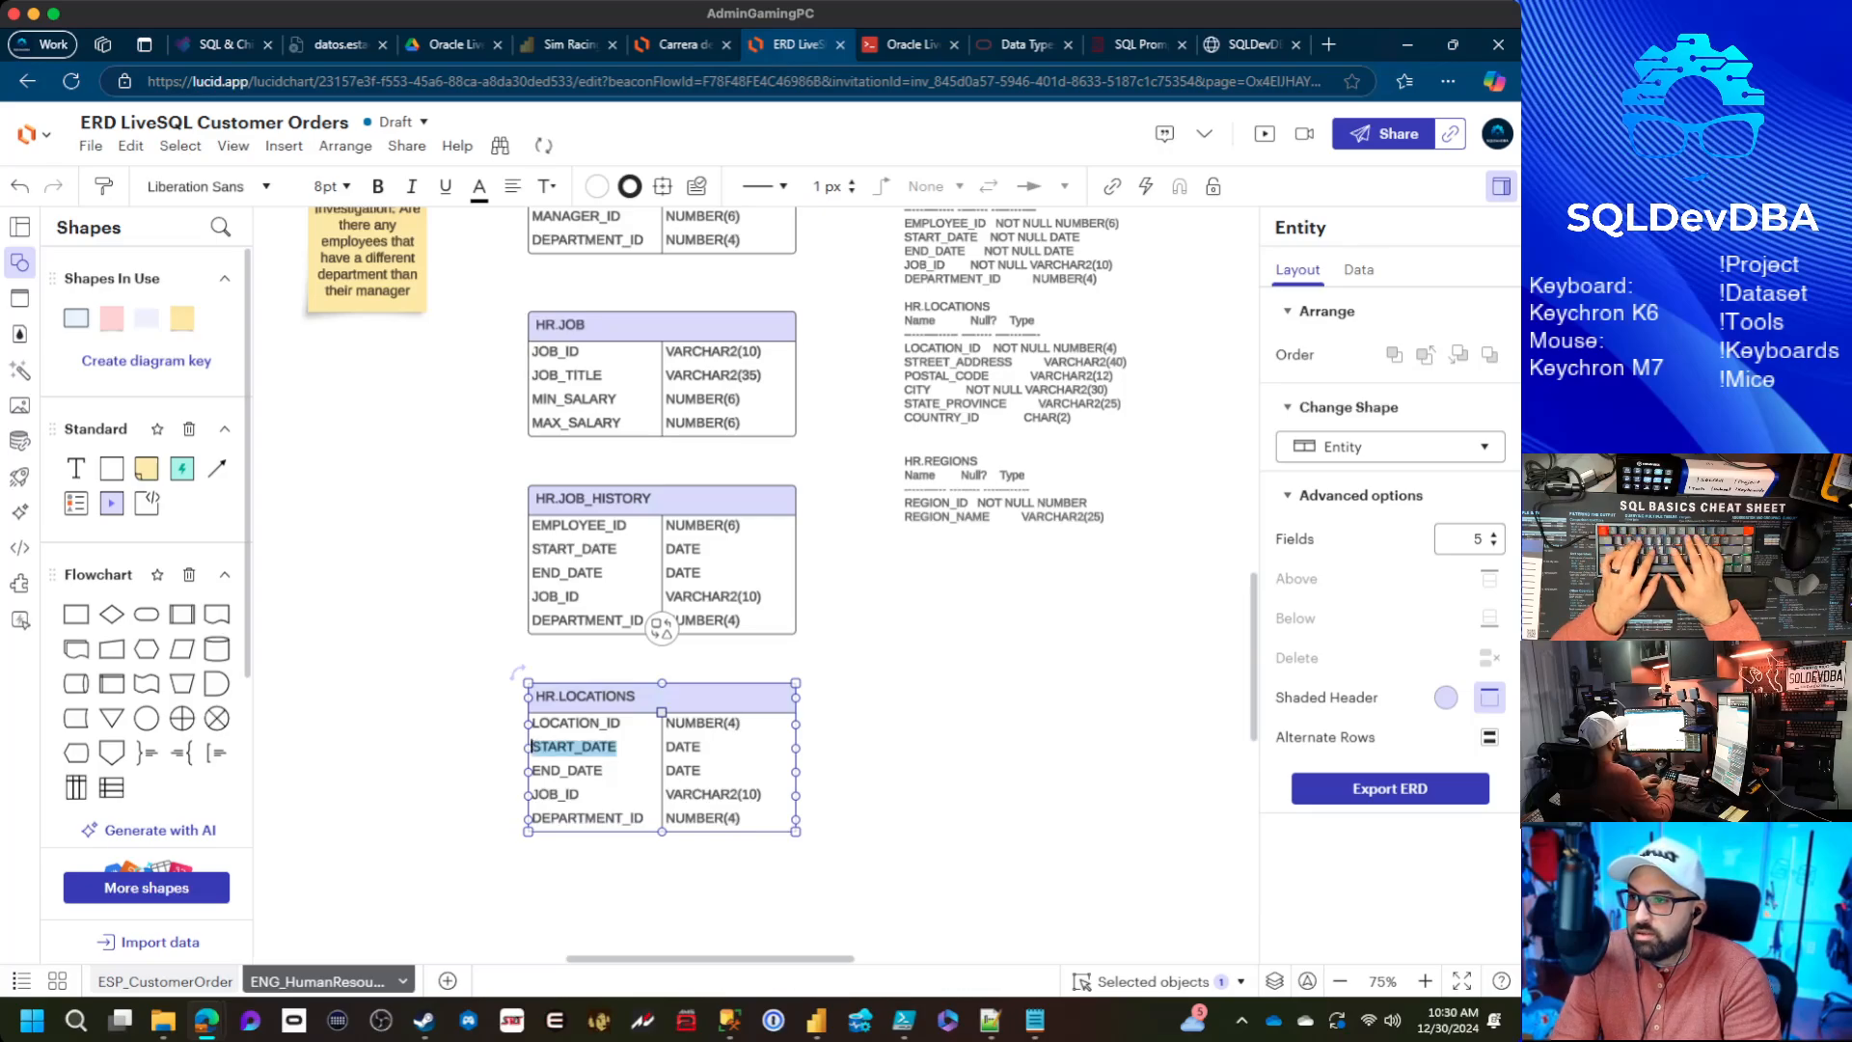
text(STREE)
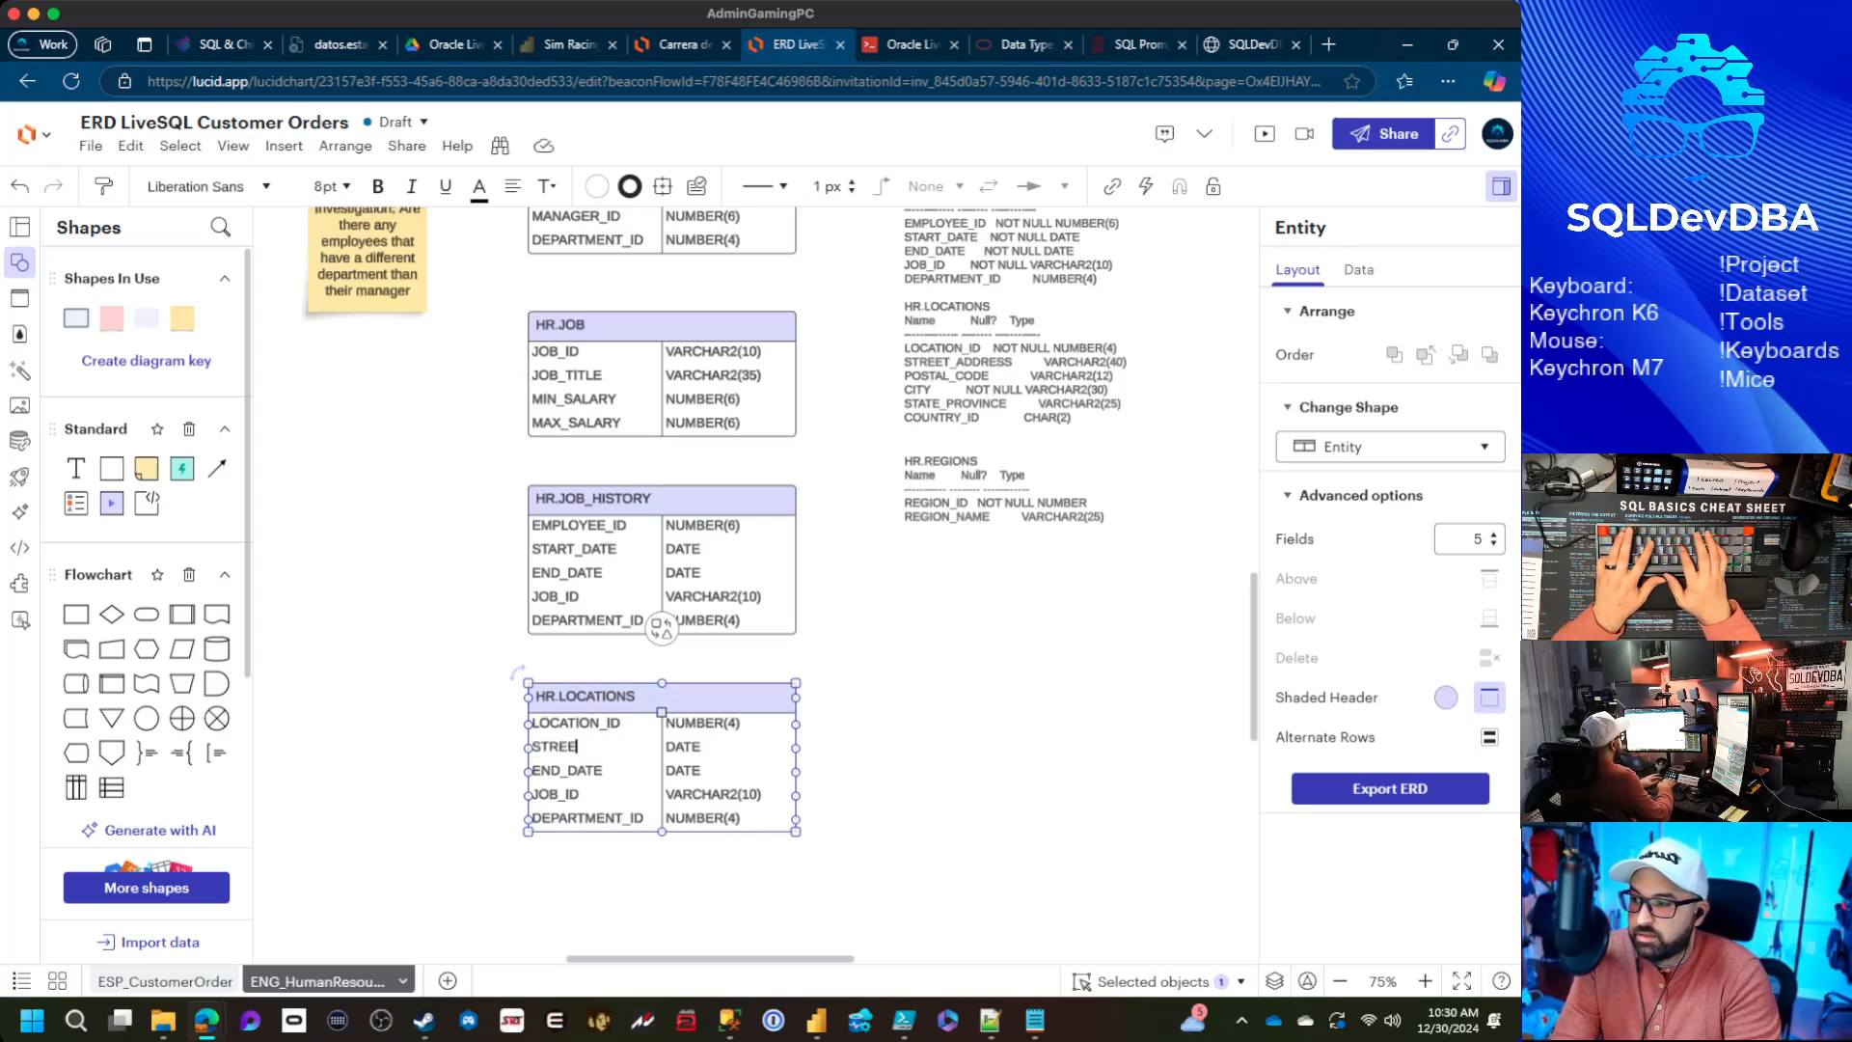
text(T_ADDRES)
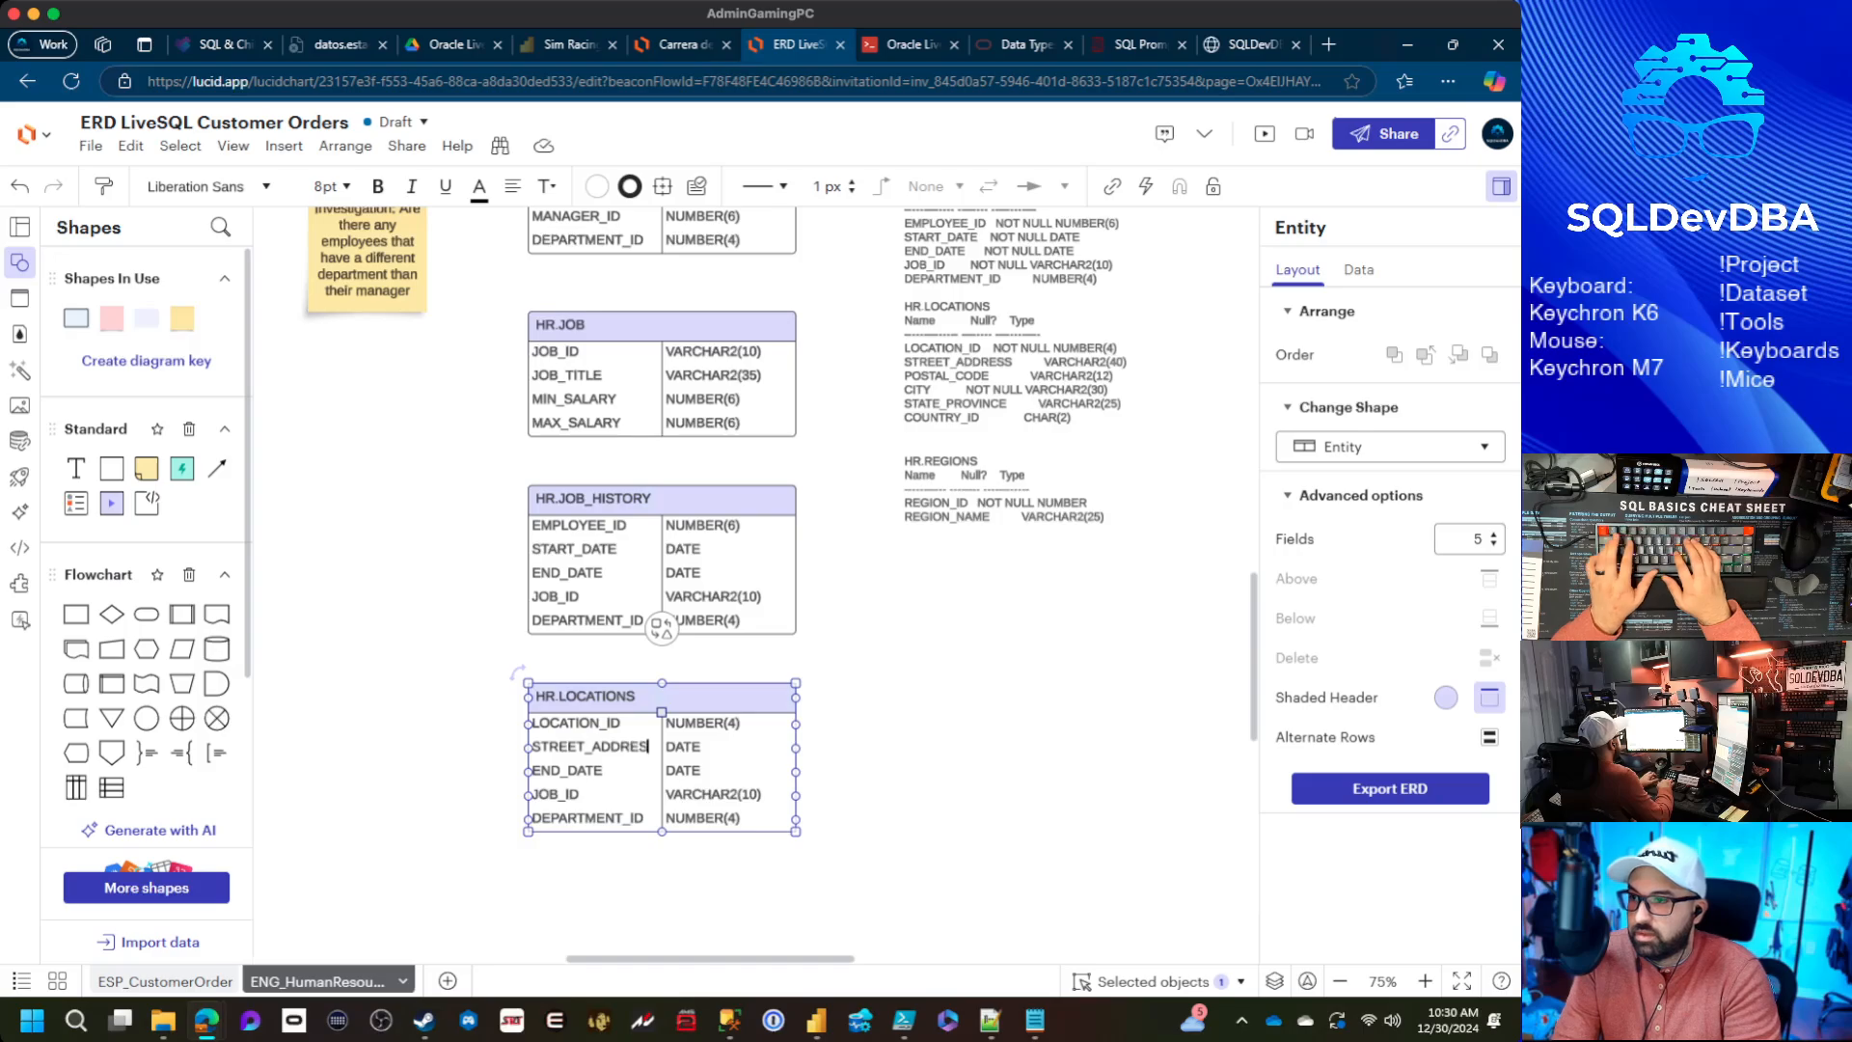
text(S)
key(Tab)
text(VARCHA)
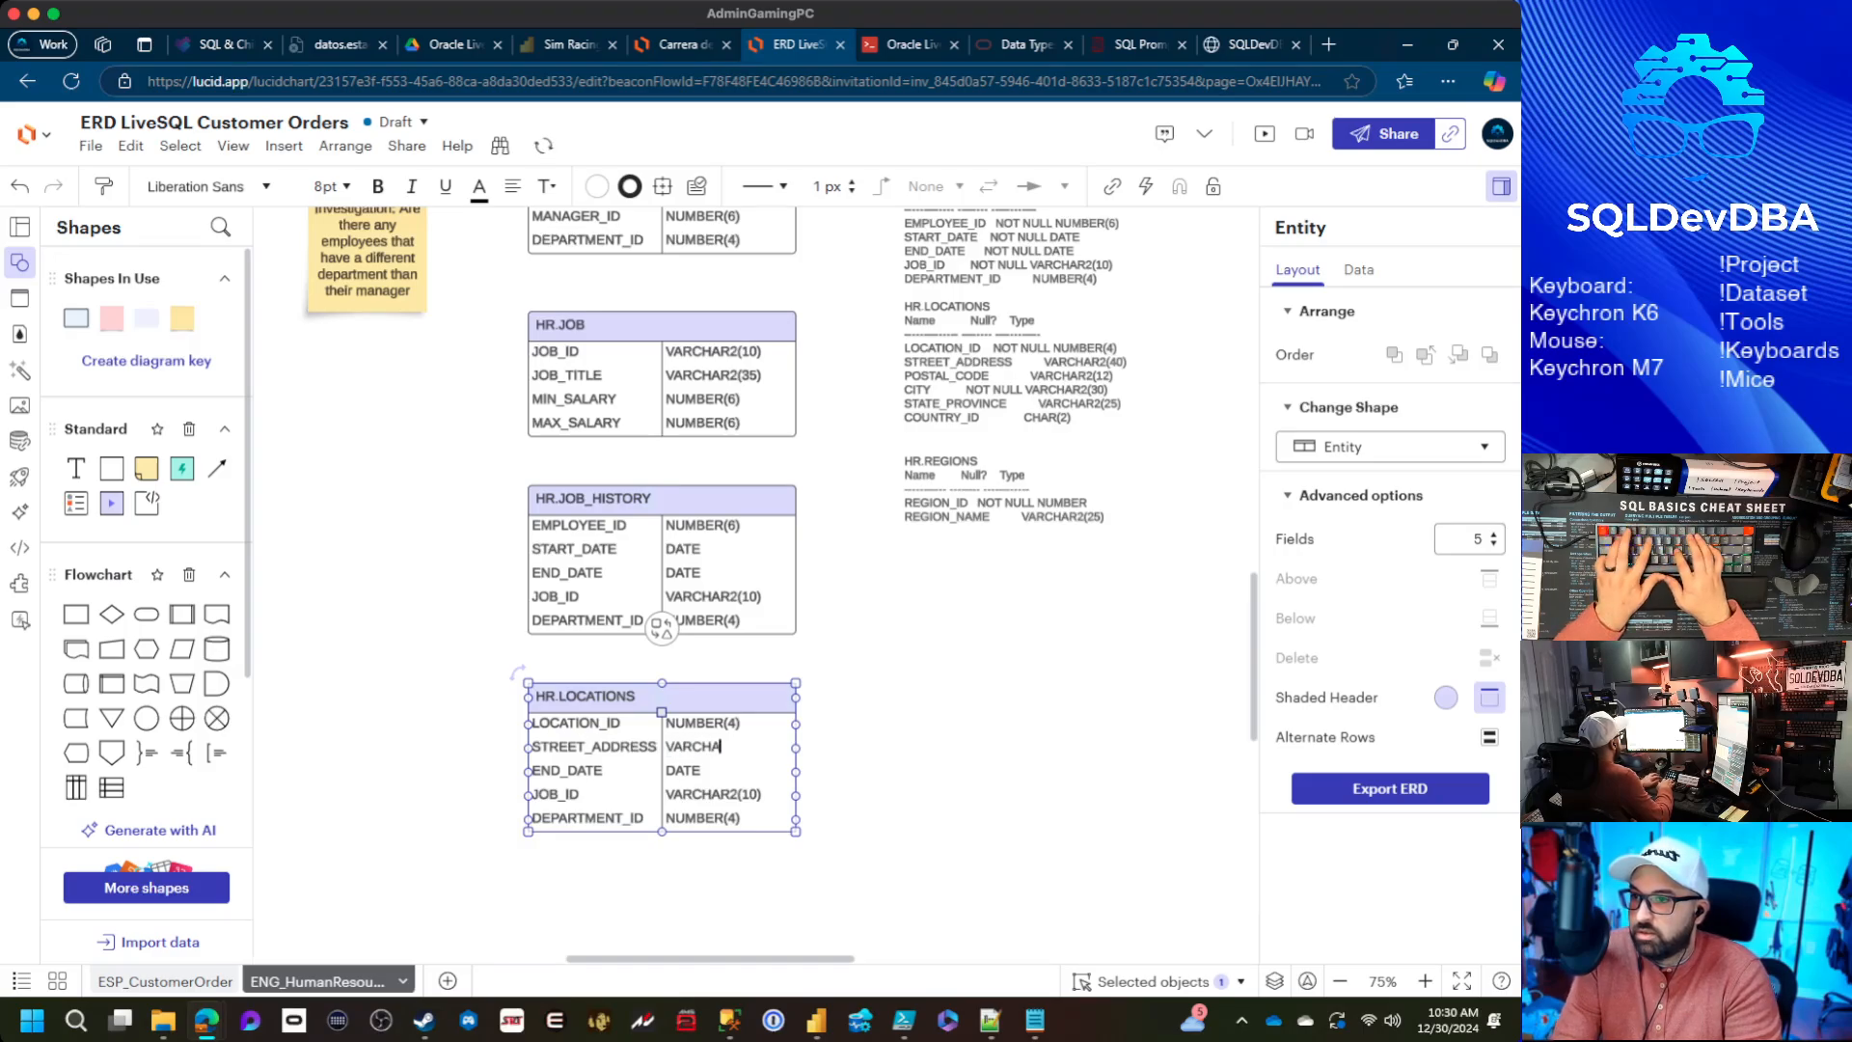
text(R2(40))
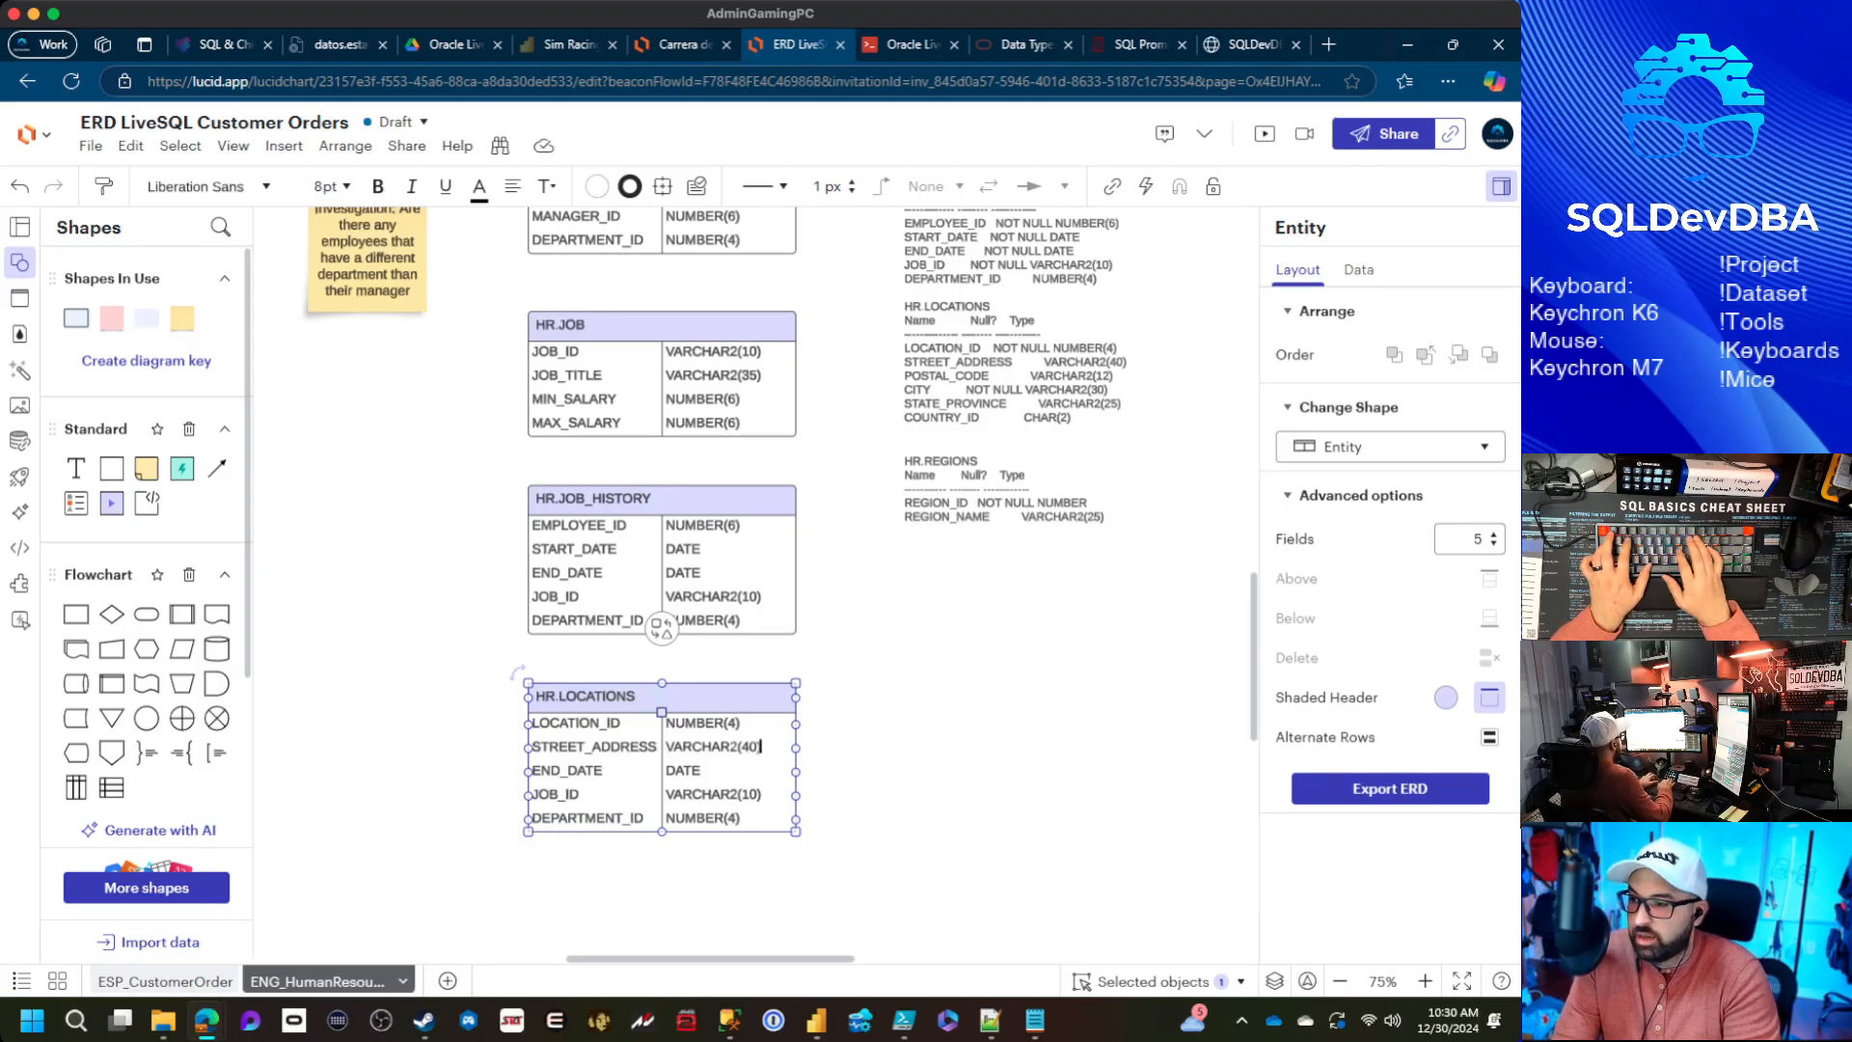
Set the third field of the HR.LOCATIONS entity to POSTAL_CODE with the type VARCHAR(12)
key(Tab)
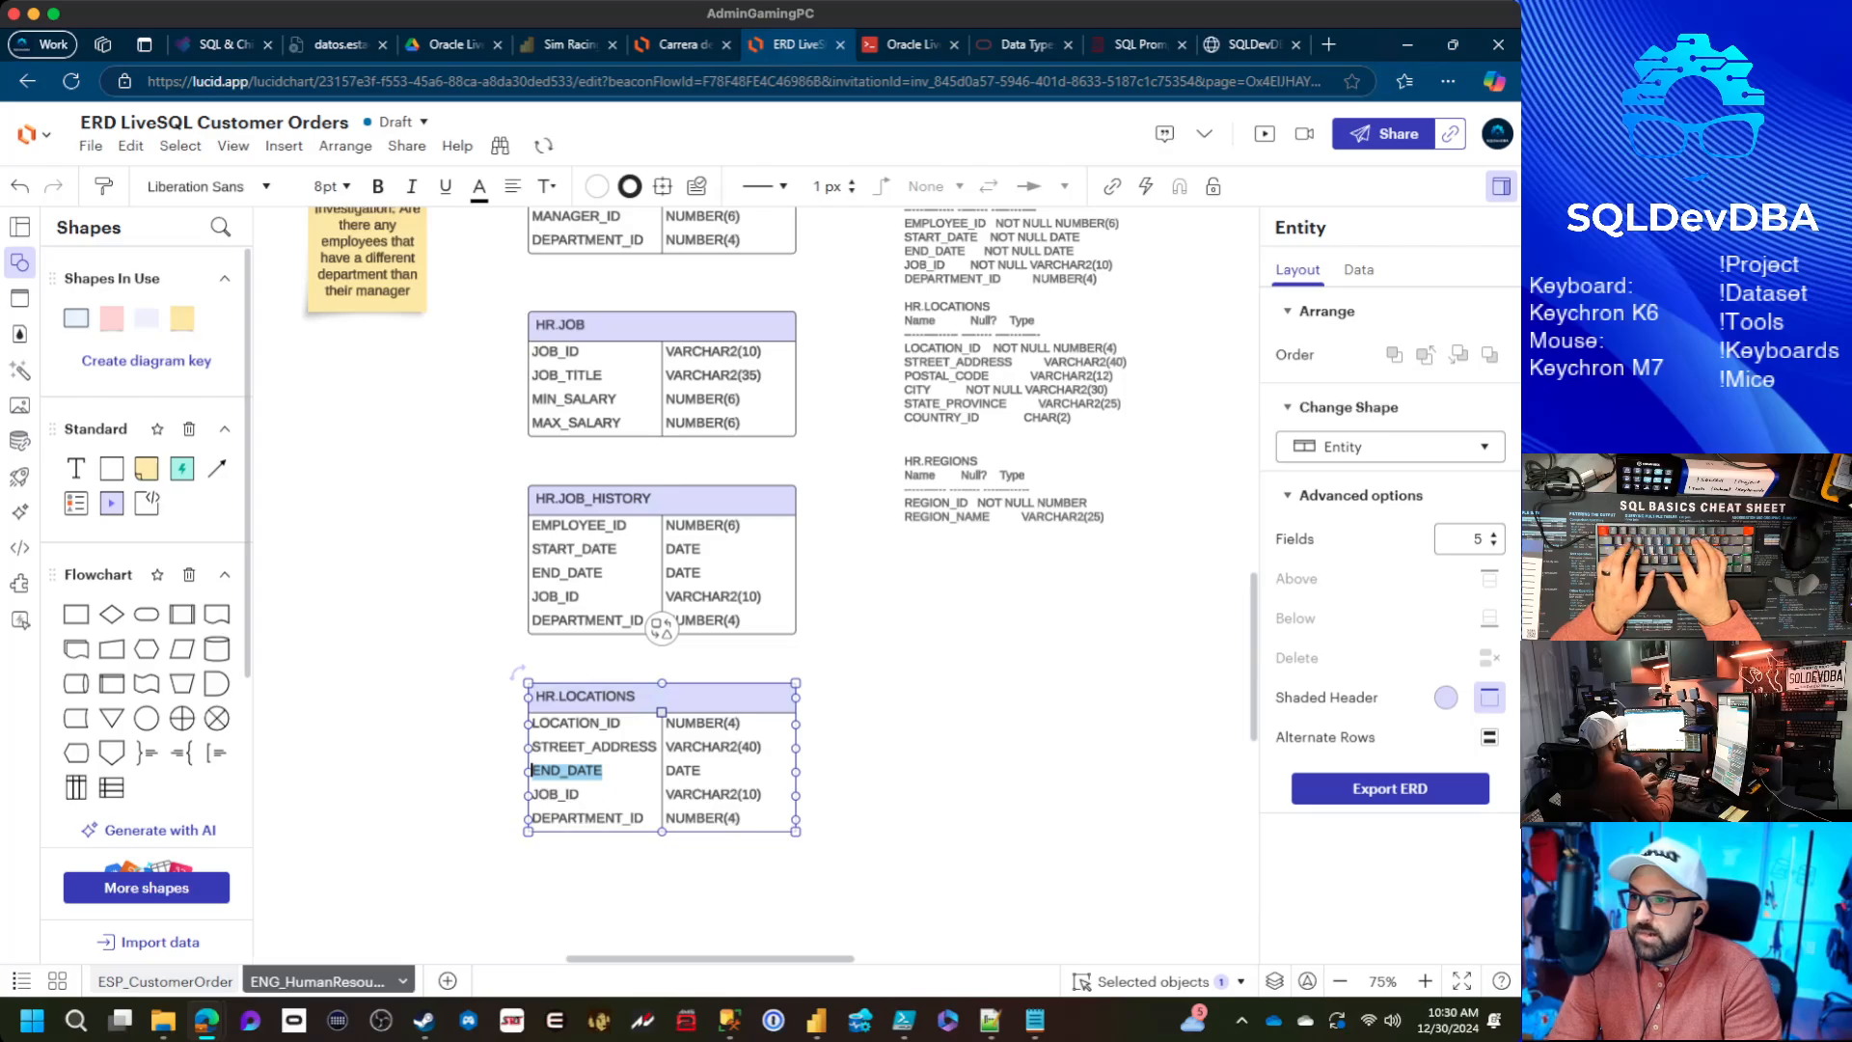
text(POSTAL_)
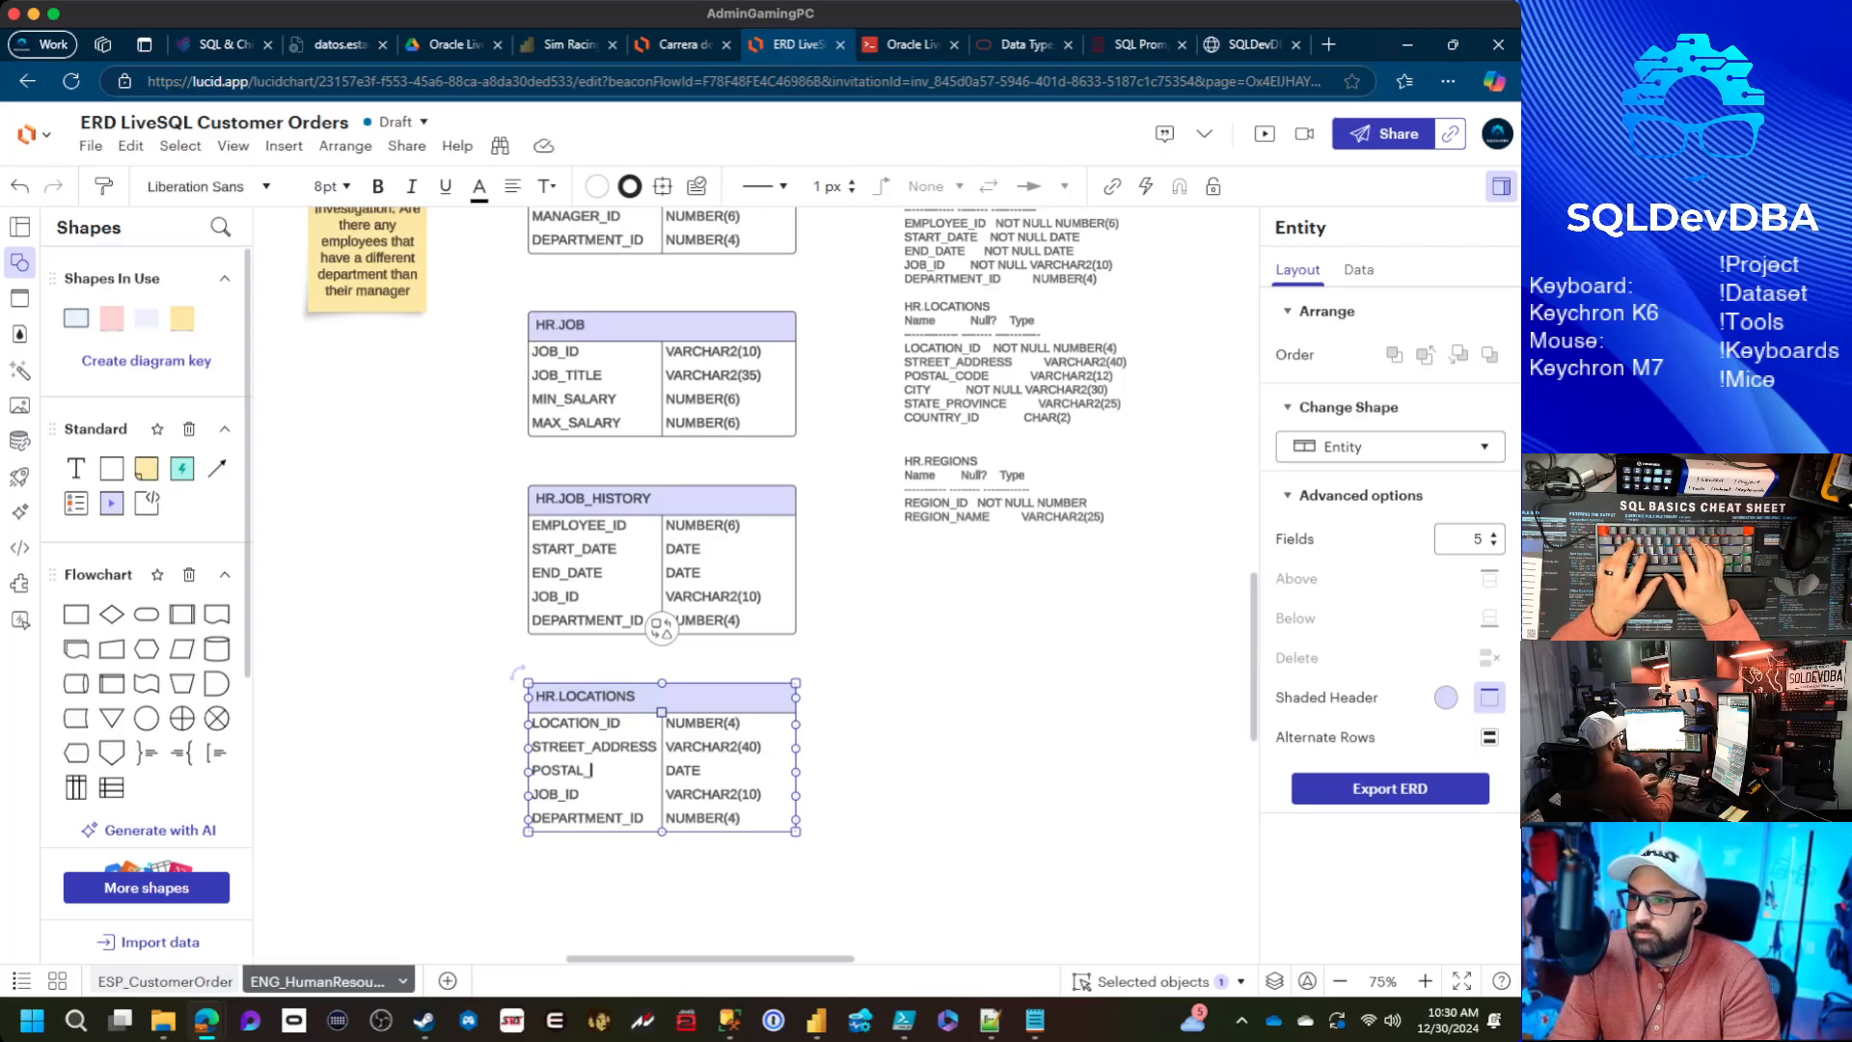
text(CODE)
key(Tab)
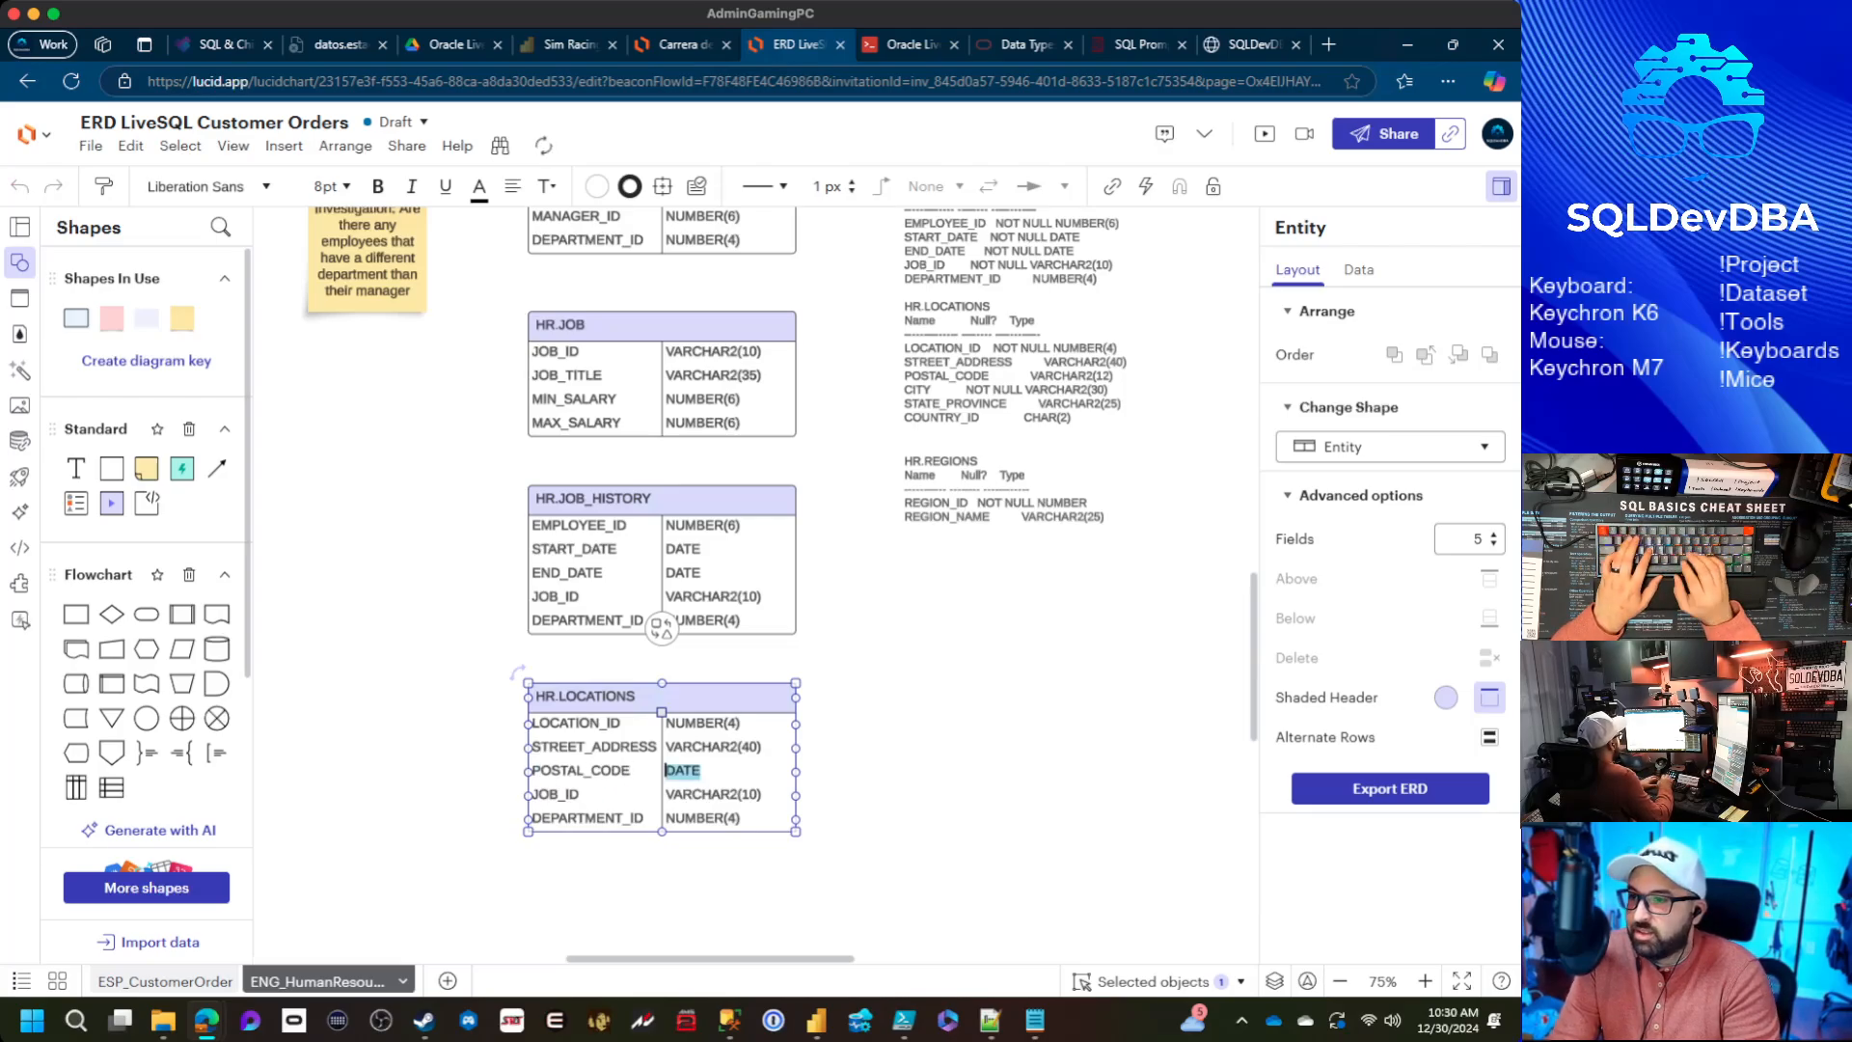
text(VARC)
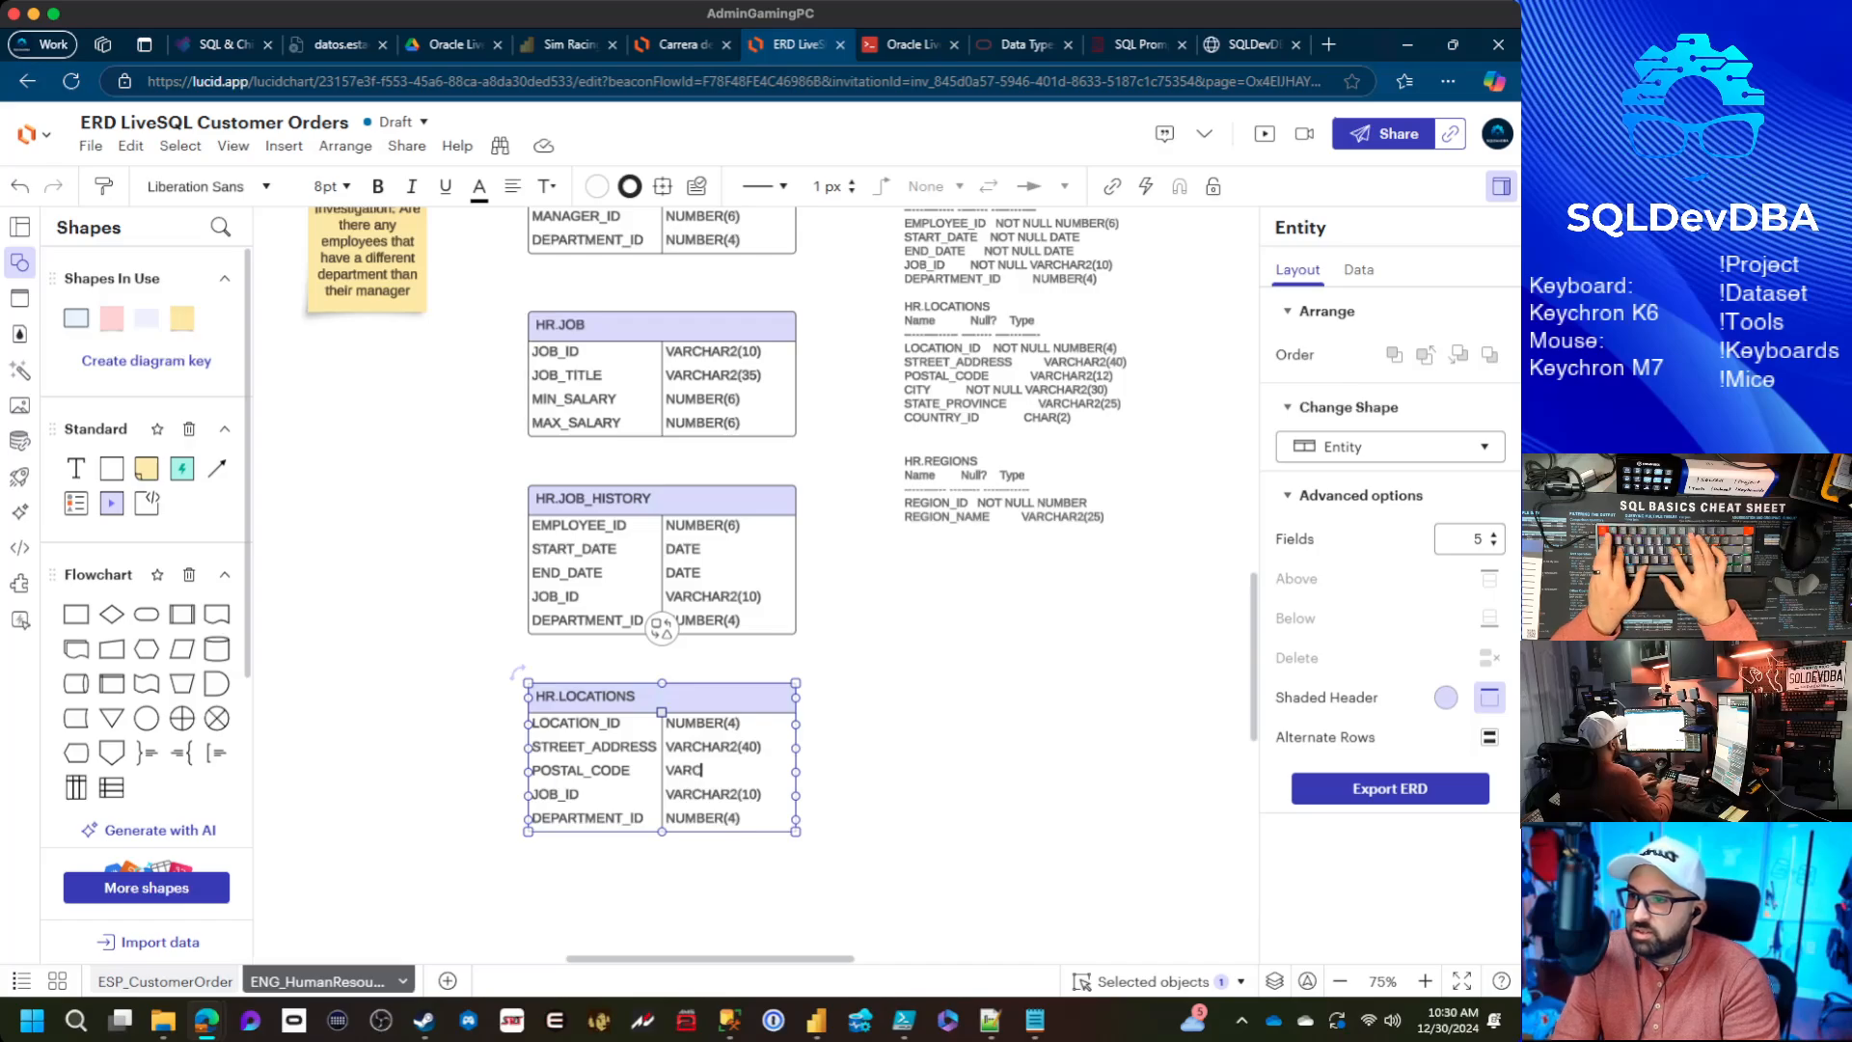
text(HA)
text((12))
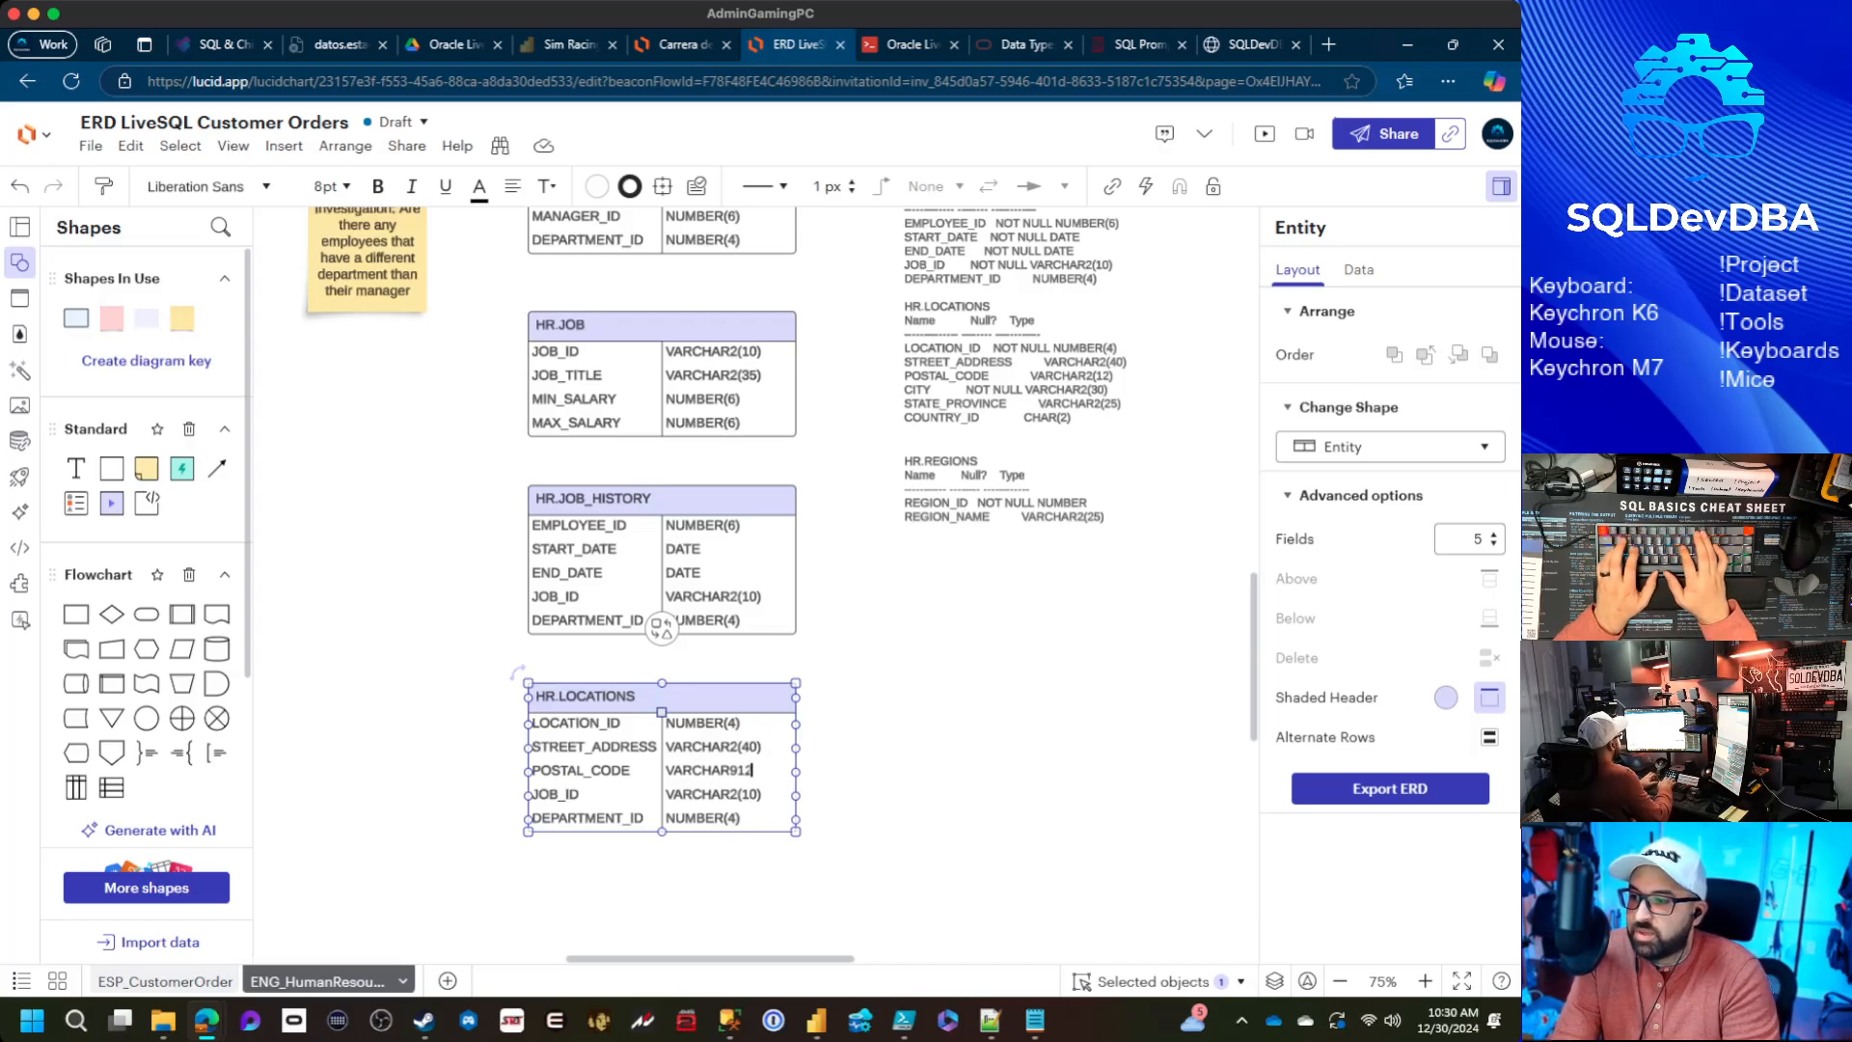
key(BackSpace)
key(BackSpace)
key(BackSpace)
key(BackSpace)
text((12))
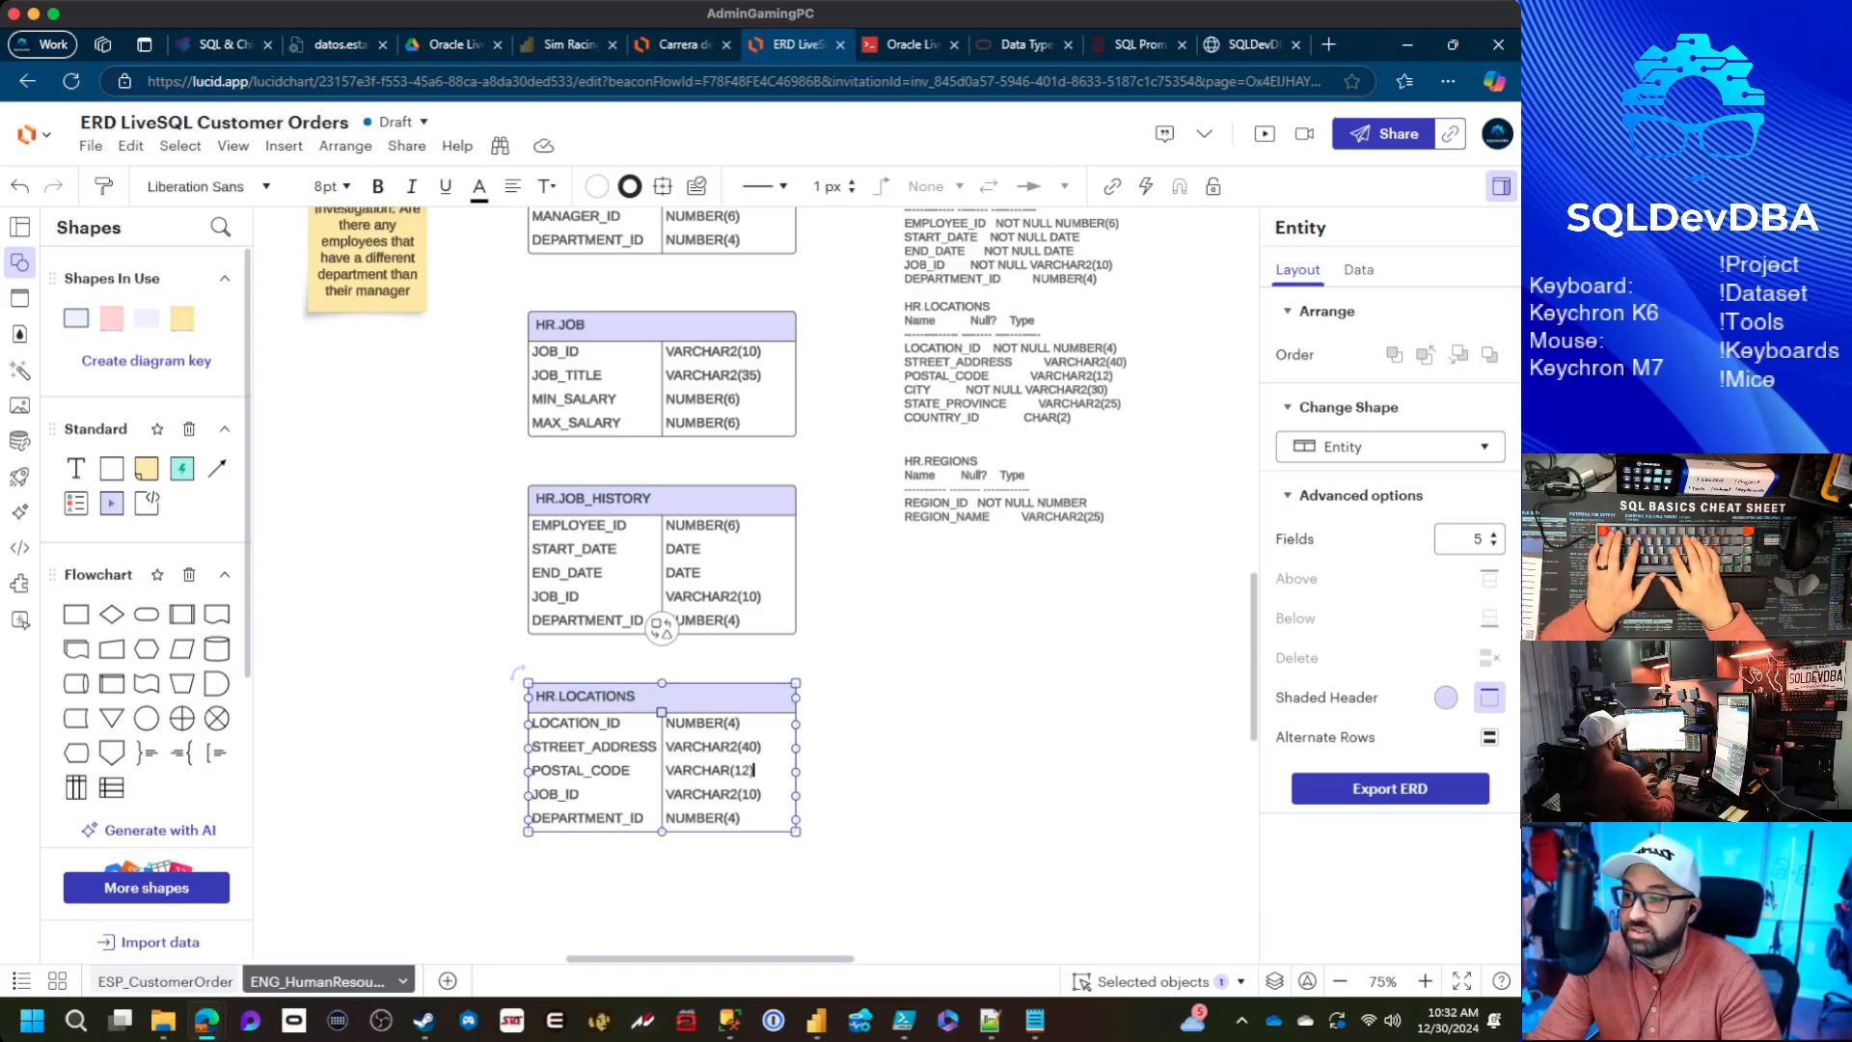
Set the fourth field of the HR.LOCATIONS entity to CITY with the type VARCHAR2(30)
key(Tab)
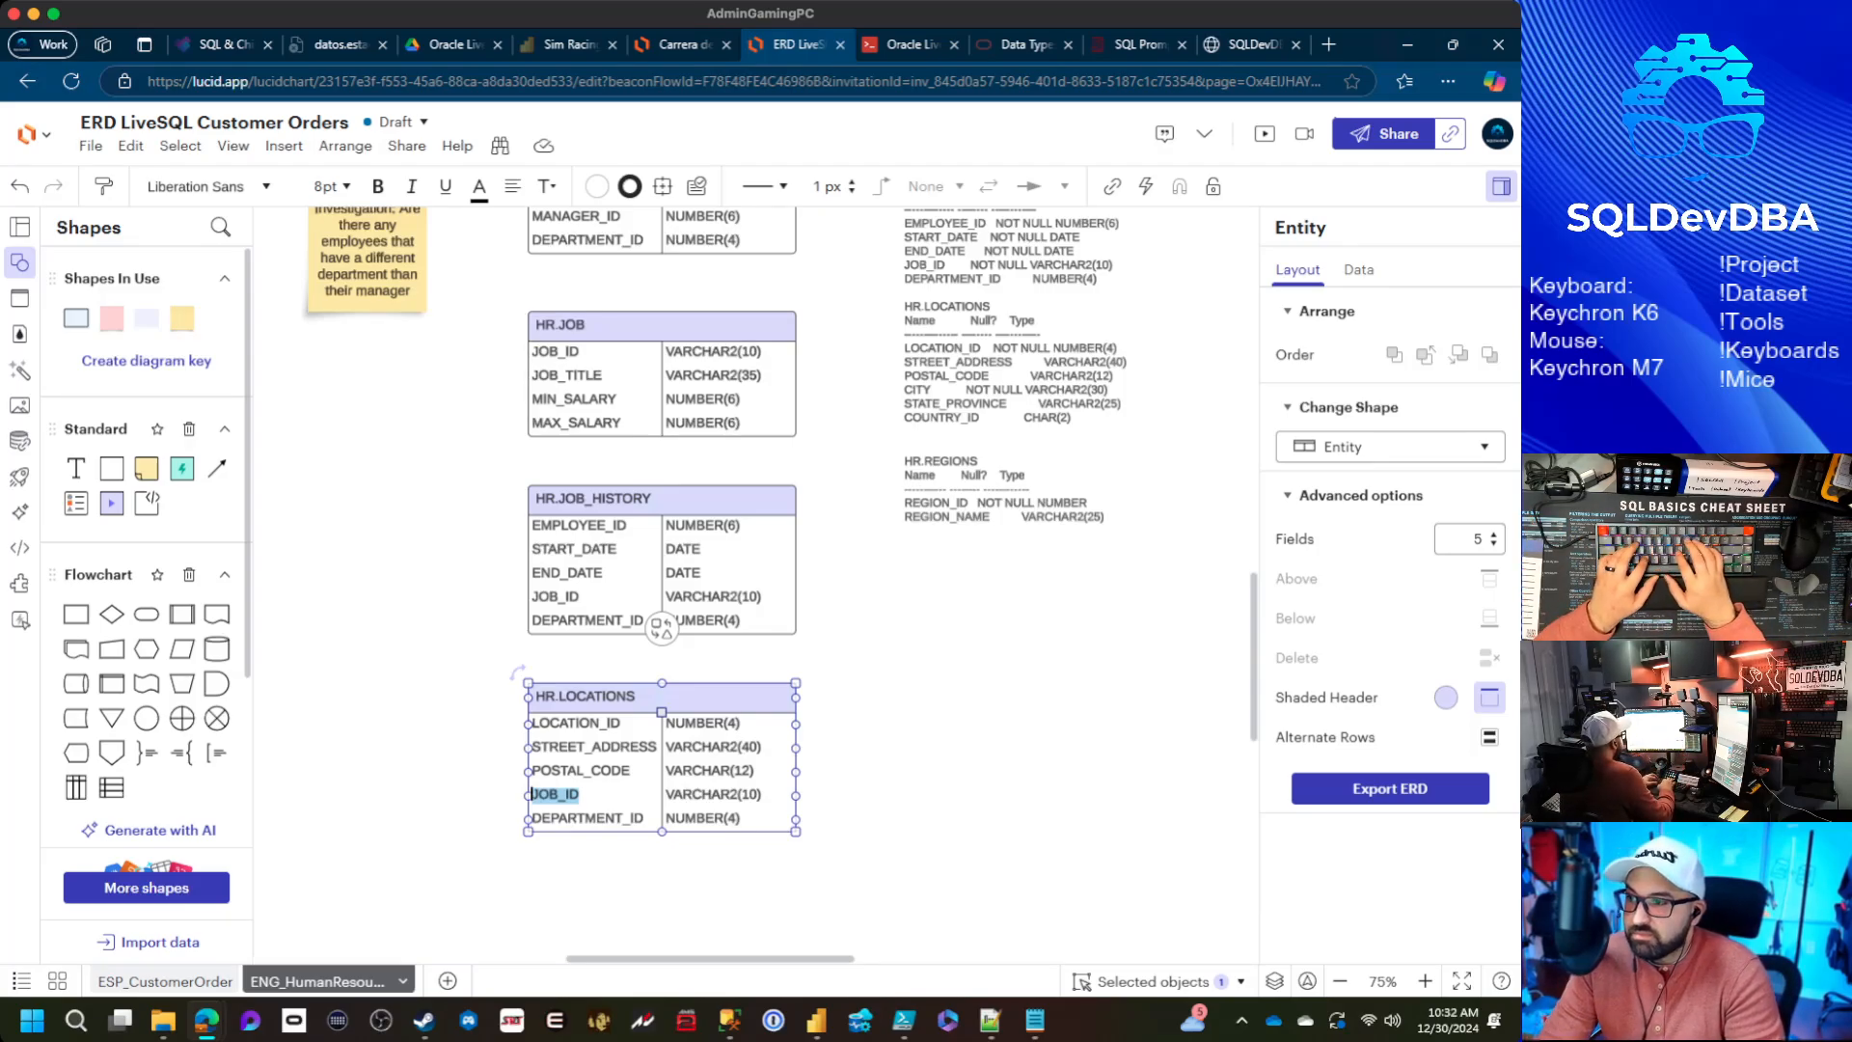
text(CITY)
key(Tab)
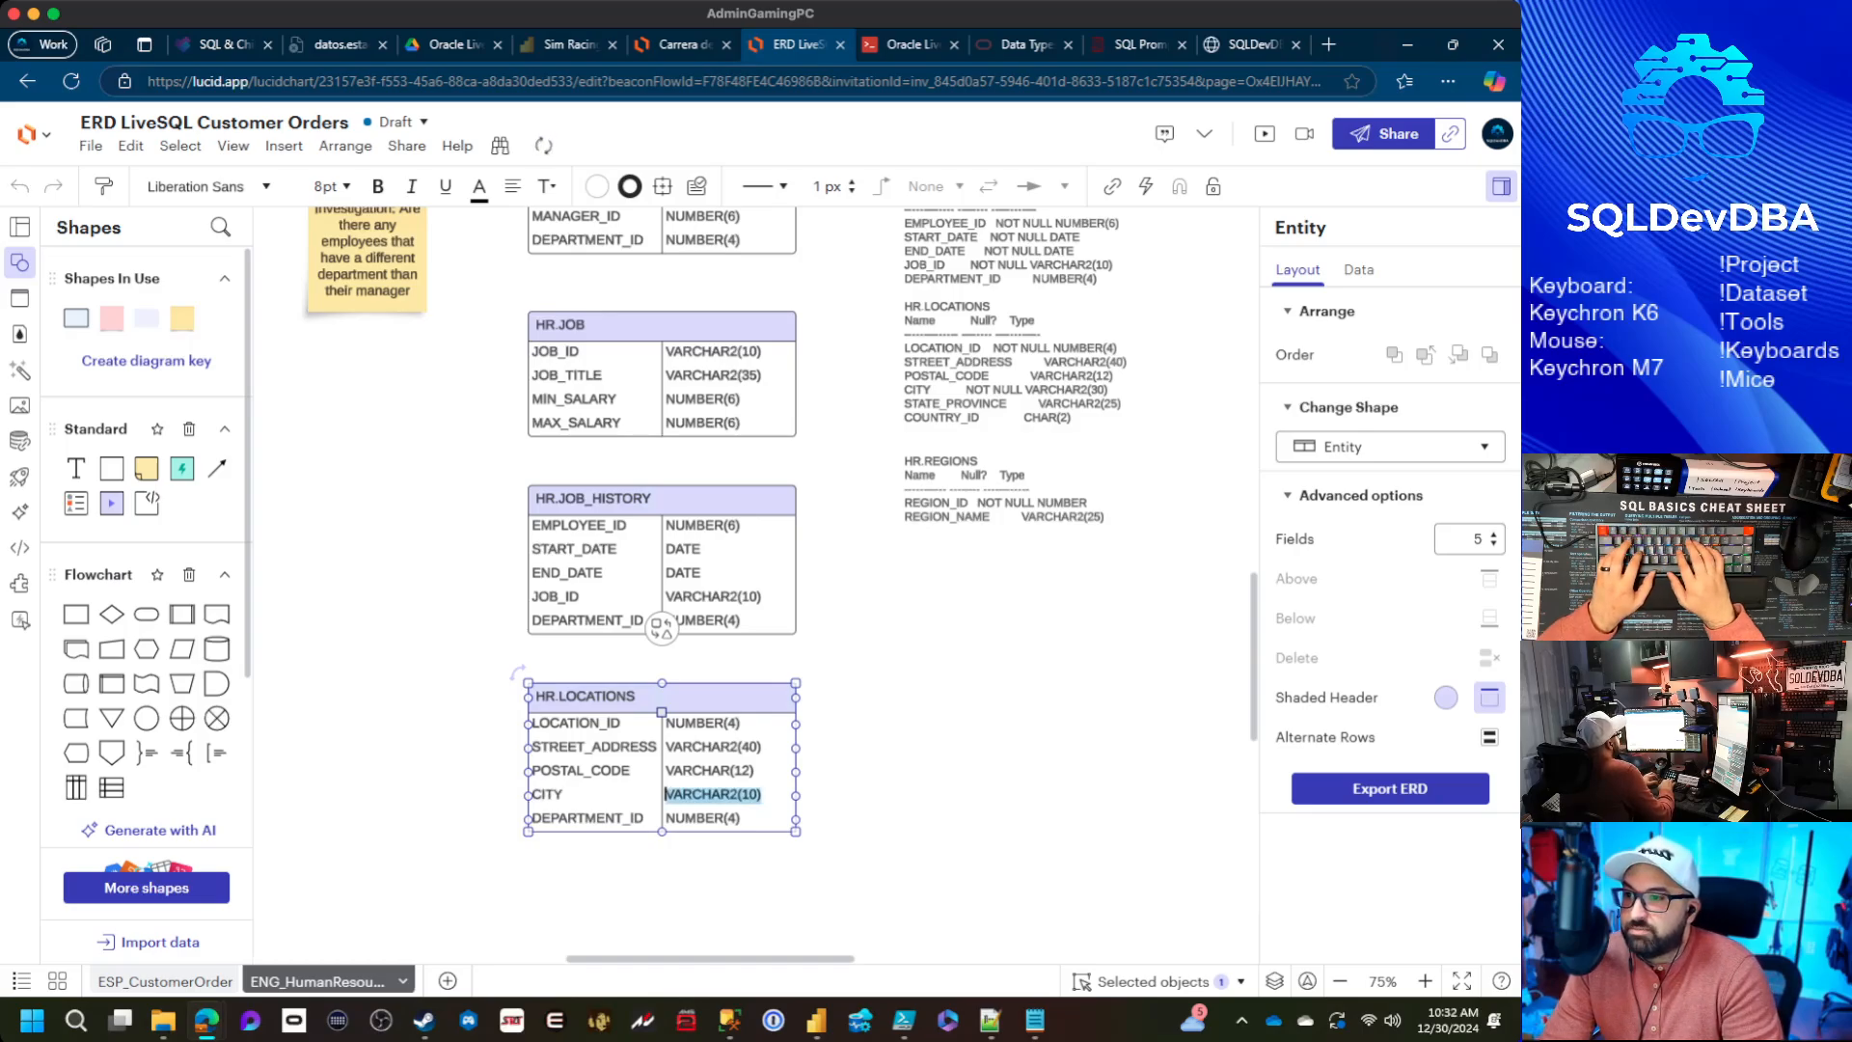
text(VARCHAR)
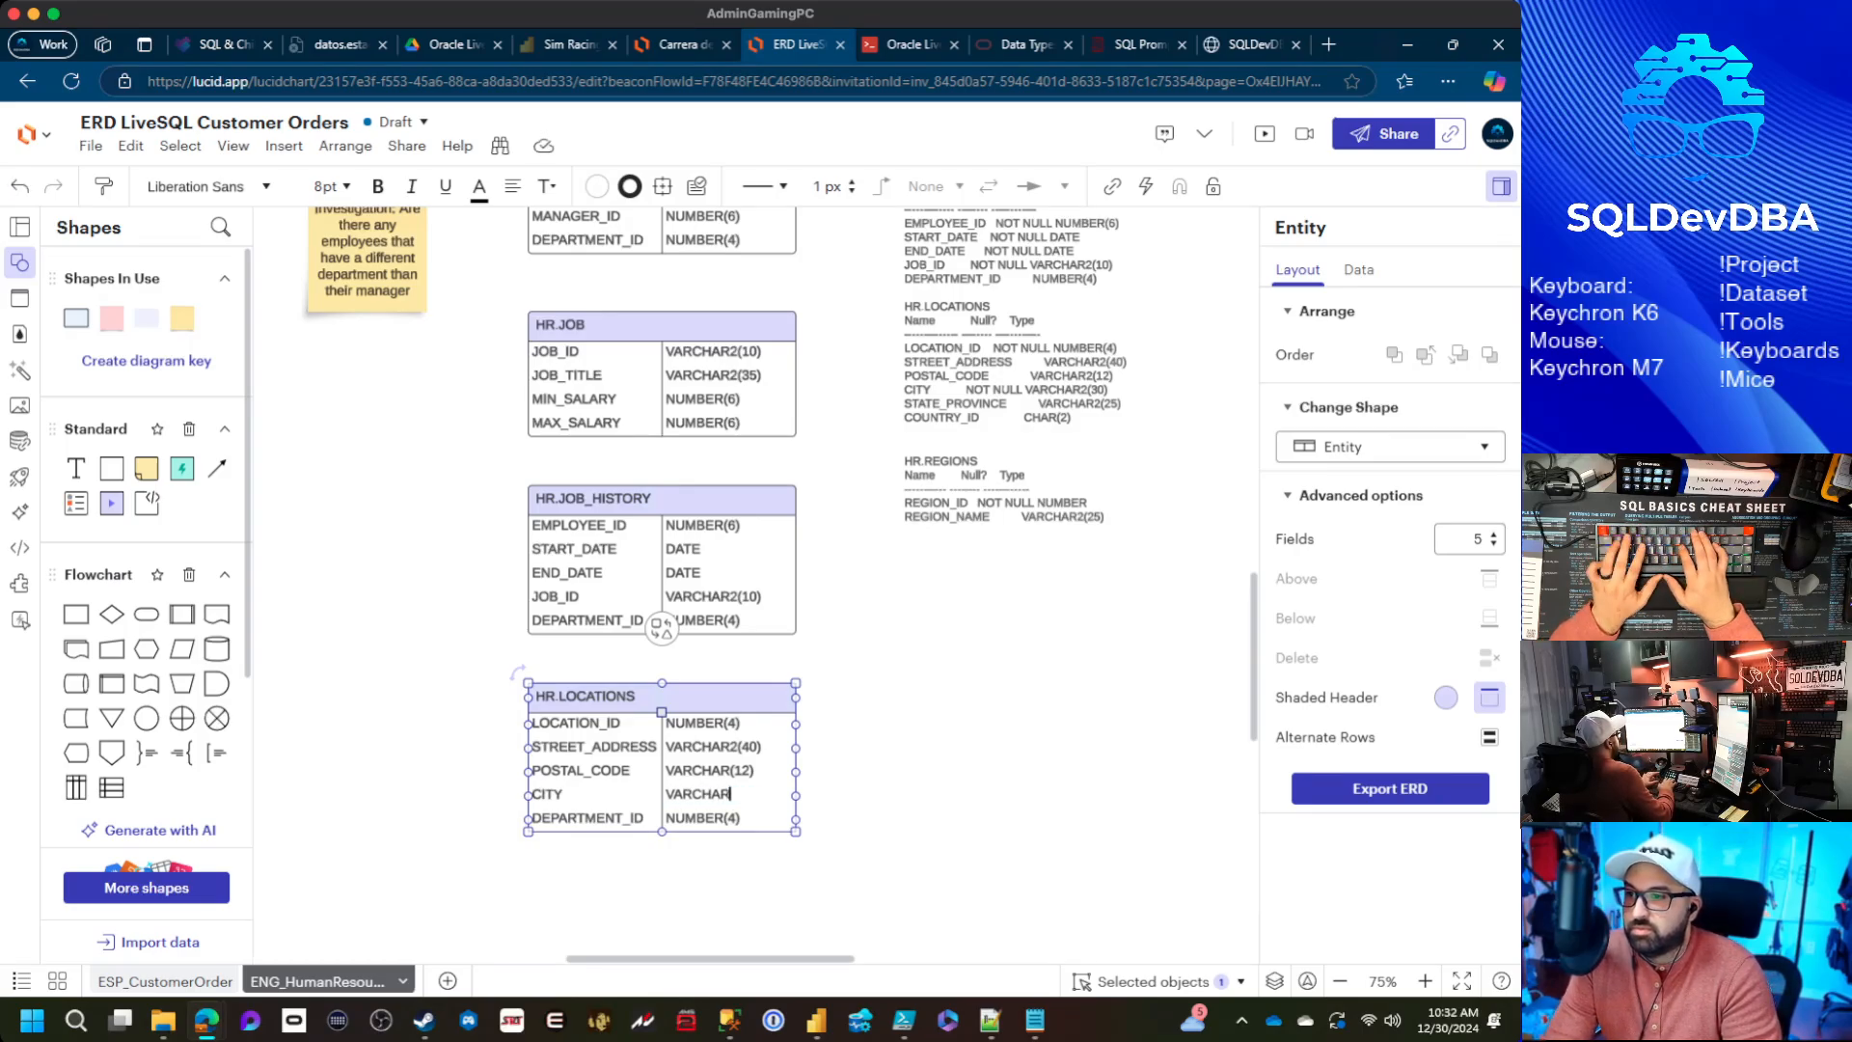
text(2(30))
Set the fifth field of the HR.LOCATIONS entity to STATE_PROVINCE with the type VARCHAR2(25)
key(Tab)
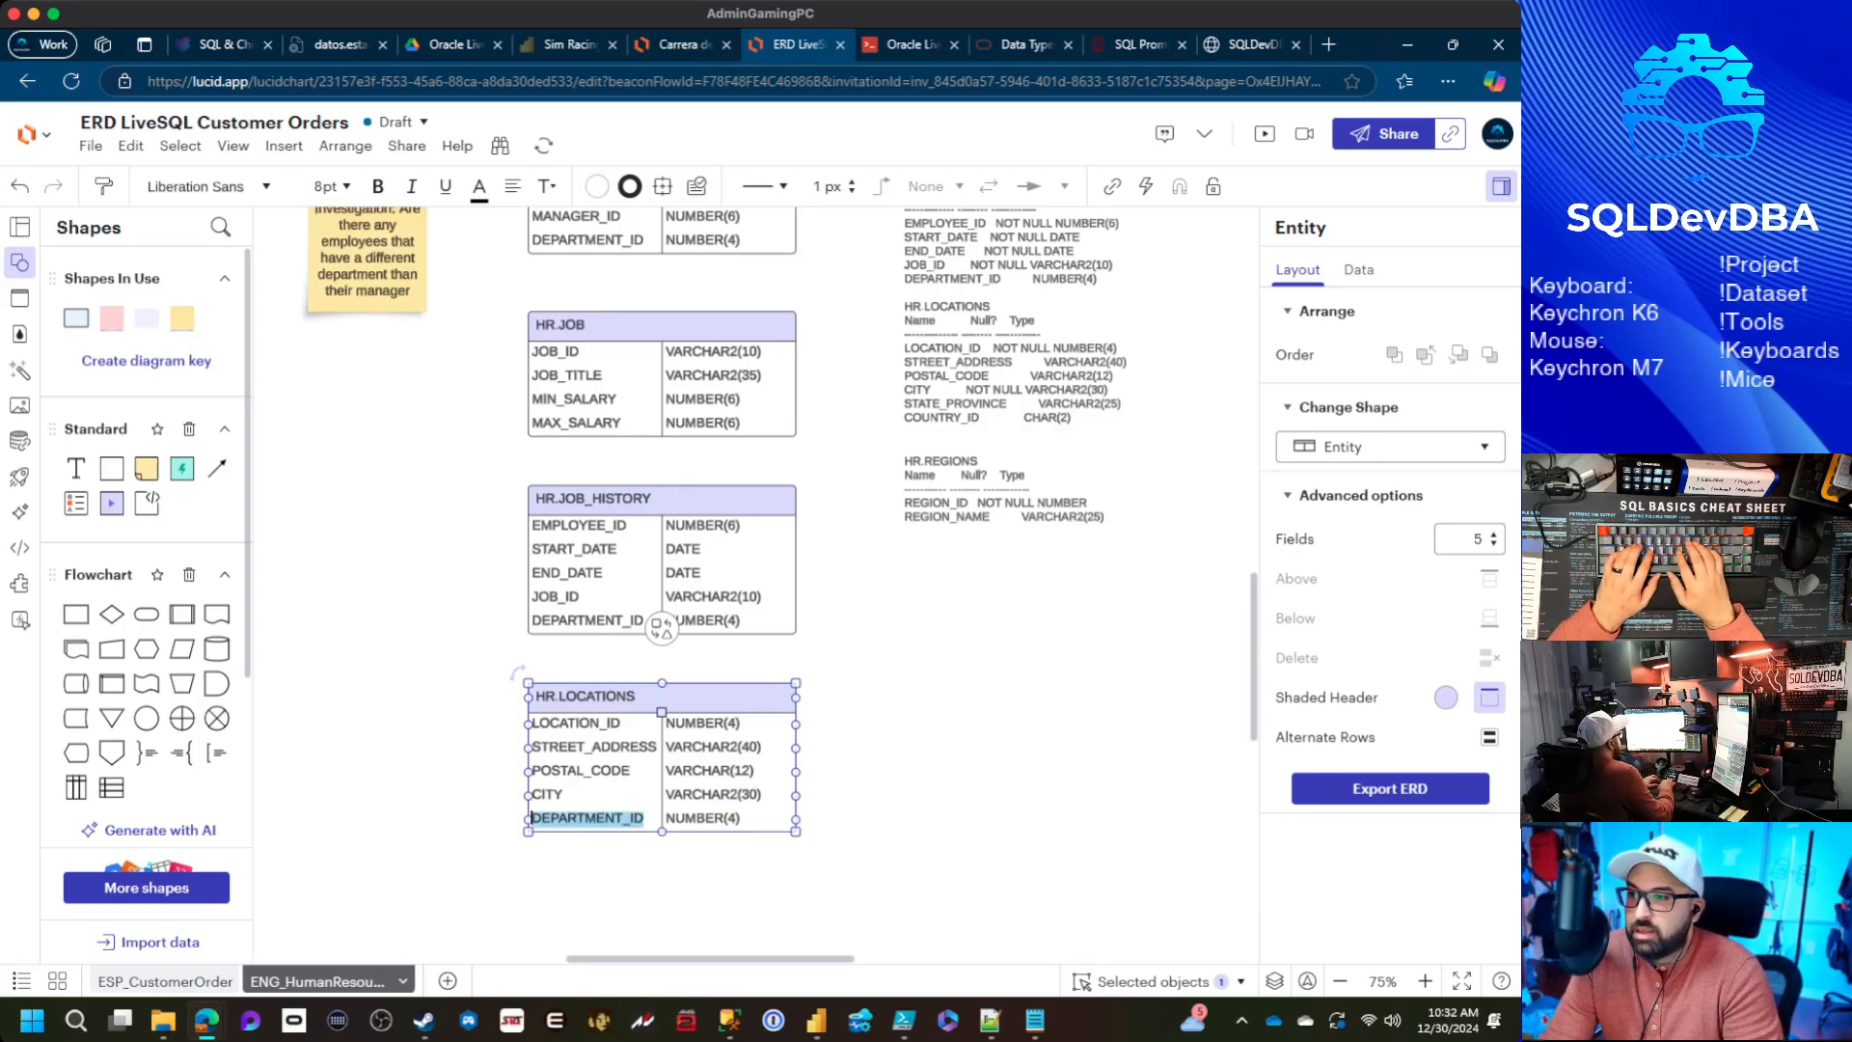
text(STA)
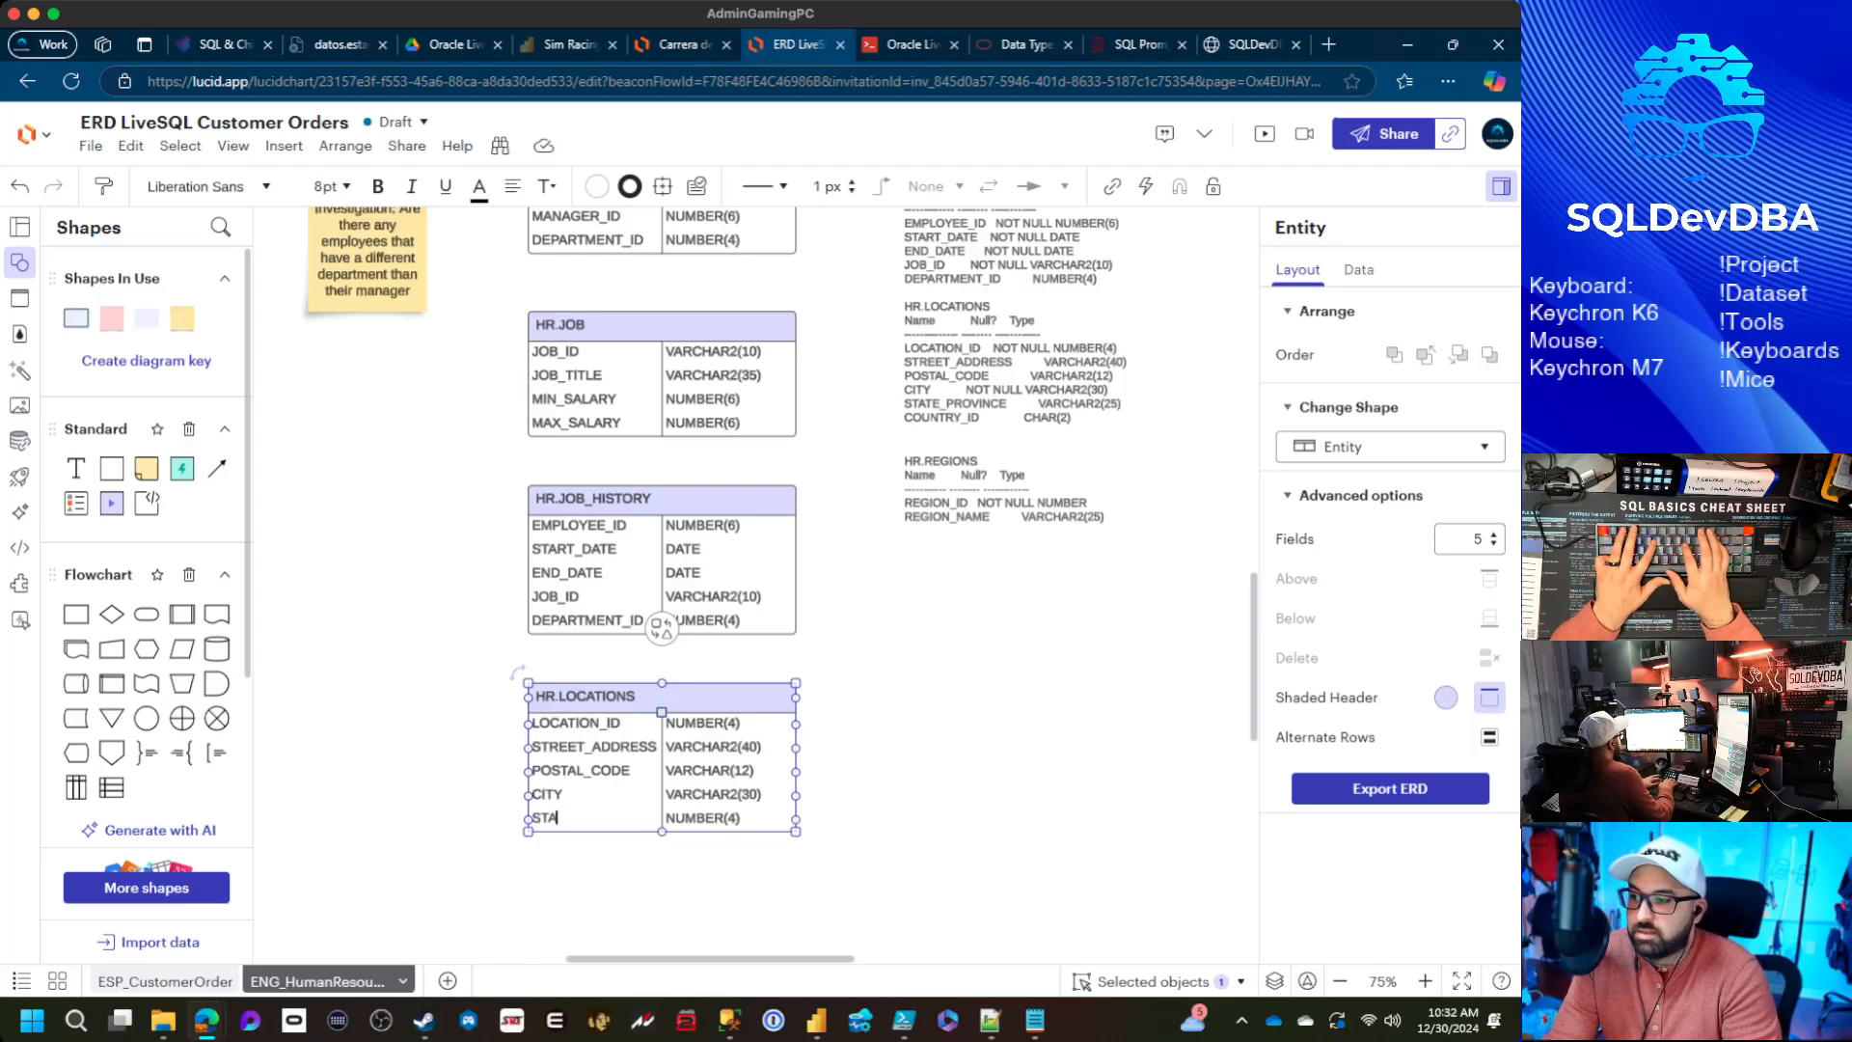
text(TE_PROVINCE)
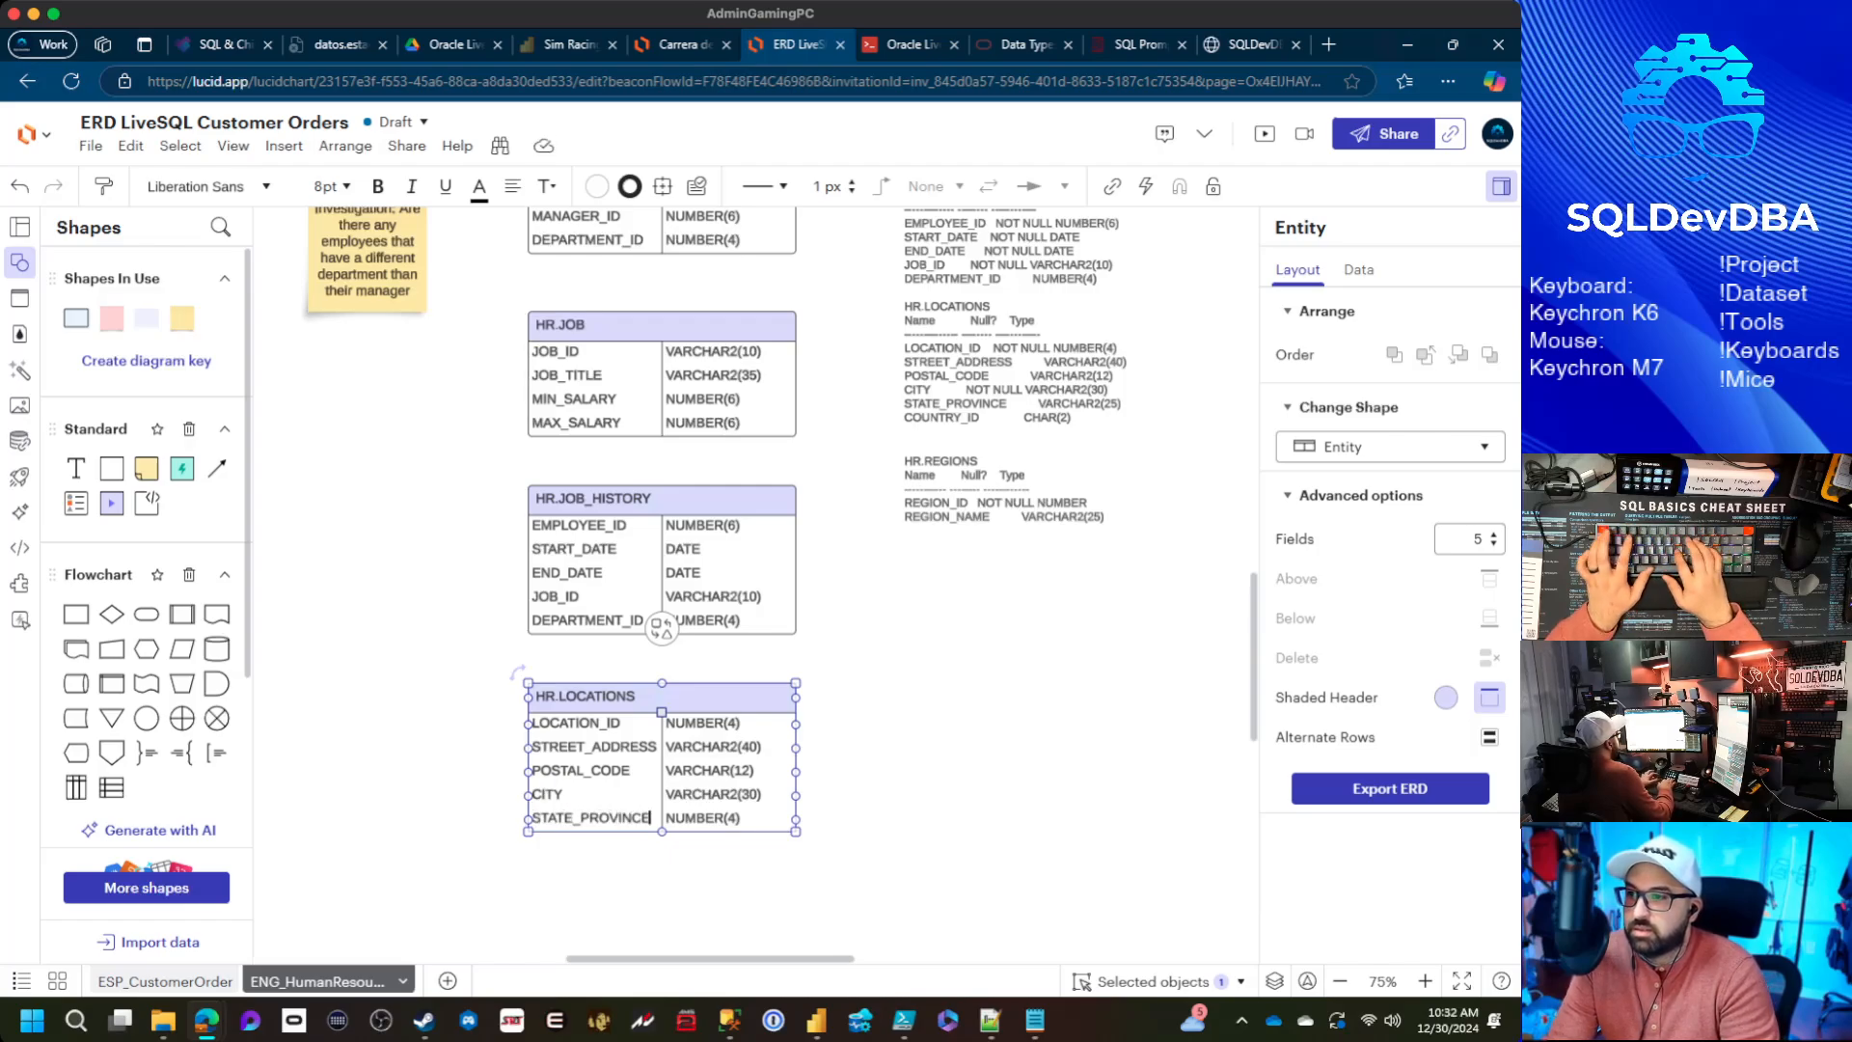
key(Tab)
text(VARCHA)
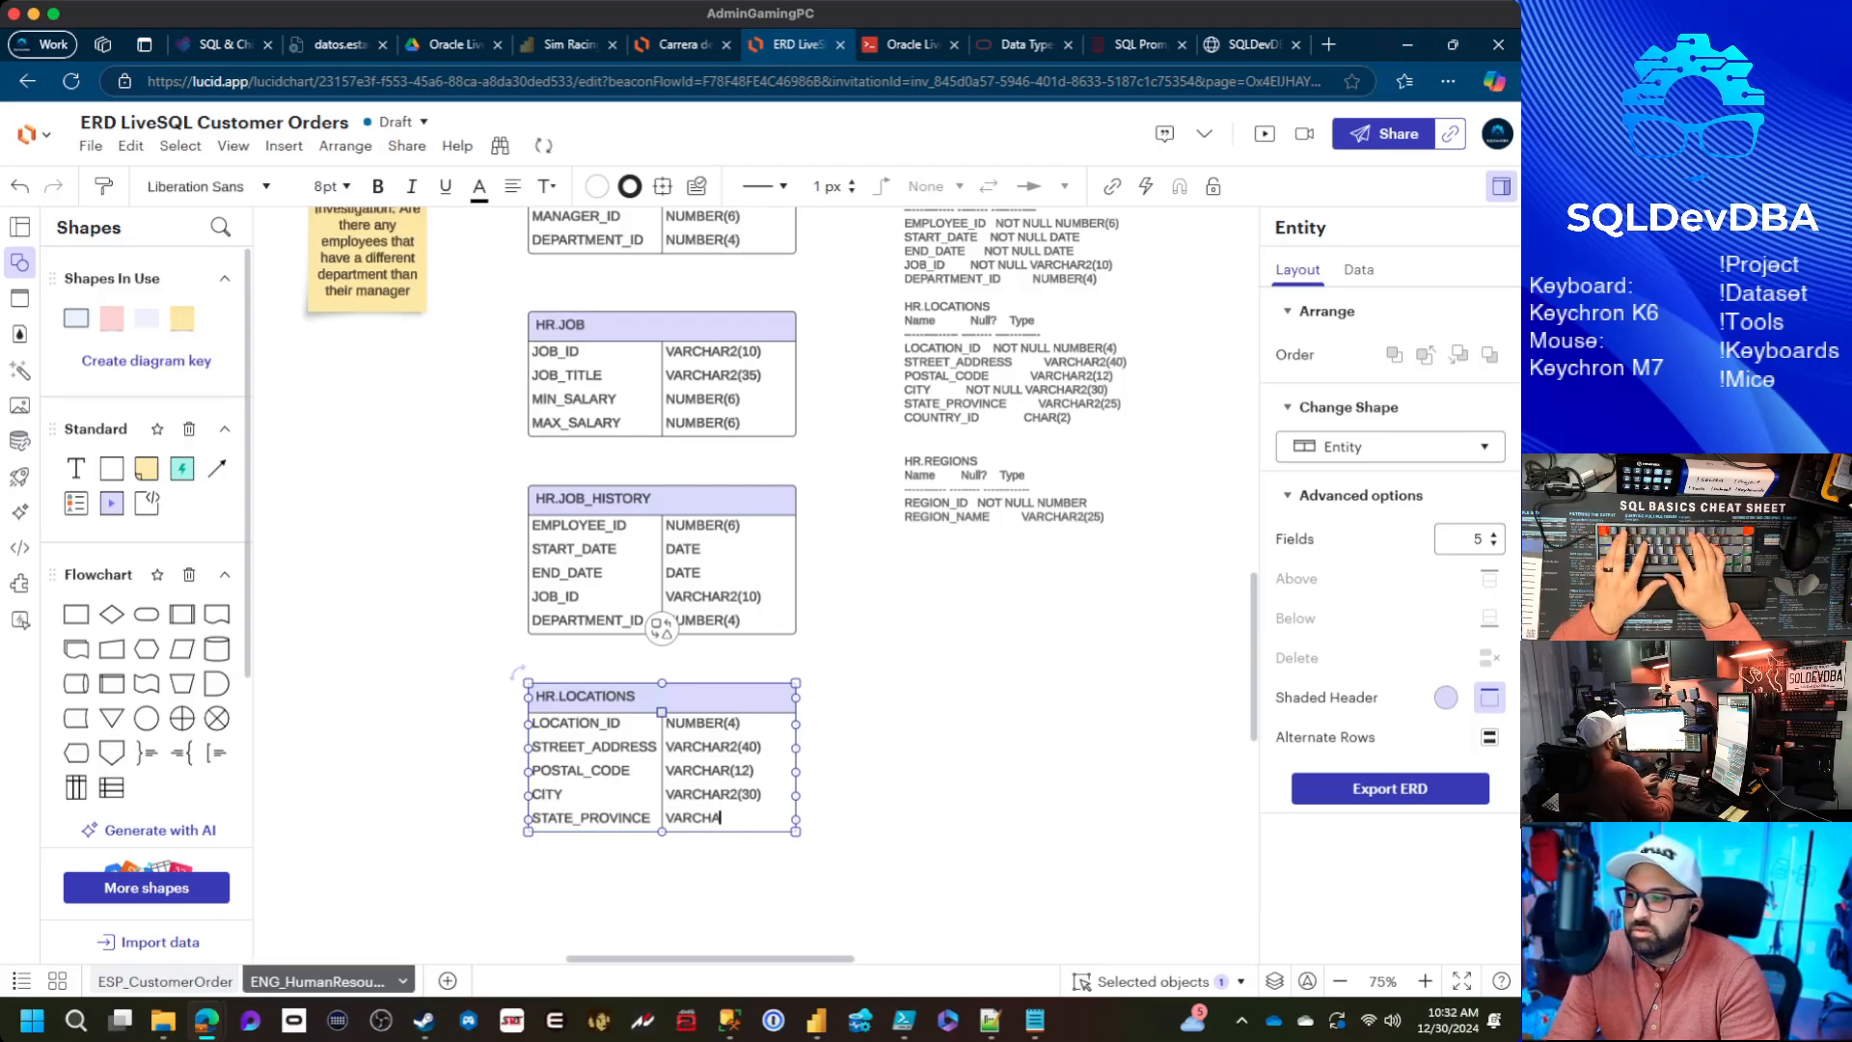
text(R2(2)
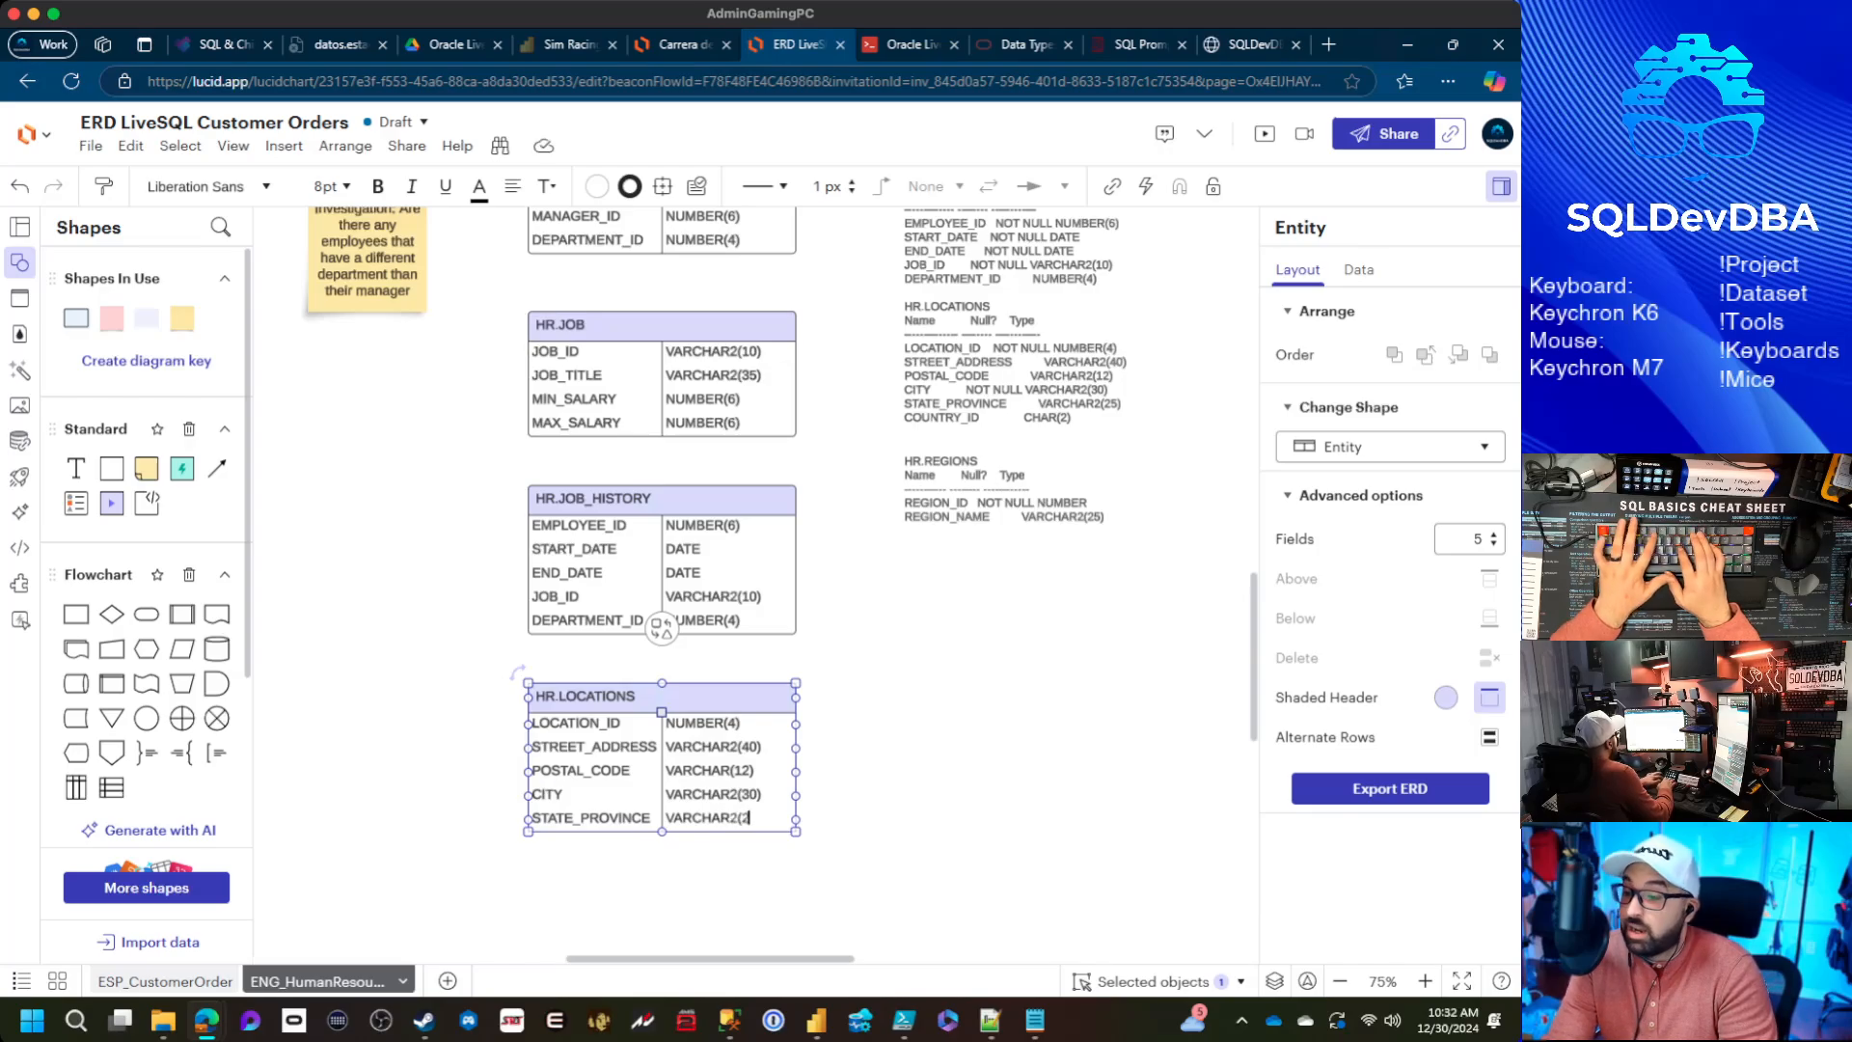
text(5)
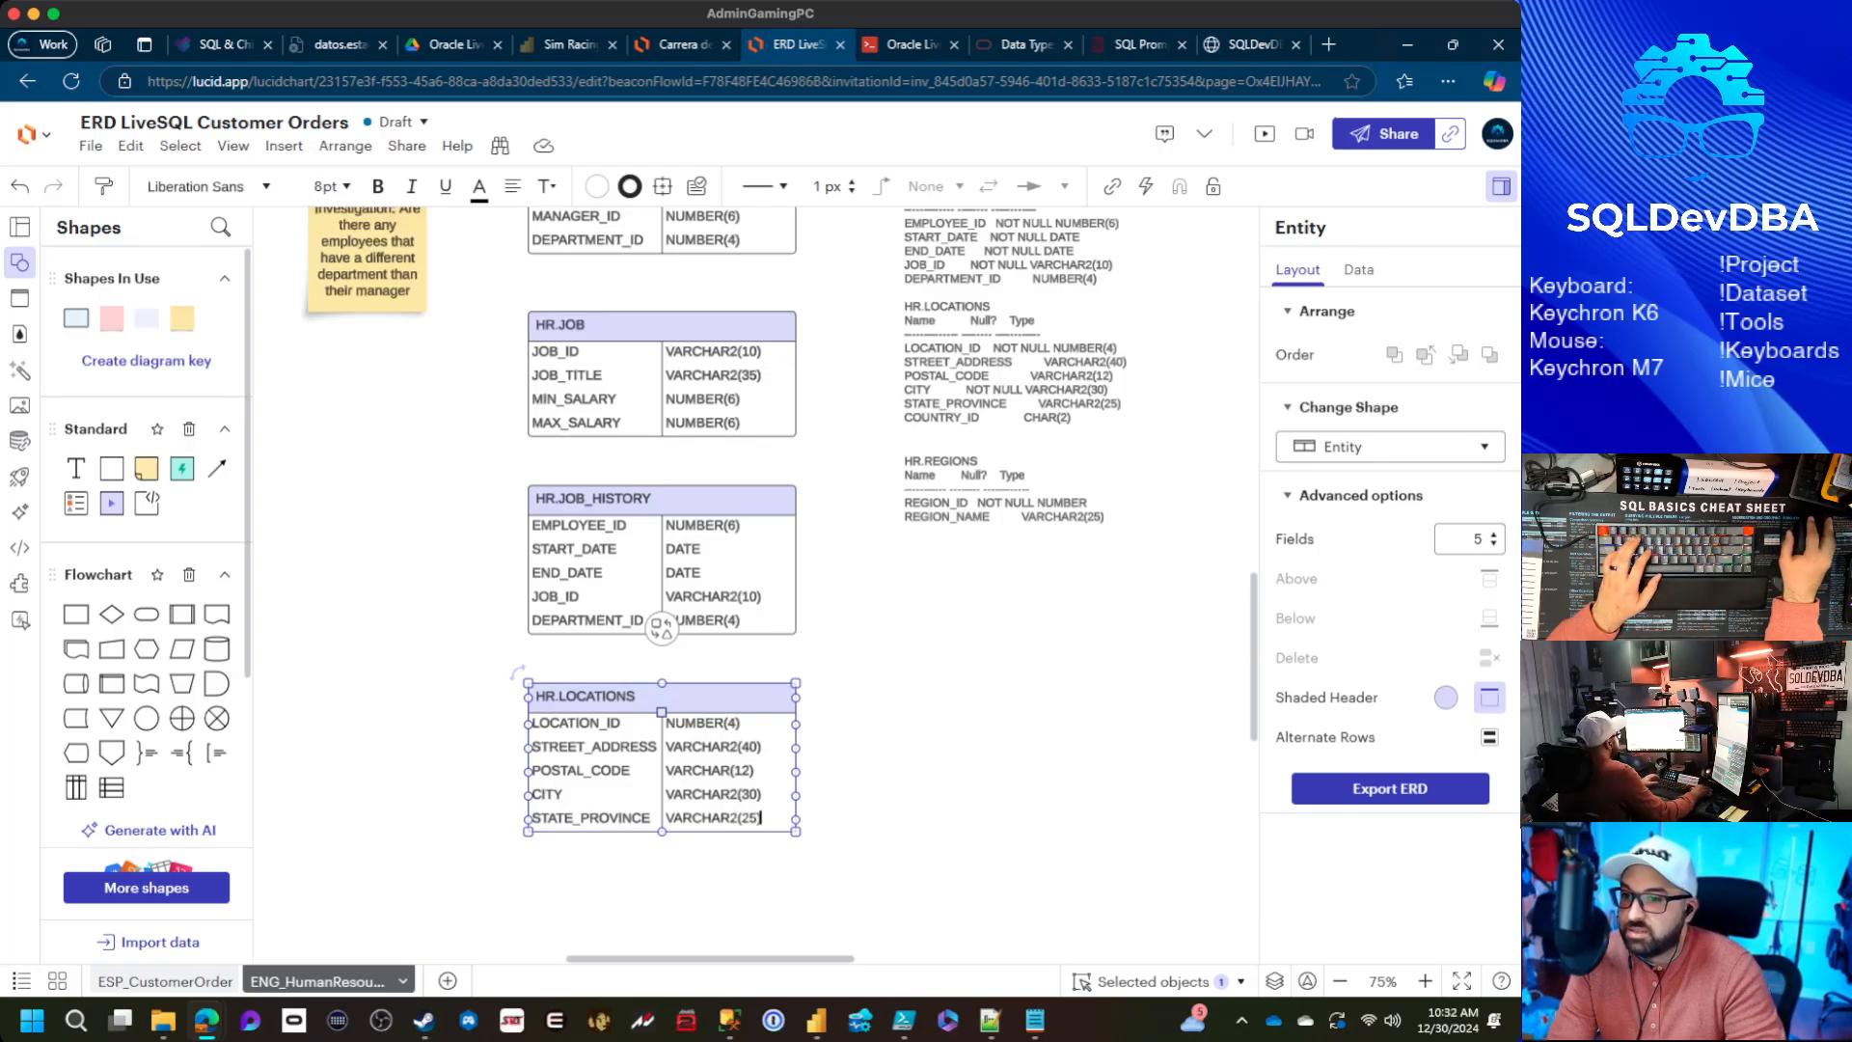
Add a sixth field to the HR.LOCATIONS entity and set it to COUNTRY_ID with the type CHAR(2)
click(1493, 535)
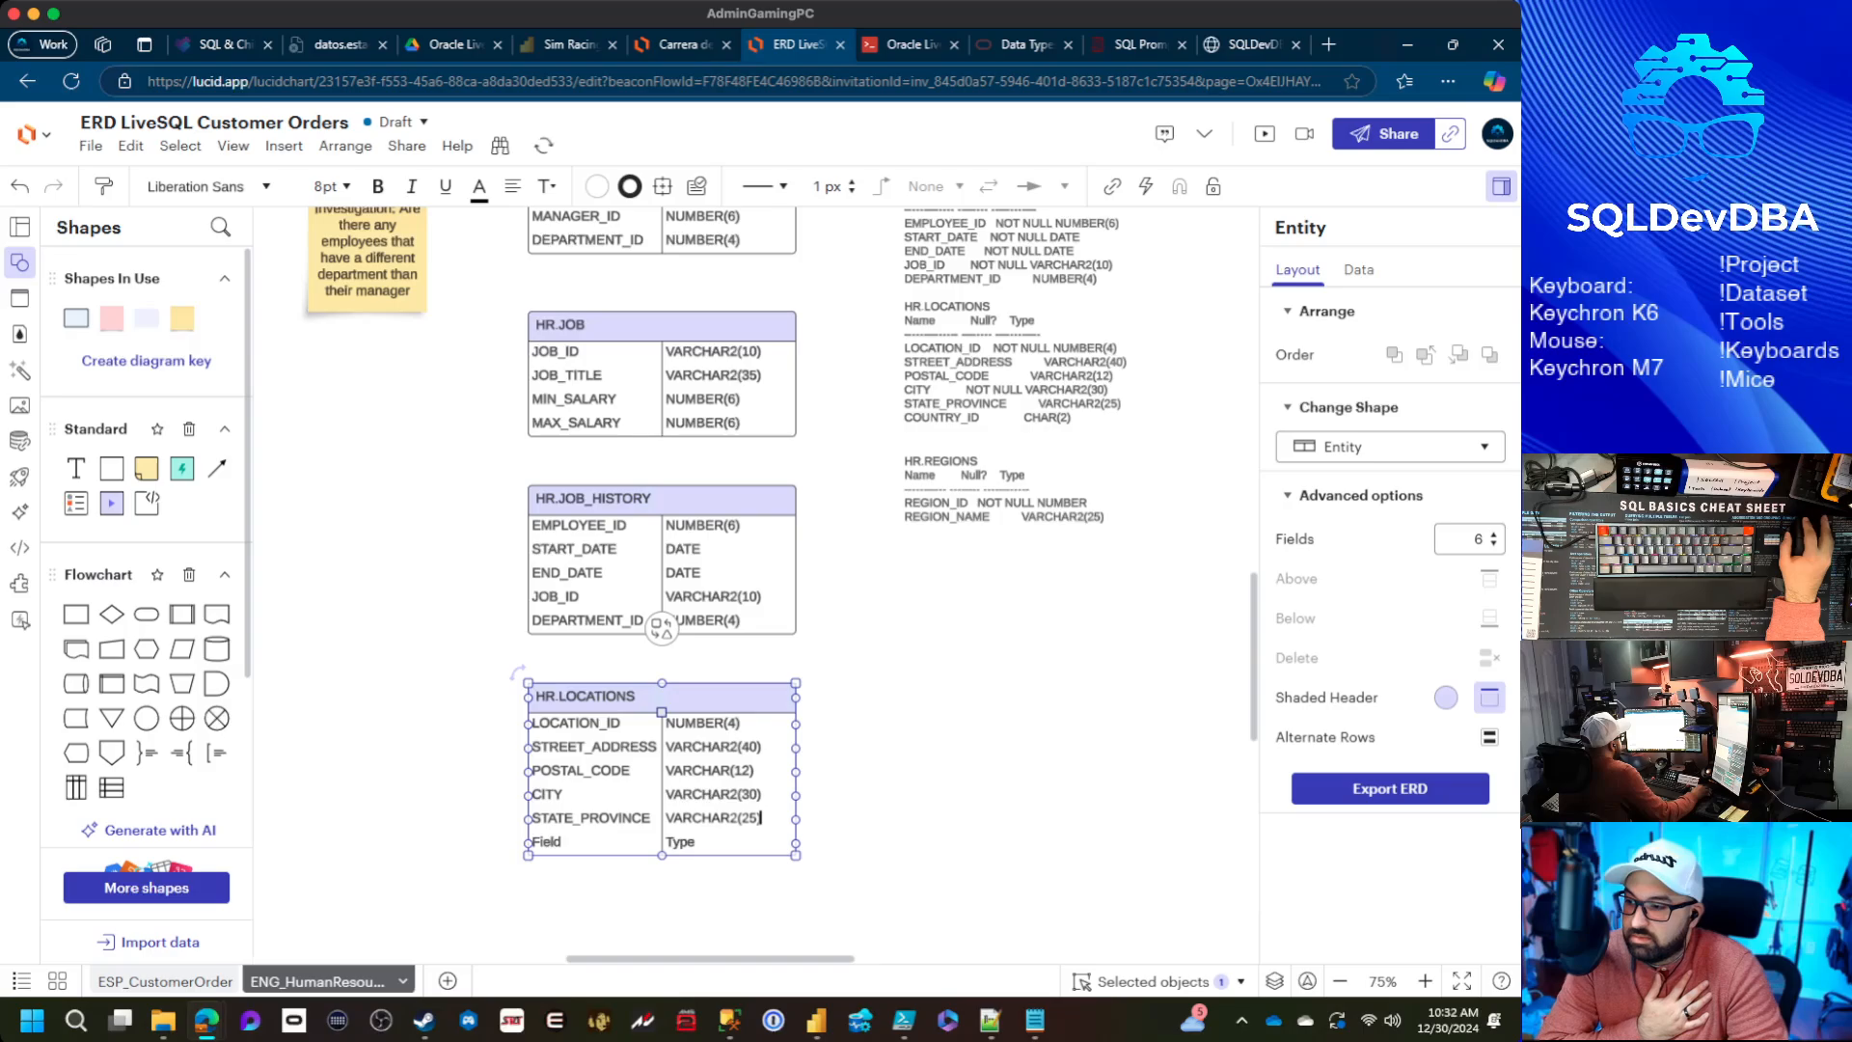
click(547, 842)
double_click(547, 842)
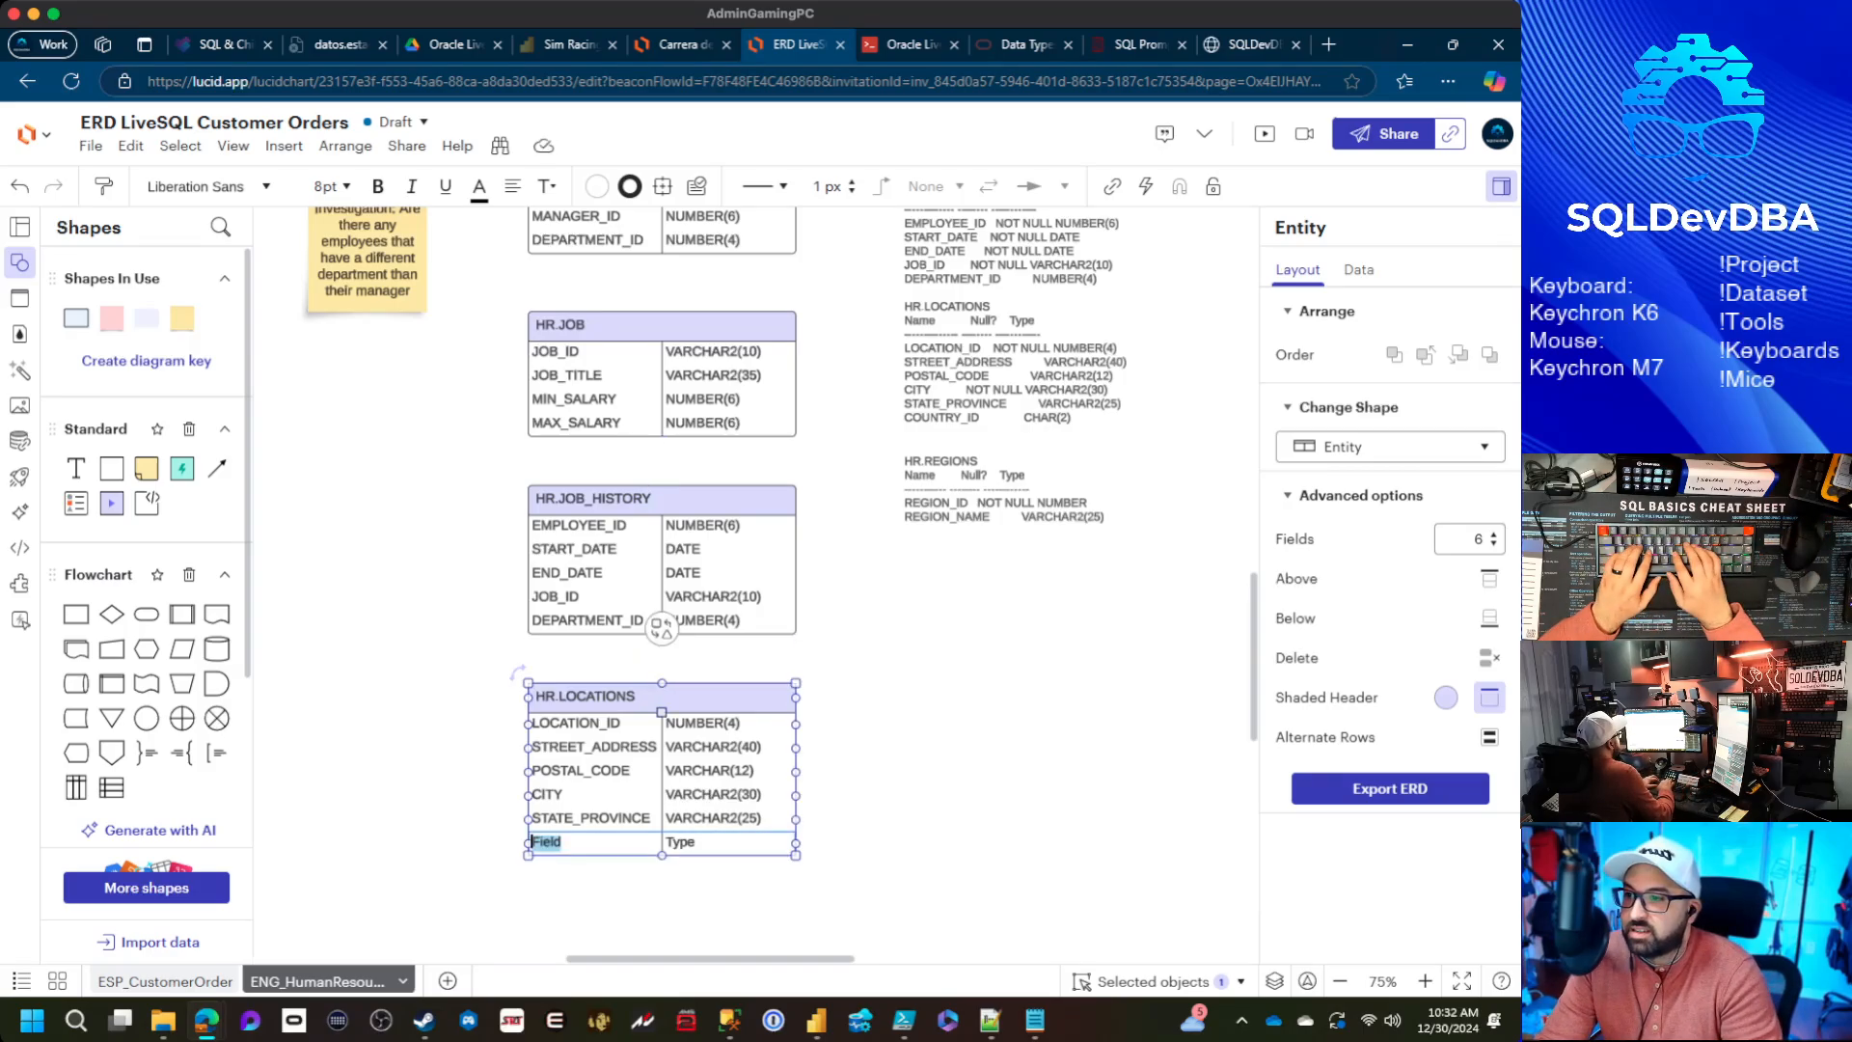
text(COUNTRY_)
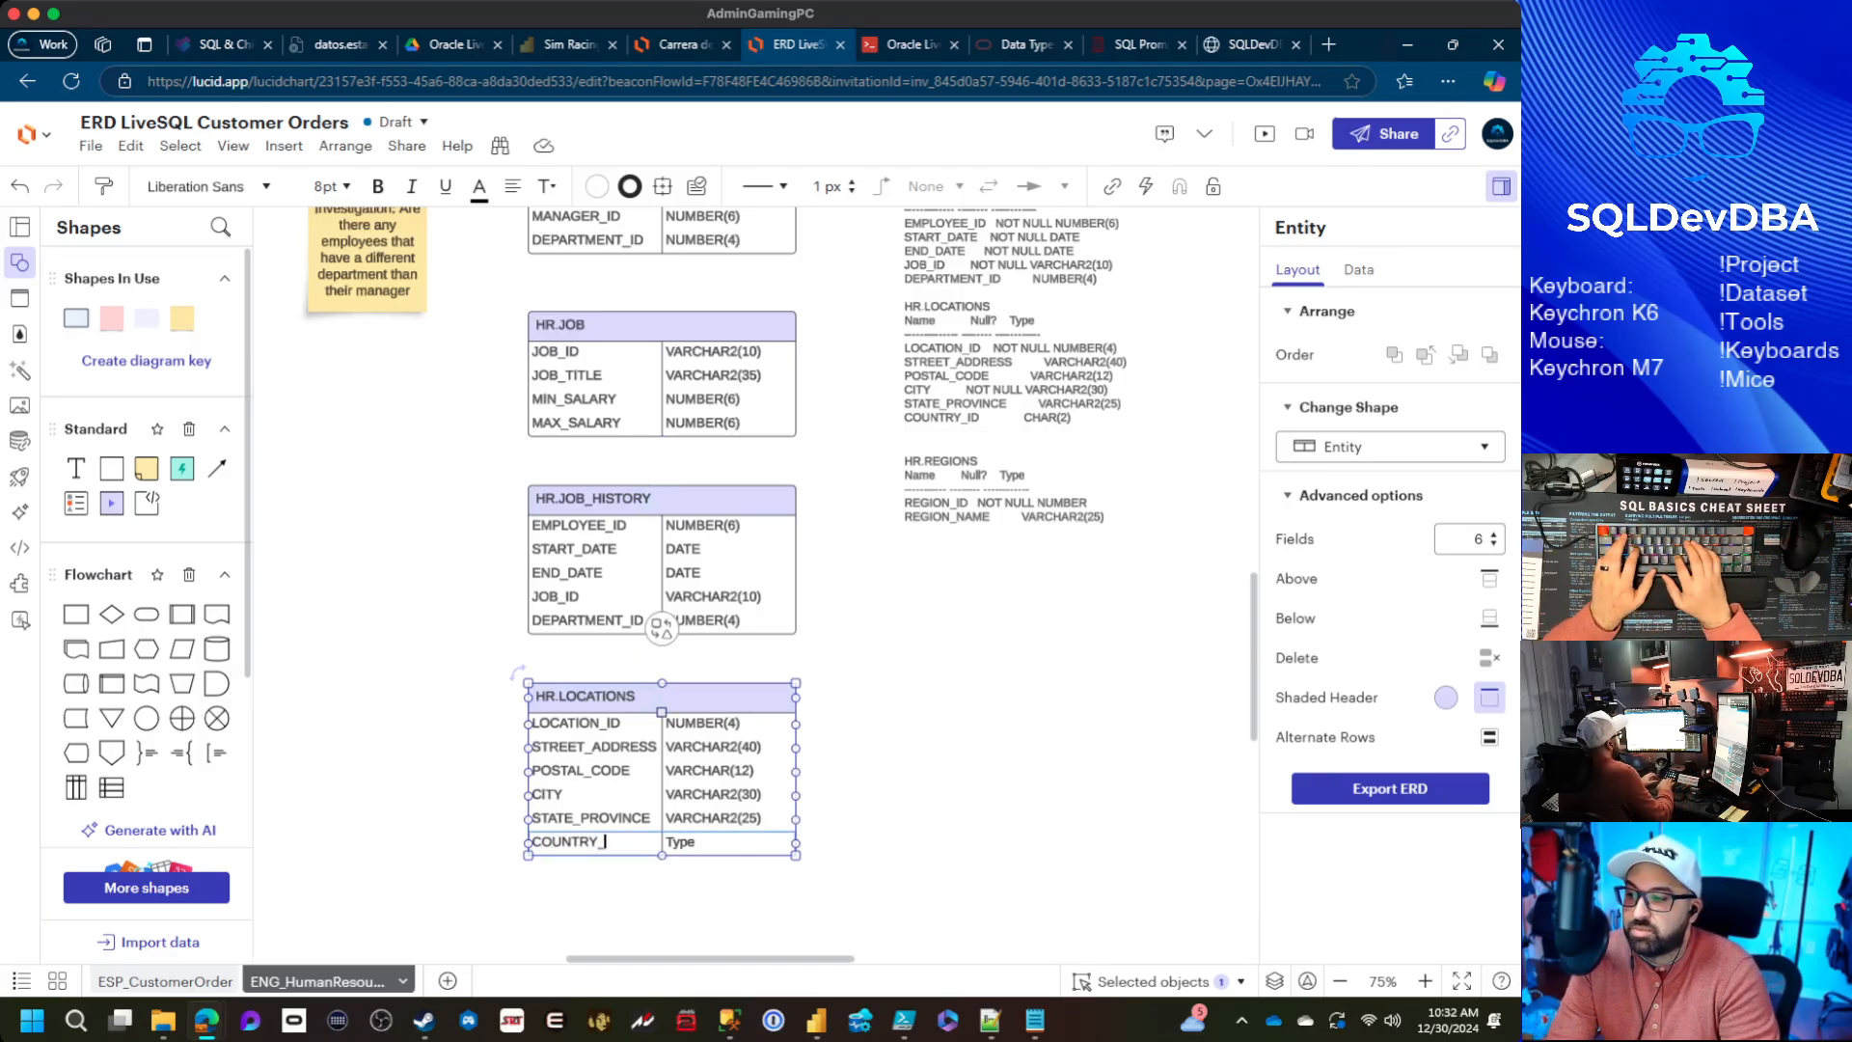
text(ID)
key(Tab)
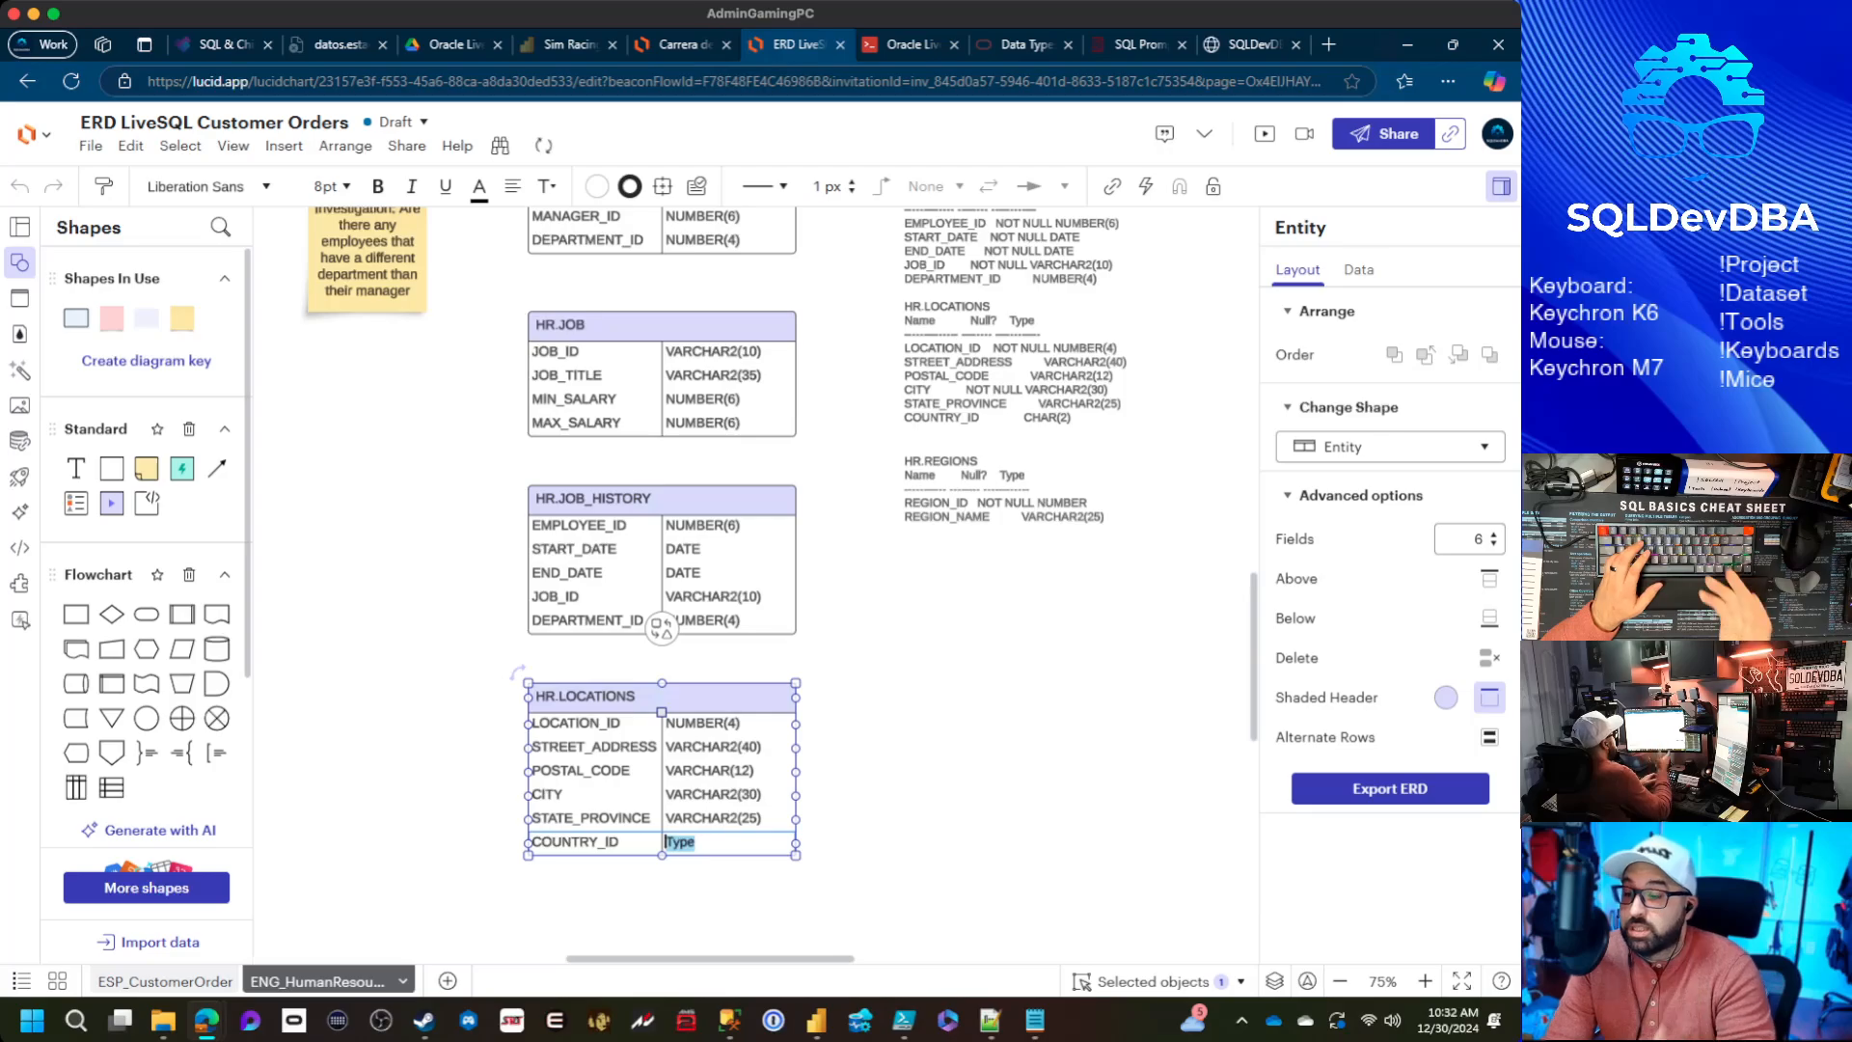
text(C)
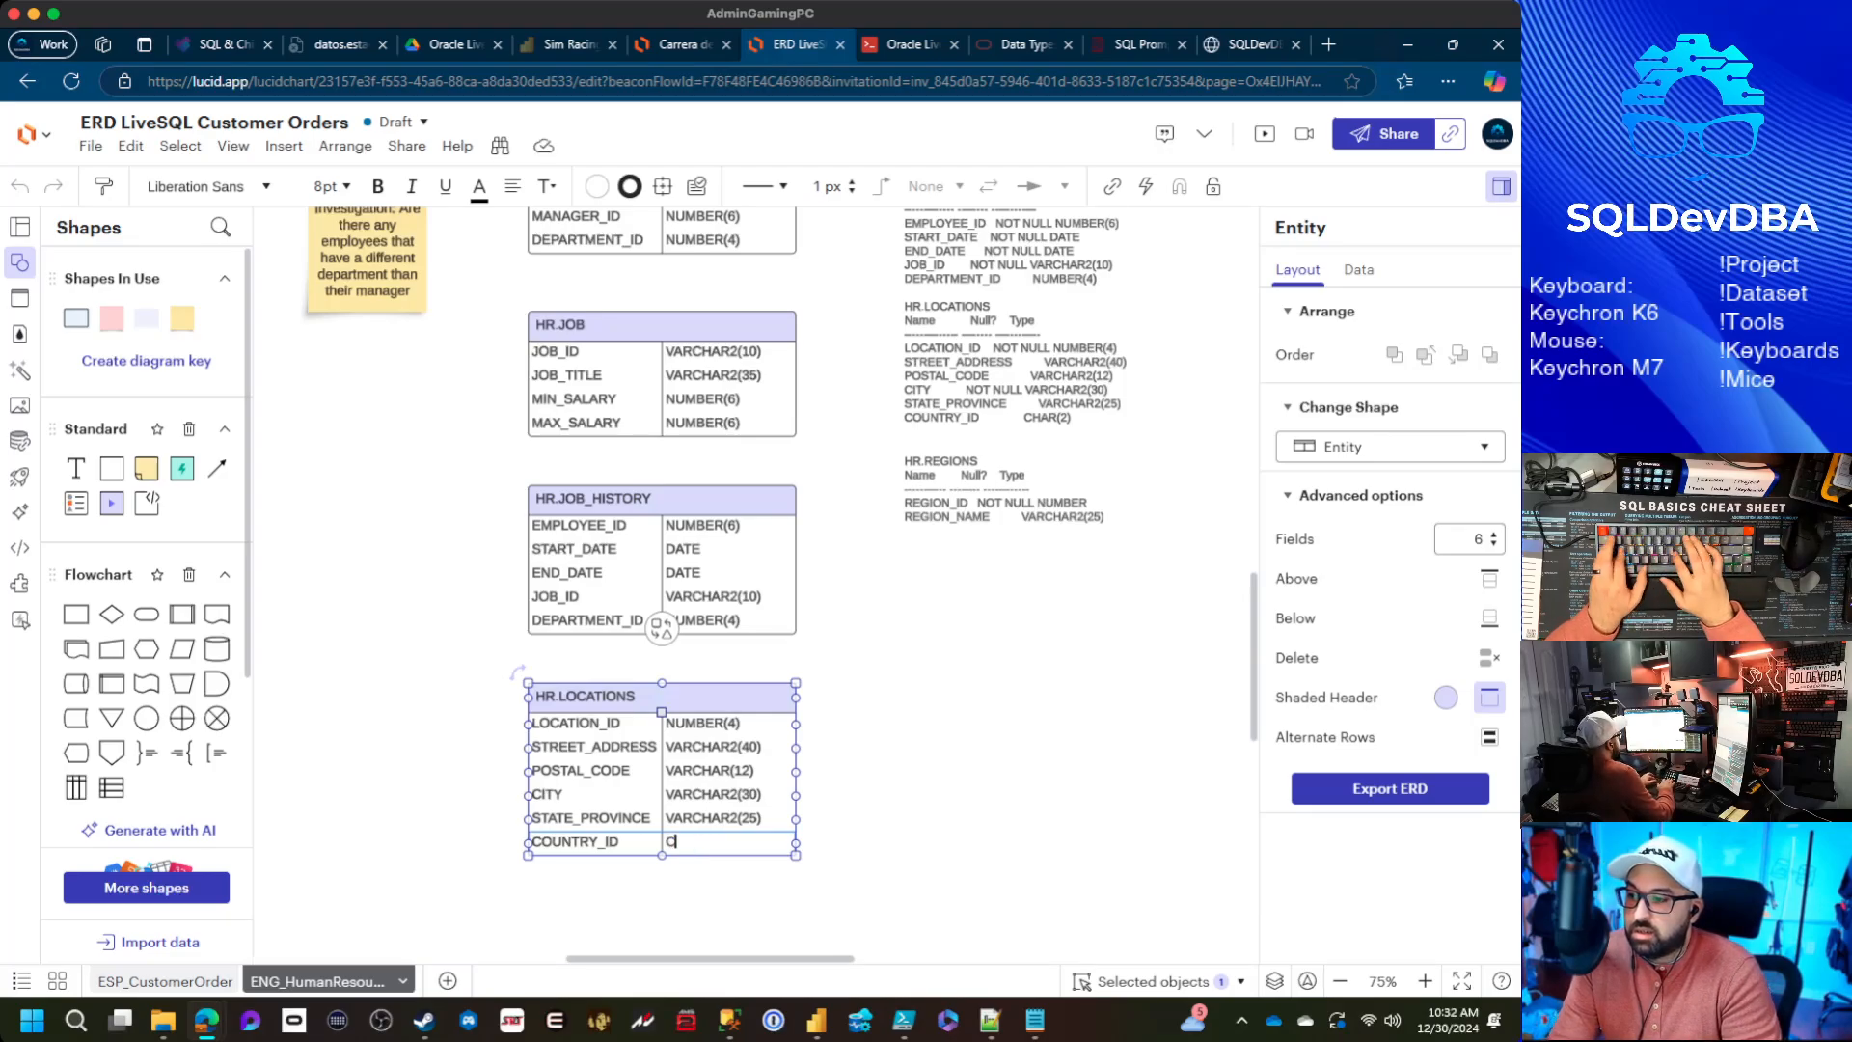
text(HAR(2))
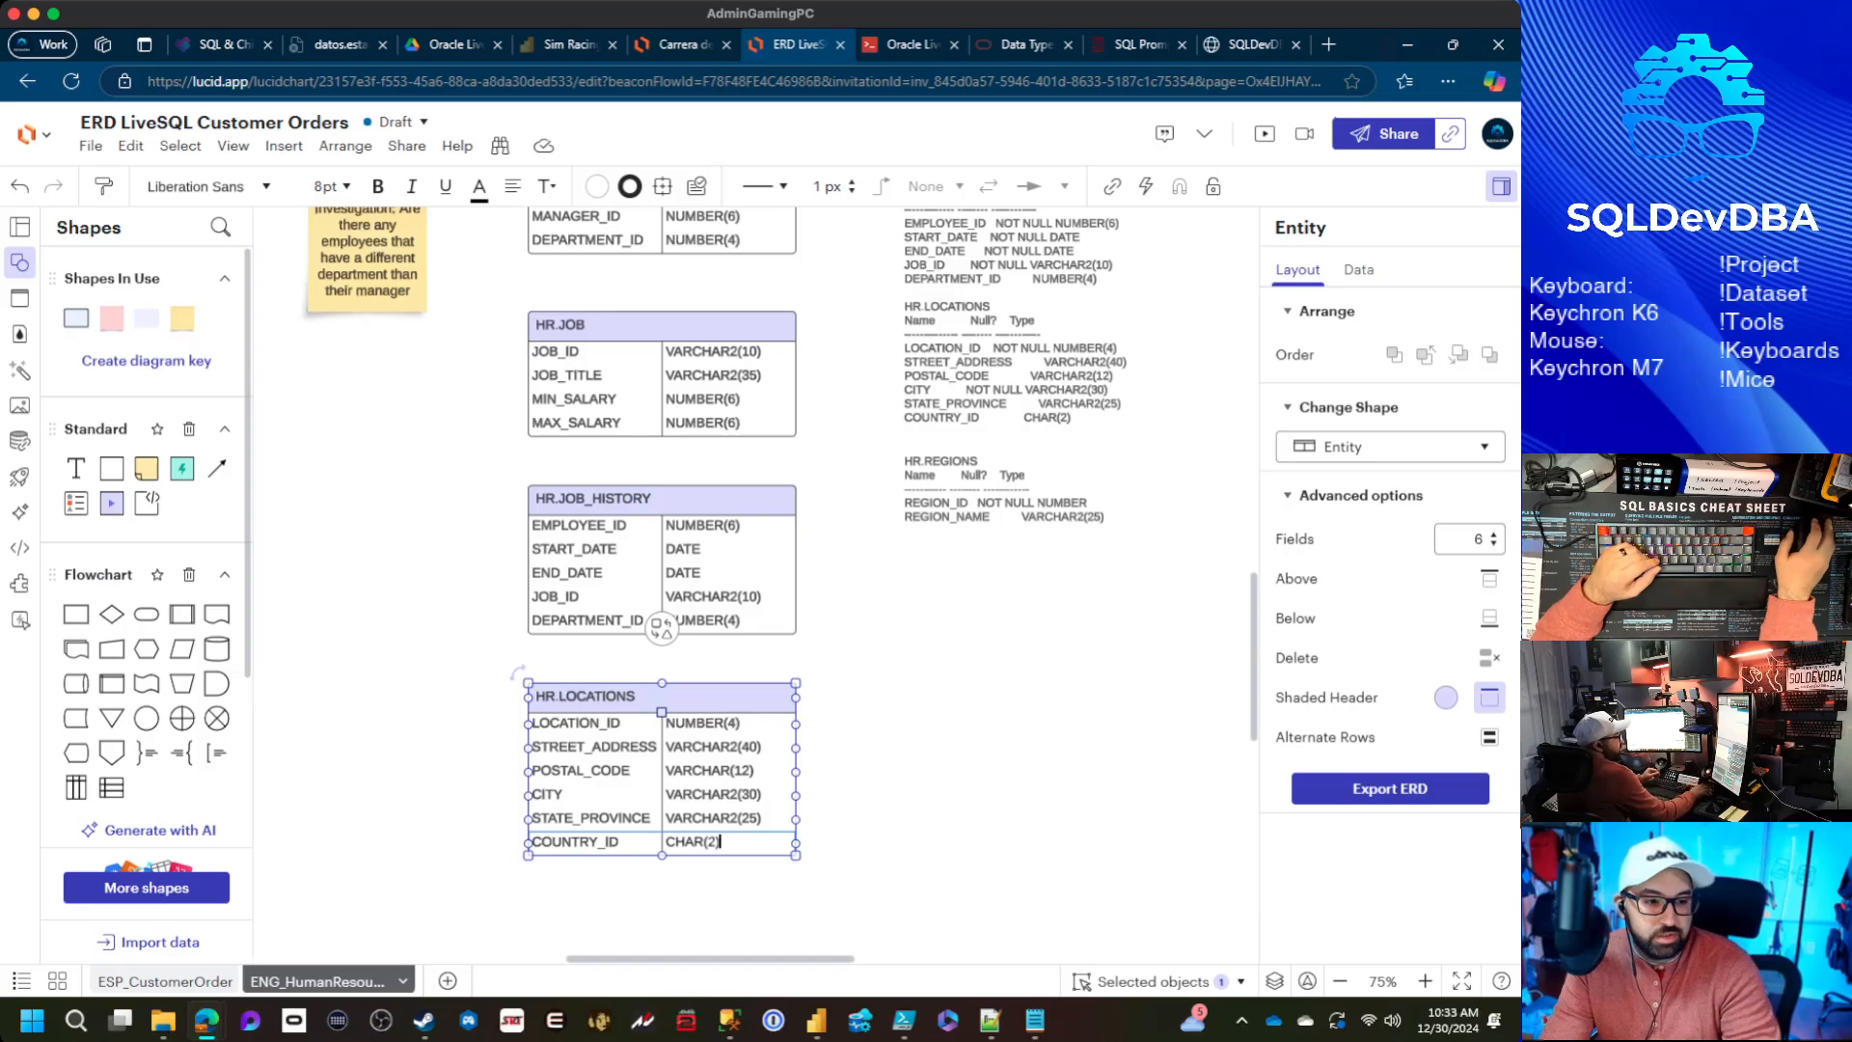
key(Escape)
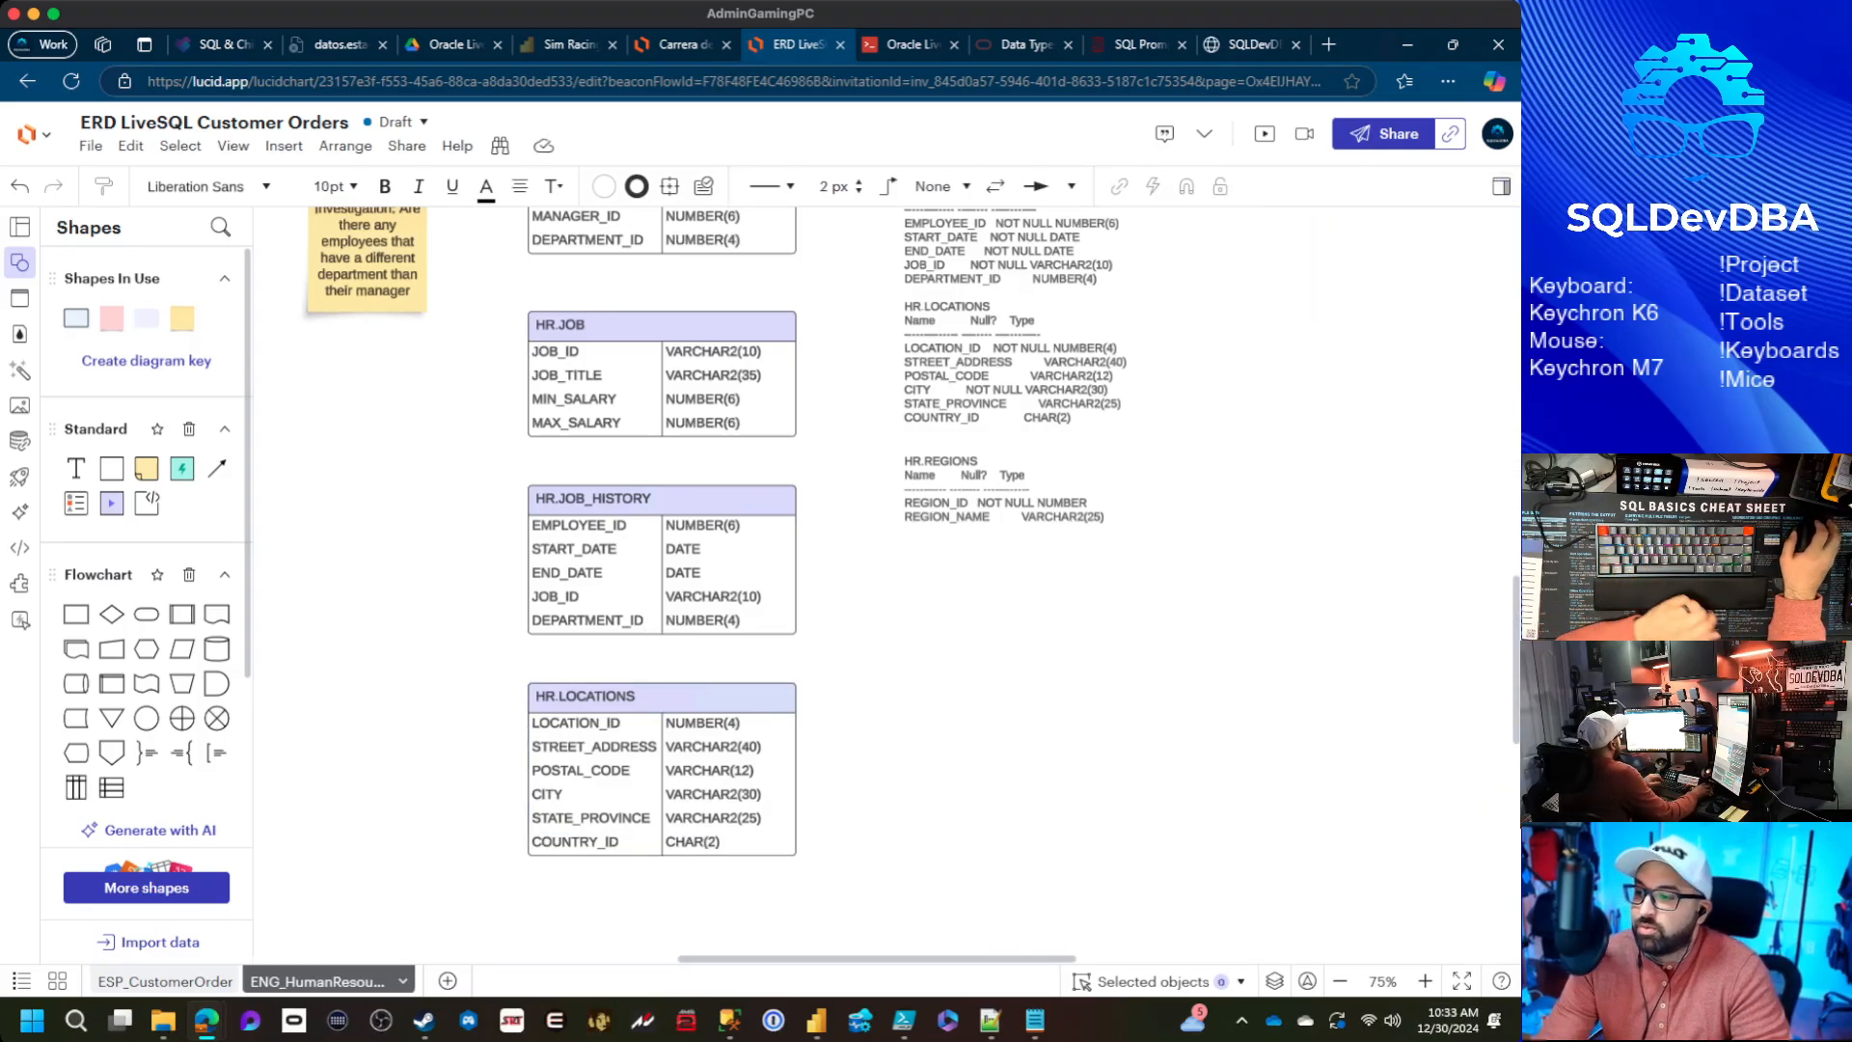
Duplicate the HR.LOCATIONS entity, place the copy directly below it and name it HR.REGIONS
scroll(672, 530, down, 3)
click(795, 685)
drag(795, 685, 794, 895)
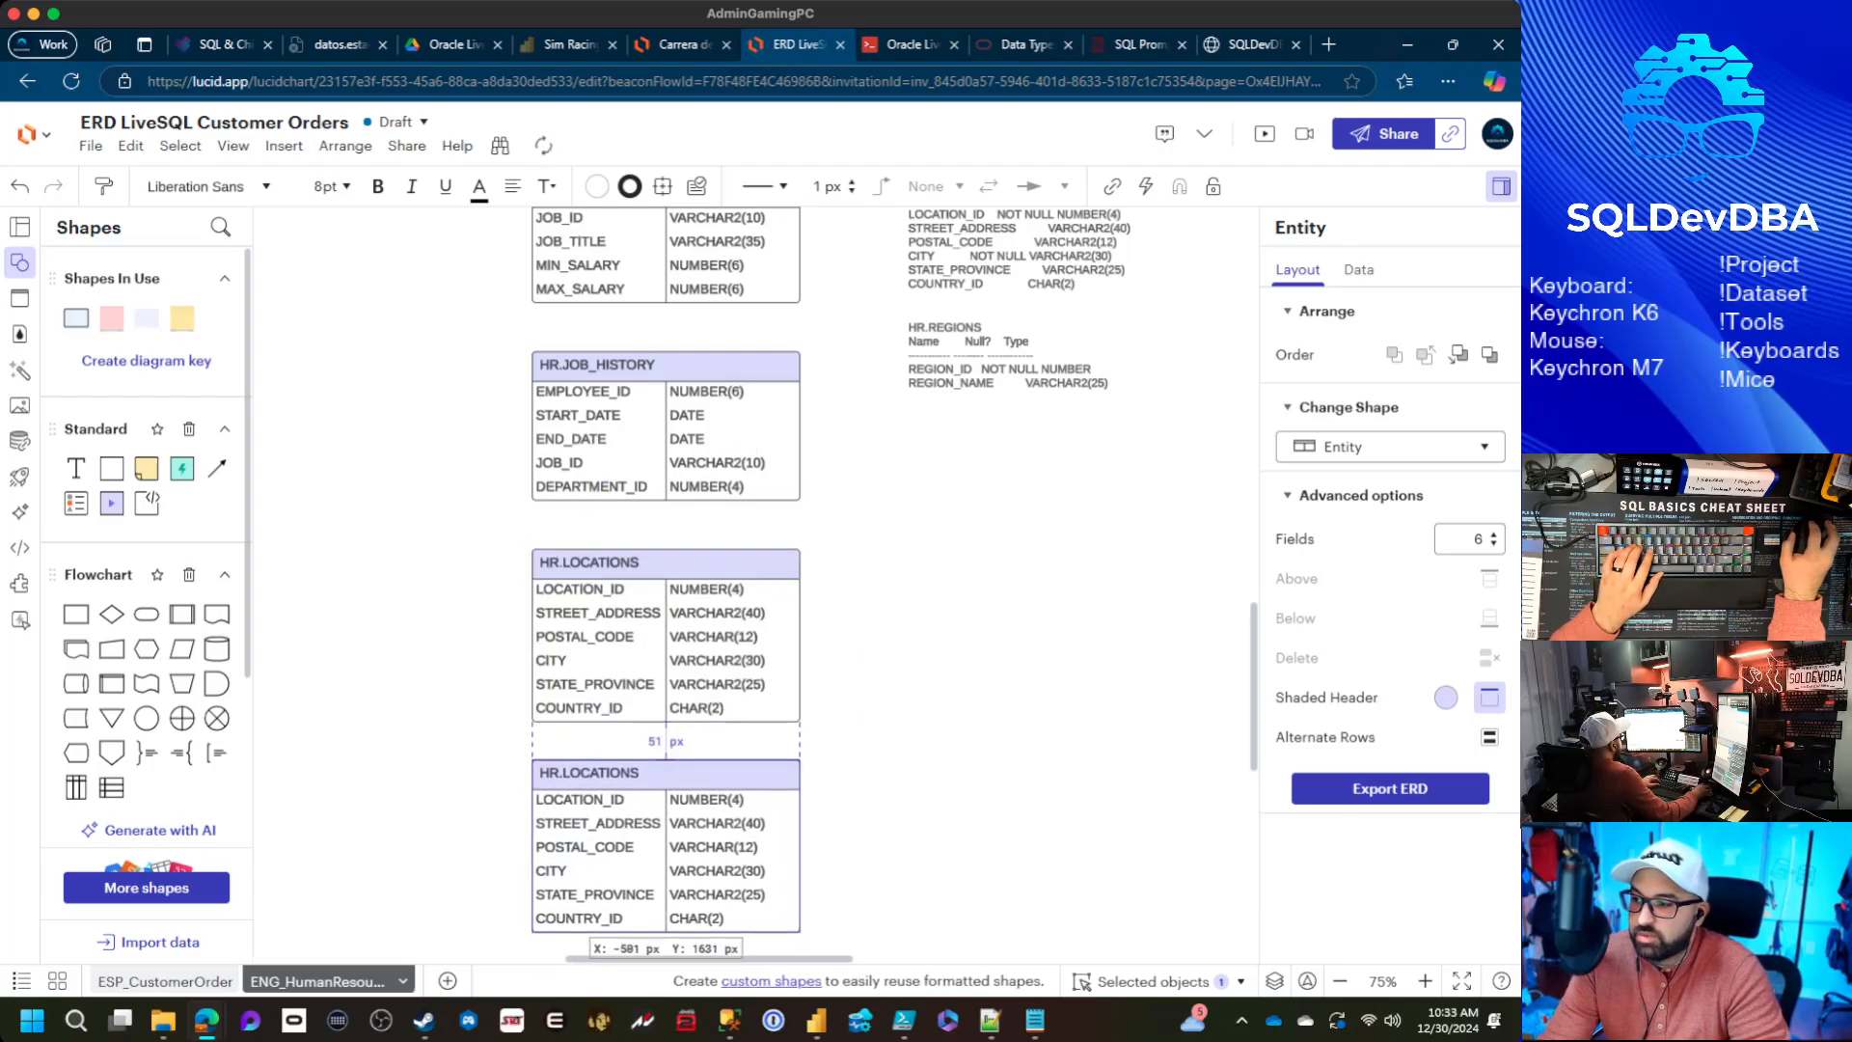
double_click(590, 771)
text(HR)
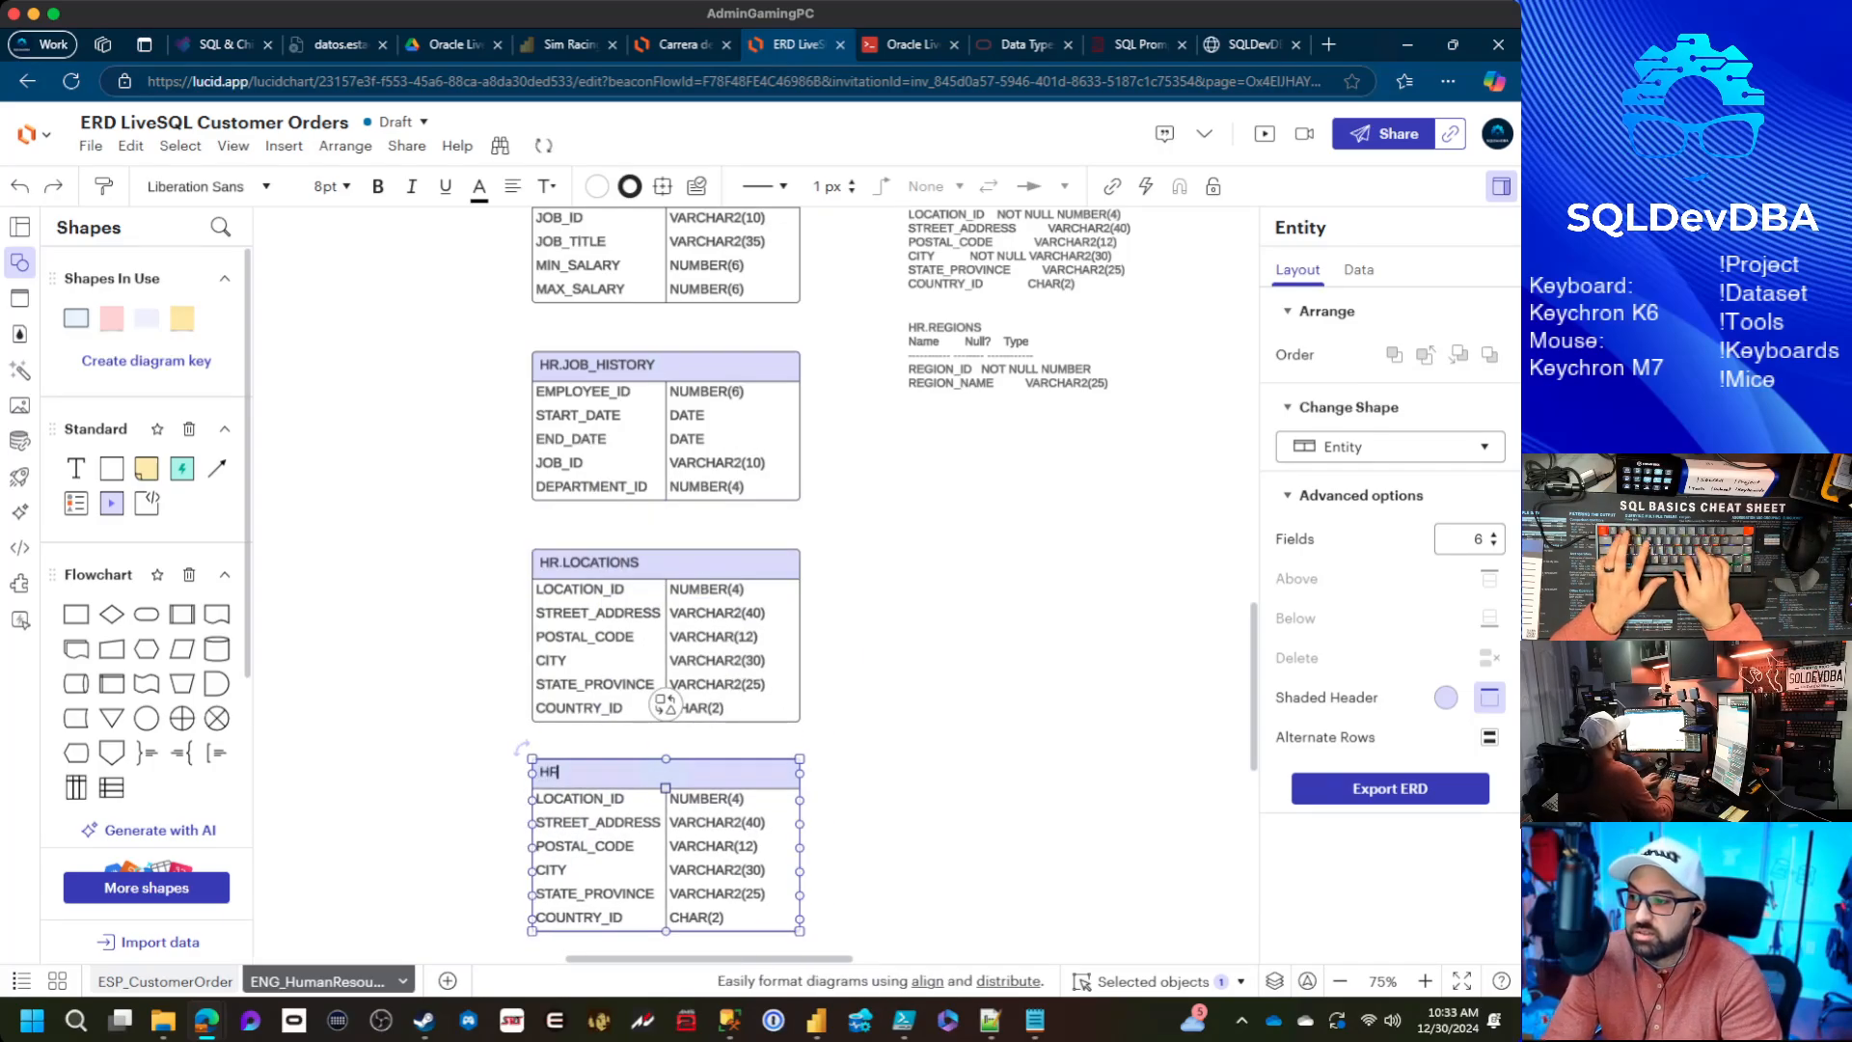
text(.REGION)
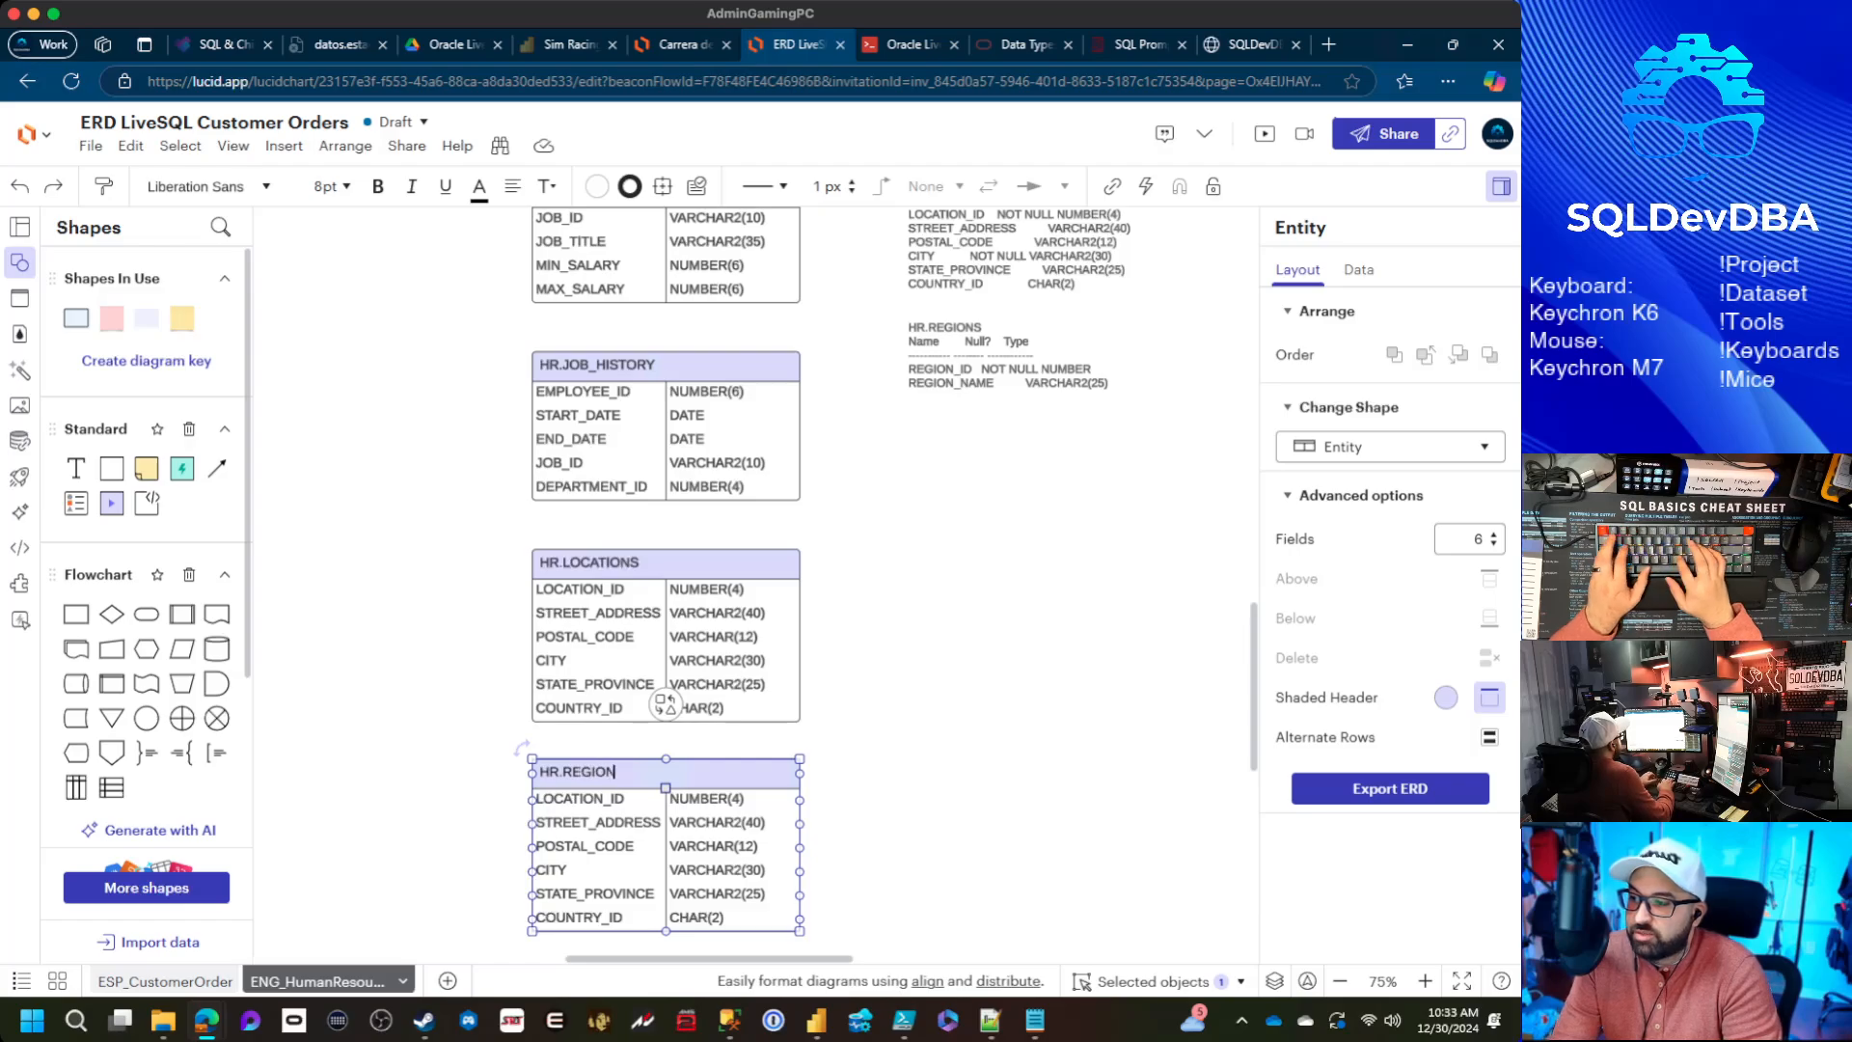
text(S)
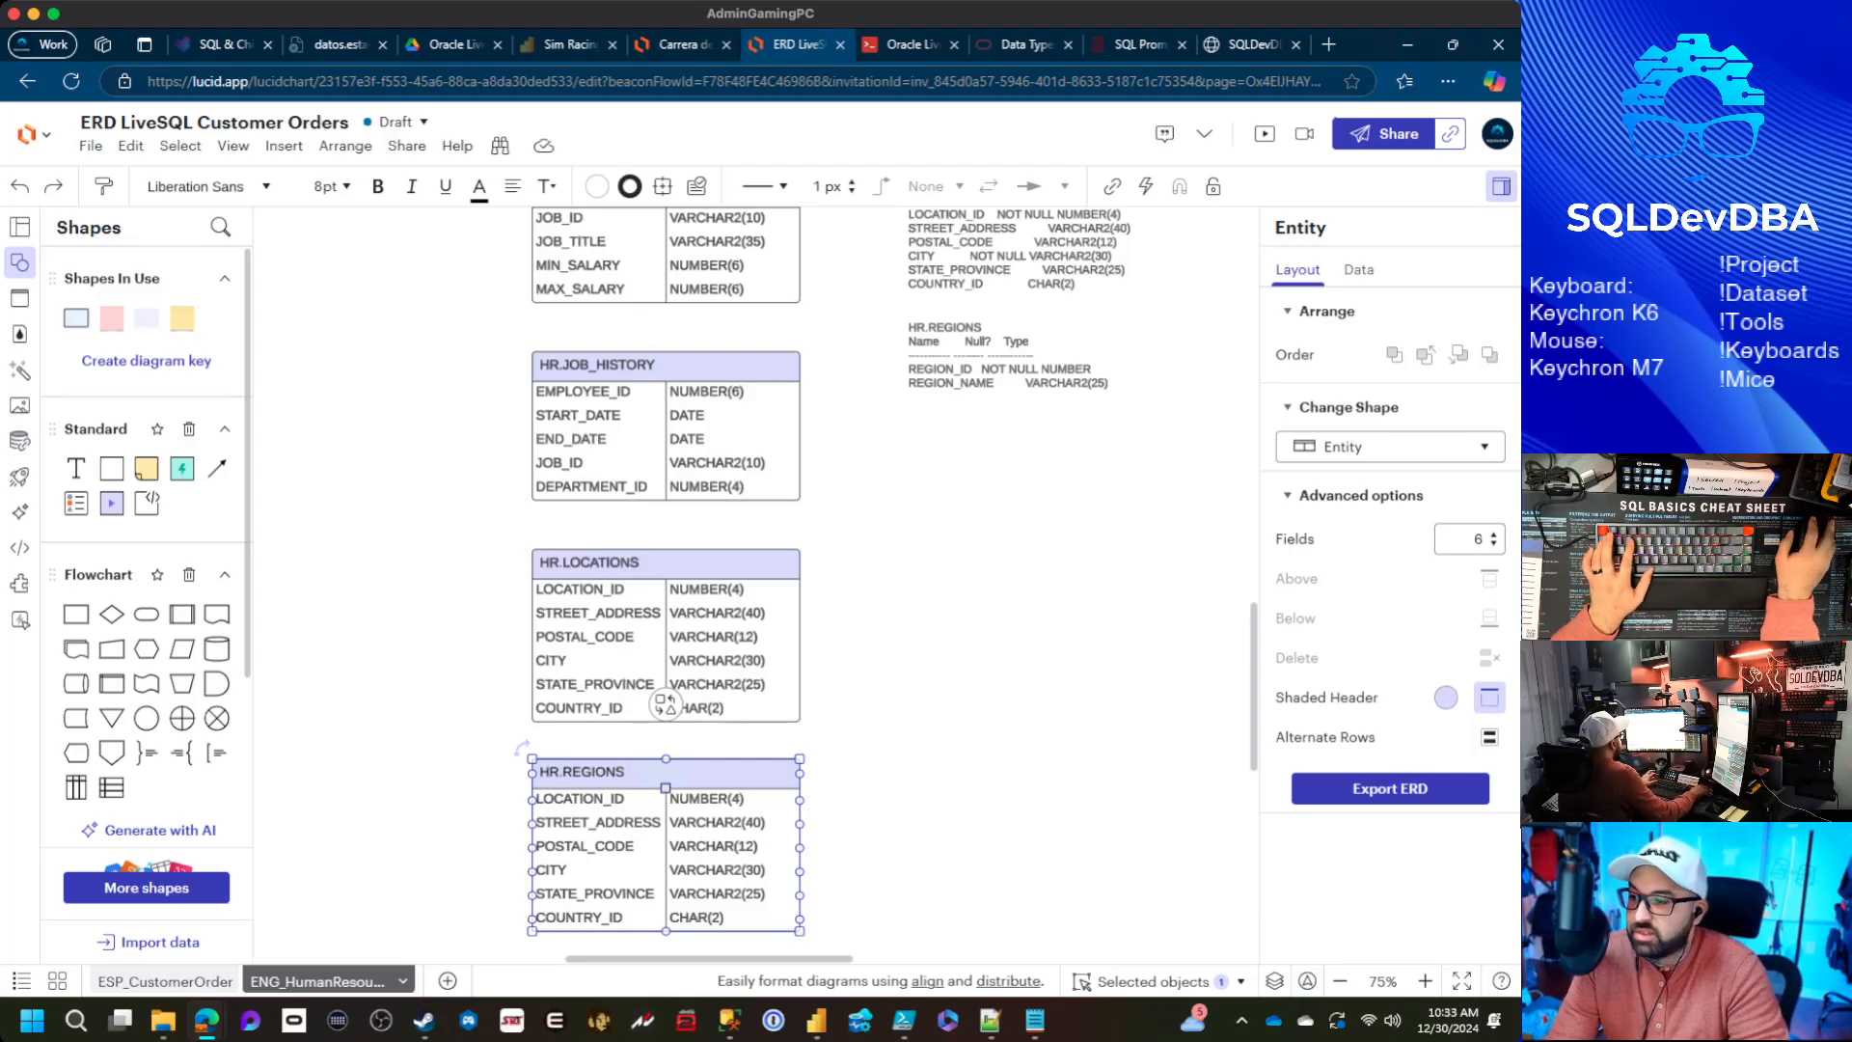
Set the first field of the HR.REGIONS entity to REGION_ID with the type NUMBER
key(Tab)
text(REGION_ID)
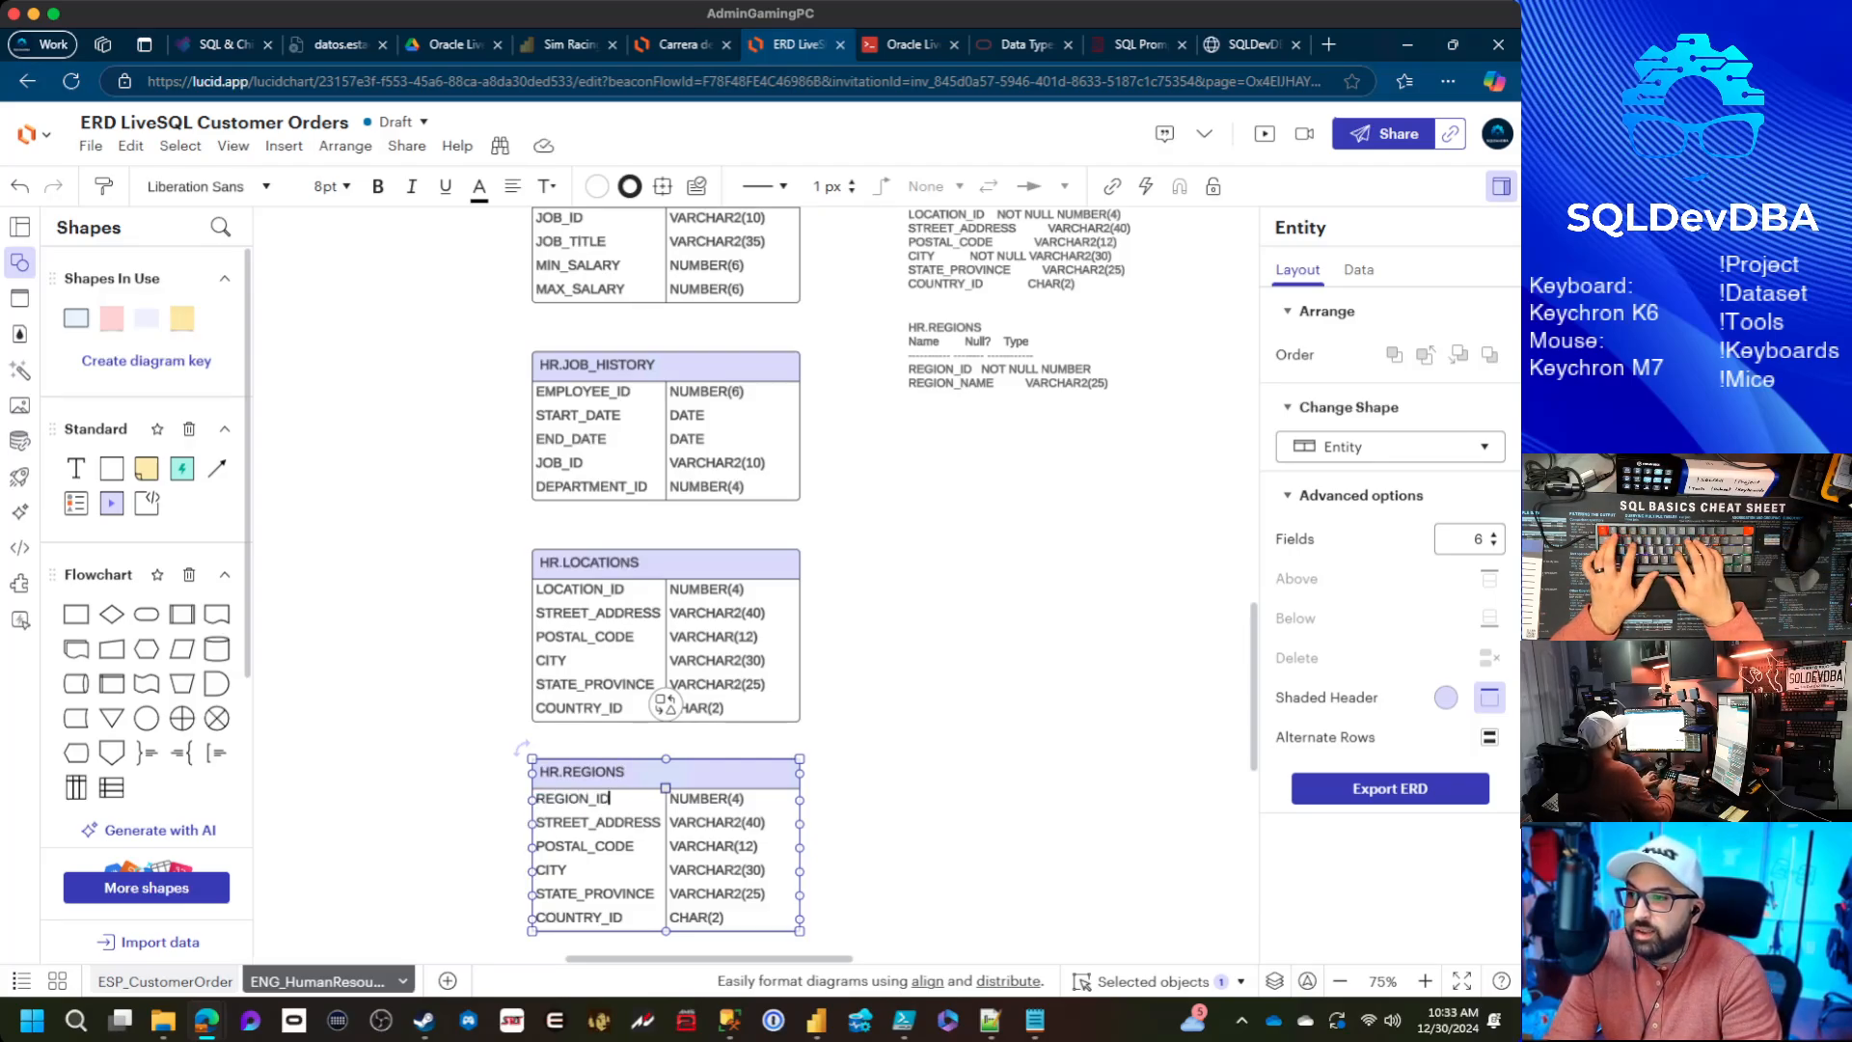
key(Tab)
text(NUMBER)
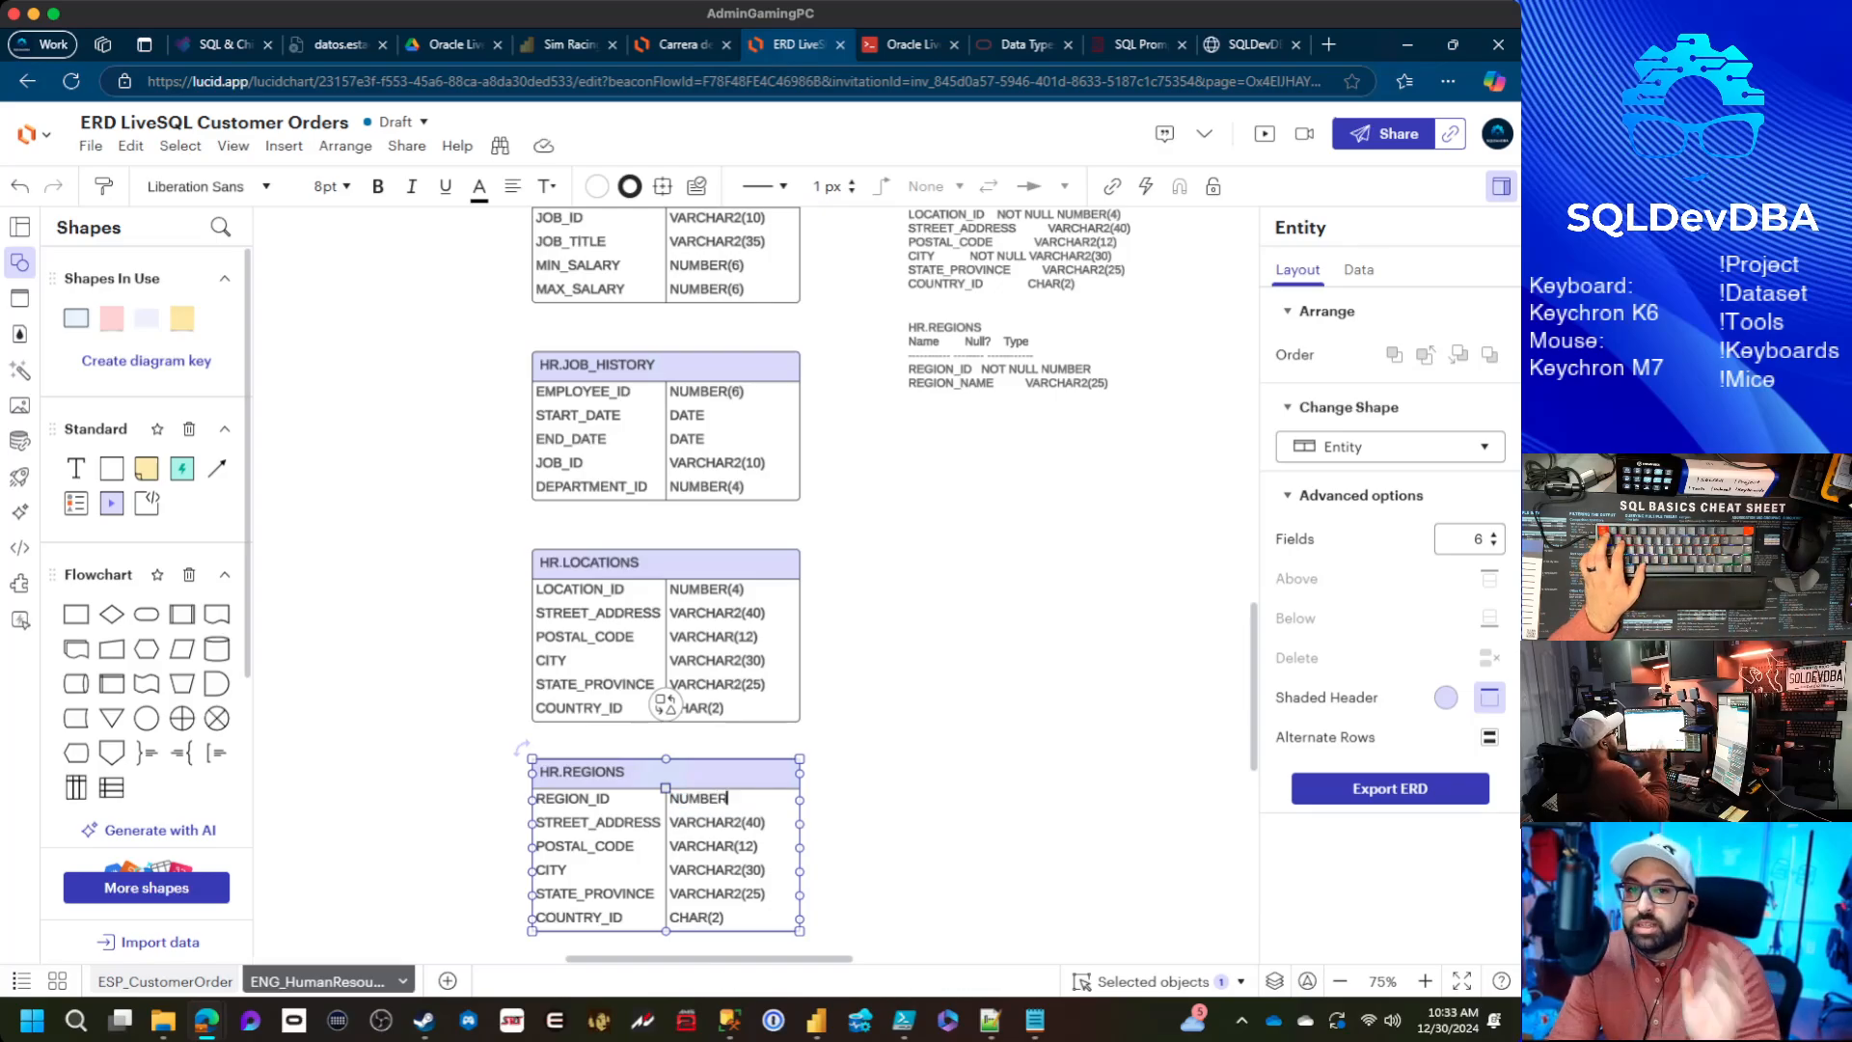
Set the second field of the HR.REGIONS entity to REGION_NAME with the type VARCHAR2(25)
key(Tab)
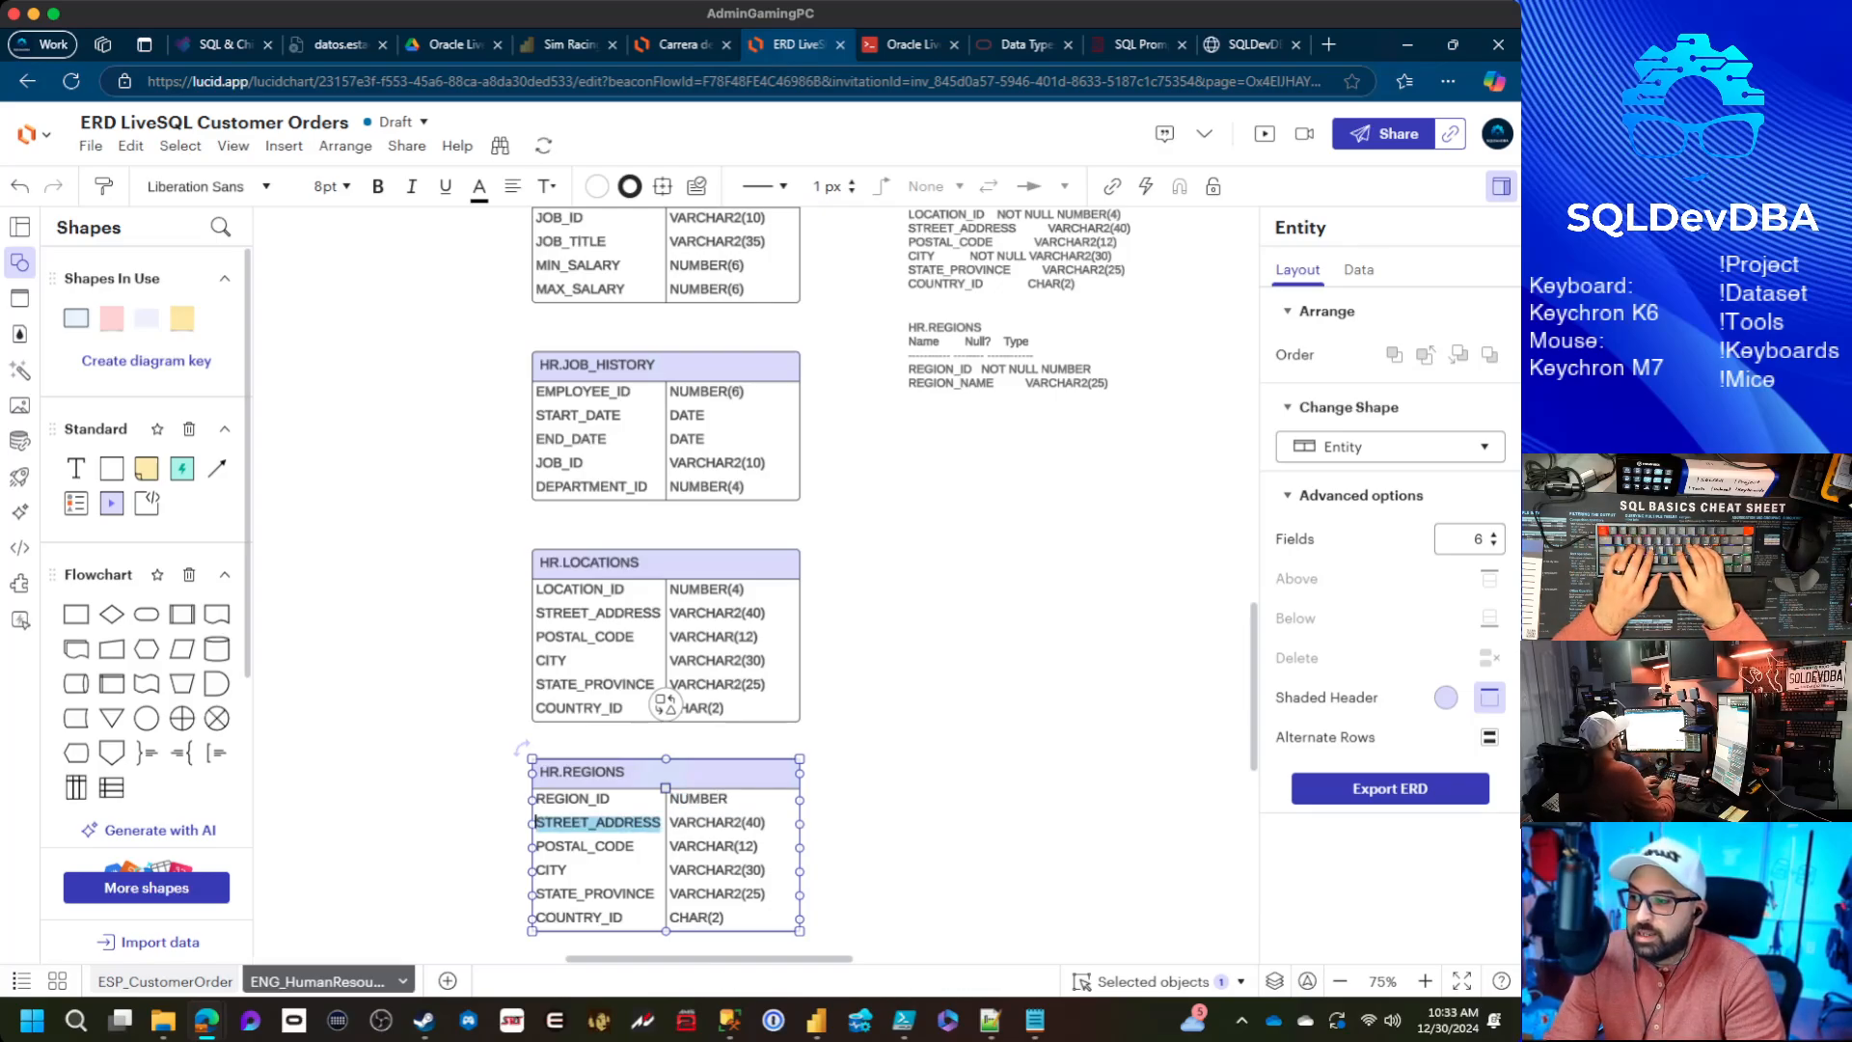
text(REGION_NAME)
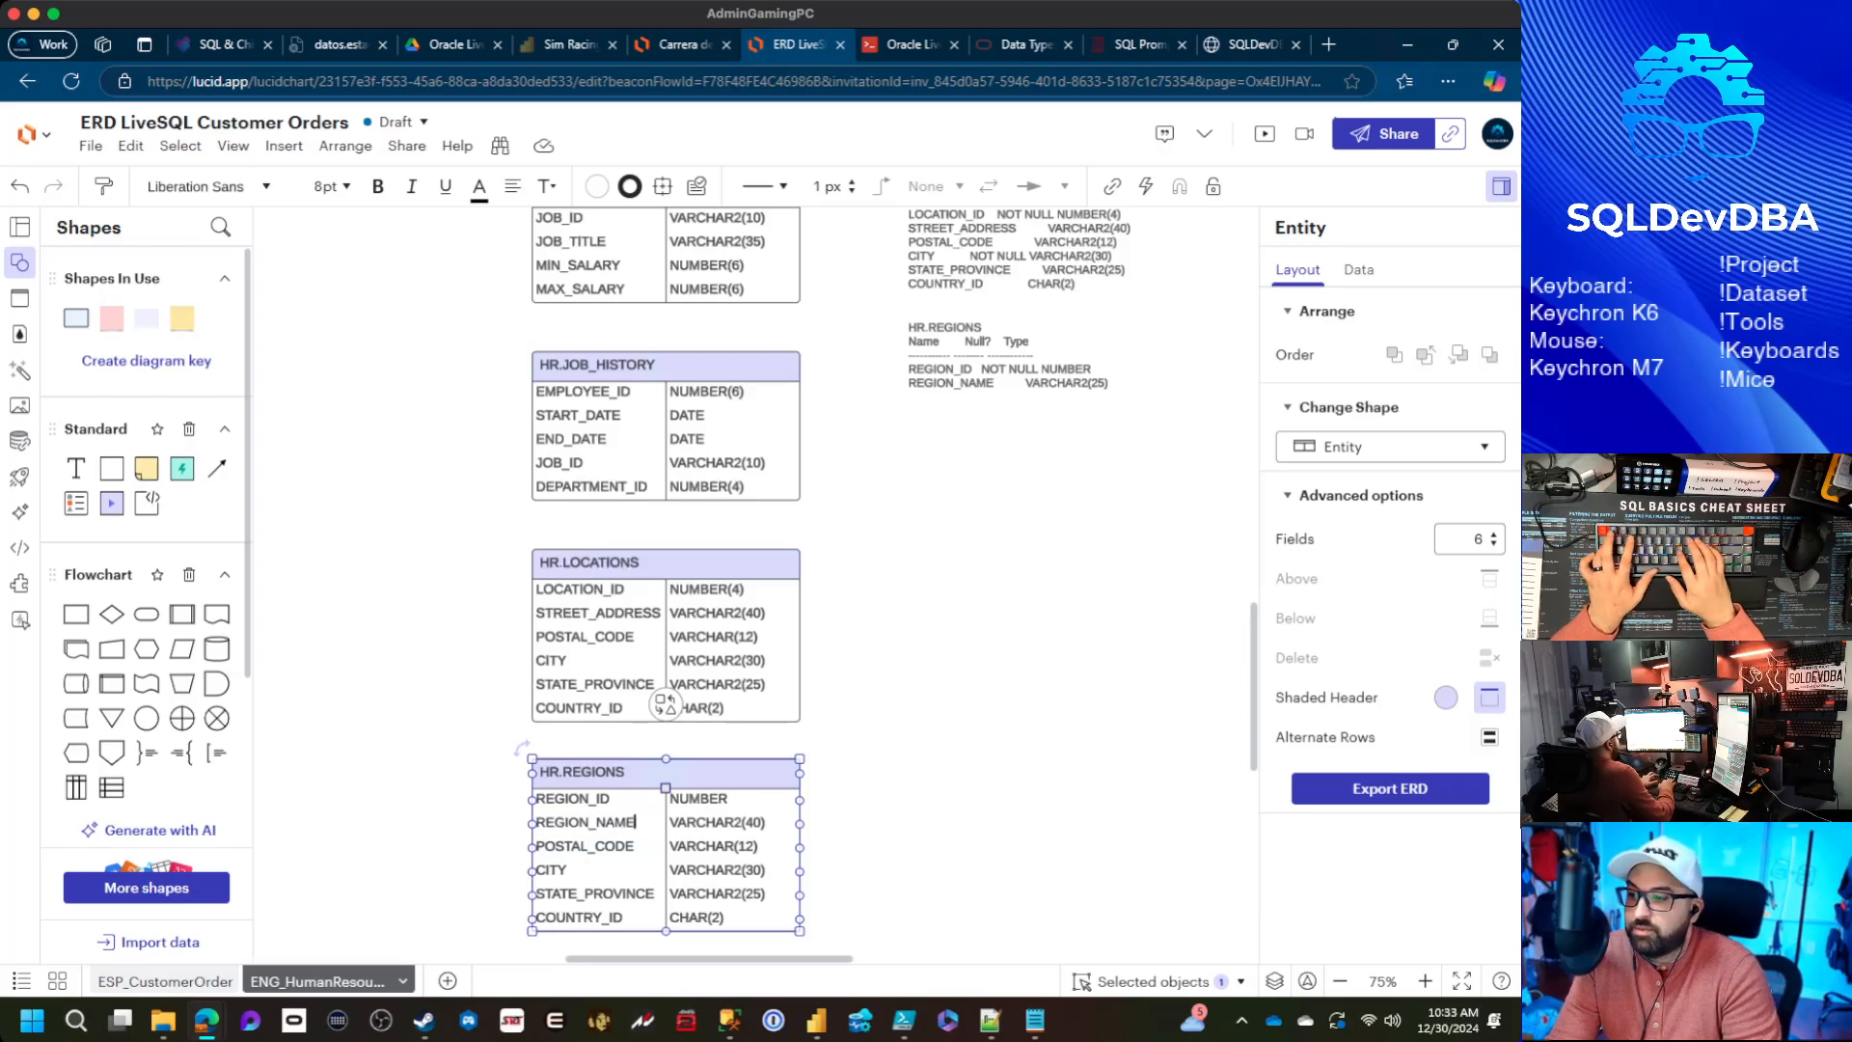
key(Tab)
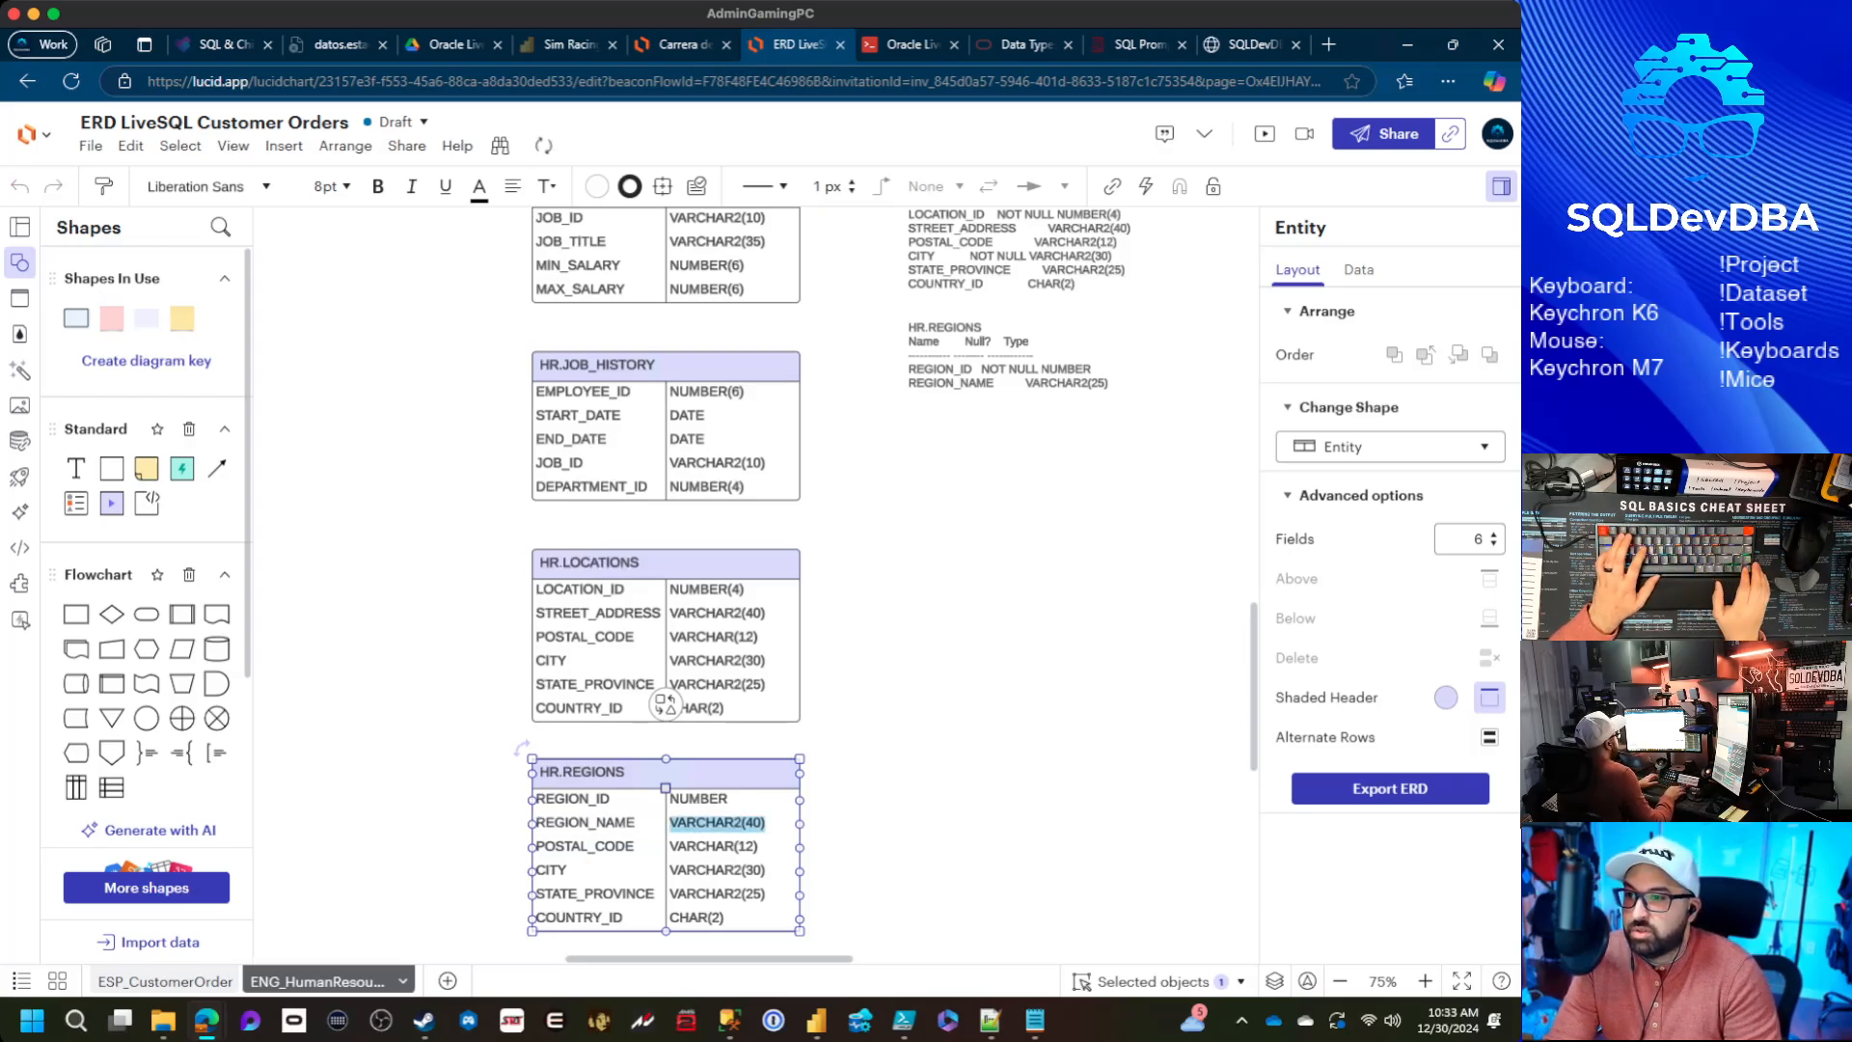
text(VARCHAR2(4)
key(BackSpace)
text(25))
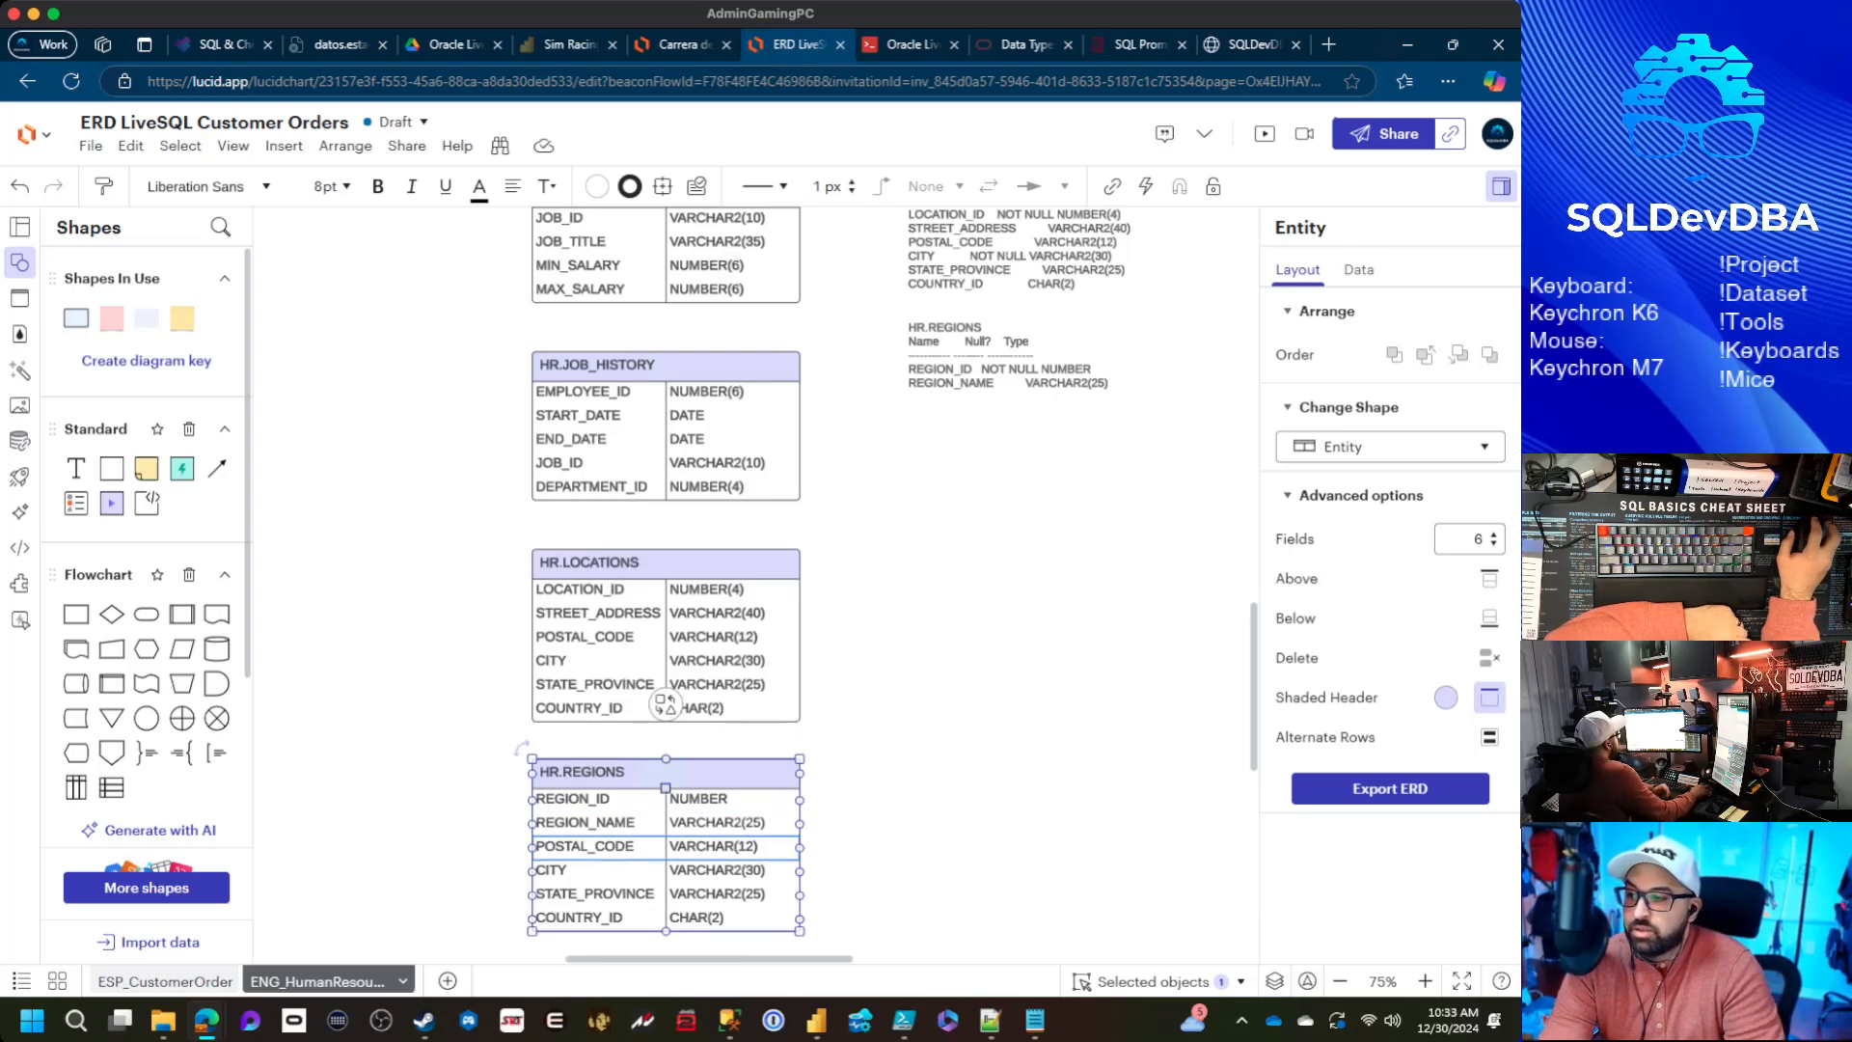
Remove the leftover fields from POSTAL_CODE to COUNTRY_ID in the HR.REGIONS entity, leaving two fields
click(665, 845)
right_click(622, 846)
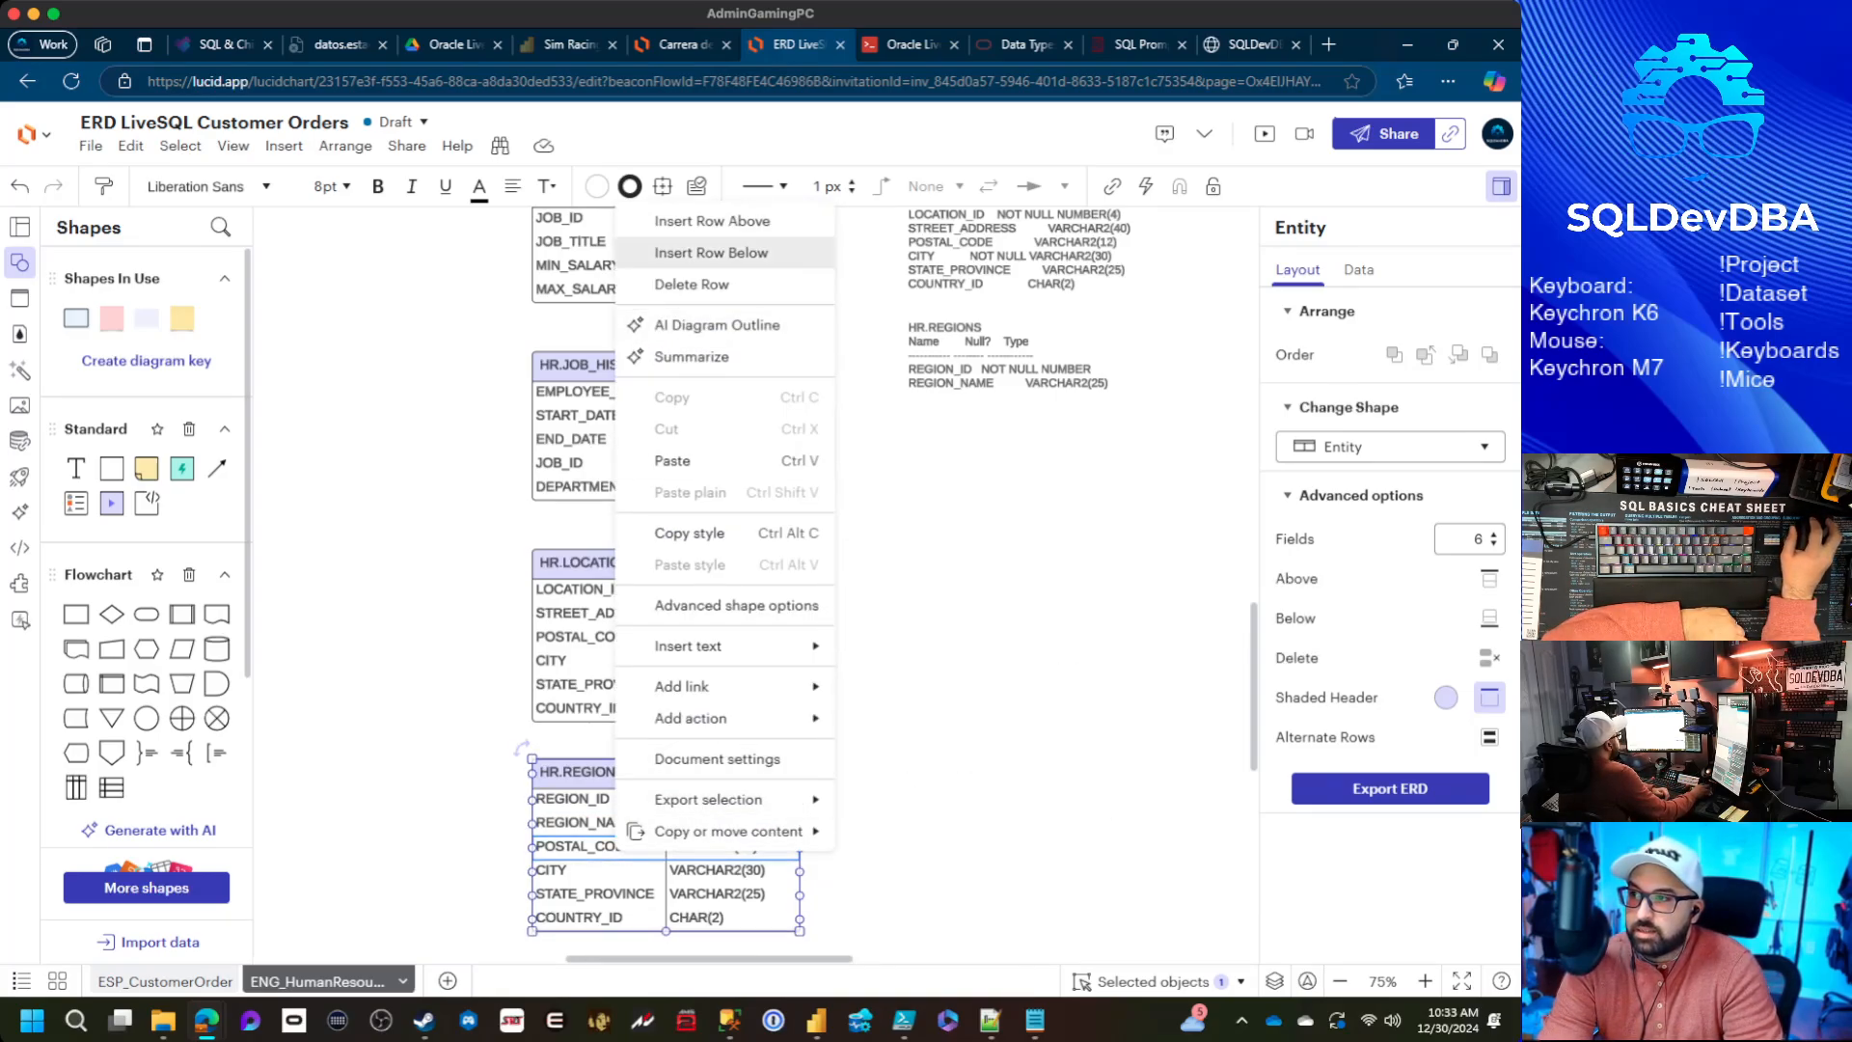
click(692, 284)
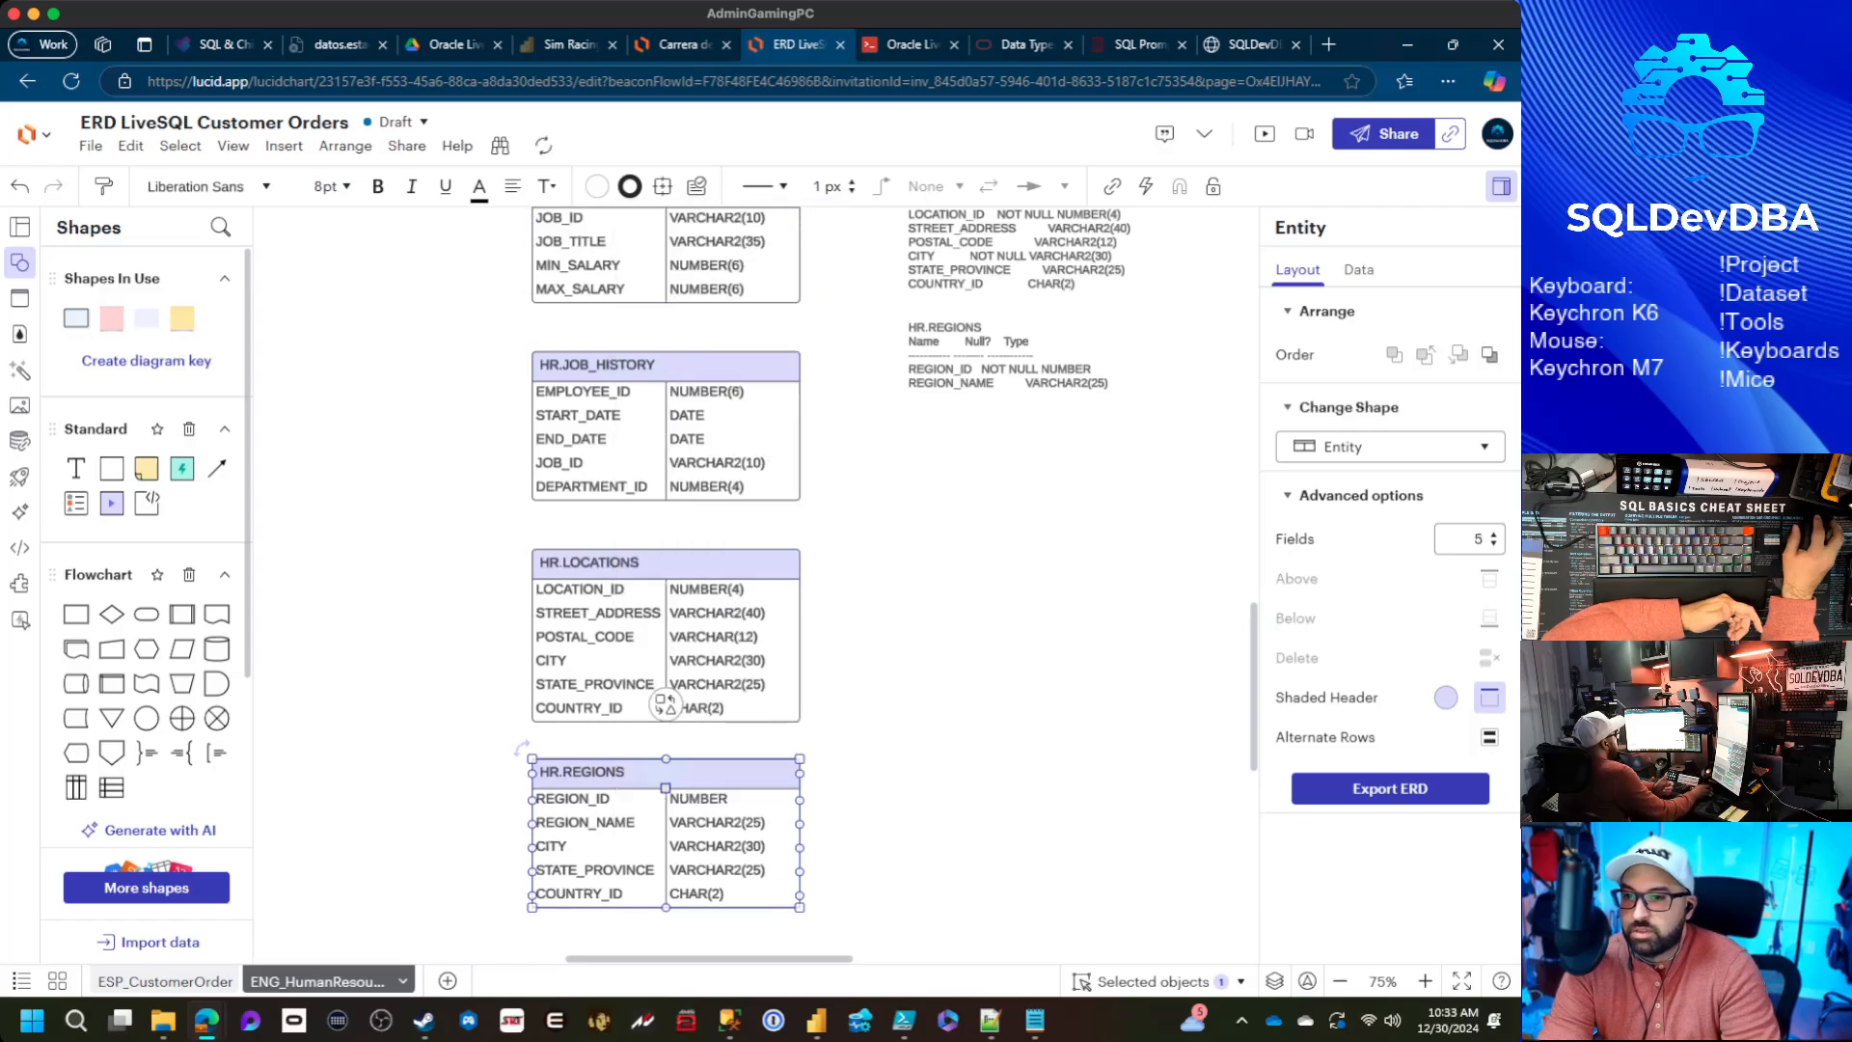
click(1493, 543)
click(1493, 544)
click(1493, 544)
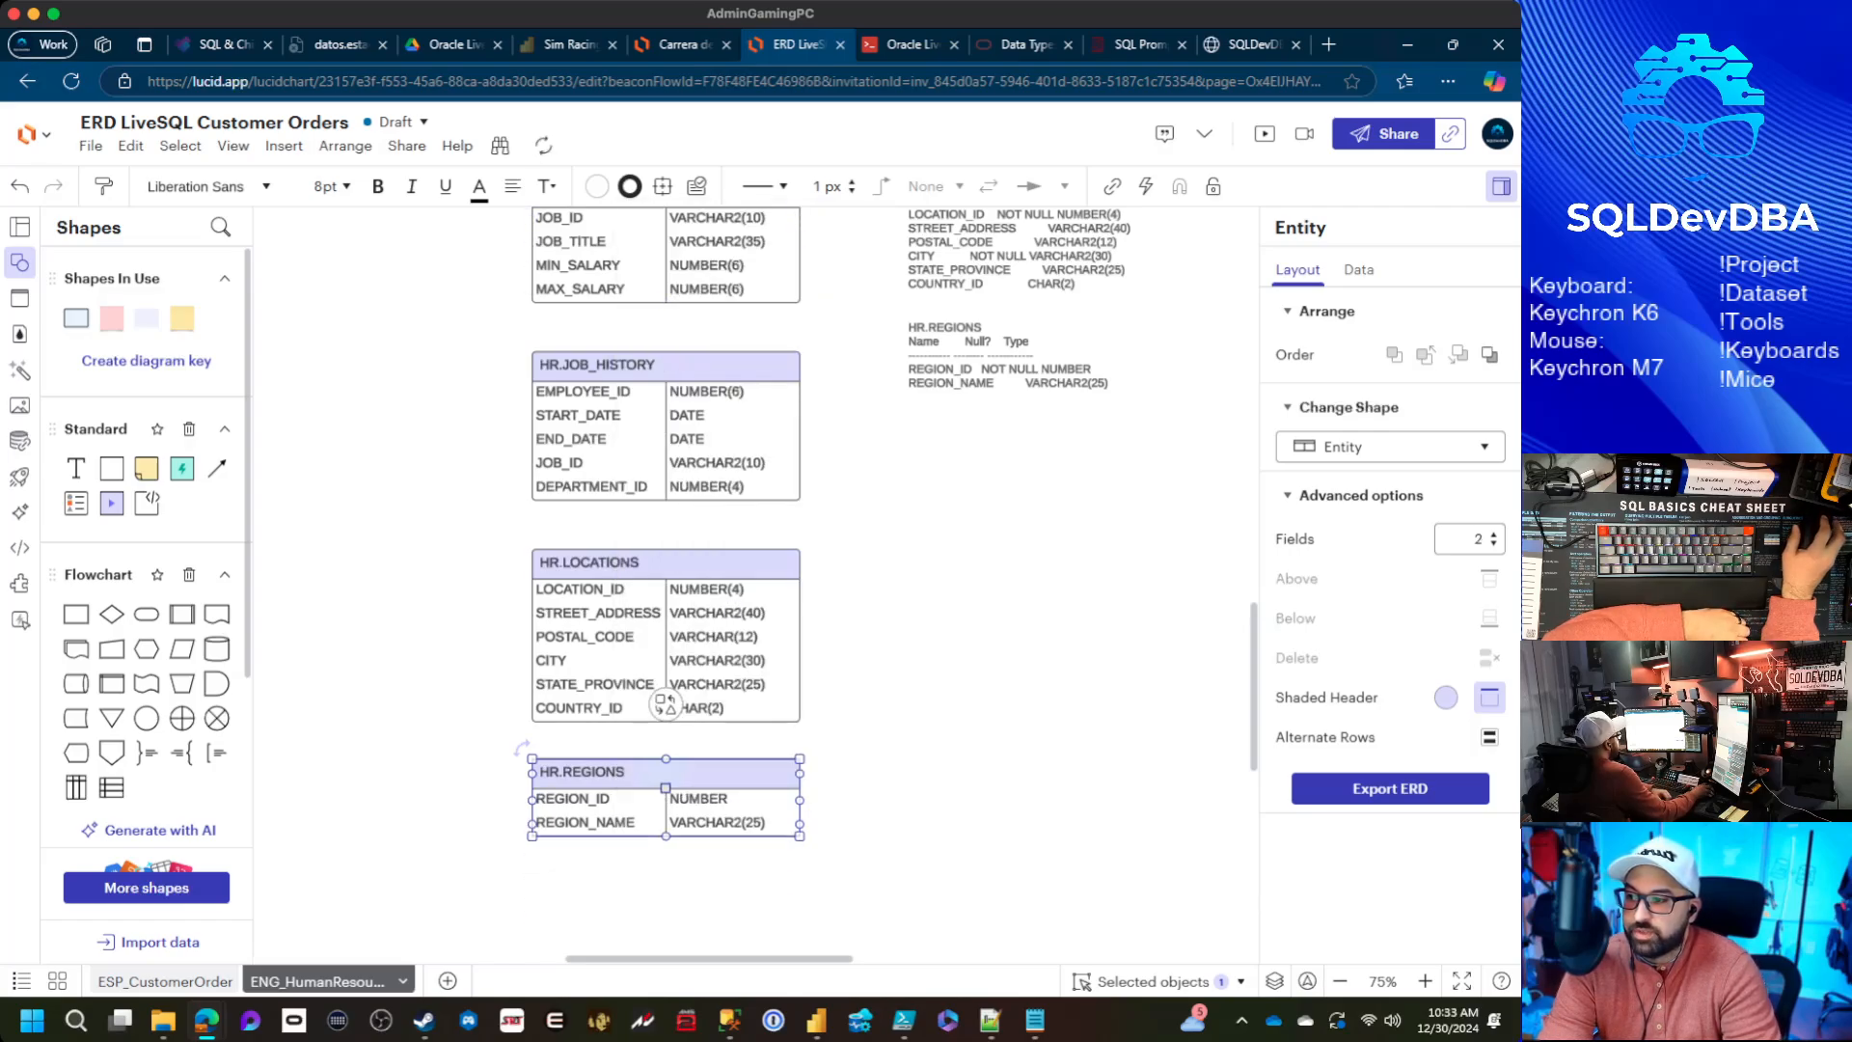
click(1022, 617)
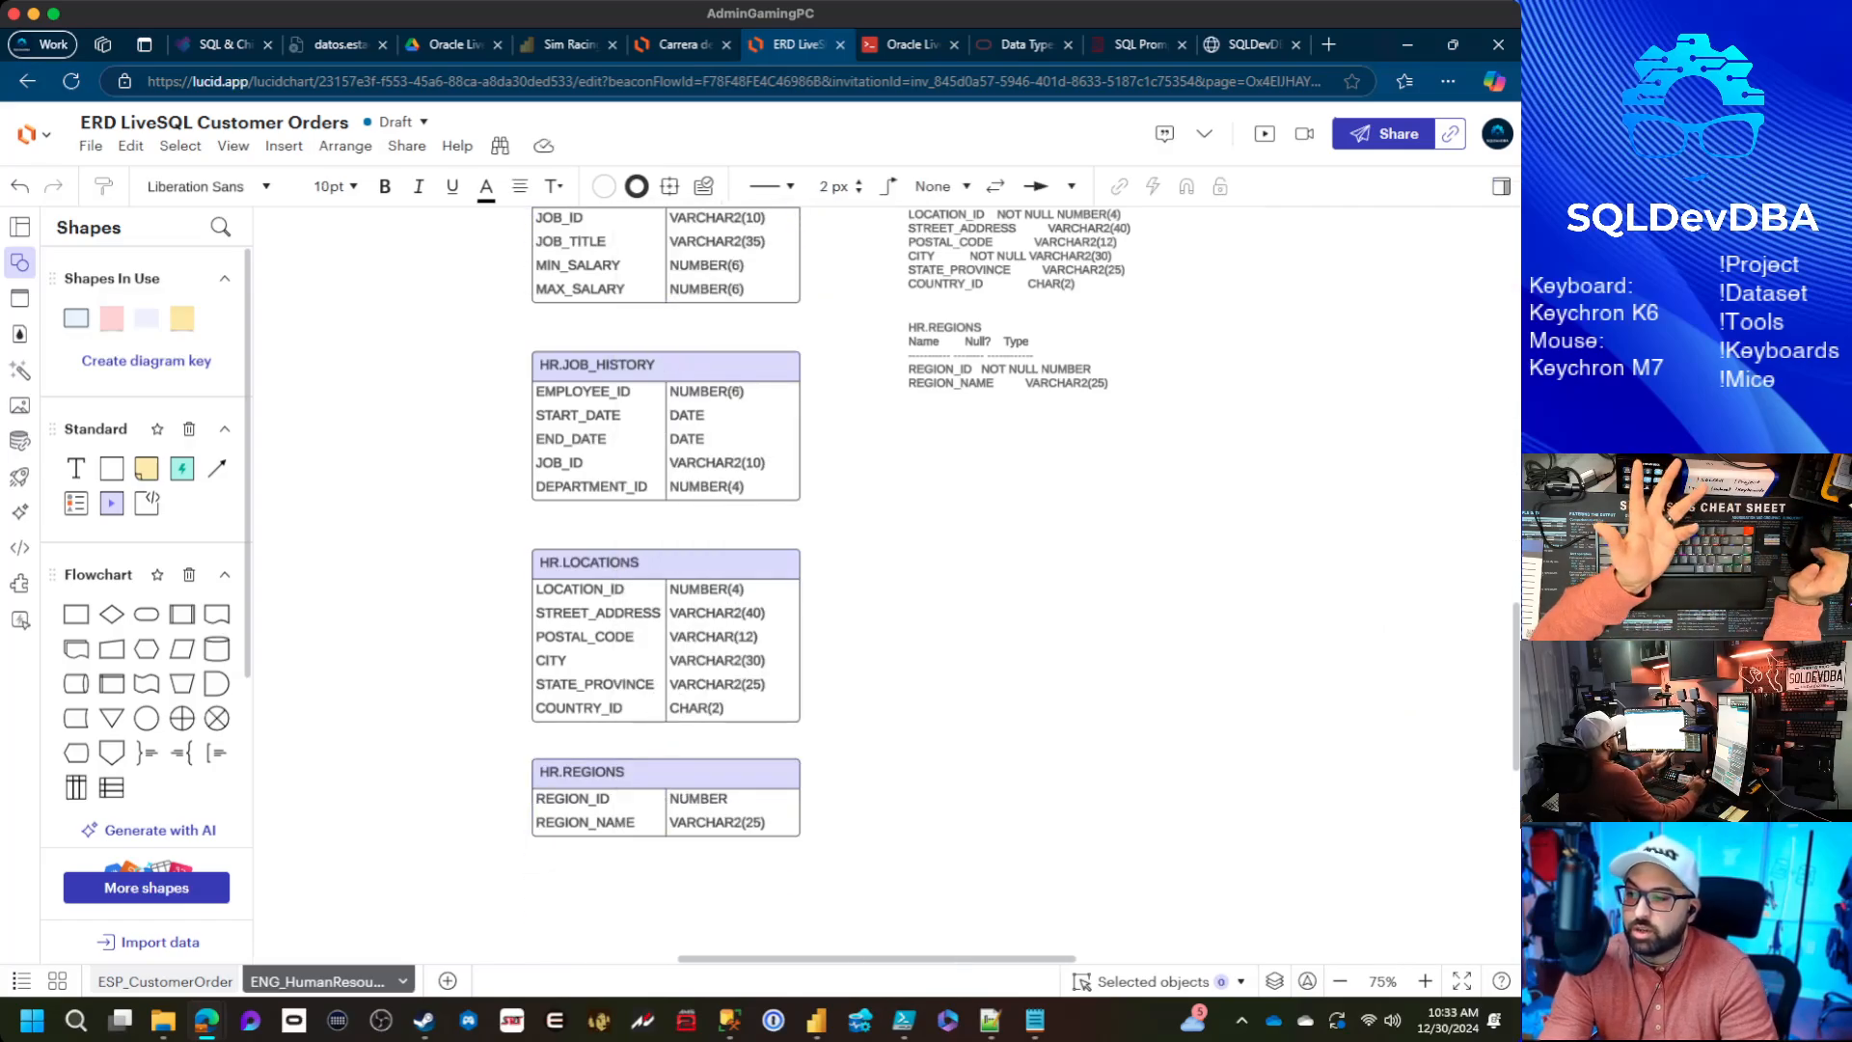
Look over all the HR entities, and open the ESP_CustomerOrder page to examine the layout of its Customer Orders diagram
drag(1094, 451, 942, 760)
scroll(1071, 662, down, 5)
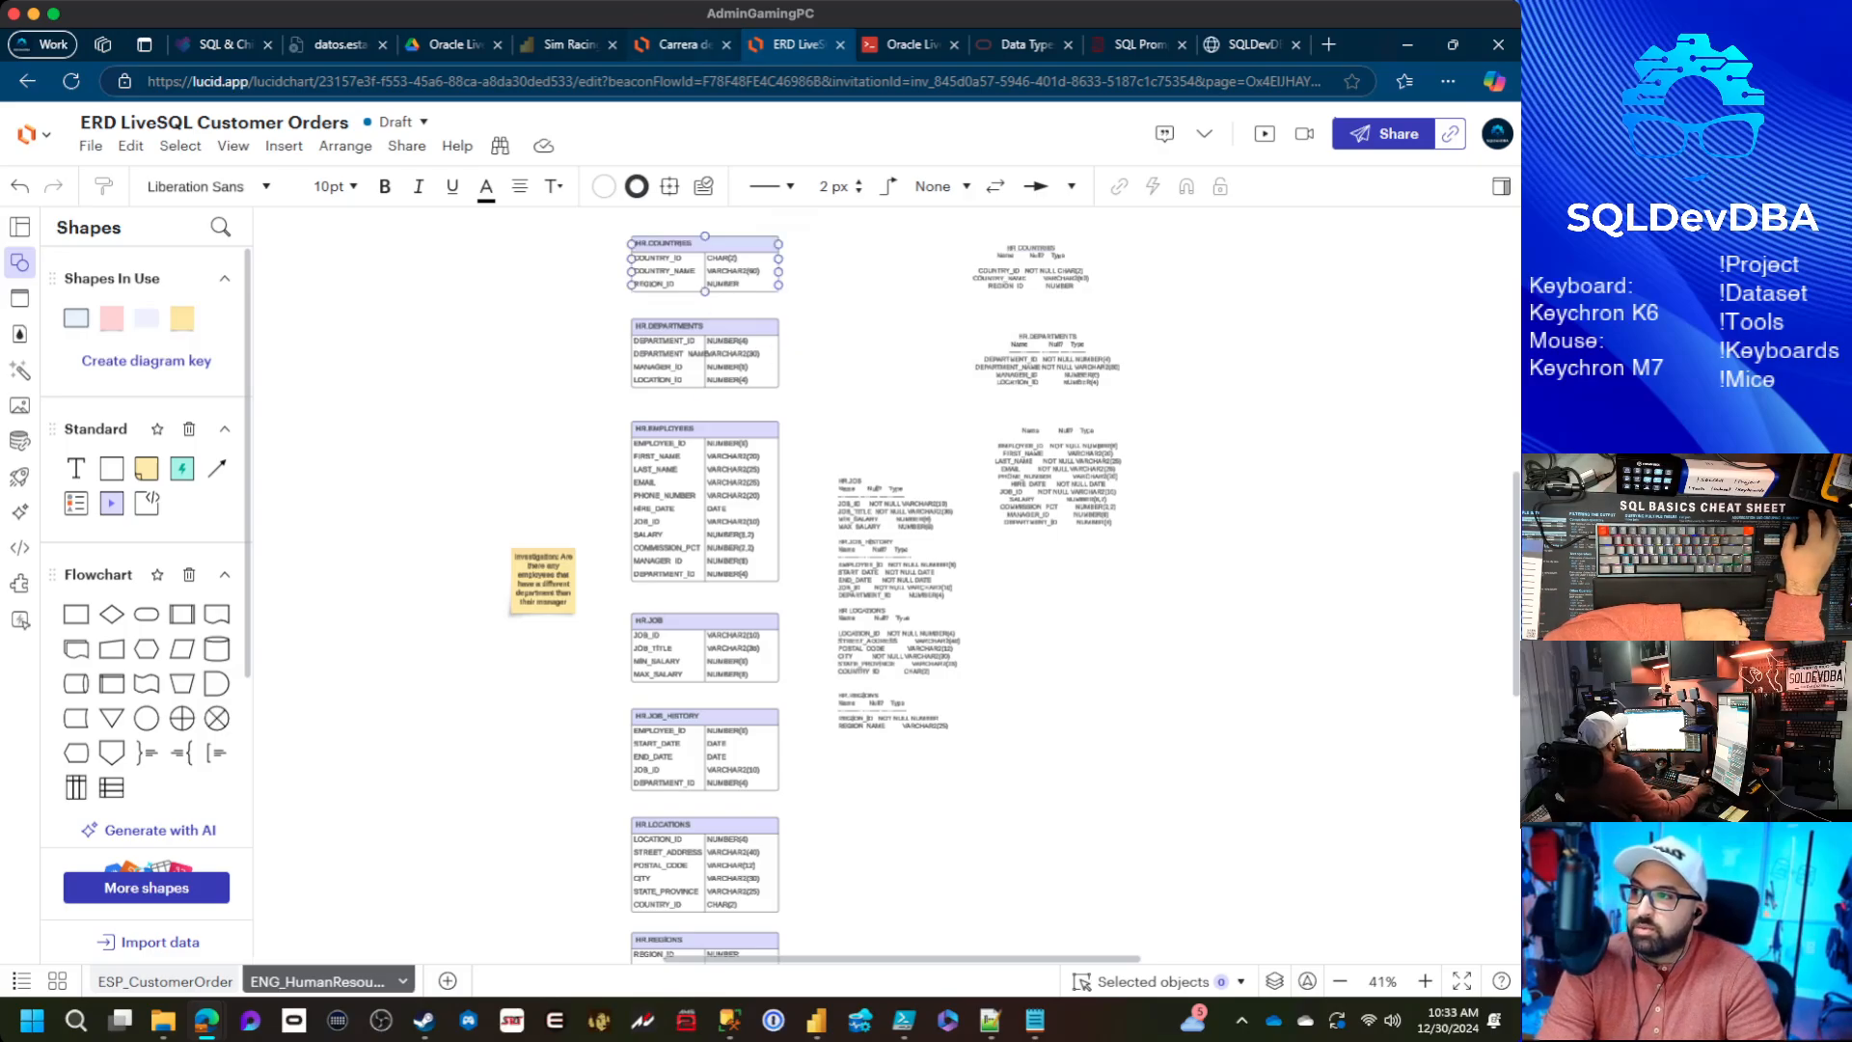
key(ctrl+shift+Tab)
key(ctrl+Tab)
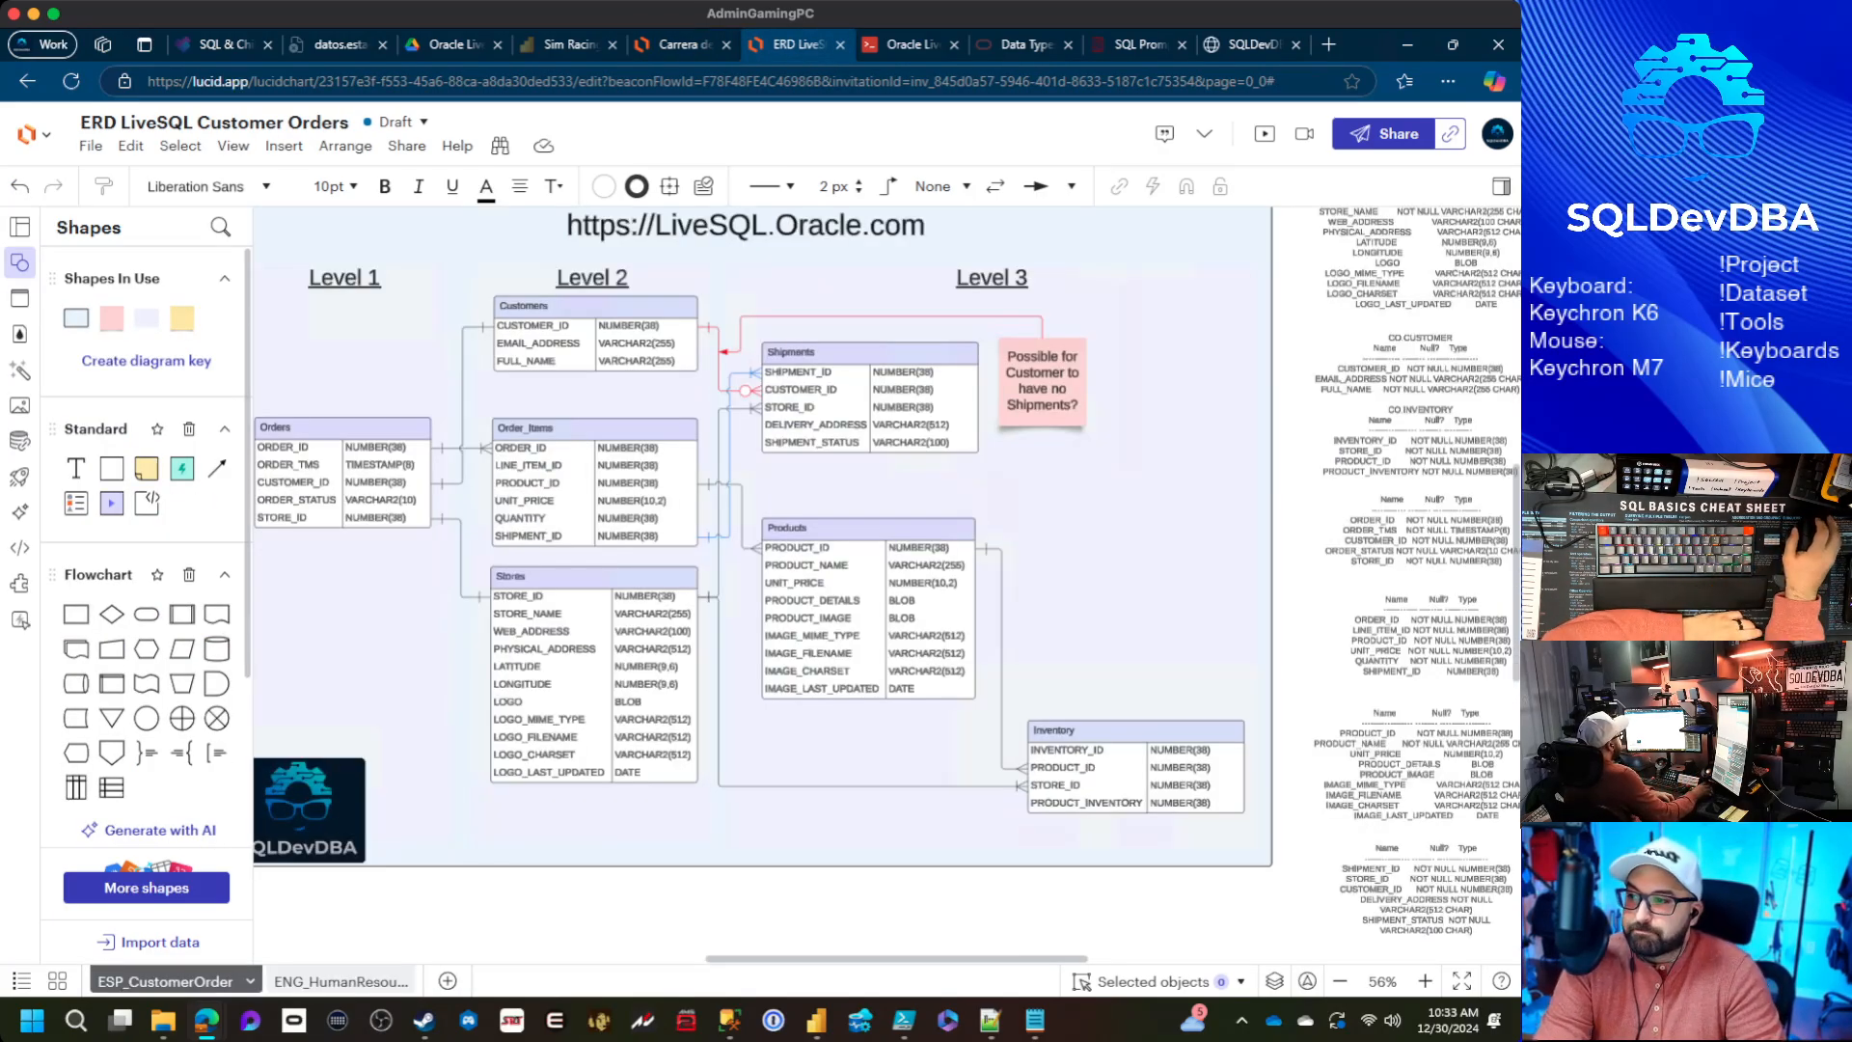
drag(721, 665, 836, 724)
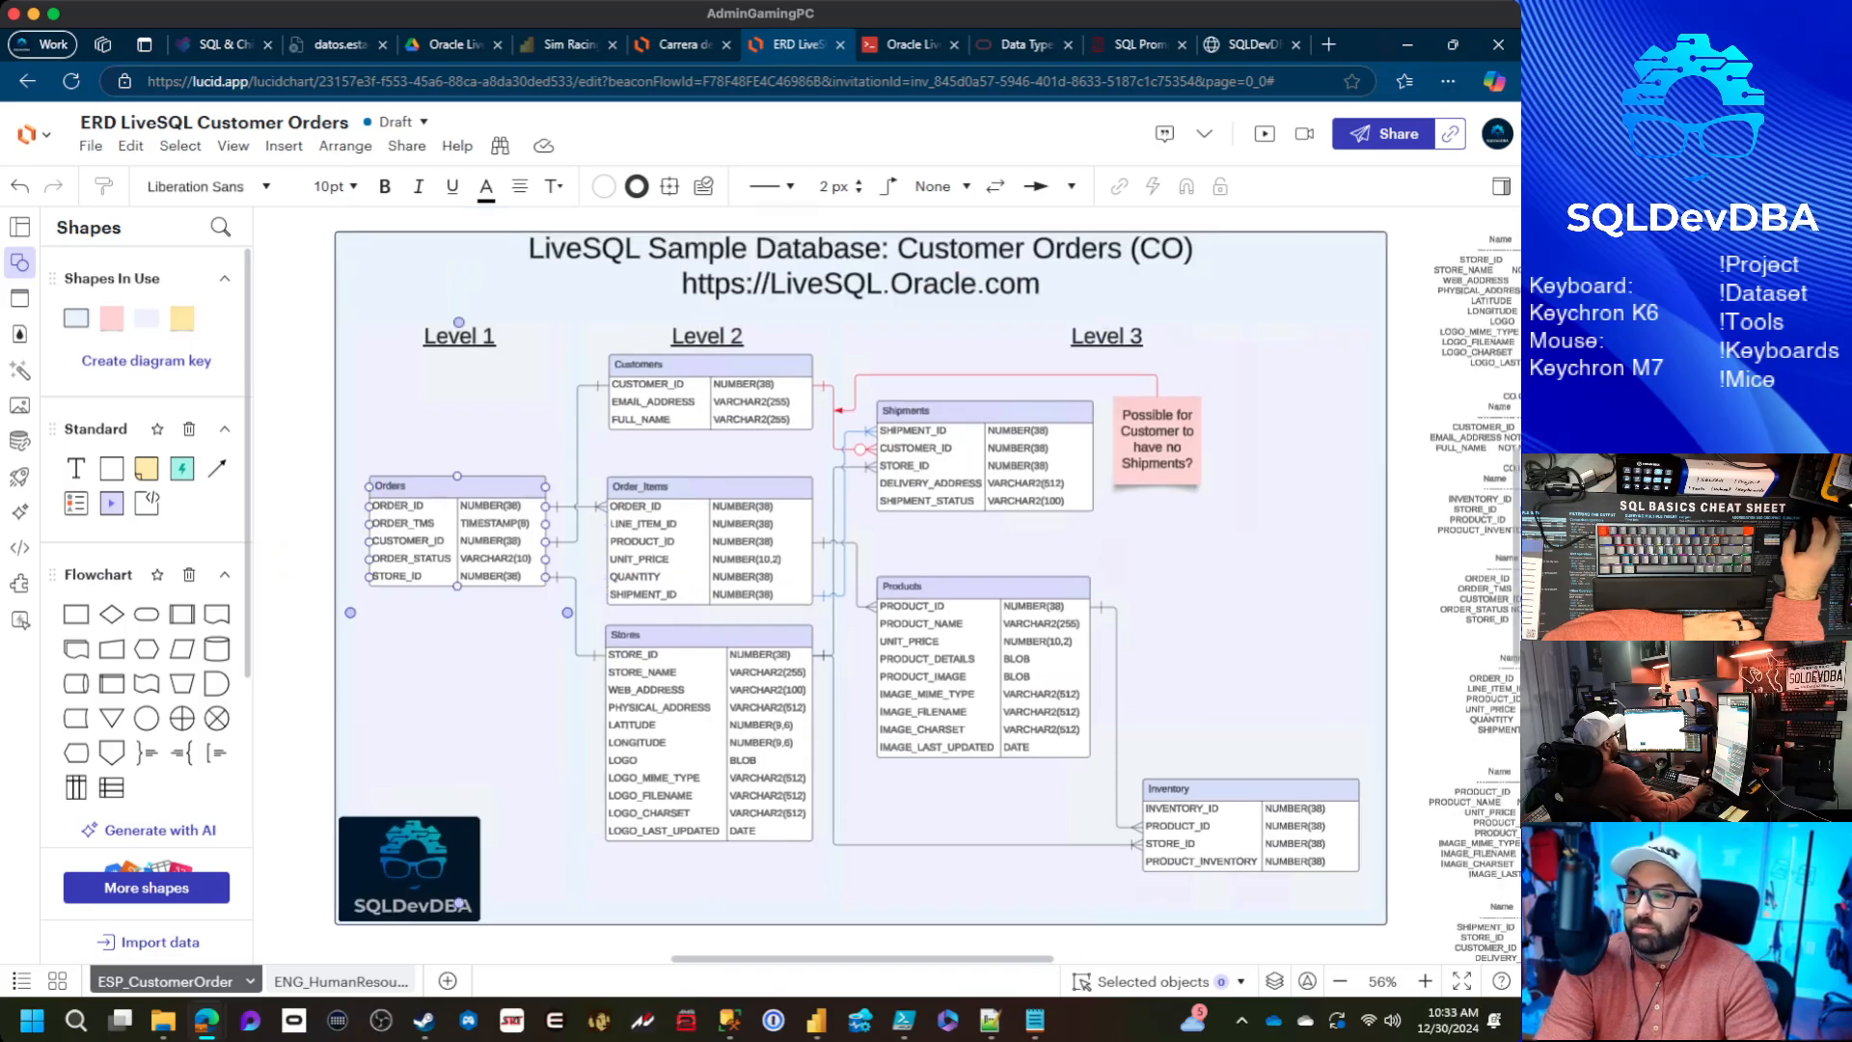